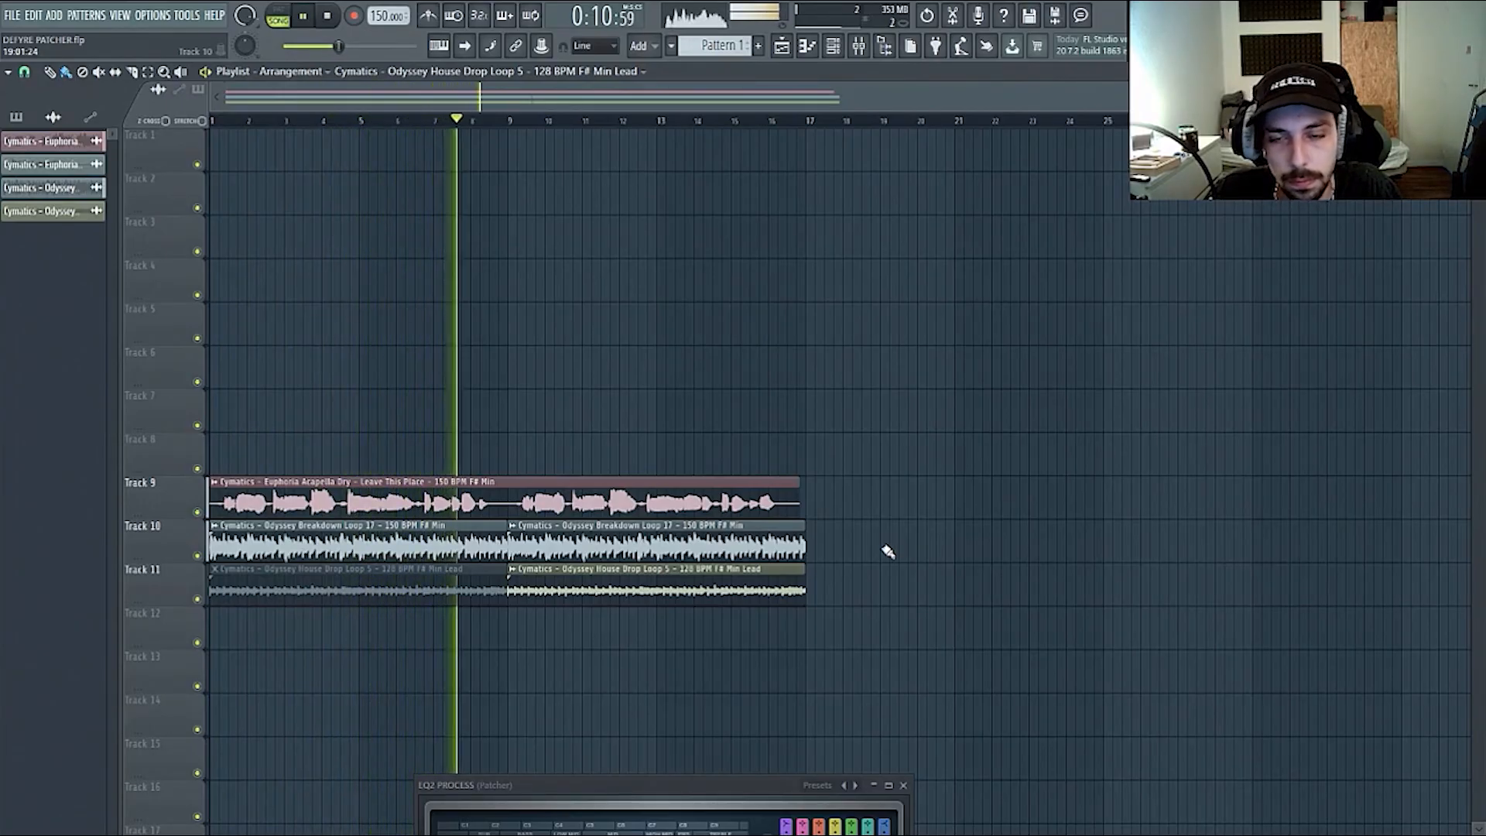
# - Enable the IVORY VOCAL RACK effect on the vocal's mixer track and restart playback of the arrangement
pyautogui.press('space')
pyautogui.click(858, 45)
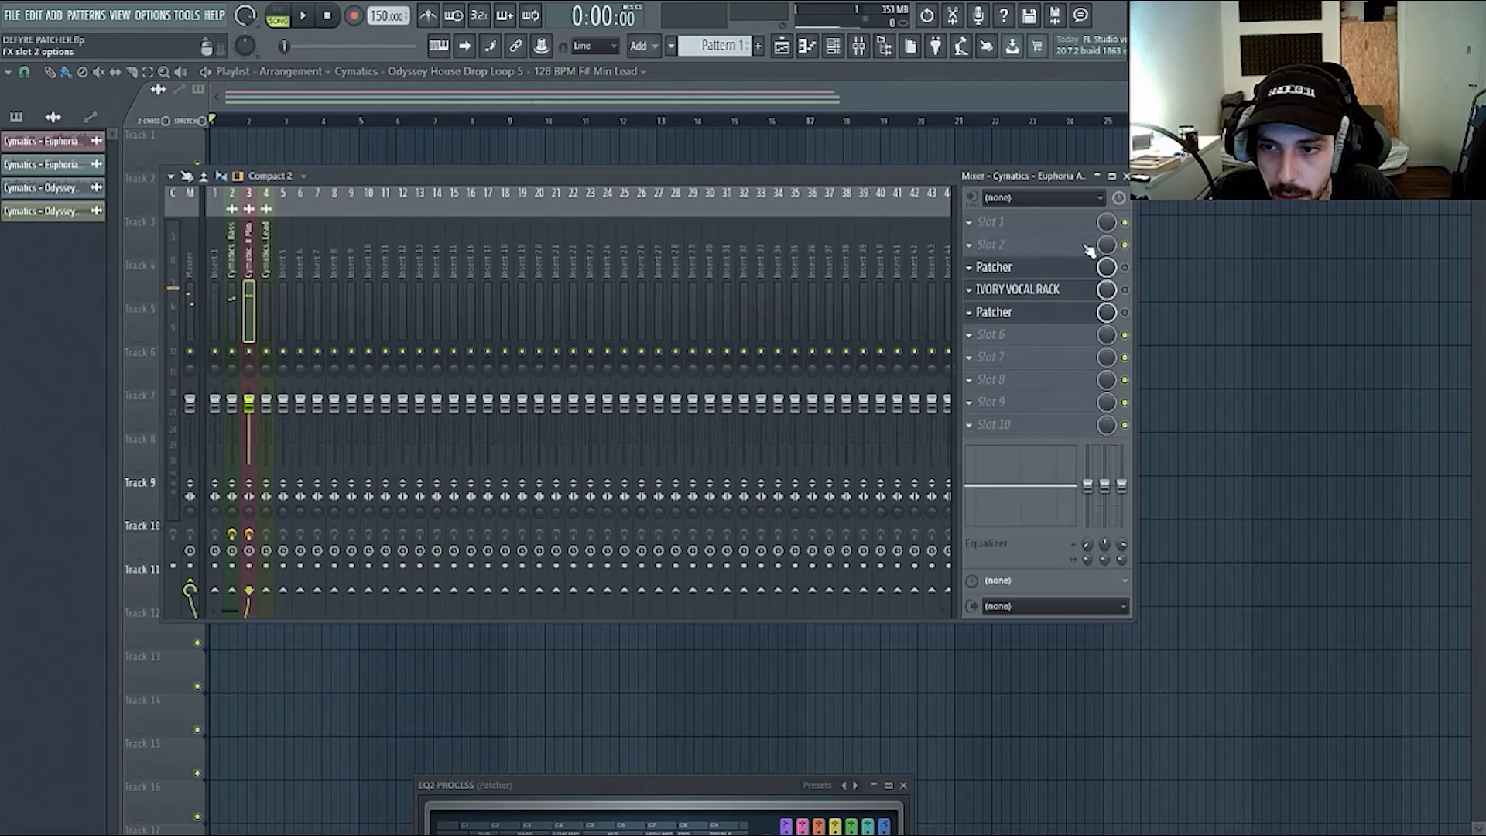
pyautogui.click(1125, 290)
pyautogui.rightClick(1216, 209)
pyautogui.press('space')
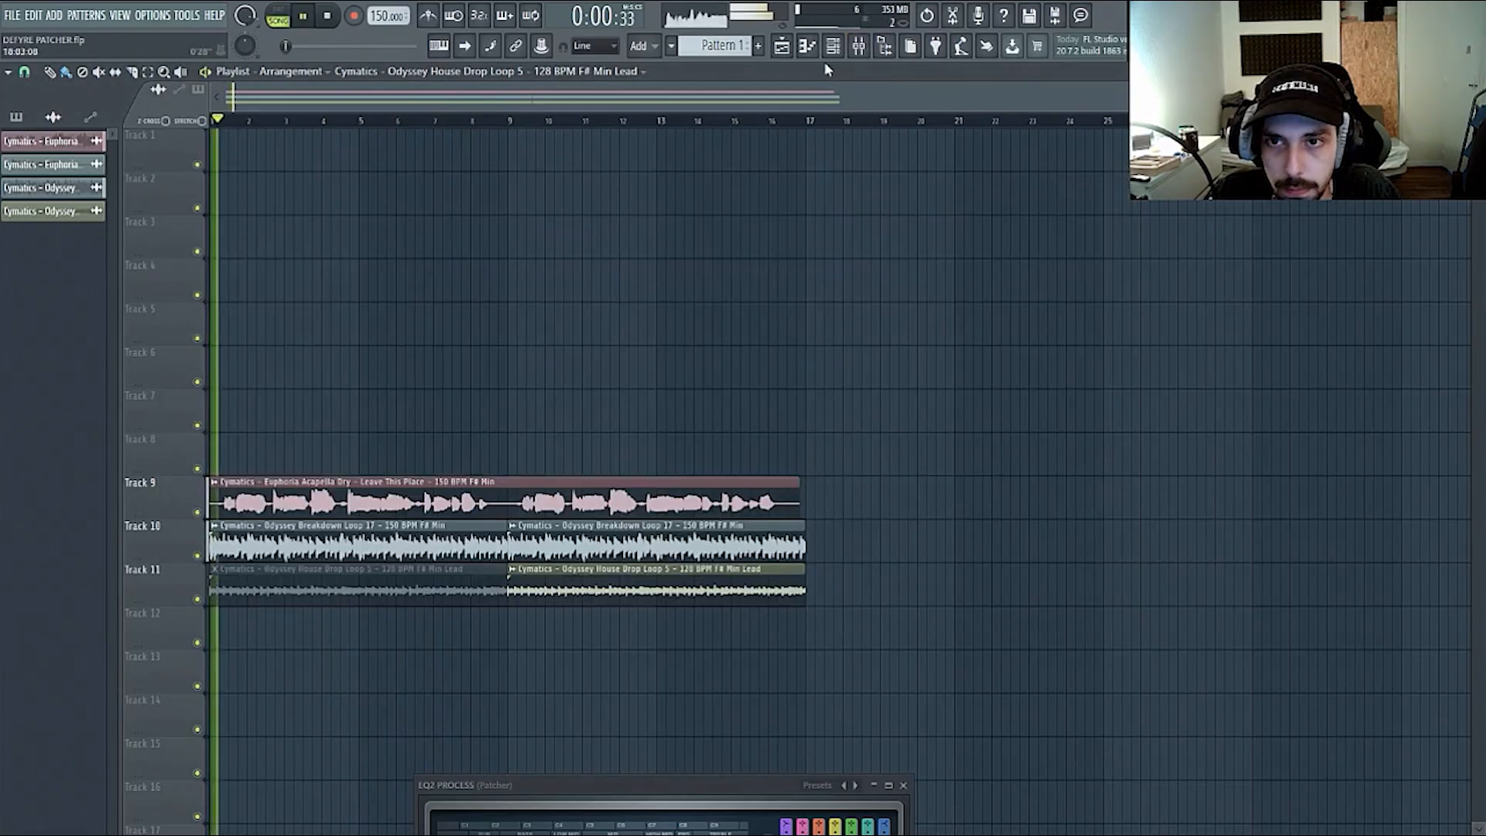
# - Open the IVORY VOCAL RACK during playback and slightly lower its COMP and Saturation knobs
pyautogui.click(859, 46)
pyautogui.click(1042, 298)
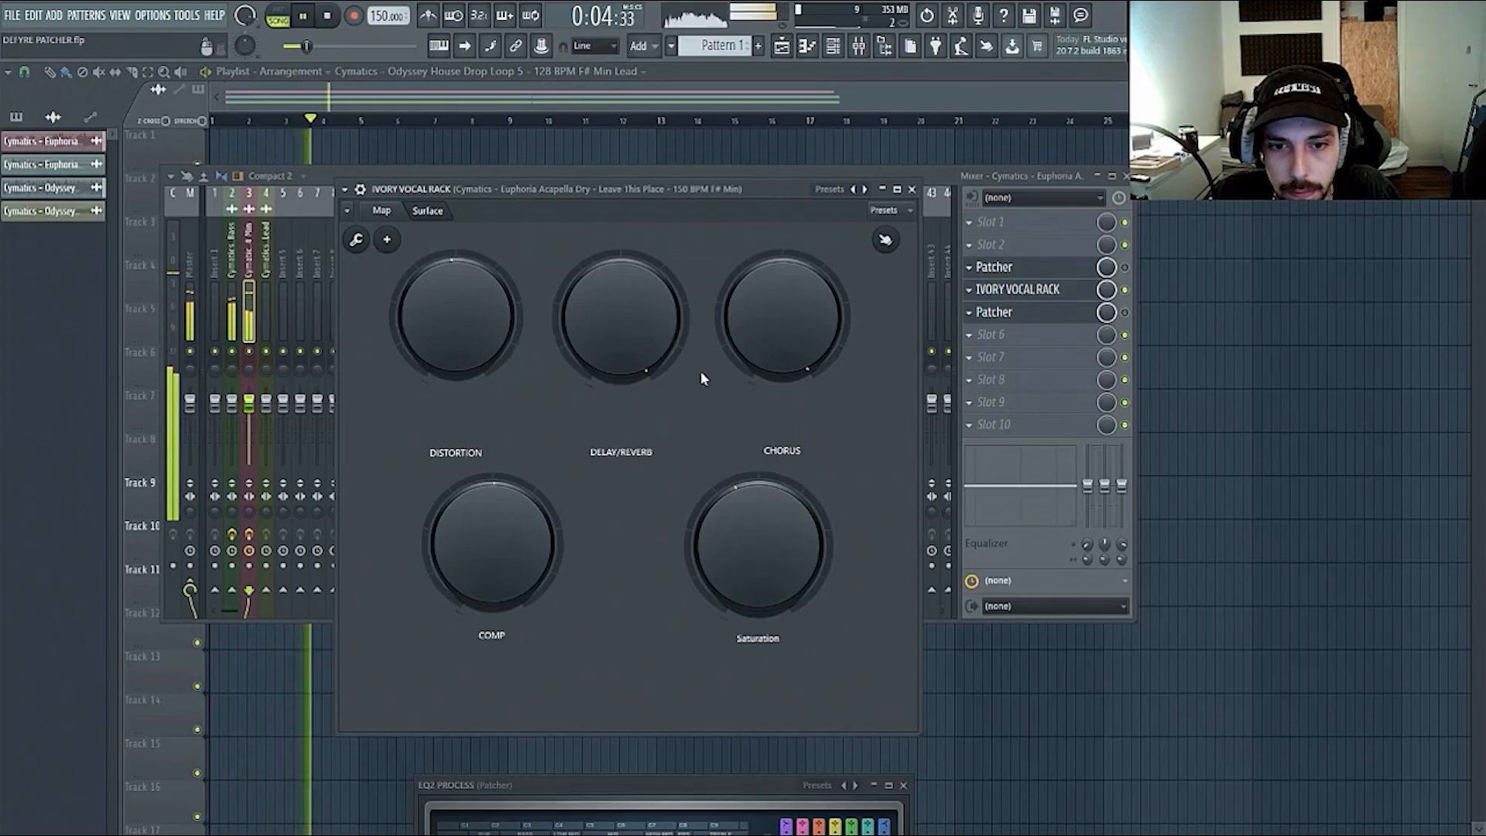
pyautogui.moveTo(518, 547); pyautogui.dragTo(521, 559)
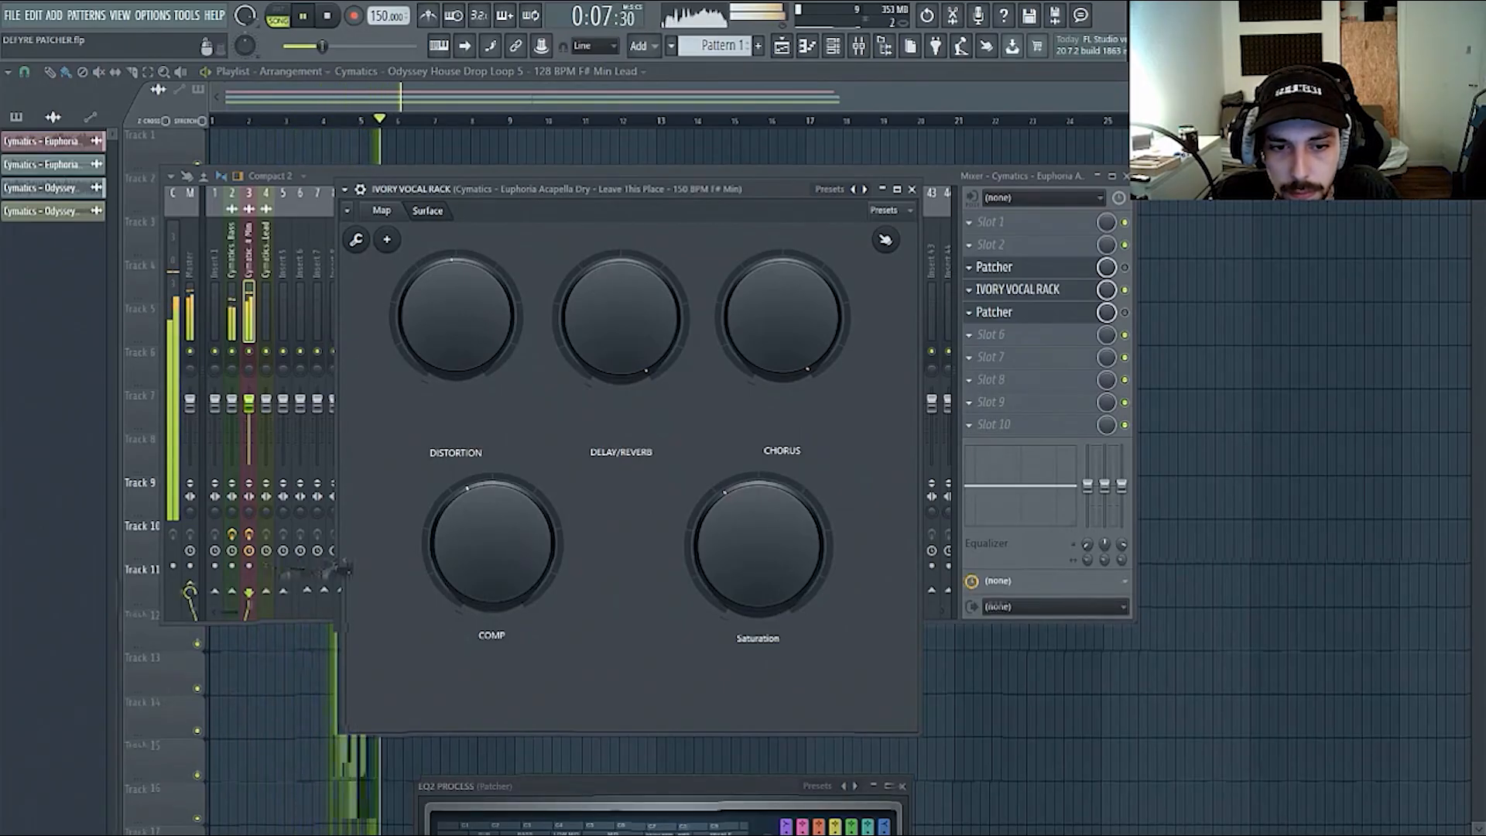
pyautogui.click(1167, 607)
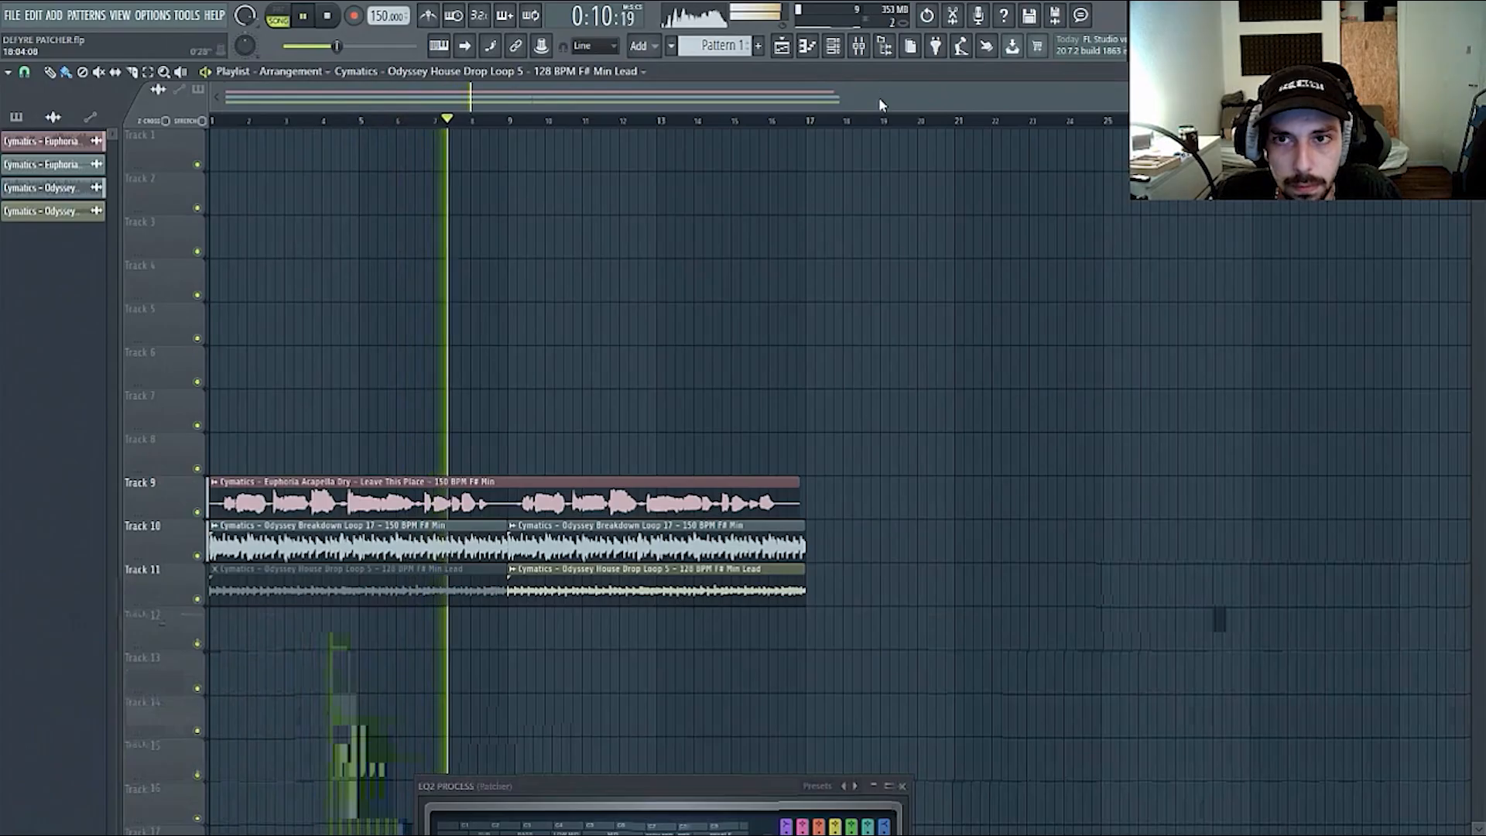
# - In the IVORY VOCAL RACK, turn DISTORTION down near minimum, set CHORUS and DELAY/REVERB near maximum, and stop playback
pyautogui.press('F9')
pyautogui.click(1019, 291)
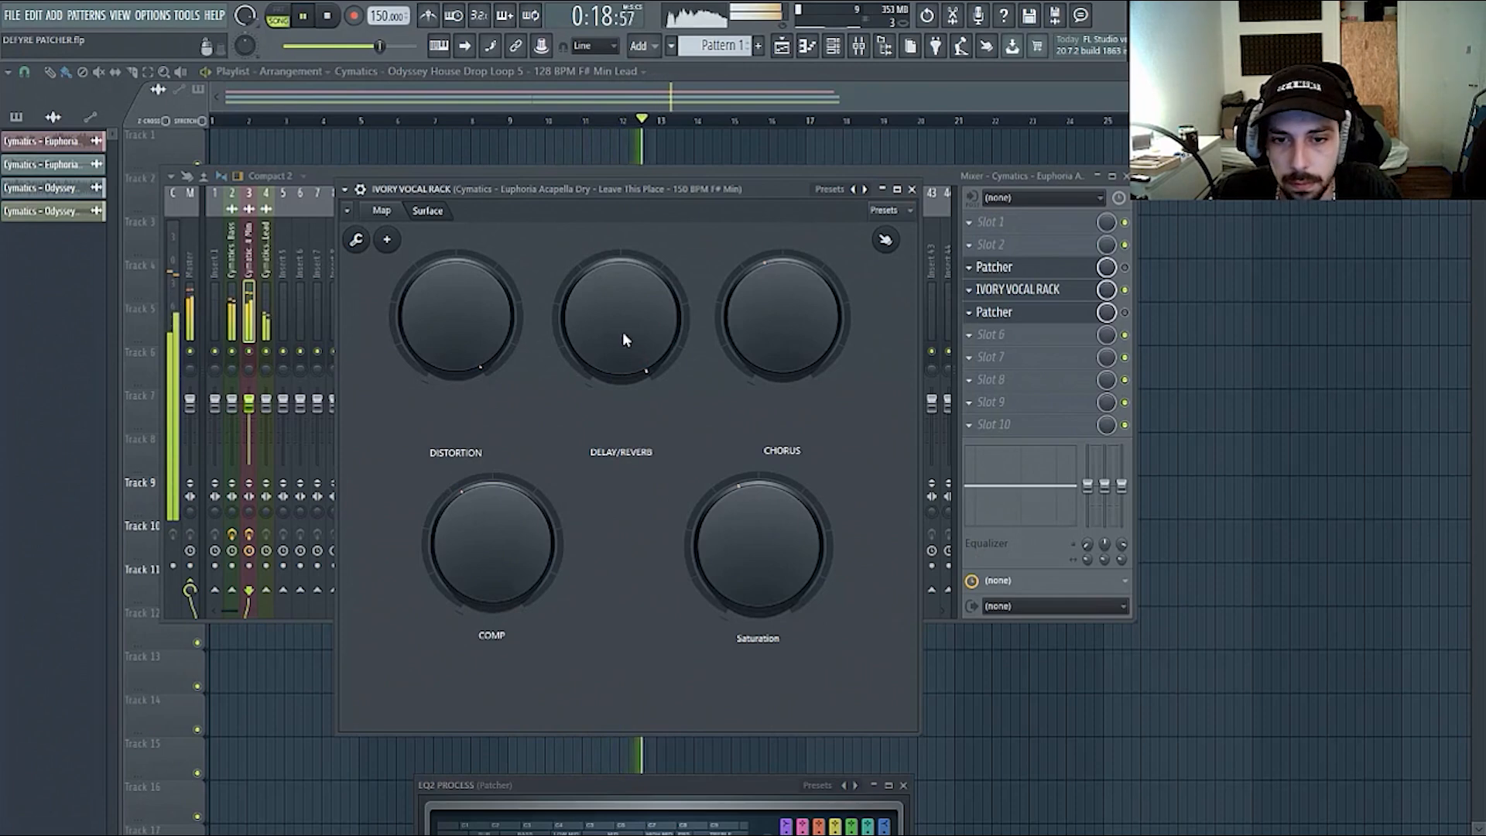
pyautogui.moveTo(602, 316); pyautogui.dragTo(603, 410)
pyautogui.moveTo(504, 345); pyautogui.dragTo(504, 425)
pyautogui.moveTo(782, 325); pyautogui.dragTo(782, 279)
pyautogui.moveTo(611, 329); pyautogui.dragTo(612, 240)
pyautogui.press('space')
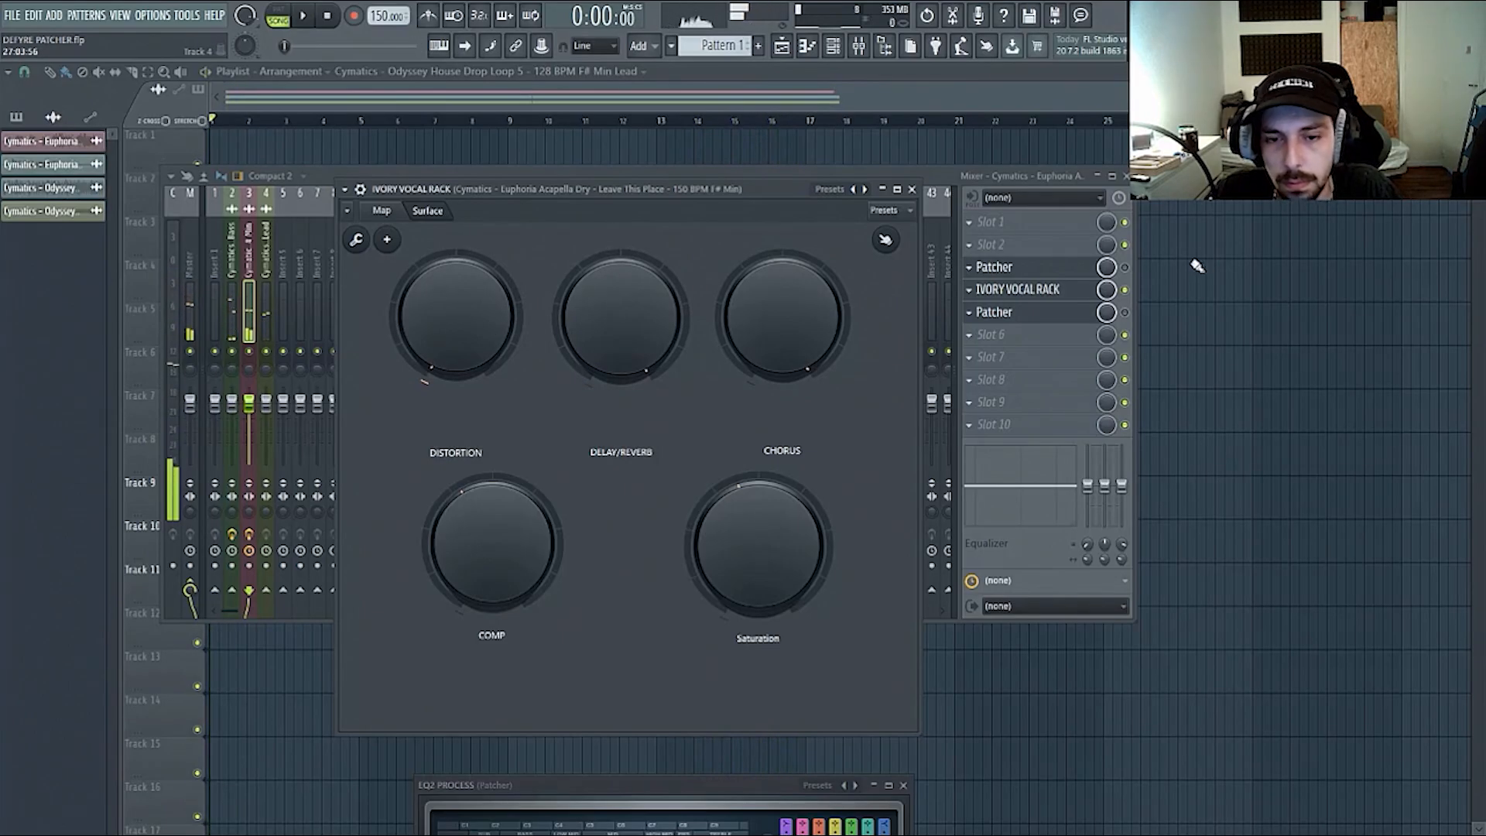
# - Reposition the IVORY VOCAL RACK window over the mixer and show its module map
pyautogui.moveTo(759, 191); pyautogui.dragTo(823, 155)
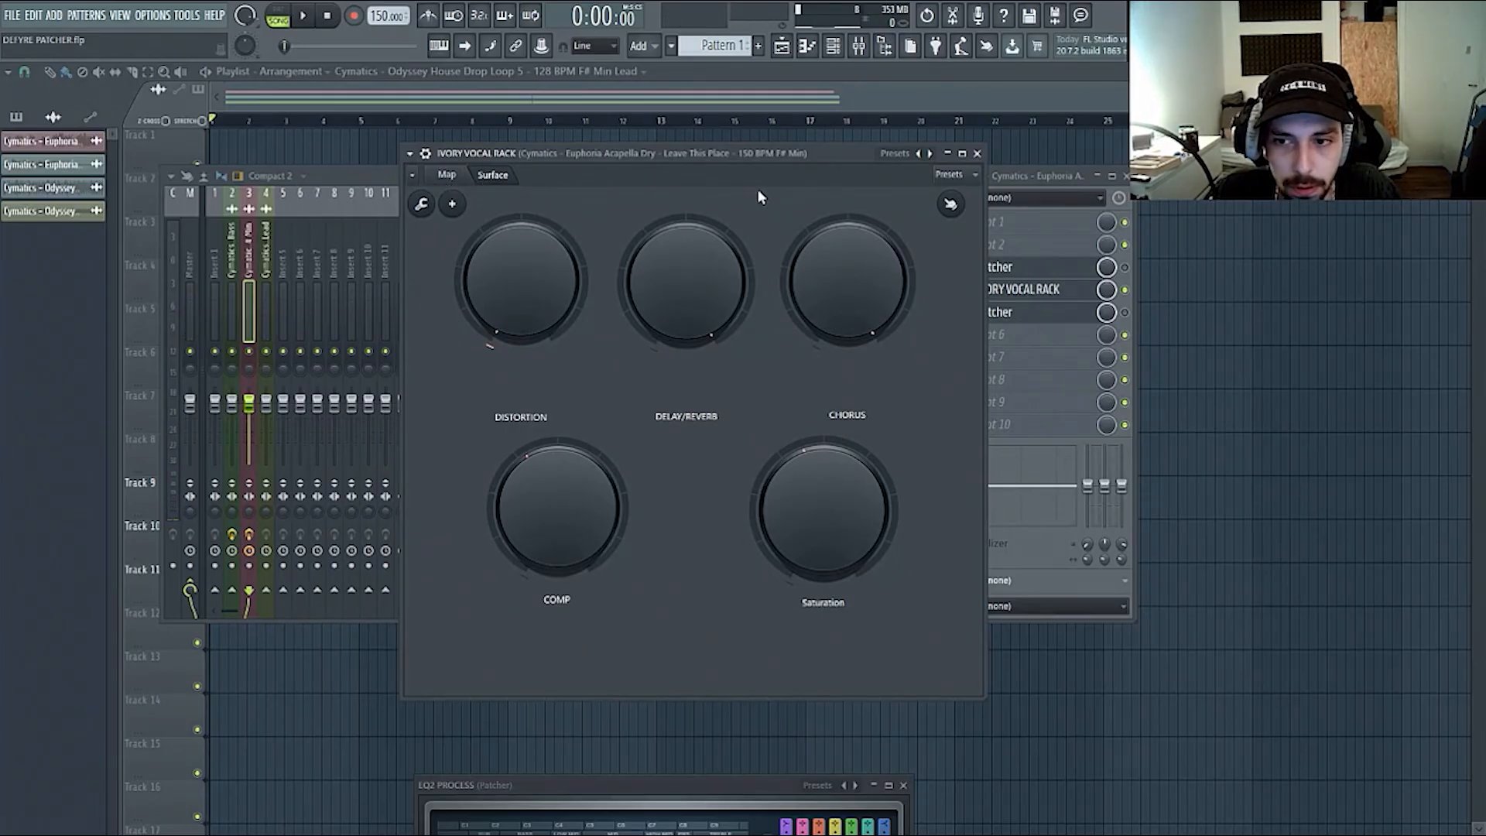
pyautogui.moveTo(830, 157); pyautogui.dragTo(589, 173)
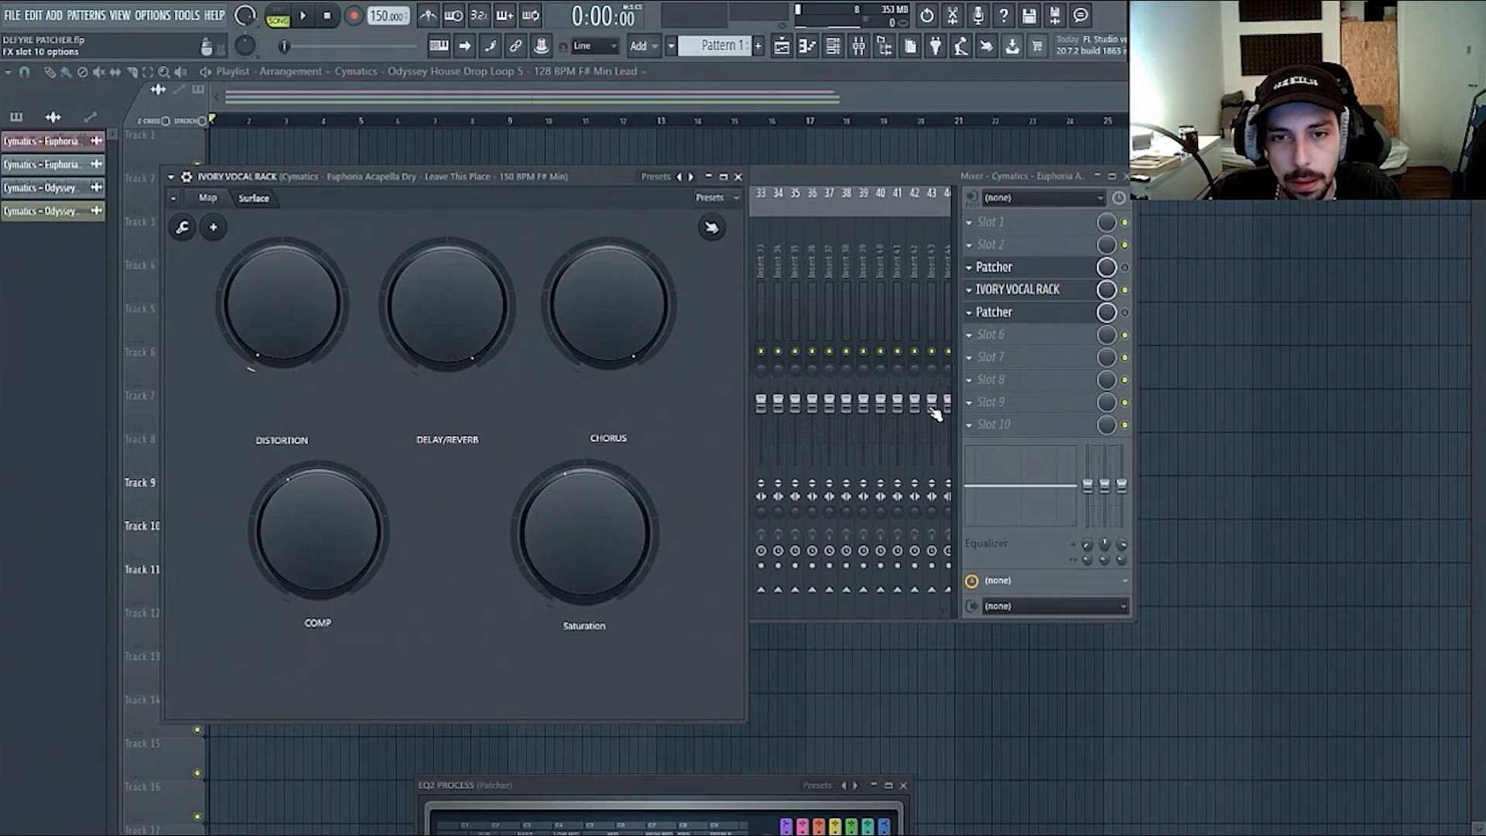
pyautogui.moveTo(600, 176); pyautogui.dragTo(680, 217)
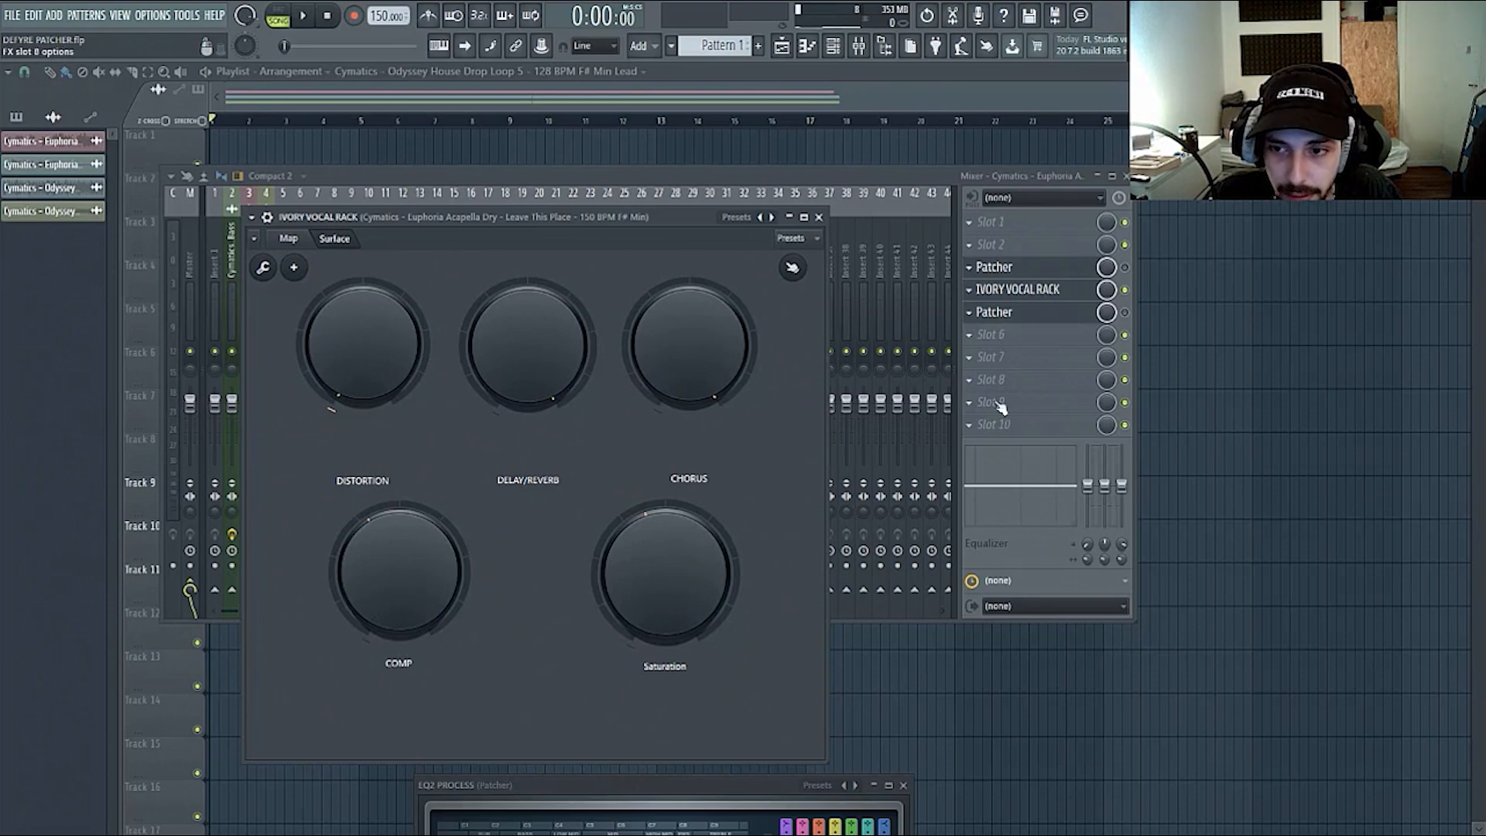
pyautogui.moveTo(673, 209)
pyautogui.mouseDown()
pyautogui.moveTo(563, 500)
pyautogui.moveTo(686, 250)
pyautogui.moveTo(672, 197)
pyautogui.mouseUp()
pyautogui.click(333, 220)
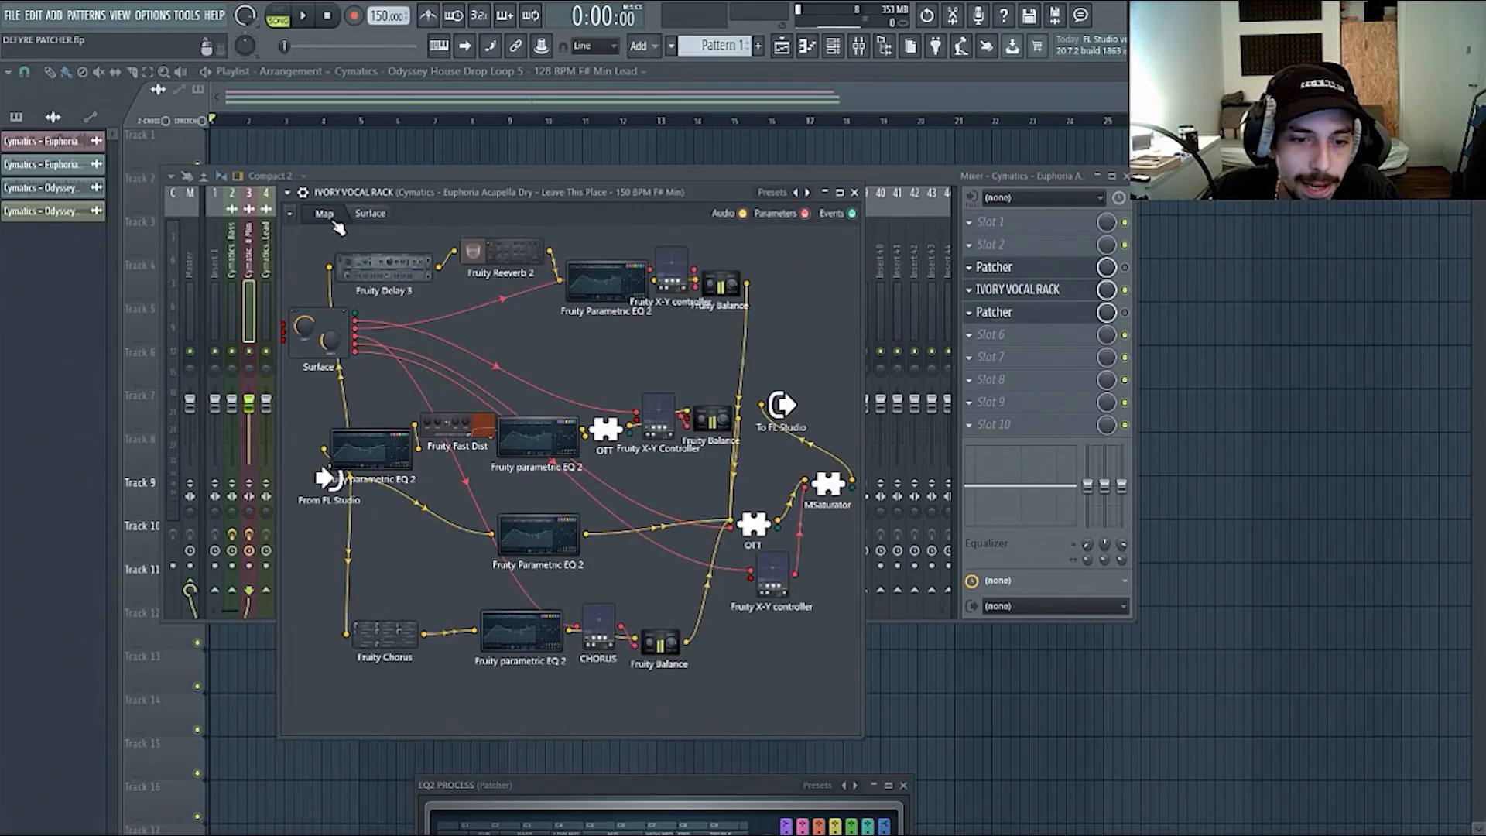
pyautogui.moveTo(451, 199); pyautogui.dragTo(462, 199)
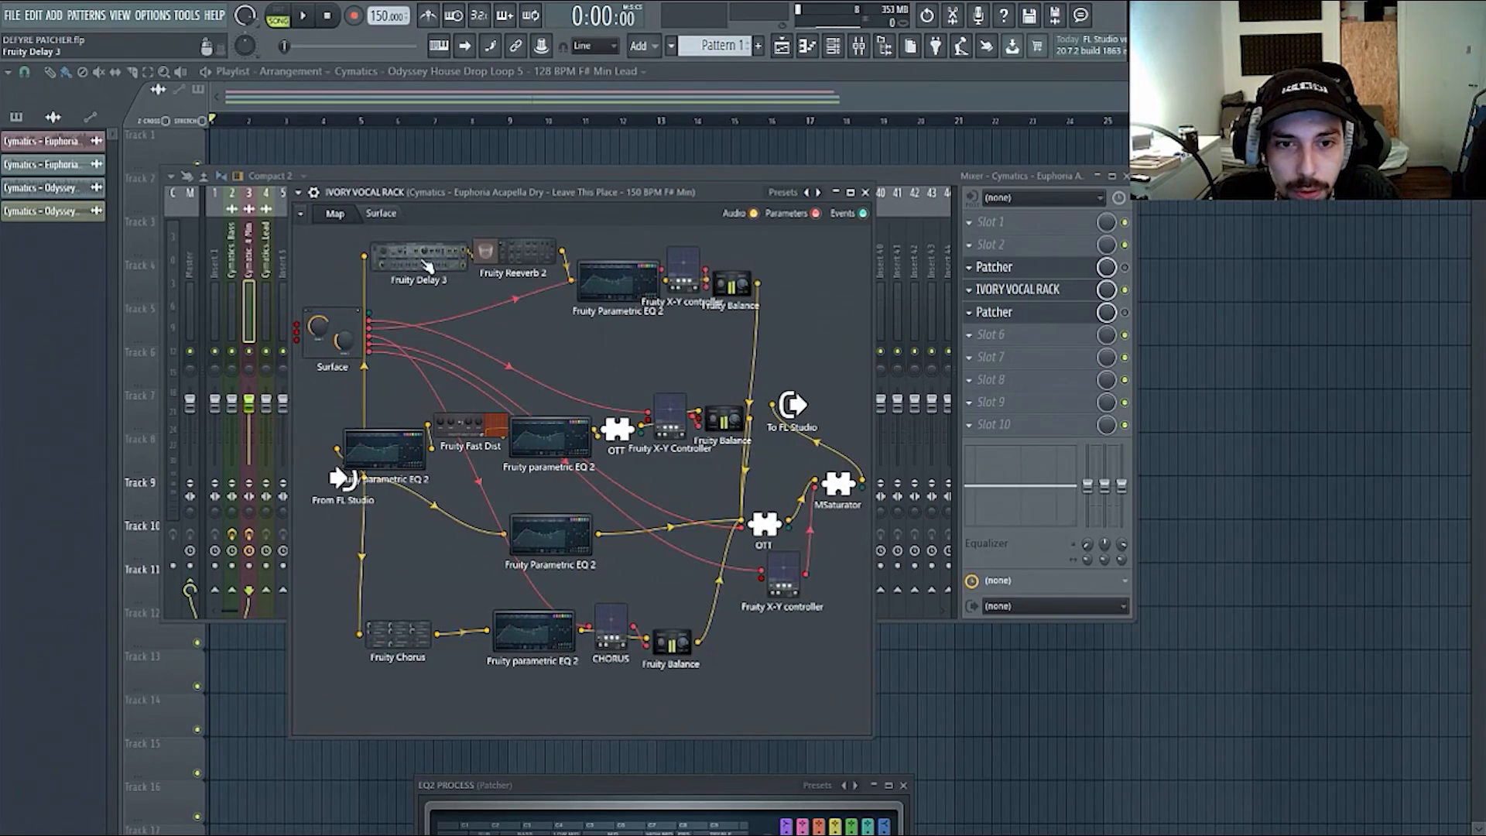
# - Spread out the Fruity Parametric EQ 2, Fruity X-Y controller and Fruity Balance modules in the delay and reverb chain
pyautogui.moveTo(638, 292); pyautogui.dragTo(630, 333)
pyautogui.moveTo(729, 291); pyautogui.dragTo(787, 288)
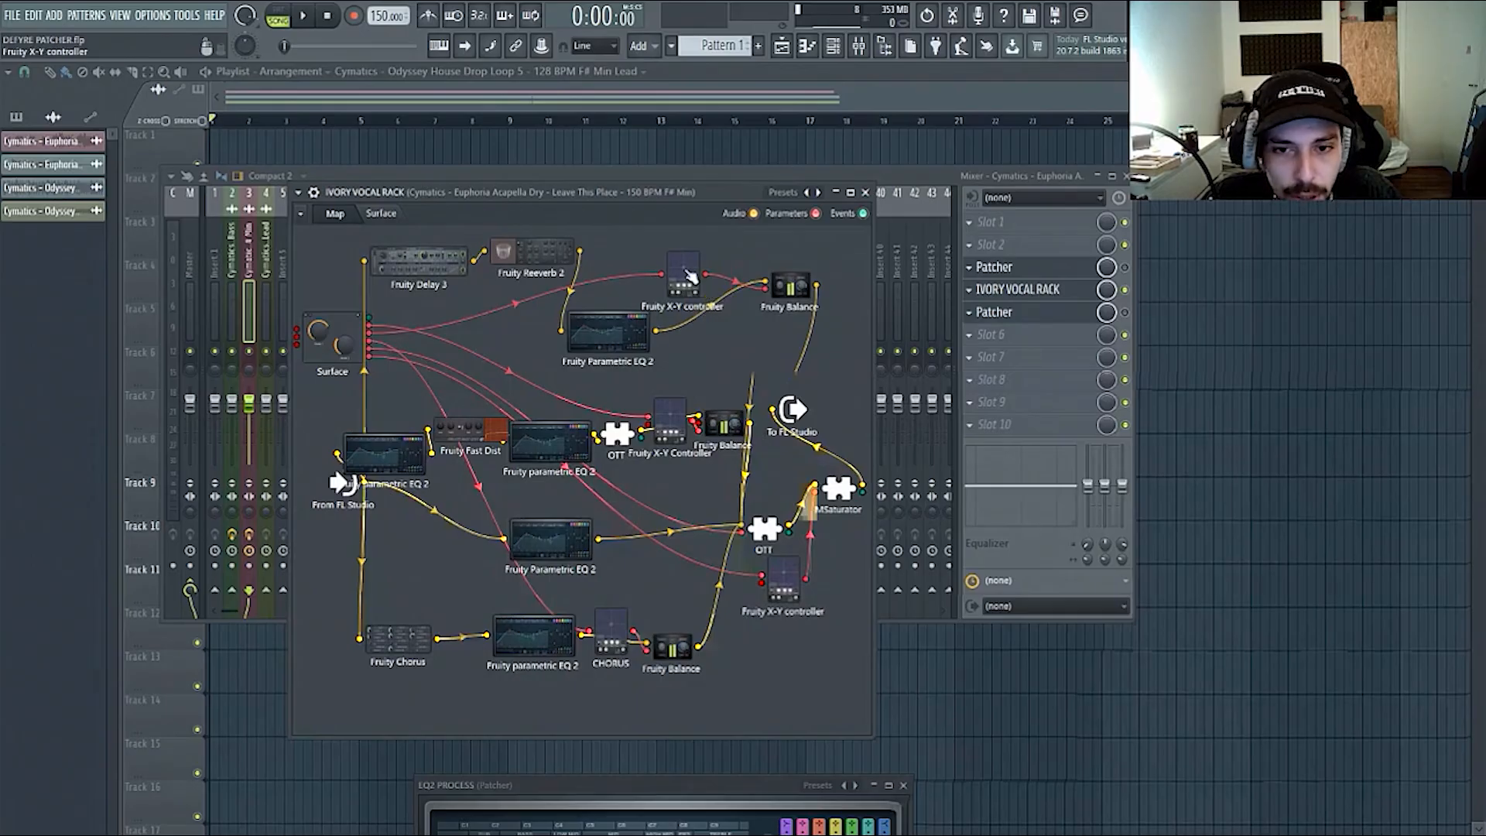
pyautogui.moveTo(688, 274); pyautogui.dragTo(715, 346)
pyautogui.moveTo(619, 337); pyautogui.dragTo(635, 315)
# - Compare the vocal rack's knob surface with its module map
pyautogui.click(376, 216)
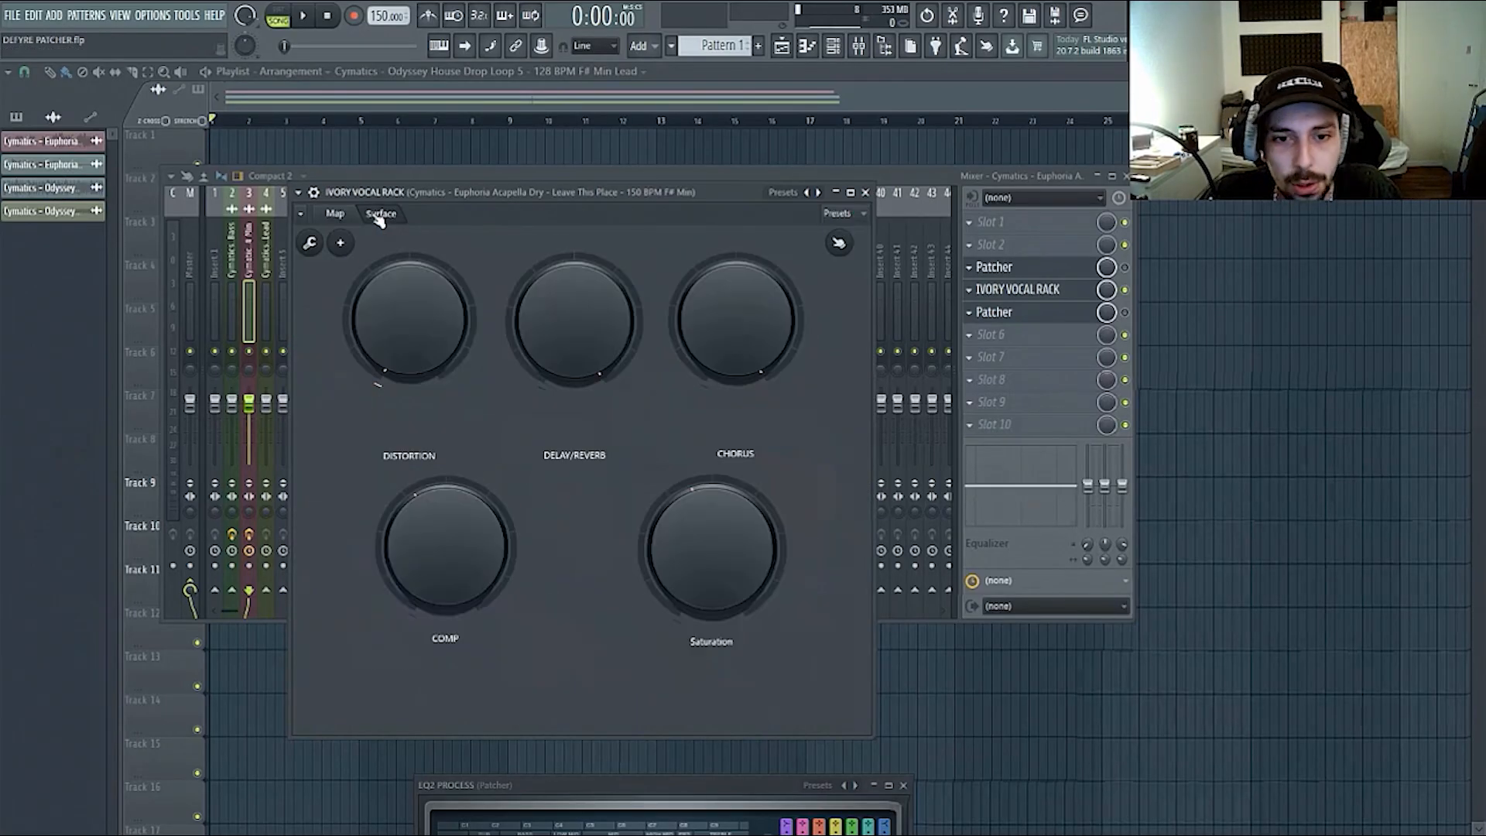
pyautogui.click(339, 219)
pyautogui.click(379, 215)
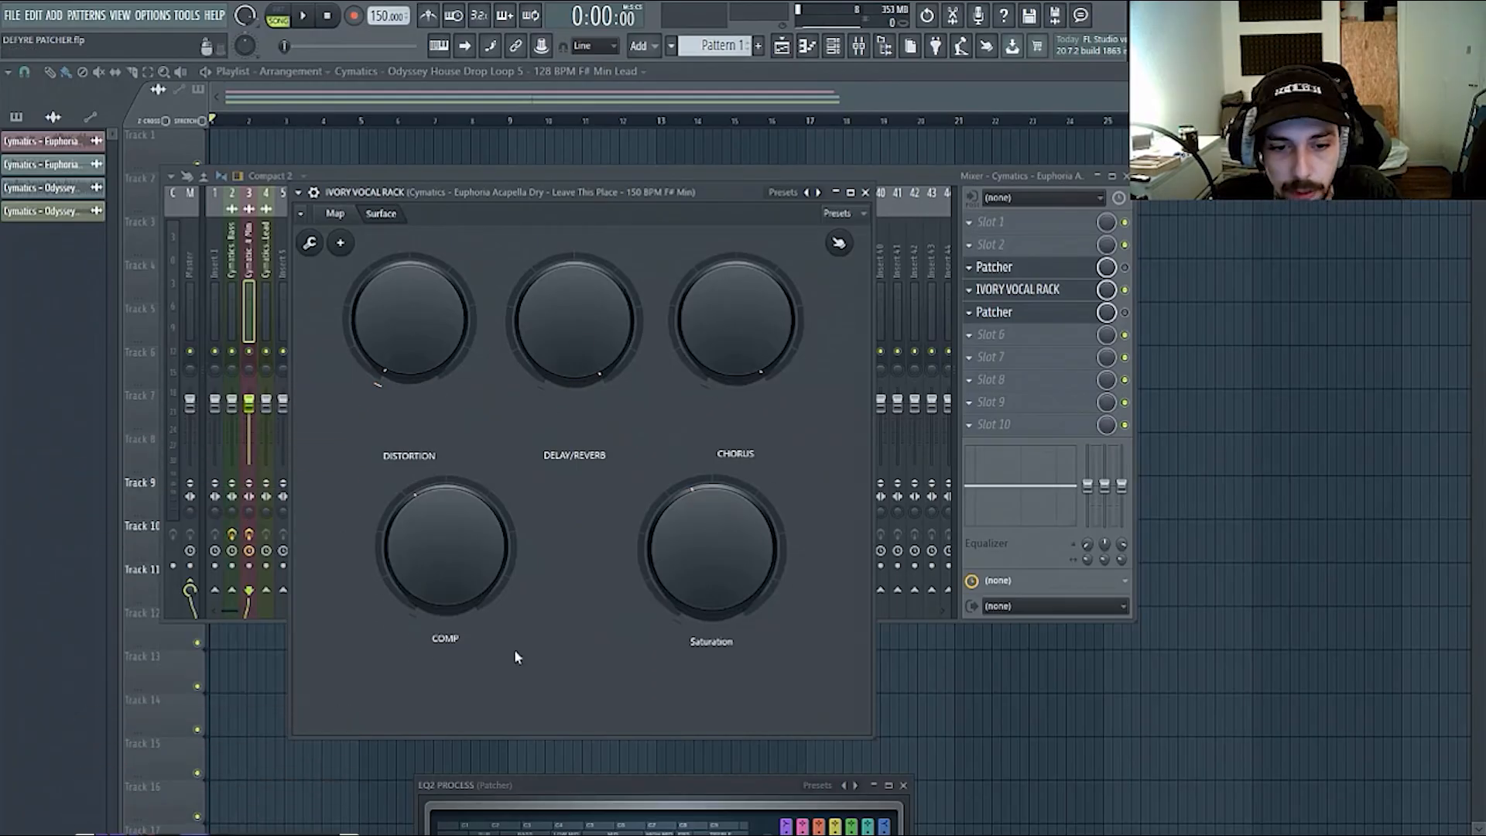
pyautogui.click(335, 216)
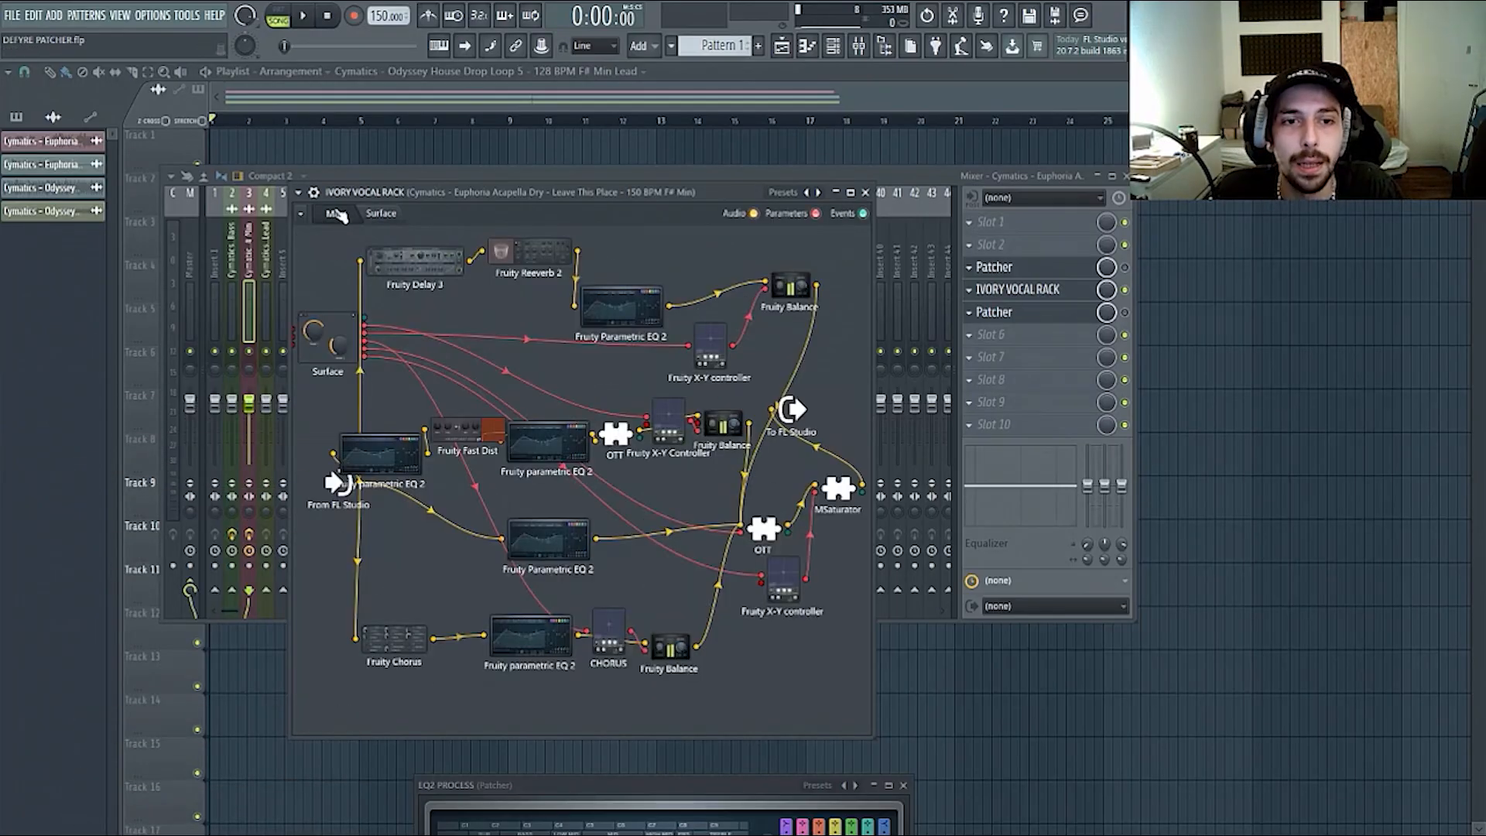
# - Widen the vocal rack window and move the Fruity Delay 3 and Fruity Reeverb 2 modules slightly lower in the map
pyautogui.moveTo(495, 204); pyautogui.dragTo(494, 180)
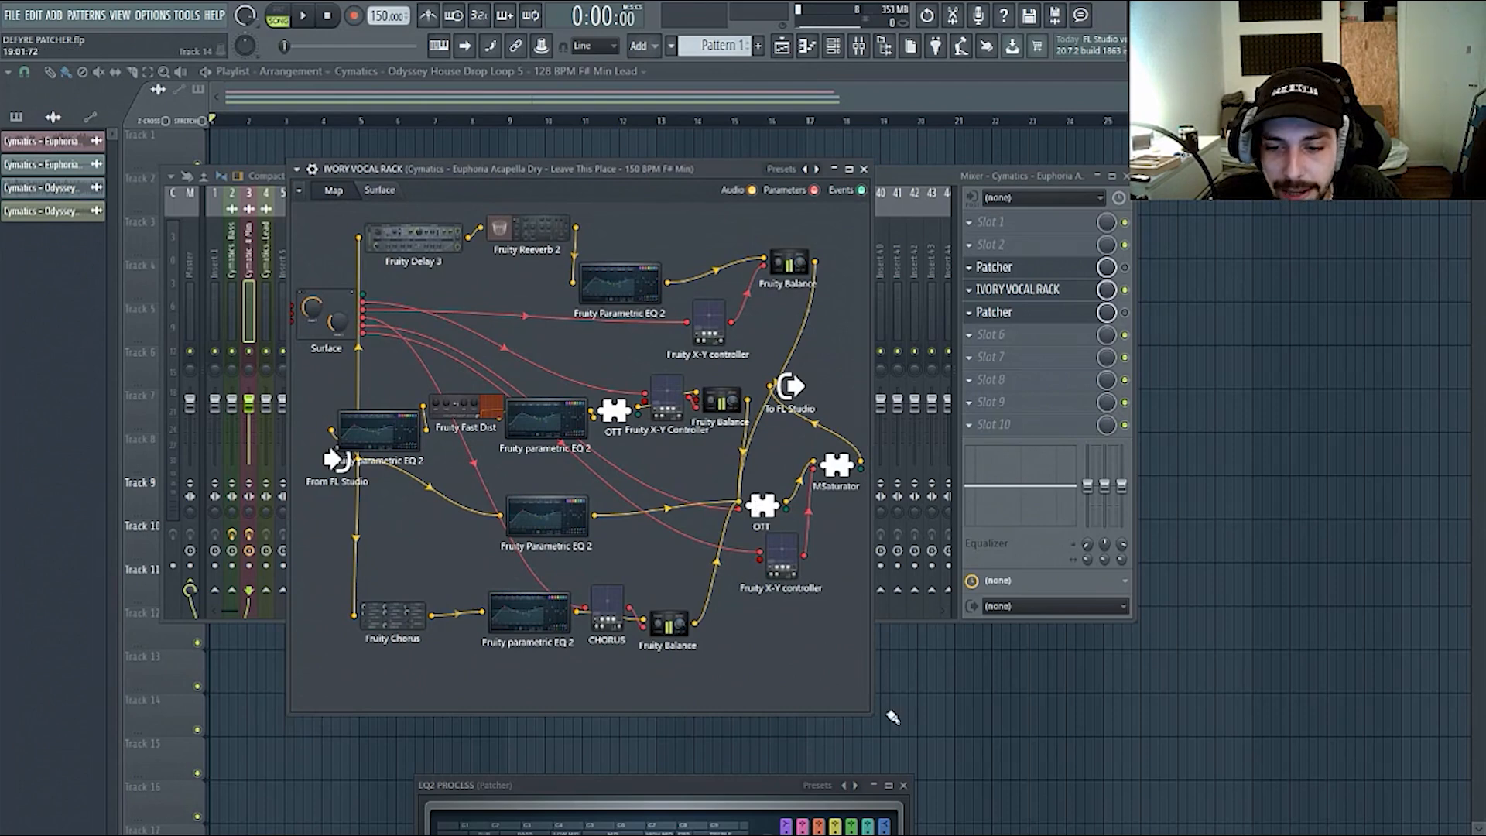
pyautogui.moveTo(872, 713); pyautogui.dragTo(1053, 700)
pyautogui.click(380, 190)
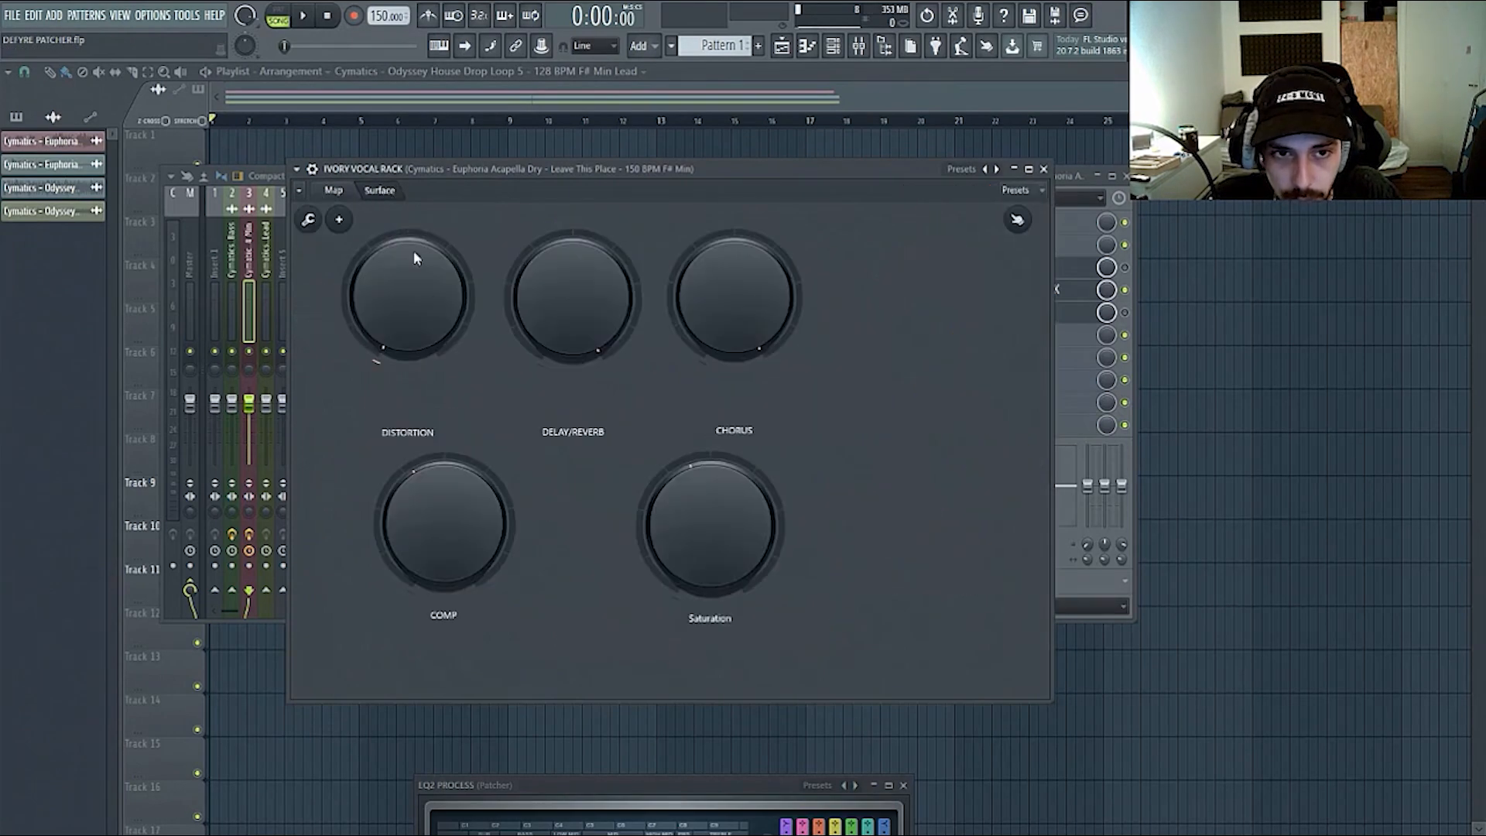
pyautogui.click(333, 190)
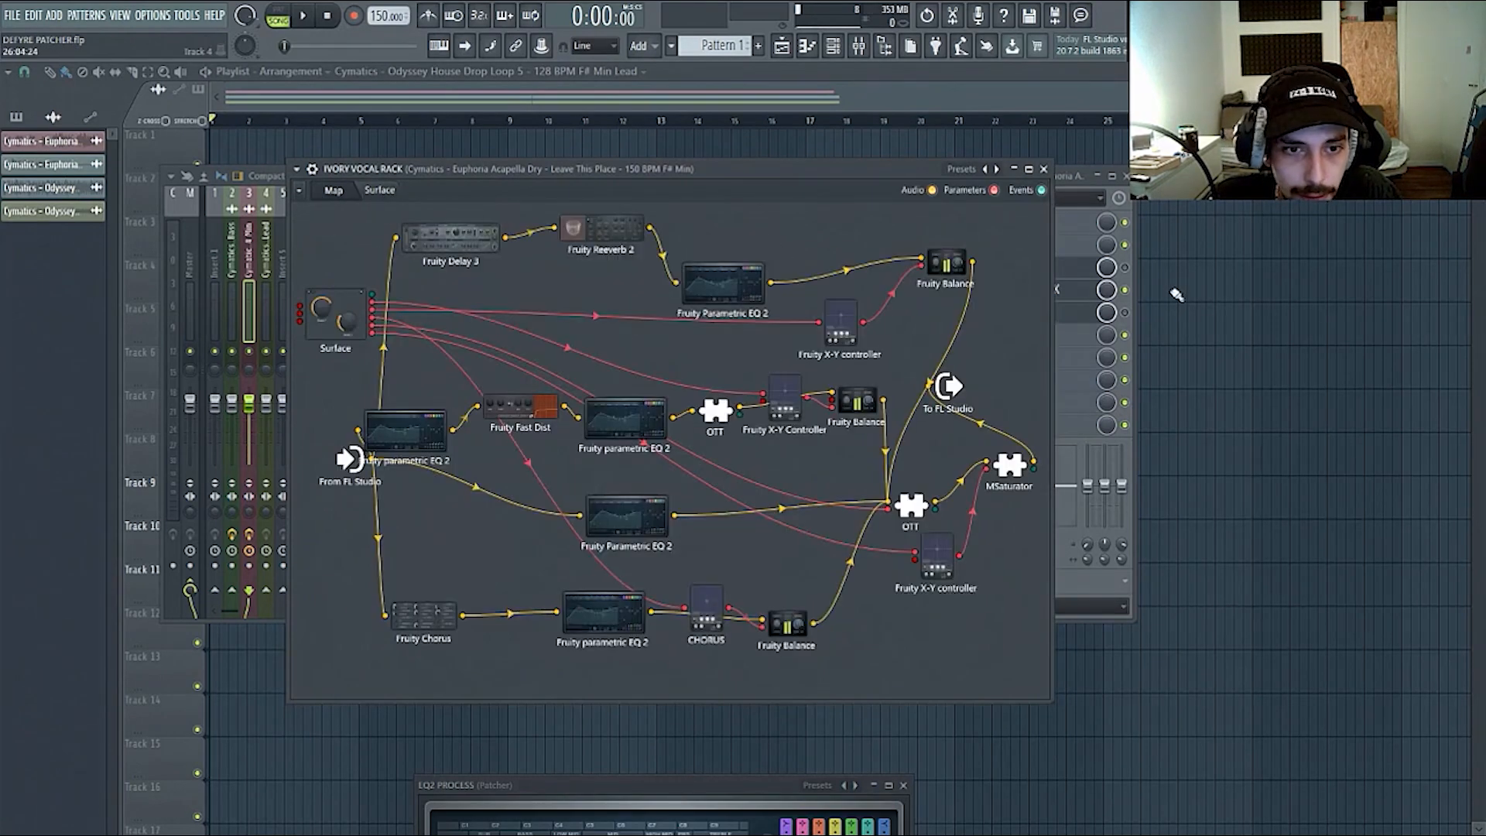
pyautogui.moveTo(439, 240); pyautogui.dragTo(439, 254)
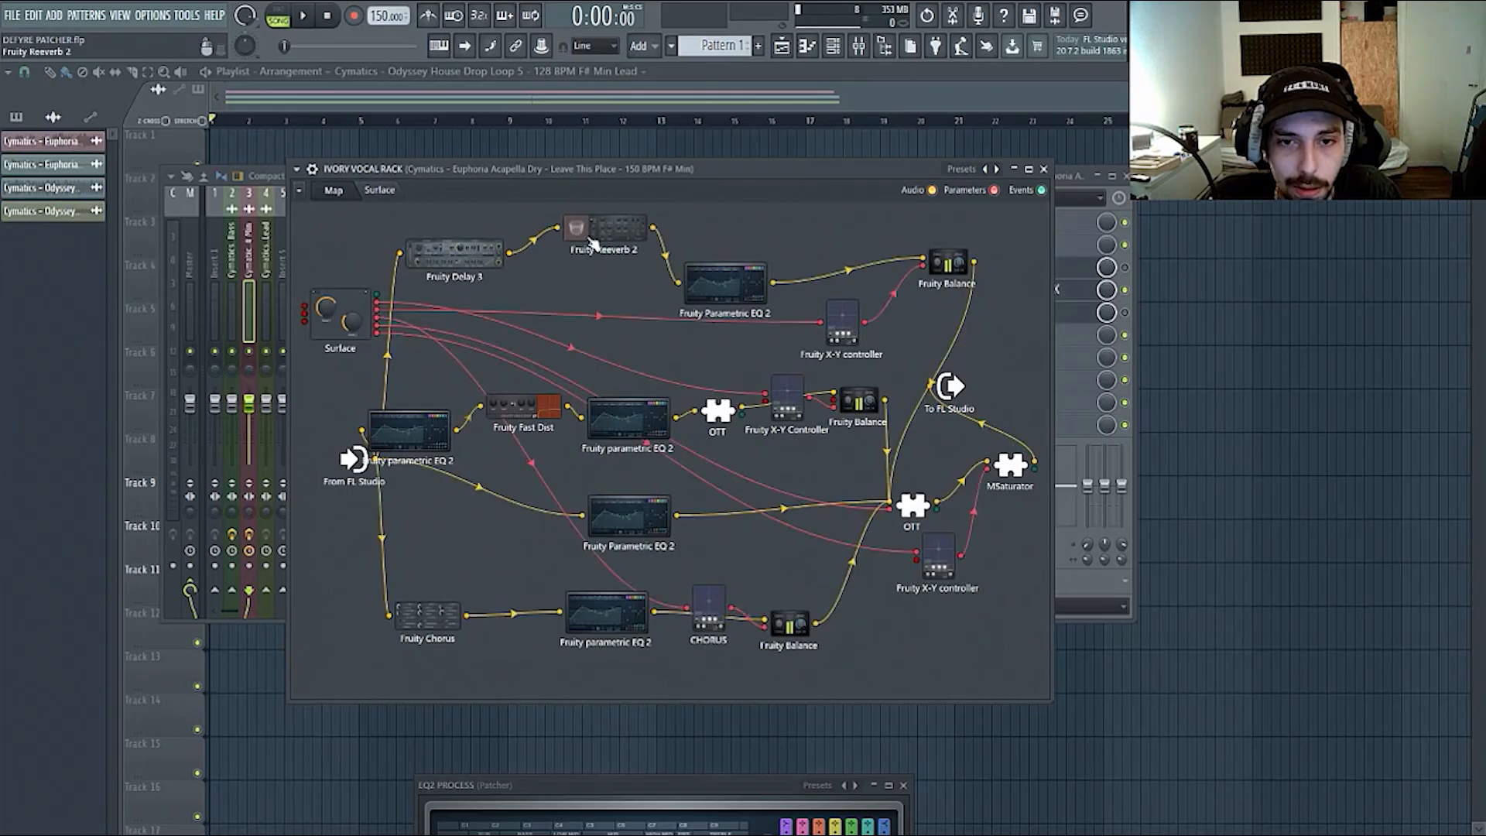
pyautogui.moveTo(590, 233); pyautogui.dragTo(591, 248)
# - Load a new empty Patcher into effect slot 6 of the vocal's mixer track and move its window clear
pyautogui.moveTo(904, 172); pyautogui.dragTo(704, 170)
pyautogui.click(1057, 336)
pyautogui.moveTo(1049, 356)
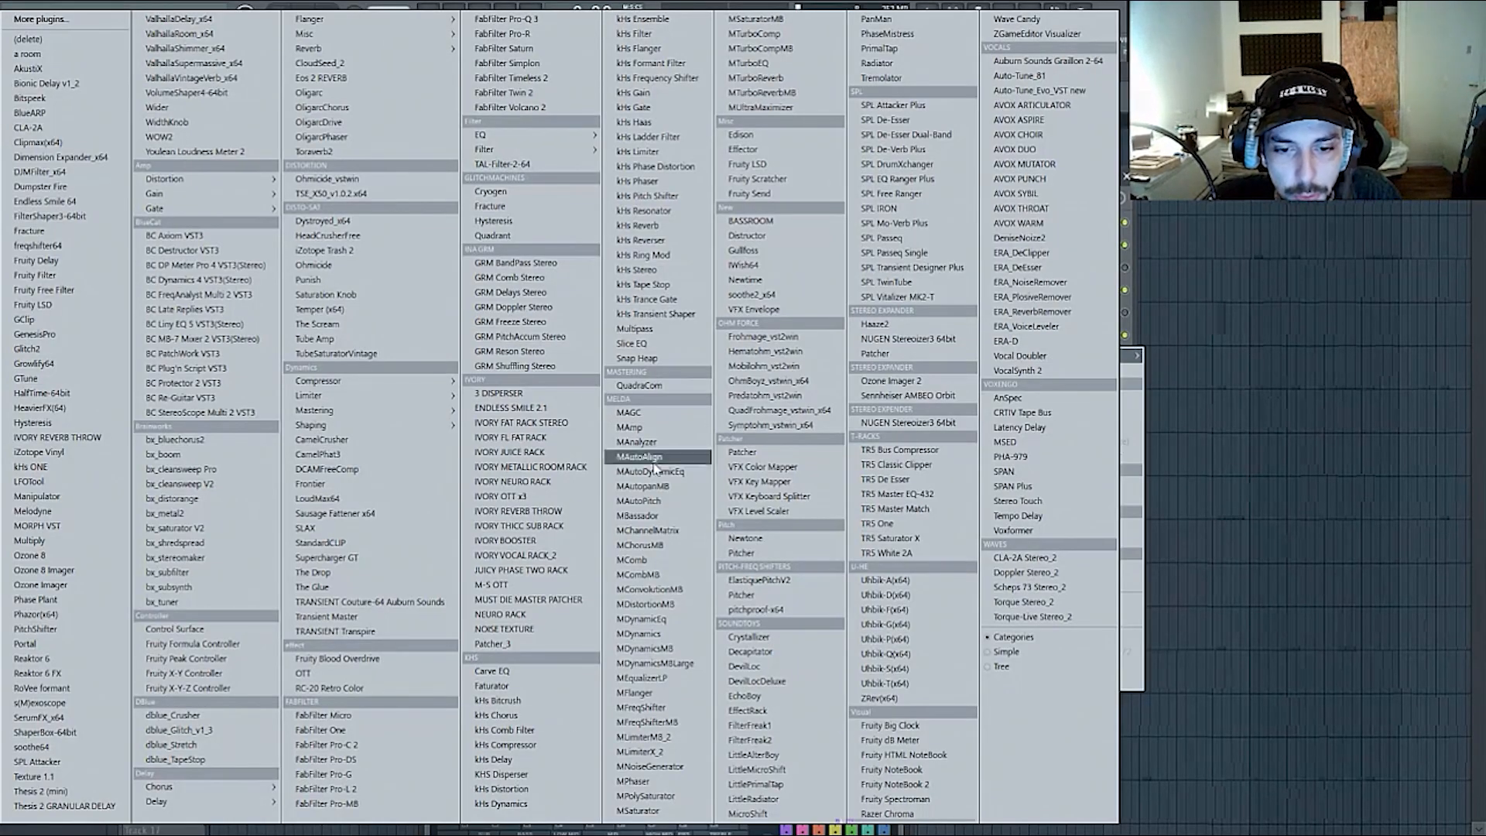
pyautogui.click(791, 455)
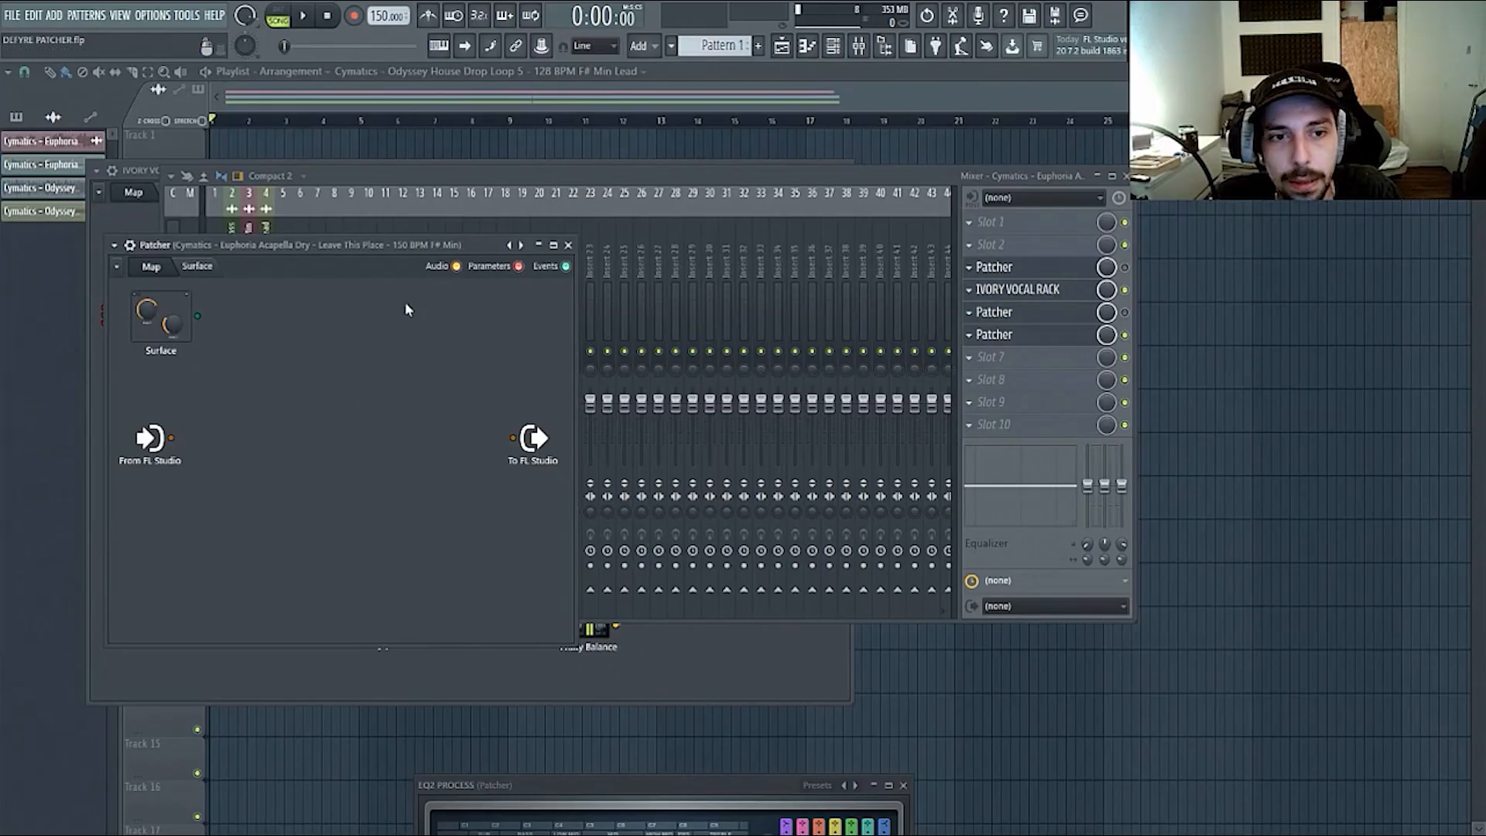
pyautogui.moveTo(396, 250); pyautogui.dragTo(613, 234)
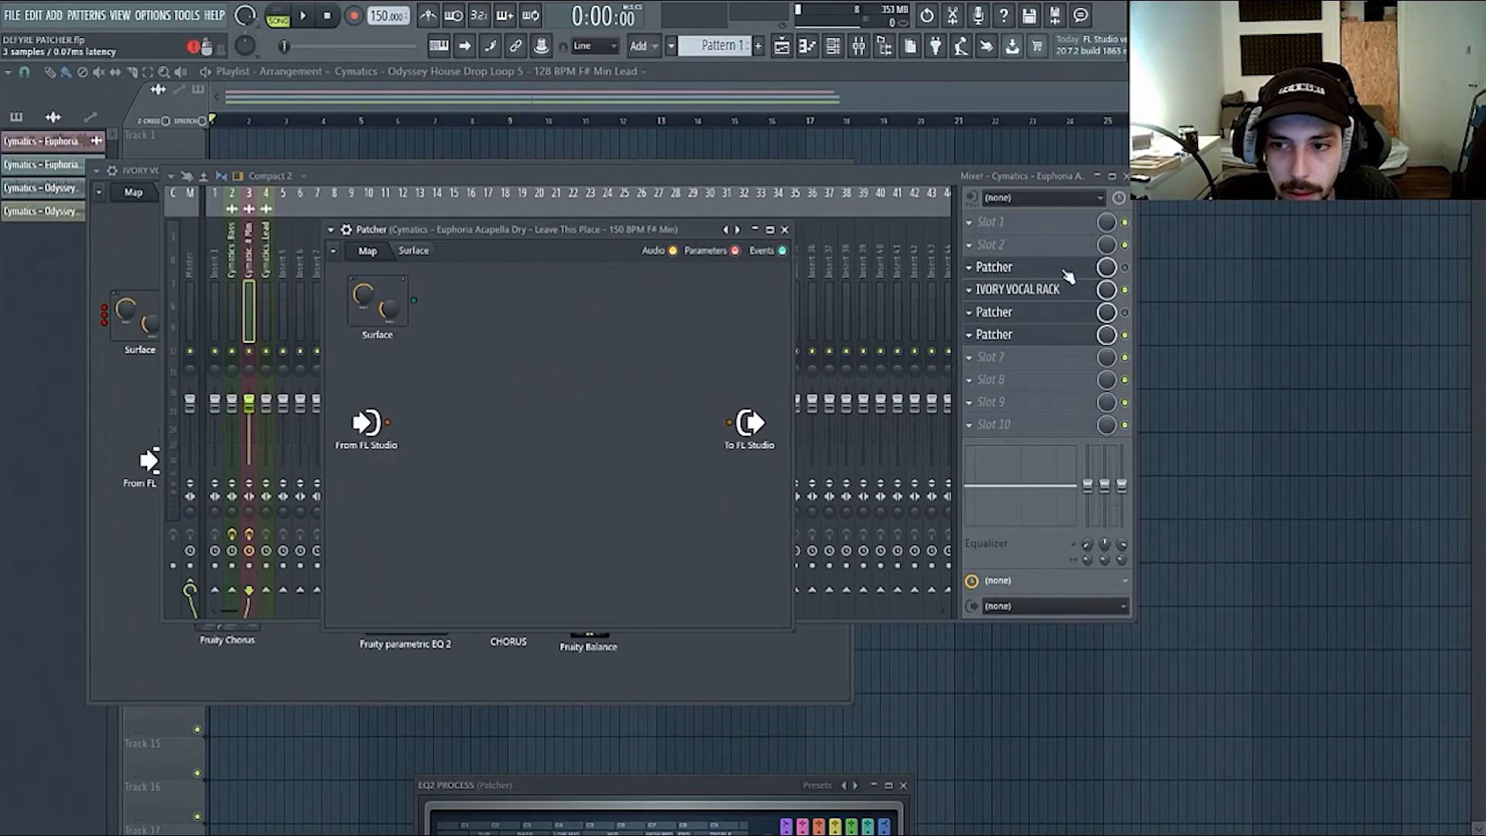
# - Bypass the IVORY VOCAL RACK, reopen the new Patcher in slot 6, and enlarge its window
pyautogui.click(1125, 290)
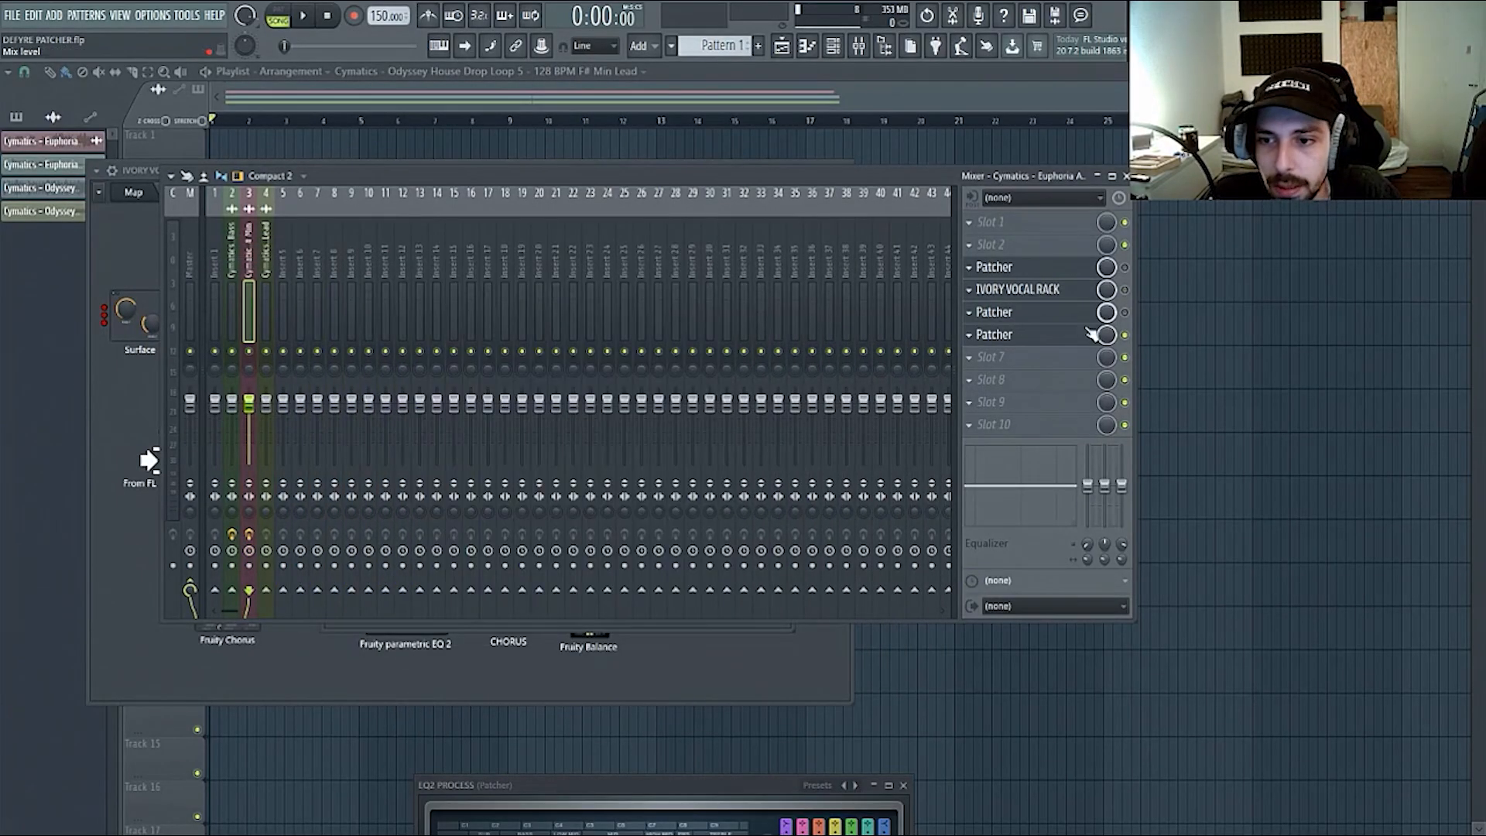
pyautogui.click(1016, 341)
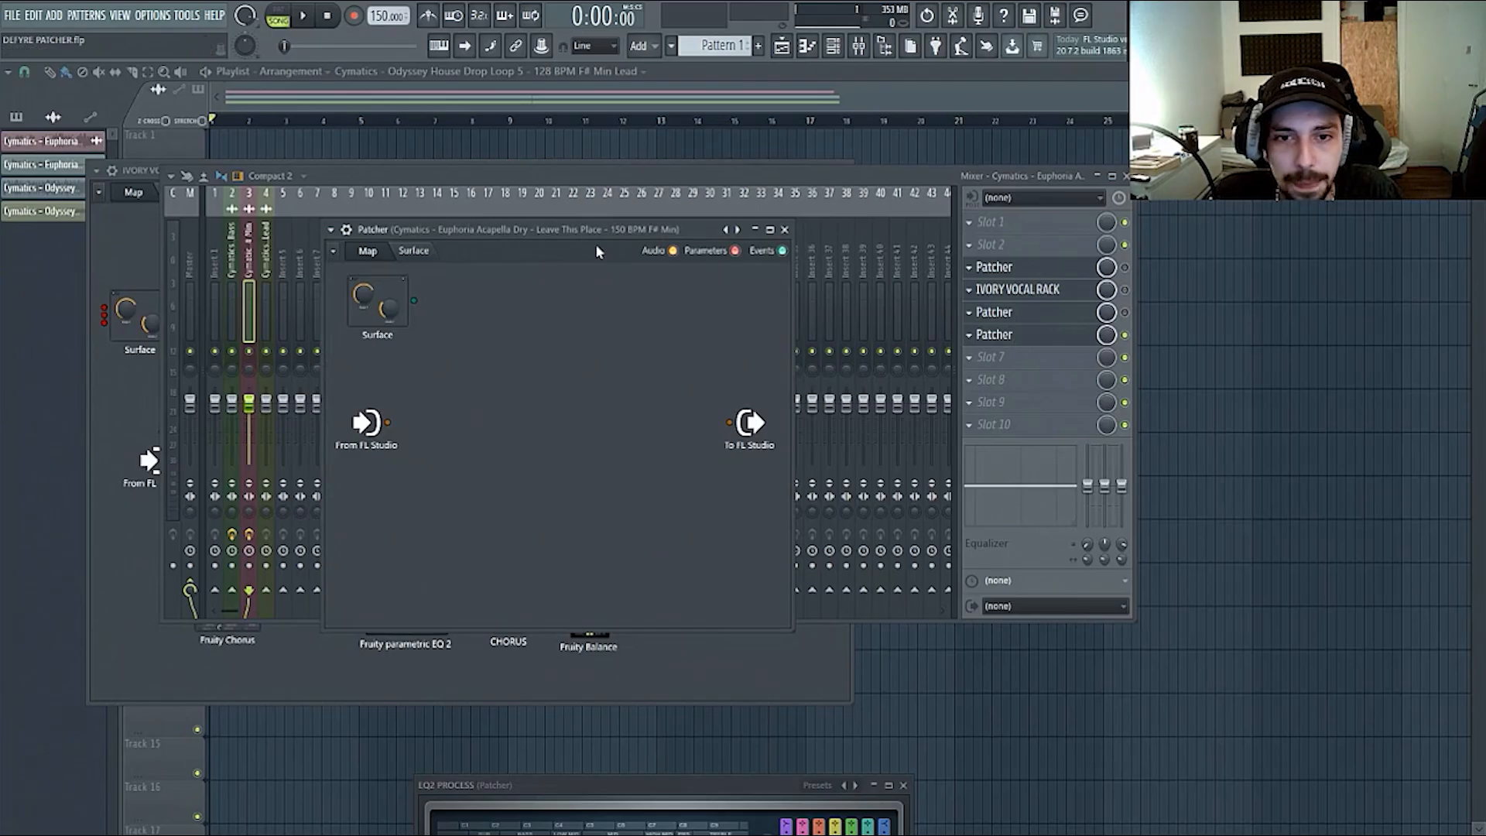
pyautogui.moveTo(599, 235); pyautogui.dragTo(531, 153)
pyautogui.moveTo(721, 550); pyautogui.dragTo(728, 601)
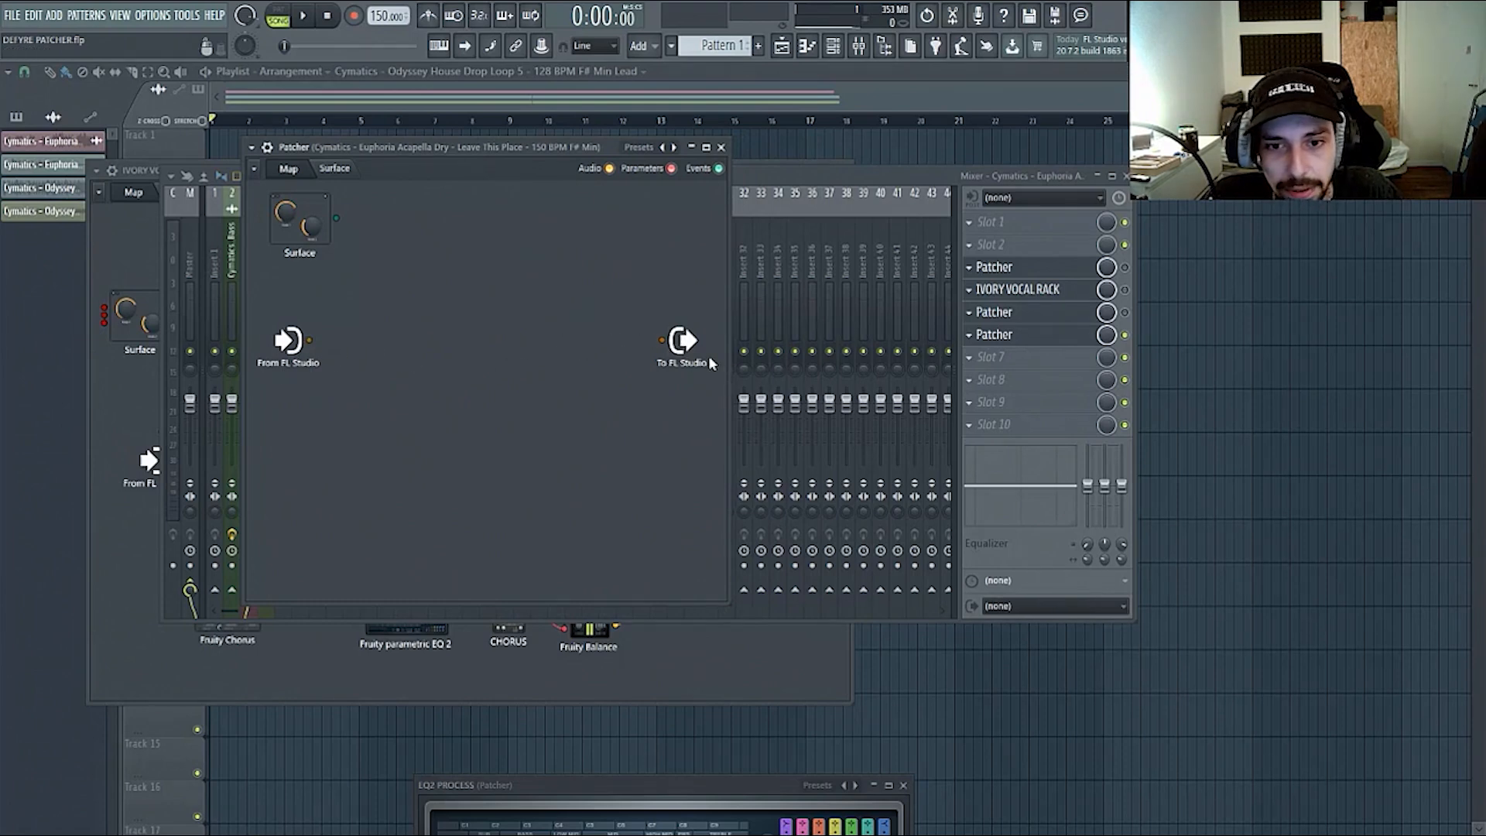
pyautogui.moveTo(288, 348); pyautogui.dragTo(285, 353)
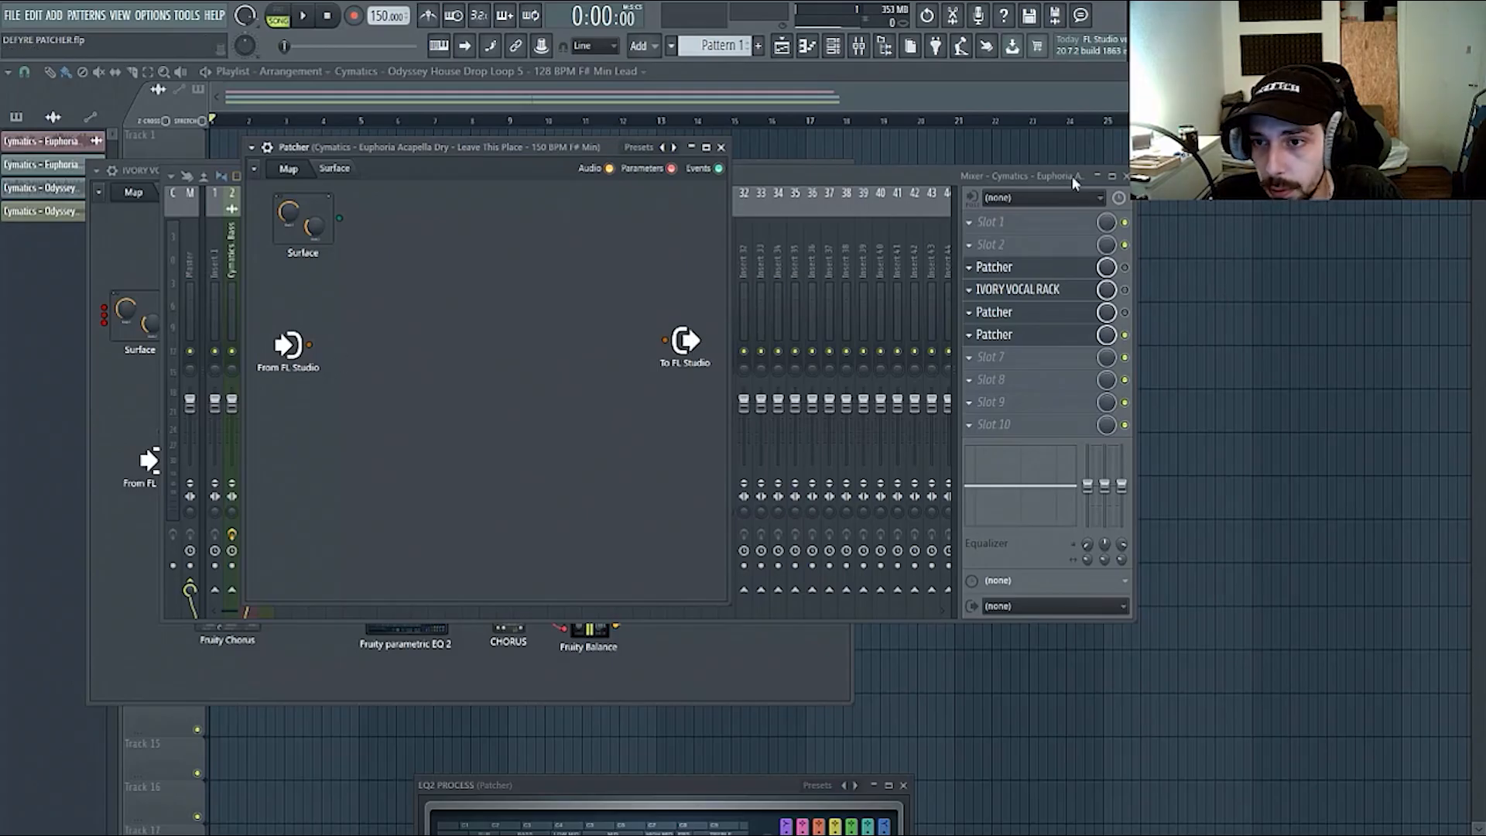
# - Play the arrangement briefly with the vocal rack bypassed, and move the Patcher window back over the mixer
pyautogui.press('space')
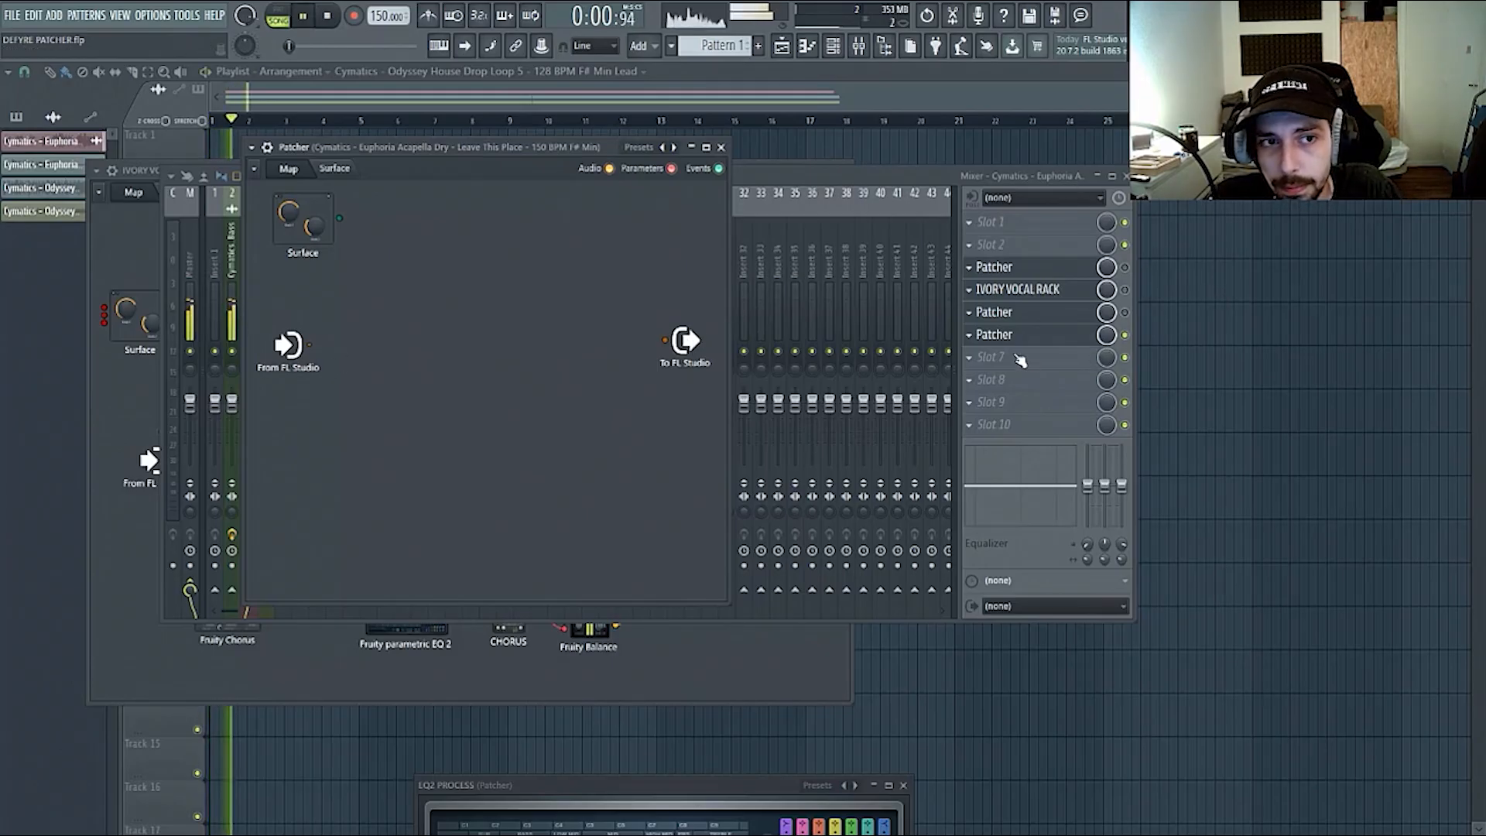
pyautogui.press('space')
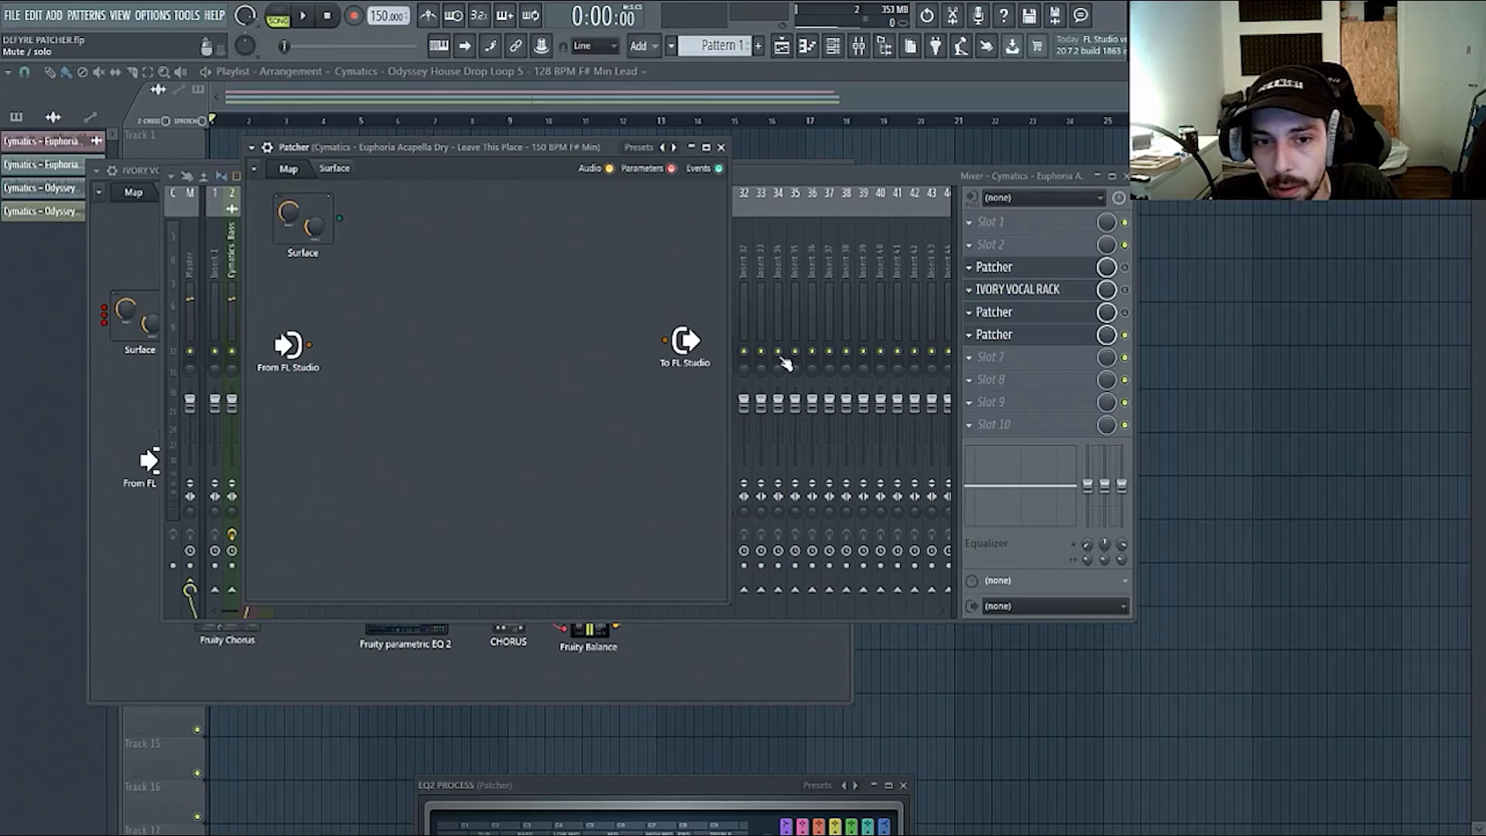
pyautogui.moveTo(527, 248); pyautogui.dragTo(651, 212)
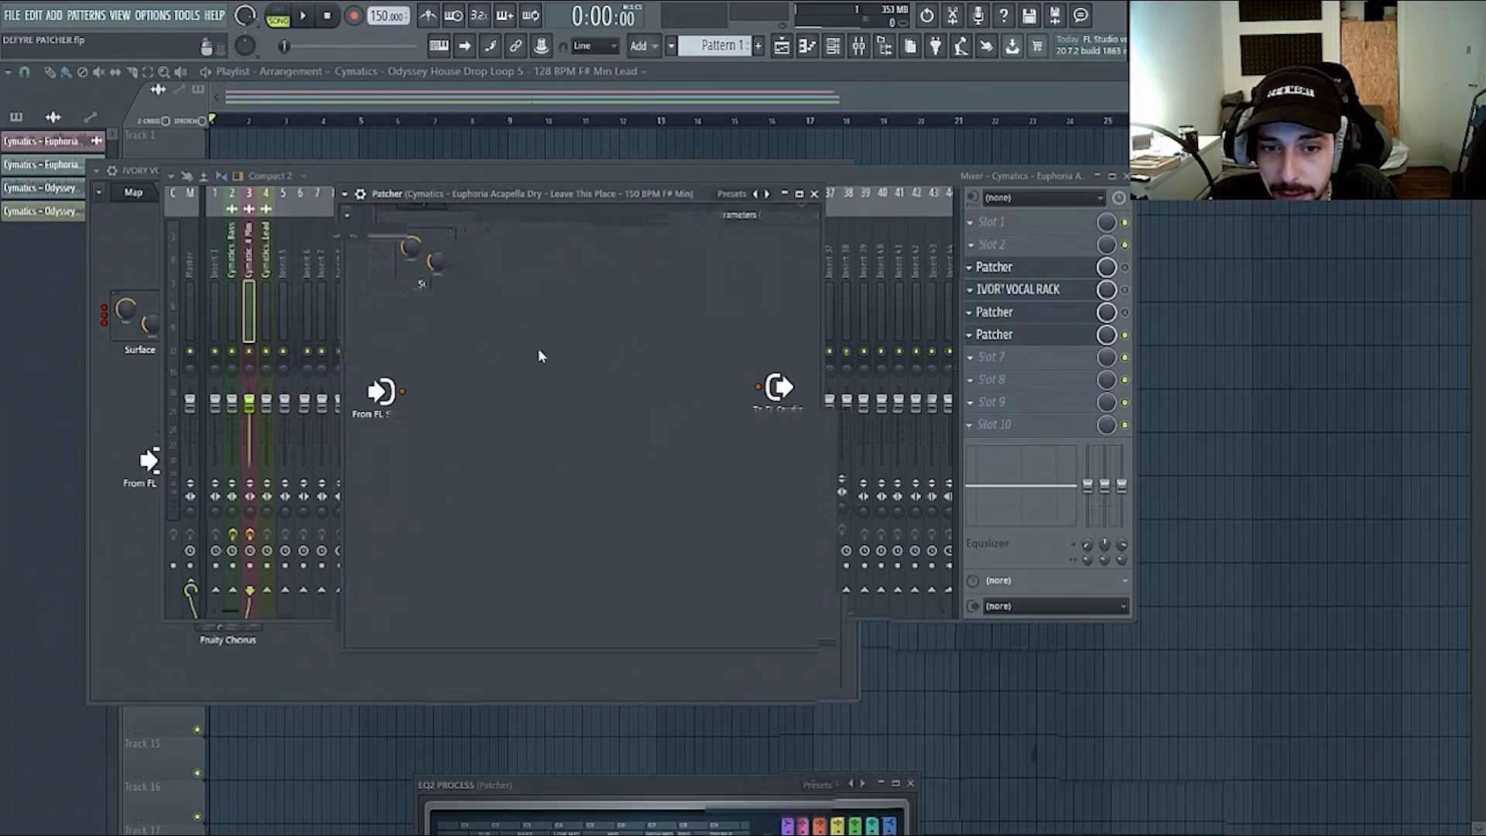
# - Add a Fruity Delay 3 to the new Patcher's map and place it above the path between input and output
pyautogui.rightClick(493, 340)
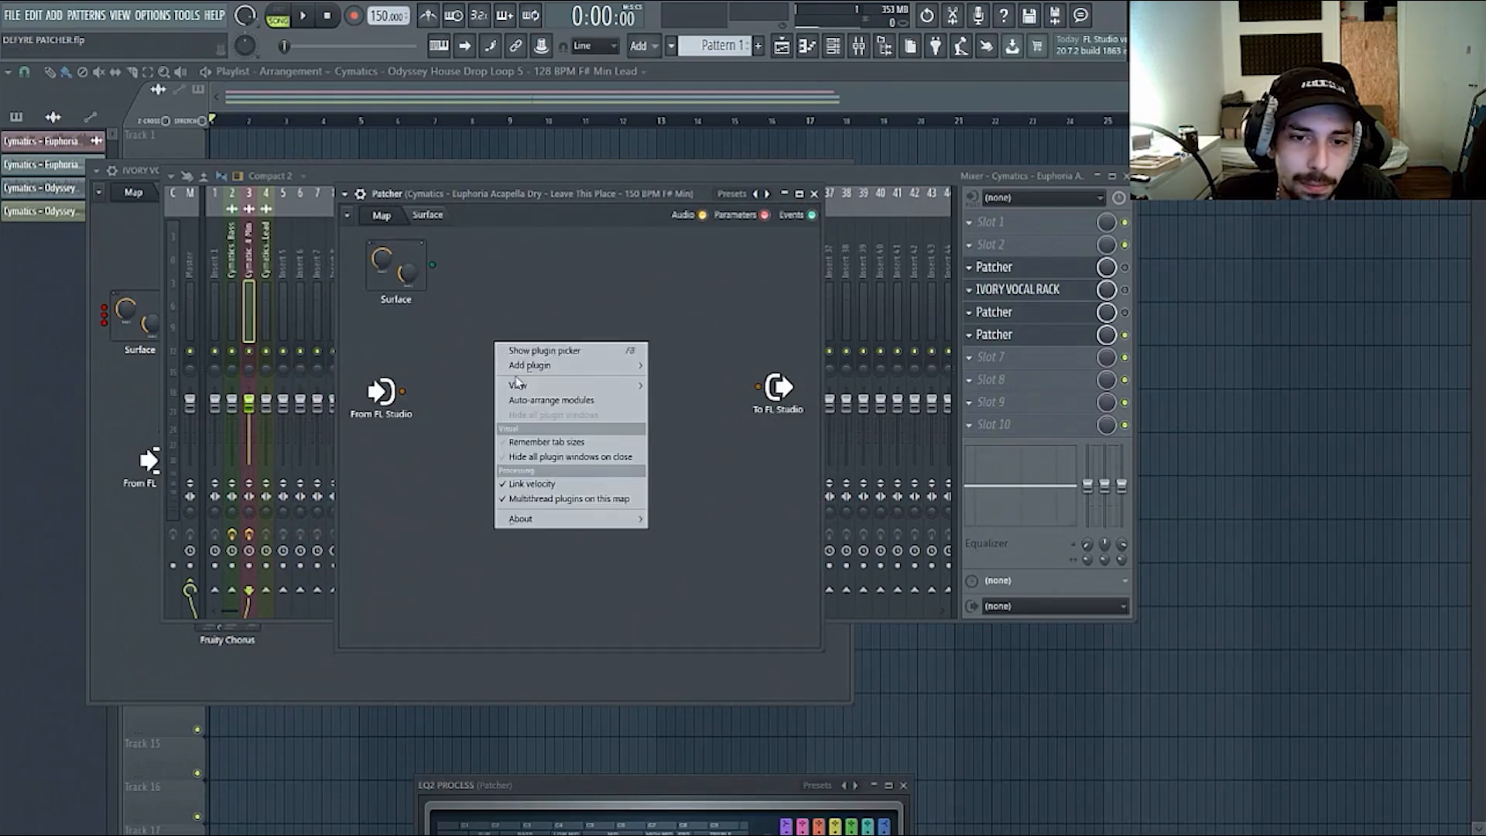
pyautogui.click(518, 364)
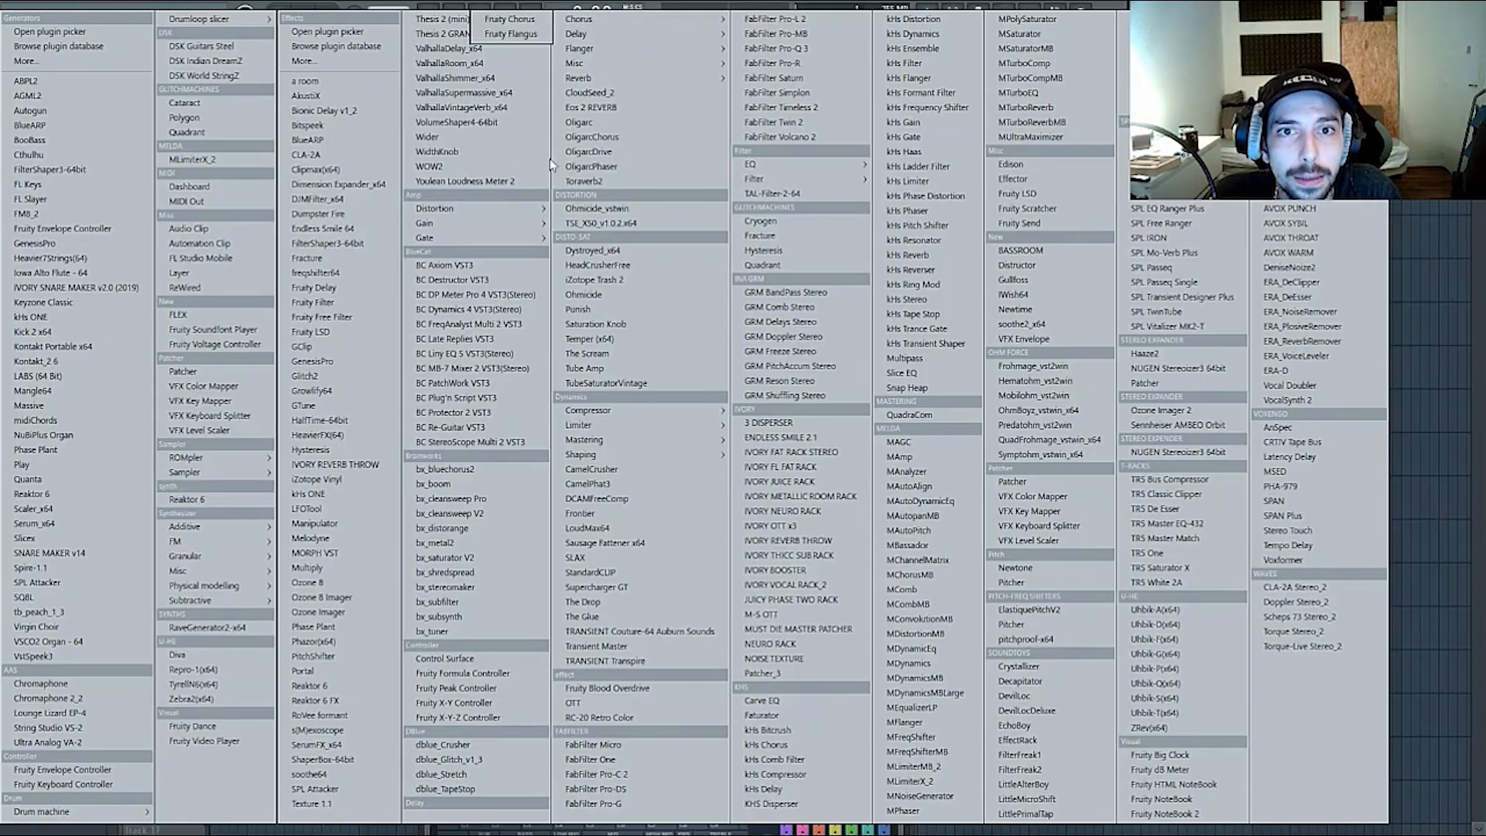
pyautogui.moveTo(590, 35)
pyautogui.click(496, 48)
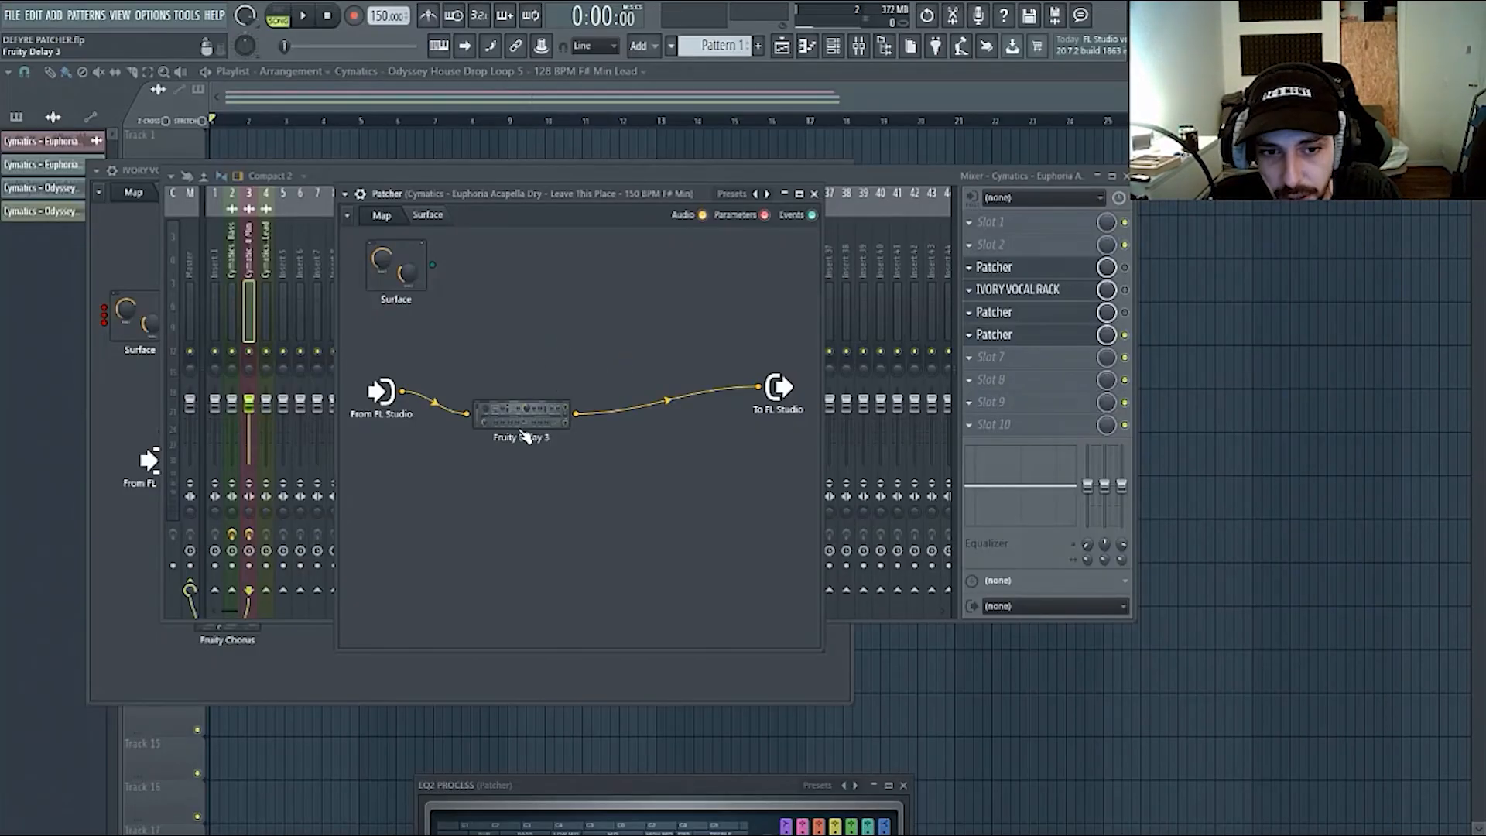
pyautogui.moveTo(522, 417); pyautogui.dragTo(539, 327)
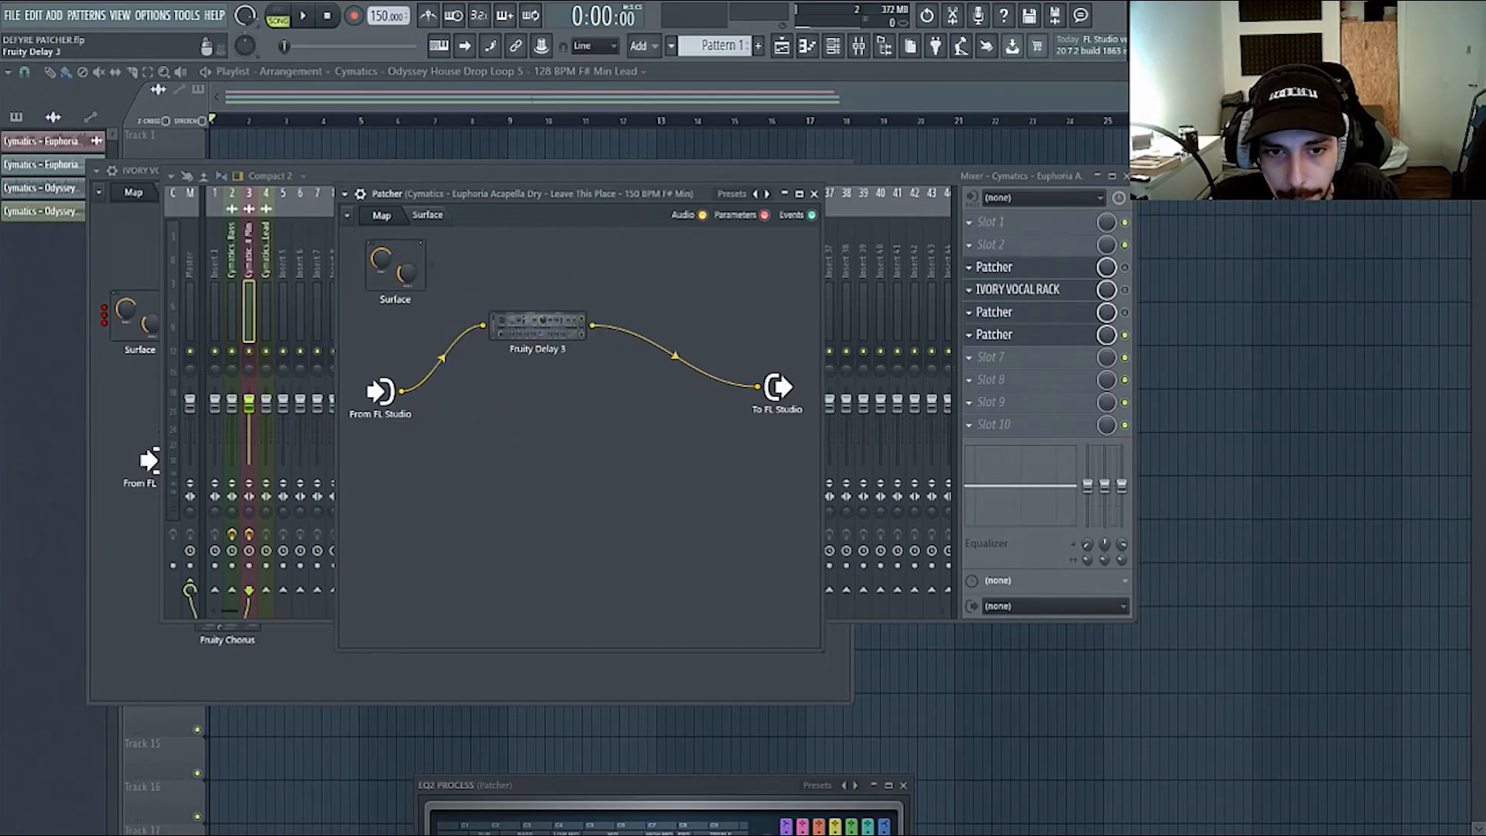
pyautogui.moveTo(537, 325); pyautogui.dragTo(562, 300)
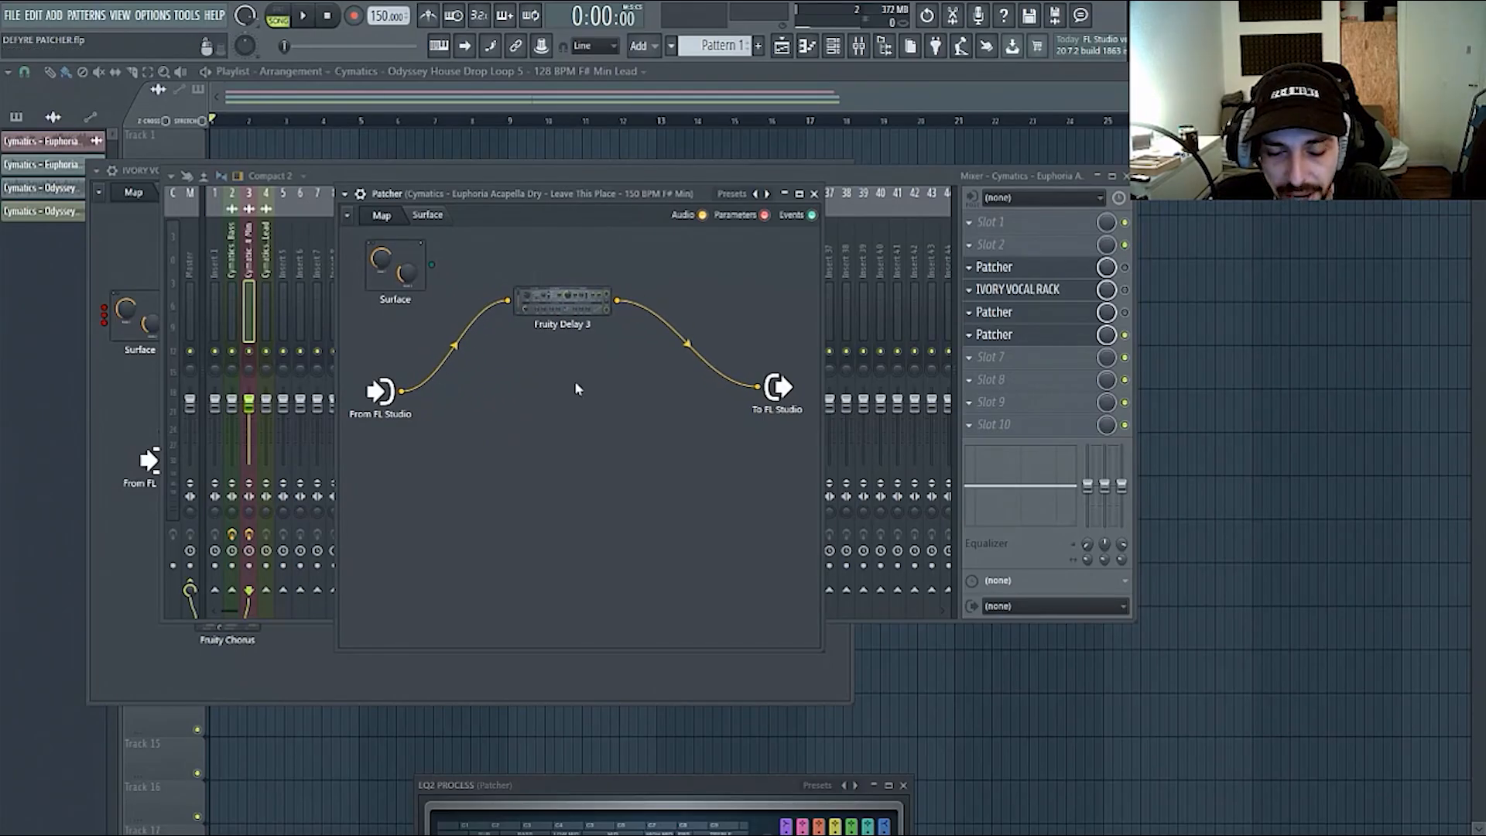
pyautogui.rightClick(517, 446)
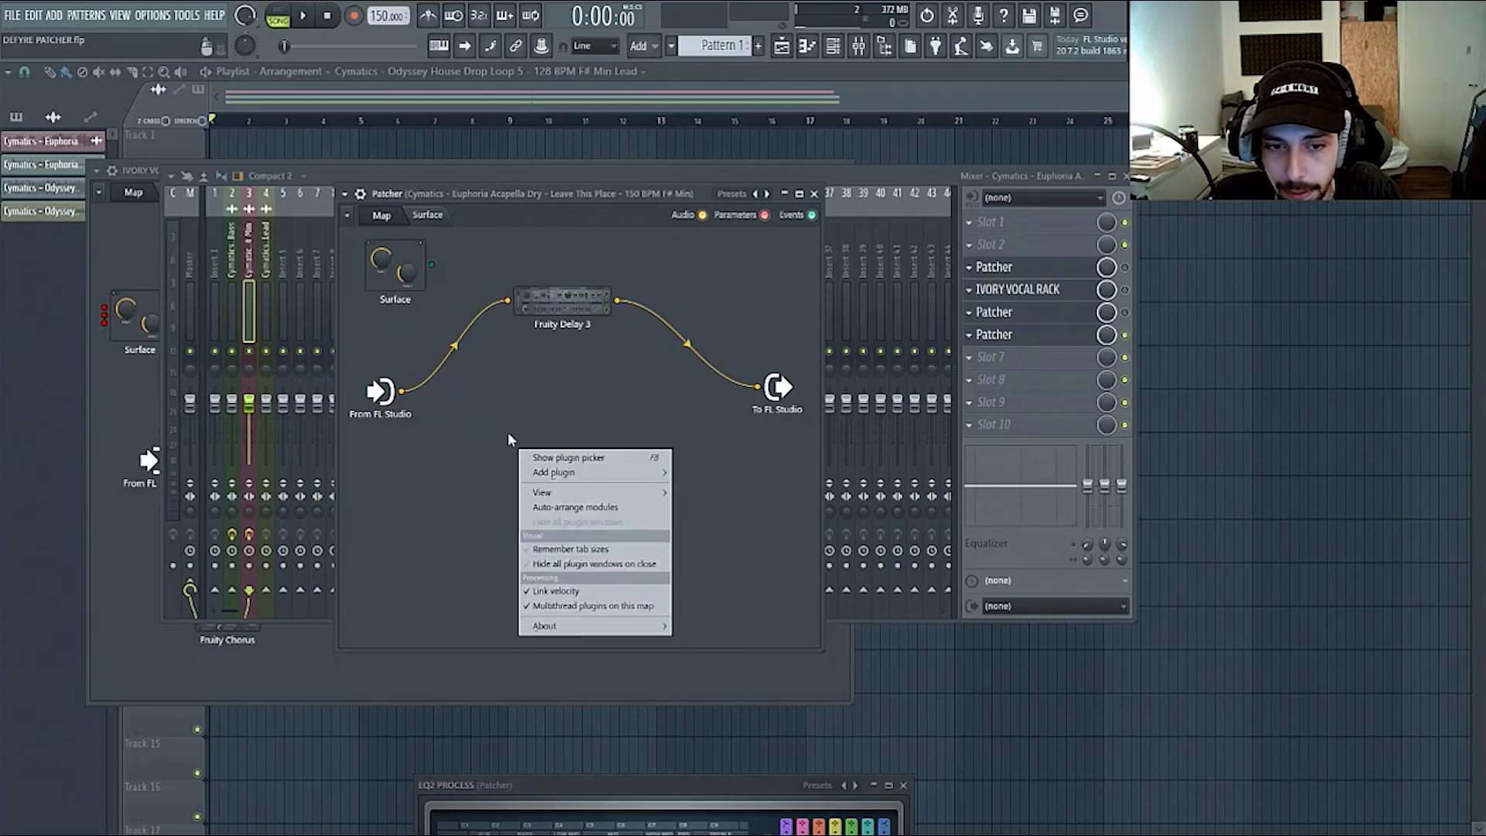
pyautogui.moveTo(586, 474)
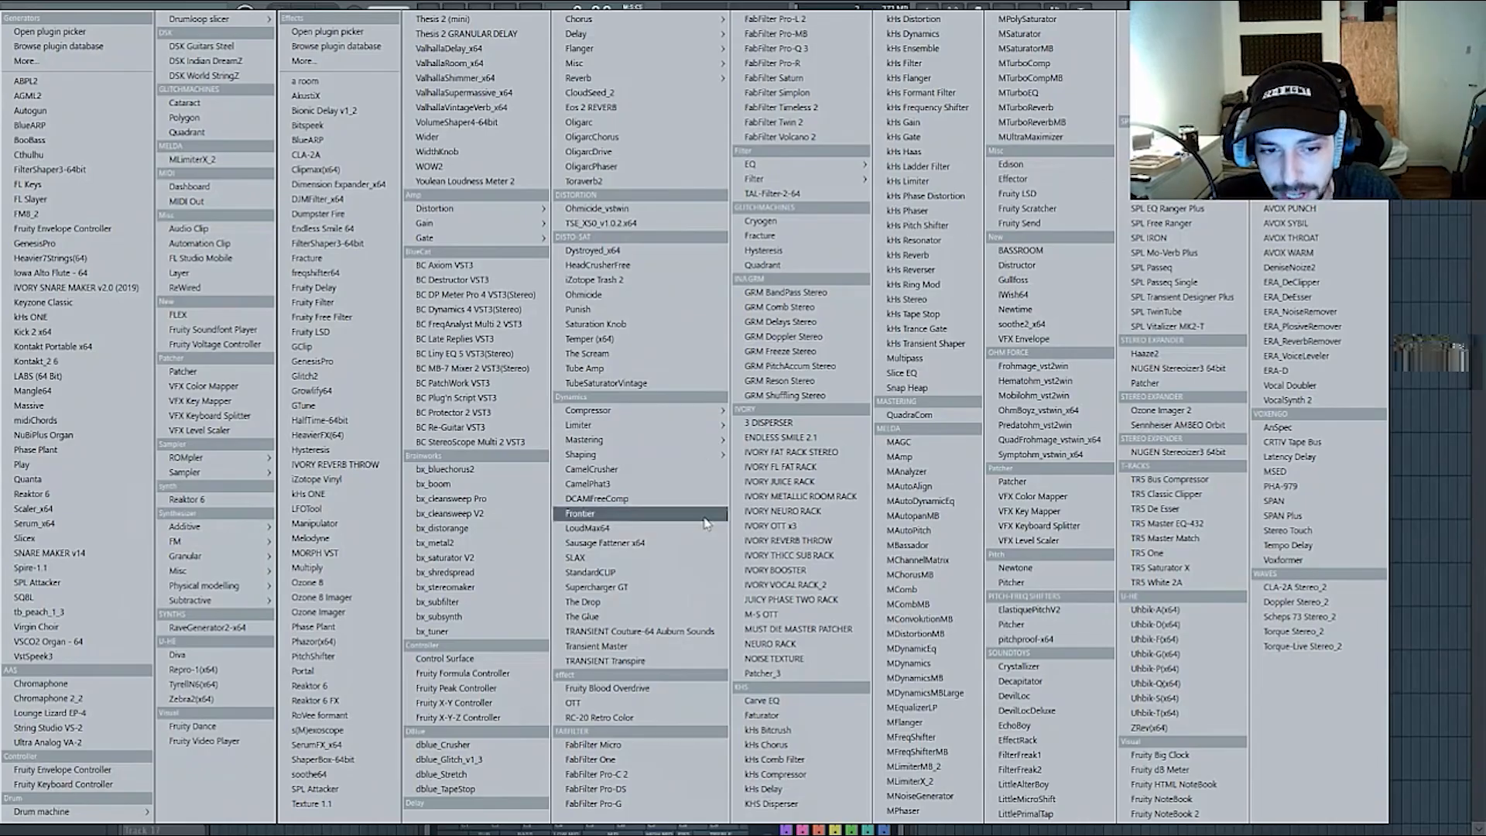
pyautogui.press('Escape')
pyautogui.click(572, 406)
# - Shift Fruity Delay 3 toward the input and add a Fruity Reeverb 2 below the path between delay and output
pyautogui.moveTo(563, 302); pyautogui.dragTo(529, 312)
pyautogui.rightClick(616, 496)
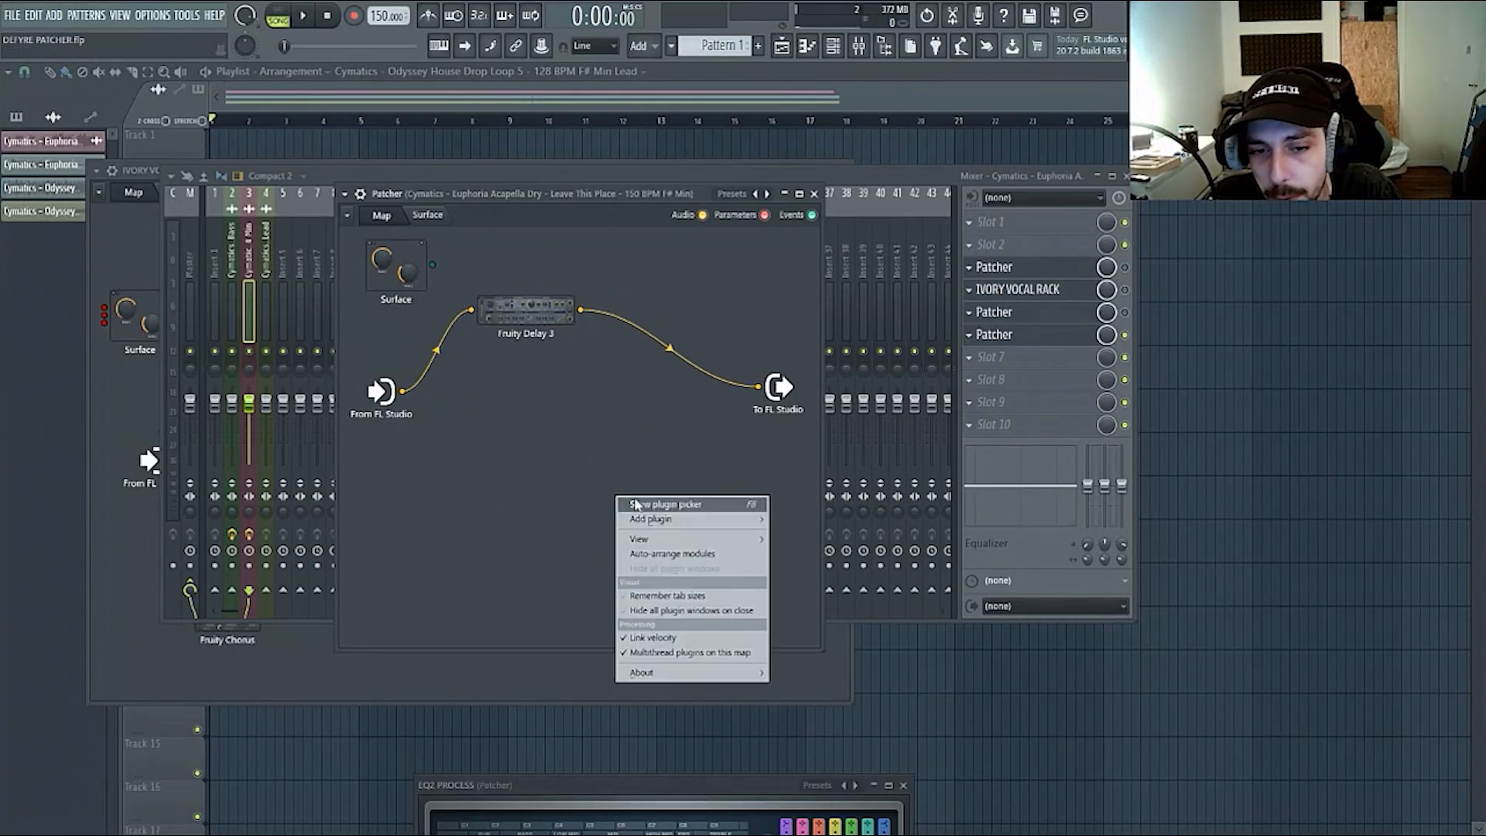
pyautogui.moveTo(656, 520)
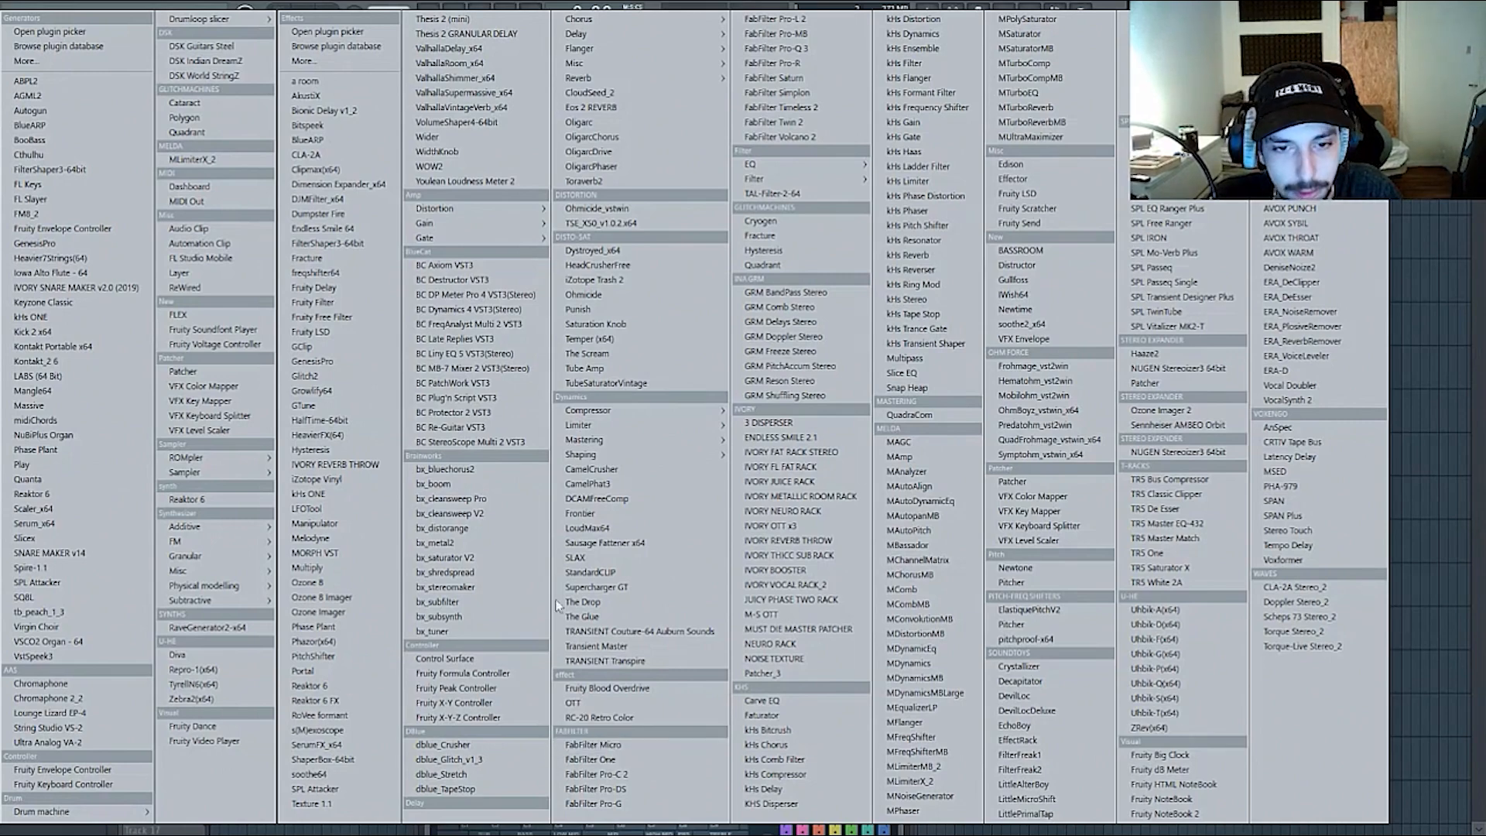
pyautogui.click(507, 91)
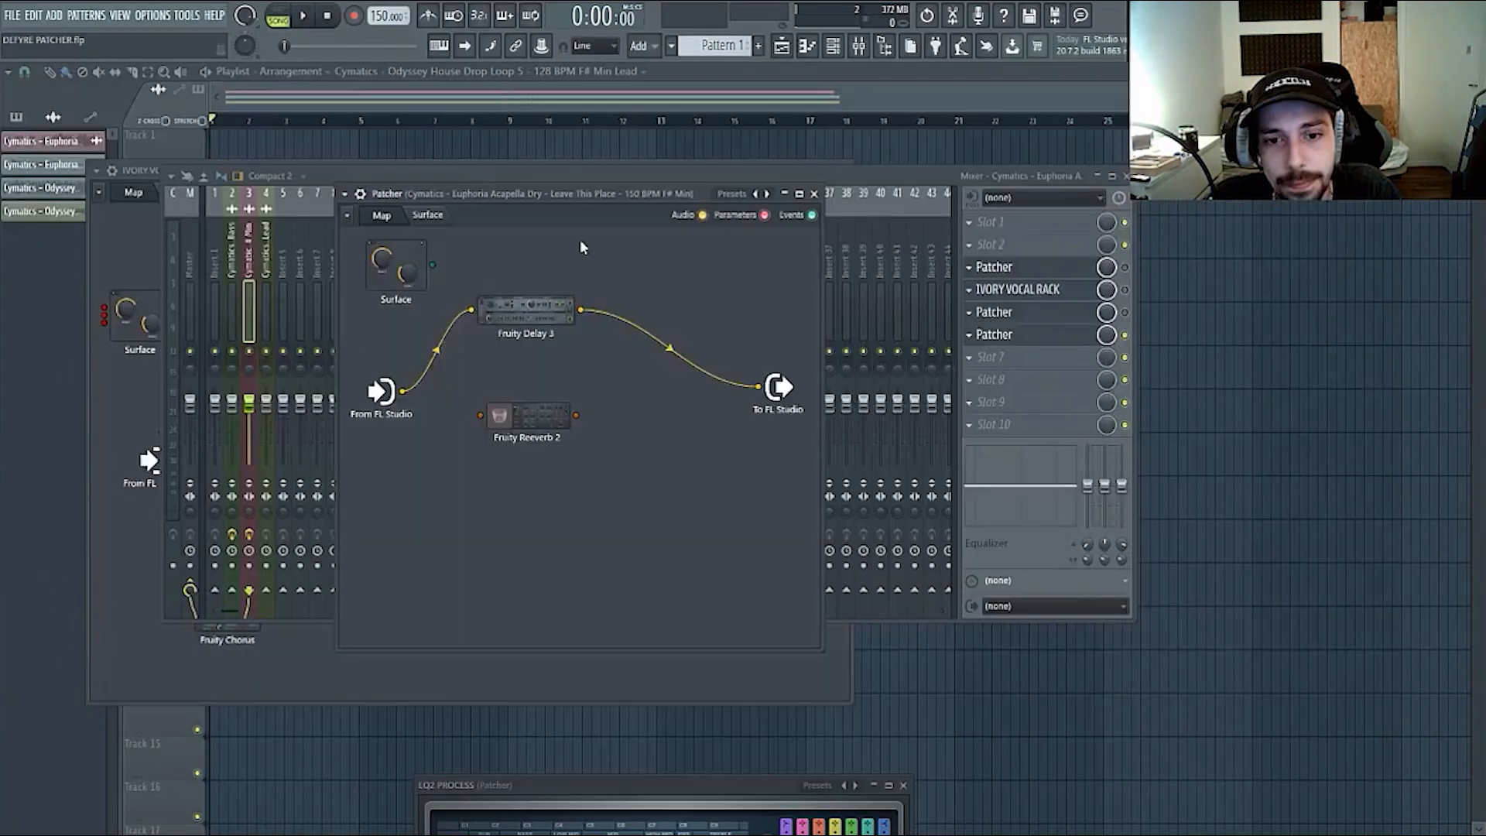
pyautogui.moveTo(539, 416); pyautogui.dragTo(639, 455)
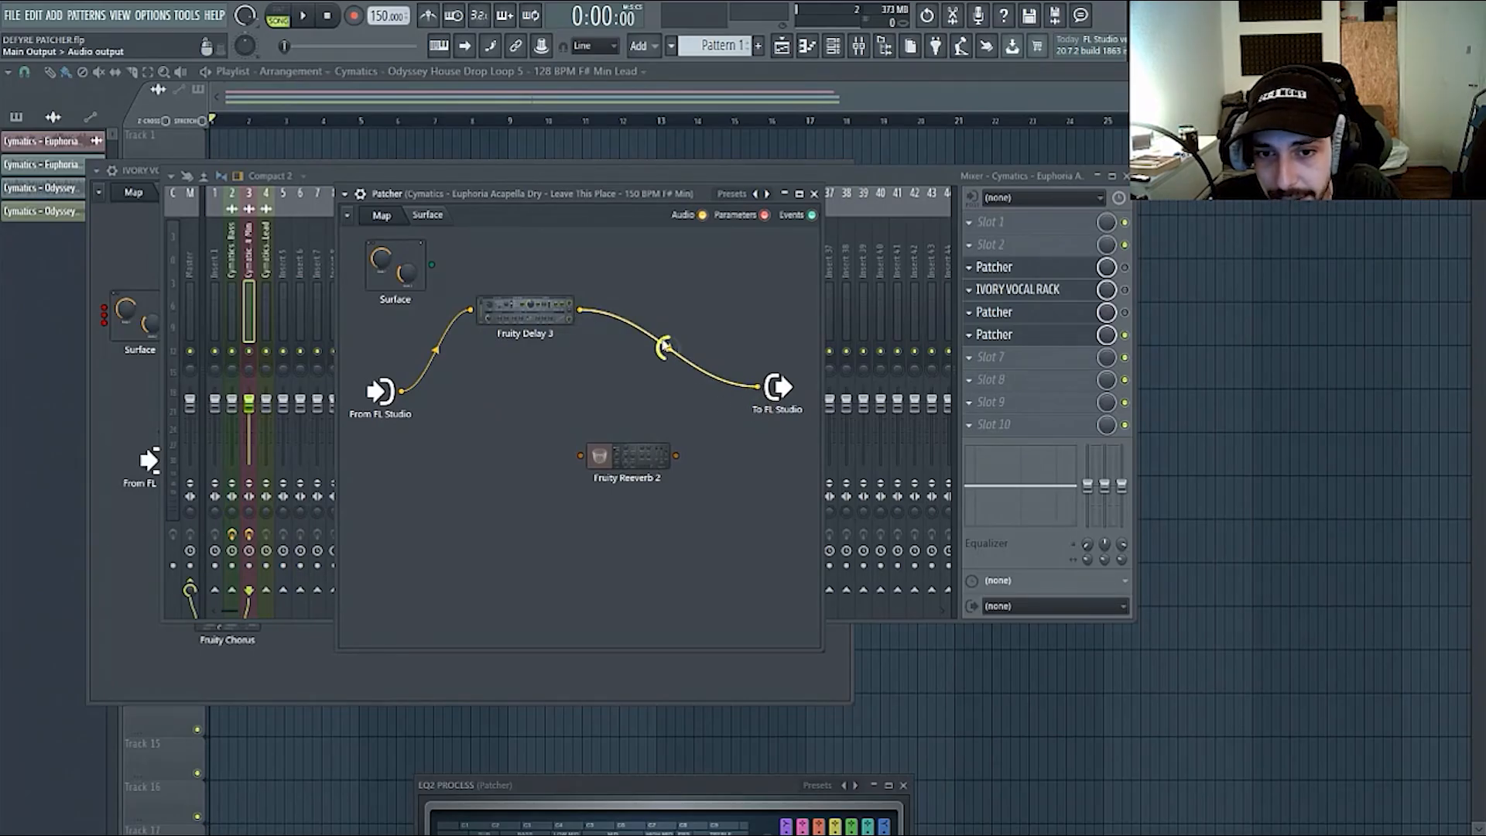
# - Route Fruity Delay 3 into Fruity Reeverb 2 and on to the output, placing the reverb beside the delay
pyautogui.moveTo(757, 387); pyautogui.dragTo(581, 456)
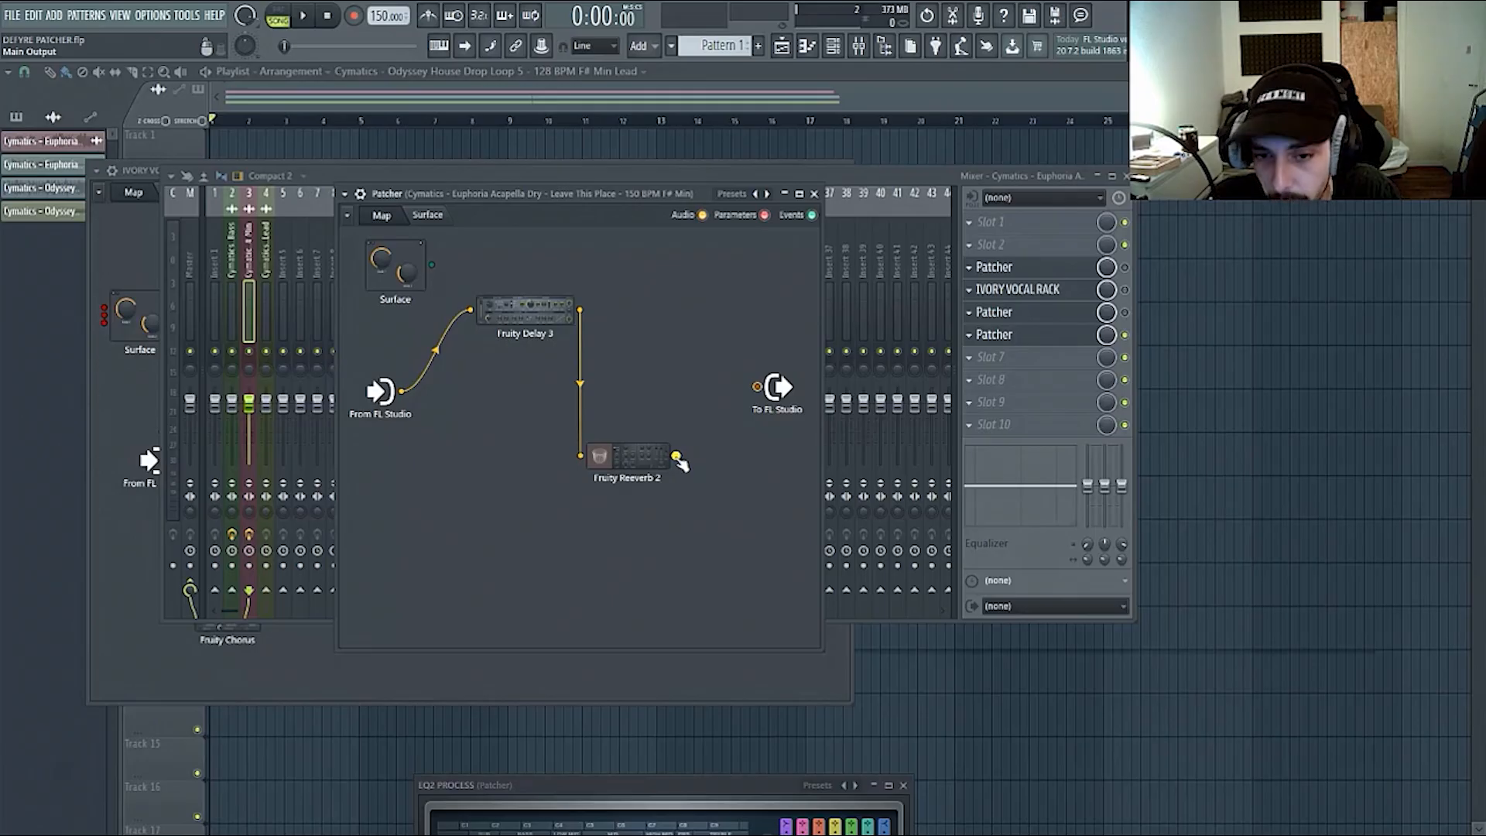
pyautogui.moveTo(678, 460); pyautogui.dragTo(756, 387)
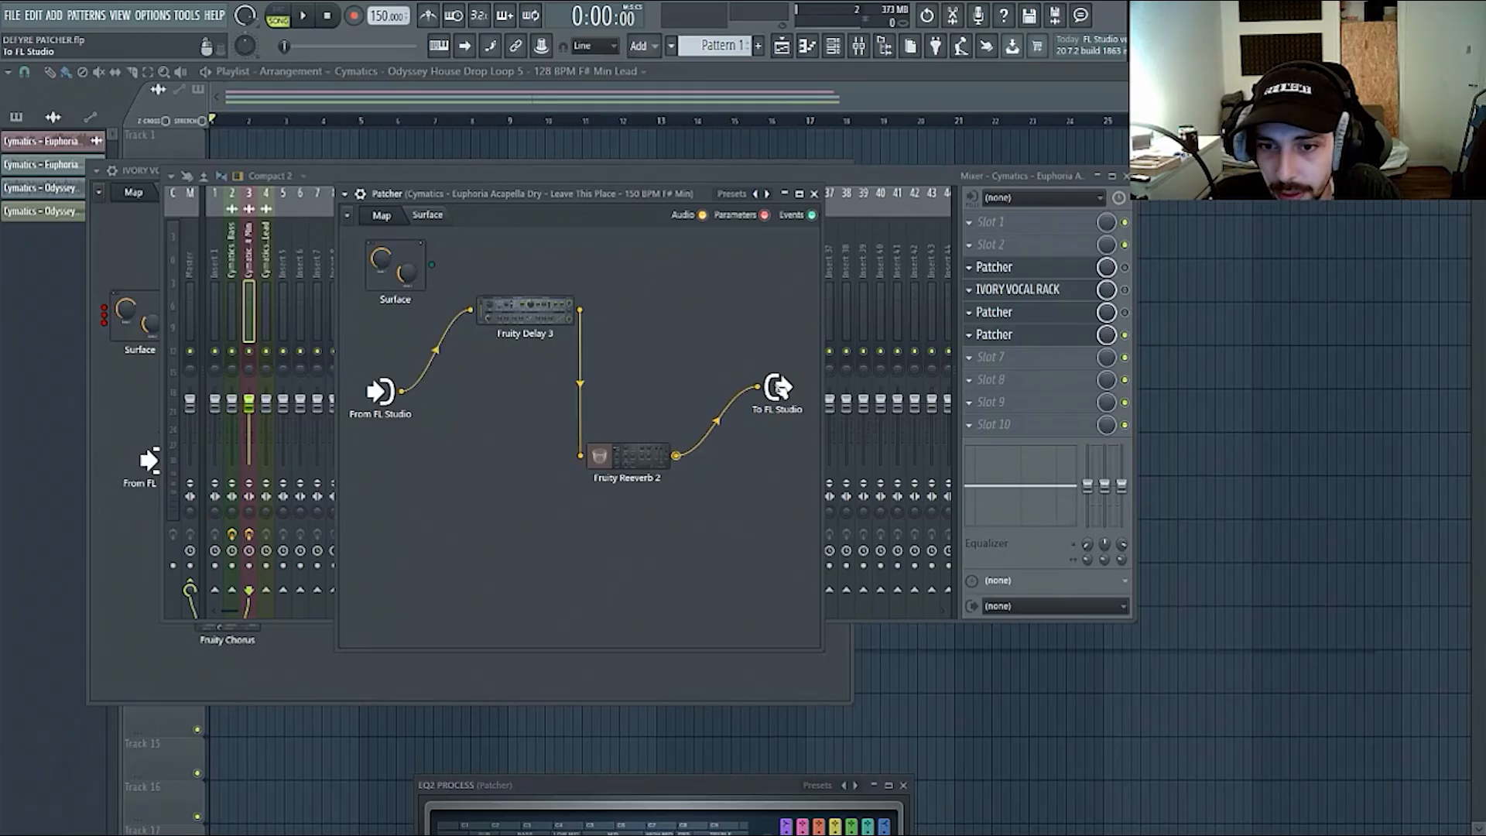
pyautogui.moveTo(629, 457); pyautogui.dragTo(675, 308)
pyautogui.moveTo(778, 387)
pyautogui.mouseDown()
pyautogui.moveTo(755, 383)
pyautogui.moveTo(750, 402)
pyautogui.moveTo(780, 383)
pyautogui.mouseUp()
pyautogui.moveTo(645, 317); pyautogui.dragTo(647, 326)
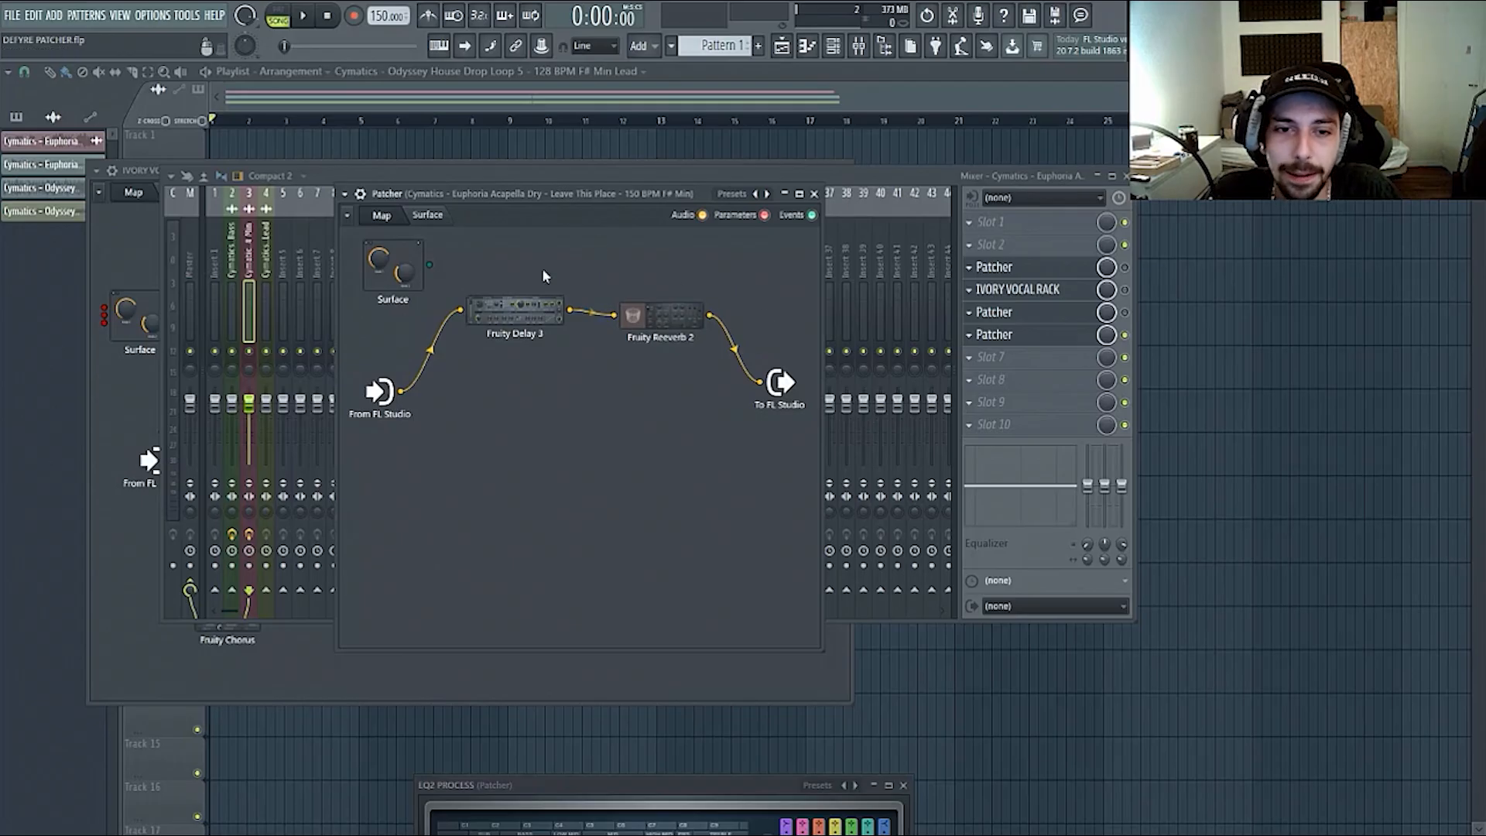
# - Play the arrangement briefly through the delay and reverb chain, and line up the two effects in a row
pyautogui.press('space')
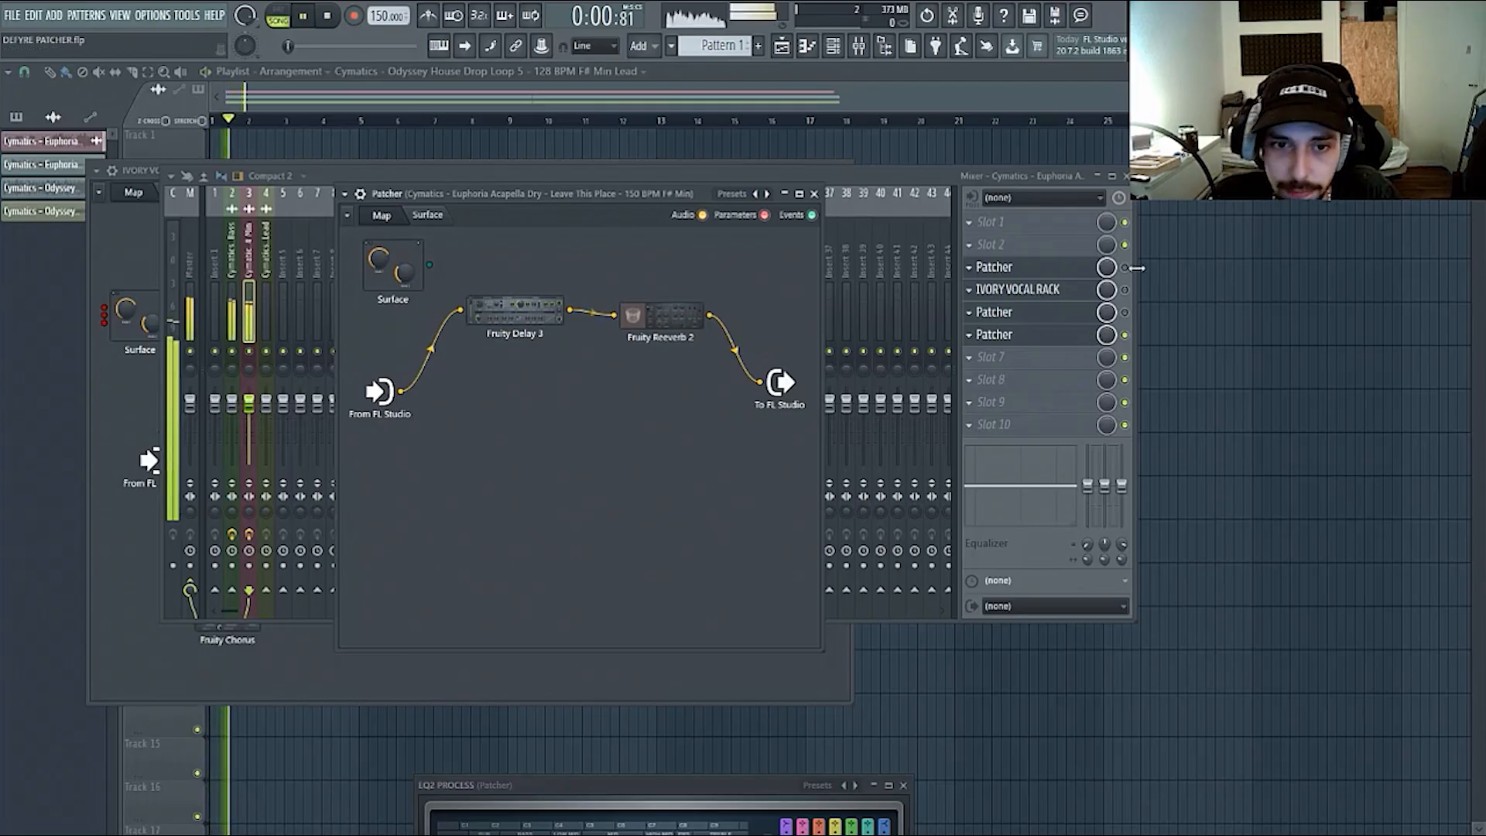
pyautogui.press('space')
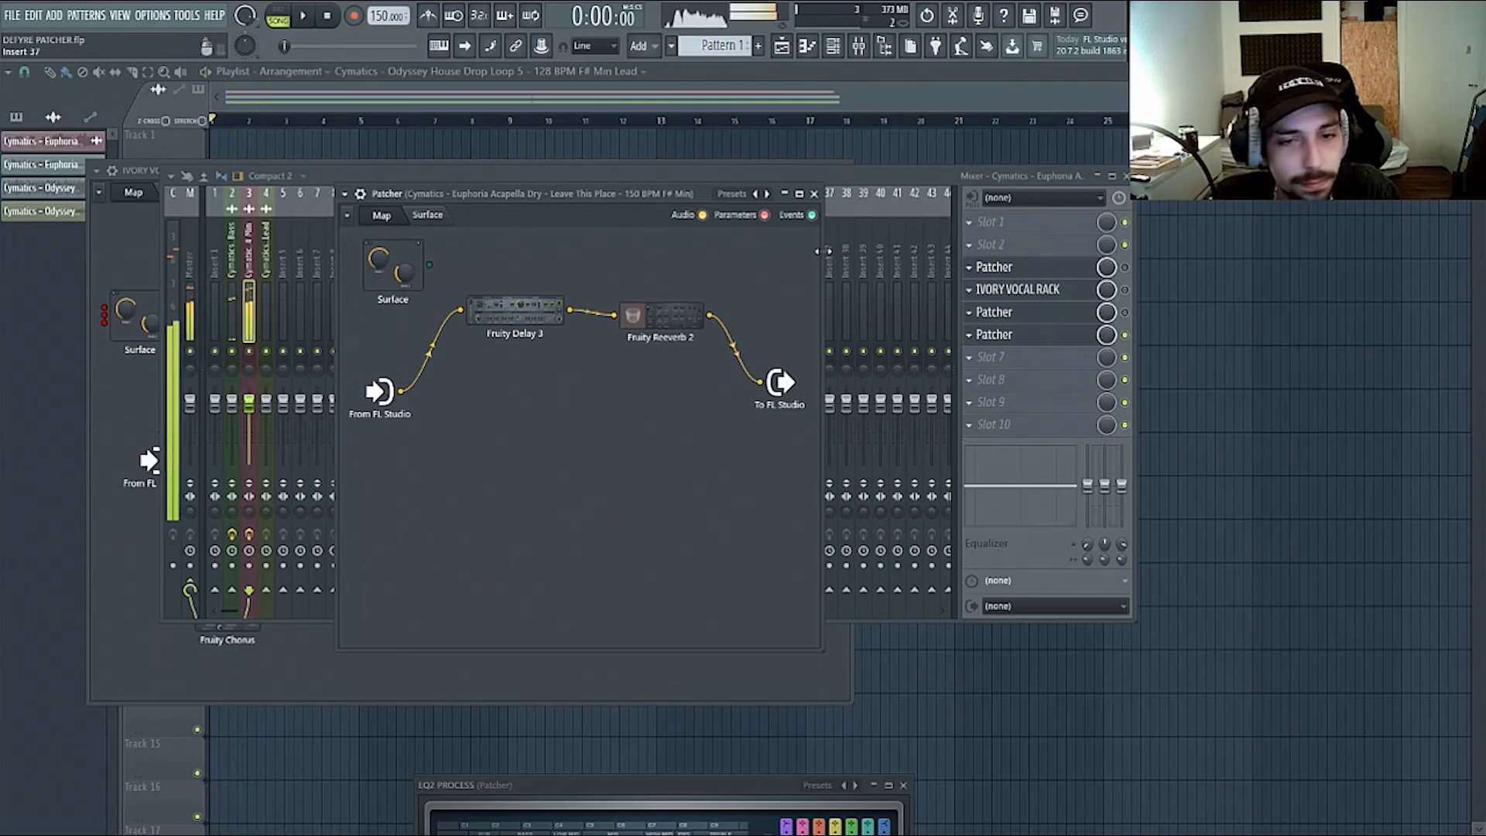
pyautogui.moveTo(496, 328)
pyautogui.mouseDown()
pyautogui.moveTo(468, 345)
pyautogui.moveTo(467, 333)
pyautogui.mouseUp()
pyautogui.moveTo(660, 318); pyautogui.dragTo(654, 318)
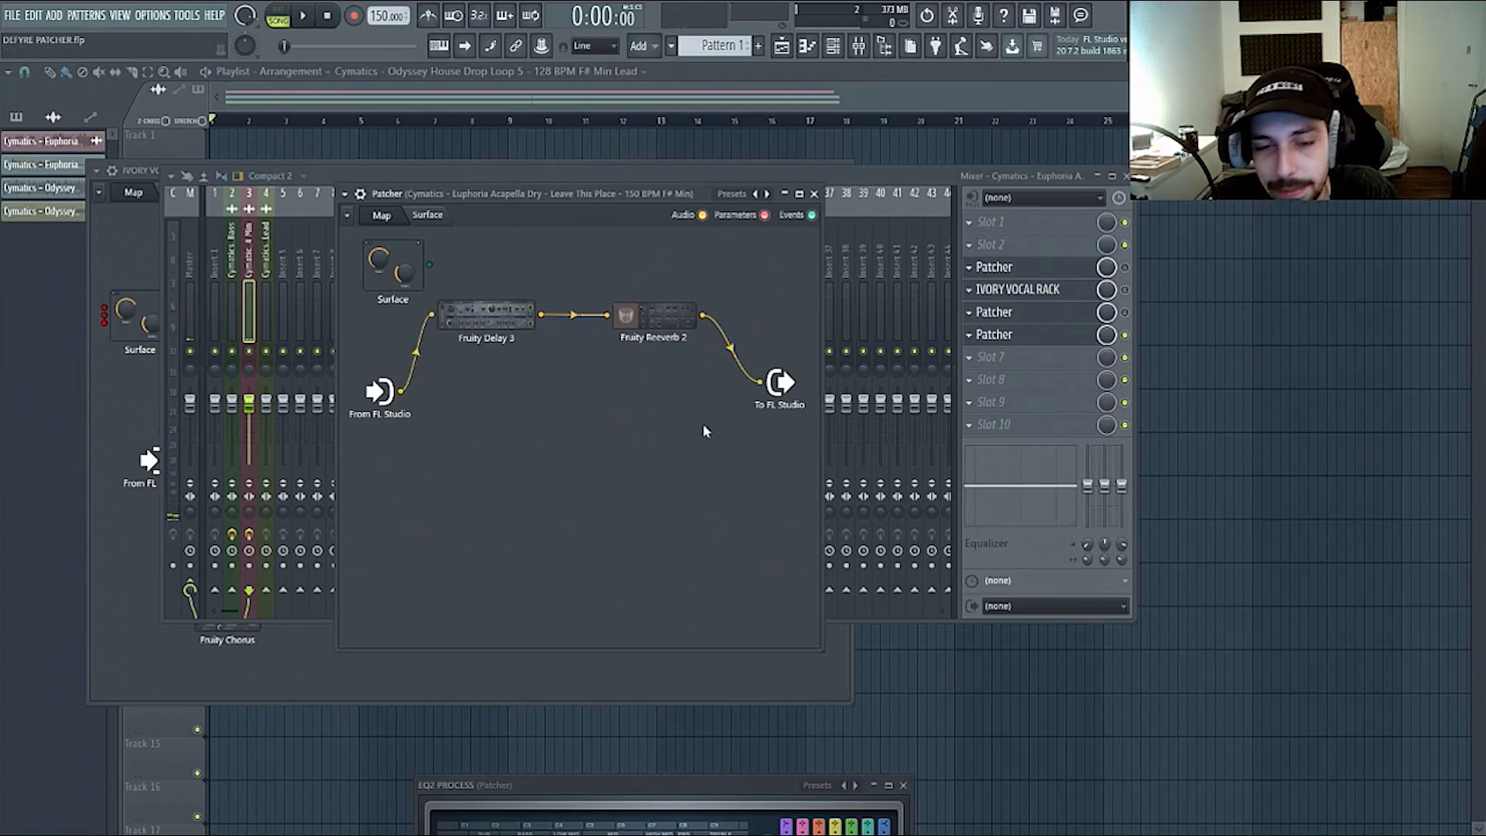
pyautogui.moveTo(481, 325); pyautogui.dragTo(482, 328)
pyautogui.moveTo(642, 324); pyautogui.dragTo(648, 322)
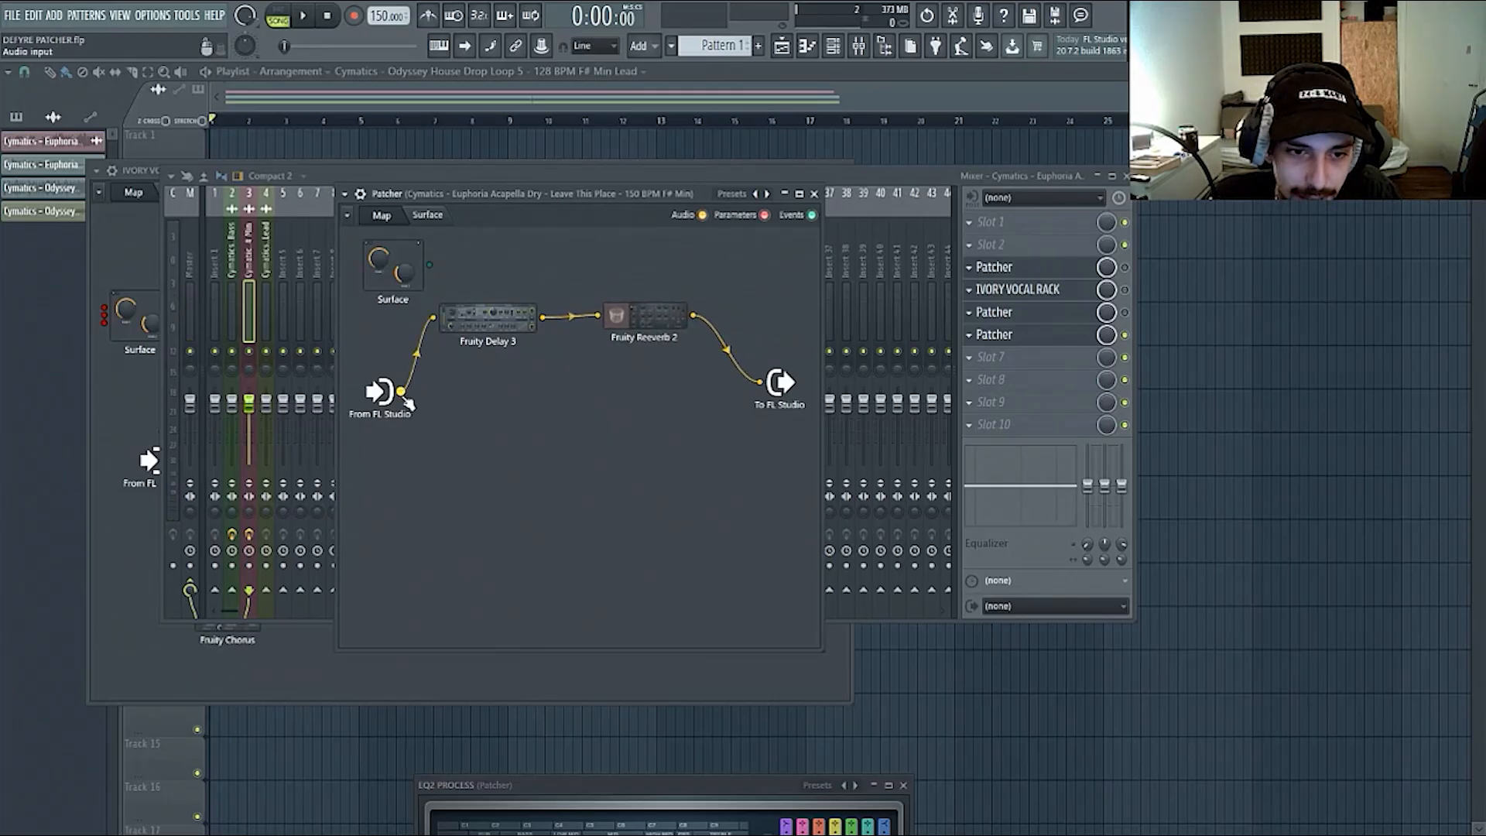
# - Connect From FL Studio directly to To FL Studio as a parallel dry path, and raise both effects further above it
pyautogui.moveTo(403, 391); pyautogui.dragTo(760, 382)
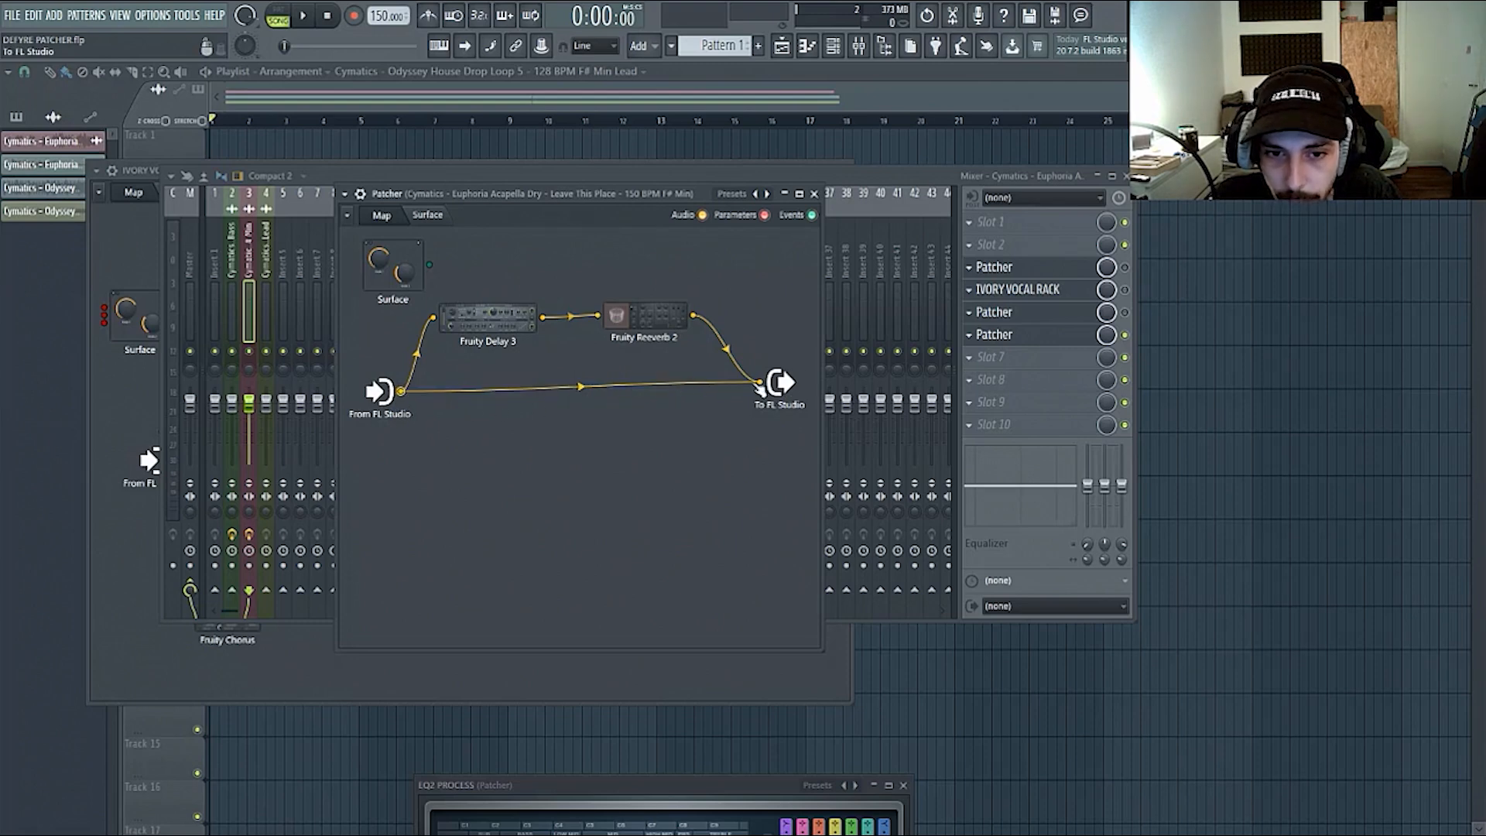
pyautogui.moveTo(496, 325); pyautogui.dragTo(485, 311)
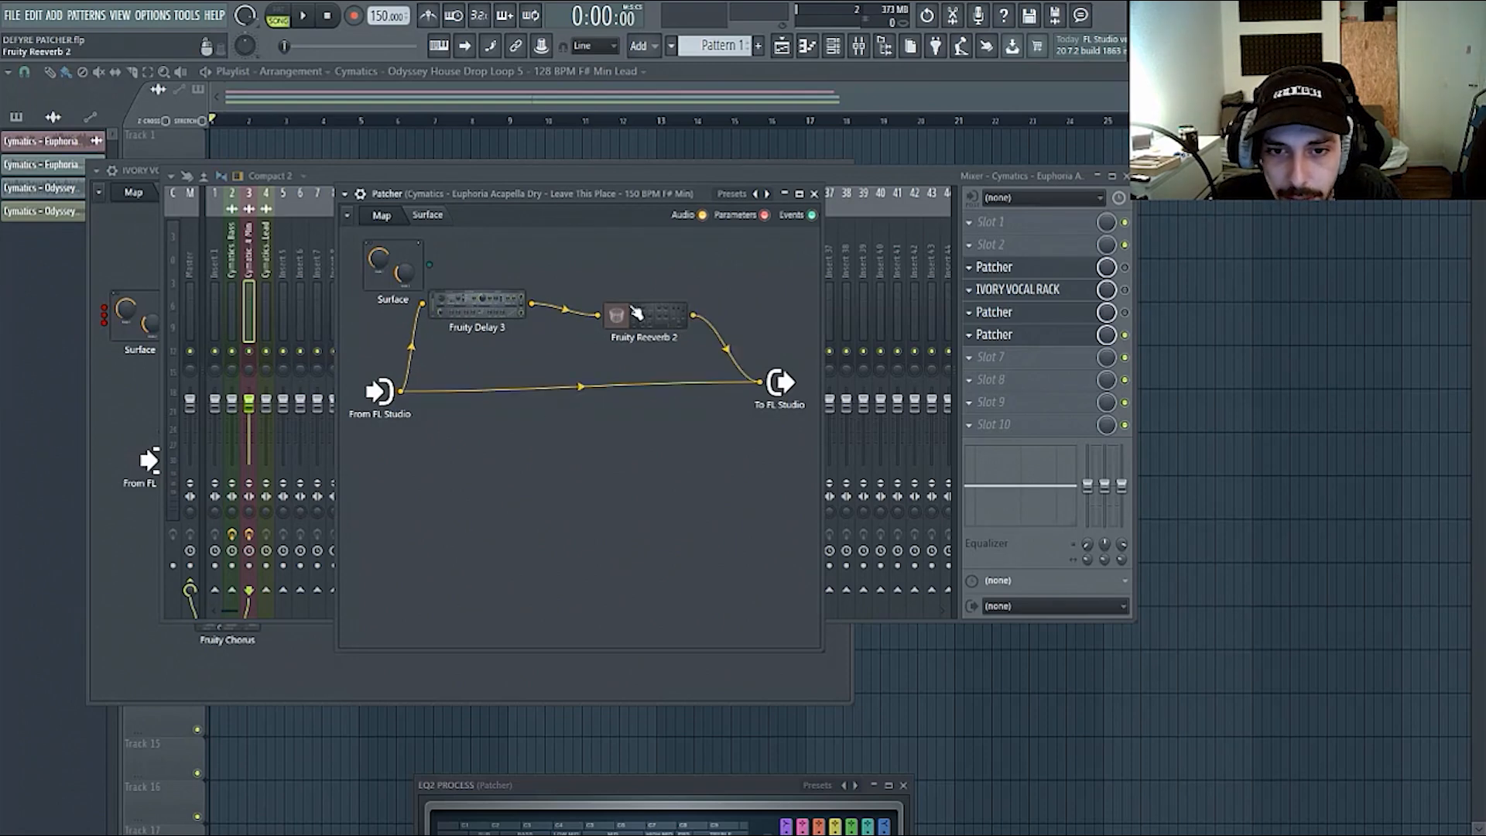
pyautogui.moveTo(636, 311); pyautogui.dragTo(641, 299)
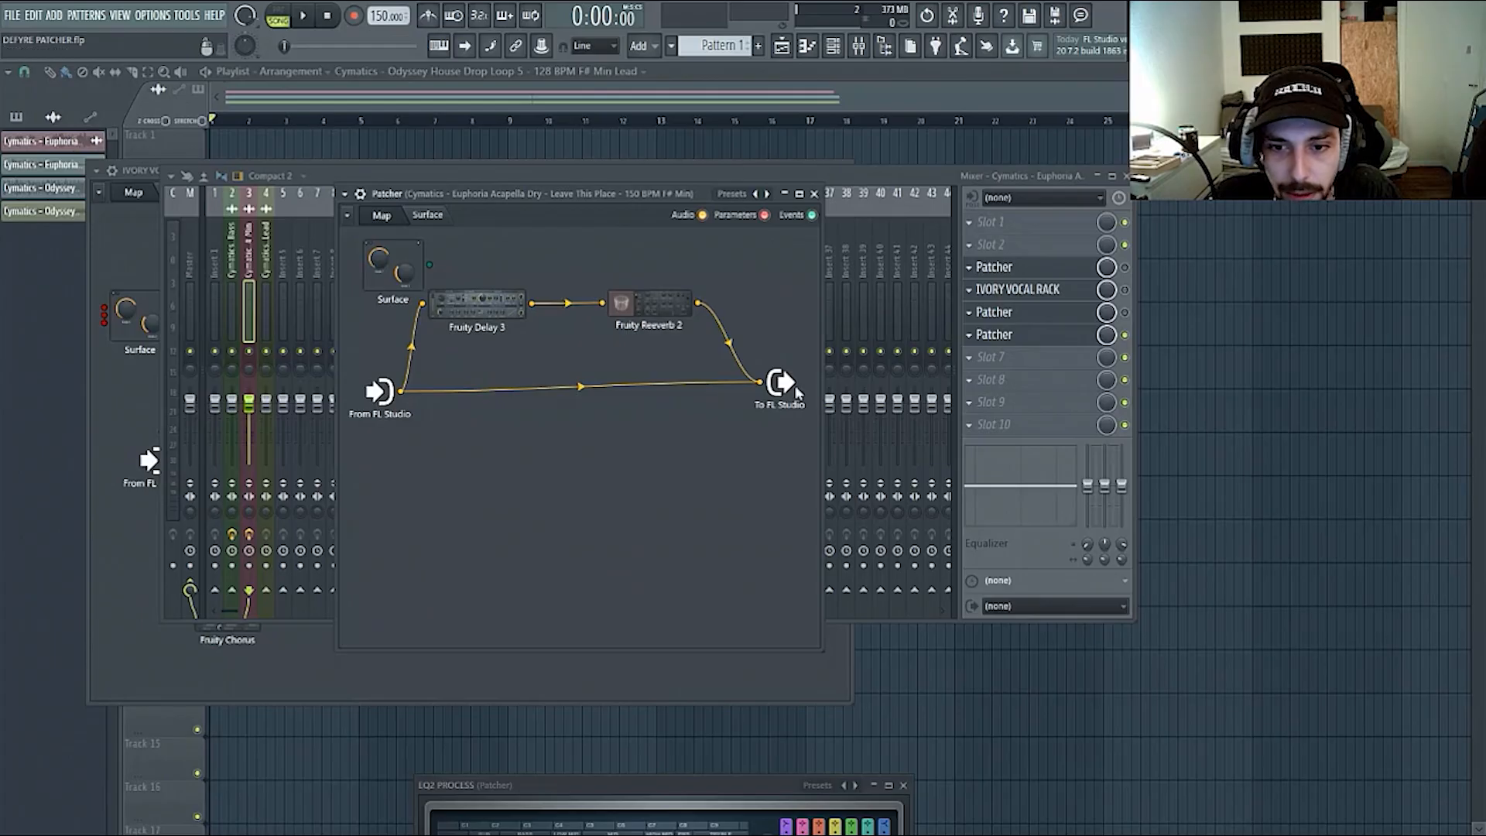
# - Turn Fruity Delay 3's output dry level fully down, keeping its window below the map's modules, and reposition the delay module
pyautogui.doubleClick(501, 302)
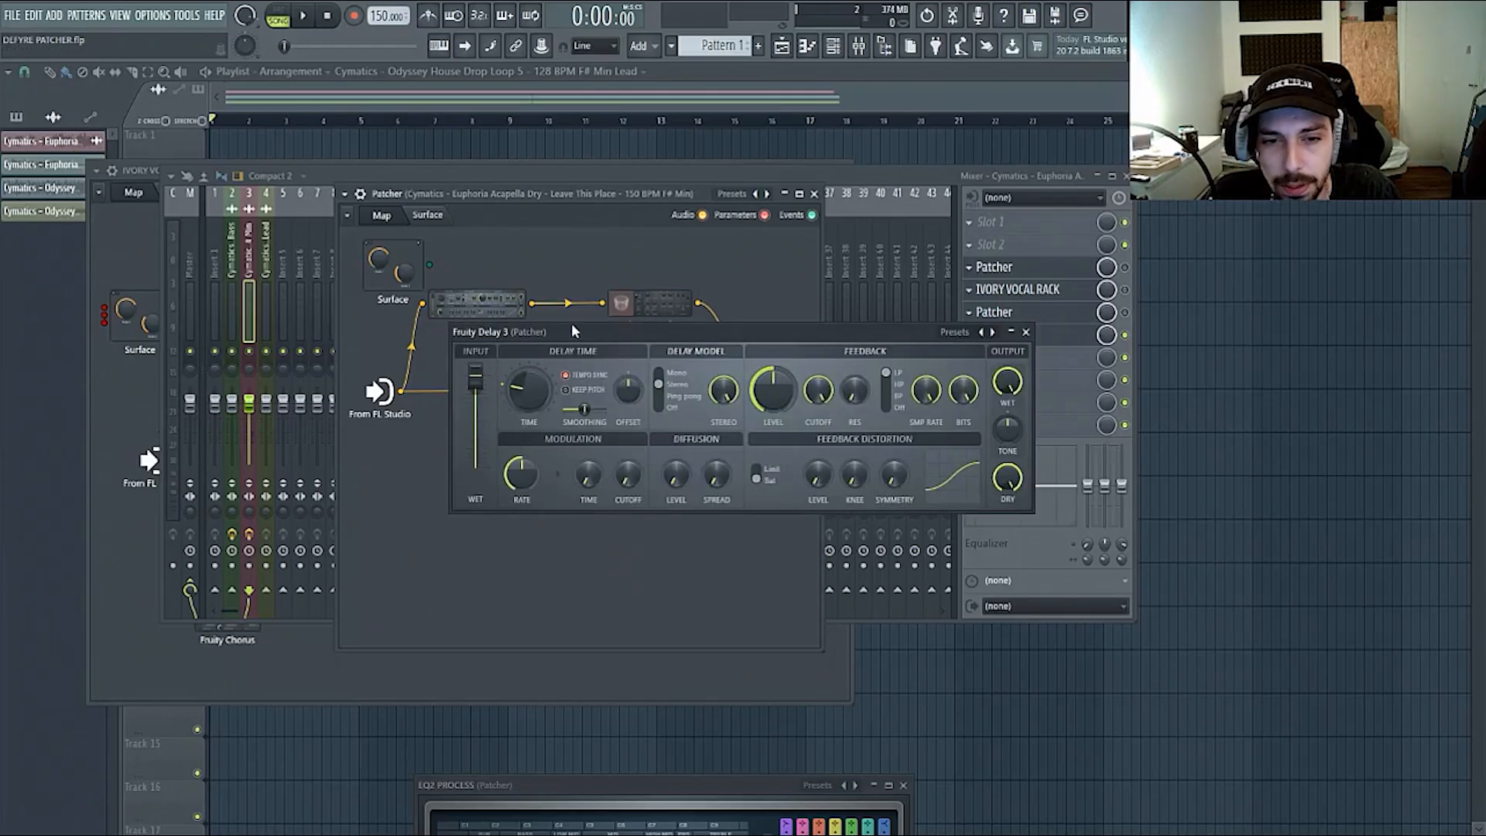
pyautogui.moveTo(571, 323); pyautogui.dragTo(445, 453)
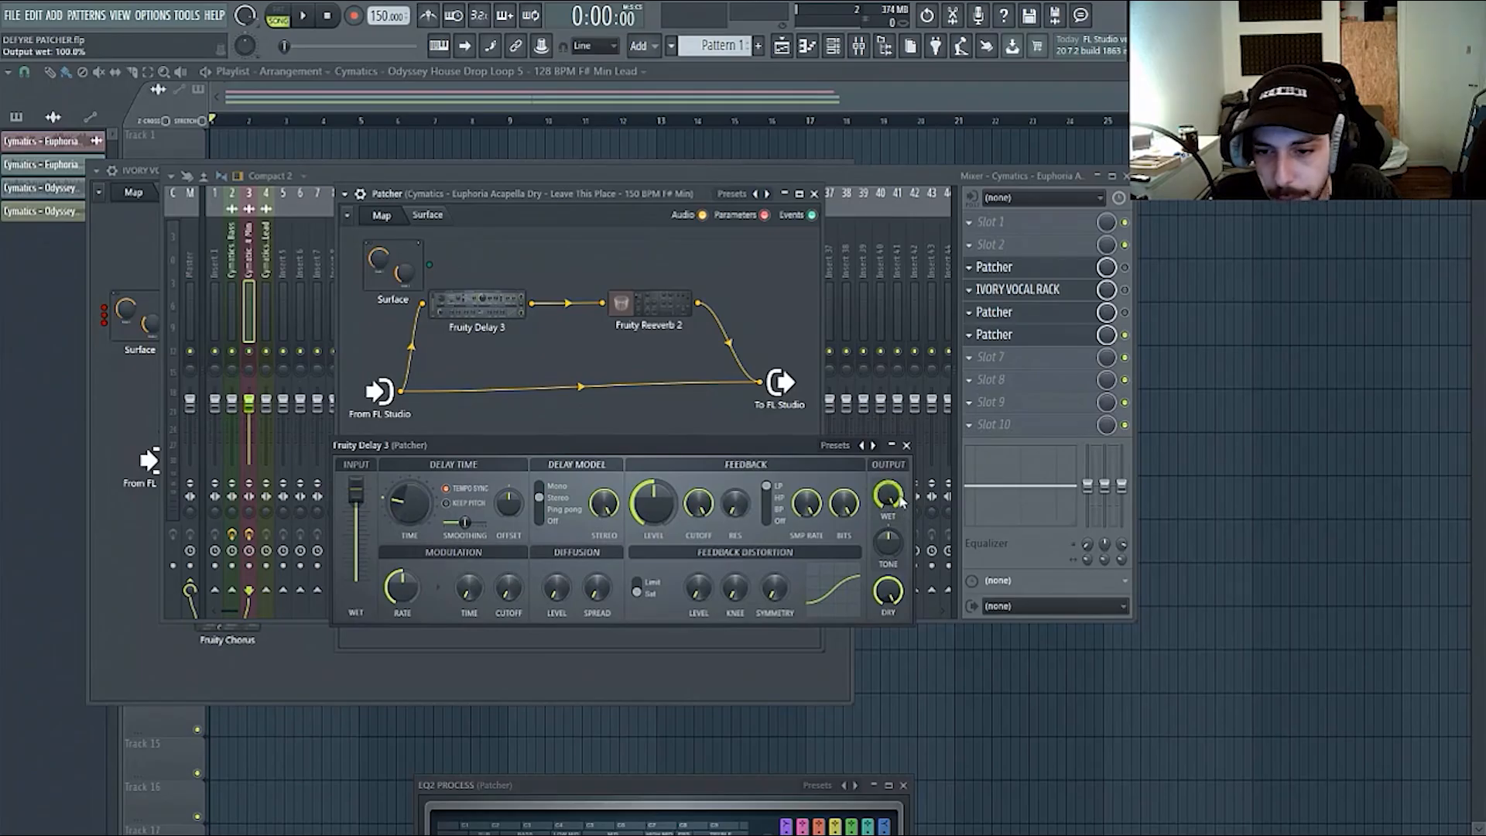
pyautogui.moveTo(891, 601); pyautogui.dragTo(872, 643)
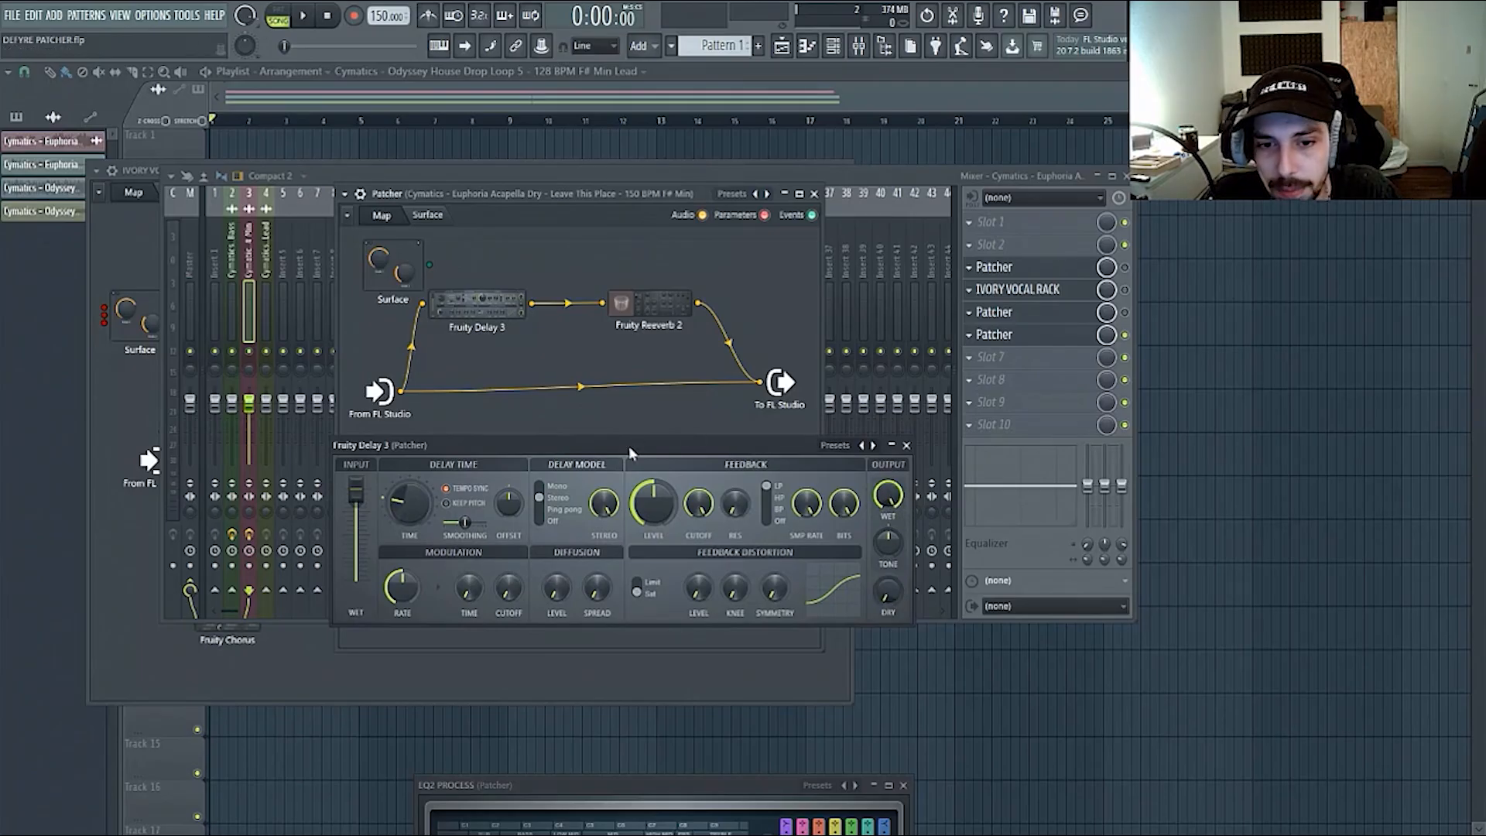
pyautogui.moveTo(629, 446); pyautogui.dragTo(619, 477)
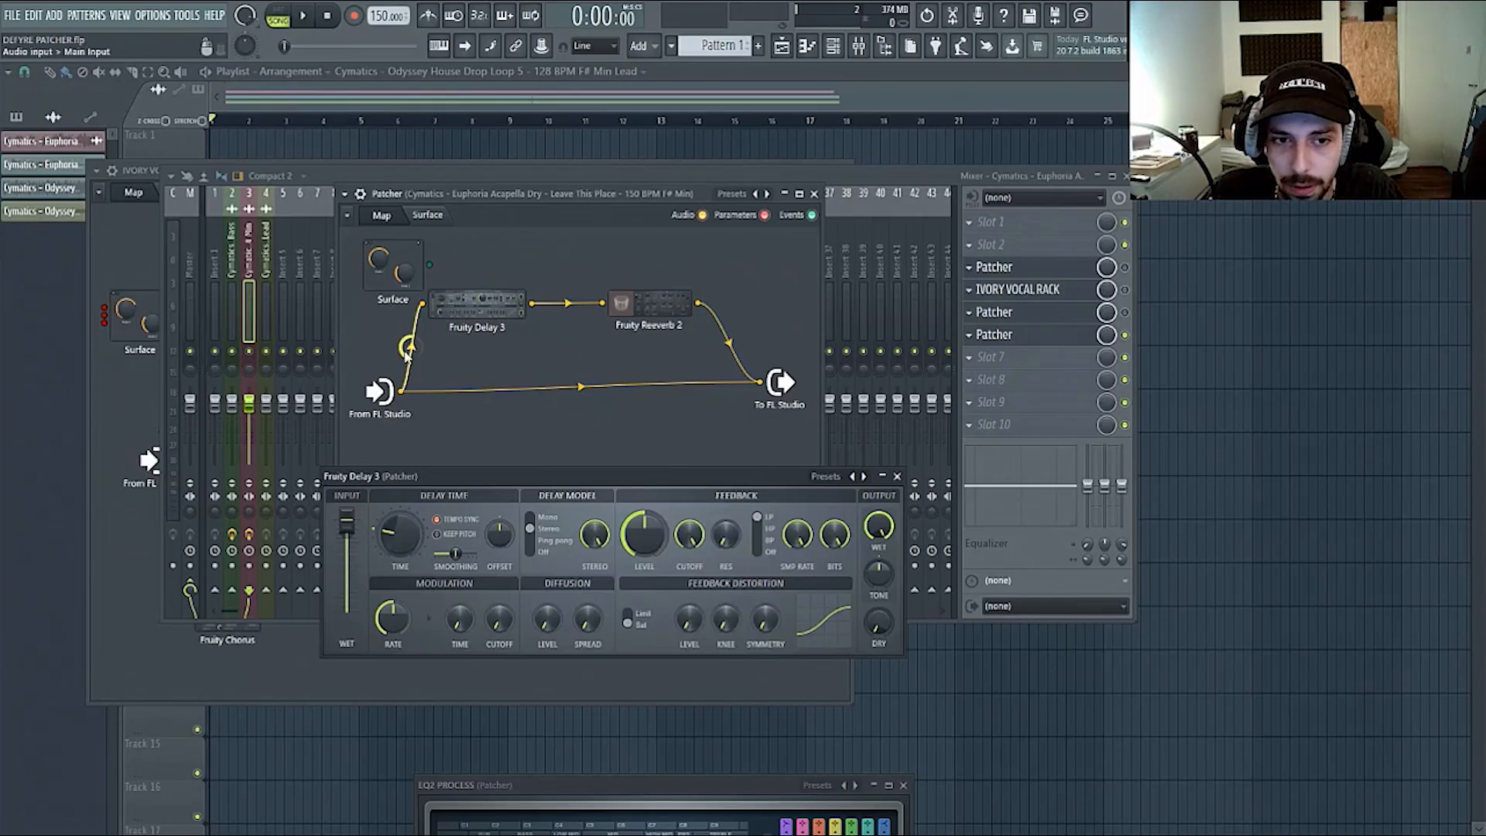
pyautogui.moveTo(452, 313); pyautogui.dragTo(501, 303)
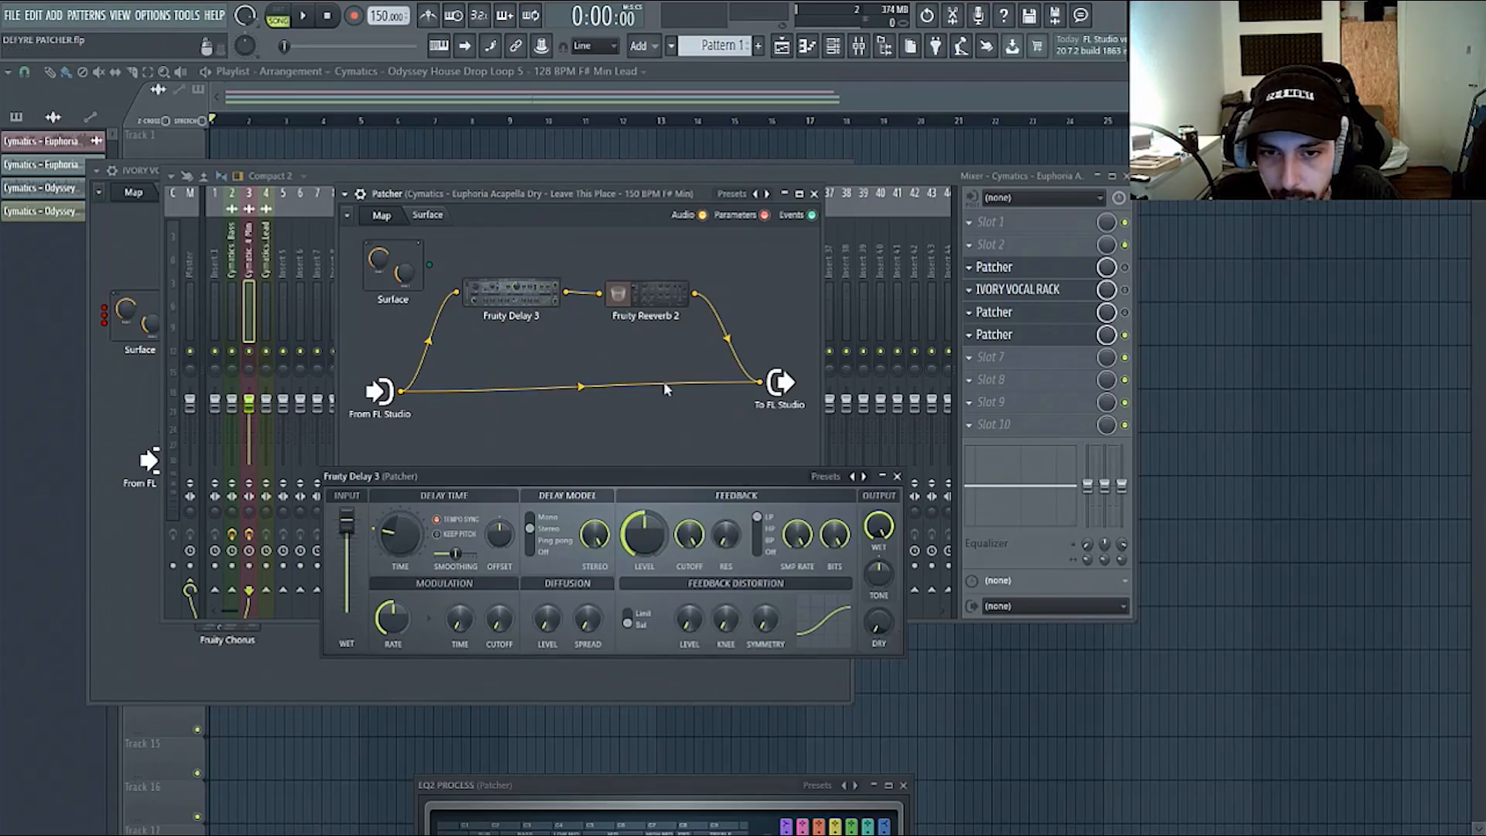
# - Turn Fruity Reeverb 2's dry level fully down, raise both effect modules, and move the reverb's window below the routing
pyautogui.click(657, 301)
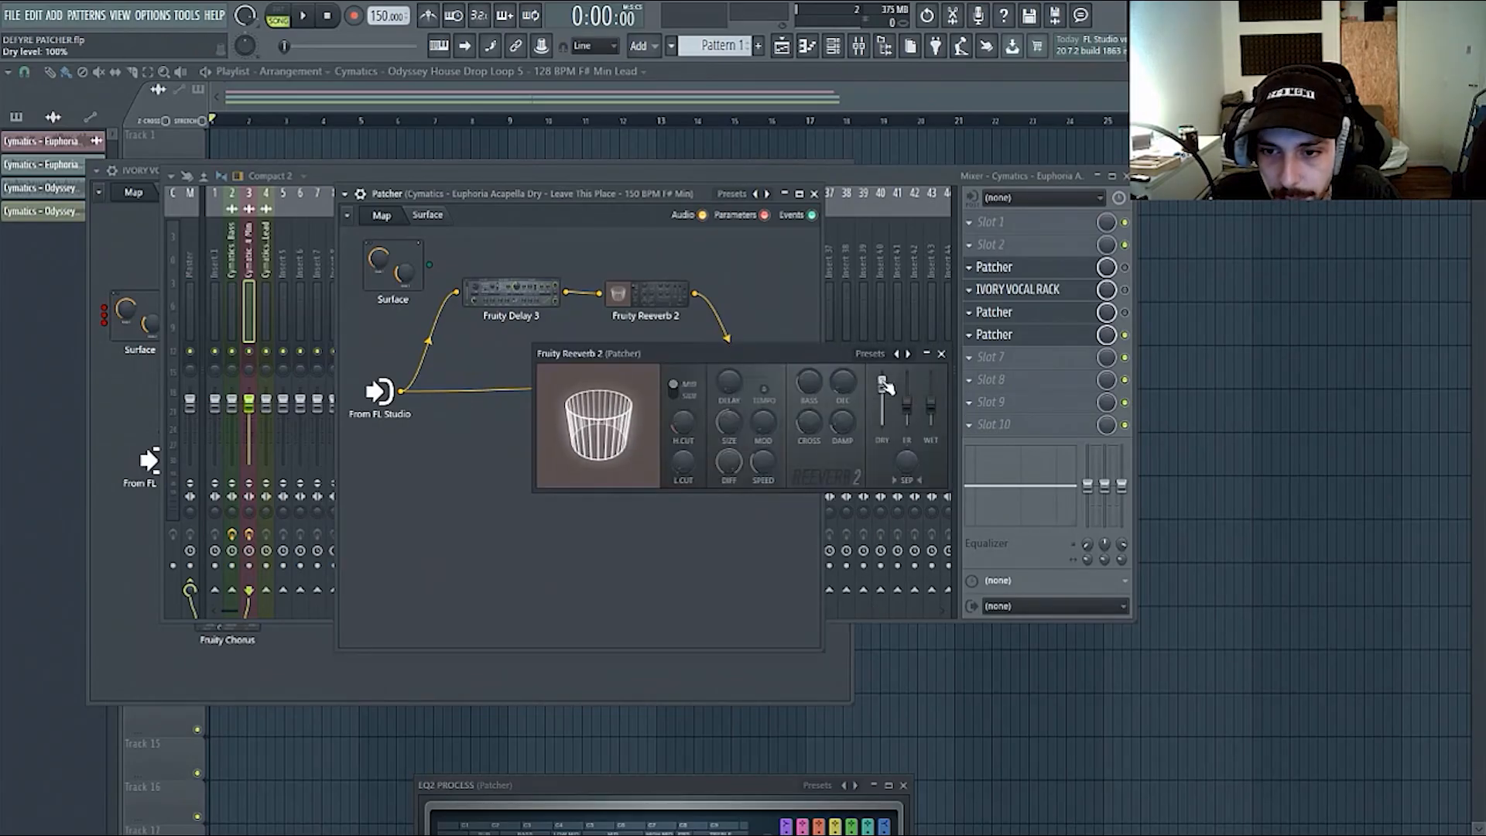
pyautogui.moveTo(883, 382); pyautogui.dragTo(885, 422)
pyautogui.moveTo(662, 293); pyautogui.dragTo(667, 273)
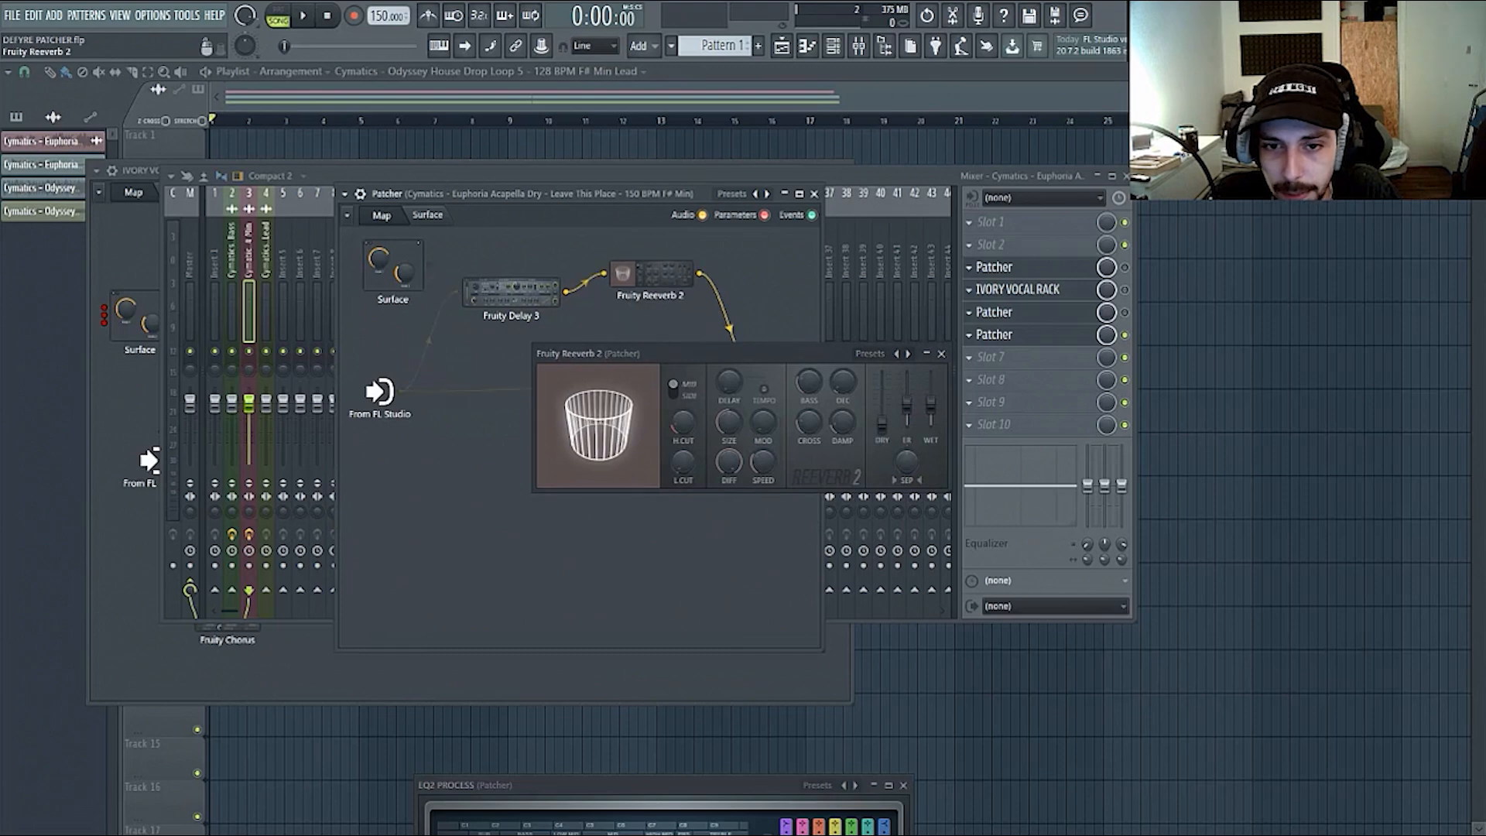
pyautogui.moveTo(514, 301); pyautogui.dragTo(517, 277)
pyautogui.moveTo(687, 352); pyautogui.dragTo(615, 545)
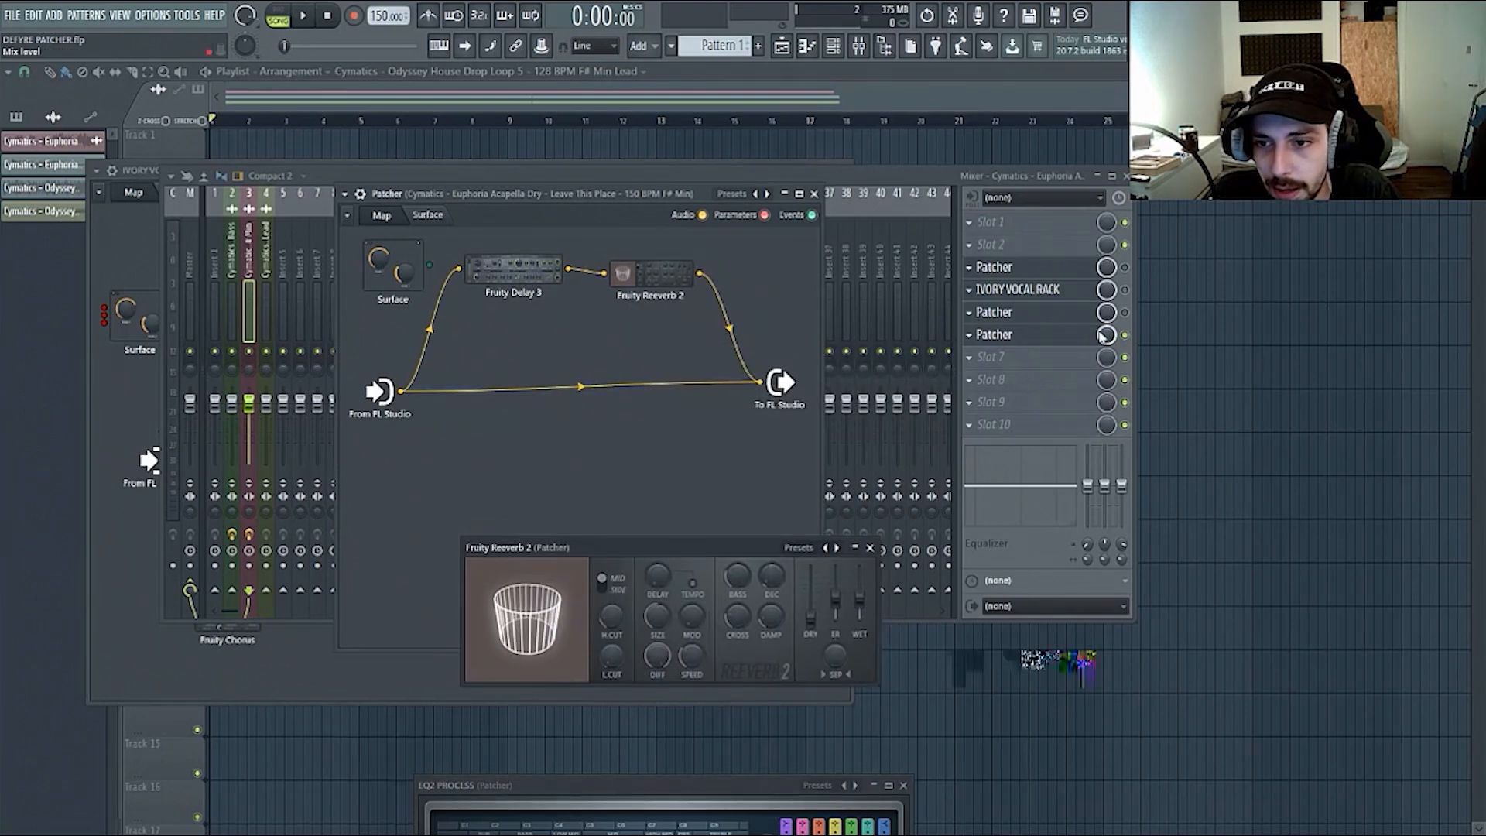
# - Play the arrangement briefly with the parallel wet and dry paths, and move the Fruity Reeverb 2 window further down
pyautogui.press('space')
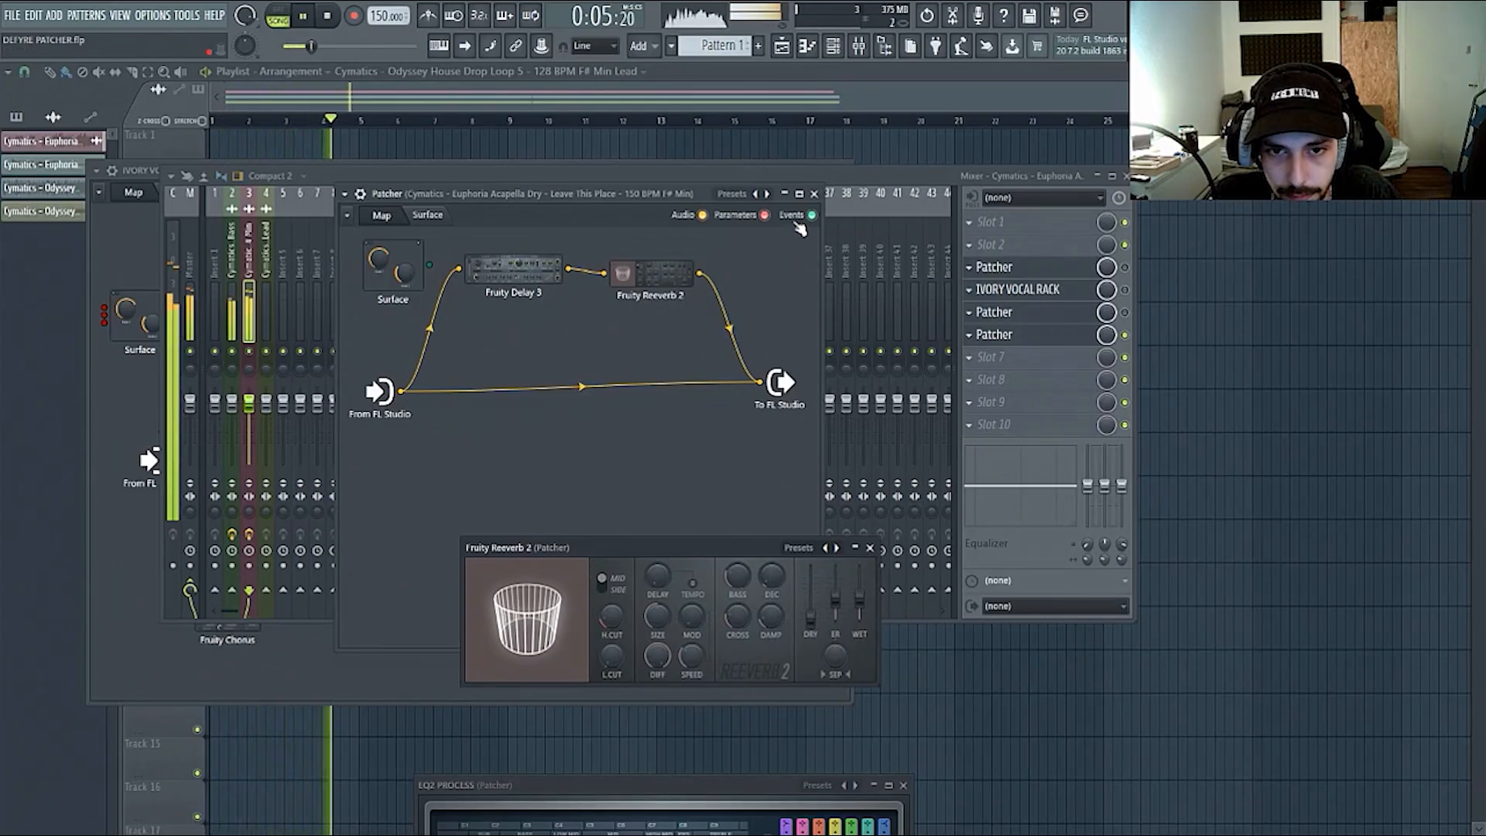
pyautogui.press('space')
pyautogui.moveTo(728, 547); pyautogui.dragTo(720, 611)
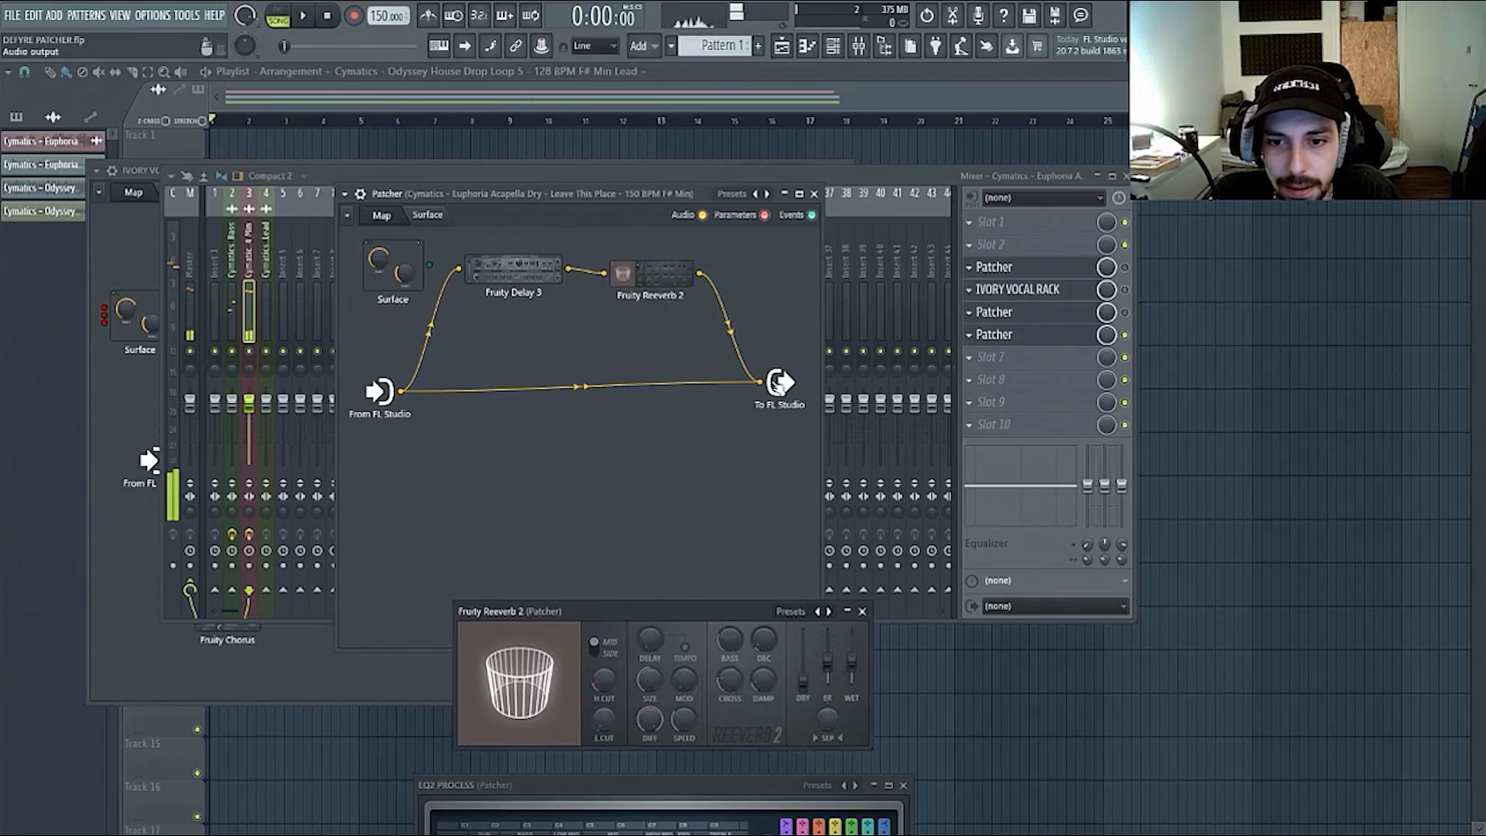
# - Align the output module with the input and level the delay and reverb modules above the dry path
pyautogui.moveTo(779, 386); pyautogui.dragTo(781, 398)
pyautogui.moveTo(642, 278); pyautogui.dragTo(636, 266)
pyautogui.moveTo(503, 273); pyautogui.dragTo(504, 272)
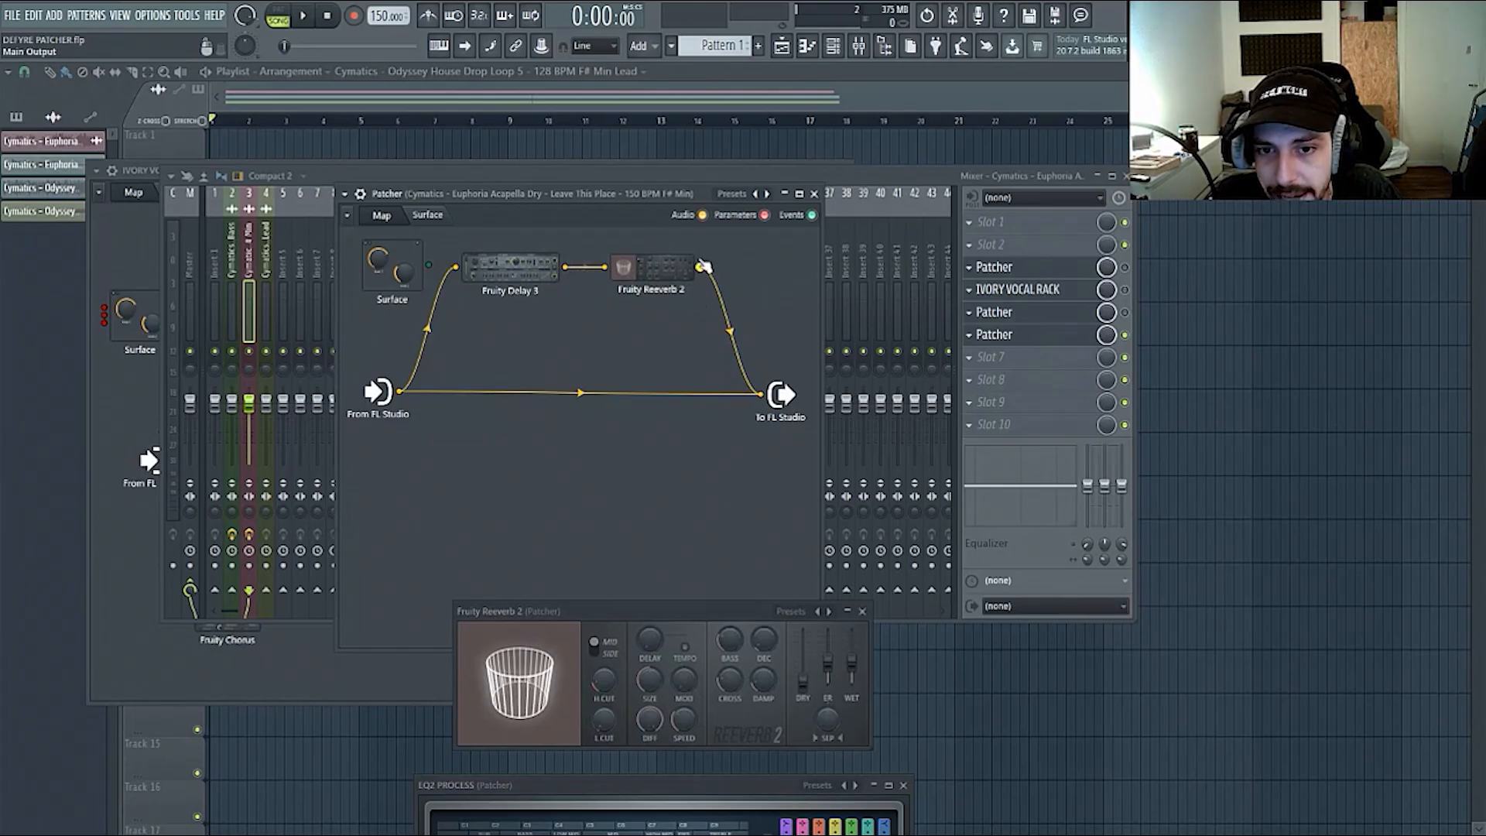
# - Adjust the level of the connection from Fruity Reeverb 2 to the output and play the arrangement briefly
pyautogui.moveTo(735, 331); pyautogui.dragTo(736, 342)
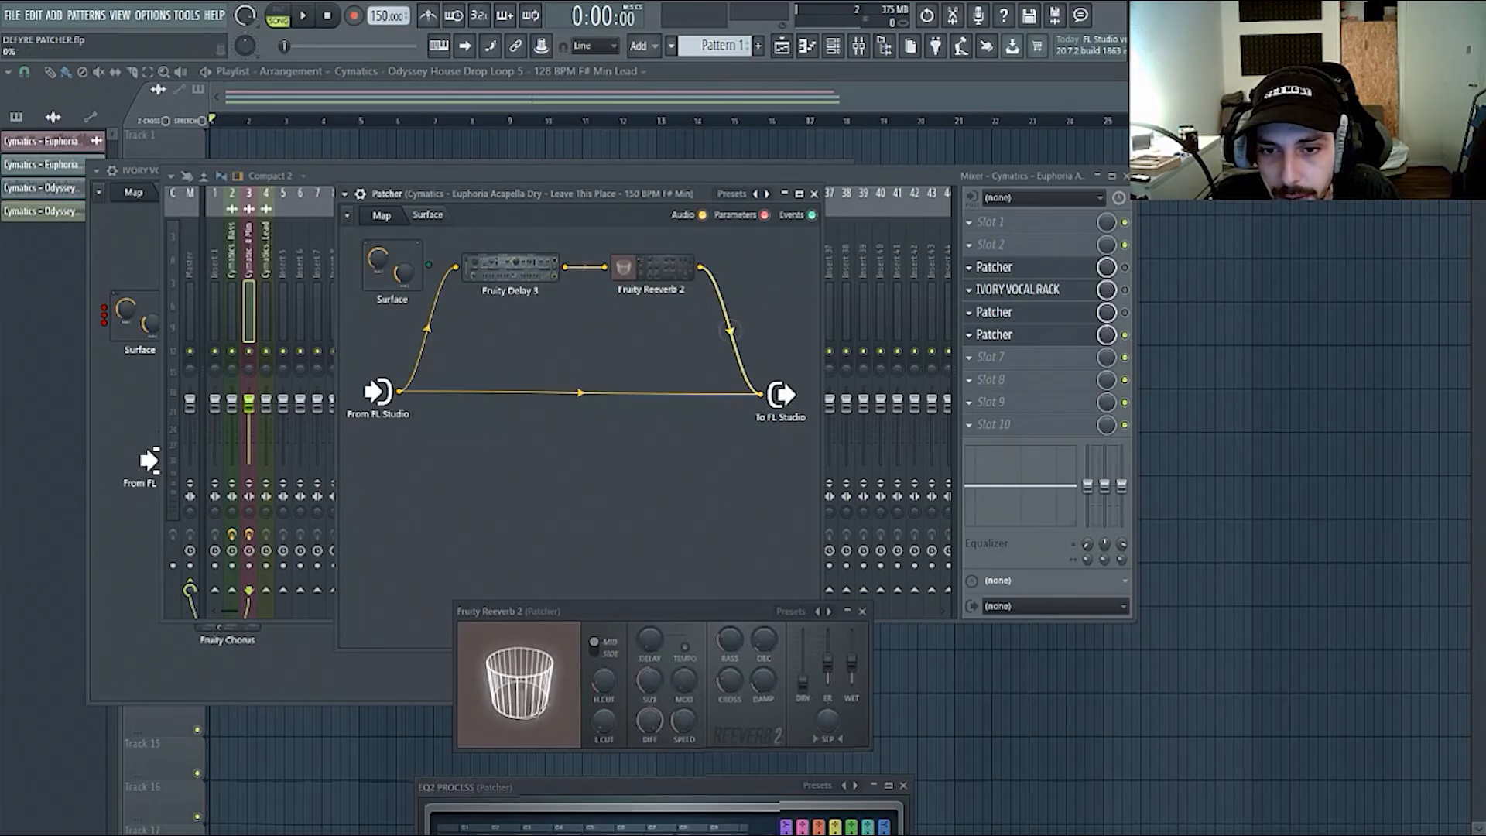
pyautogui.moveTo(653, 194); pyautogui.dragTo(696, 206)
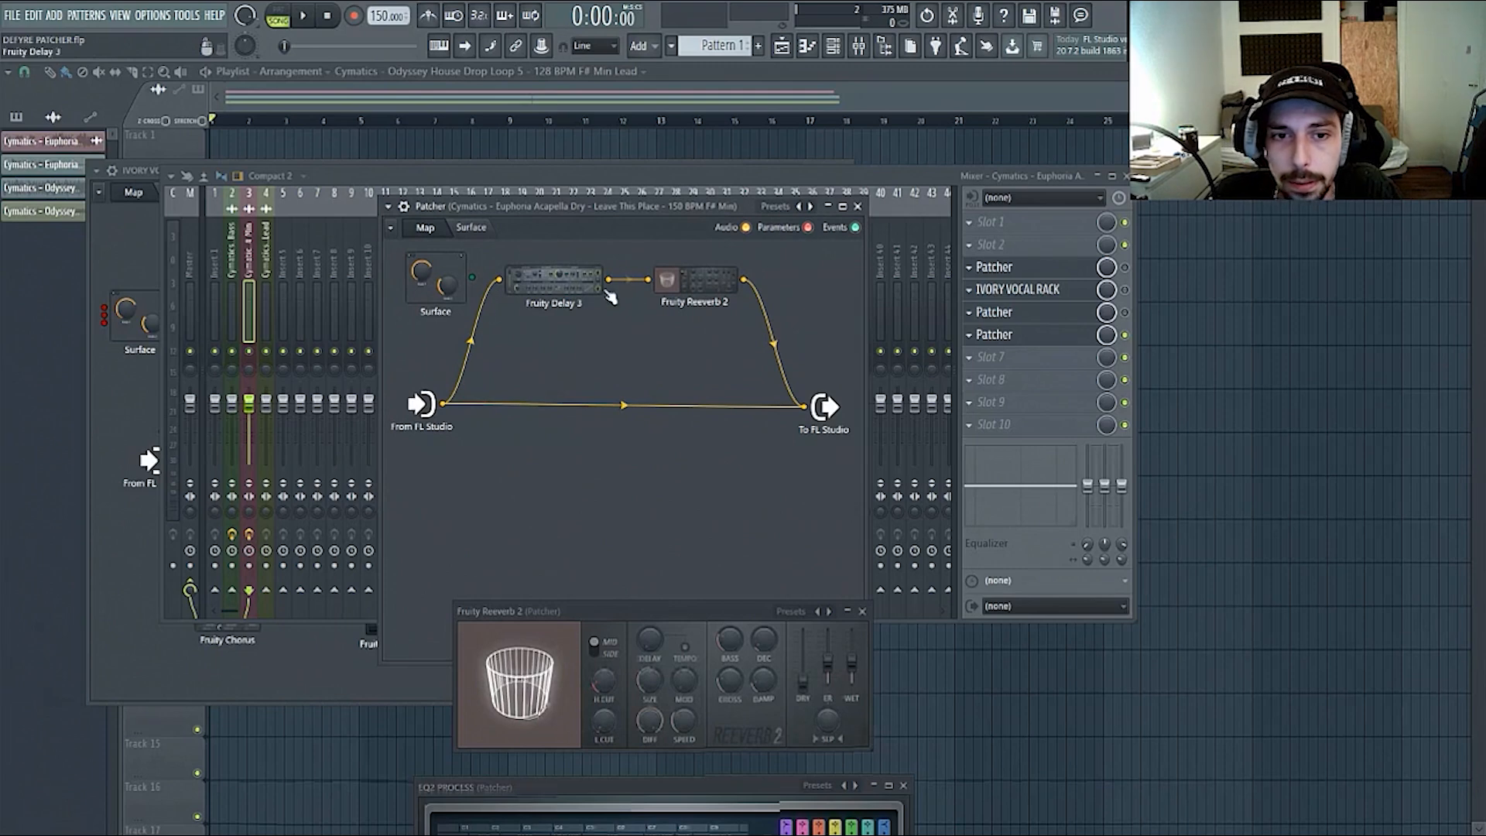
pyautogui.press('space')
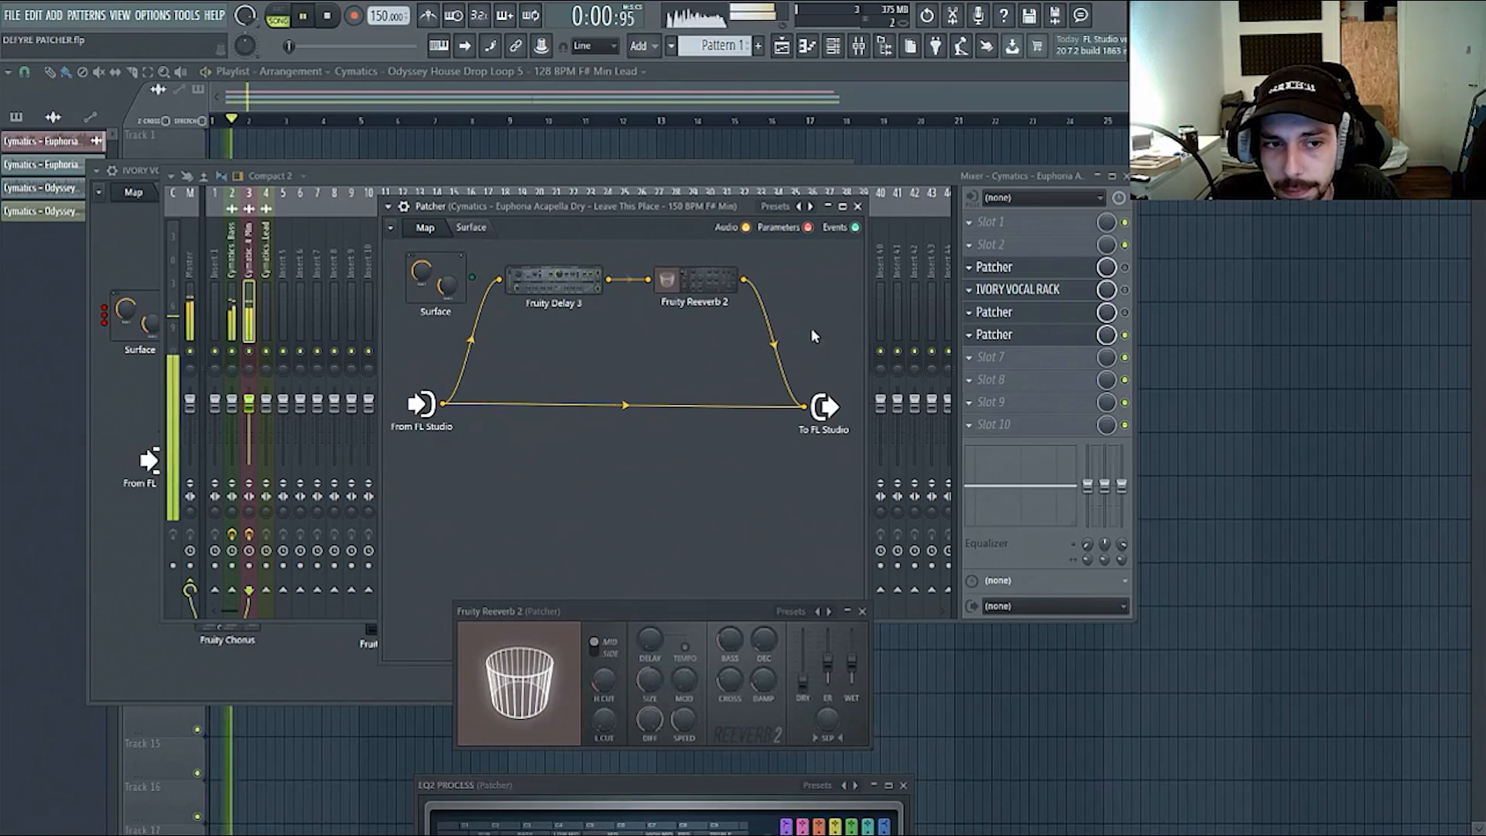
pyautogui.press('space')
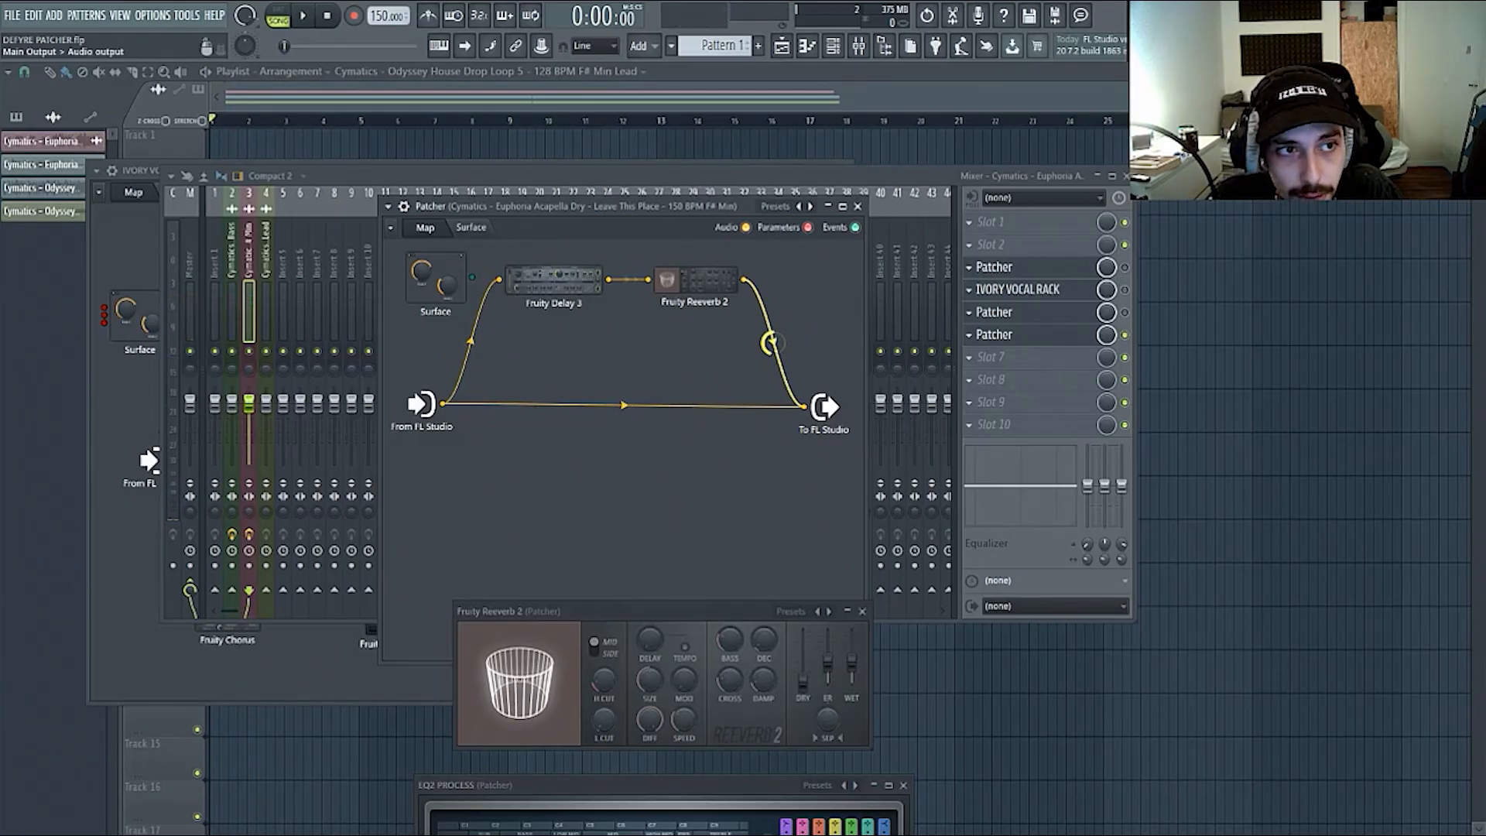
# - Readjust the reverb-to-output connection's level, reopen Fruity Delay 3's window, and place the reverb module closer to the delay
pyautogui.moveTo(772, 342); pyautogui.dragTo(773, 341)
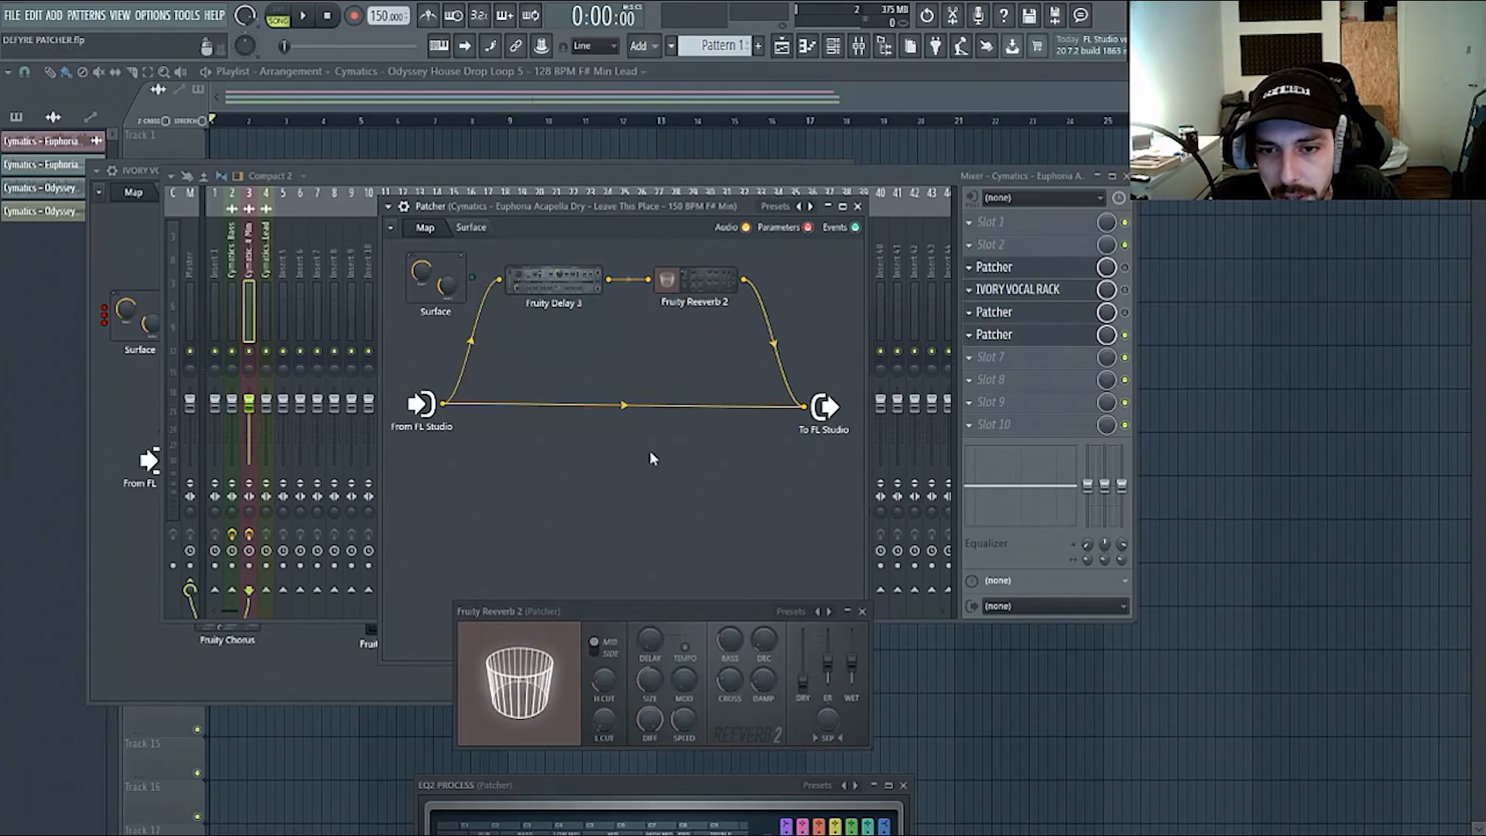
pyautogui.moveTo(784, 360)
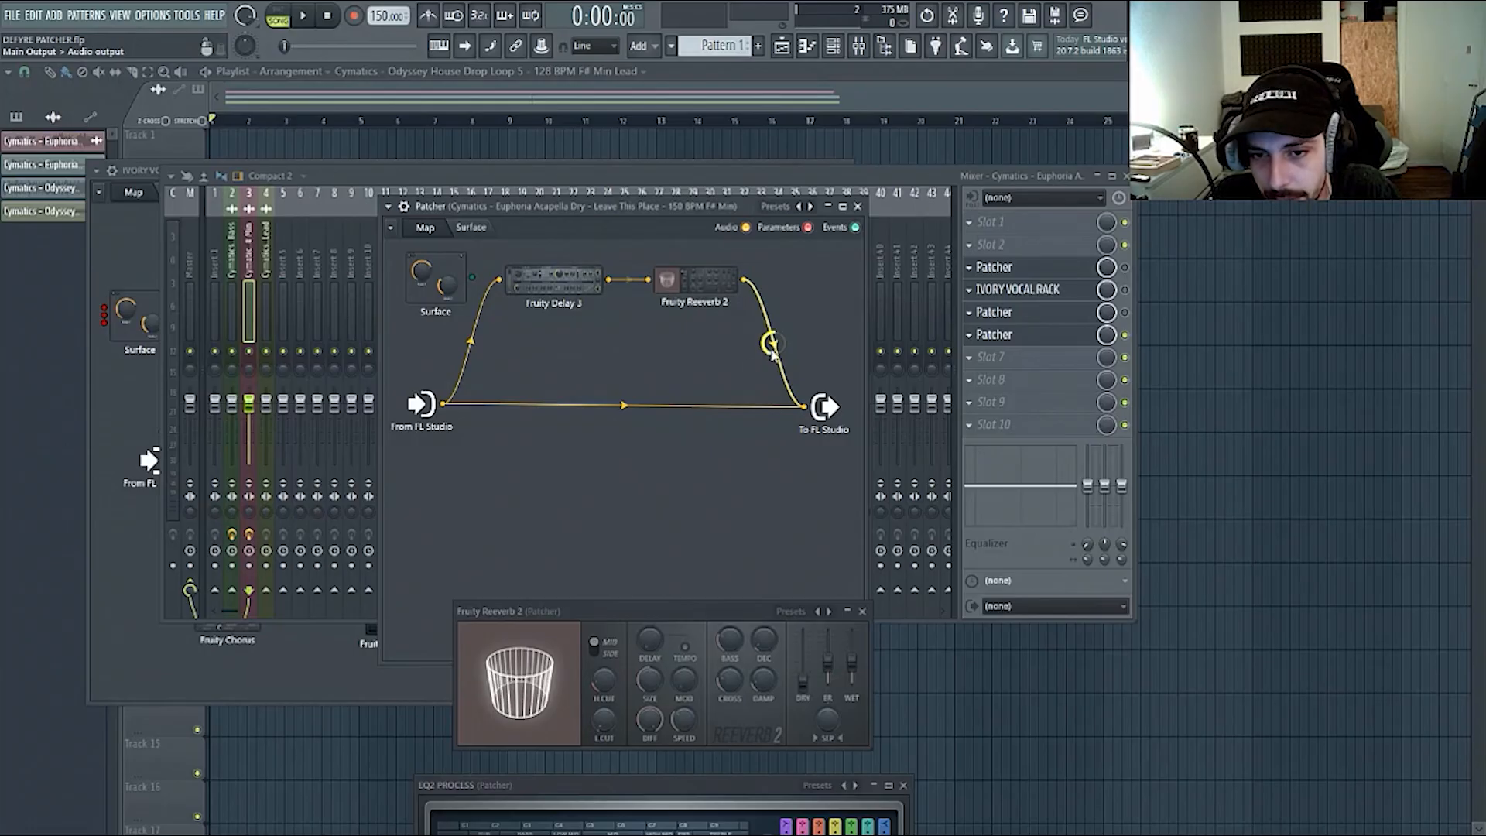
pyautogui.click(559, 291)
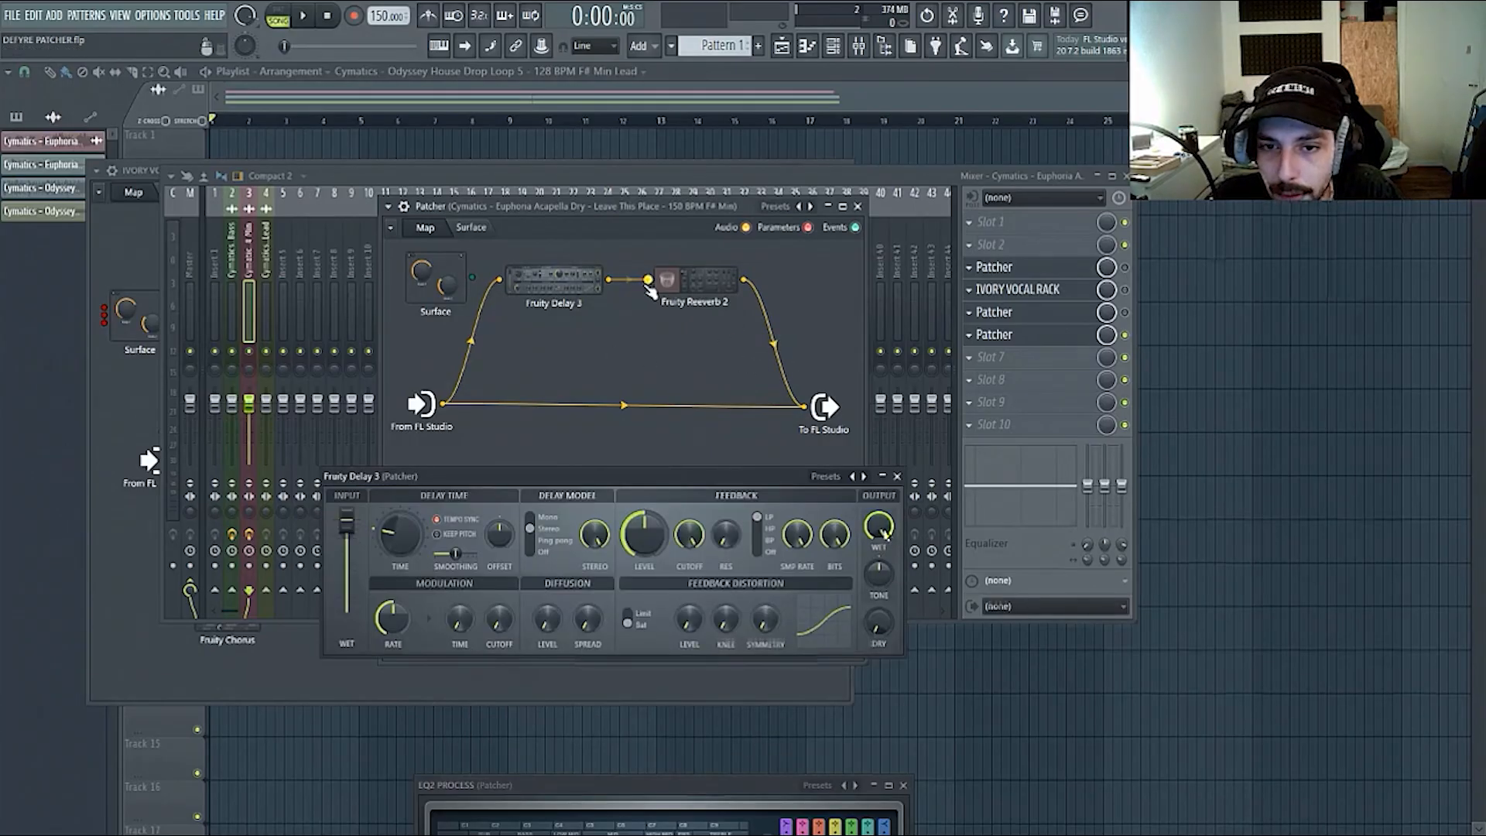
pyautogui.moveTo(710, 290); pyautogui.dragTo(701, 291)
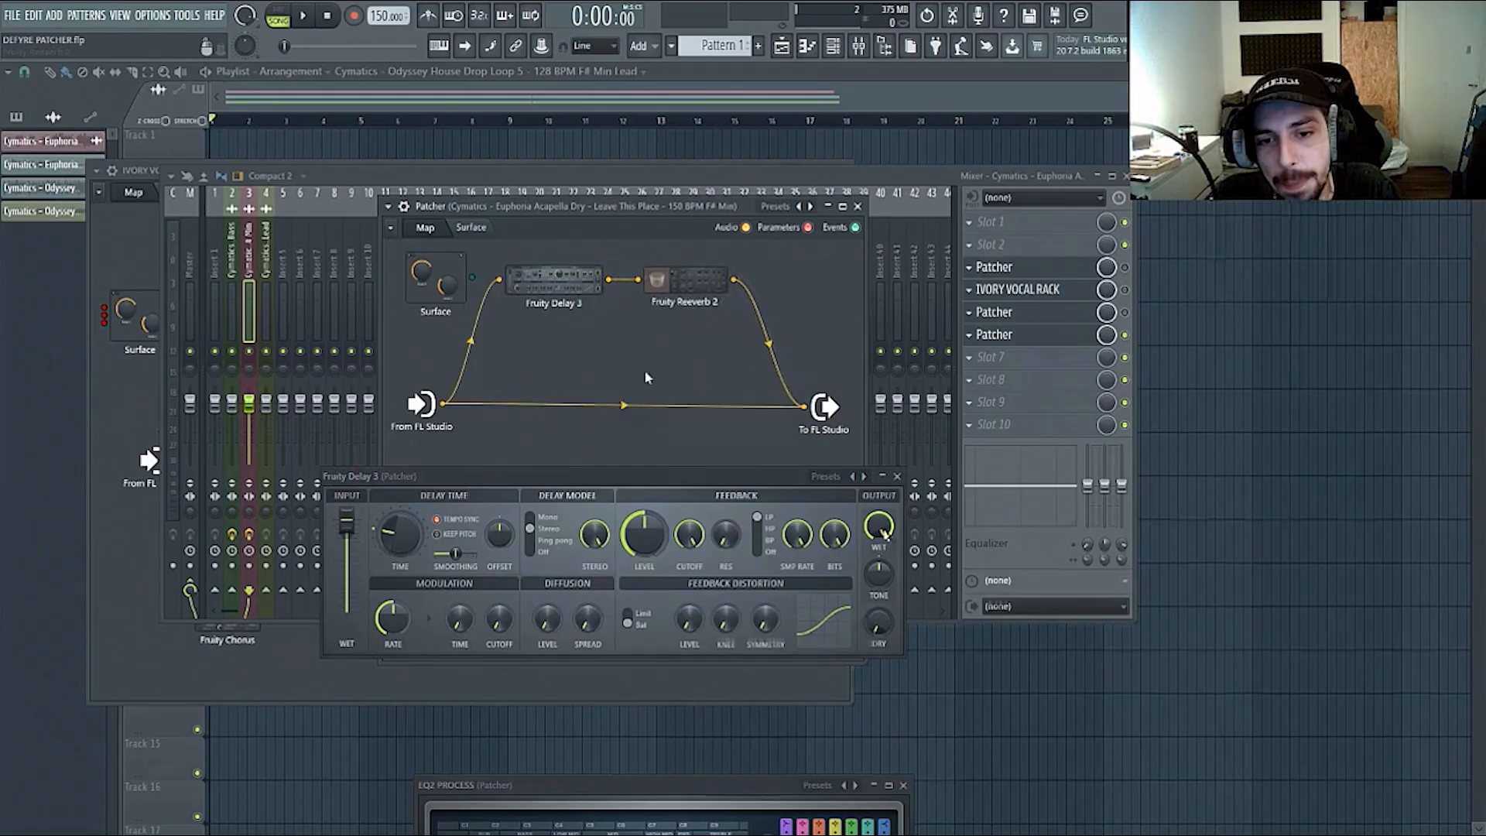
# - Add Fruity Balance to the Patcher map, move the Fruity Delay 3 window down out of the way and widen the Patcher window
pyautogui.rightClick(645, 372)
pyautogui.moveTo(673, 397)
pyautogui.moveTo(449, 223)
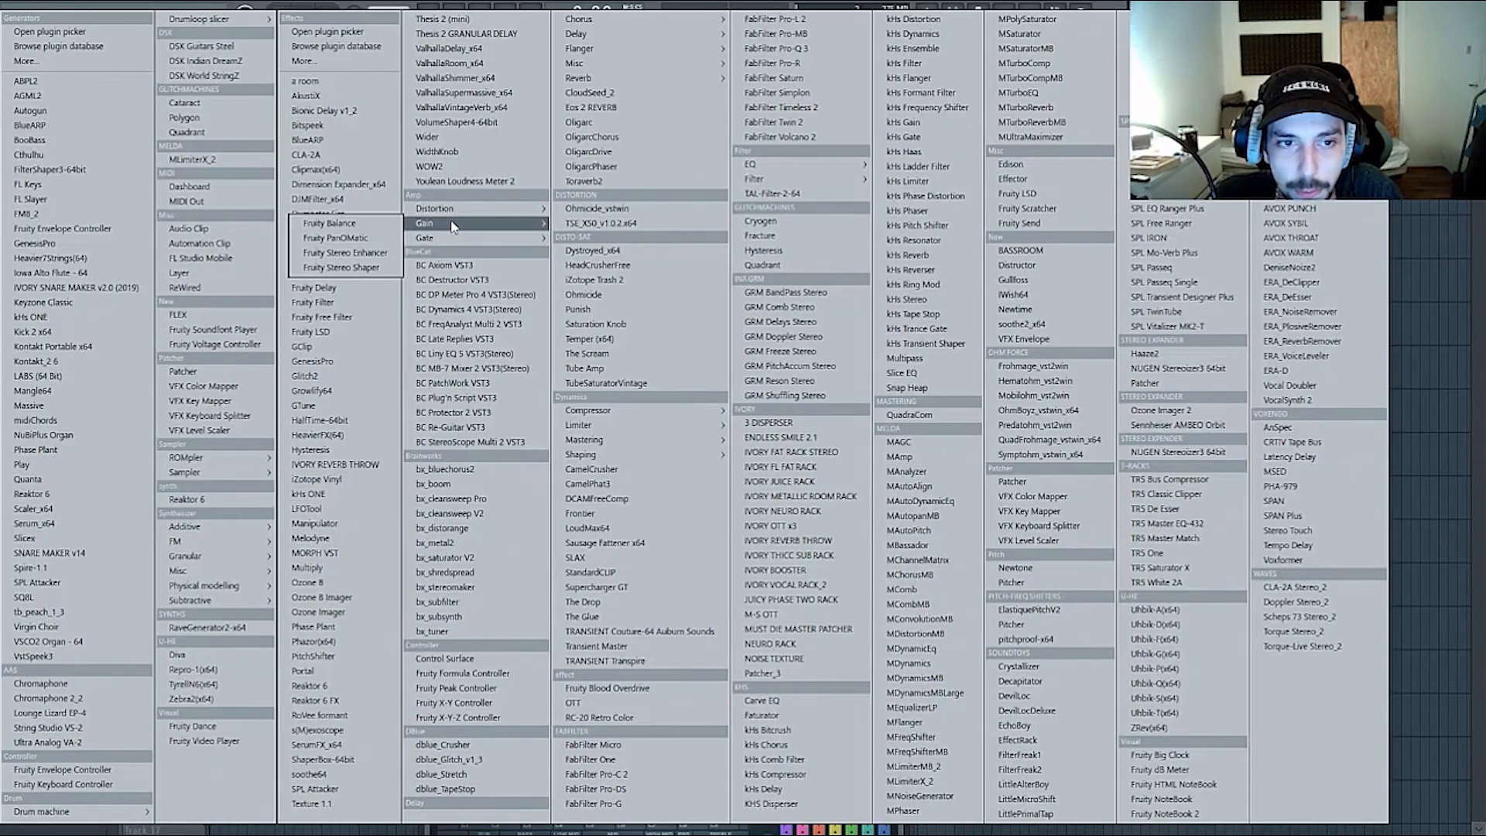
pyautogui.click(369, 226)
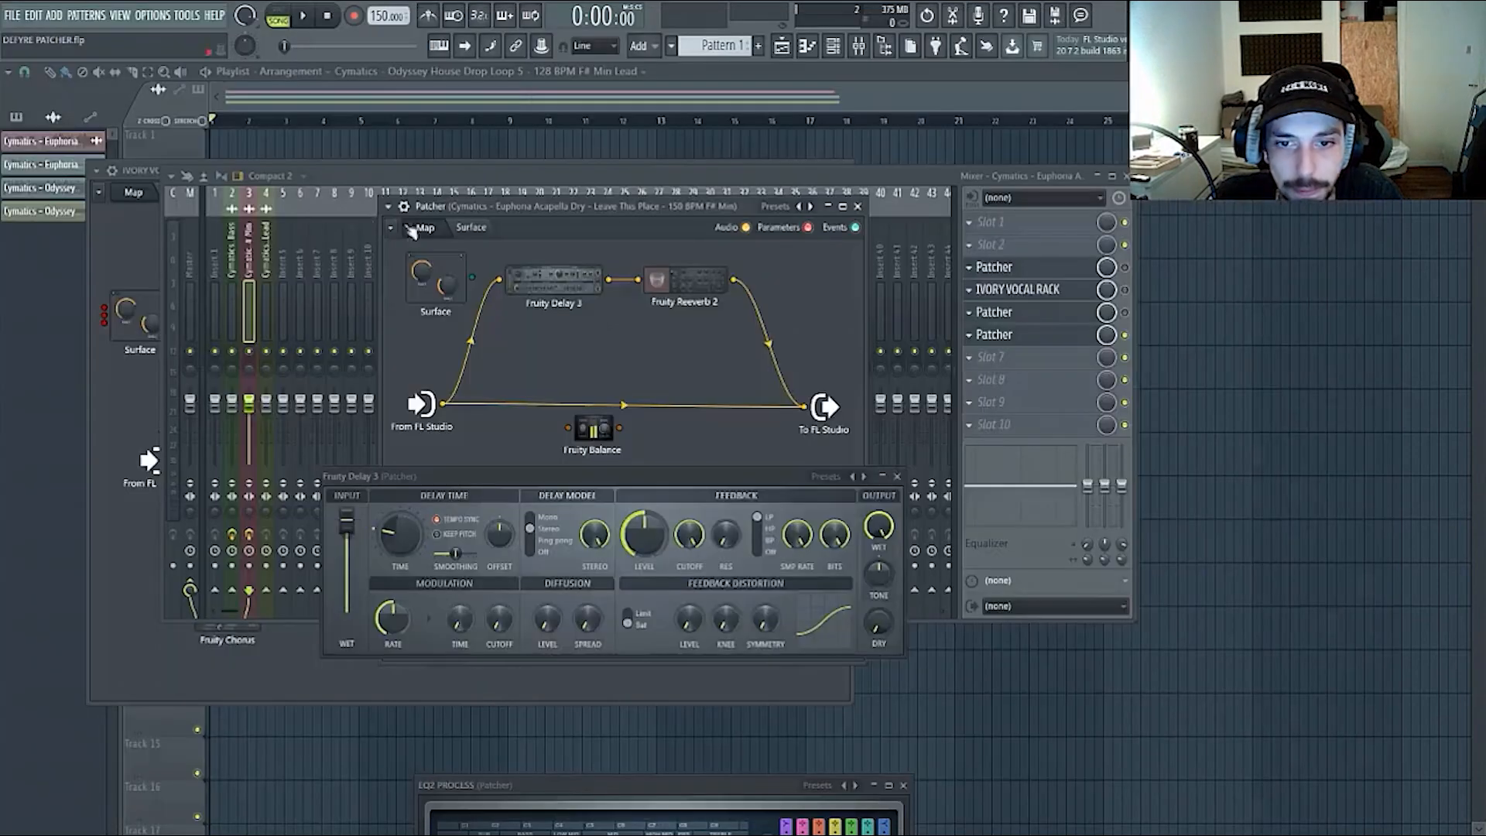
pyautogui.moveTo(788, 470); pyautogui.dragTo(749, 755)
pyautogui.moveTo(865, 663); pyautogui.dragTo(1016, 663)
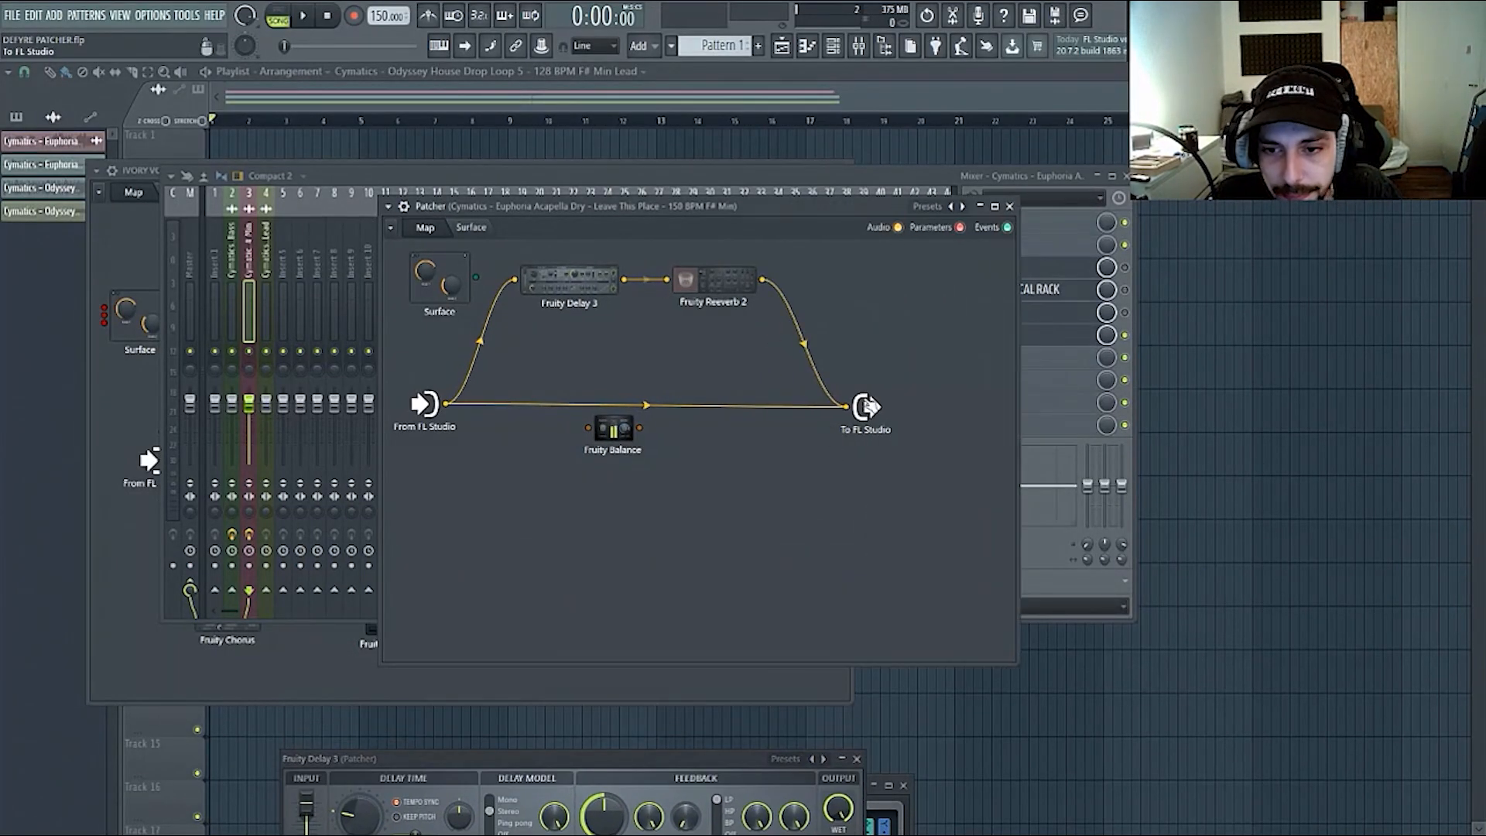
# - Route Fruity Reeverb 2 through Fruity Balance into the output, moving the output module outward, and play the arrangement briefly
pyautogui.moveTo(612, 427); pyautogui.dragTo(790, 353)
pyautogui.moveTo(909, 402)
pyautogui.mouseDown()
pyautogui.moveTo(780, 339)
pyautogui.moveTo(765, 346)
pyautogui.moveTo(822, 352)
pyautogui.moveTo(908, 403)
pyautogui.mouseUp()
pyautogui.press('space')
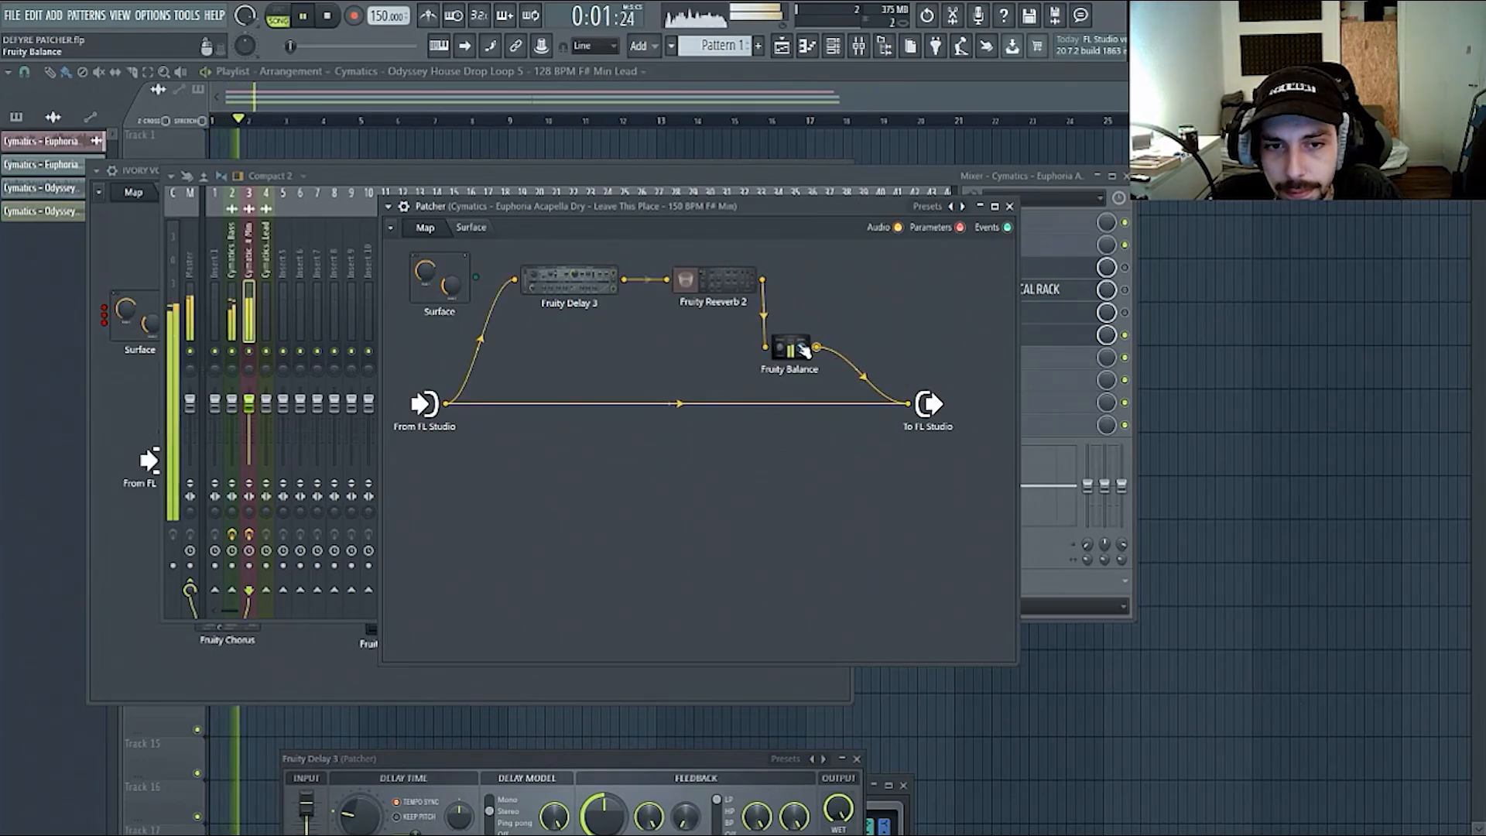
pyautogui.press('space')
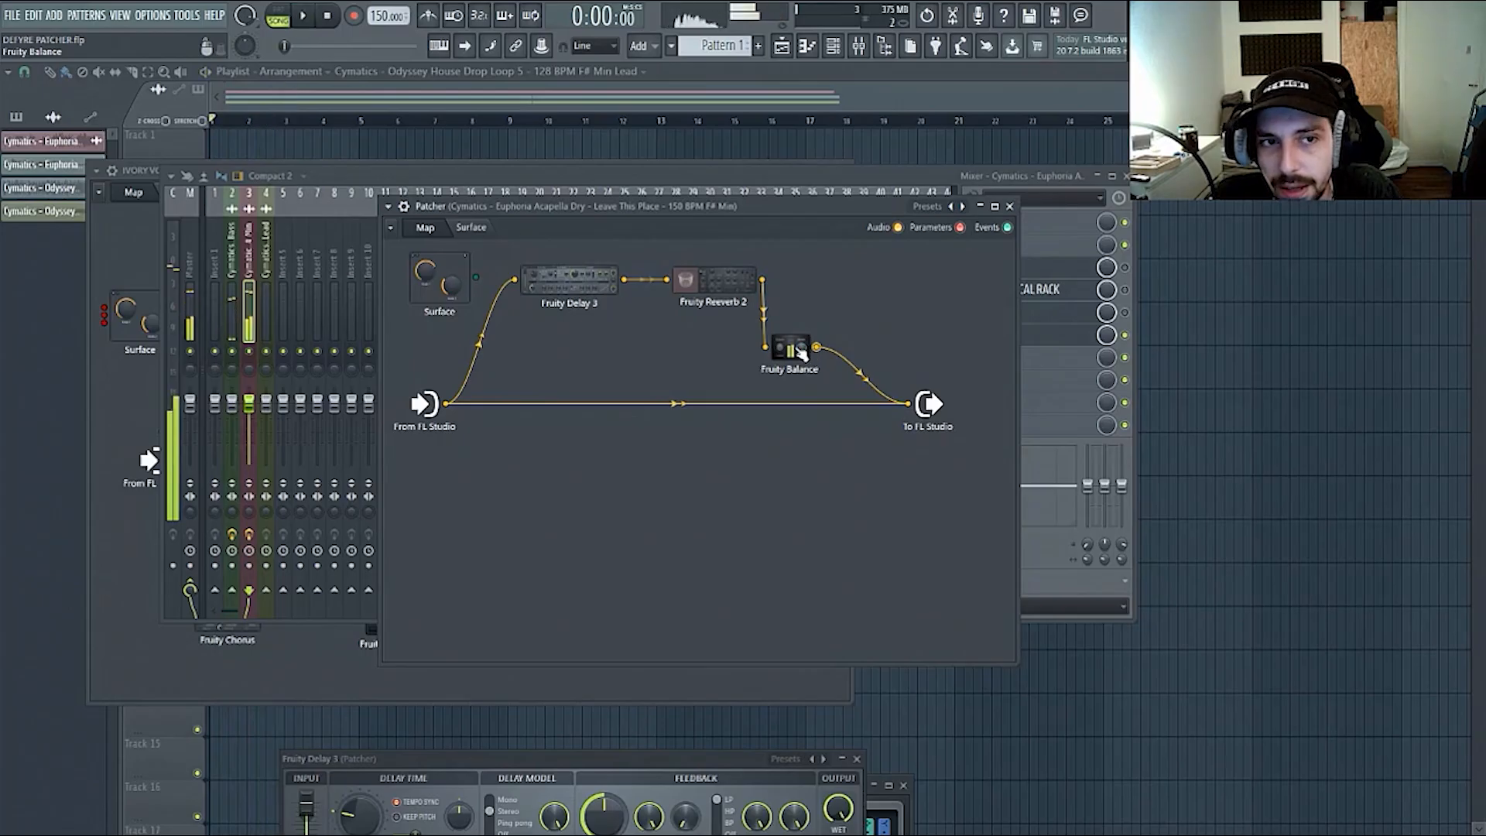
# - Activate Fruity Balance's Volume as a Patcher parameter input, try lowering the volume and reset it to 0.0 dB
pyautogui.click(802, 356)
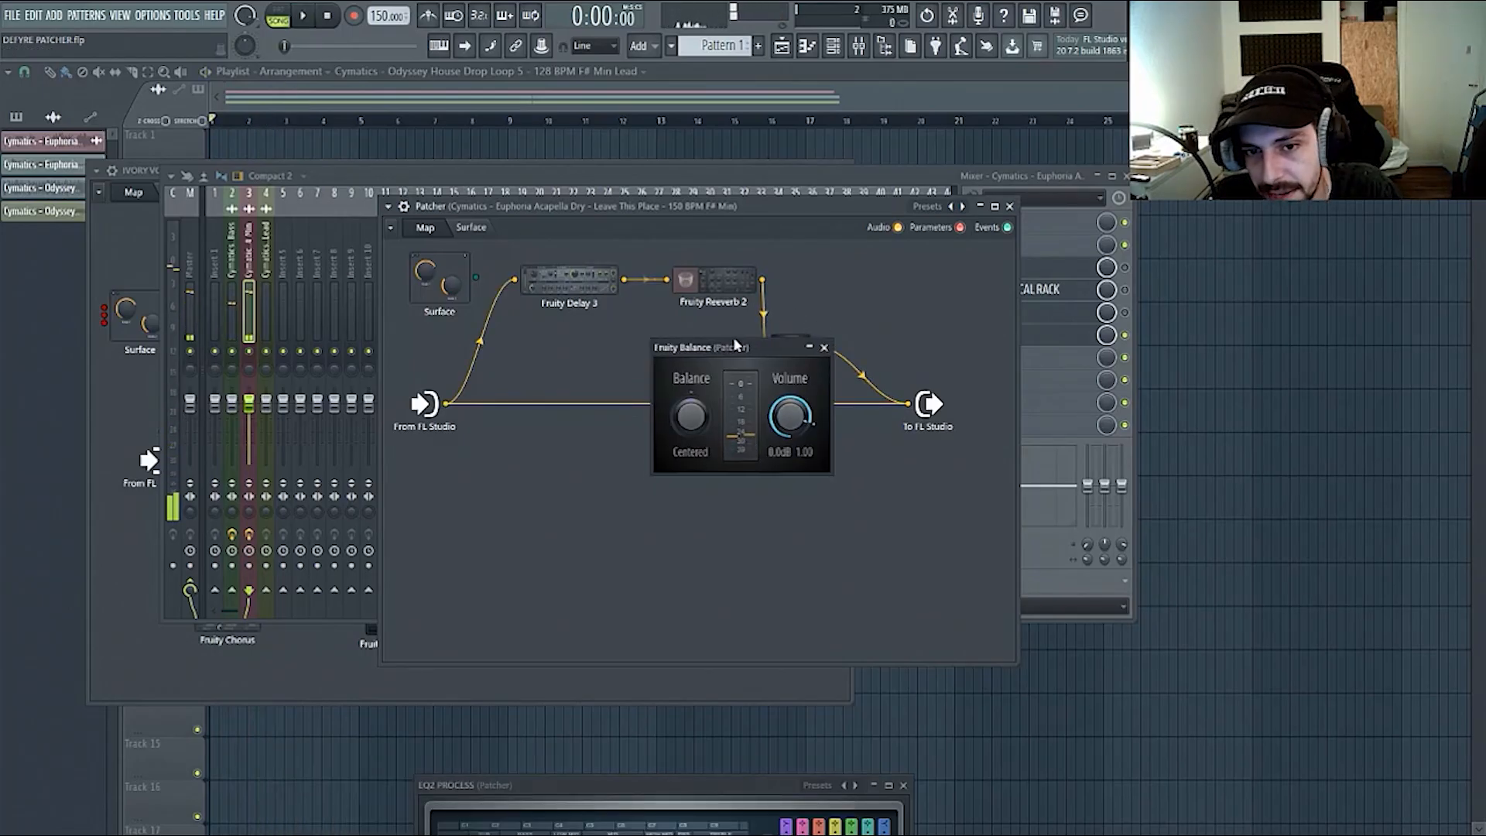
pyautogui.moveTo(803, 354); pyautogui.dragTo(751, 412)
pyautogui.rightClick(733, 492)
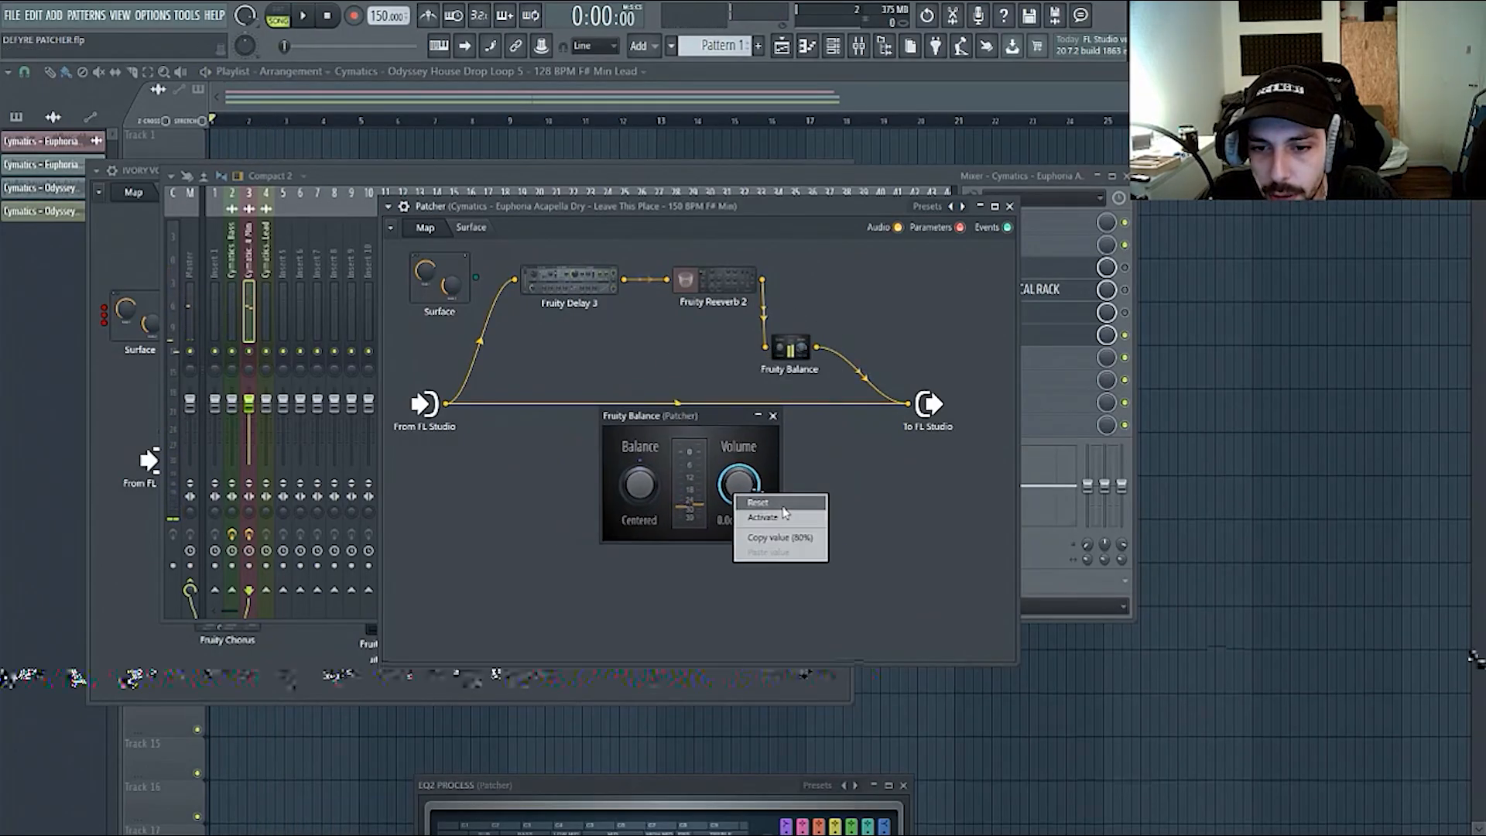
pyautogui.click(780, 517)
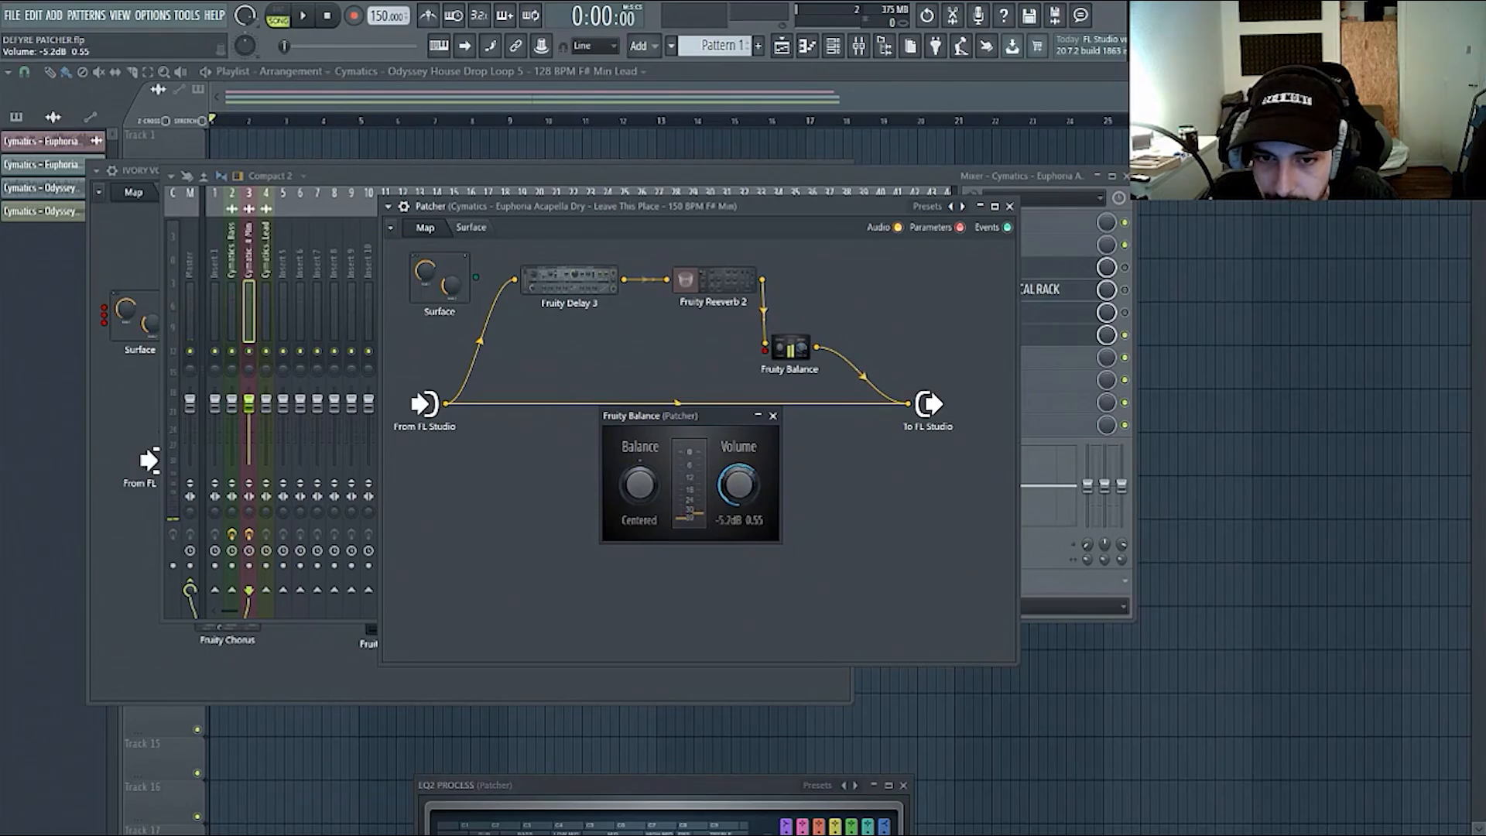
pyautogui.moveTo(741, 487); pyautogui.dragTo(741, 495)
pyautogui.keyDown('alt'); pyautogui.click(741, 487); pyautogui.keyUp('alt')
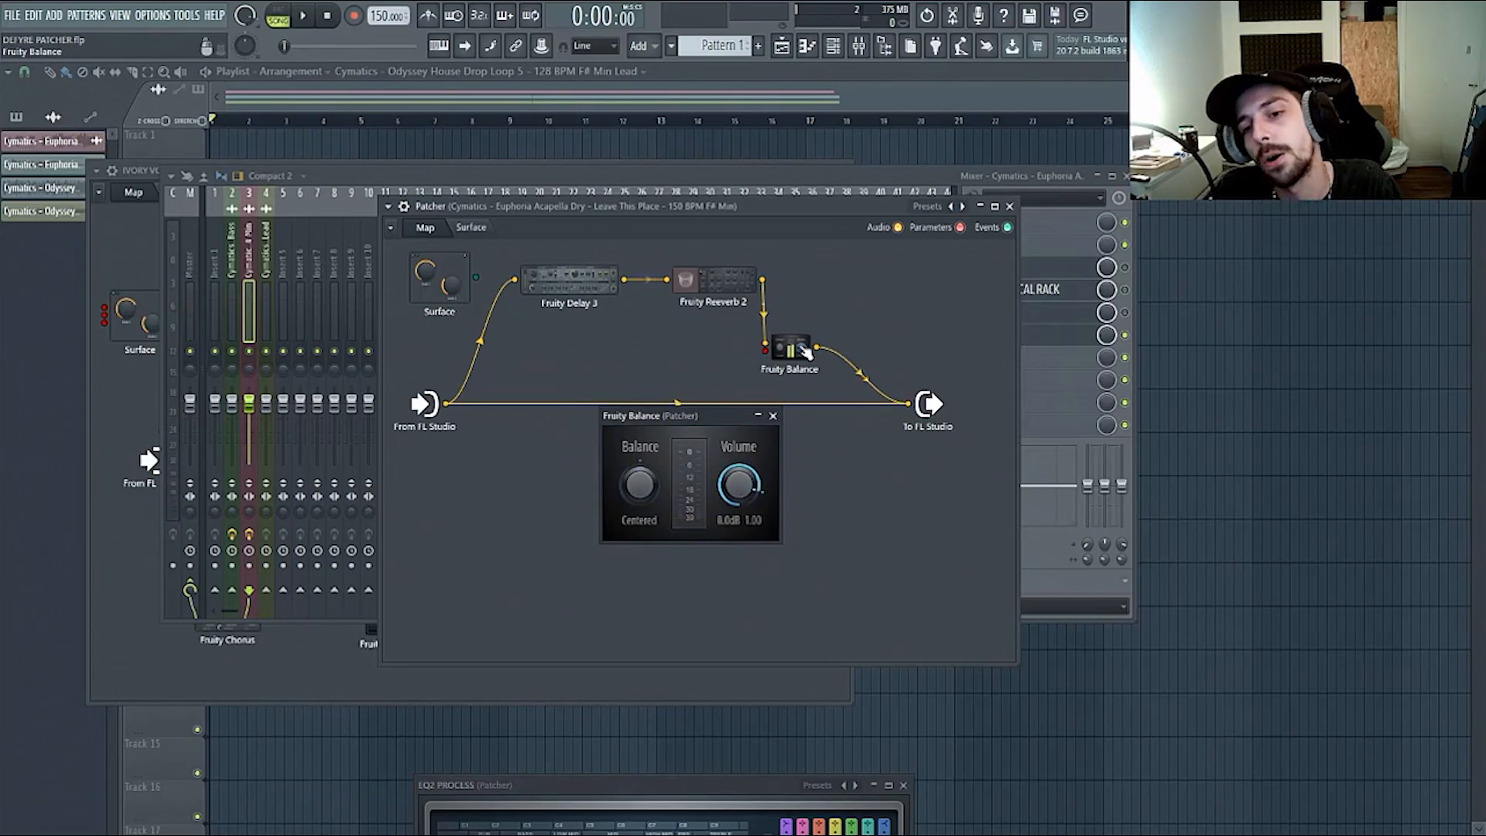
# - Look at the empty control surface, return to the map, and place Fruity Balance beside the reverb with its window lower down
pyautogui.click(476, 232)
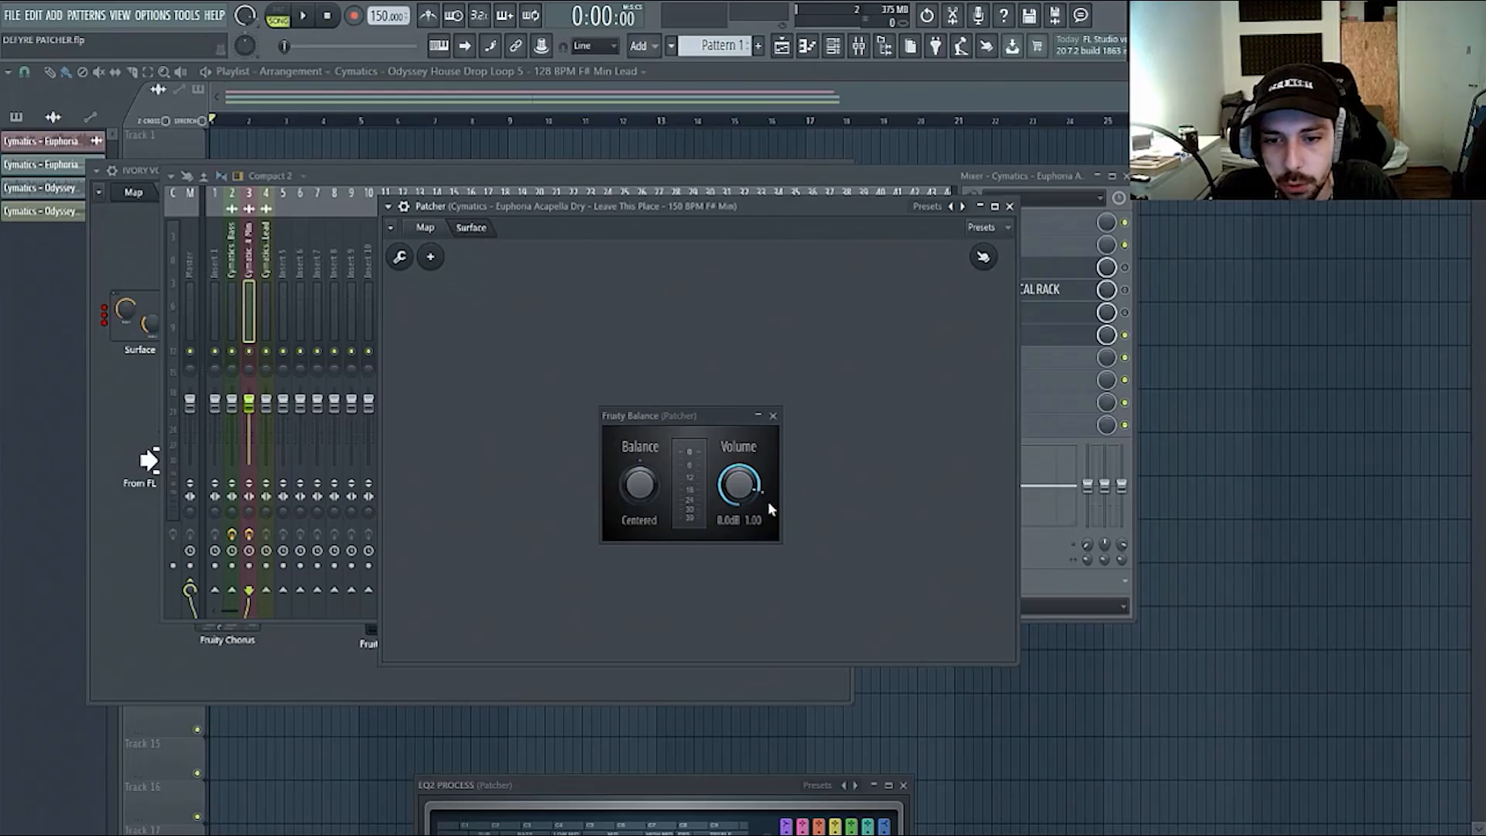
pyautogui.moveTo(770, 509); pyautogui.dragTo(739, 463)
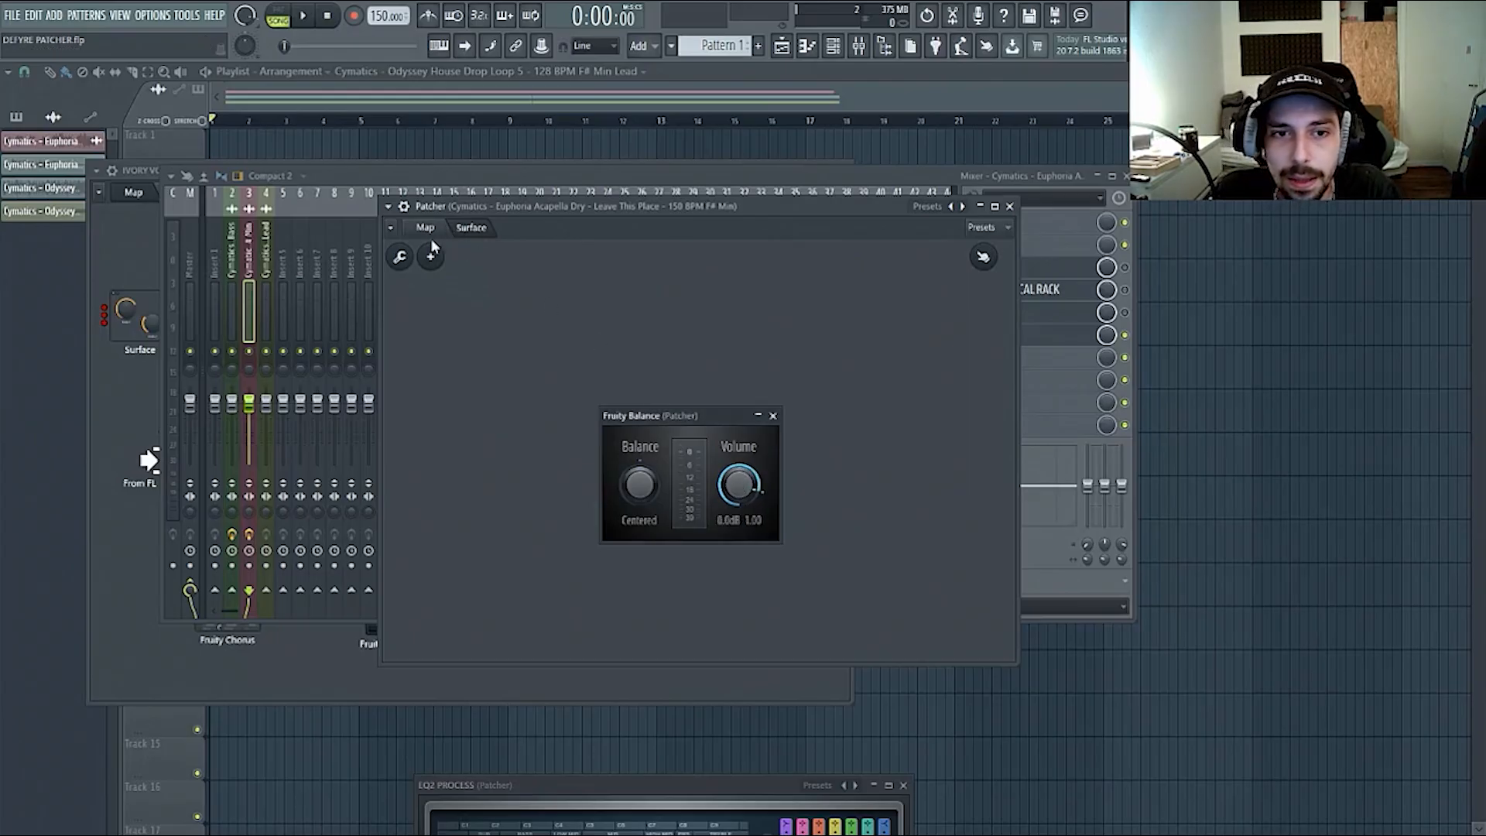
pyautogui.click(428, 231)
pyautogui.moveTo(690, 420); pyautogui.dragTo(622, 535)
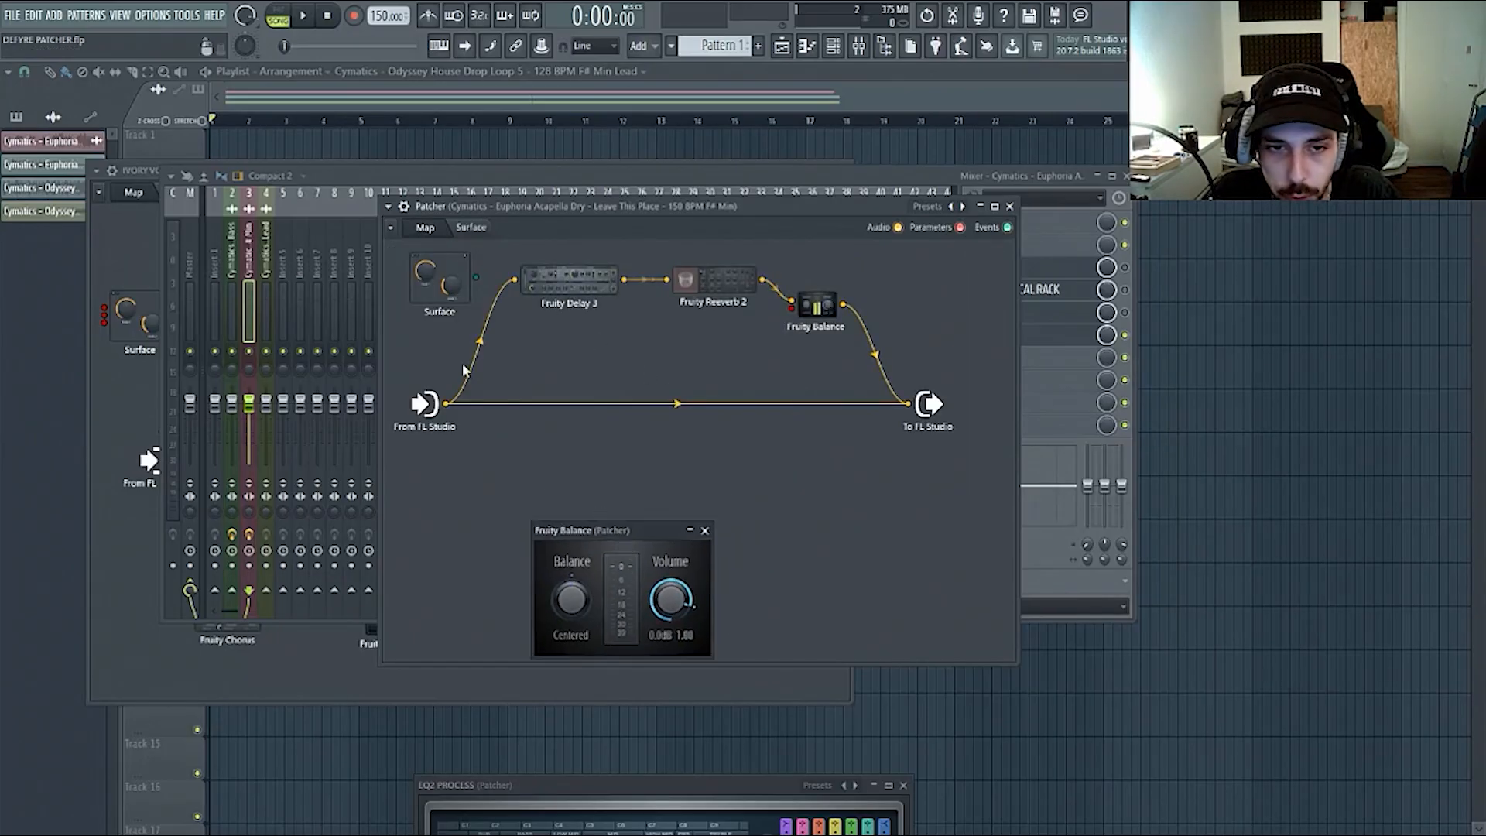
# - Add a Fine Black knob to the control surface, enlarge it and place it near the surface's upper left
pyautogui.click(471, 228)
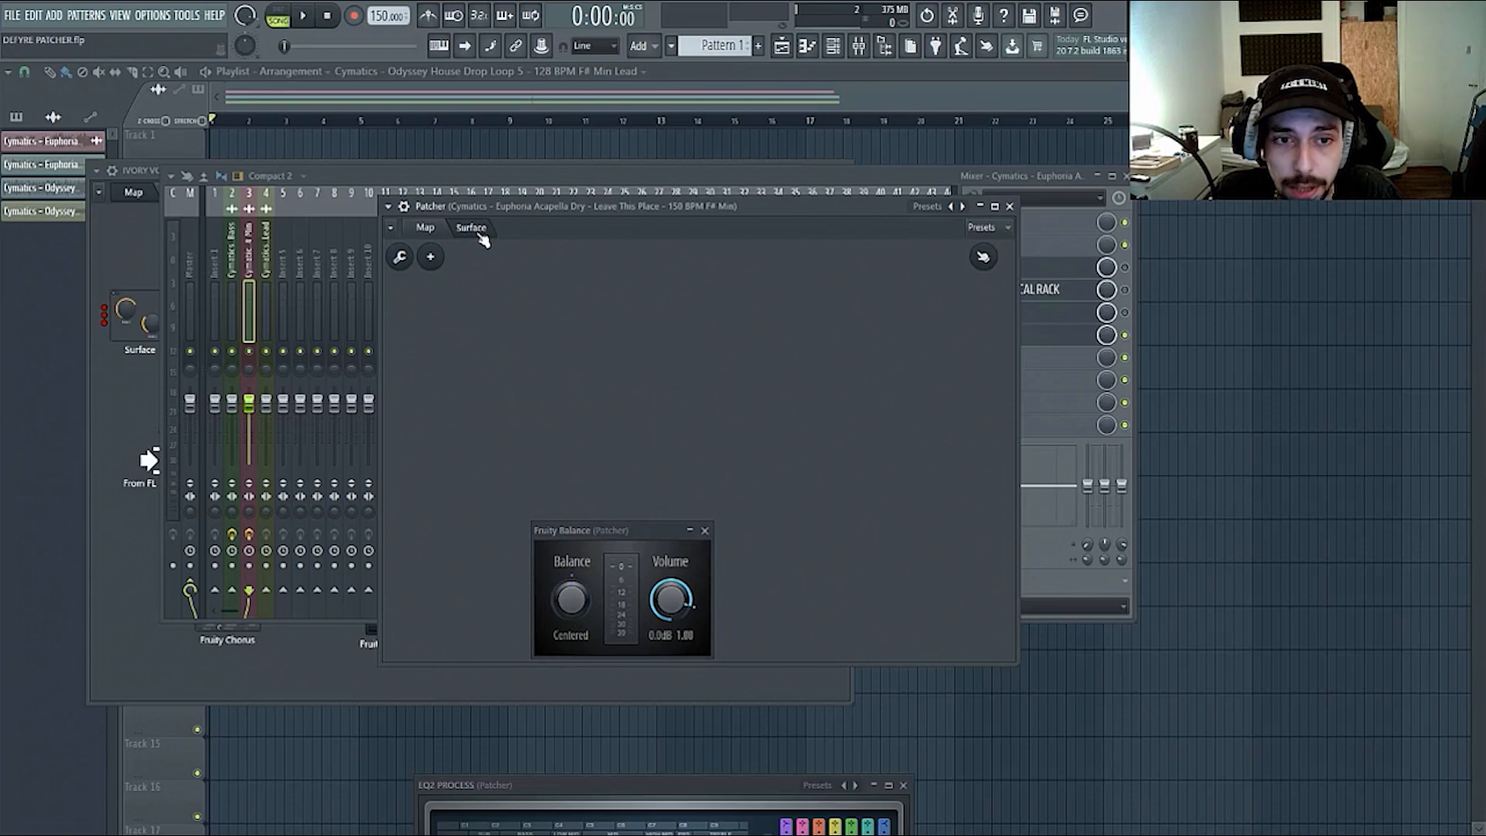
pyautogui.click(431, 257)
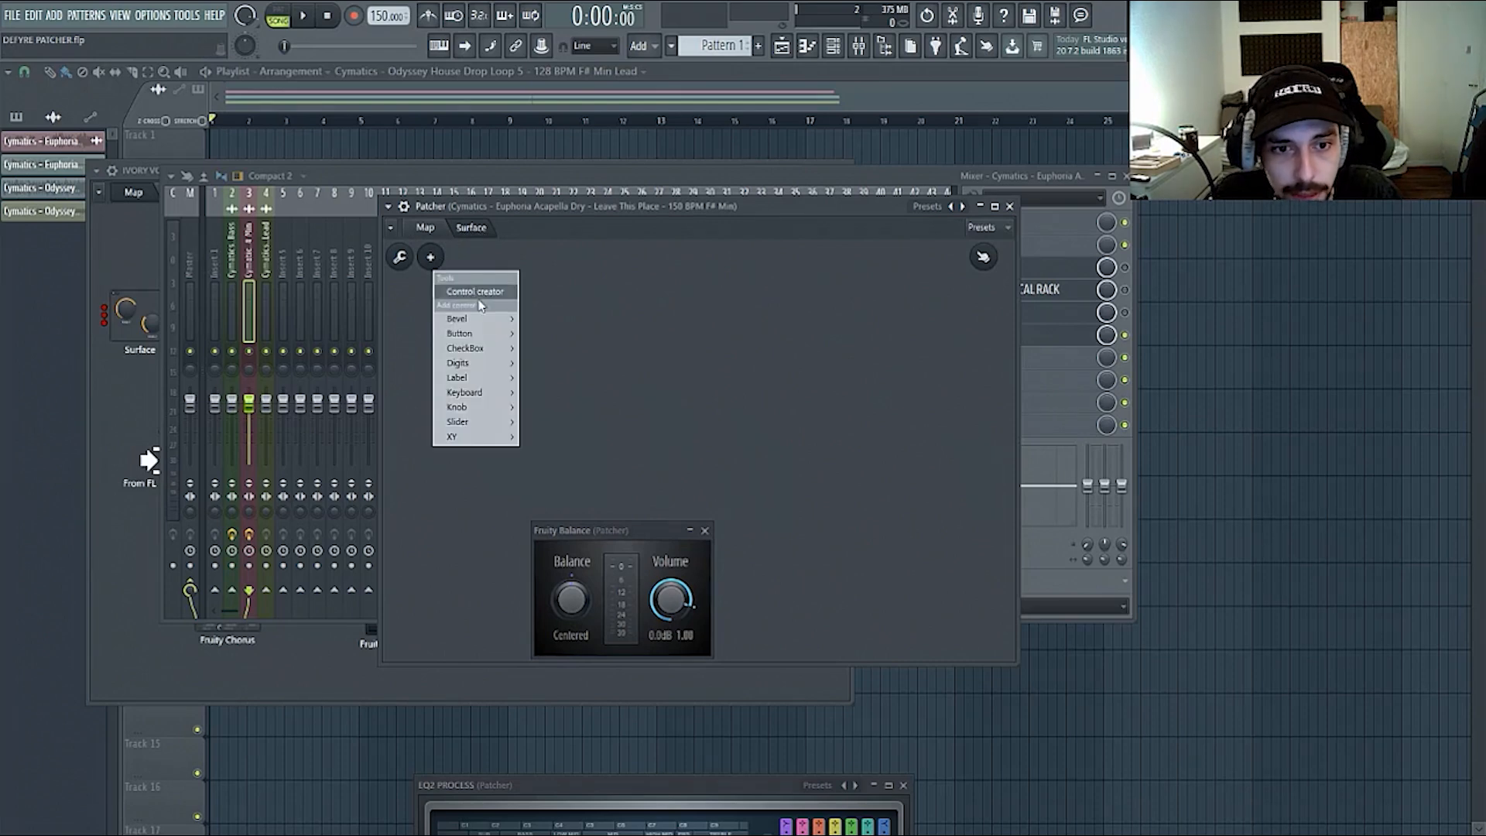
pyautogui.moveTo(488, 409)
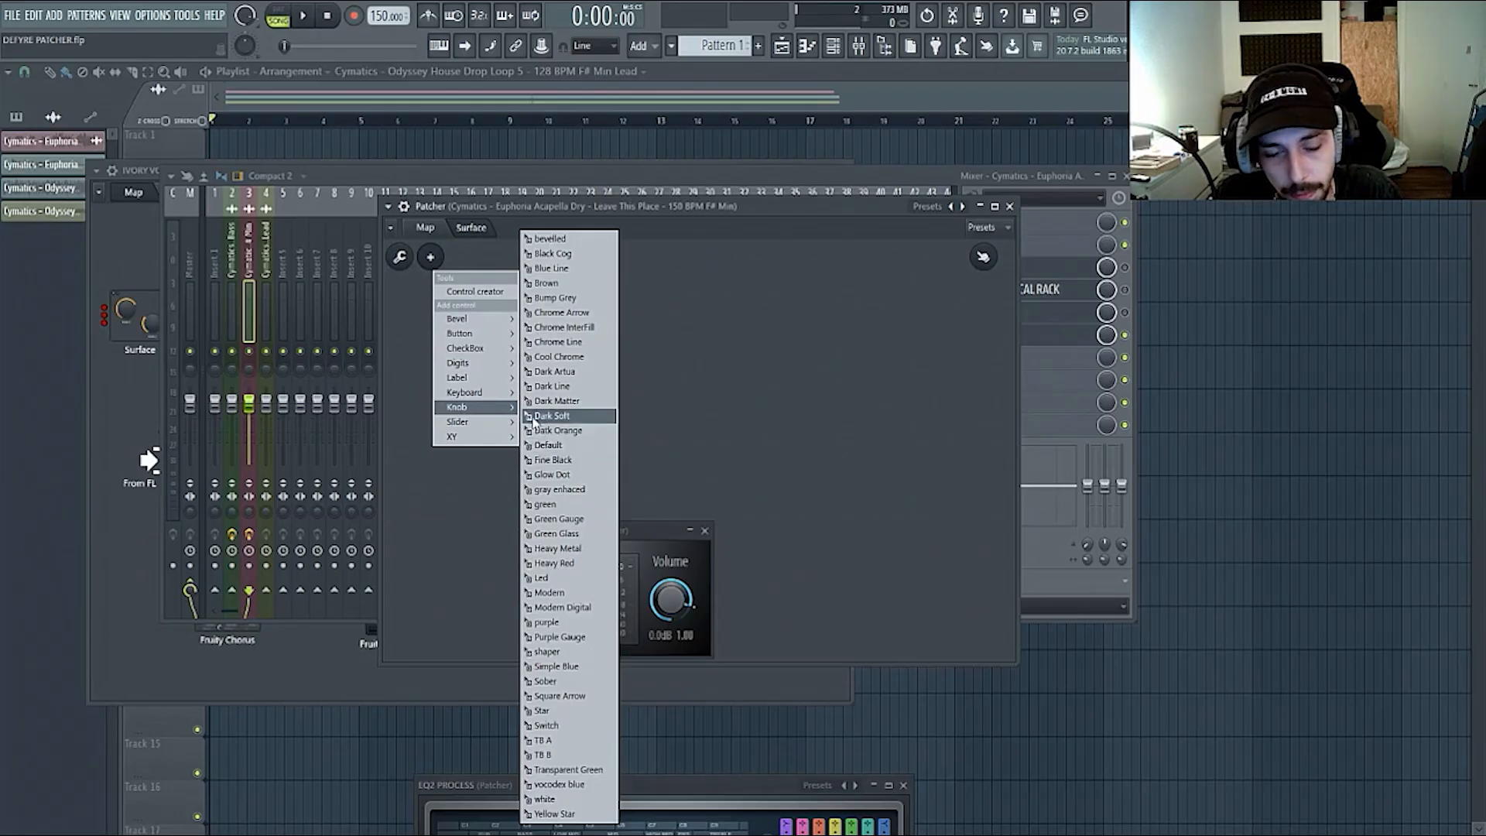
pyautogui.click(570, 462)
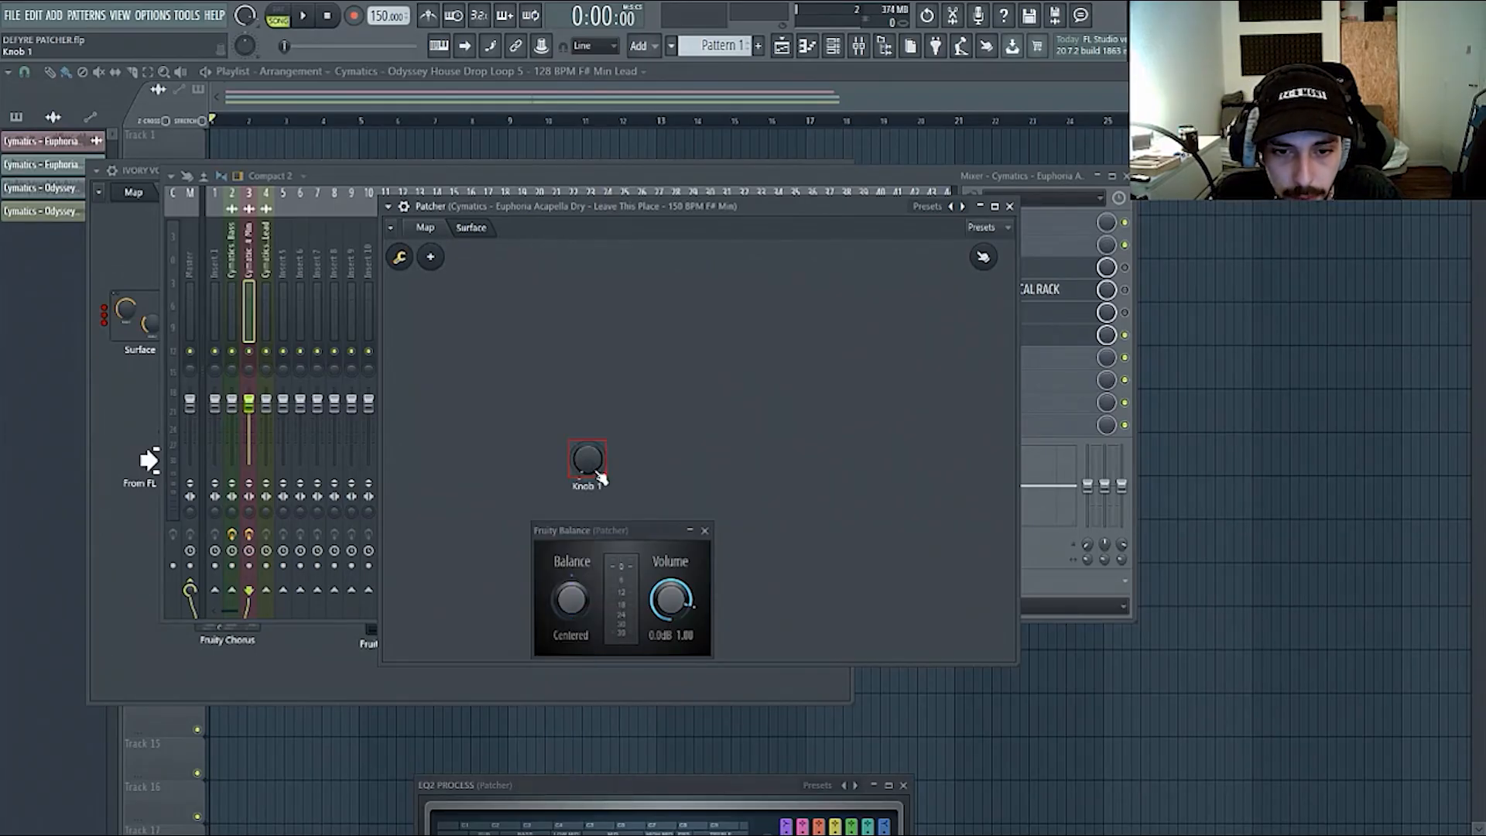
pyautogui.moveTo(601, 478)
pyautogui.mouseDown()
pyautogui.moveTo(533, 303)
pyautogui.moveTo(498, 331)
pyautogui.moveTo(622, 481)
pyautogui.mouseUp()
# - Rename the surface knob as "DELAY/ REVERB LEVEL" and move it slightly up
pyautogui.rightClick(554, 365)
pyautogui.click(582, 374)
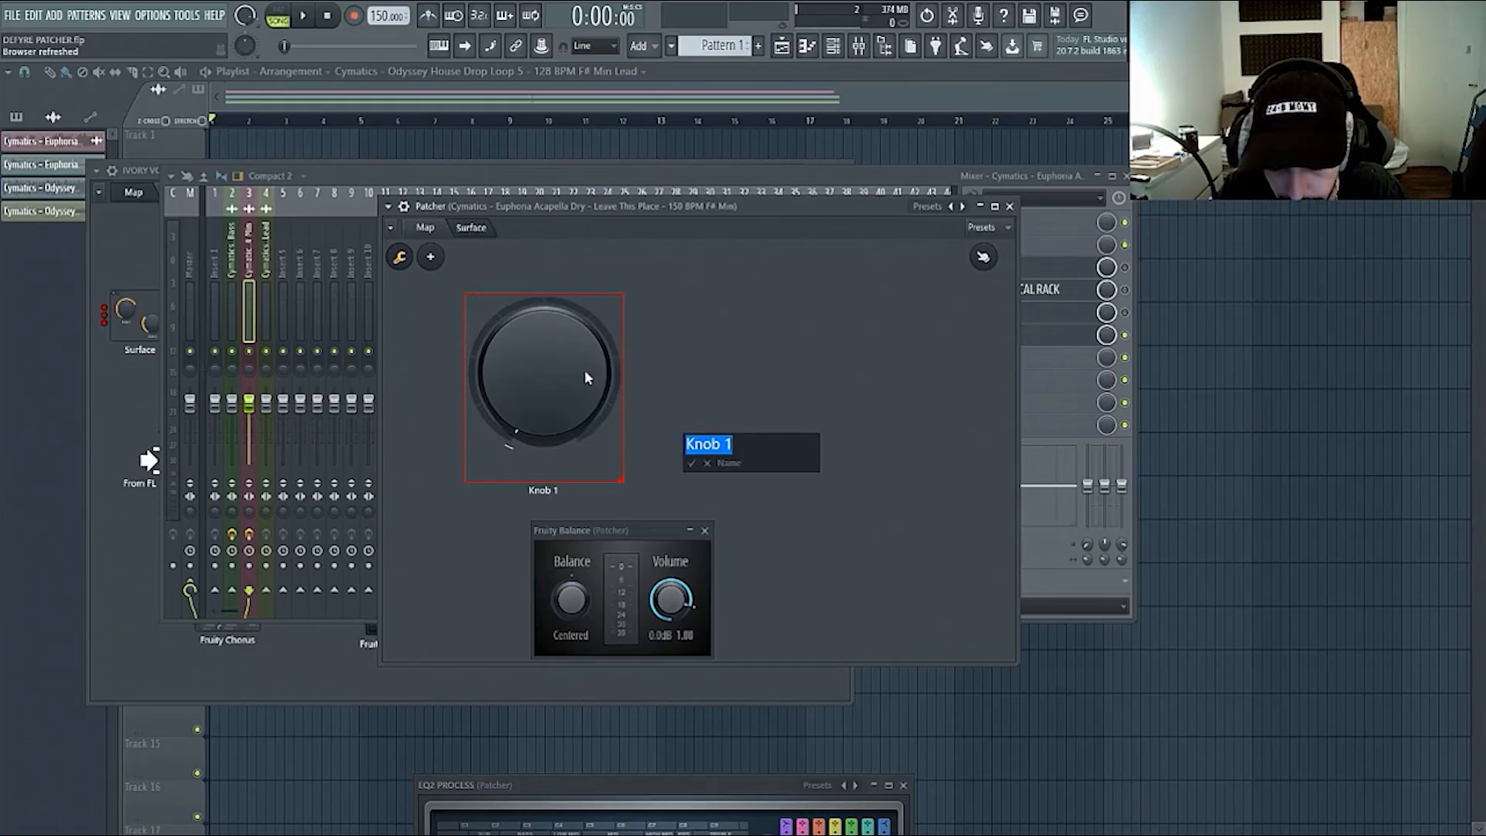
pyautogui.write('DE')
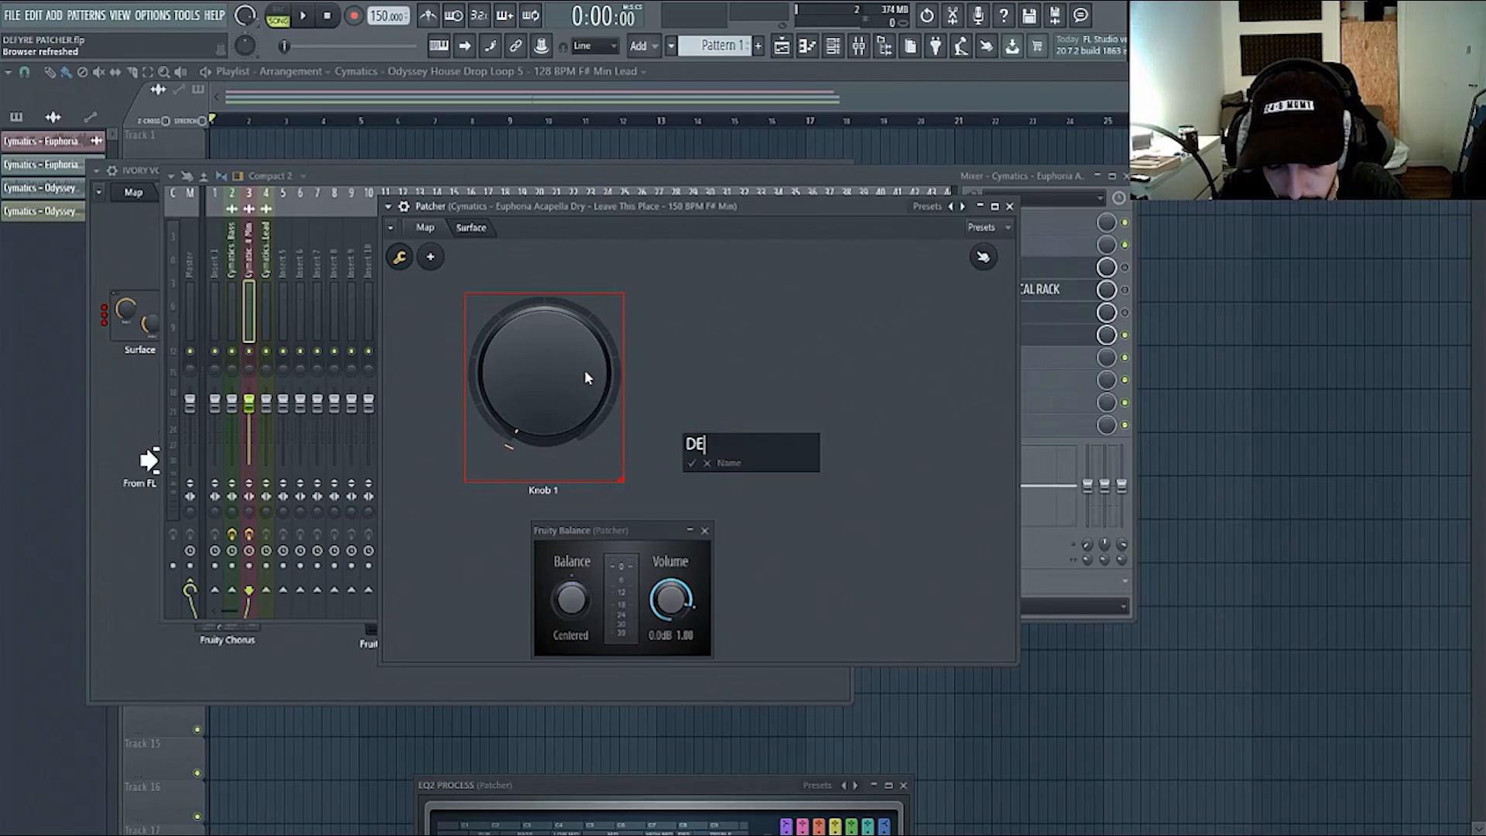
pyautogui.write('LAY/ REVE')
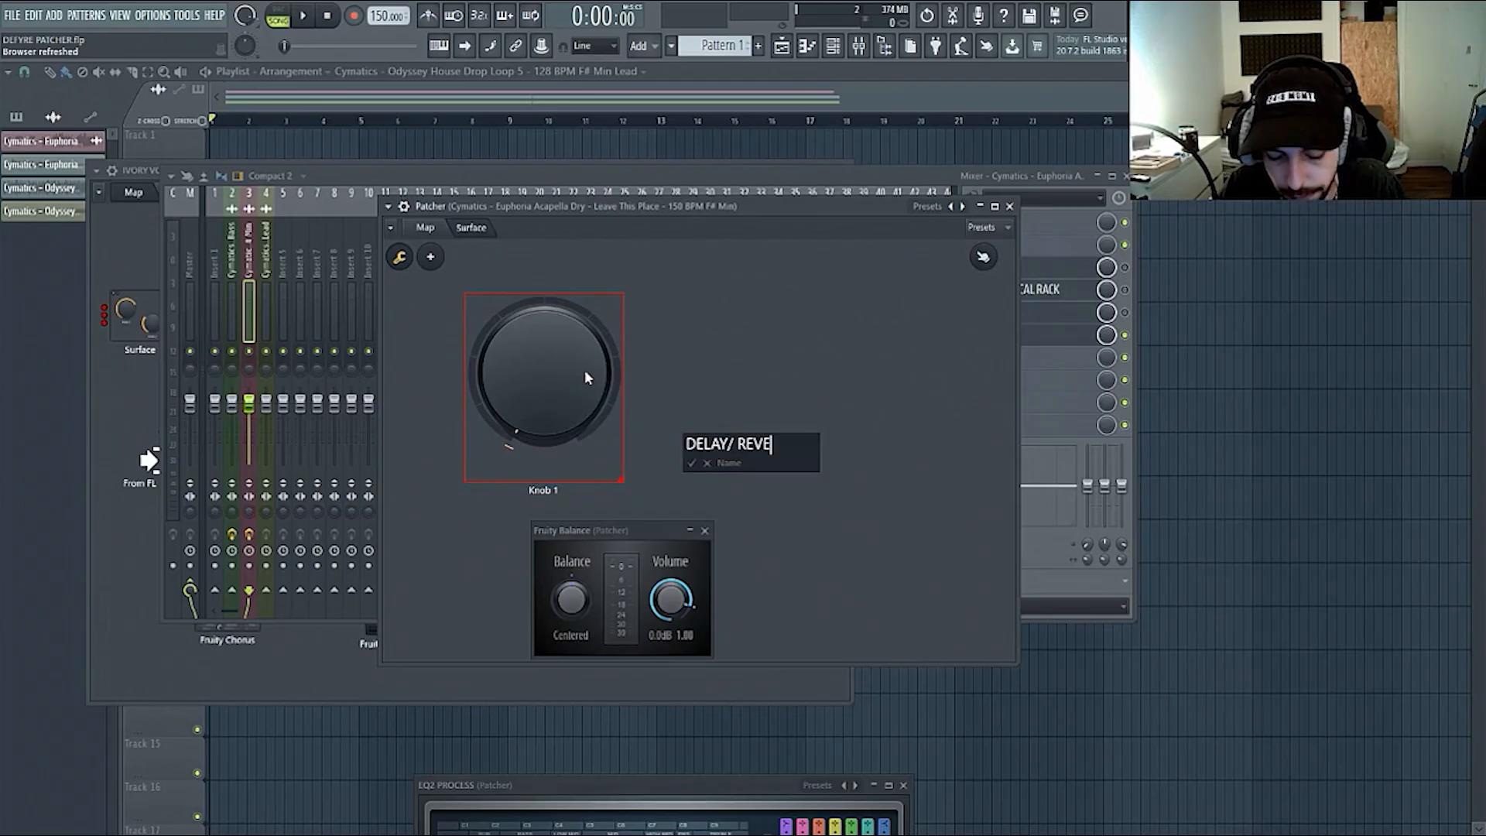
pyautogui.write('RB')
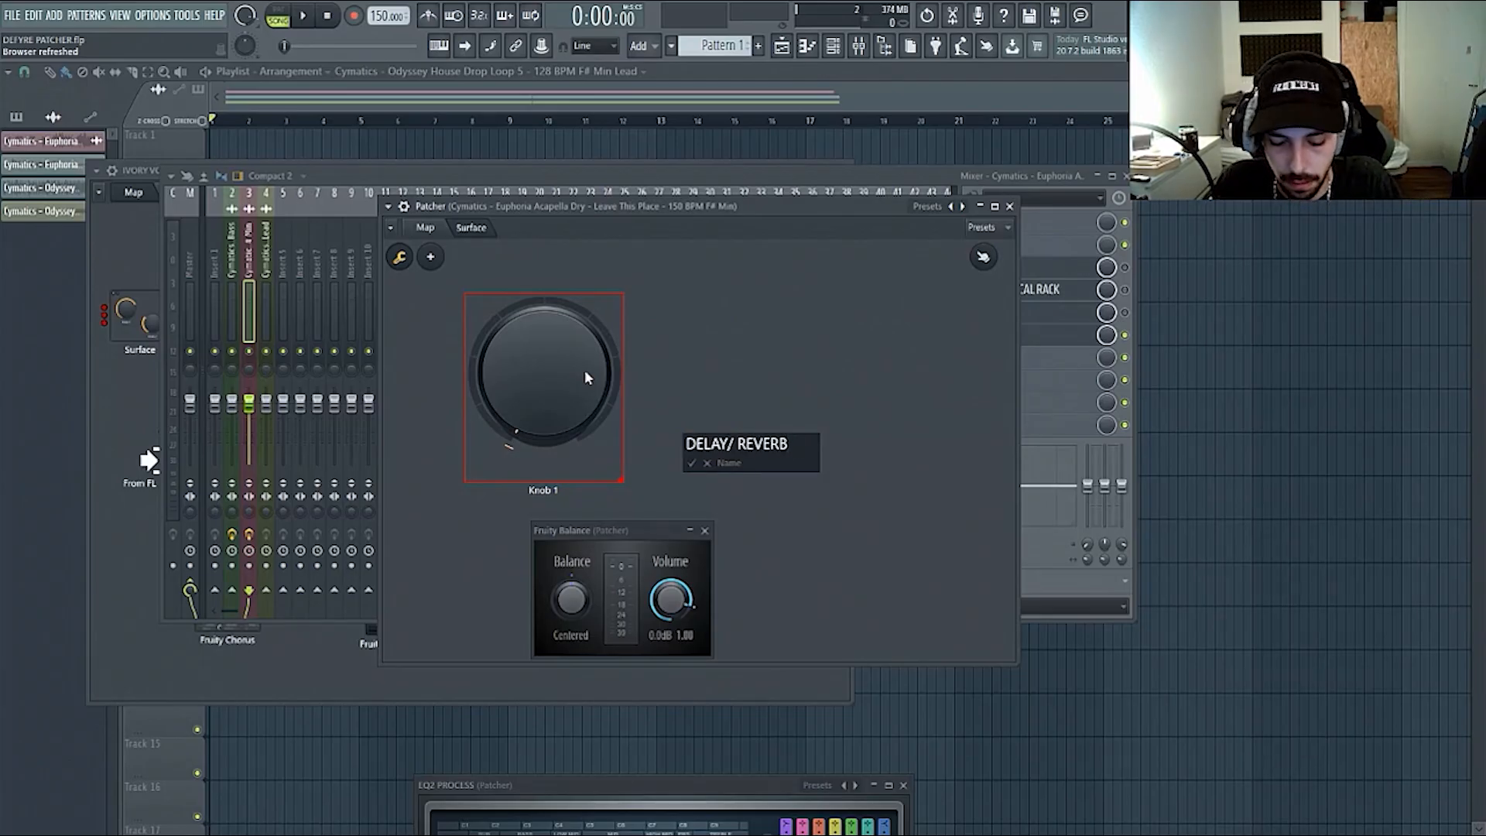
pyautogui.write('LEVEL')
pyautogui.press('Return')
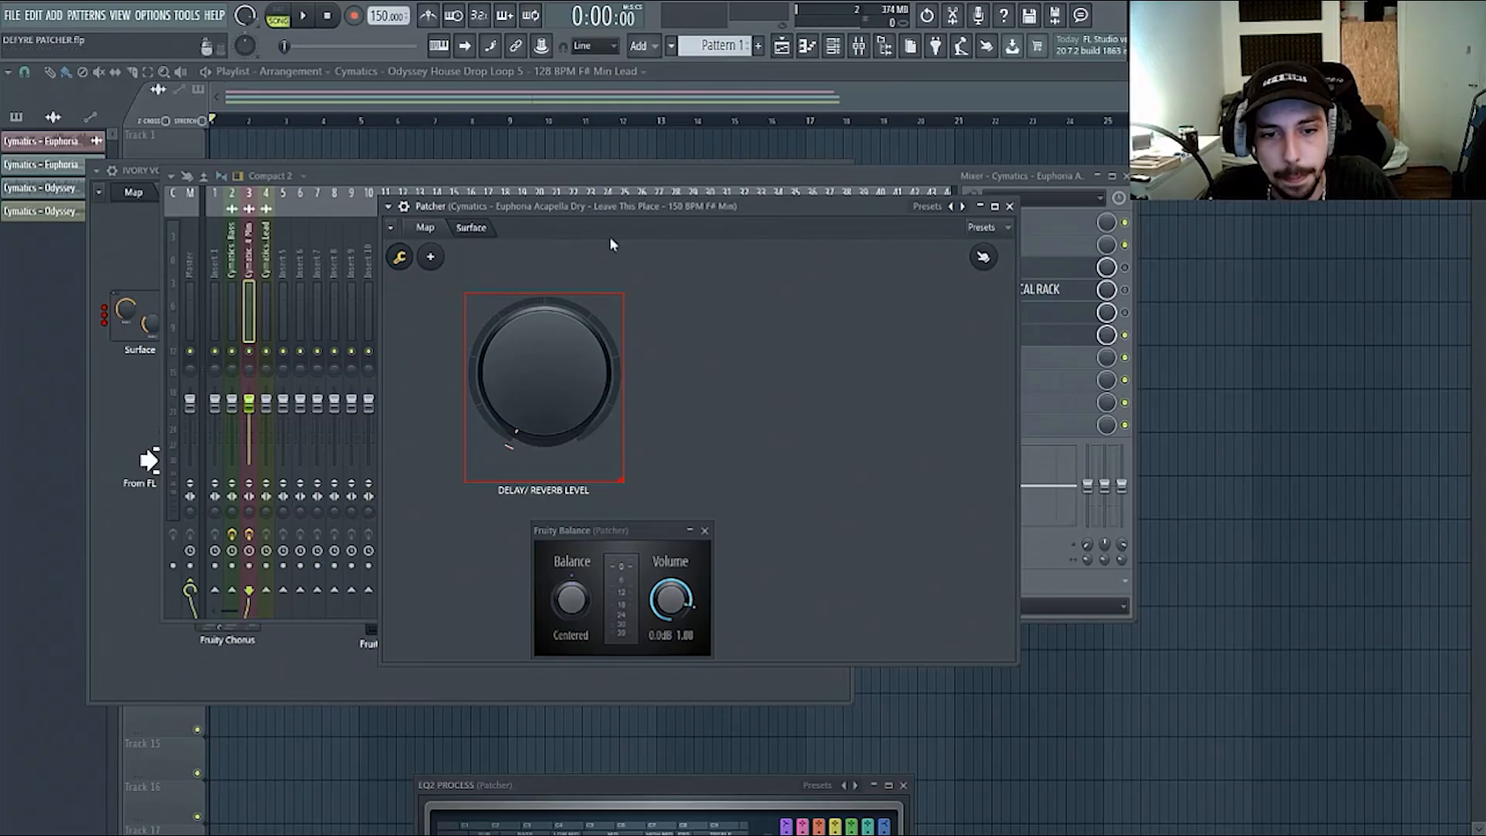
pyautogui.moveTo(529, 439); pyautogui.dragTo(529, 431)
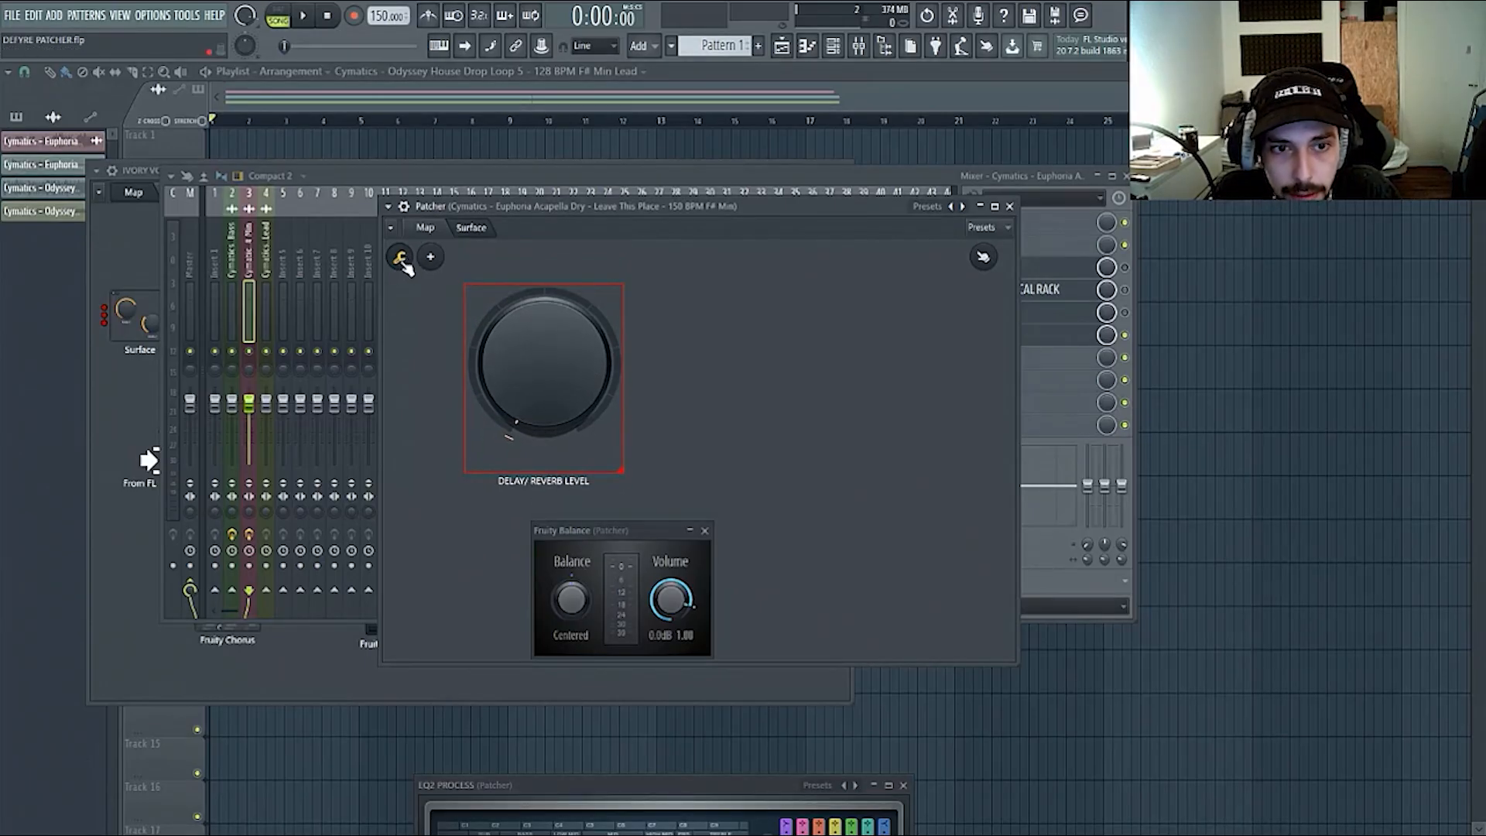
# - Align the delay, reverb and balance modules in one row on the map and bring Fruity Balance's window closer below
pyautogui.click(426, 228)
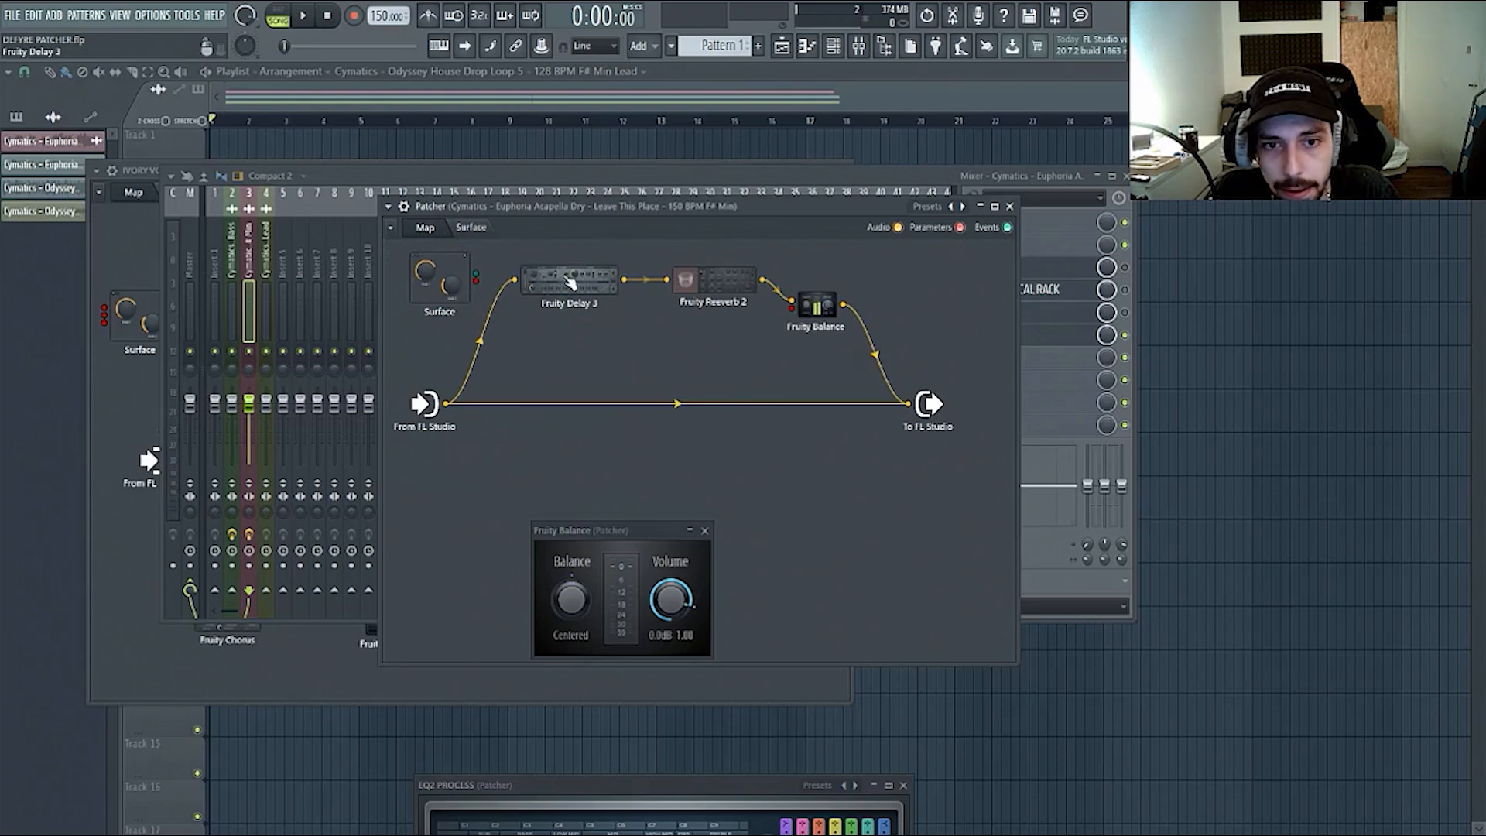
pyautogui.moveTo(571, 287); pyautogui.dragTo(574, 302)
pyautogui.moveTo(692, 306); pyautogui.dragTo(691, 321)
pyautogui.moveTo(817, 304); pyautogui.dragTo(845, 300)
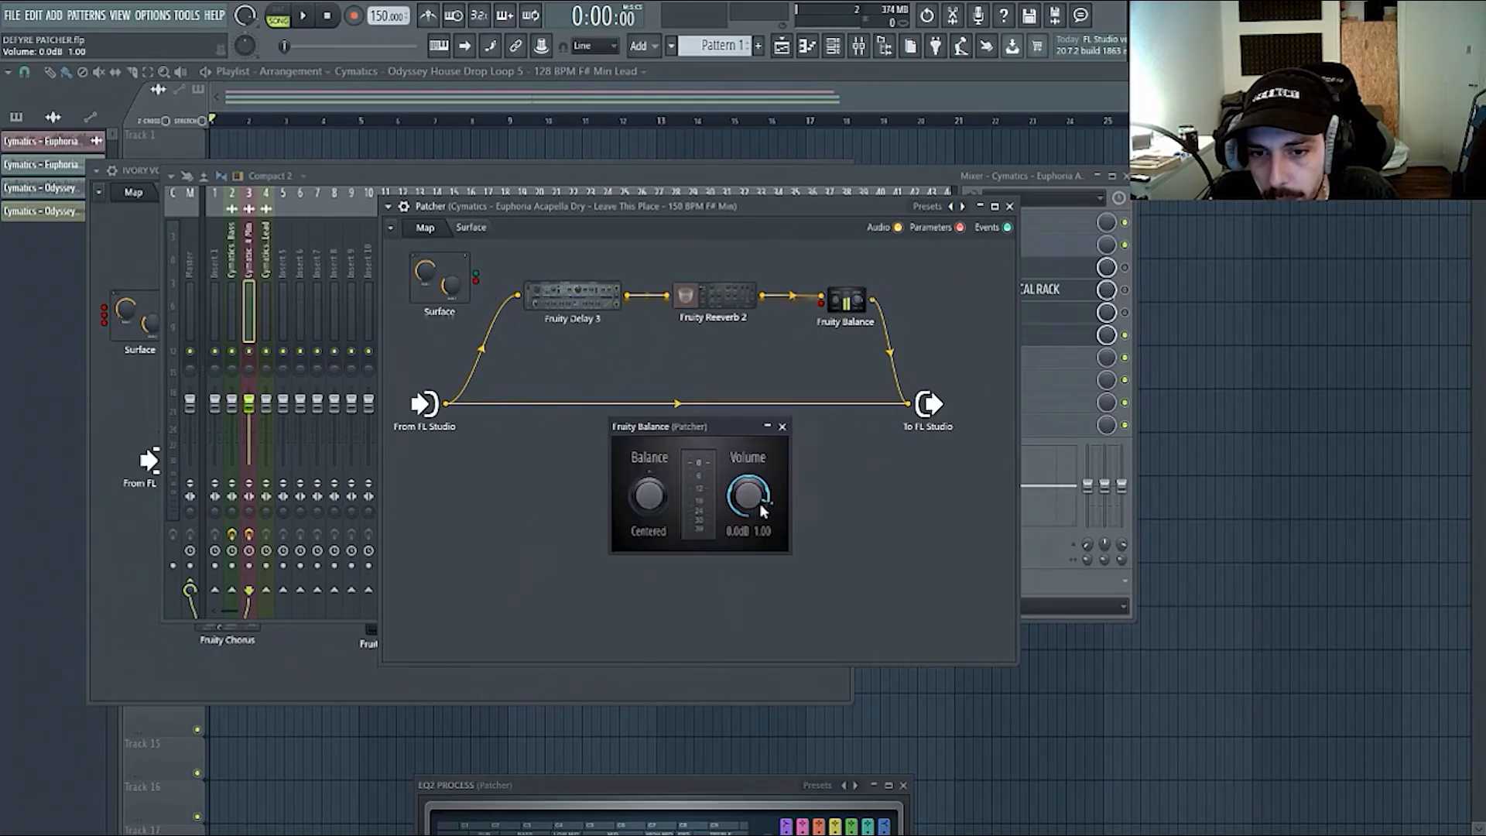
# - Connect the surface's DELAY/ REVERB LEVEL parameter to Fruity Balance's Volume input and lower the balance module below the reverb
pyautogui.moveTo(762, 509); pyautogui.dragTo(761, 509)
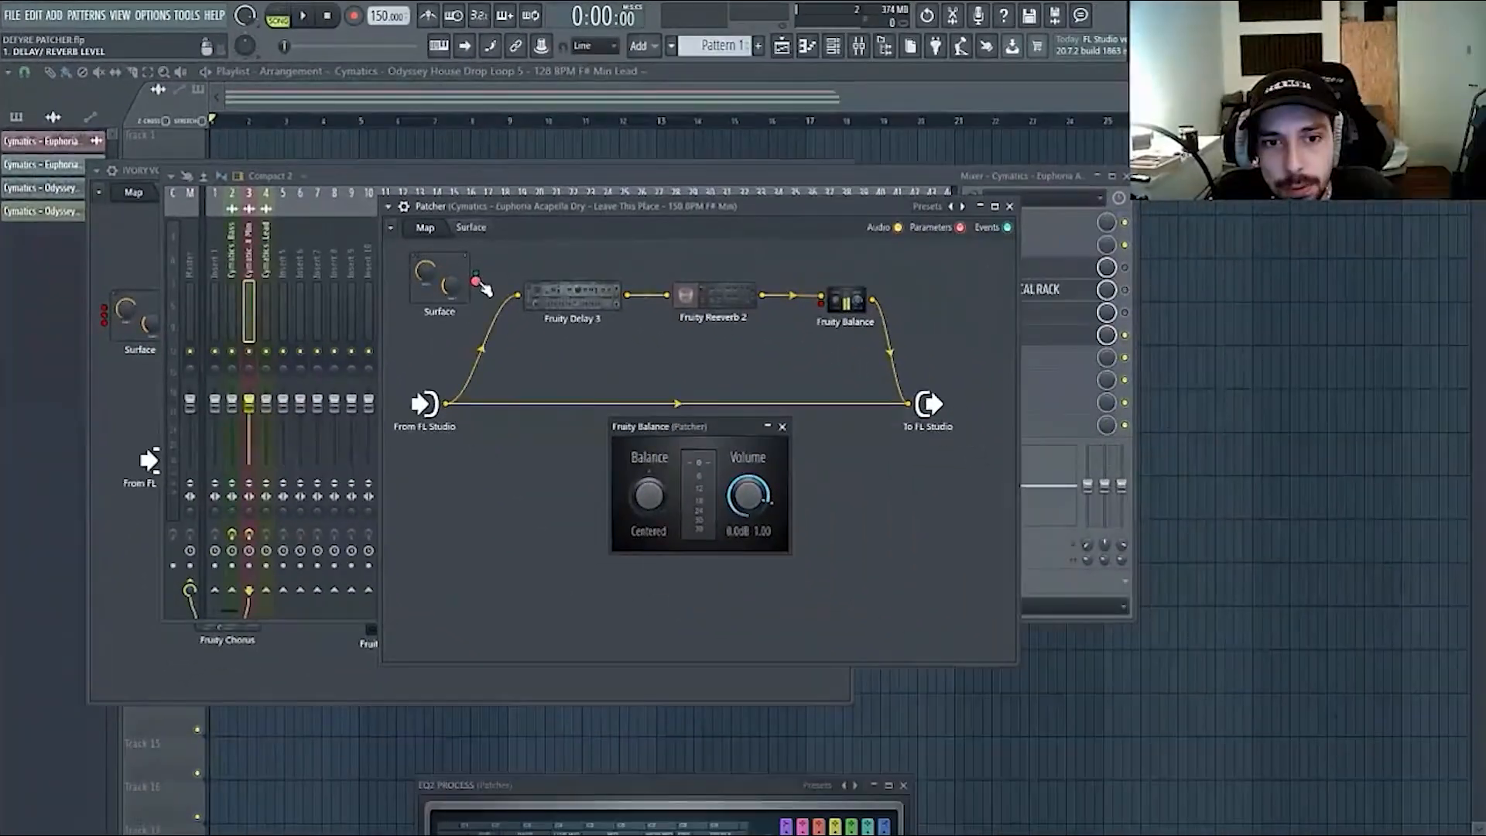
pyautogui.moveTo(484, 288); pyautogui.dragTo(820, 302)
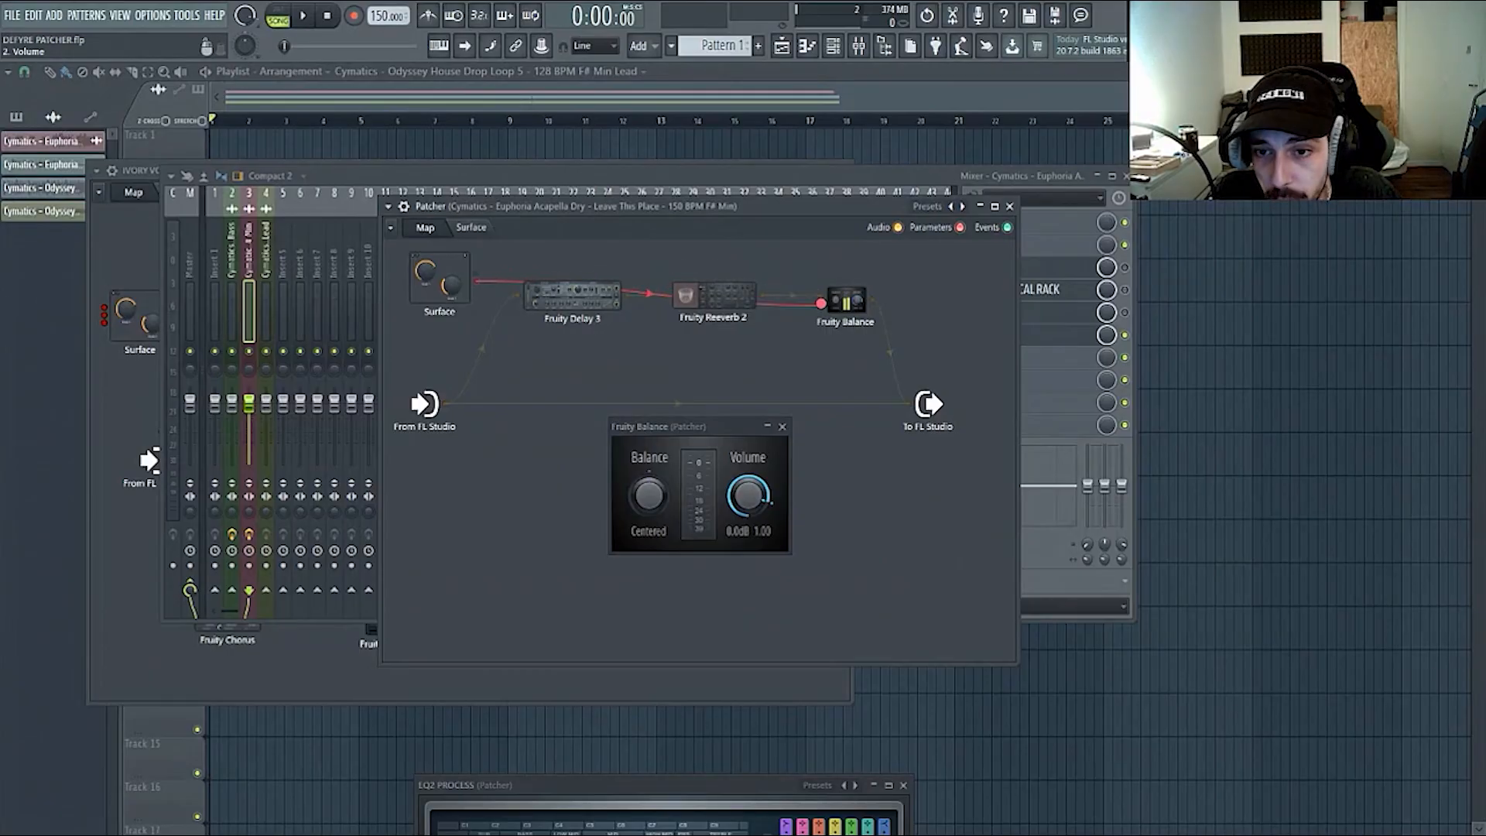
pyautogui.moveTo(844, 301); pyautogui.dragTo(844, 344)
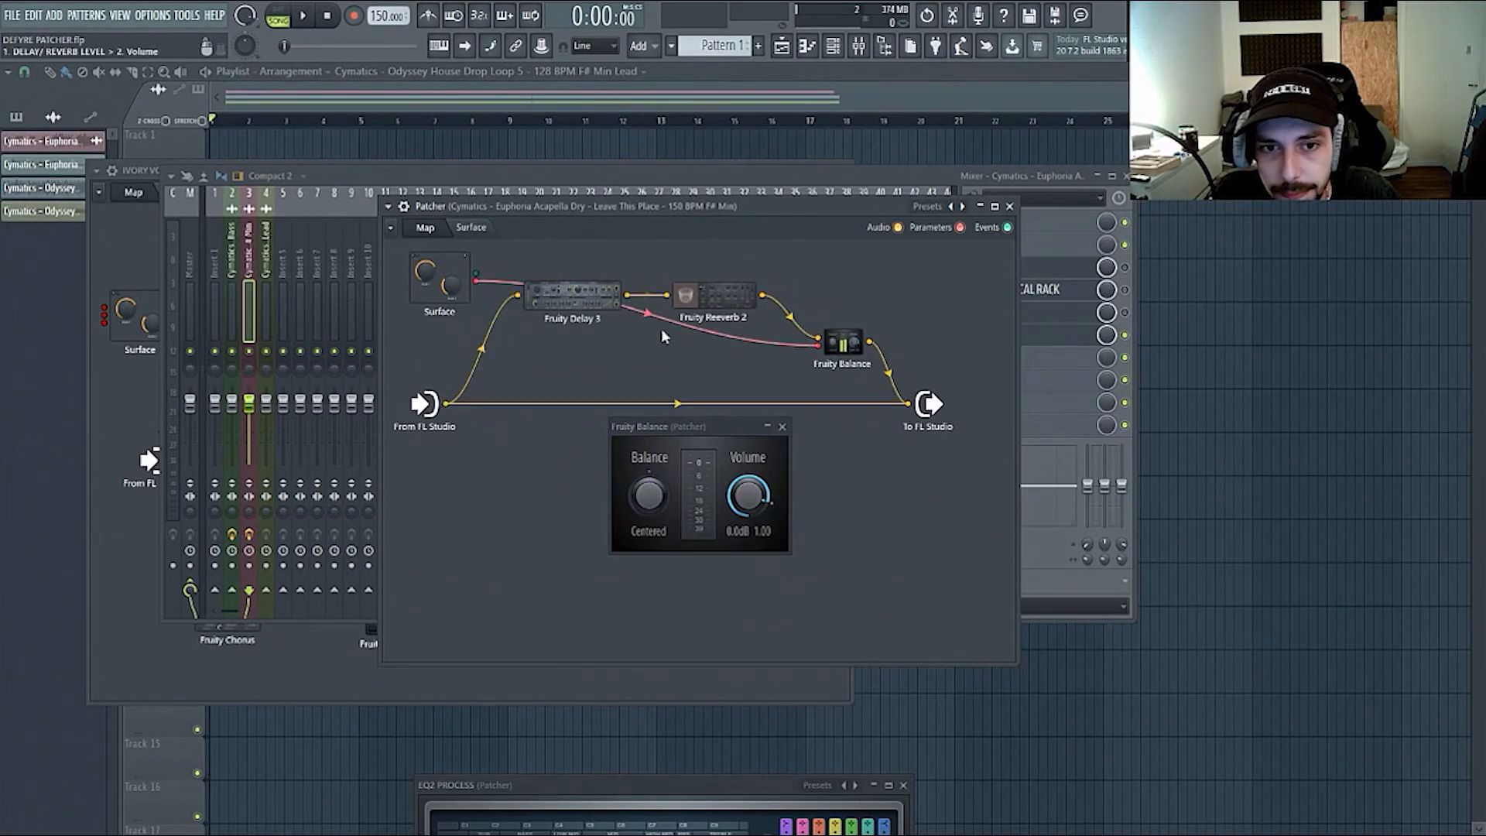
# - Test the DELAY/ REVERB LEVEL knob on the surface and turn it down to its minimum
pyautogui.click(472, 228)
pyautogui.moveTo(499, 272); pyautogui.dragTo(498, 348)
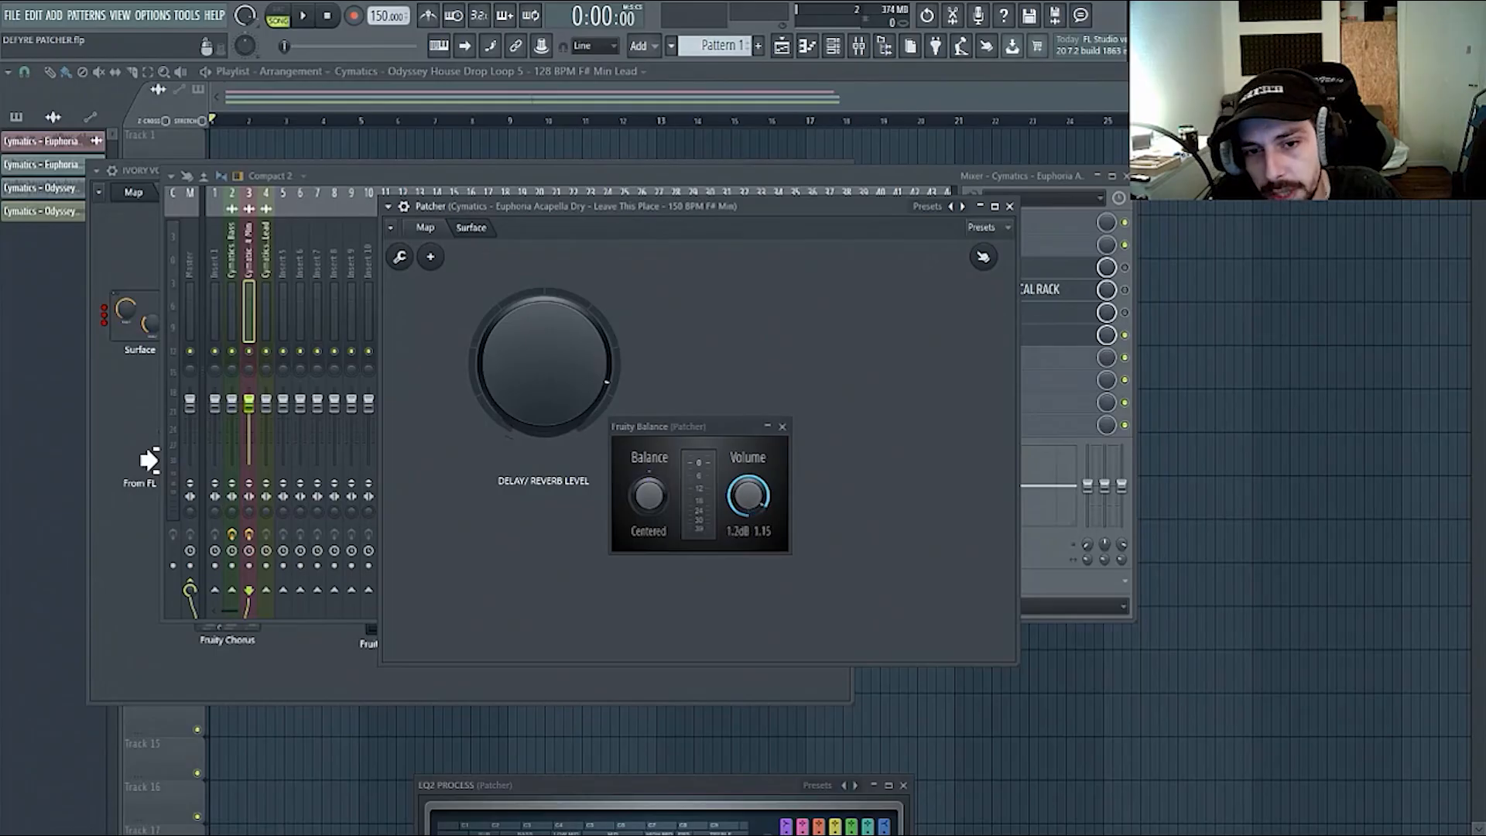
pyautogui.moveTo(545, 364); pyautogui.dragTo(545, 418)
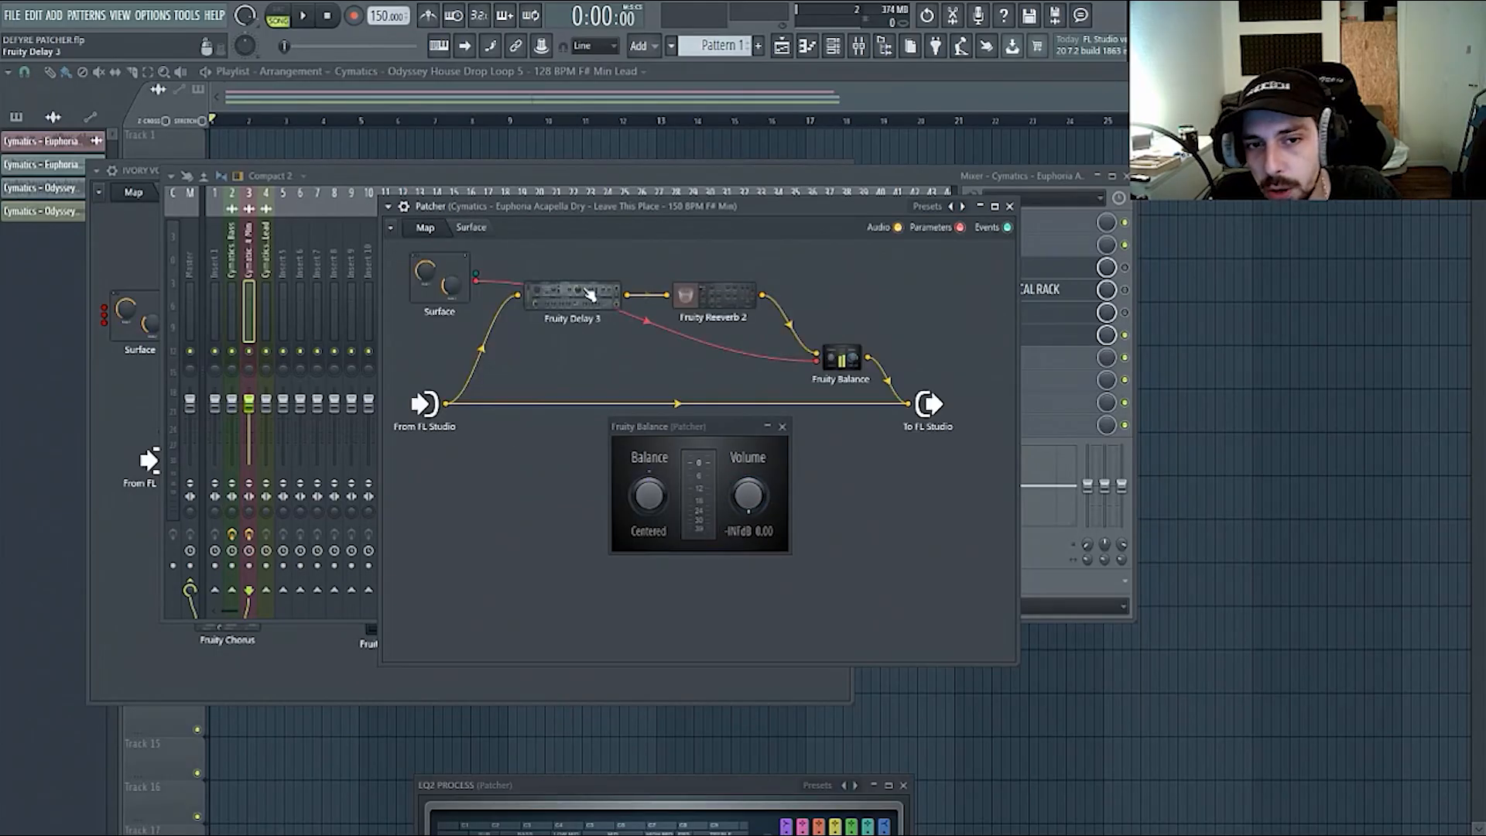
# - Add a Fruity X-Y Controller to the map, place it above the dry path and move Fruity Balance's window down
pyautogui.rightClick(876, 280)
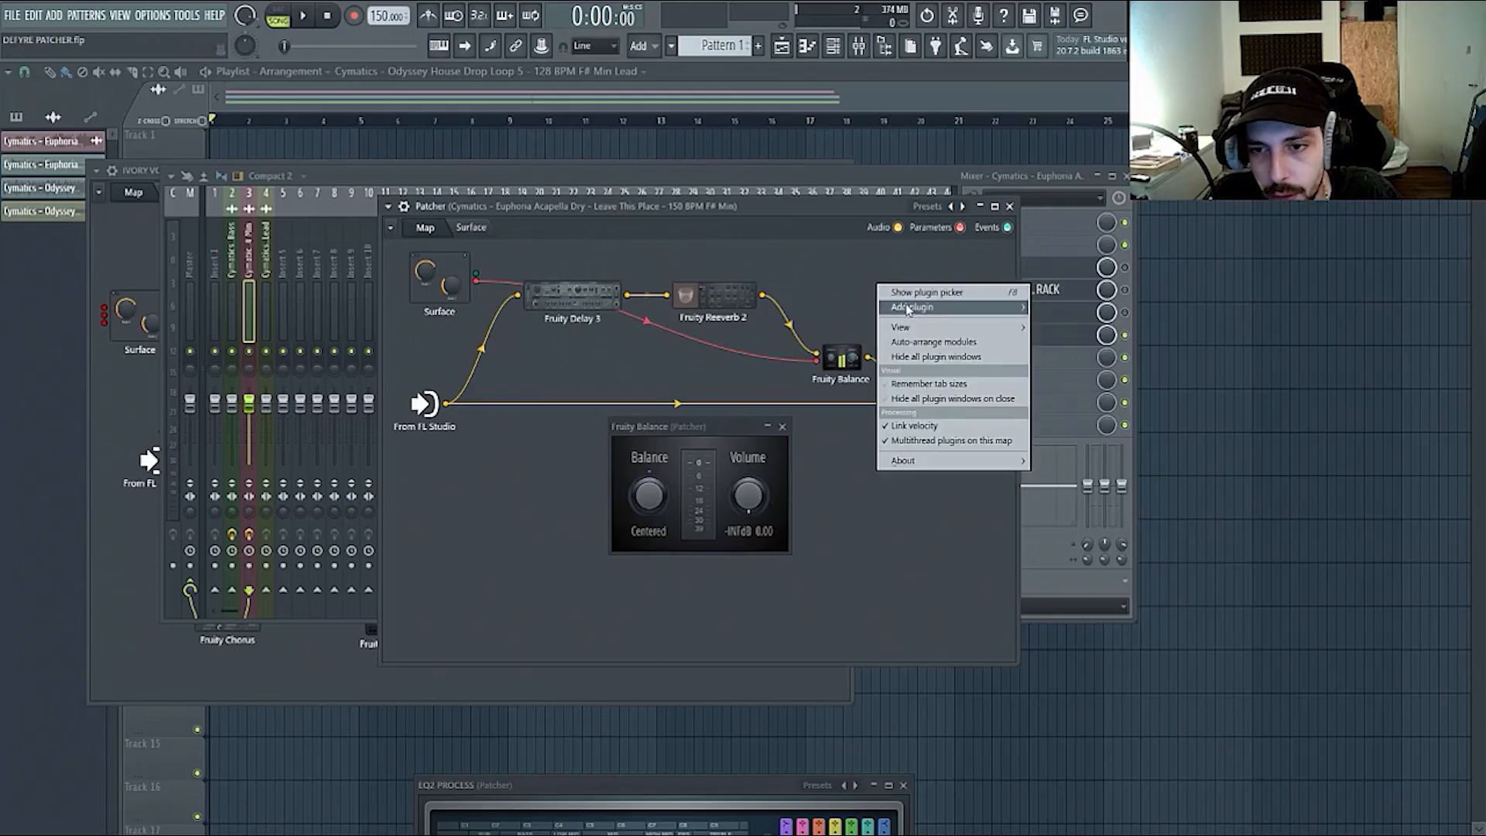
pyautogui.moveTo(914, 312)
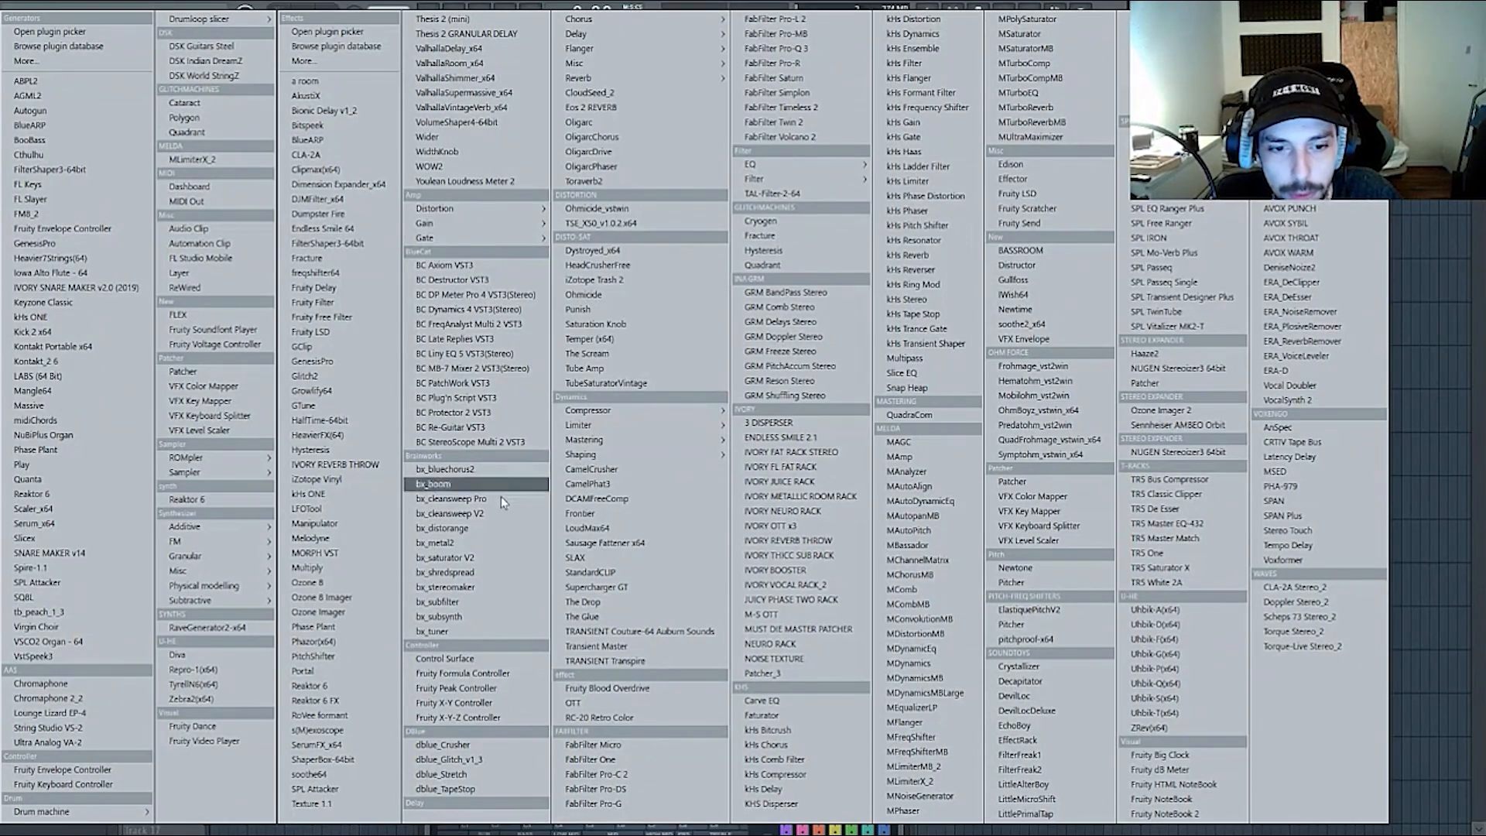
pyautogui.click(499, 709)
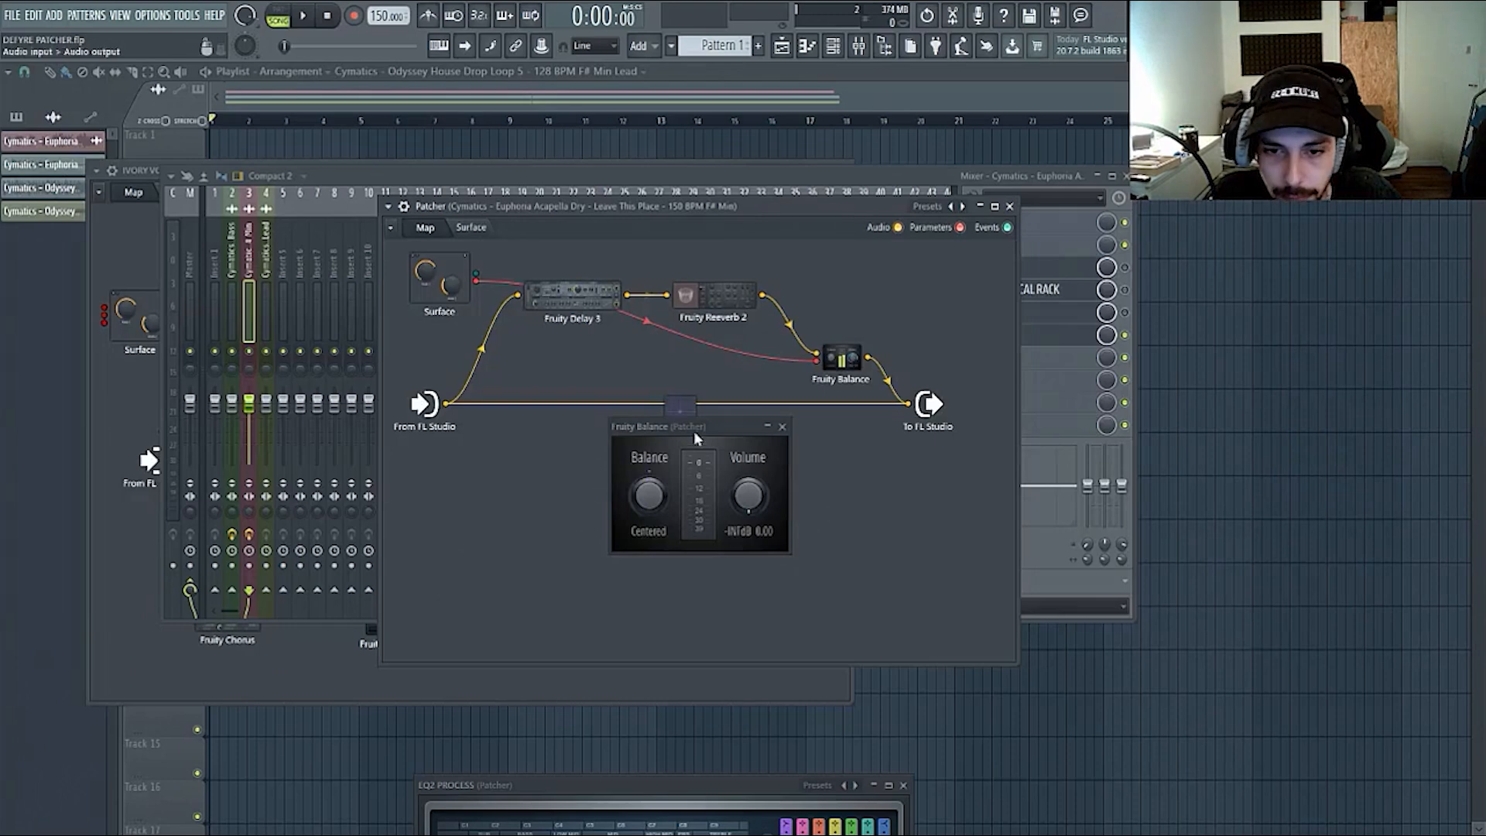
pyautogui.moveTo(694, 431); pyautogui.dragTo(633, 611)
pyautogui.moveTo(650, 381); pyautogui.dragTo(629, 389)
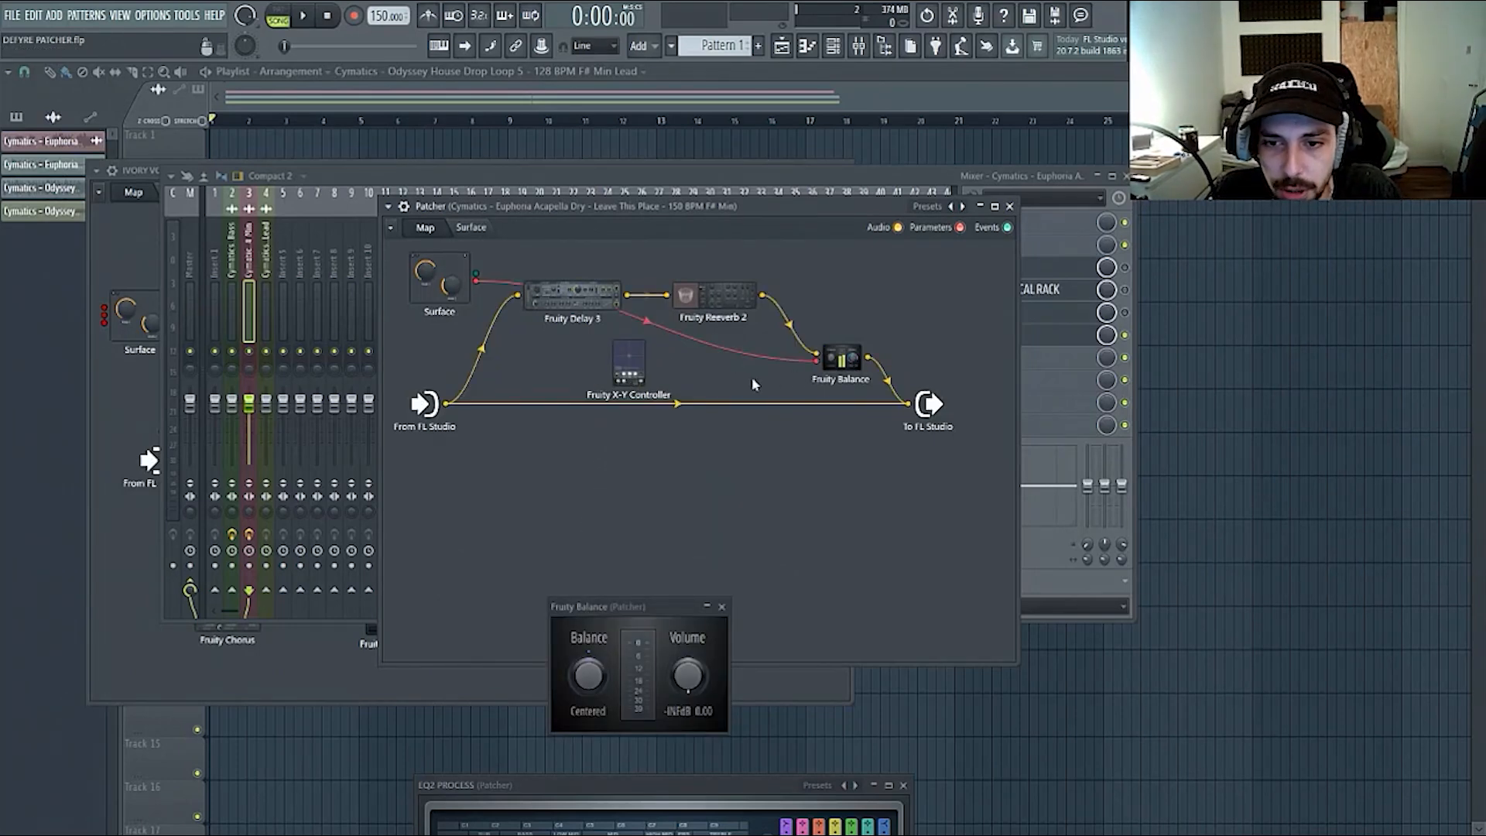
# - Open the Fruity X-Y Controller's window and position it below the delay and reverb modules
pyautogui.click(623, 375)
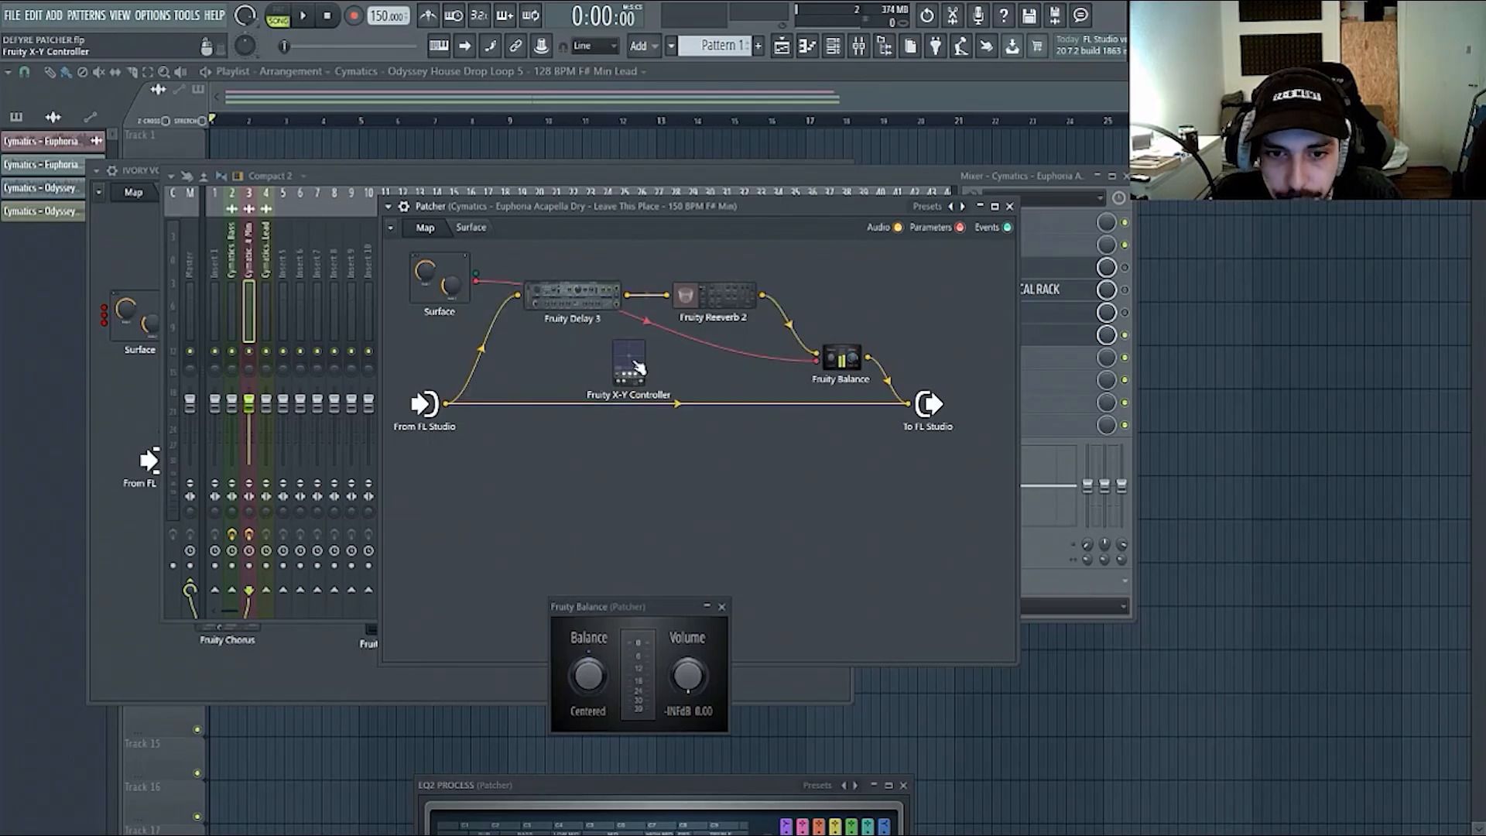
pyautogui.doubleClick(639, 367)
pyautogui.moveTo(715, 284); pyautogui.dragTo(683, 350)
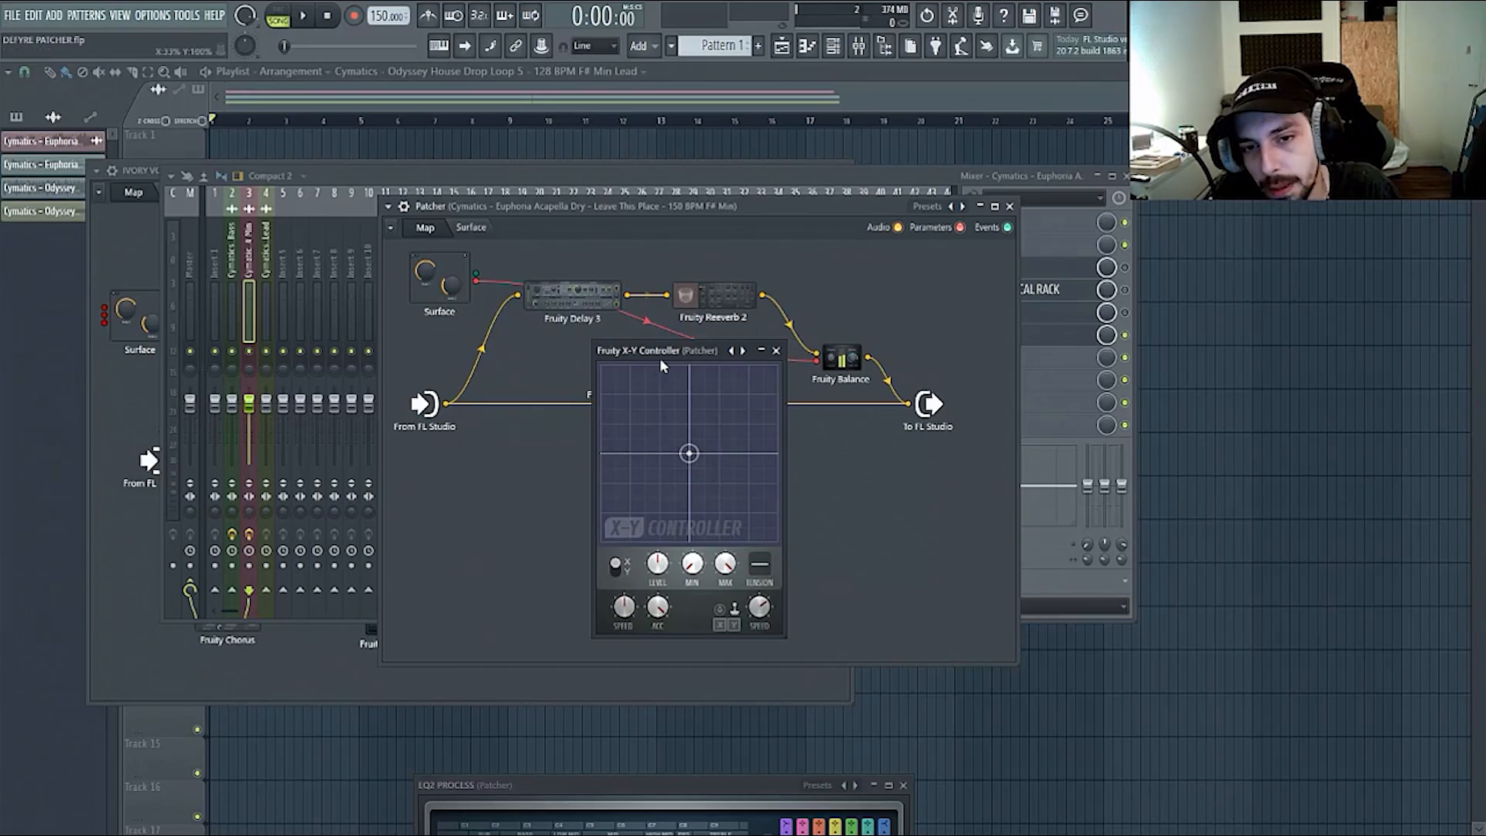
# - Try out the Fruity X-Y Controller's X Level, Min and Max knobs to see how they limit the pad's horizontal position
pyautogui.moveTo(660, 358); pyautogui.dragTo(629, 363)
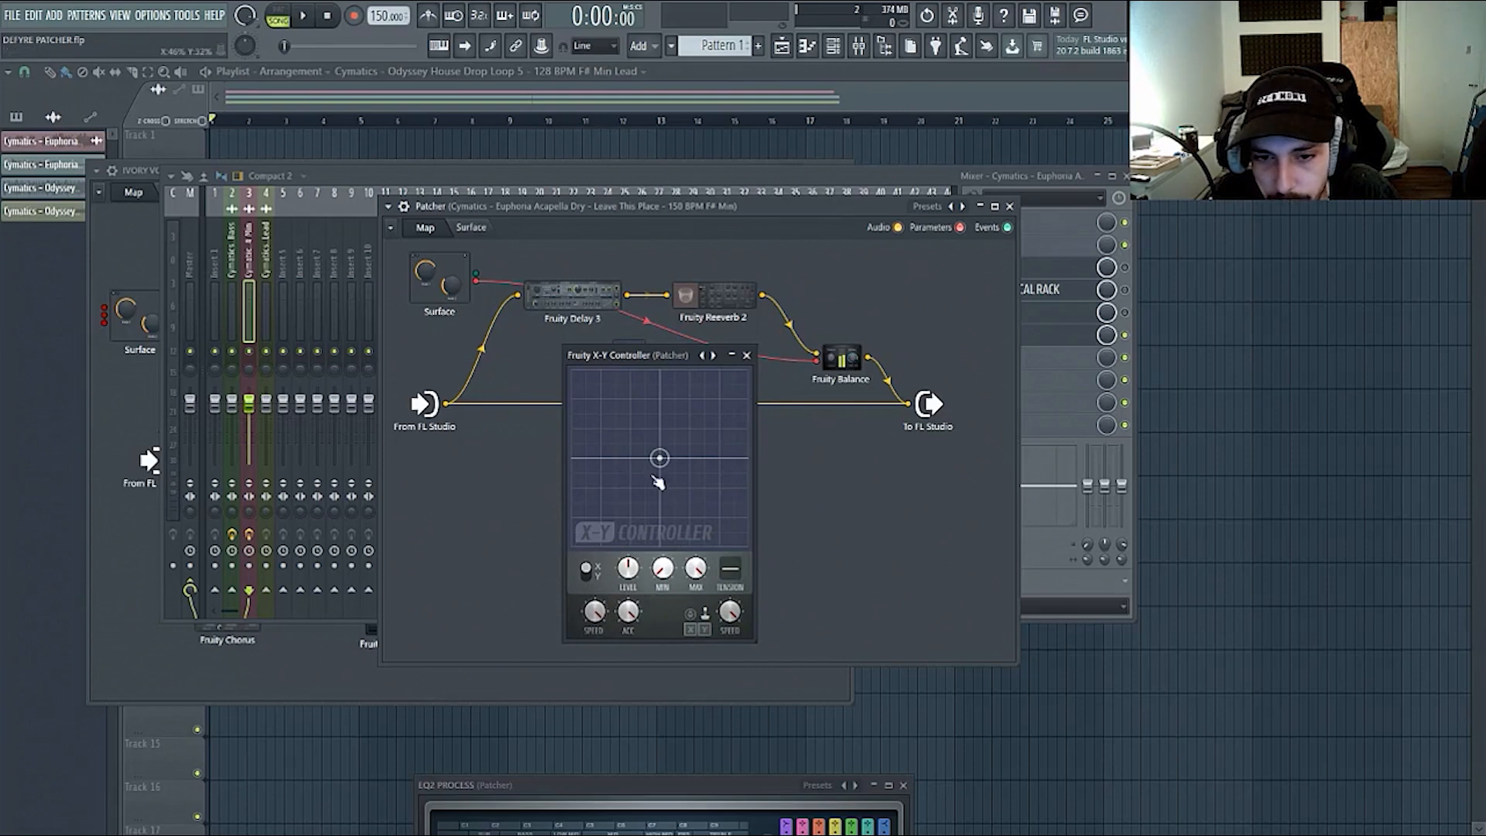
pyautogui.moveTo(661, 465)
pyautogui.mouseDown()
pyautogui.moveTo(596, 455)
pyautogui.moveTo(662, 460)
pyautogui.mouseUp()
pyautogui.moveTo(597, 614); pyautogui.dragTo(598, 644)
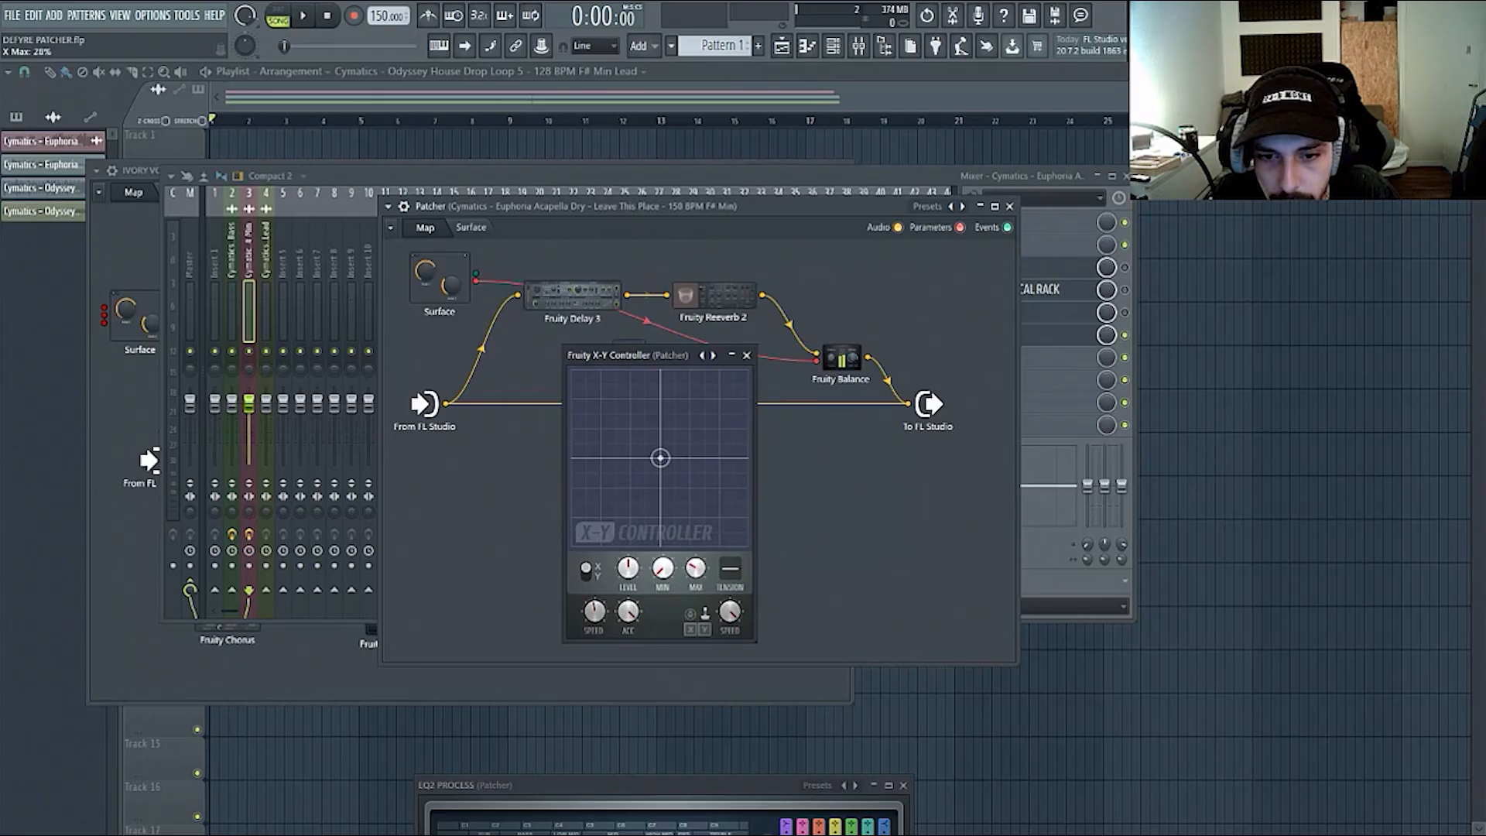
pyautogui.moveTo(628, 569)
pyautogui.mouseDown()
pyautogui.moveTo(628, 589)
pyautogui.moveTo(631, 570)
pyautogui.mouseUp()
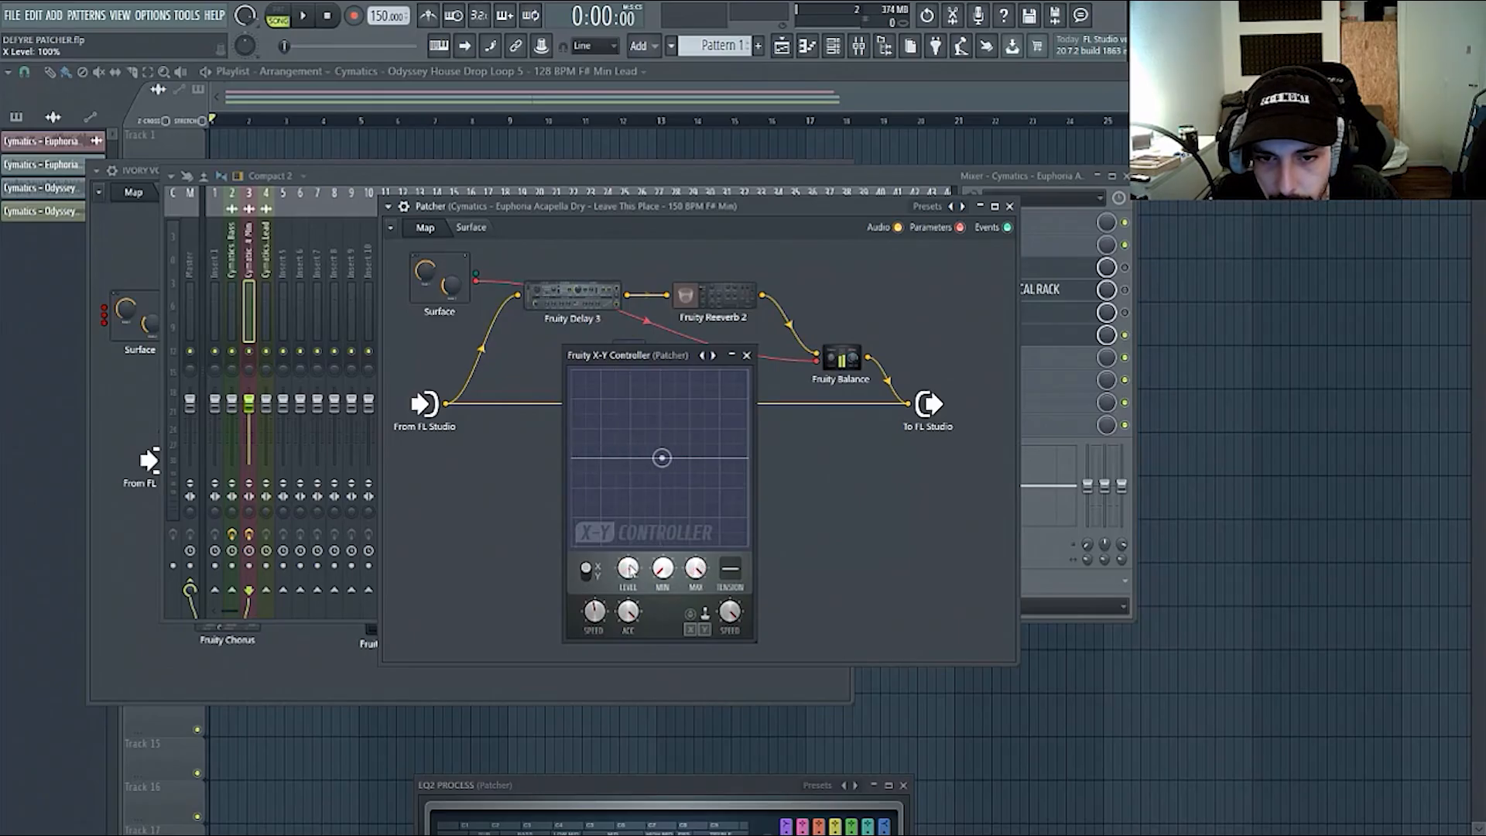
pyautogui.moveTo(631, 570); pyautogui.dragTo(631, 584)
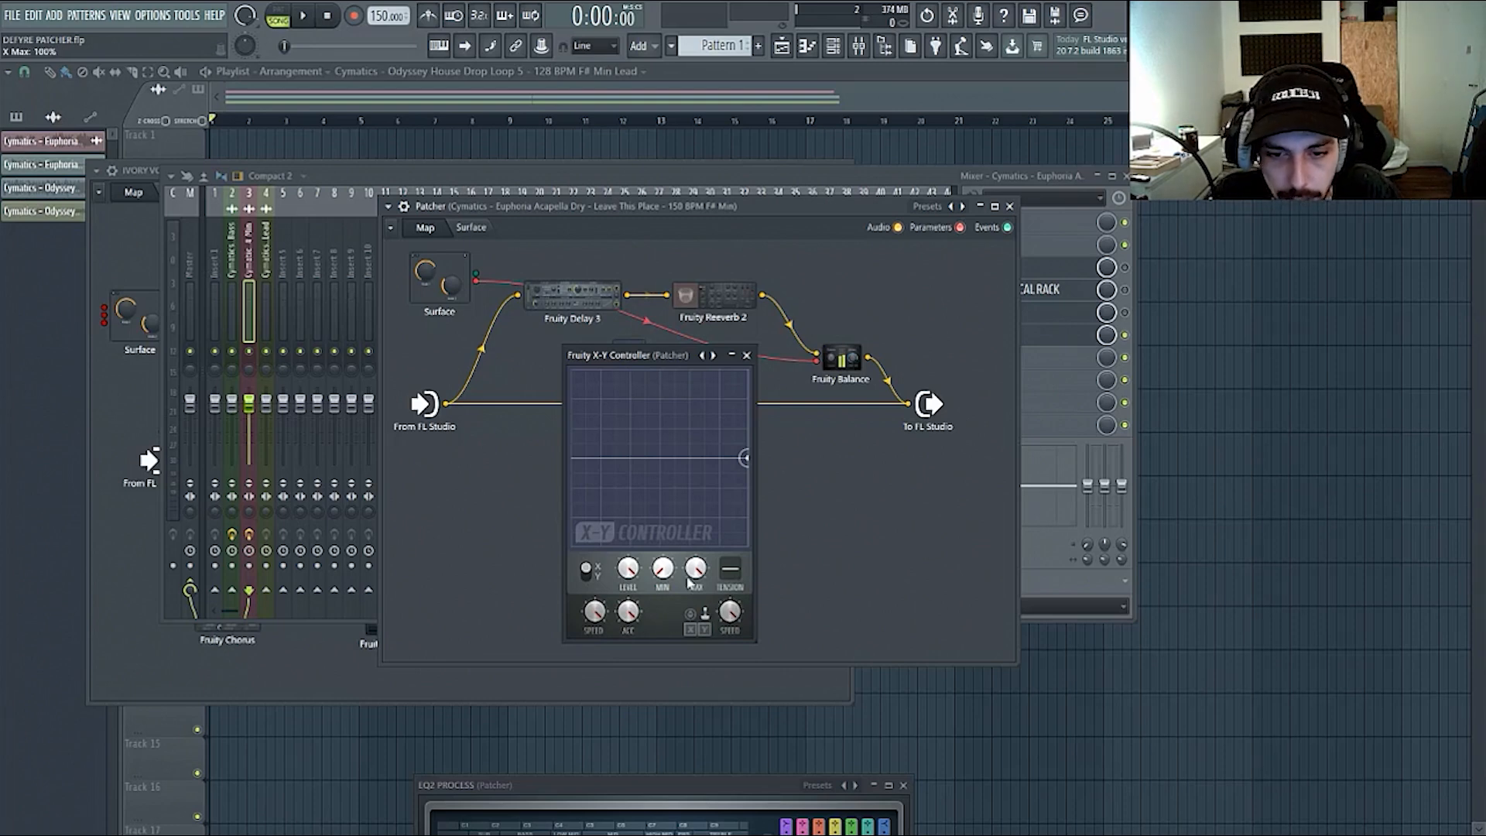
pyautogui.moveTo(629, 569)
pyautogui.mouseDown()
pyautogui.moveTo(628, 610)
pyautogui.moveTo(629, 561)
pyautogui.moveTo(626, 588)
pyautogui.mouseUp()
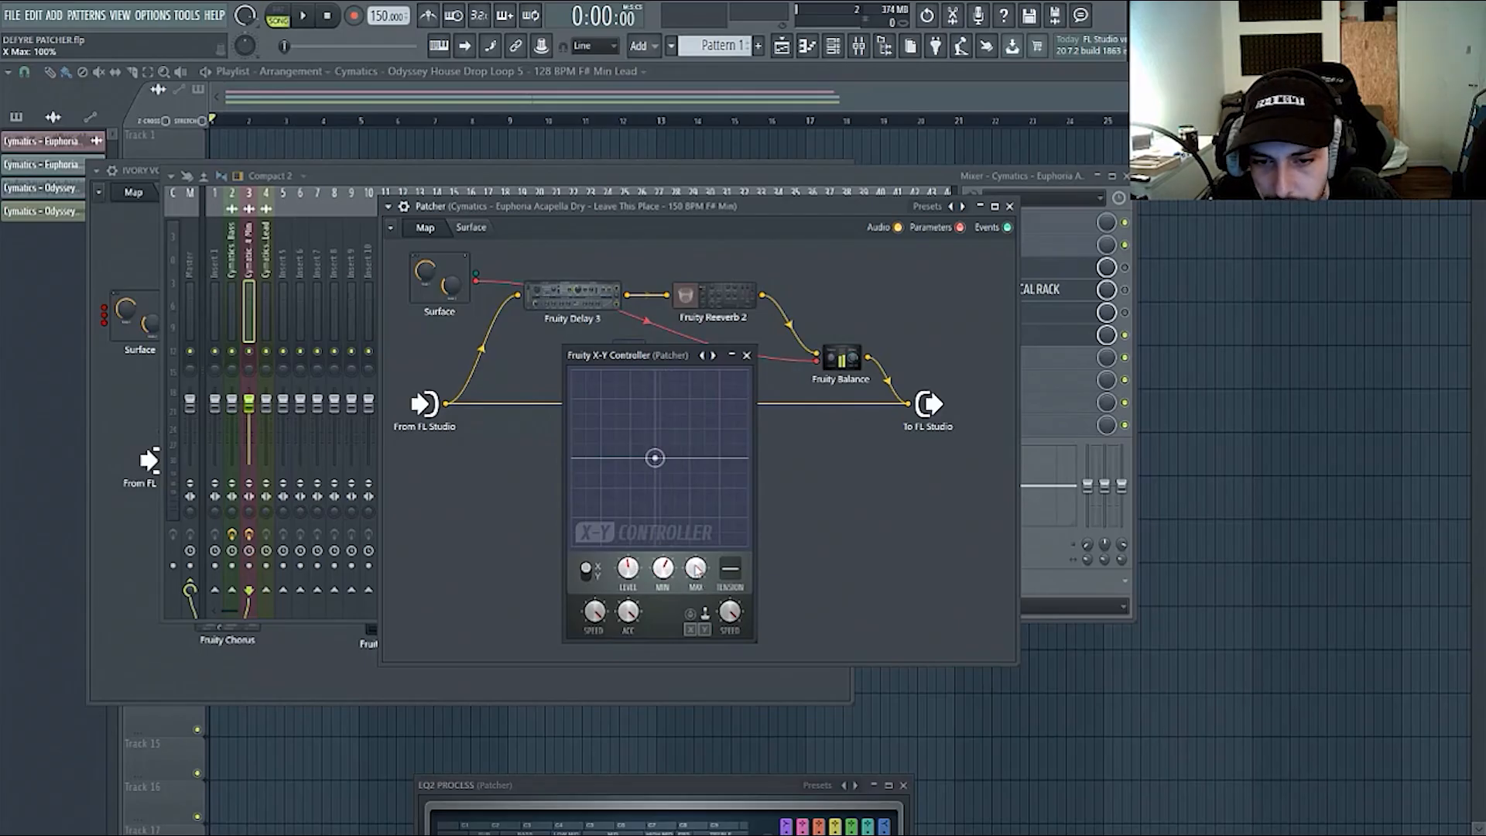
# - Close the Fruity X-Y Controller's window and examine the Volume knob of Fruity Balance
pyautogui.click(747, 355)
pyautogui.click(841, 358)
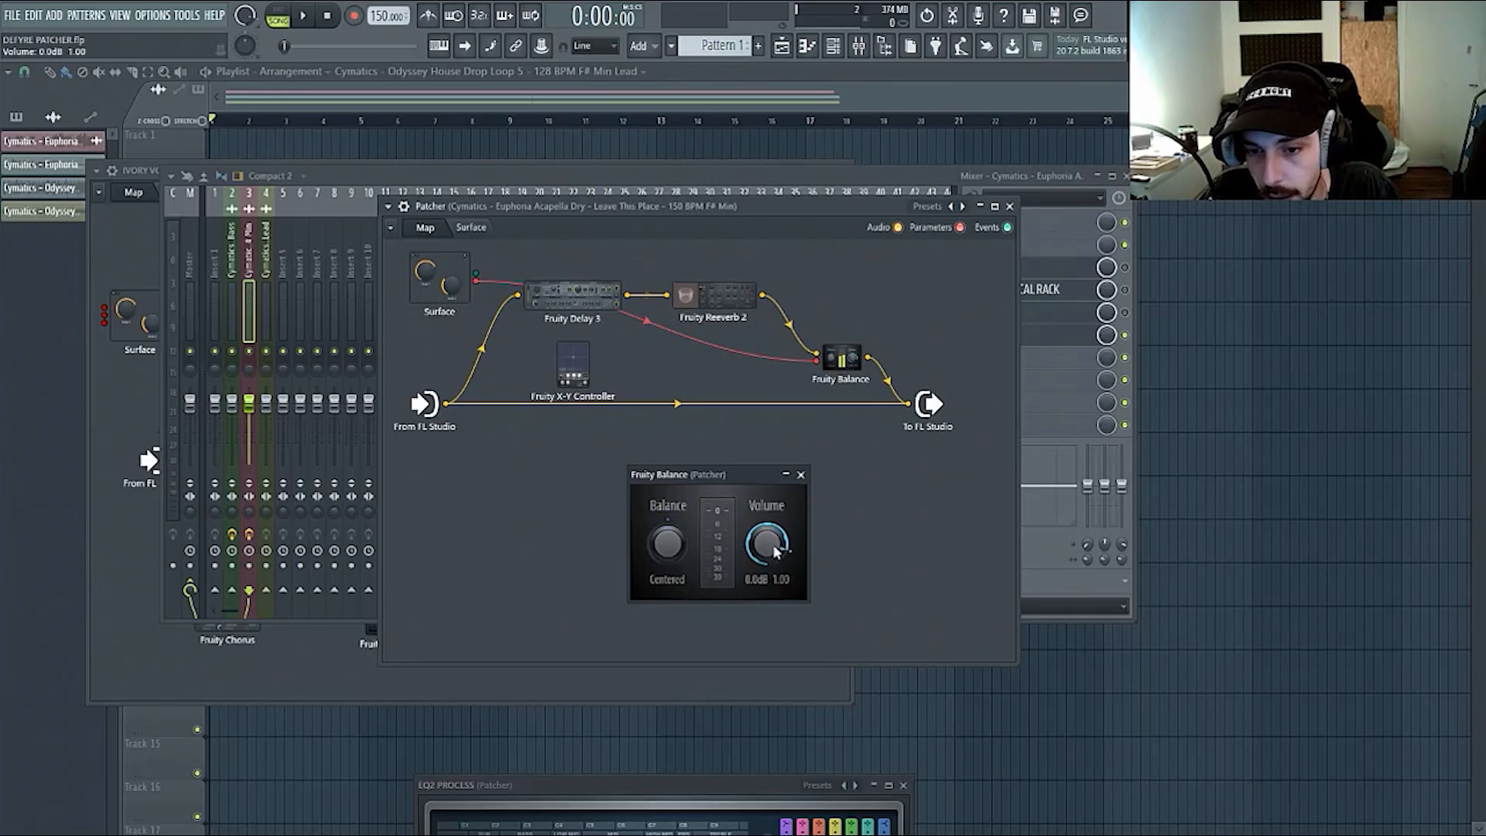
pyautogui.moveTo(776, 551); pyautogui.dragTo(776, 541)
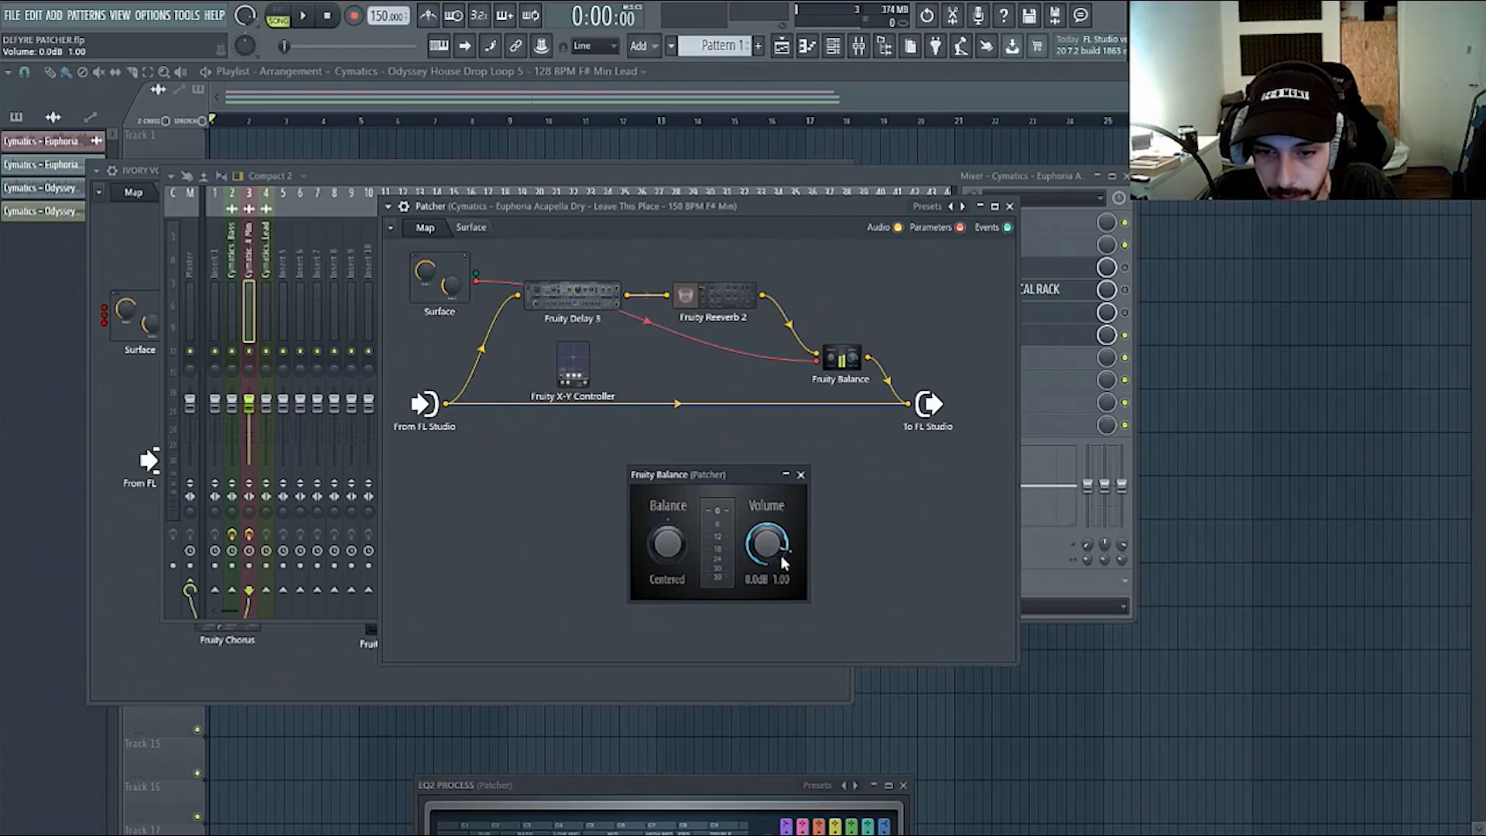
# - Reroute the surface's level parameter from Fruity Balance's Volume input to the Fruity X-Y Controller's X Level input
pyautogui.moveTo(576, 376); pyautogui.dragTo(599, 364)
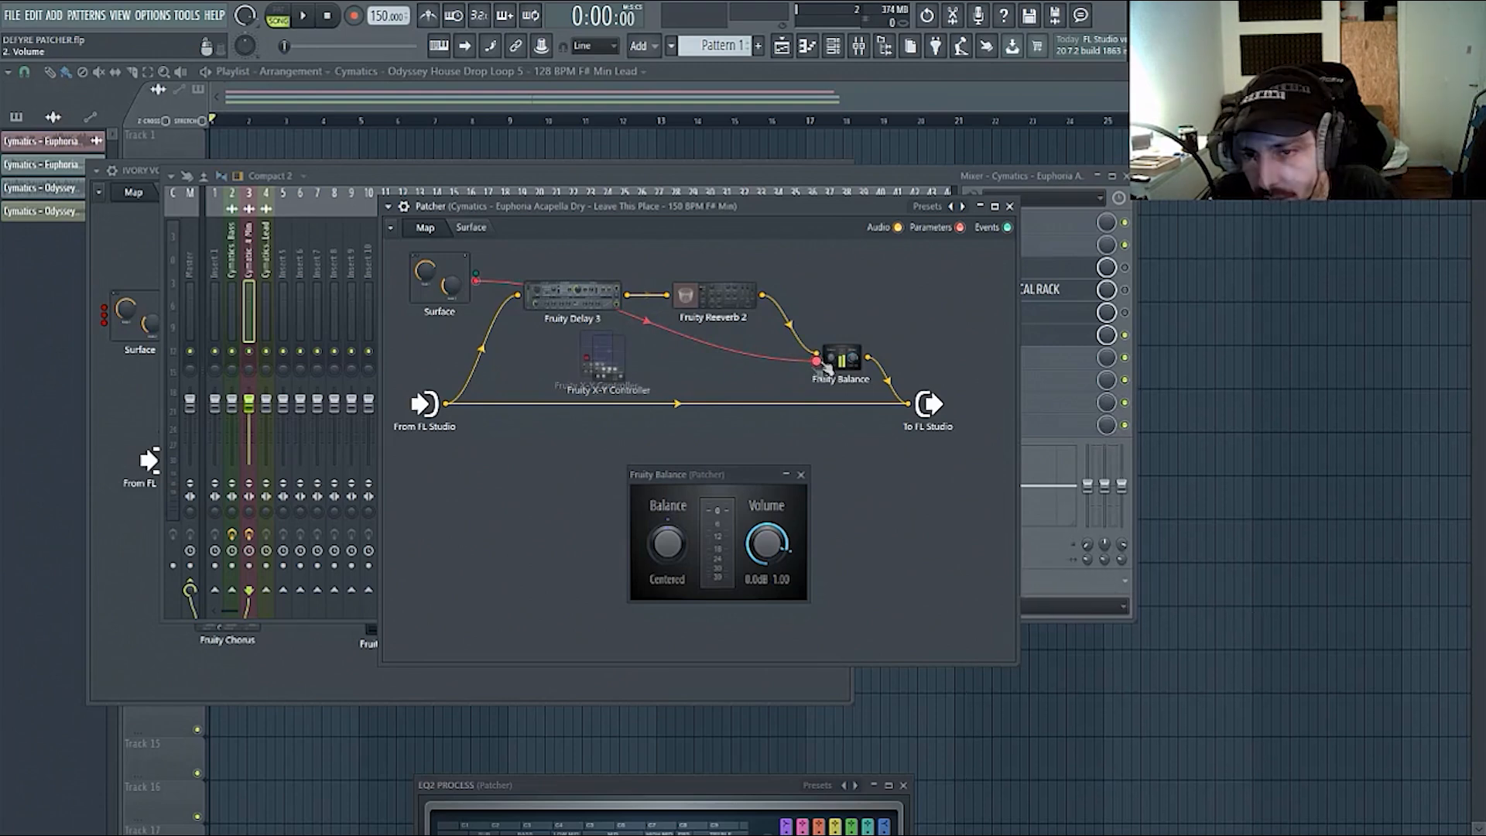
pyautogui.moveTo(819, 364); pyautogui.dragTo(586, 358)
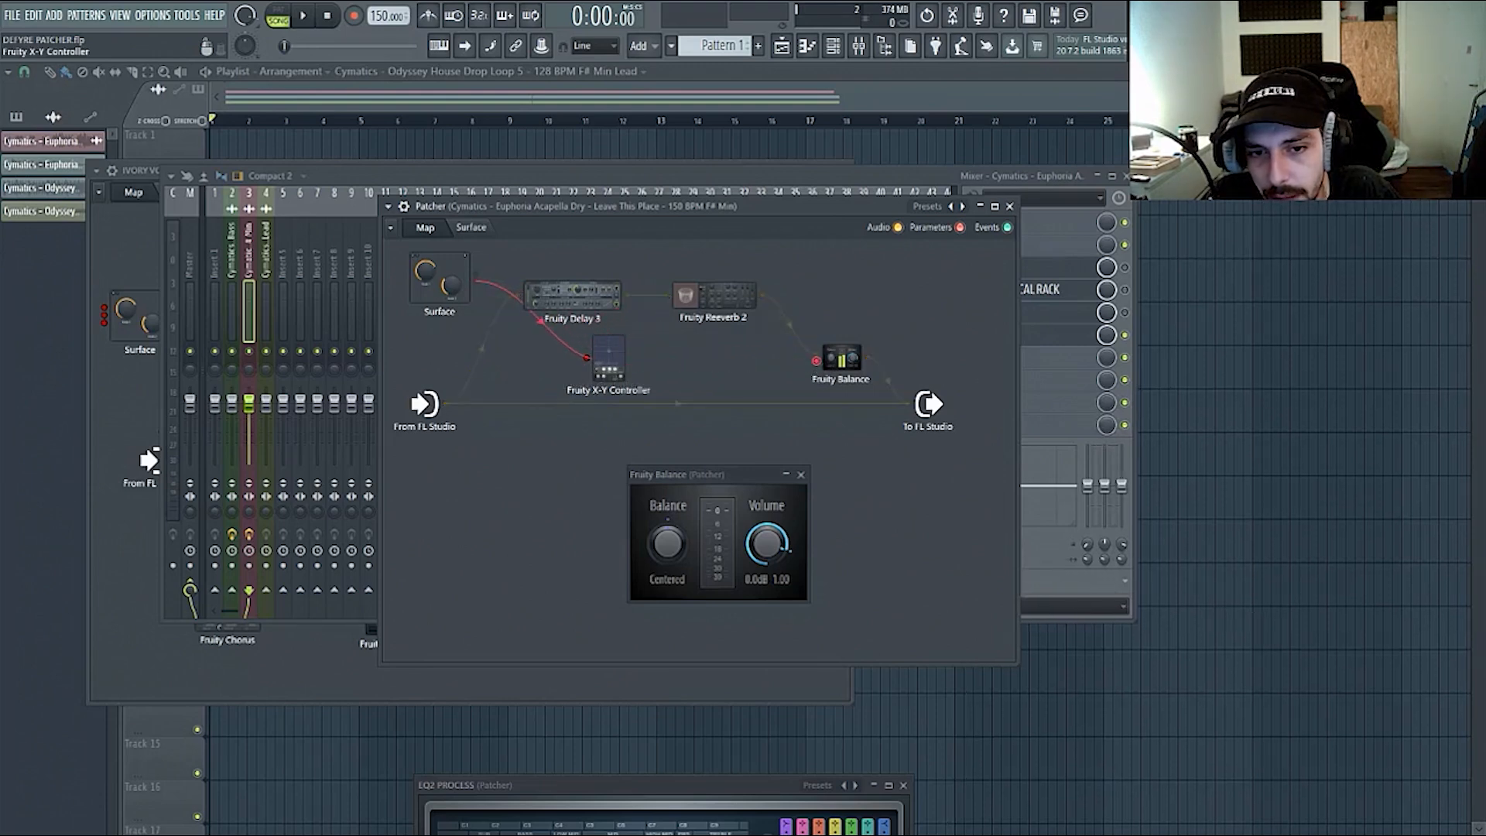
pyautogui.click(590, 358)
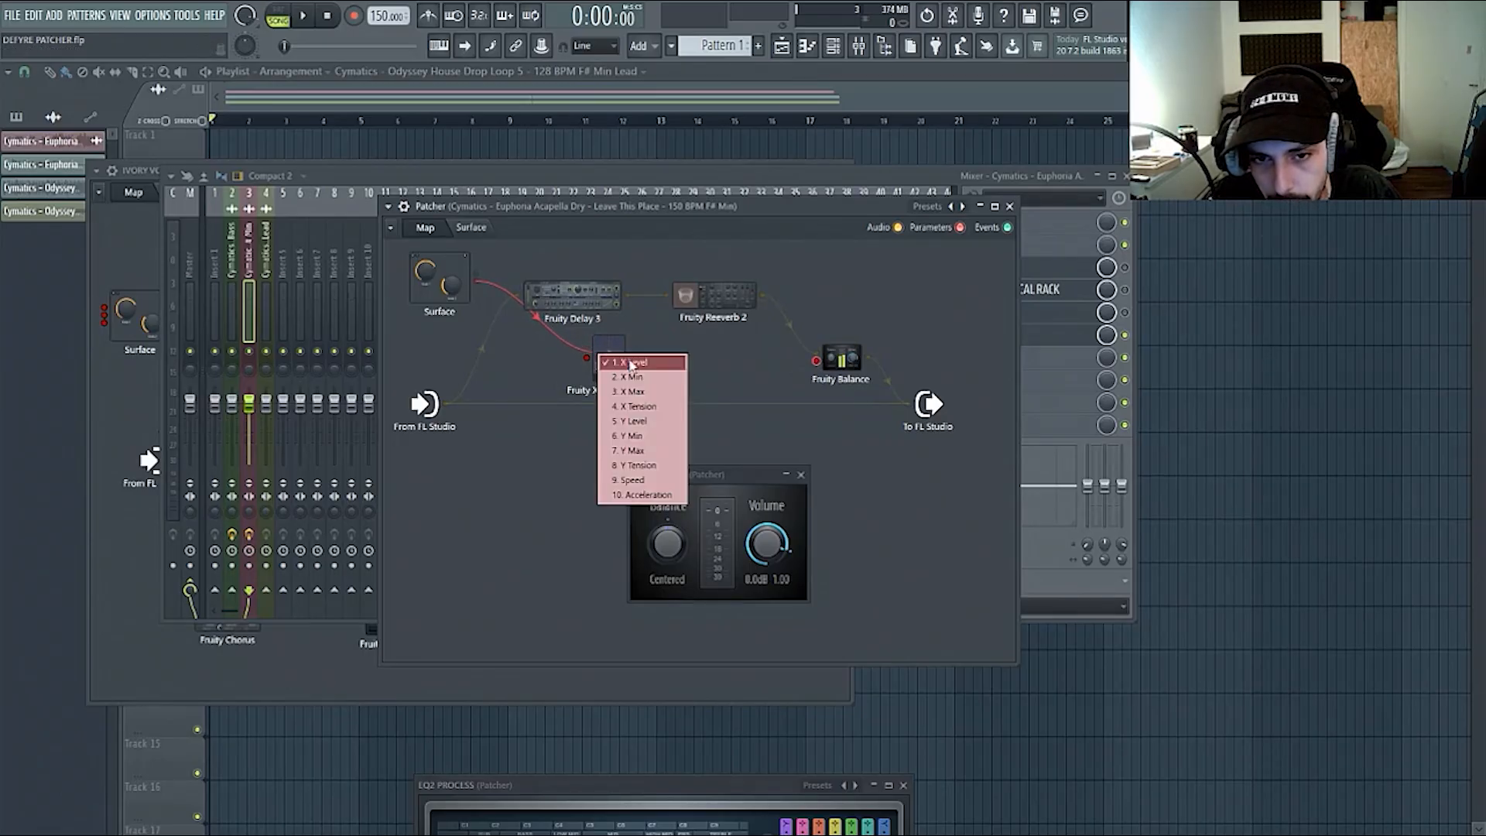
pyautogui.click(637, 364)
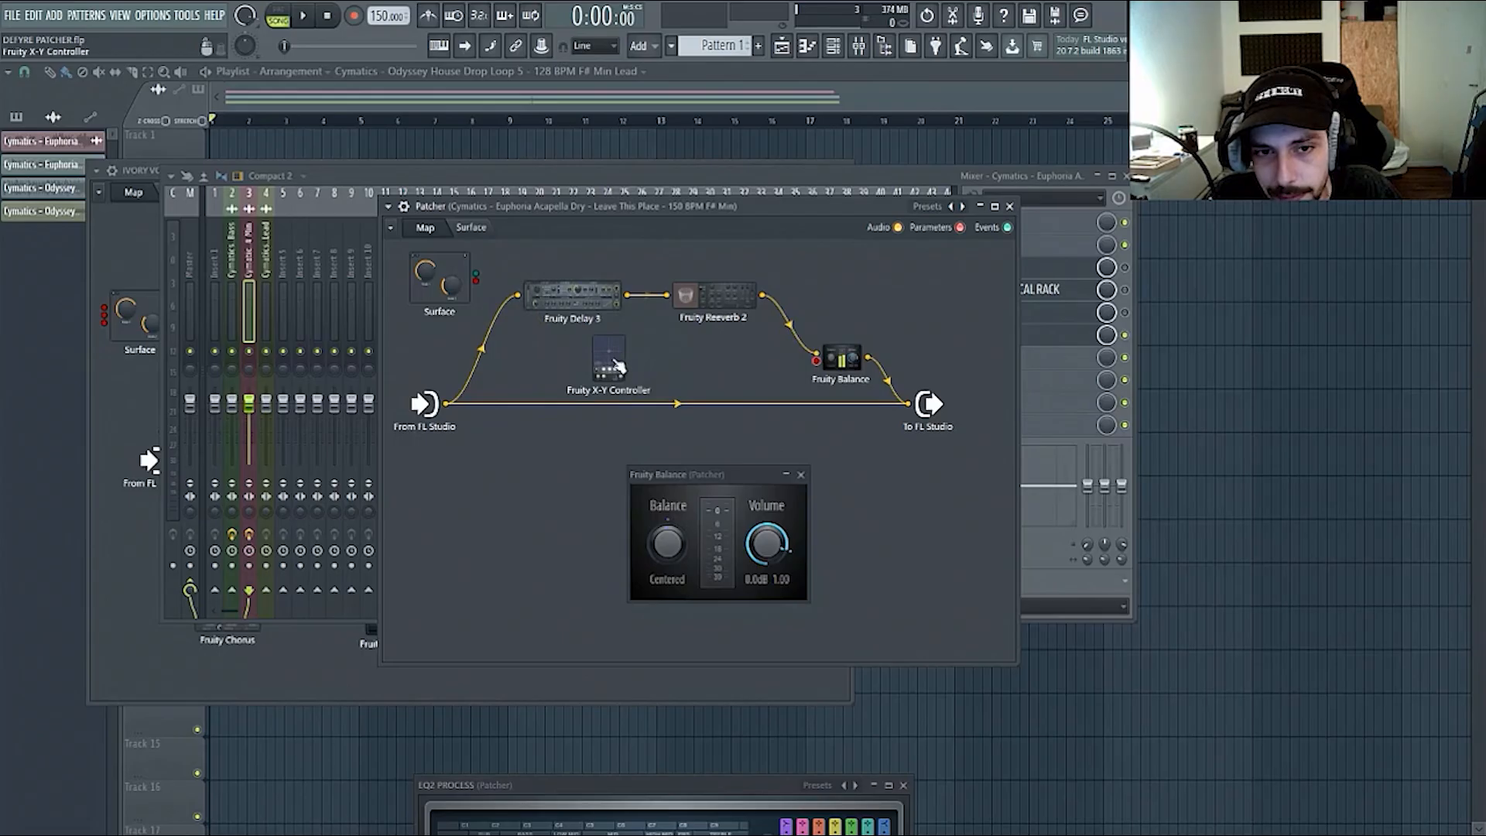
pyautogui.moveTo(608, 366); pyautogui.dragTo(605, 361)
pyautogui.click(622, 372)
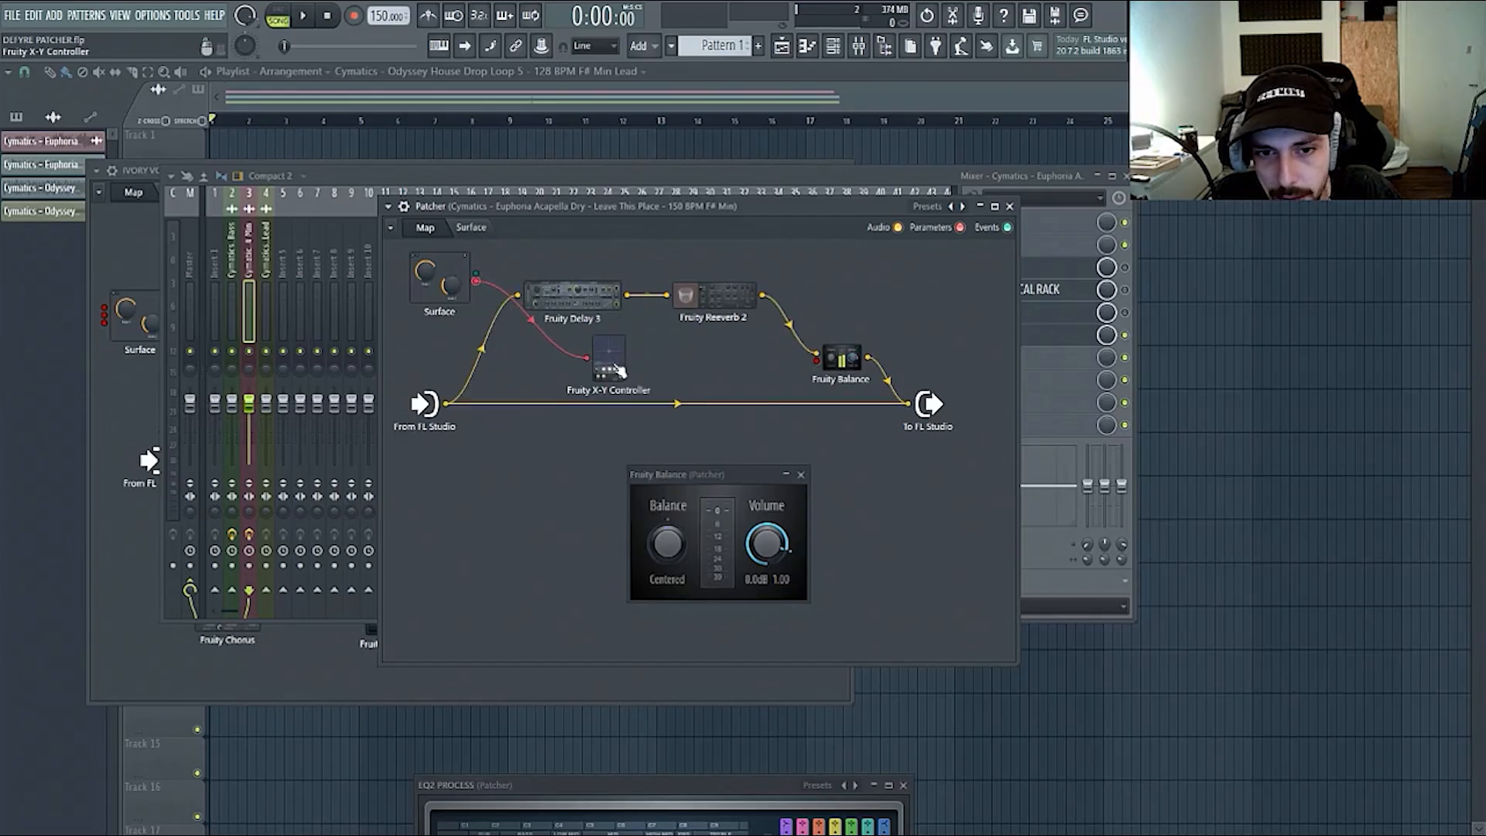
# - Open the Fruity X-Y Controller's window, turn its X Level down to the minimum and move the window lower
pyautogui.click(612, 360)
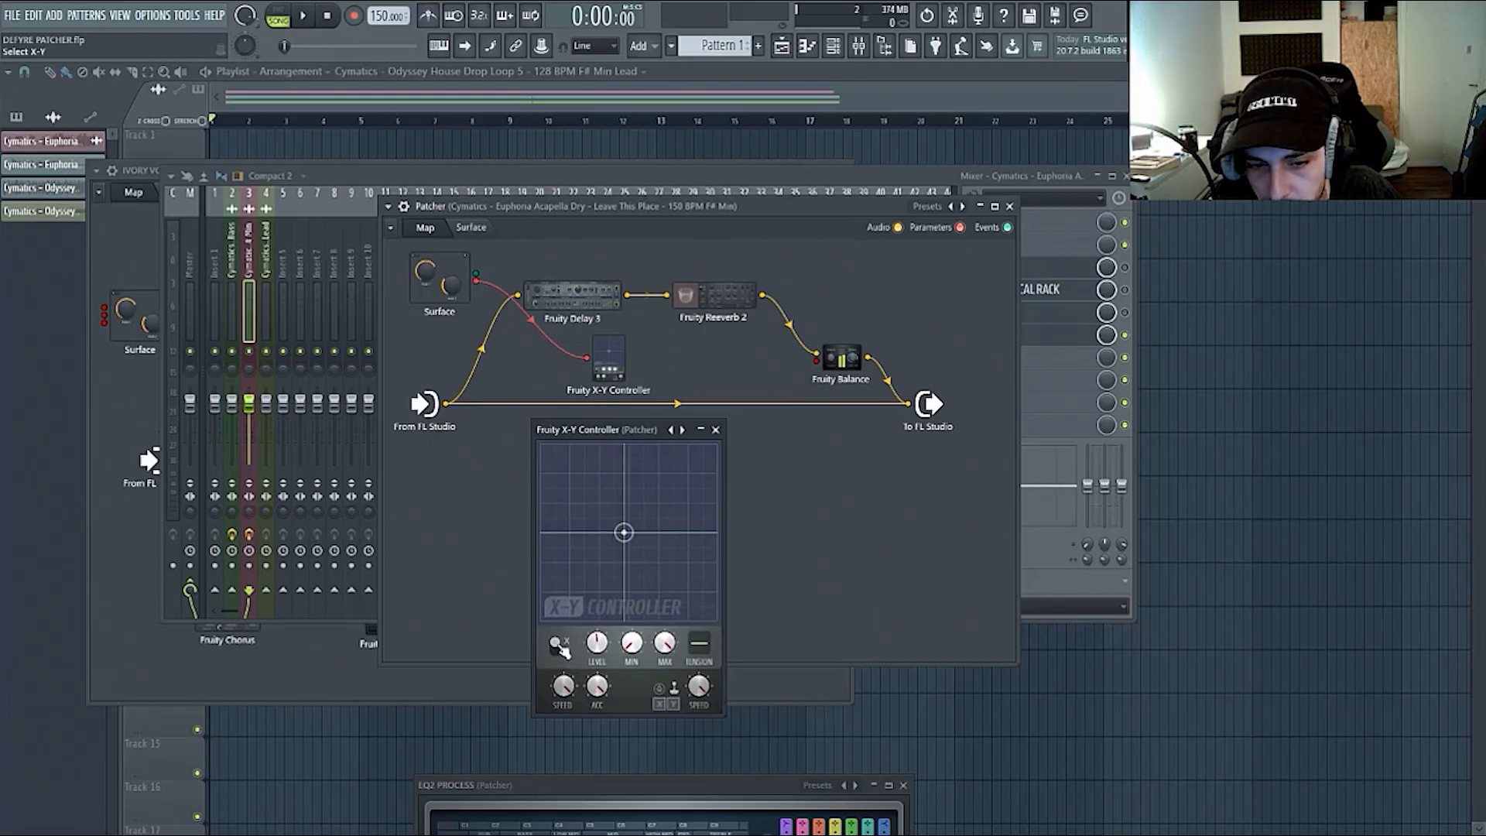
pyautogui.moveTo(597, 642); pyautogui.dragTo(597, 677)
pyautogui.moveTo(617, 424); pyautogui.dragTo(620, 453)
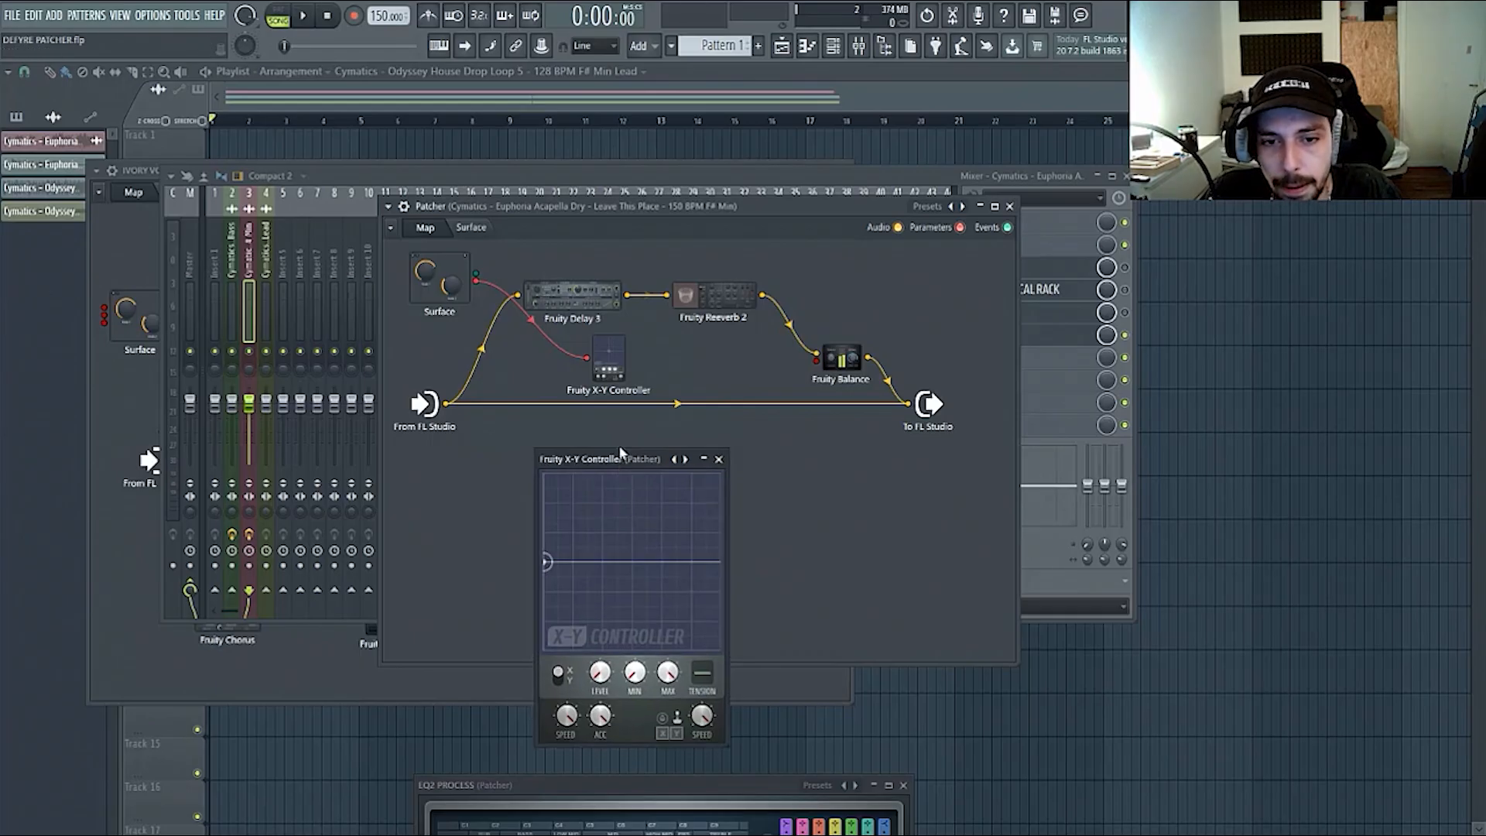
# - Activate the Fruity X-Y Controller's X output, connect it to Fruity Balance's Volume input, and reposition the controller's module and window
pyautogui.rightClick(611, 354)
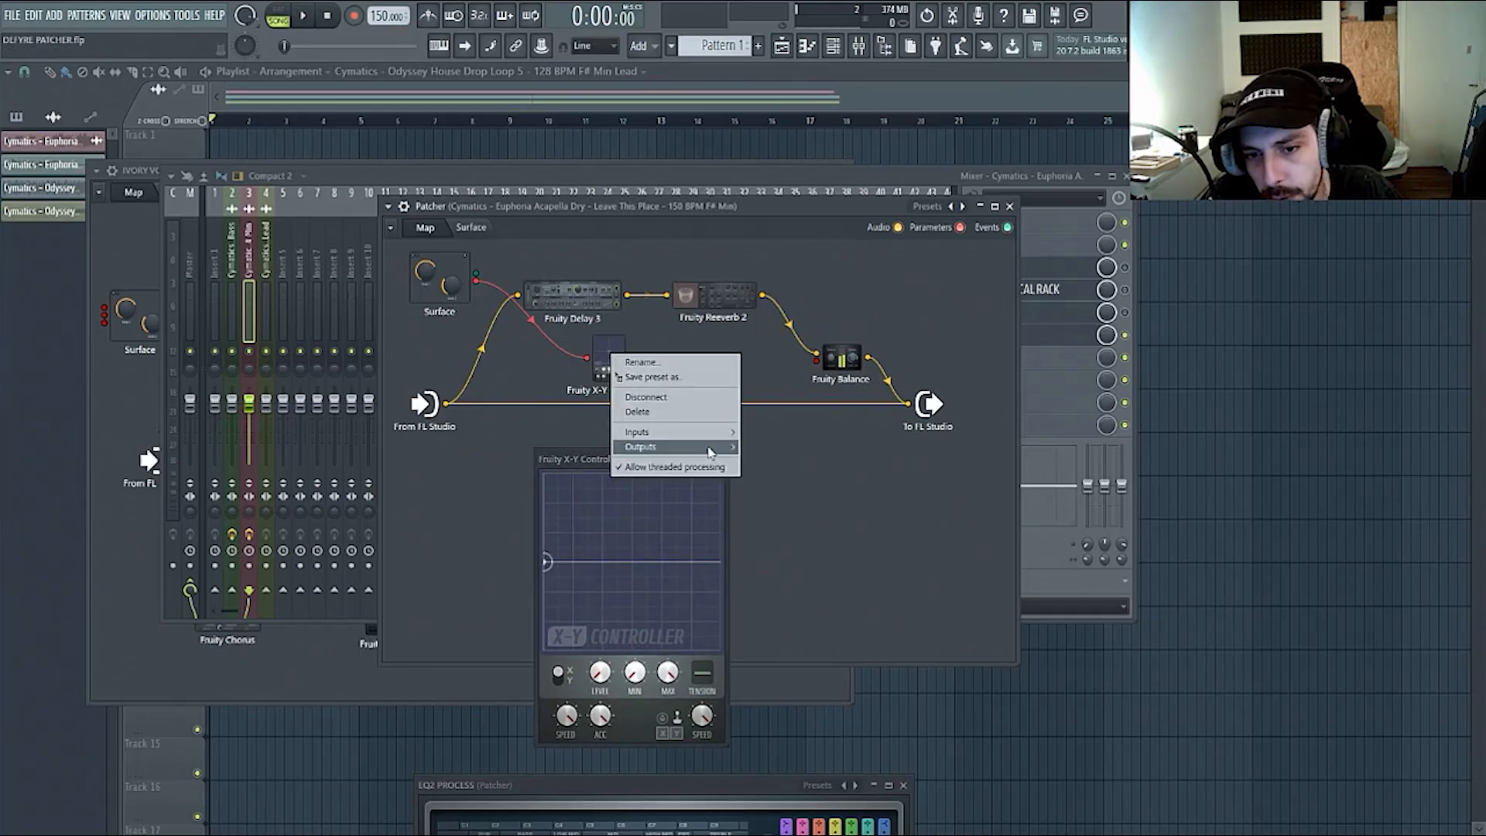
pyautogui.moveTo(720, 453)
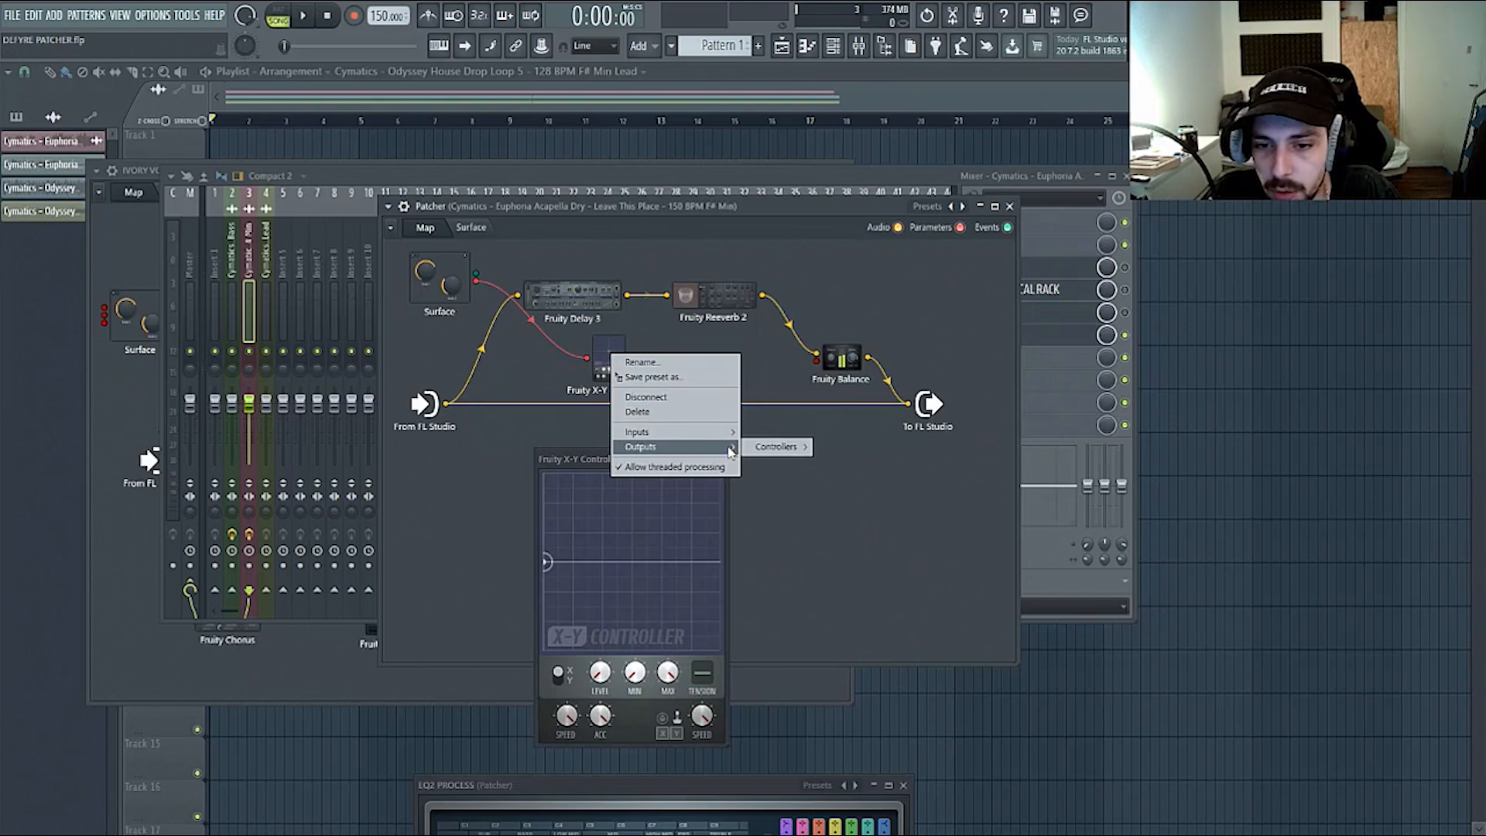
pyautogui.moveTo(771, 451)
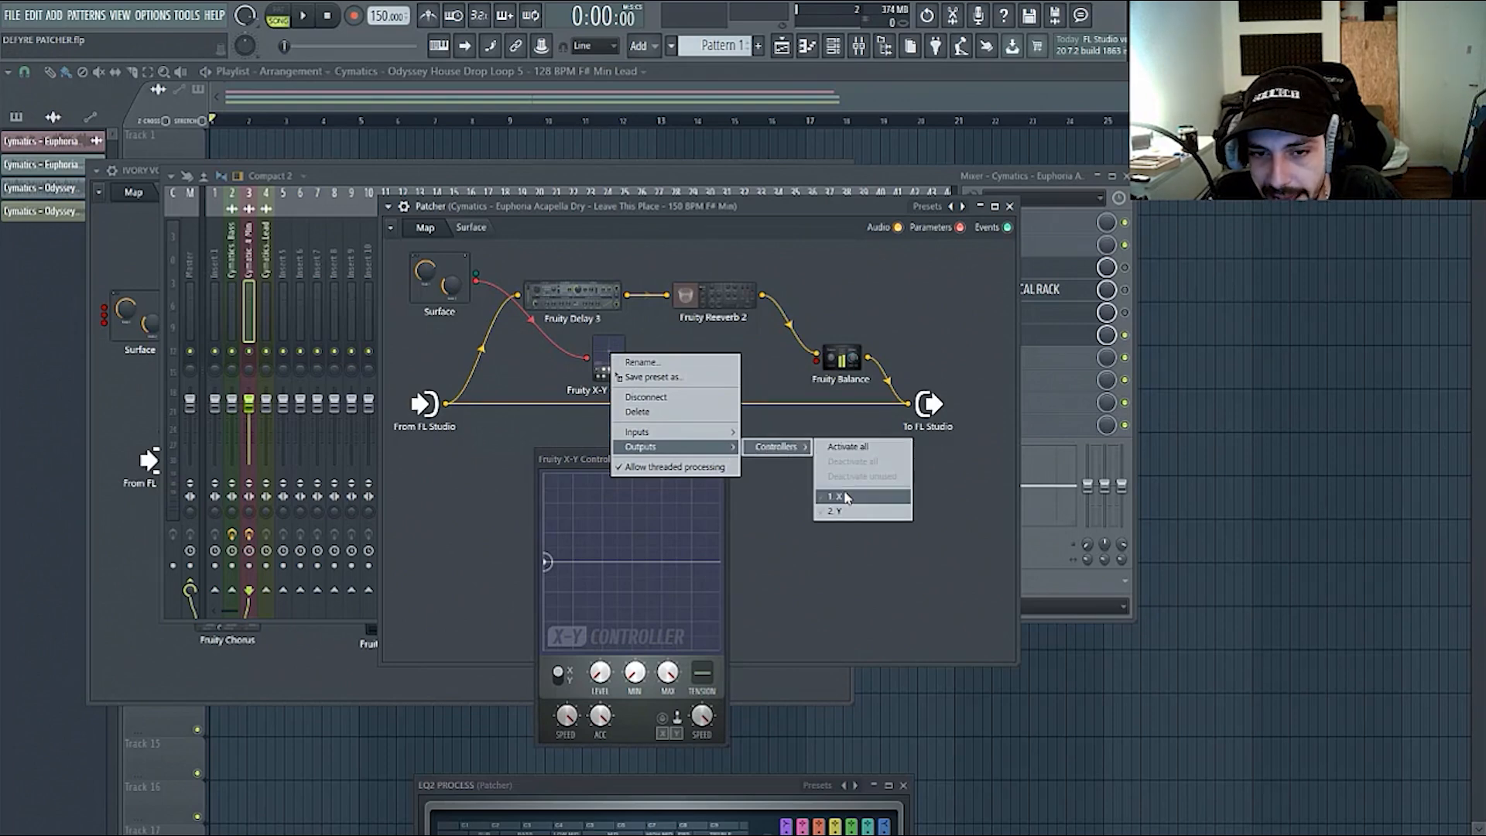
pyautogui.click(845, 496)
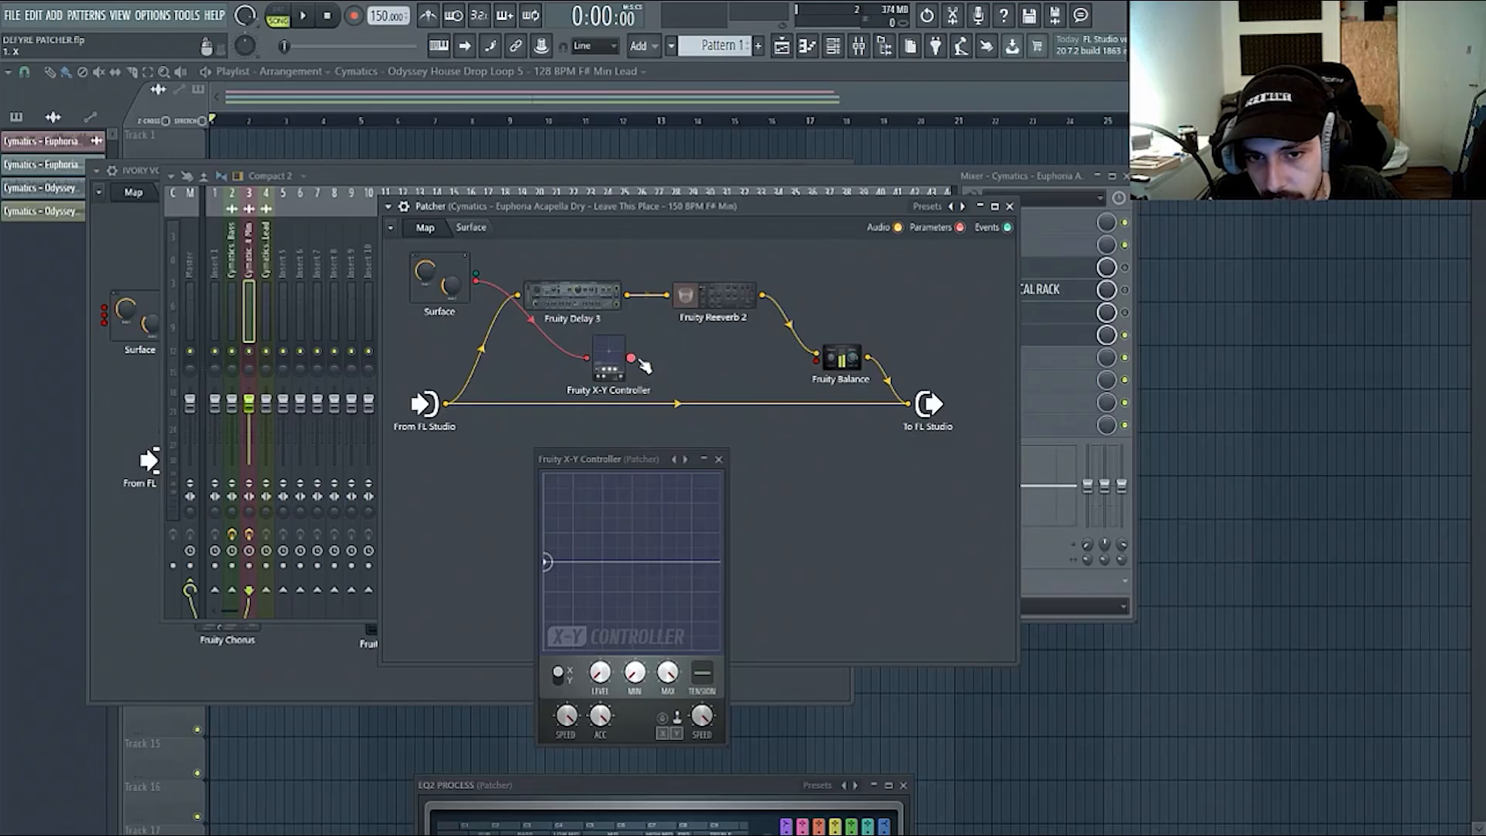
pyautogui.moveTo(640, 361); pyautogui.dragTo(816, 361)
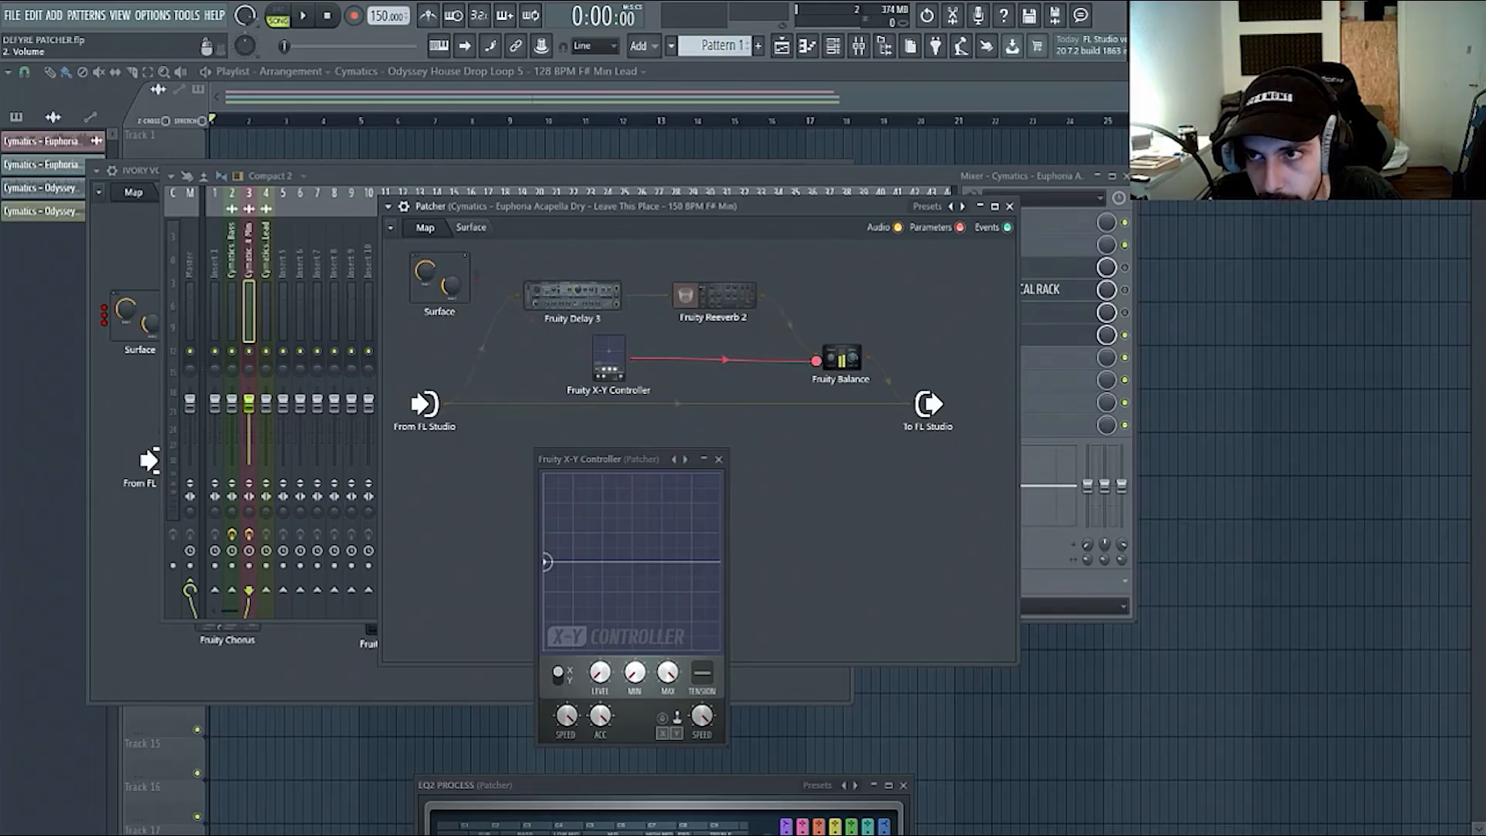
pyautogui.moveTo(612, 370); pyautogui.dragTo(617, 371)
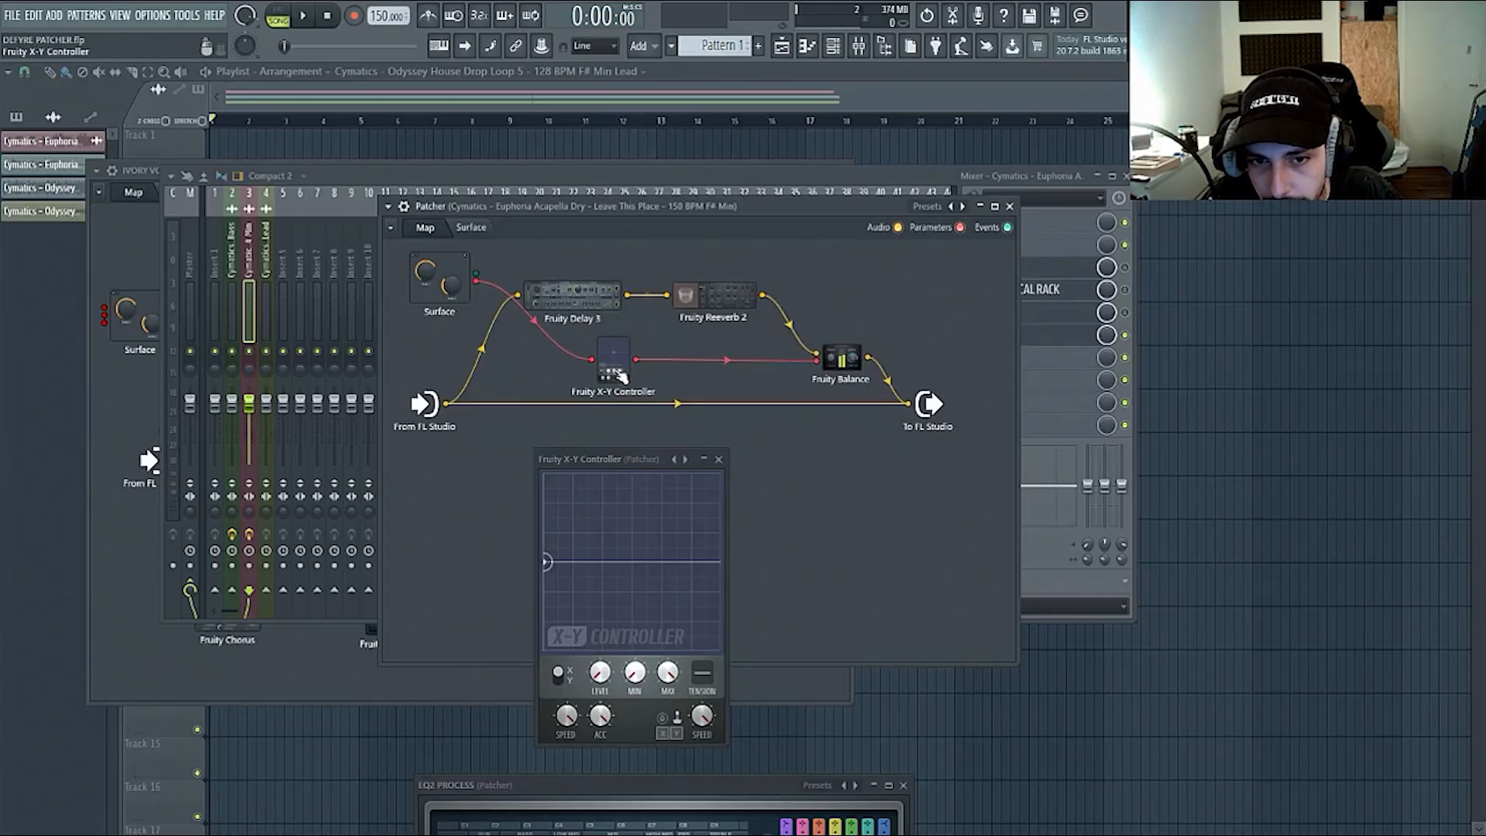
pyautogui.moveTo(616, 380); pyautogui.dragTo(597, 381)
pyautogui.moveTo(649, 460); pyautogui.dragTo(552, 439)
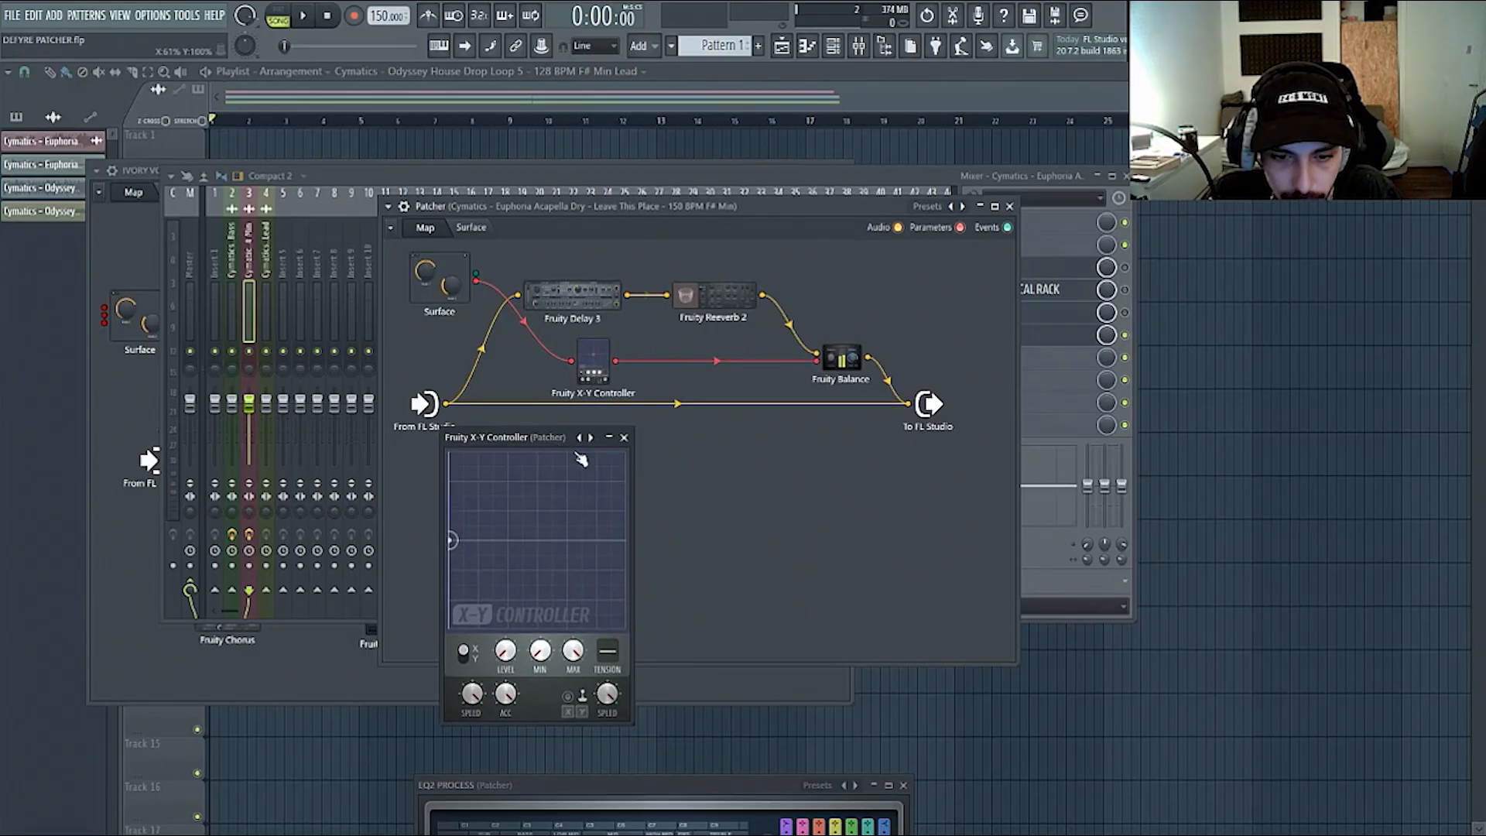
# - Compare Fruity Balance's Volume knob with the Fruity X-Y Controller's X Max setting, moving their windows below the signal path
pyautogui.click(834, 366)
pyautogui.moveTo(709, 485); pyautogui.dragTo(939, 487)
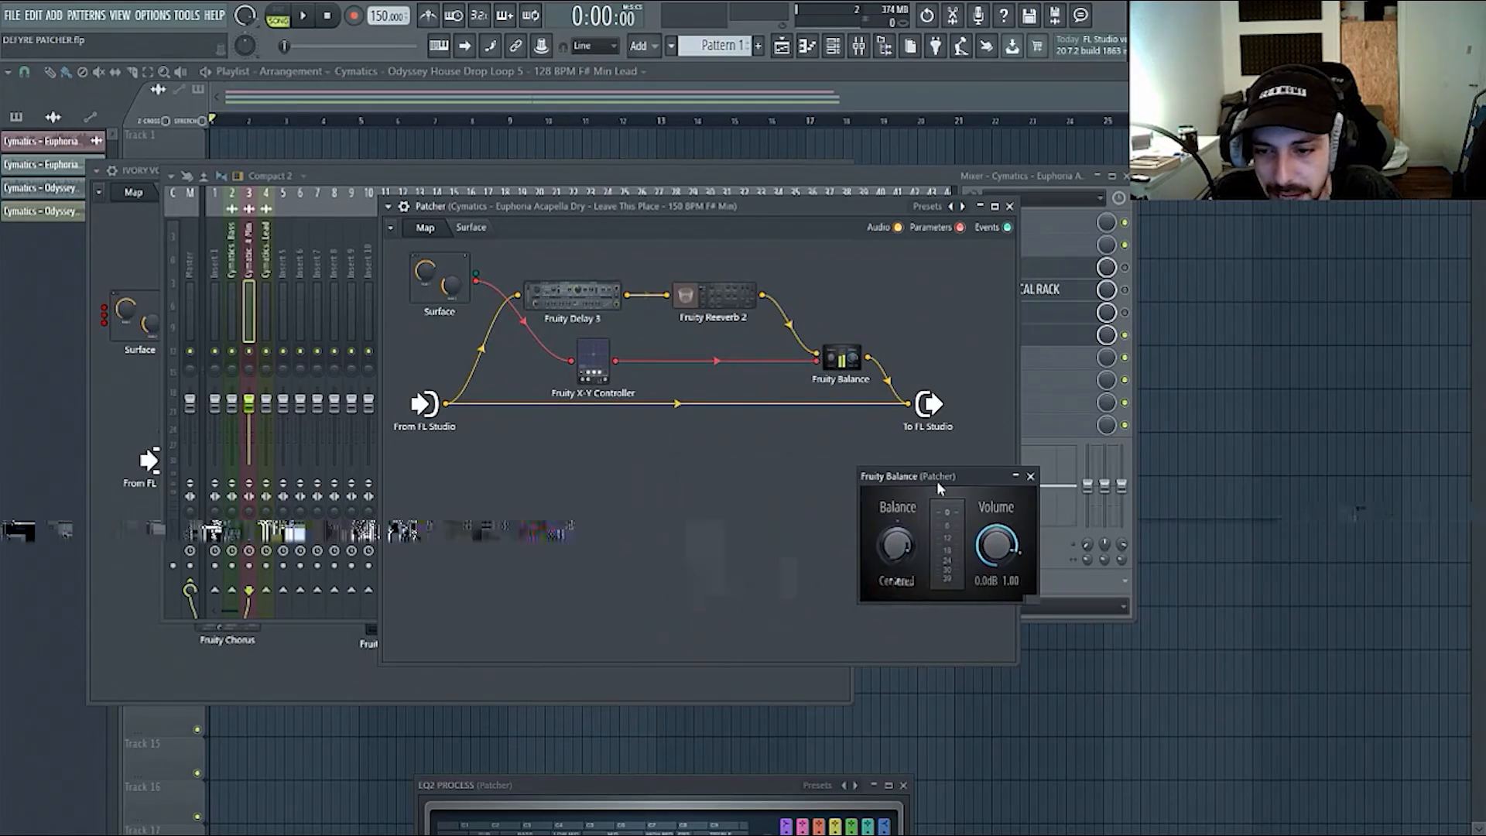
pyautogui.click(596, 363)
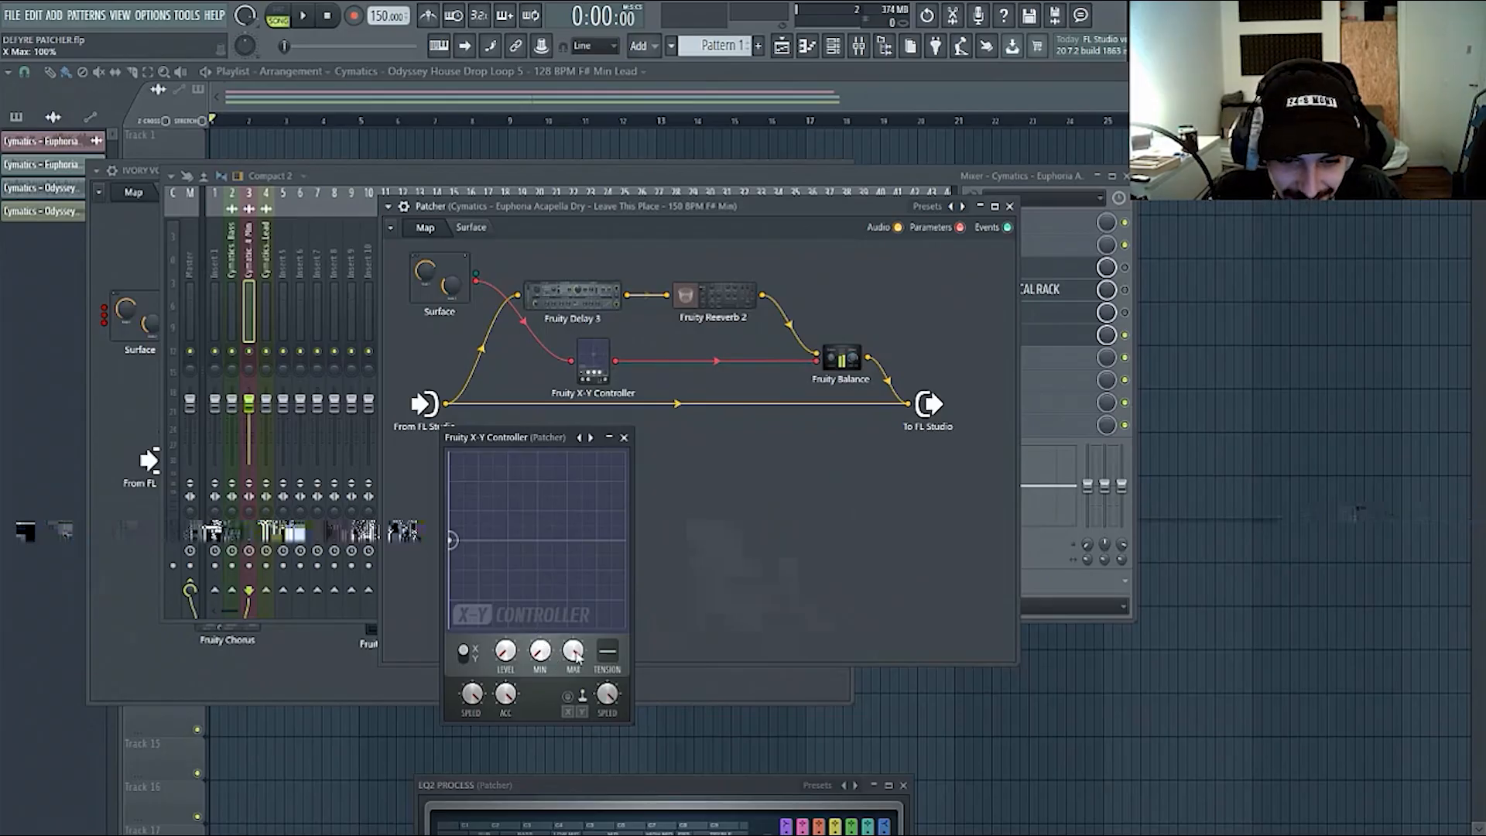
pyautogui.moveTo(518, 441)
pyautogui.mouseDown()
pyautogui.moveTo(523, 420)
pyautogui.moveTo(537, 452)
pyautogui.mouseUp()
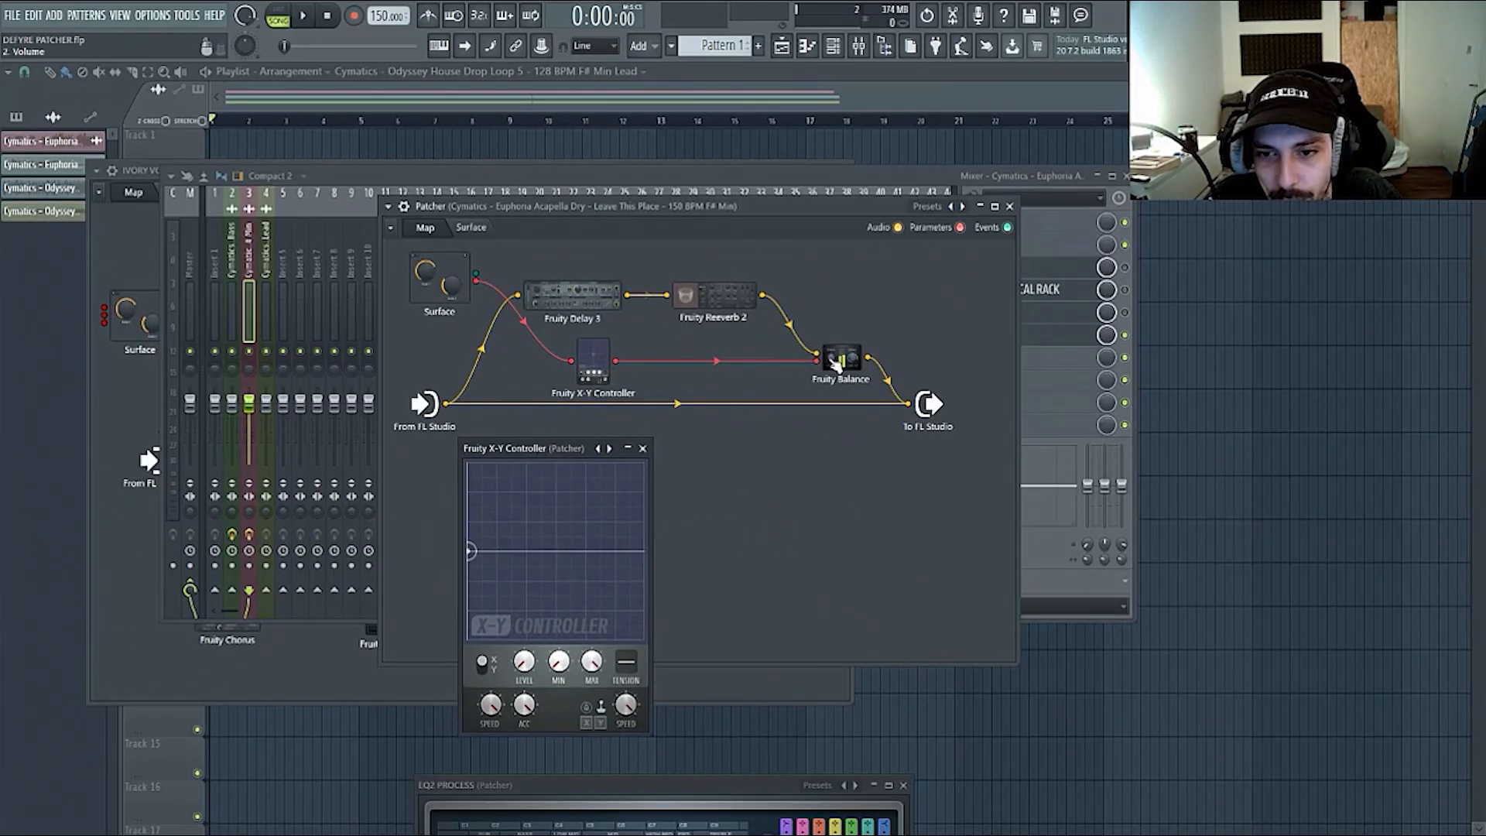
pyautogui.click(836, 362)
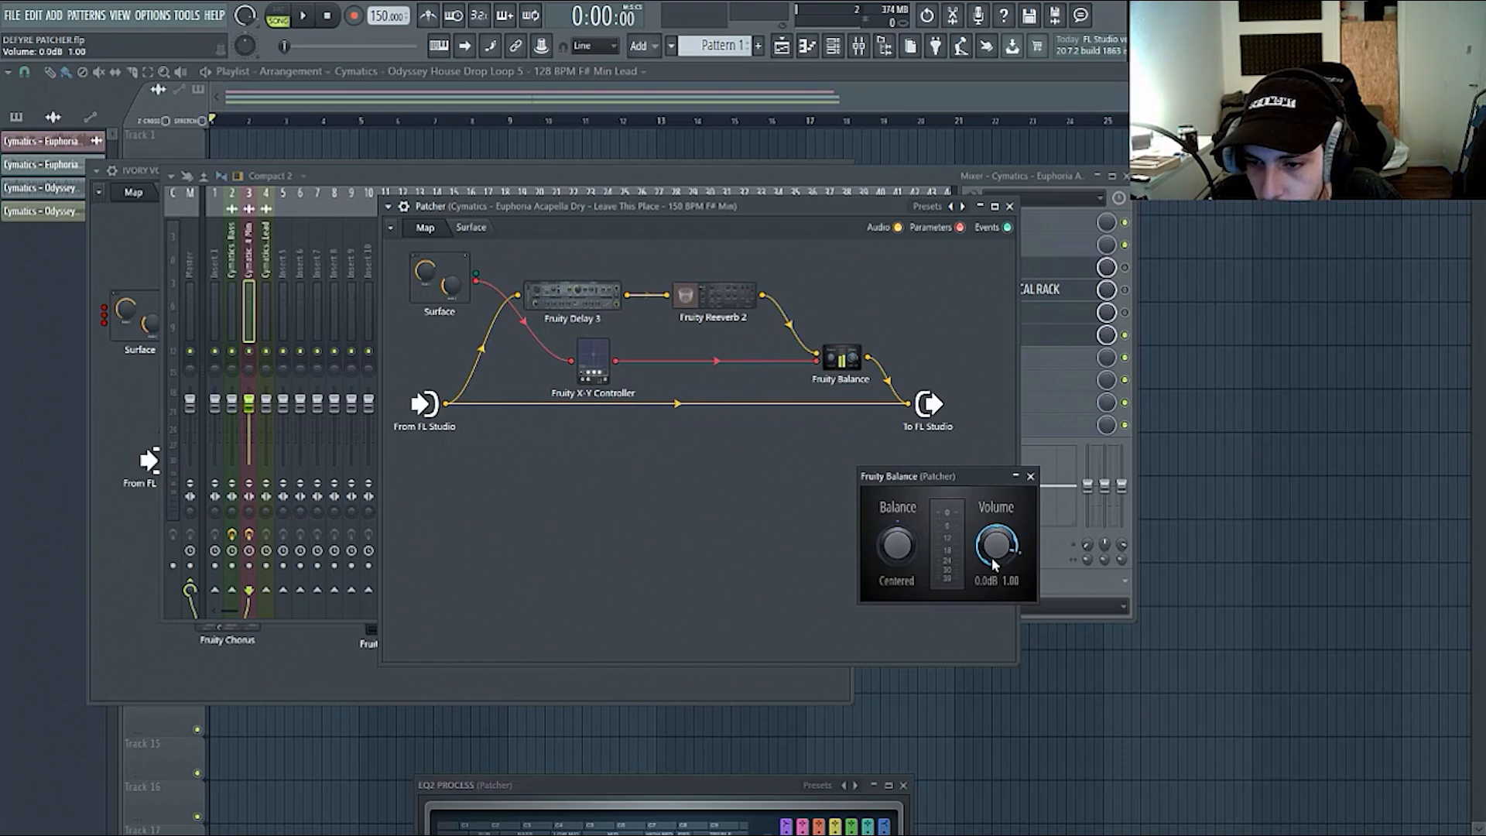
pyautogui.click(593, 362)
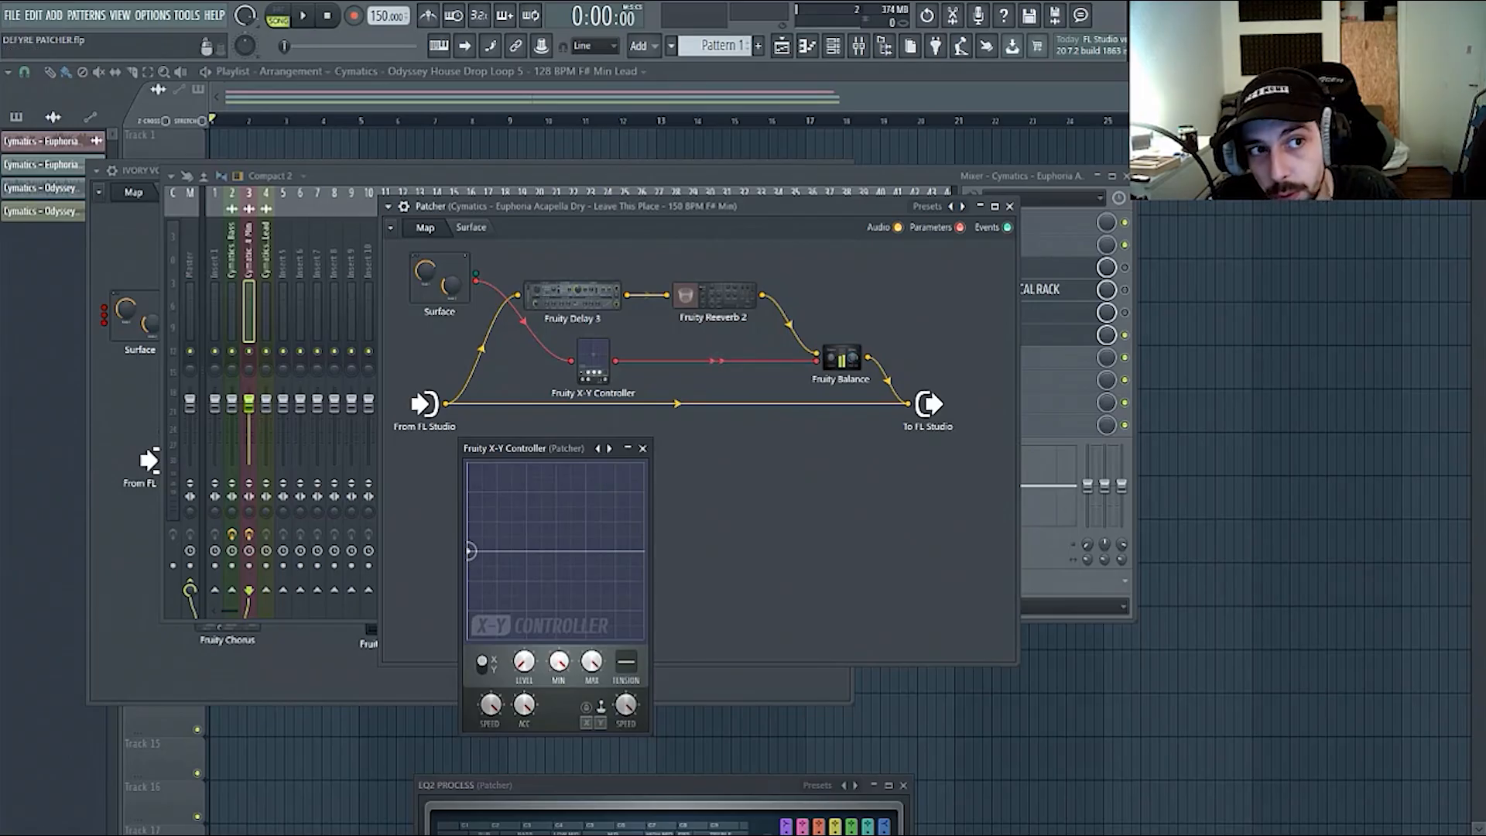
pyautogui.moveTo(526, 448); pyautogui.dragTo(498, 465)
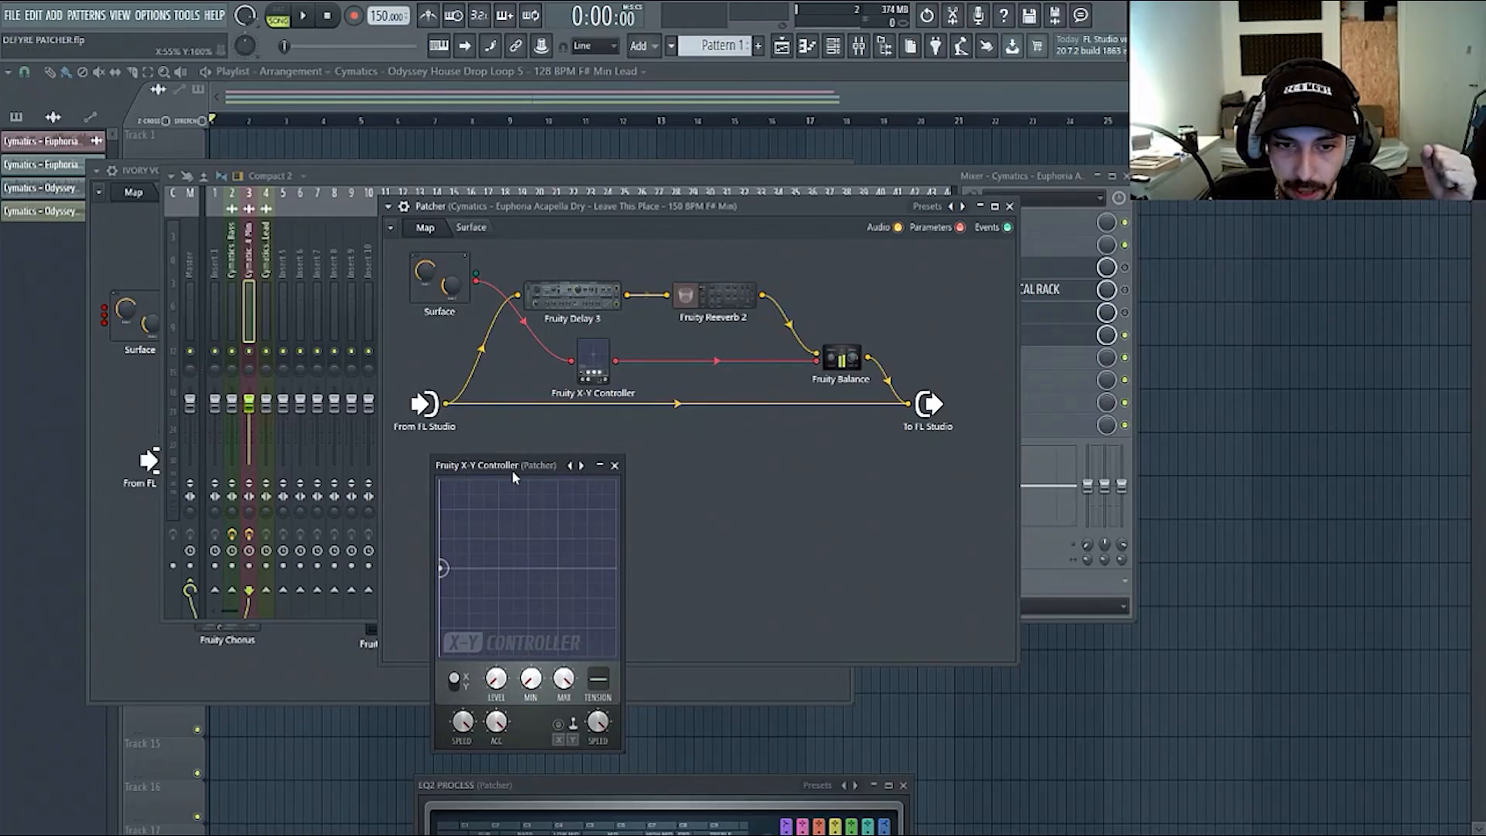
pyautogui.moveTo(512, 472); pyautogui.dragTo(545, 481)
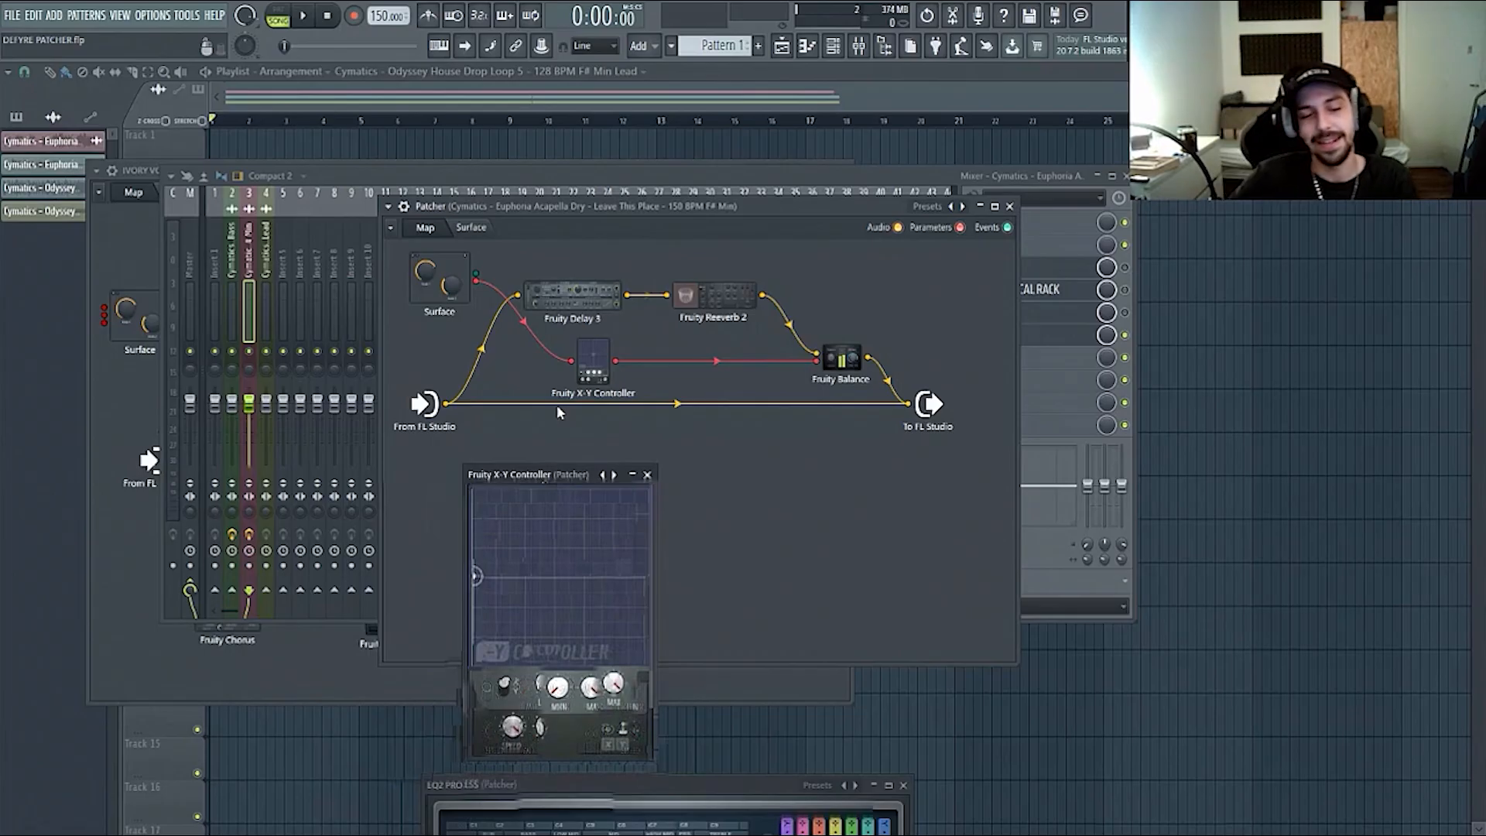
# - Test Fruity Balance's Volume knob above unity gain and reset it to 0.0 dB
pyautogui.click(836, 360)
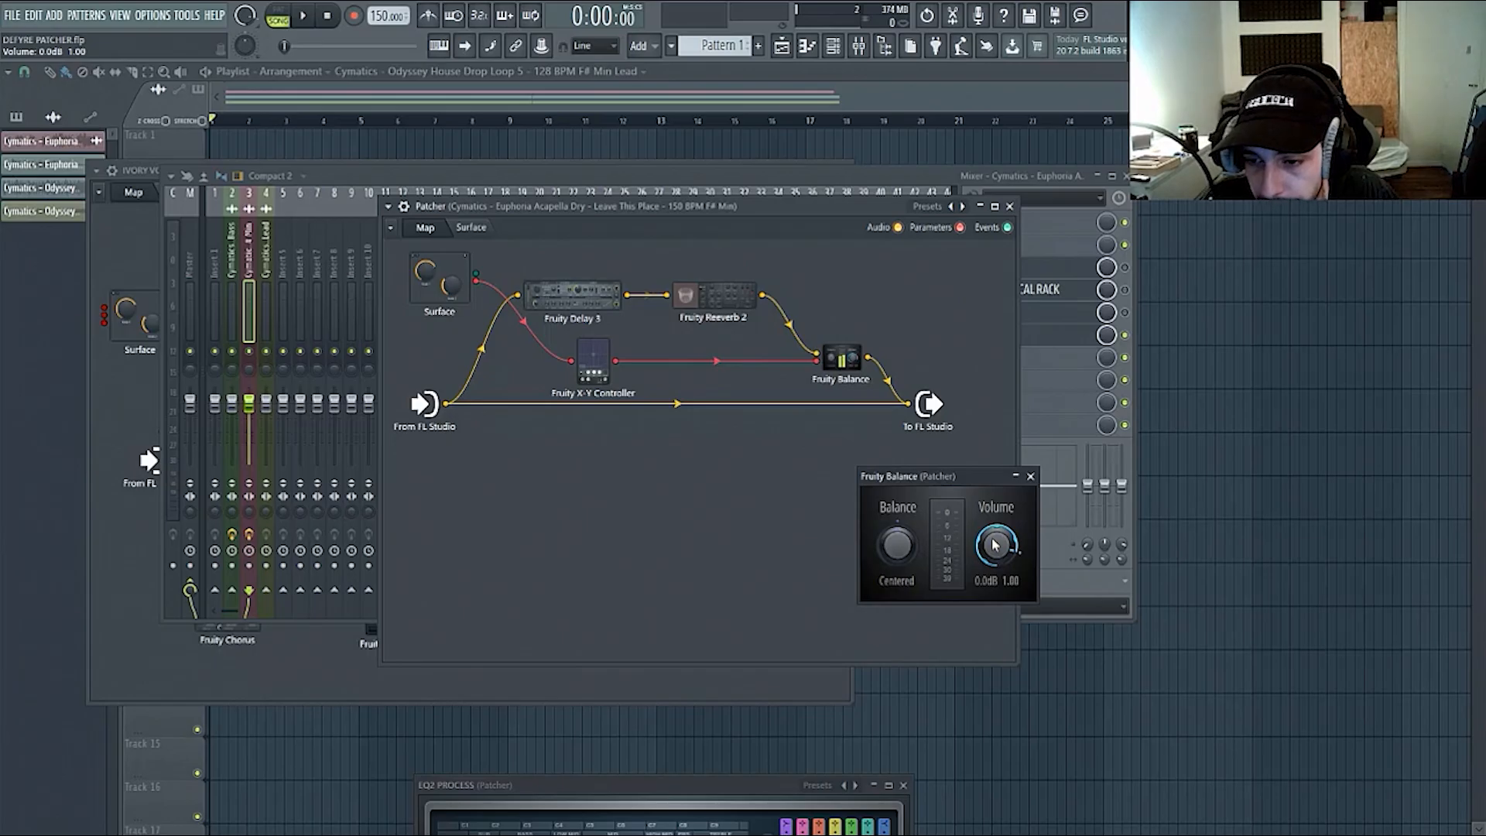
pyautogui.moveTo(996, 545); pyautogui.dragTo(1010, 495)
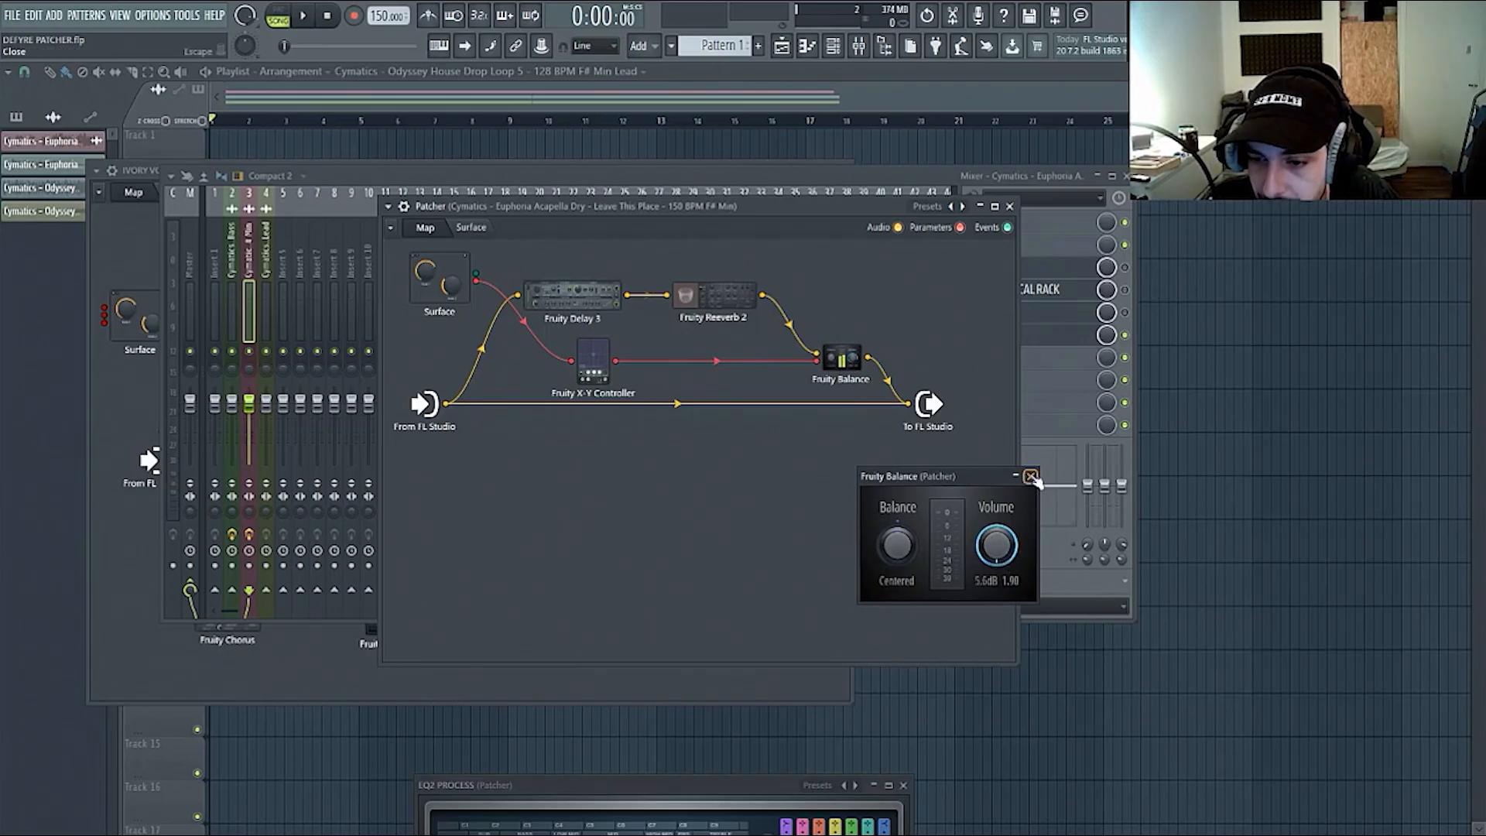
pyautogui.moveTo(996, 549)
pyautogui.mouseDown()
pyautogui.moveTo(996, 619)
pyautogui.moveTo(996, 549)
pyautogui.mouseUp()
pyautogui.keyDown('alt'); pyautogui.click(998, 550); pyautogui.keyUp('alt')
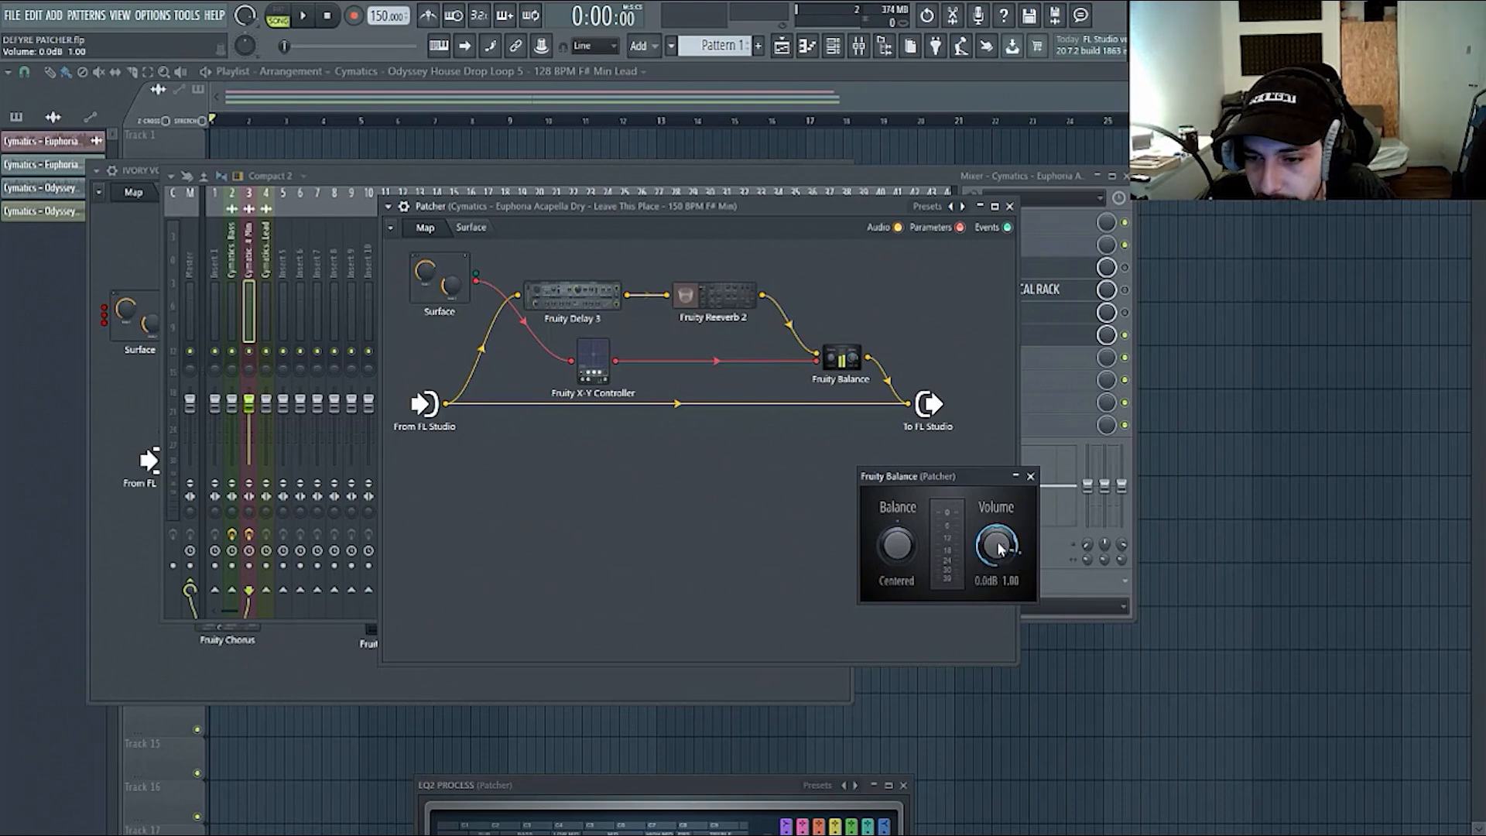
# - Open the Fruity X-Y Controller's window, move it below its module and set its X Max to 80%
pyautogui.doubleClick(611, 370)
pyautogui.moveTo(575, 479); pyautogui.dragTo(595, 410)
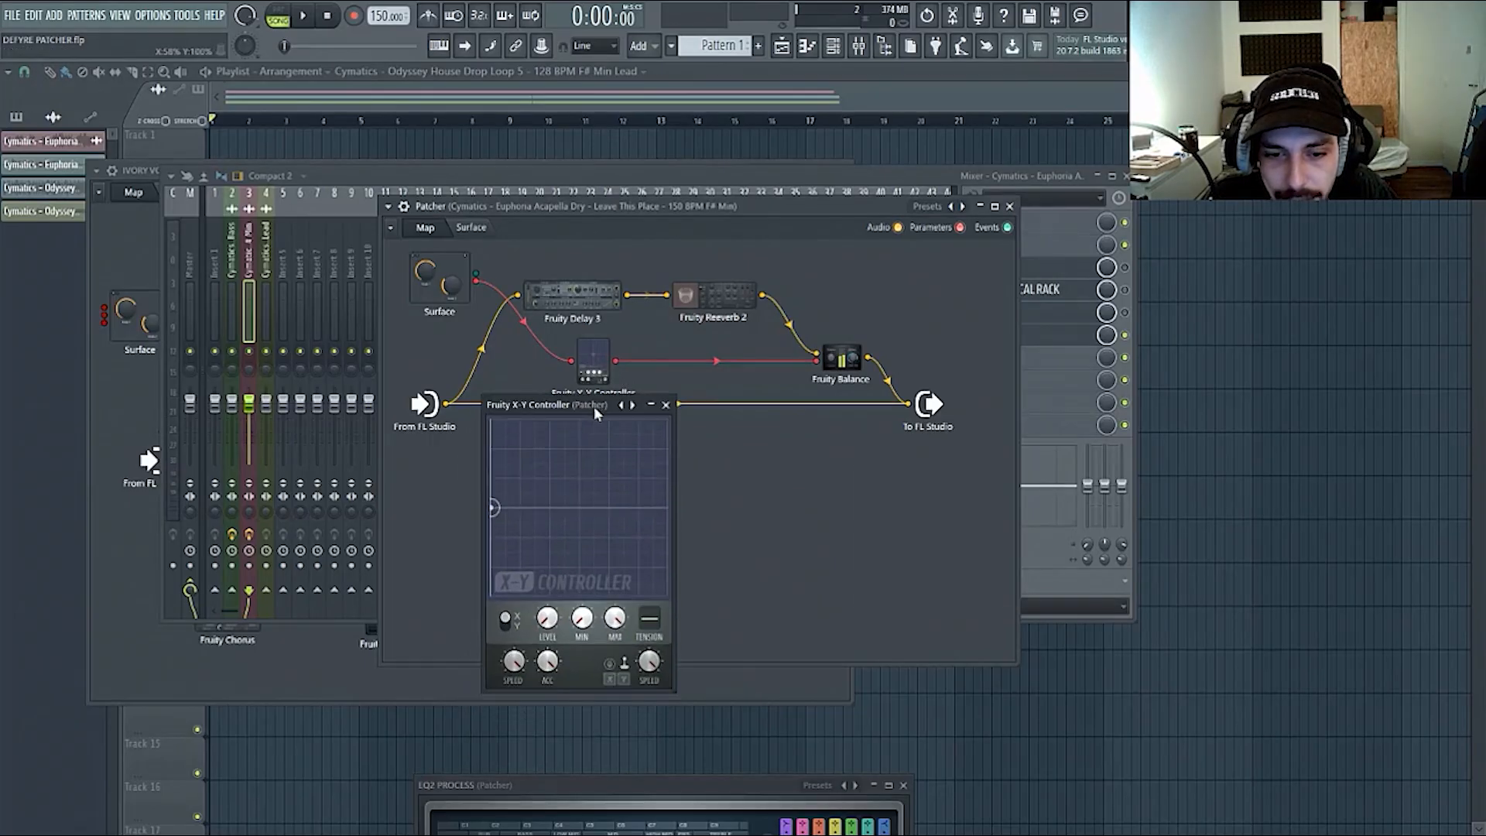
pyautogui.rightClick(622, 624)
pyautogui.click(648, 650)
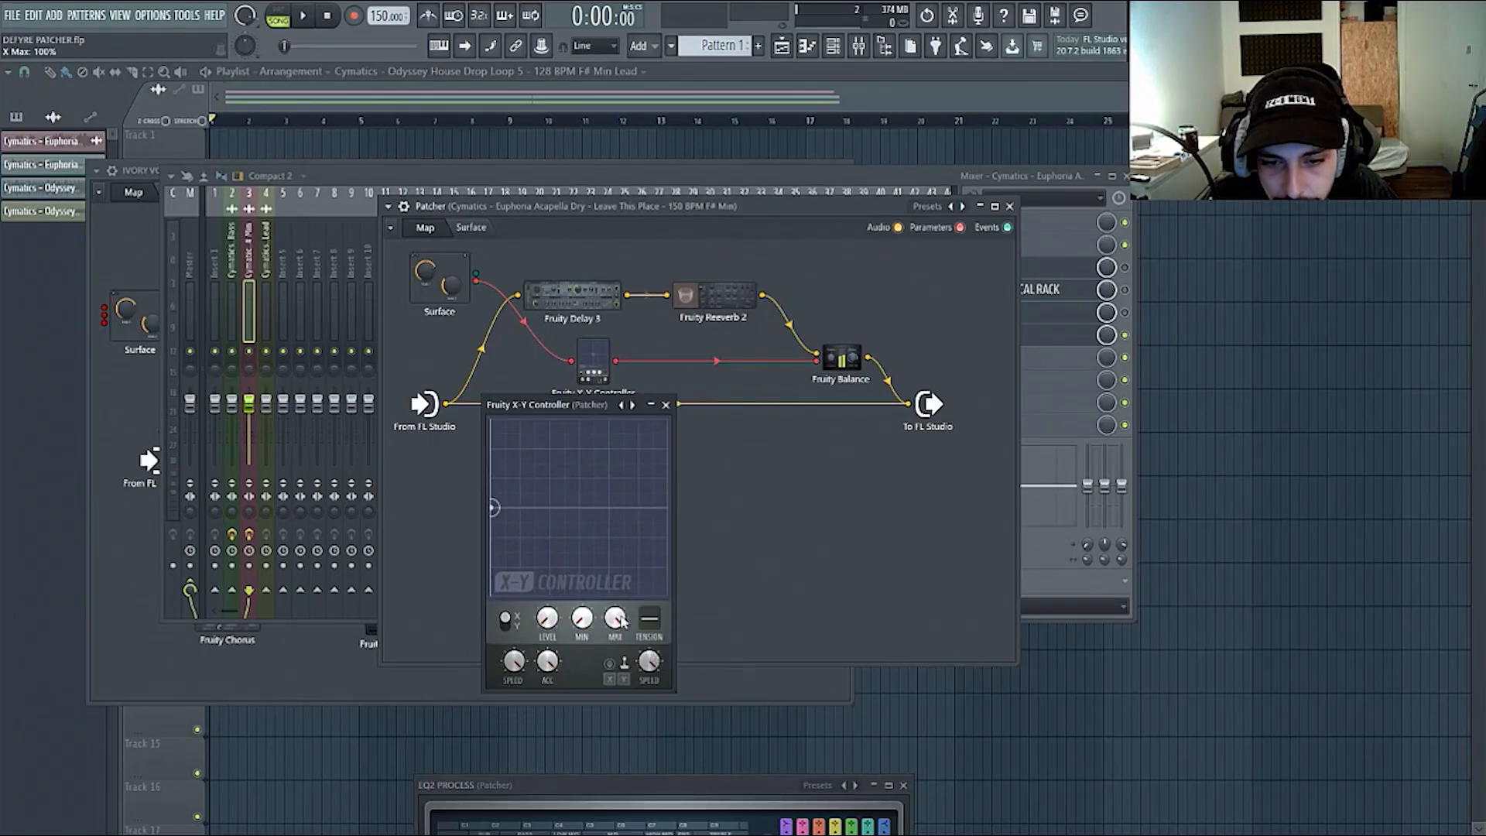
pyautogui.rightClick(620, 618)
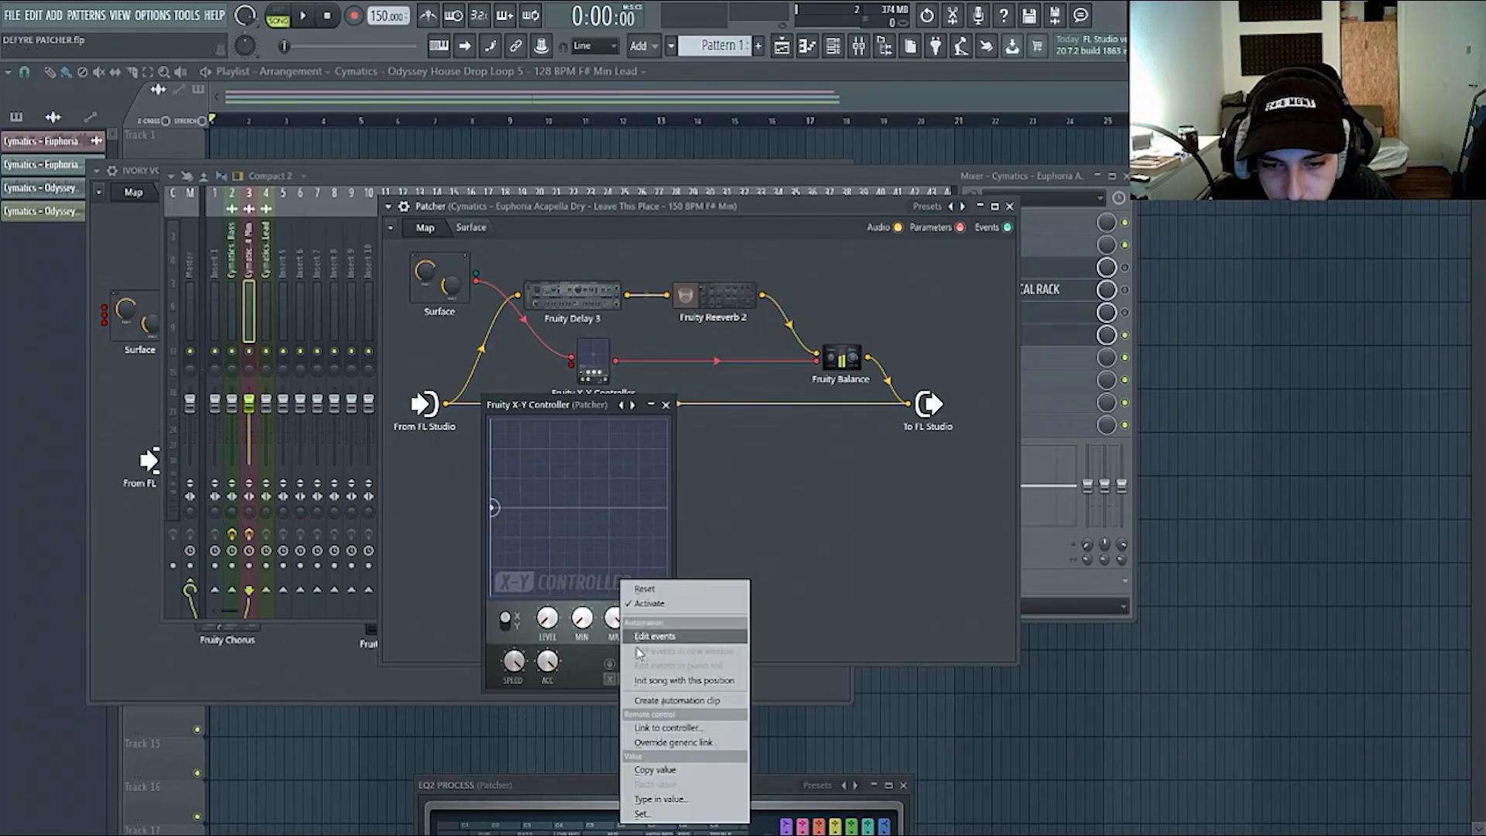
pyautogui.click(662, 800)
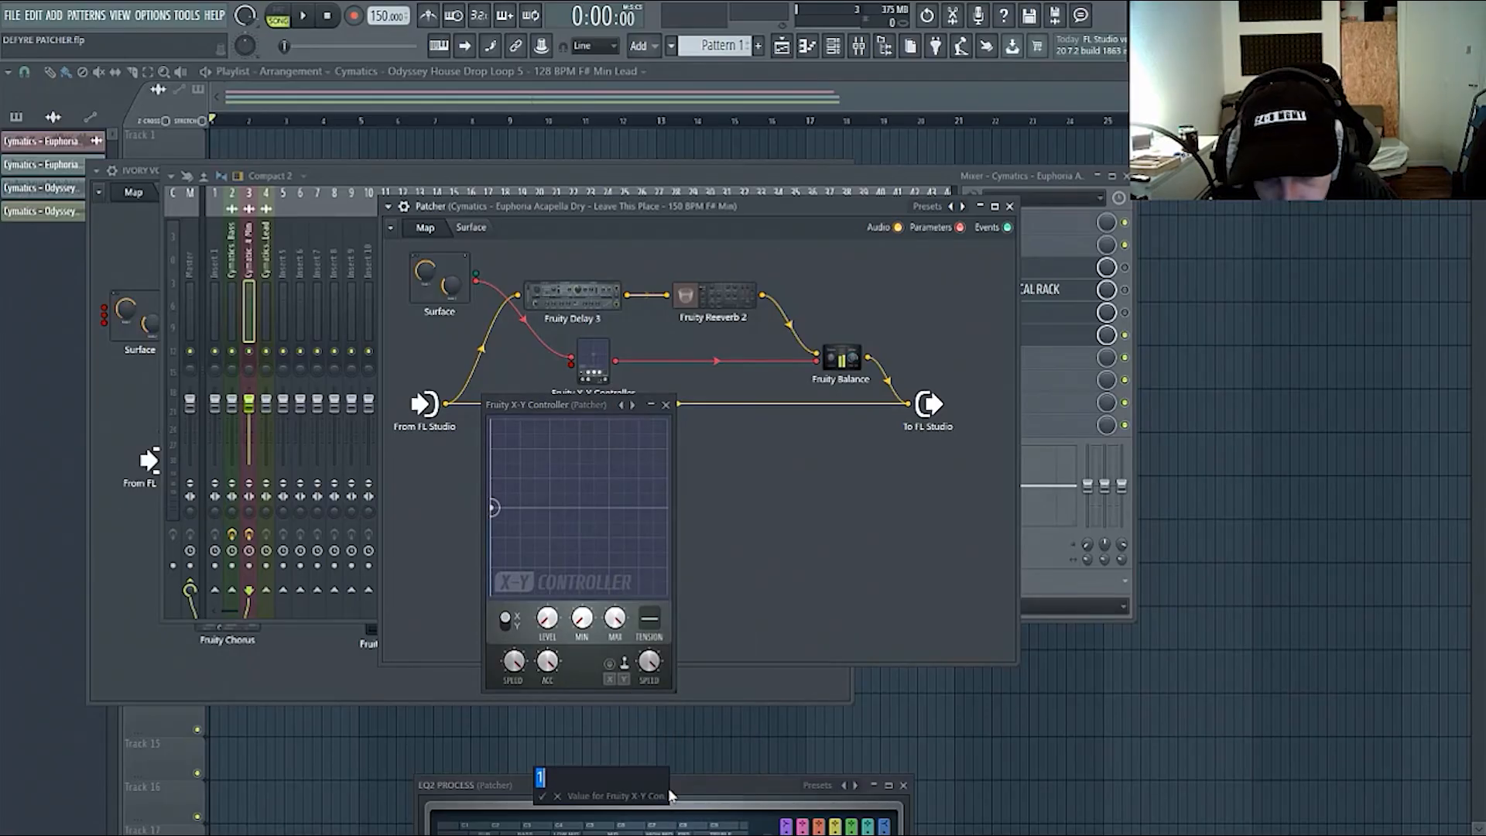
pyautogui.write('80')
pyautogui.press('Return')
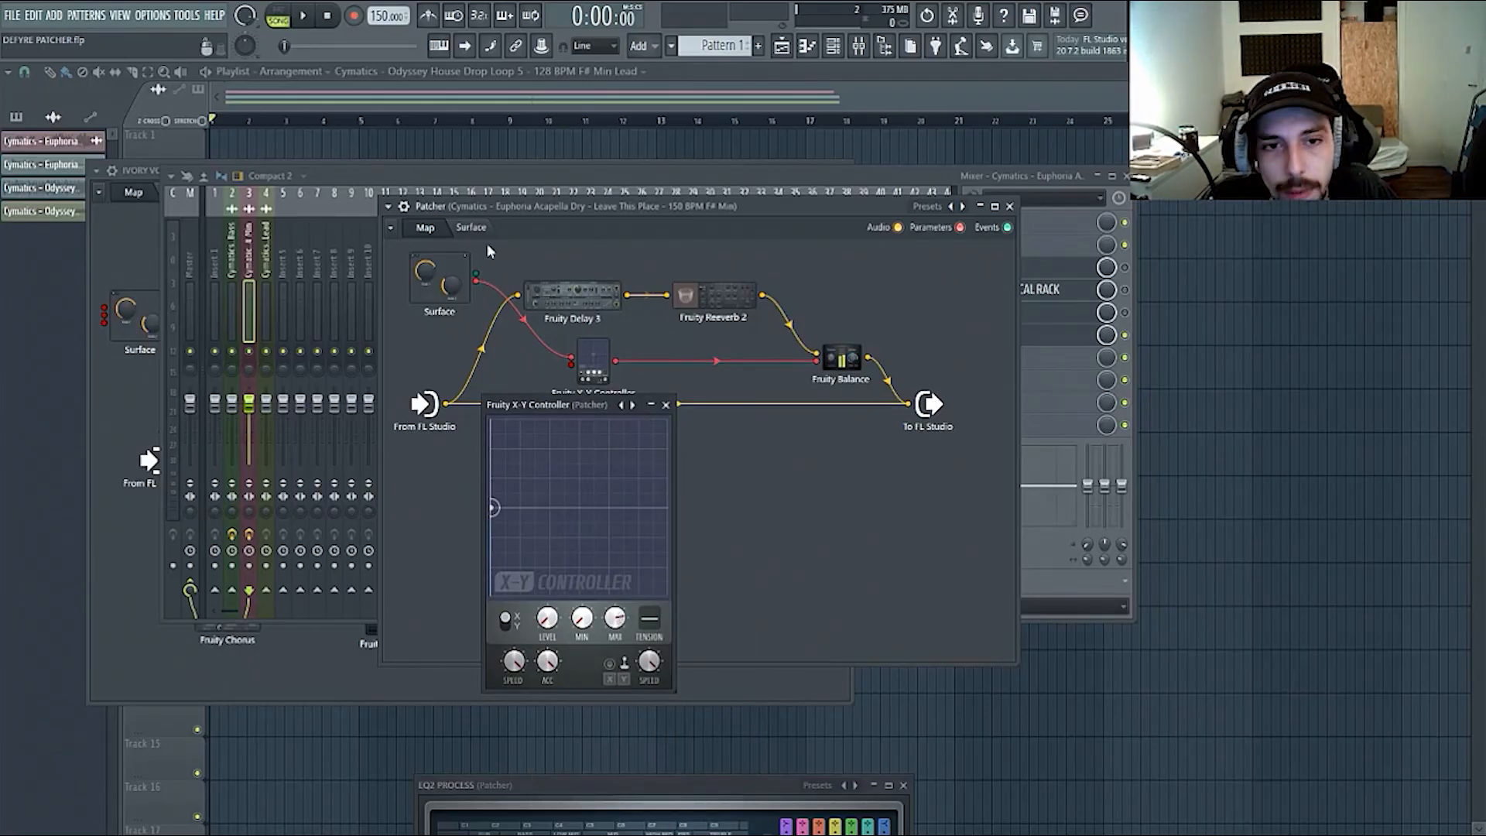
# - Test the surface's DELAY/ REVERB LEVEL knob from maximum back to minimum against Fruity Balance's Volume, with its window open alongside
pyautogui.click(855, 364)
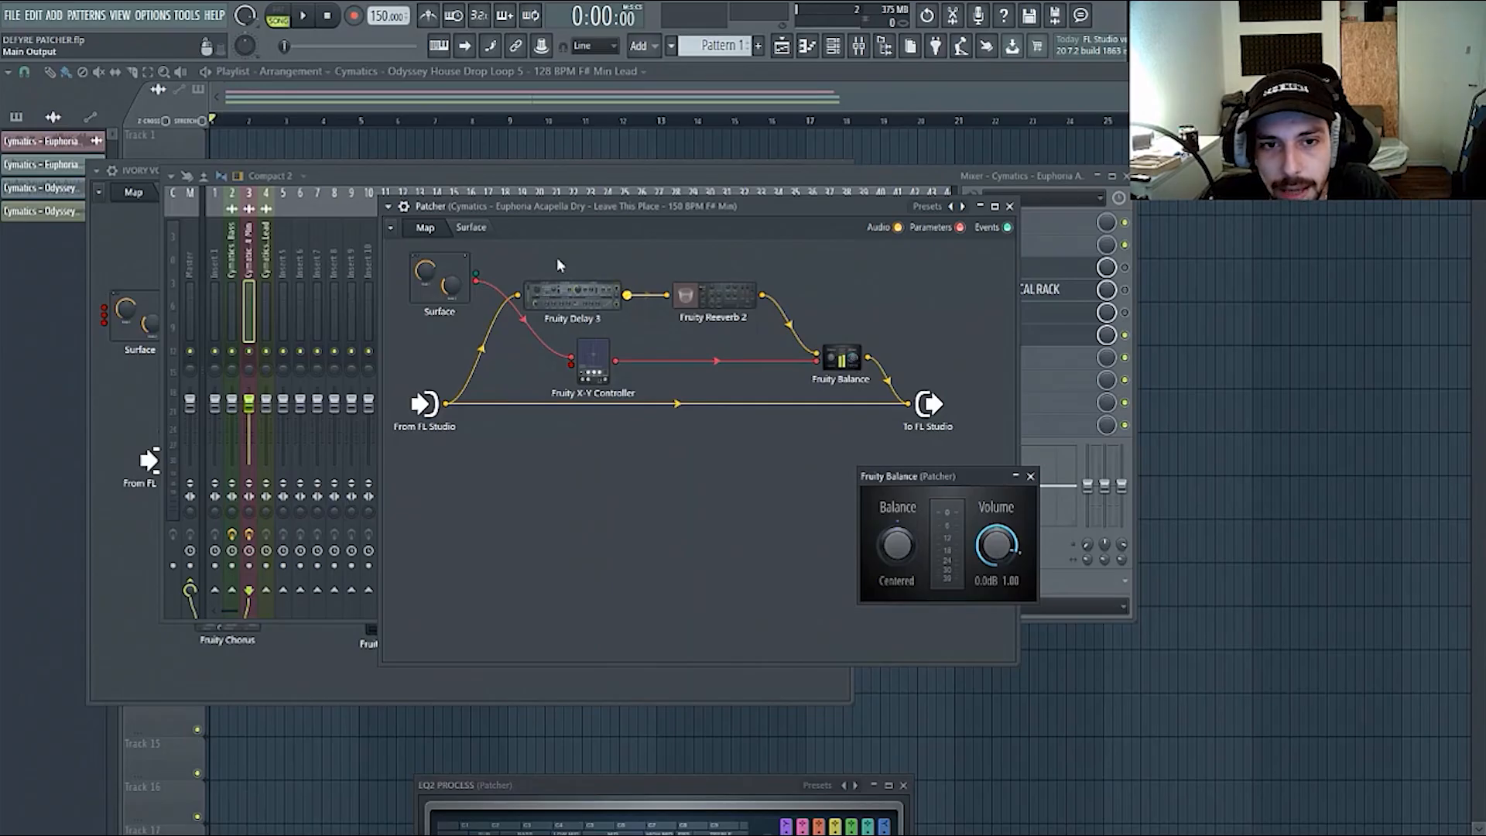
pyautogui.click(474, 230)
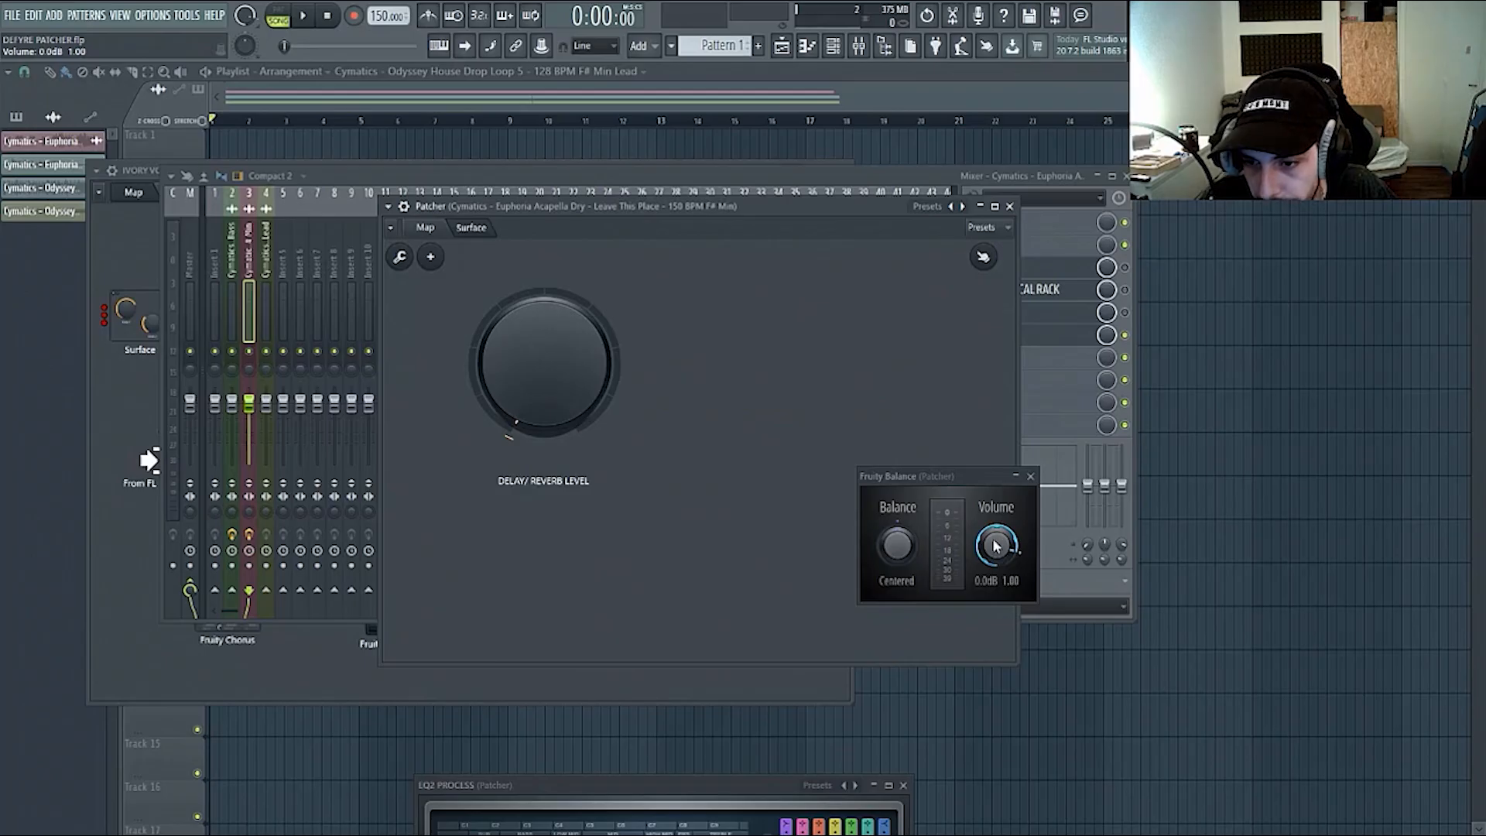
pyautogui.moveTo(978, 475); pyautogui.dragTo(971, 470)
pyautogui.moveTo(533, 386); pyautogui.dragTo(532, 362)
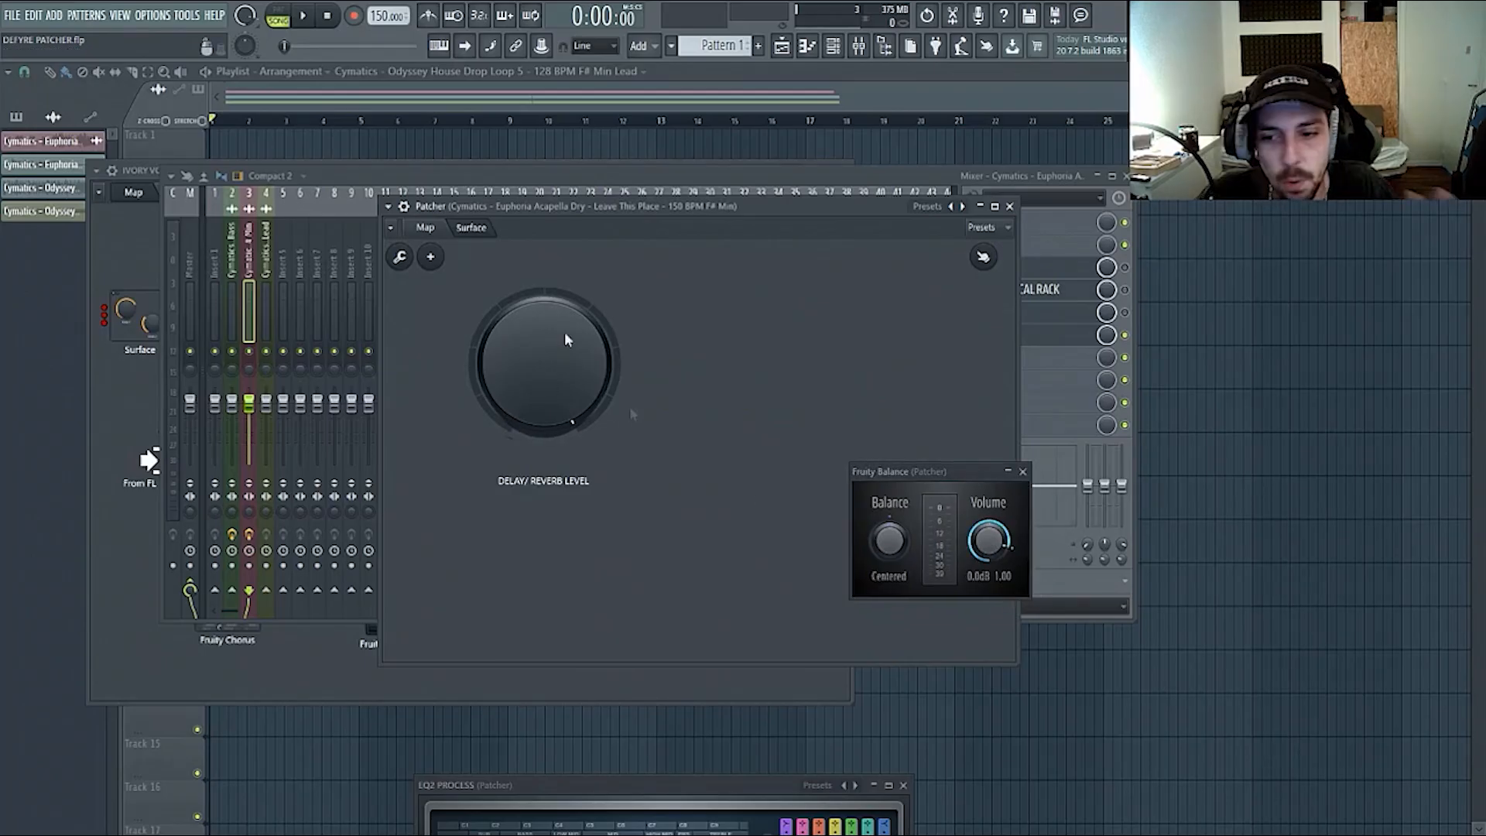
pyautogui.moveTo(564, 326); pyautogui.dragTo(564, 449)
pyautogui.click(425, 228)
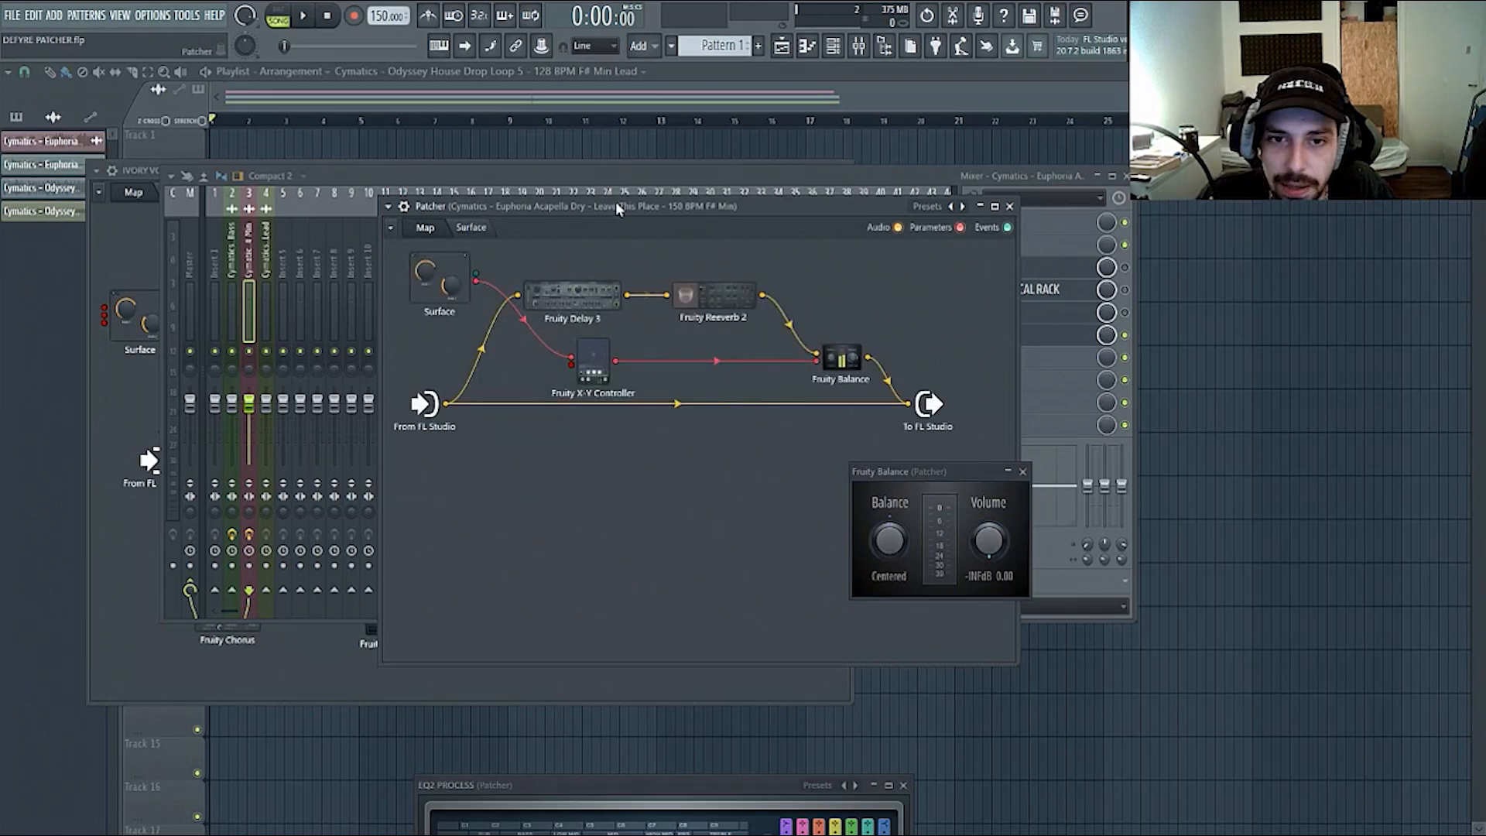
# - Move the Patcher window up and rearrange the From FL Studio, To FL Studio, Fruity X-Y Controller and Fruity Balance modules for a tidier signal path
pyautogui.moveTo(617, 205); pyautogui.dragTo(605, 177)
pyautogui.moveTo(931, 377); pyautogui.dragTo(957, 395)
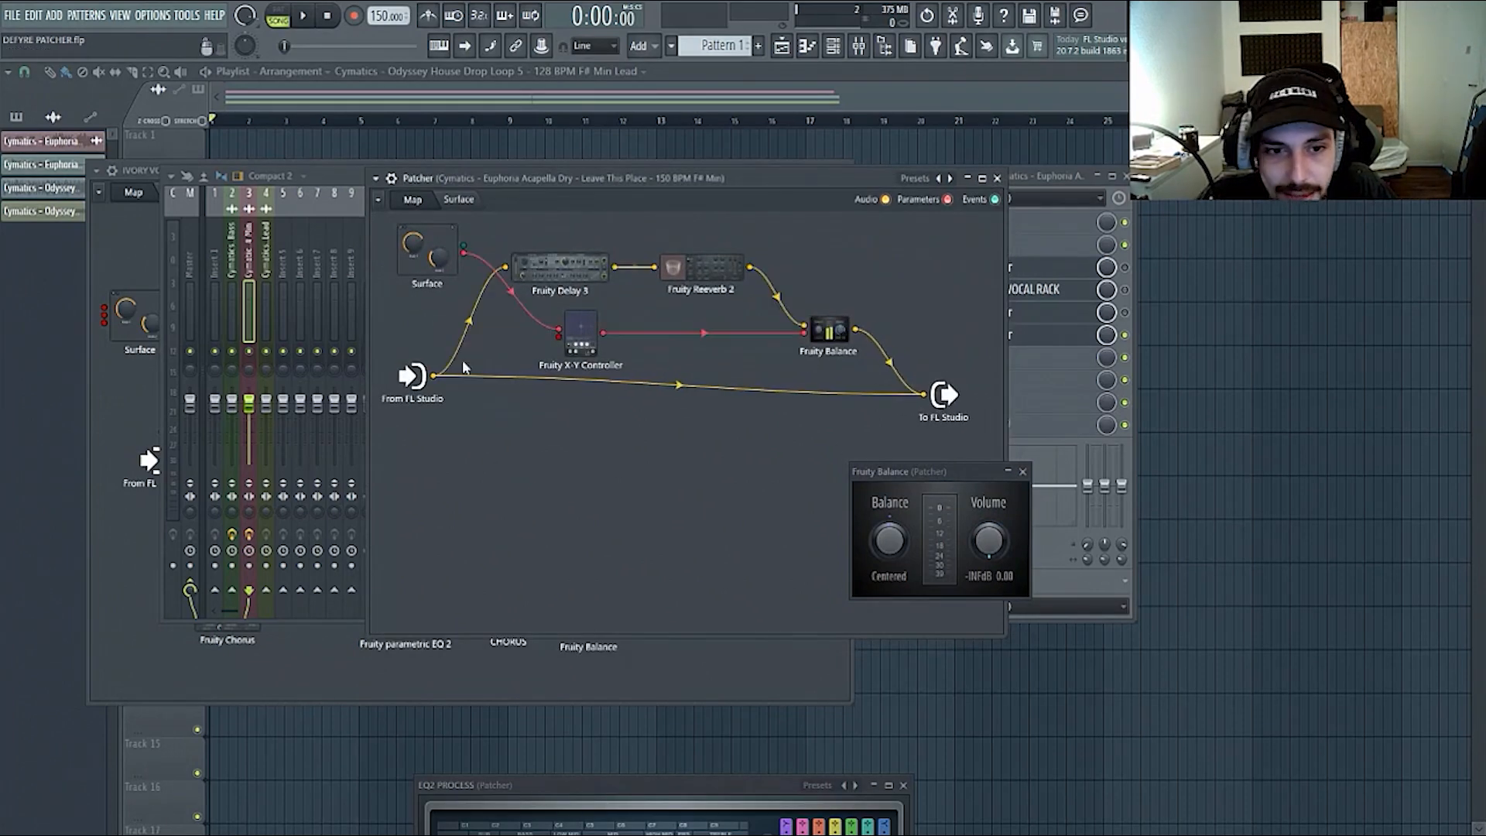
pyautogui.moveTo(414, 377); pyautogui.dragTo(407, 400)
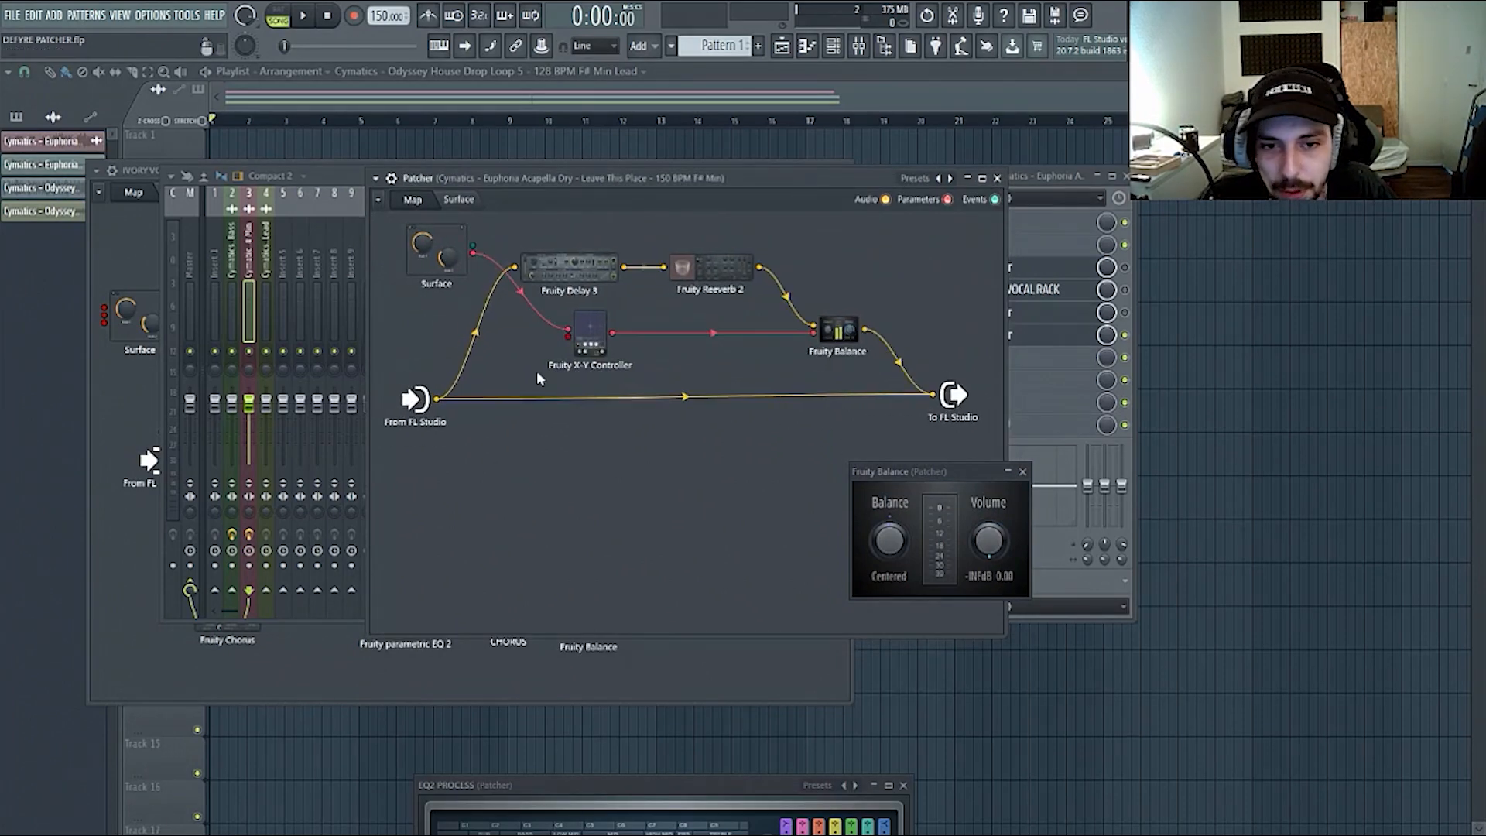
pyautogui.moveTo(597, 342); pyautogui.dragTo(560, 354)
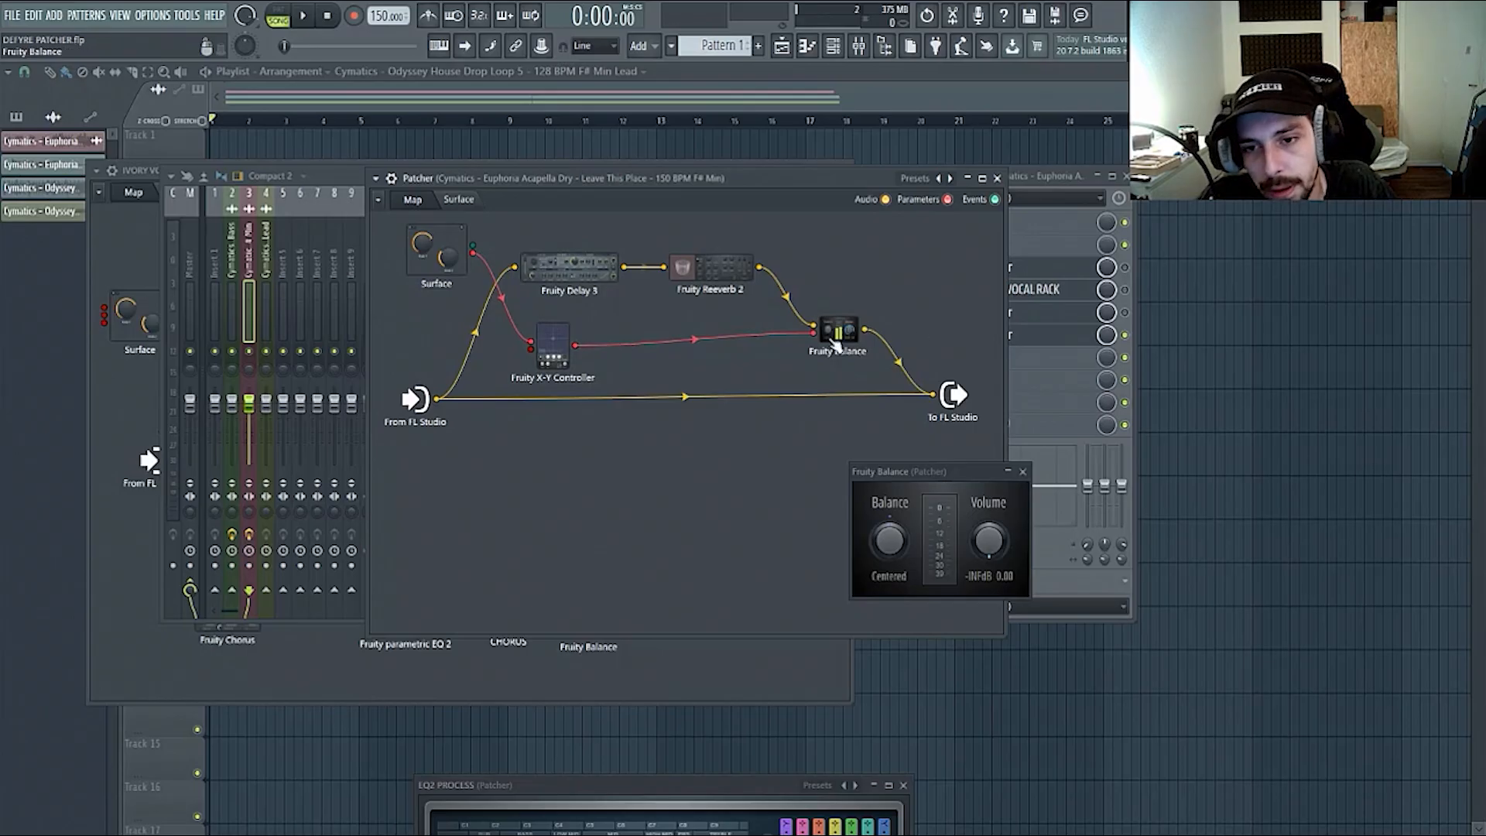
pyautogui.moveTo(836, 345); pyautogui.dragTo(849, 356)
pyautogui.moveTo(542, 364)
pyautogui.mouseDown()
pyautogui.moveTo(530, 367)
pyautogui.moveTo(550, 360)
pyautogui.mouseUp()
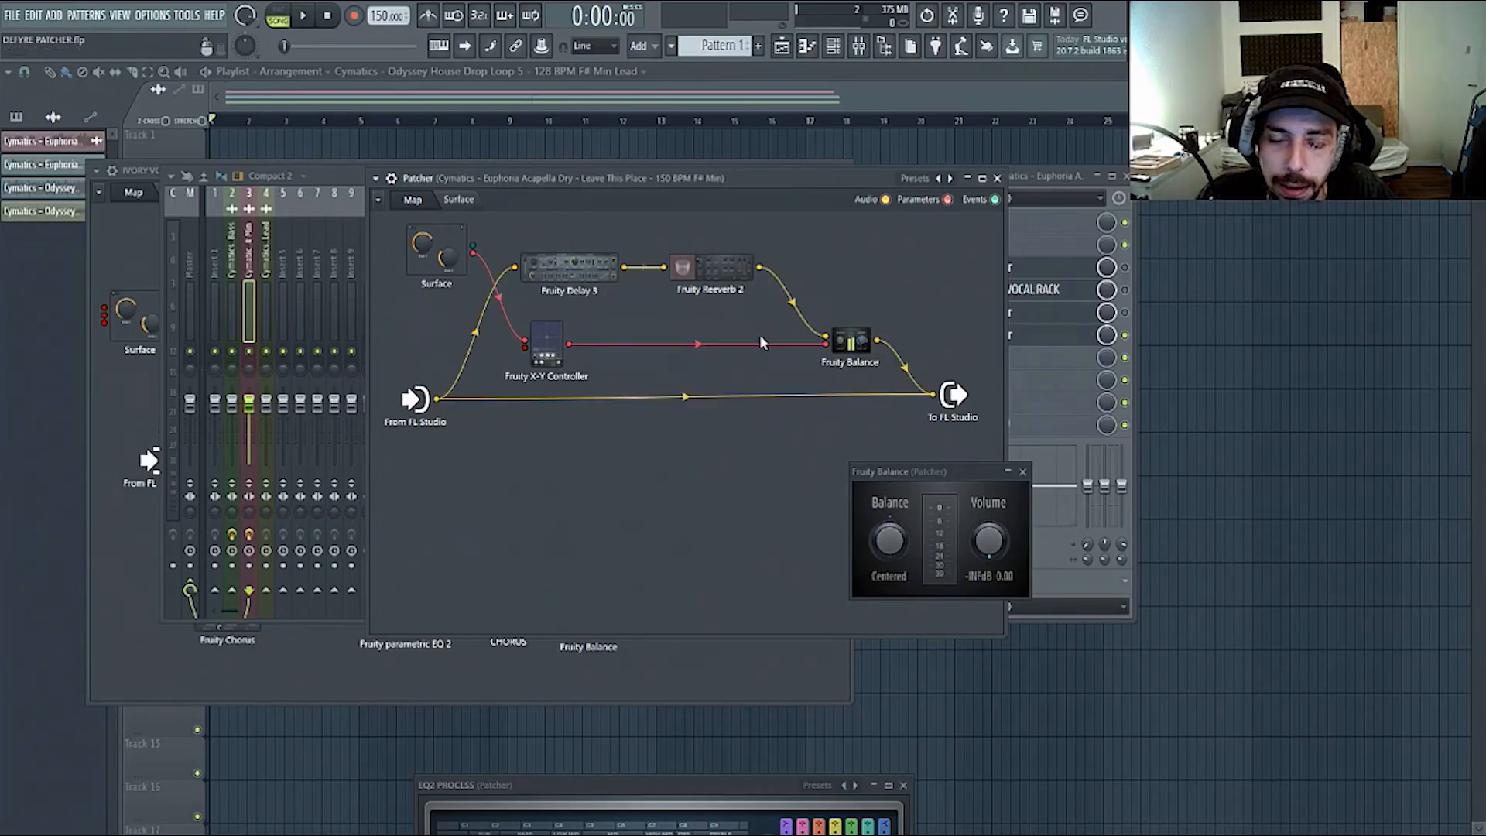
pyautogui.click(459, 200)
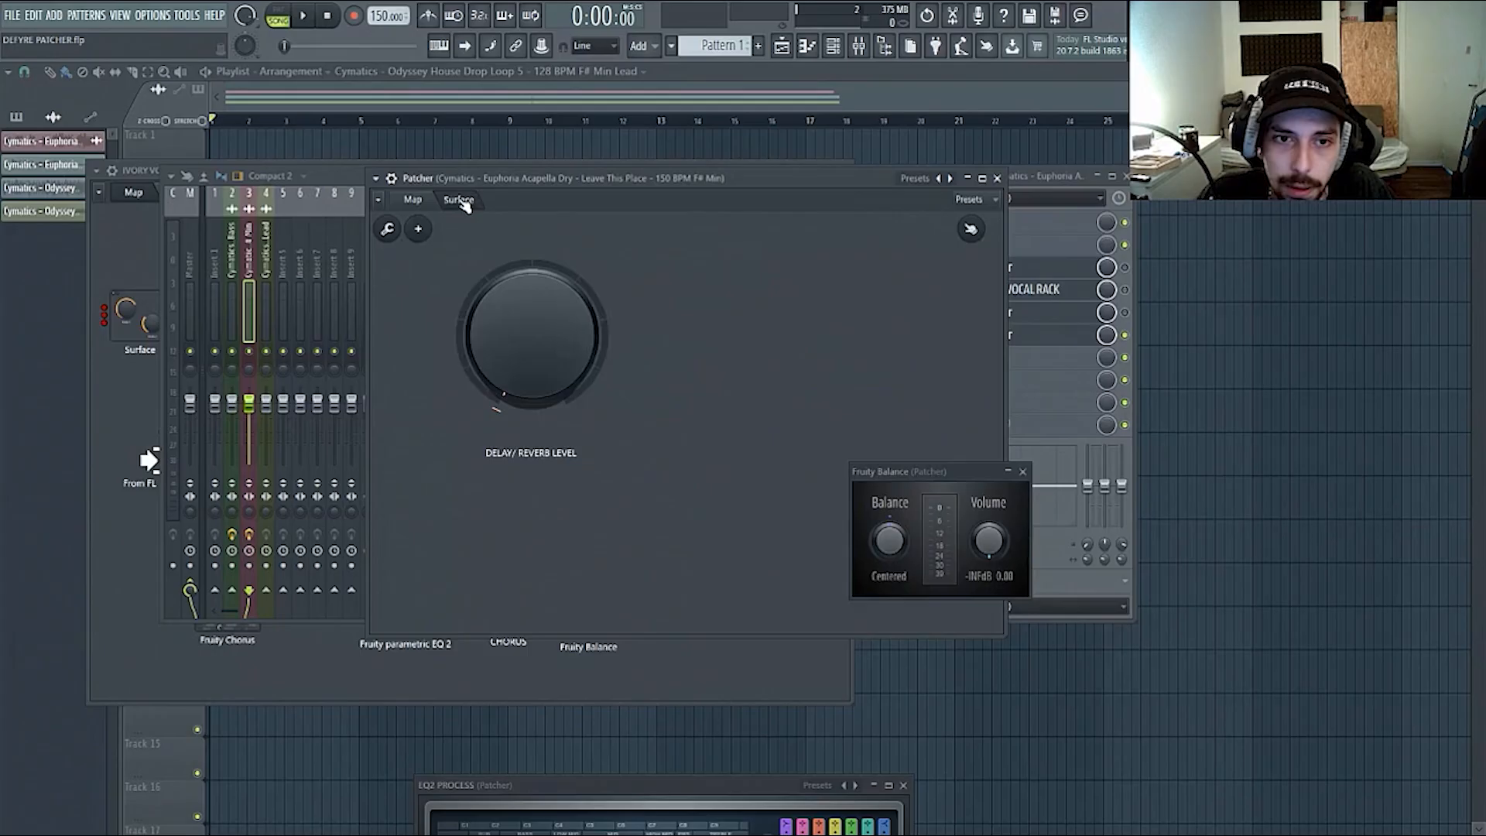
pyautogui.click(418, 203)
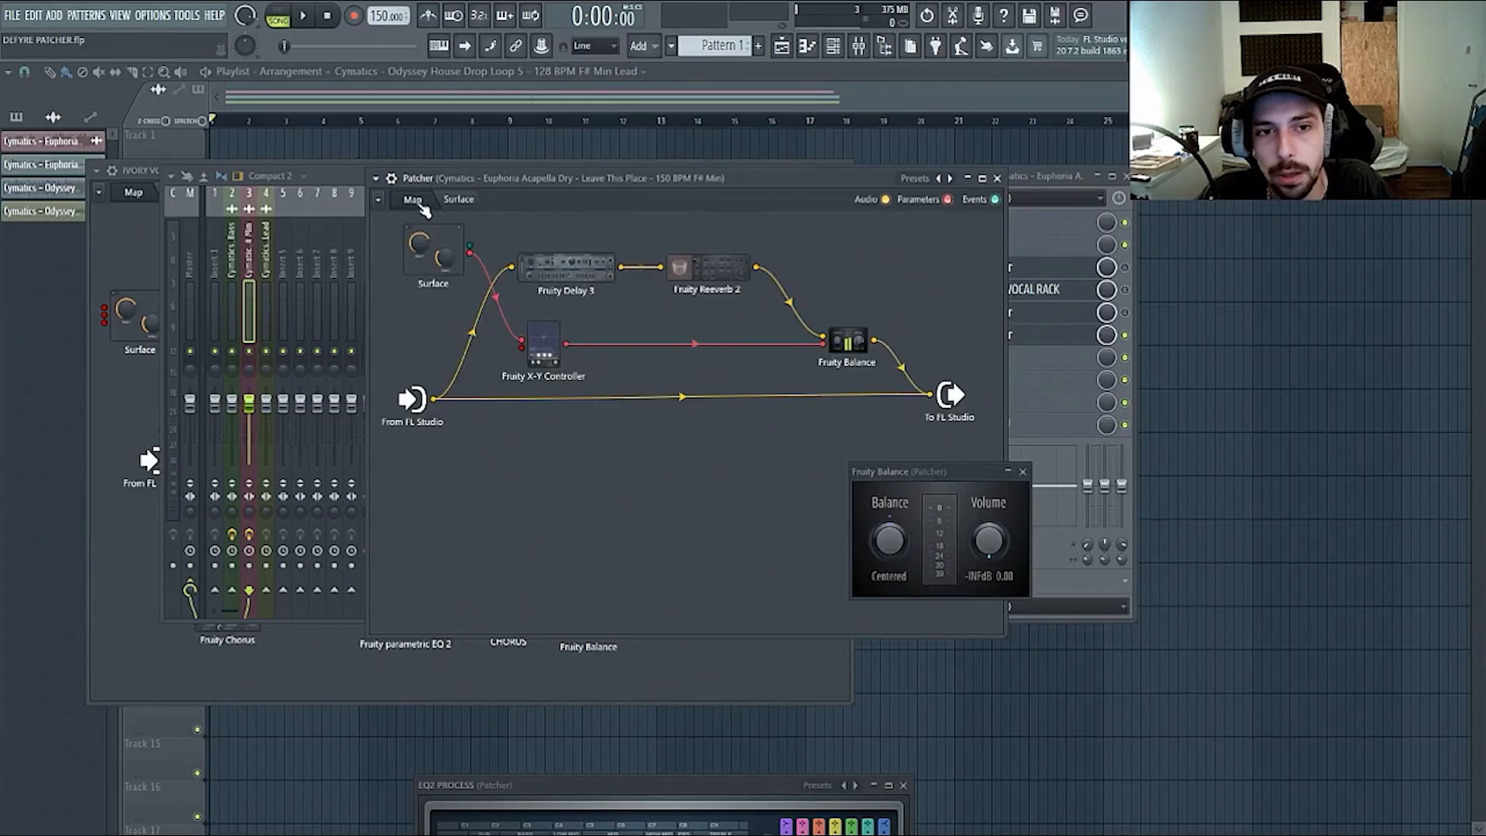
# - Reposition the Fruity X-Y Controller module in the map and rename it BALANCE CONTROL
pyautogui.moveTo(550, 366)
pyautogui.mouseDown()
pyautogui.moveTo(540, 374)
pyautogui.moveTo(568, 367)
pyautogui.mouseUp()
pyautogui.rightClick(568, 366)
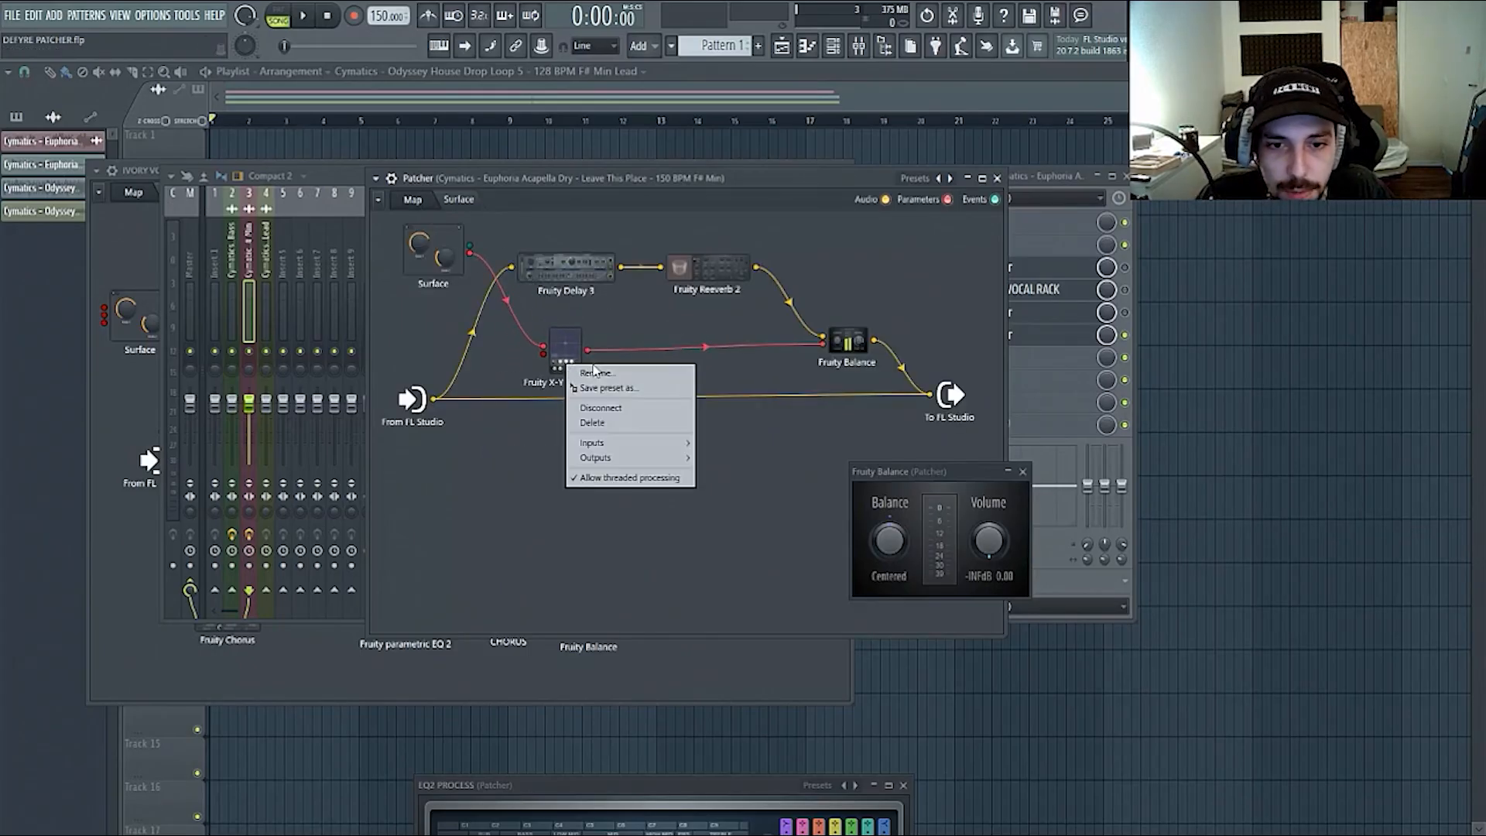
pyautogui.click(594, 372)
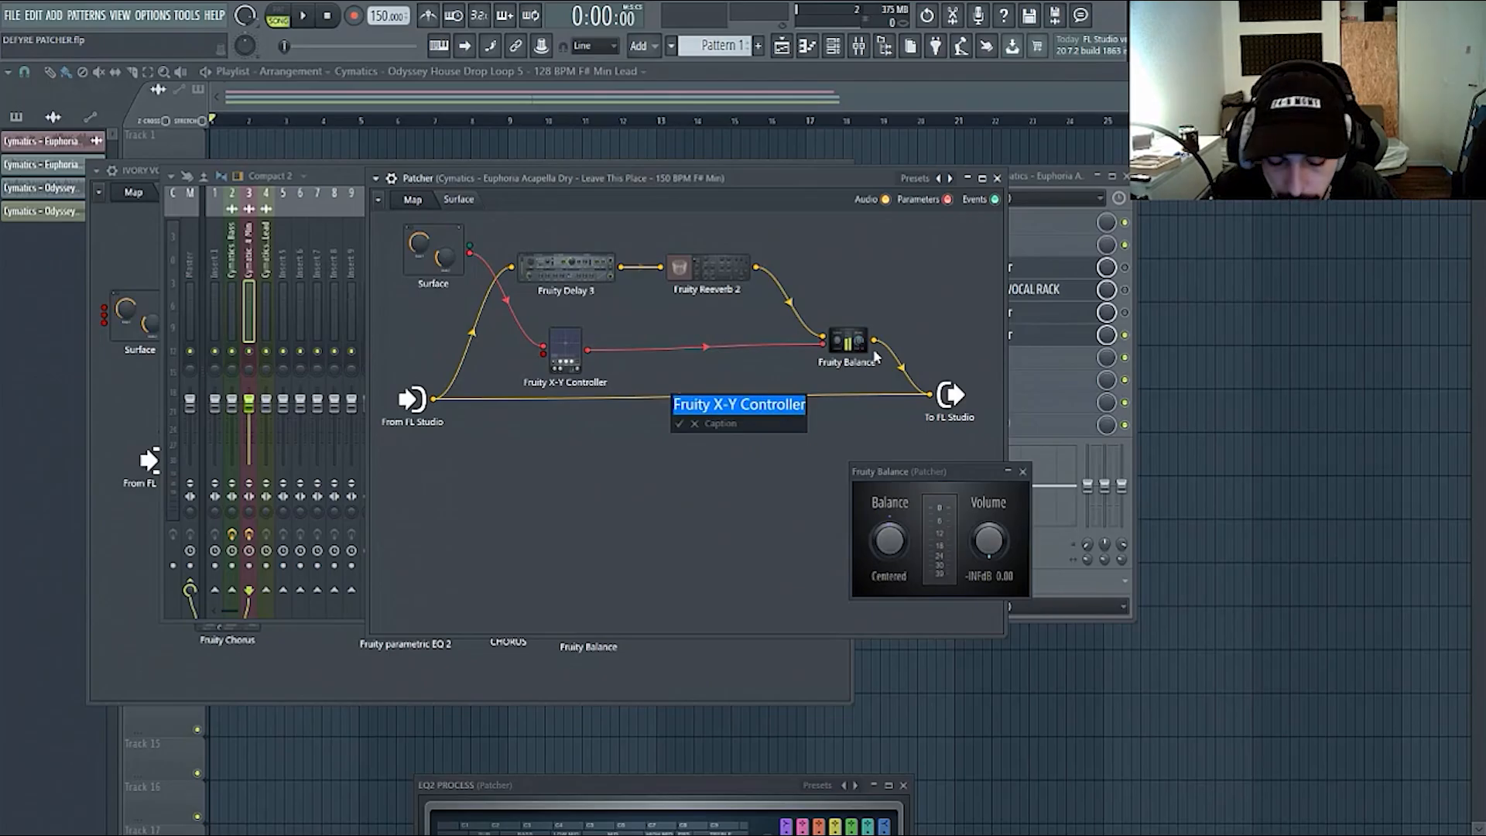
pyautogui.write('BALANCE CONTROL')
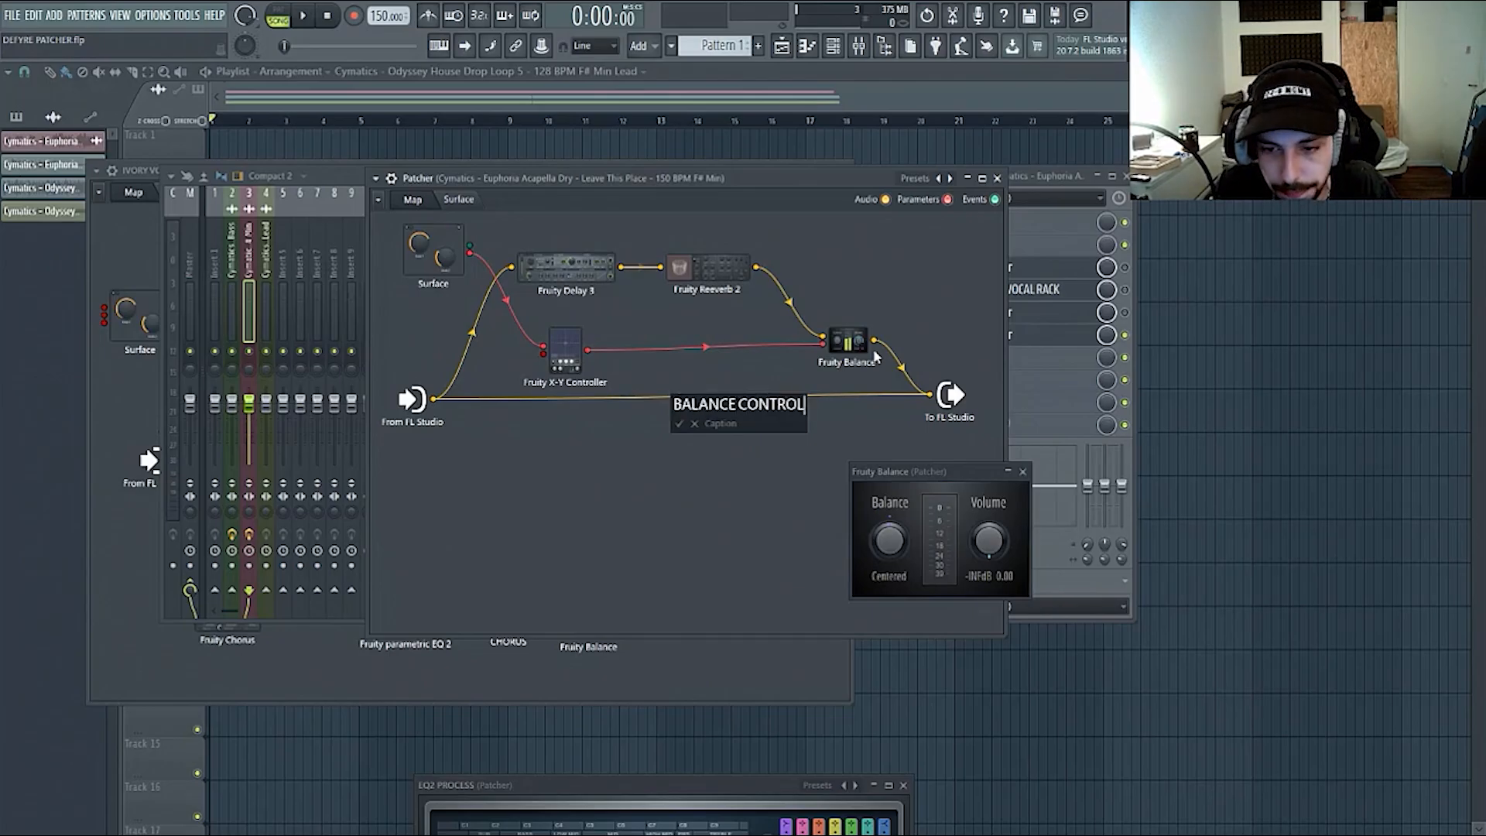
pyautogui.press('Return')
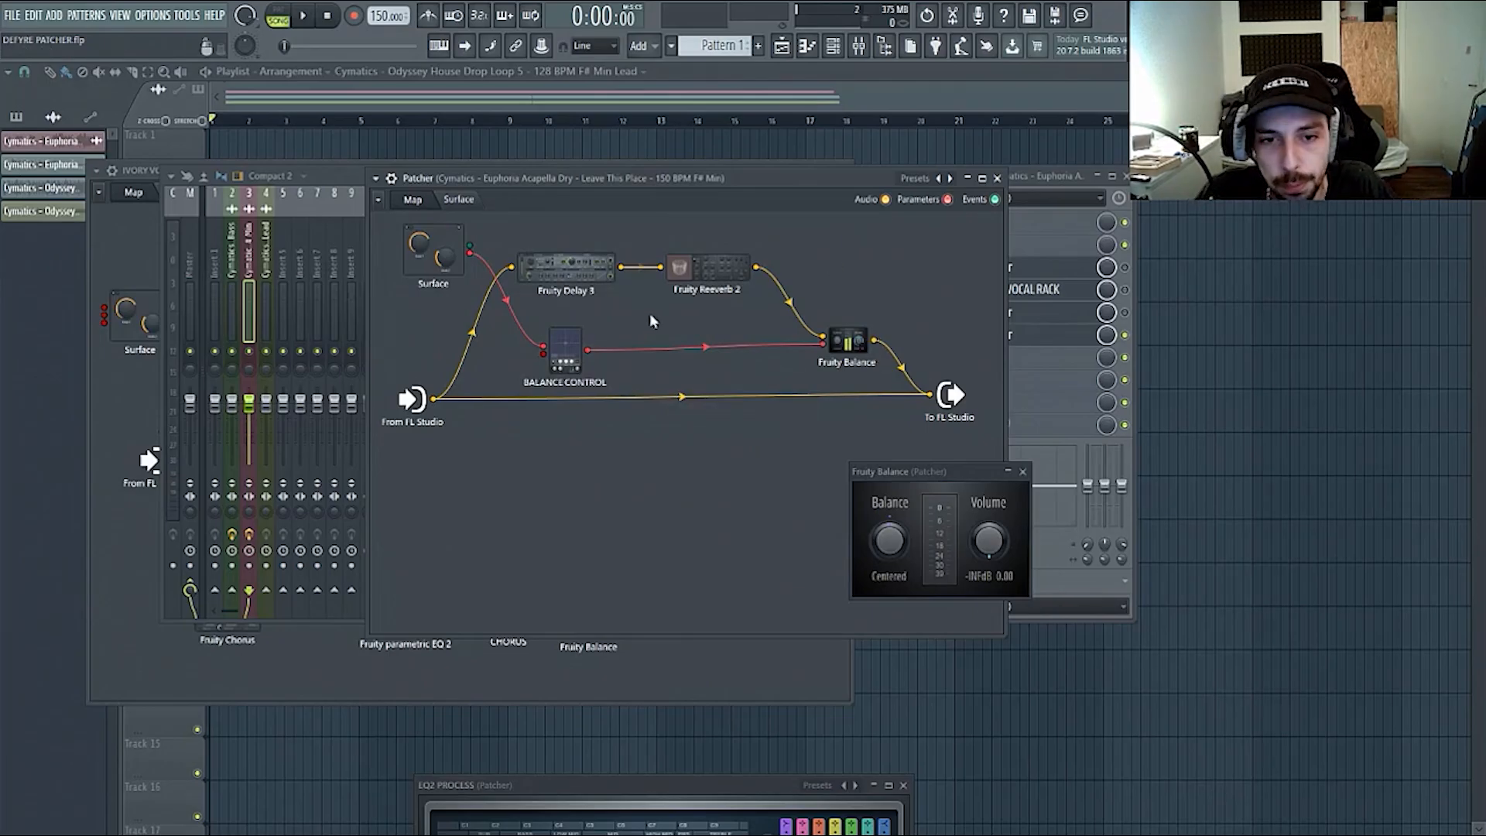
# - Fine-tune the positions of the BALANCE CONTROL, To FL Studio and Fruity Balance modules in the map
pyautogui.moveTo(565, 346)
pyautogui.mouseDown()
pyautogui.moveTo(545, 342)
pyautogui.moveTo(559, 354)
pyautogui.mouseUp()
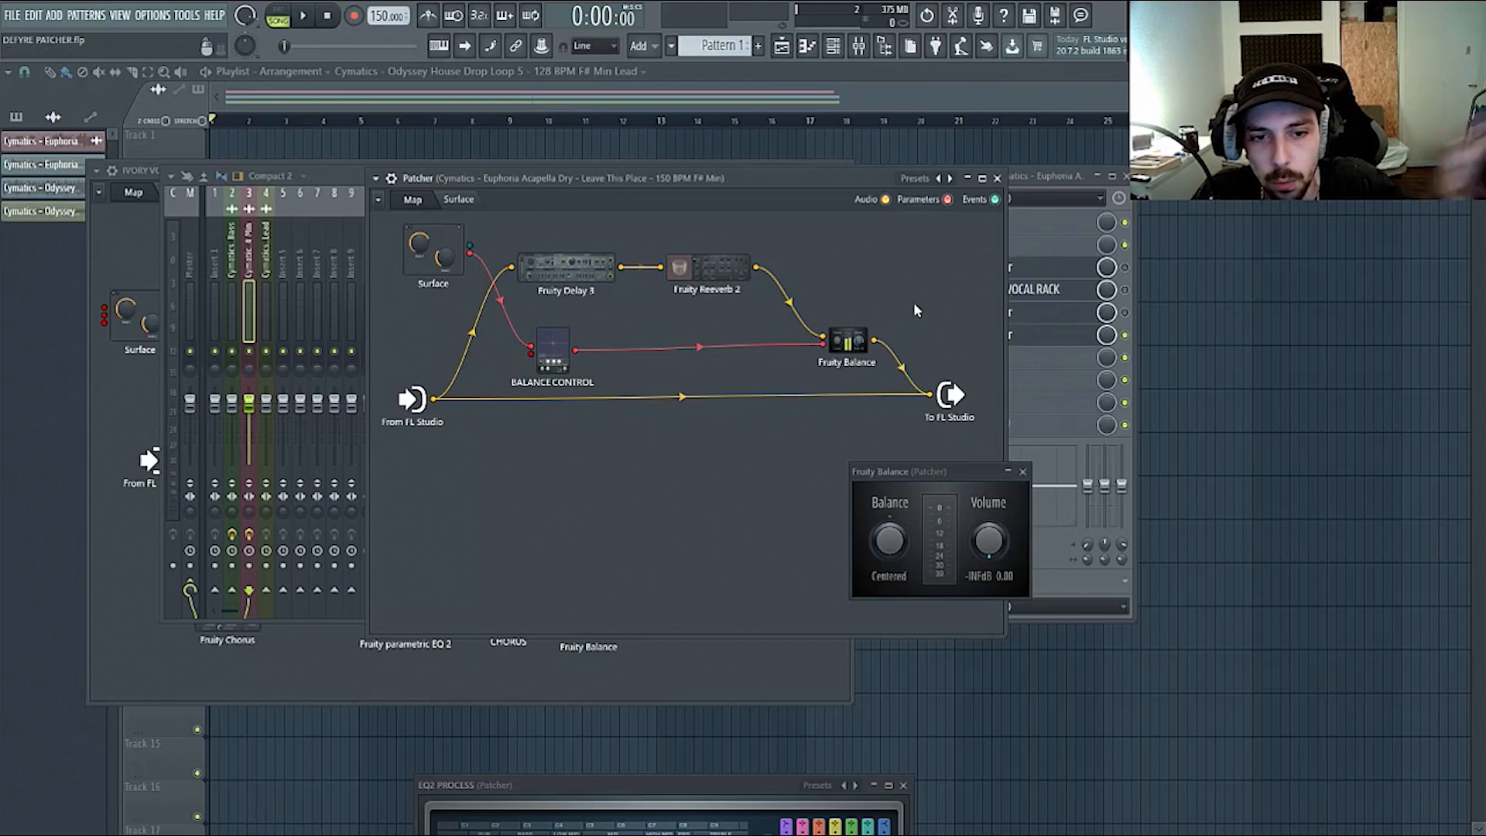
pyautogui.moveTo(558, 362); pyautogui.dragTo(554, 355)
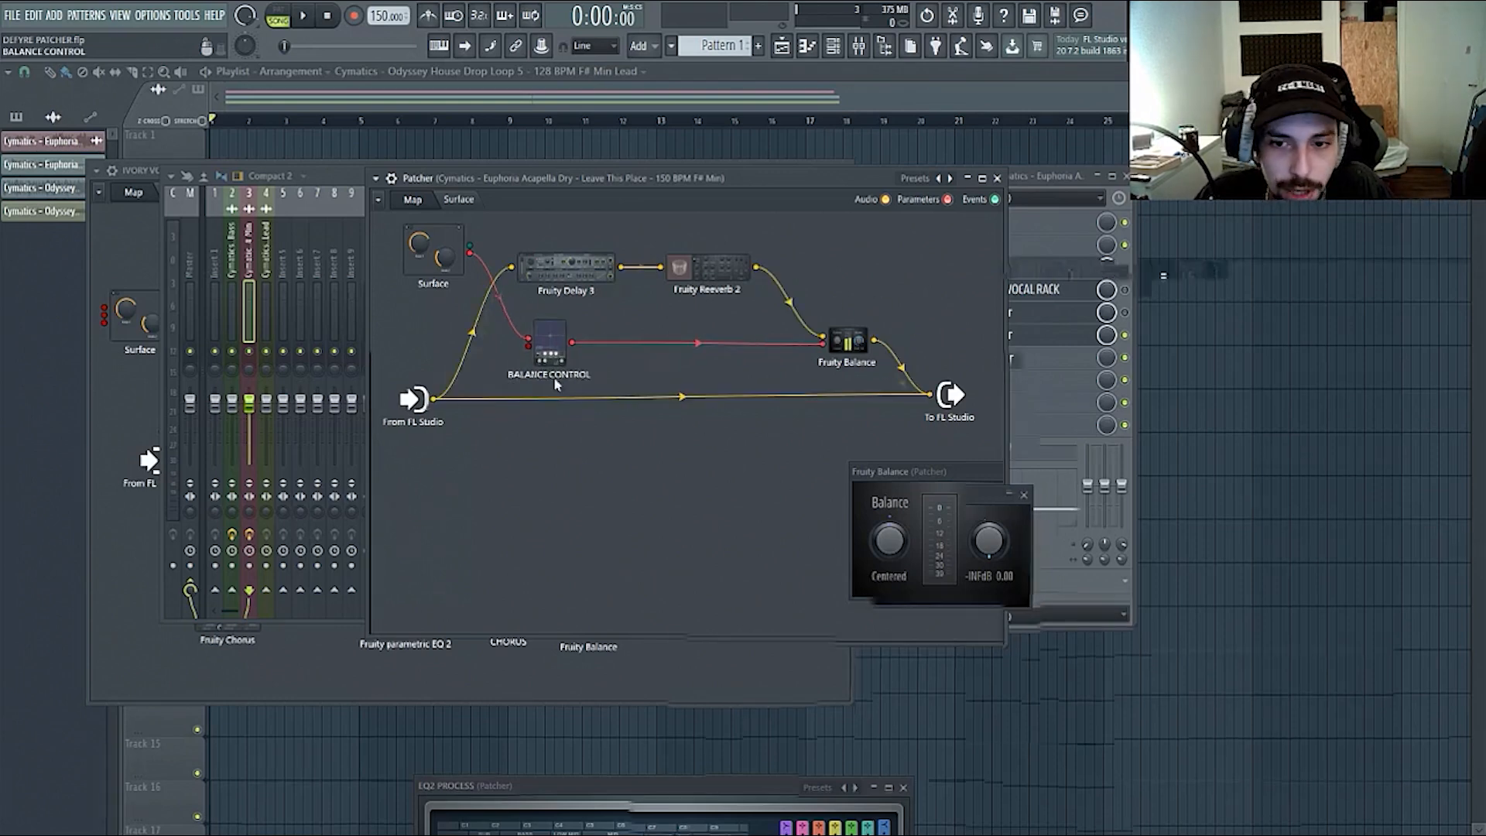
pyautogui.moveTo(959, 397); pyautogui.dragTo(960, 399)
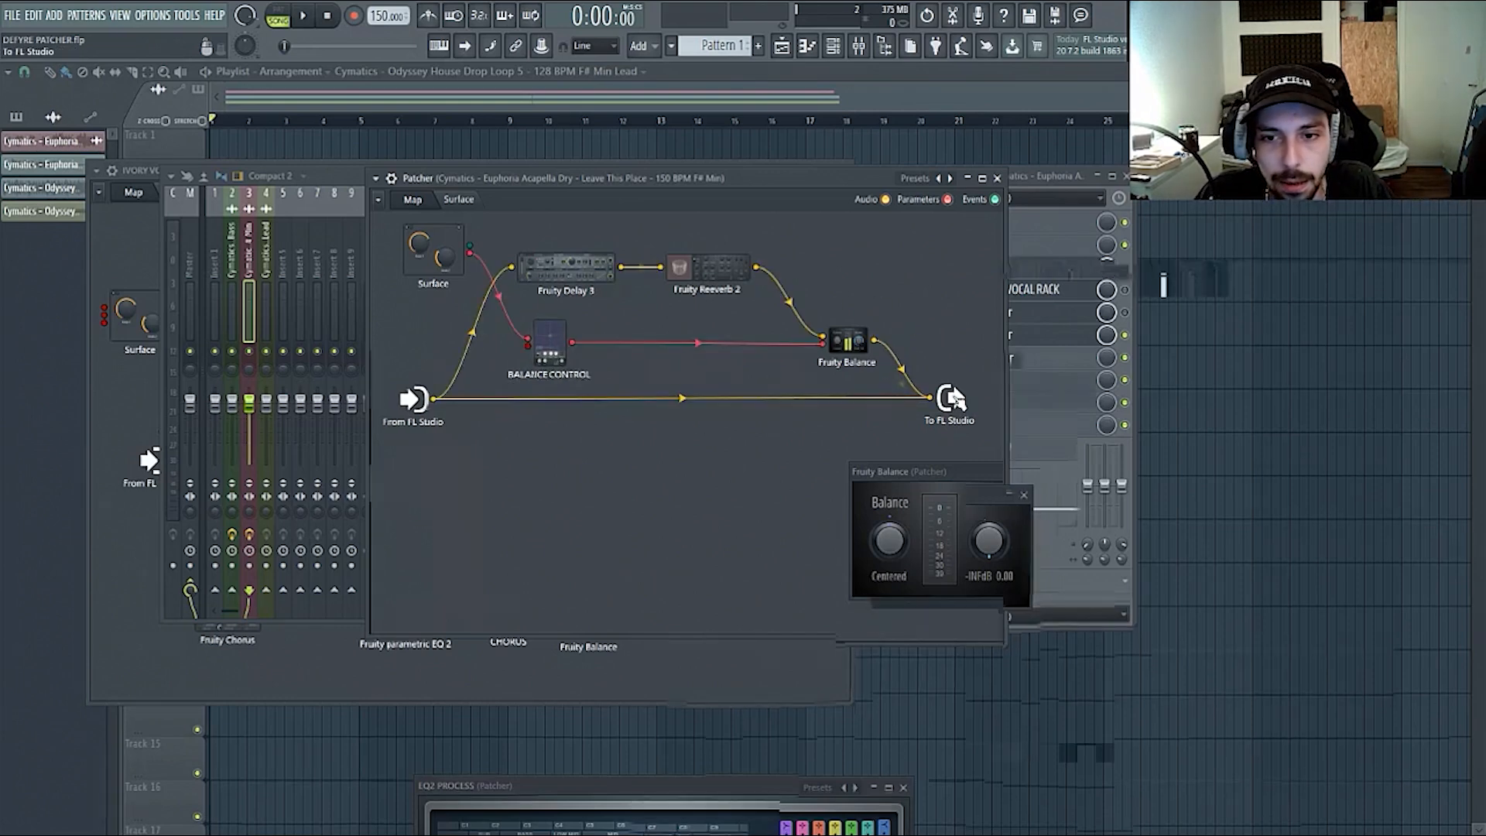
pyautogui.moveTo(849, 340); pyautogui.dragTo(824, 340)
# - Audition the DELAY/ REVERB LEVEL knob during song playback by turning it up while watching Fruity Balance's Volume, stopping playback at the end
pyautogui.click(551, 347)
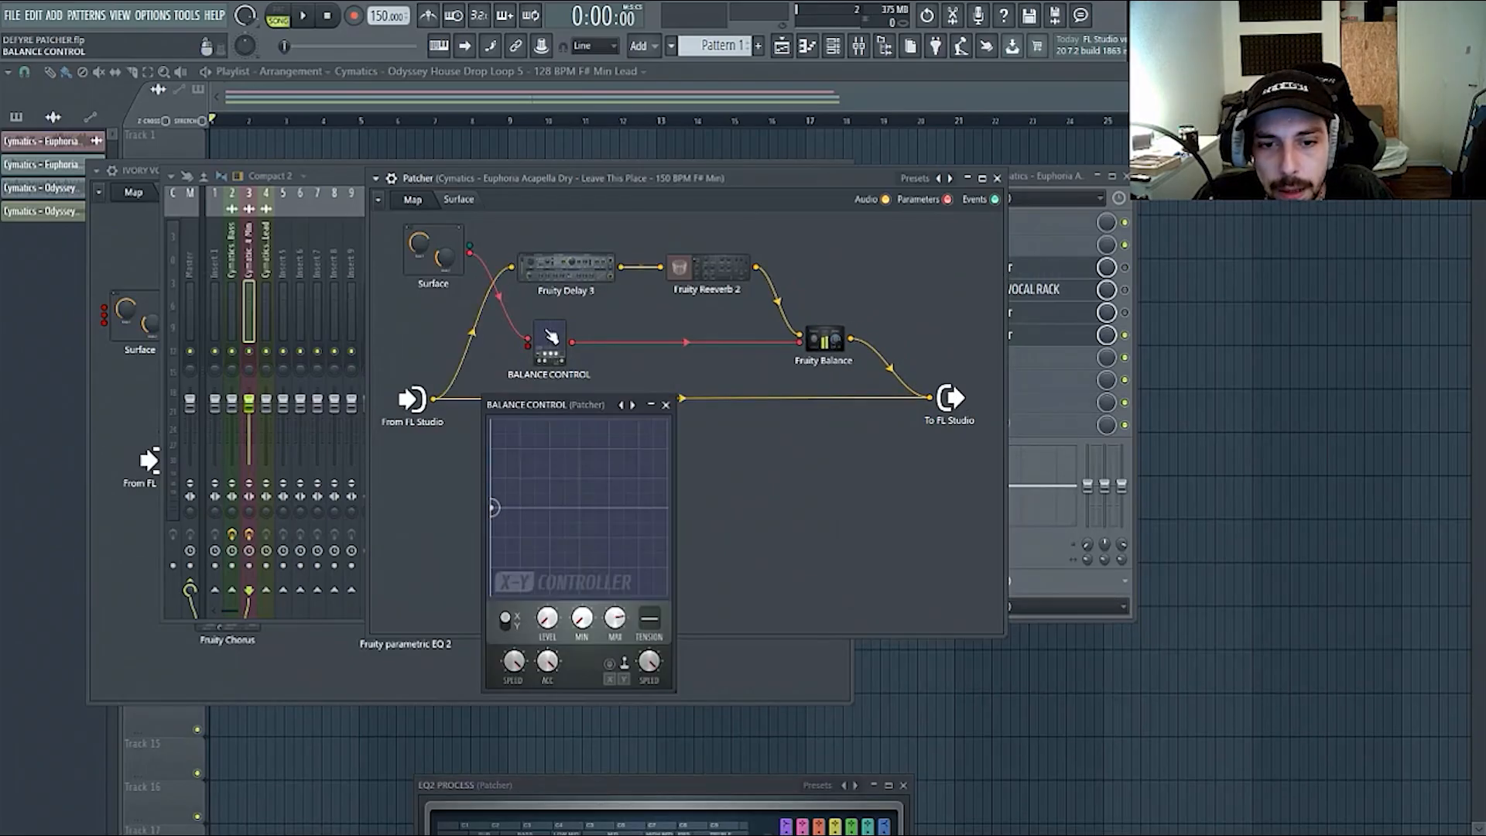
pyautogui.click(830, 346)
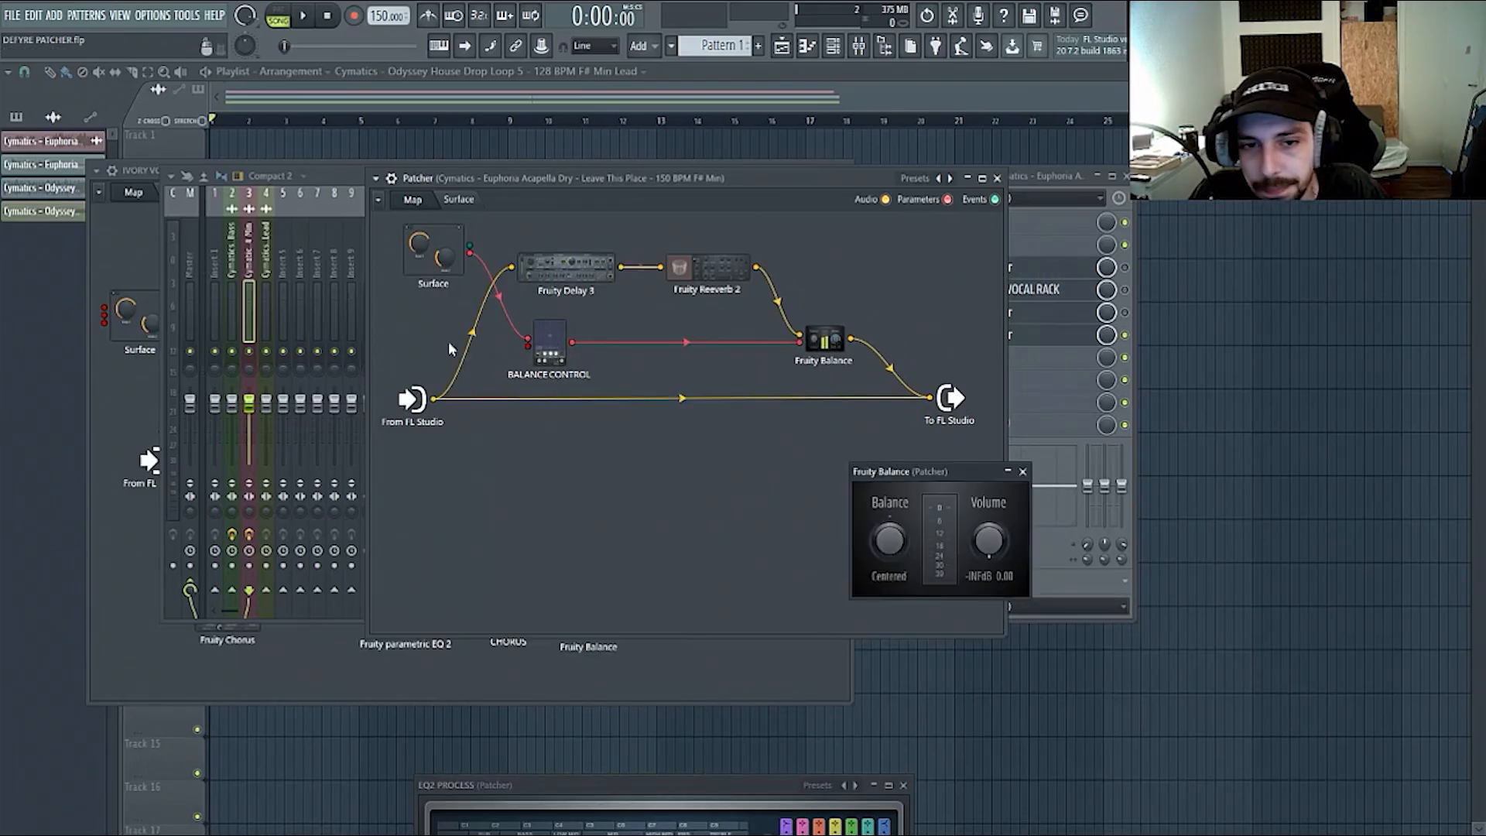
pyautogui.press('space')
pyautogui.click(458, 199)
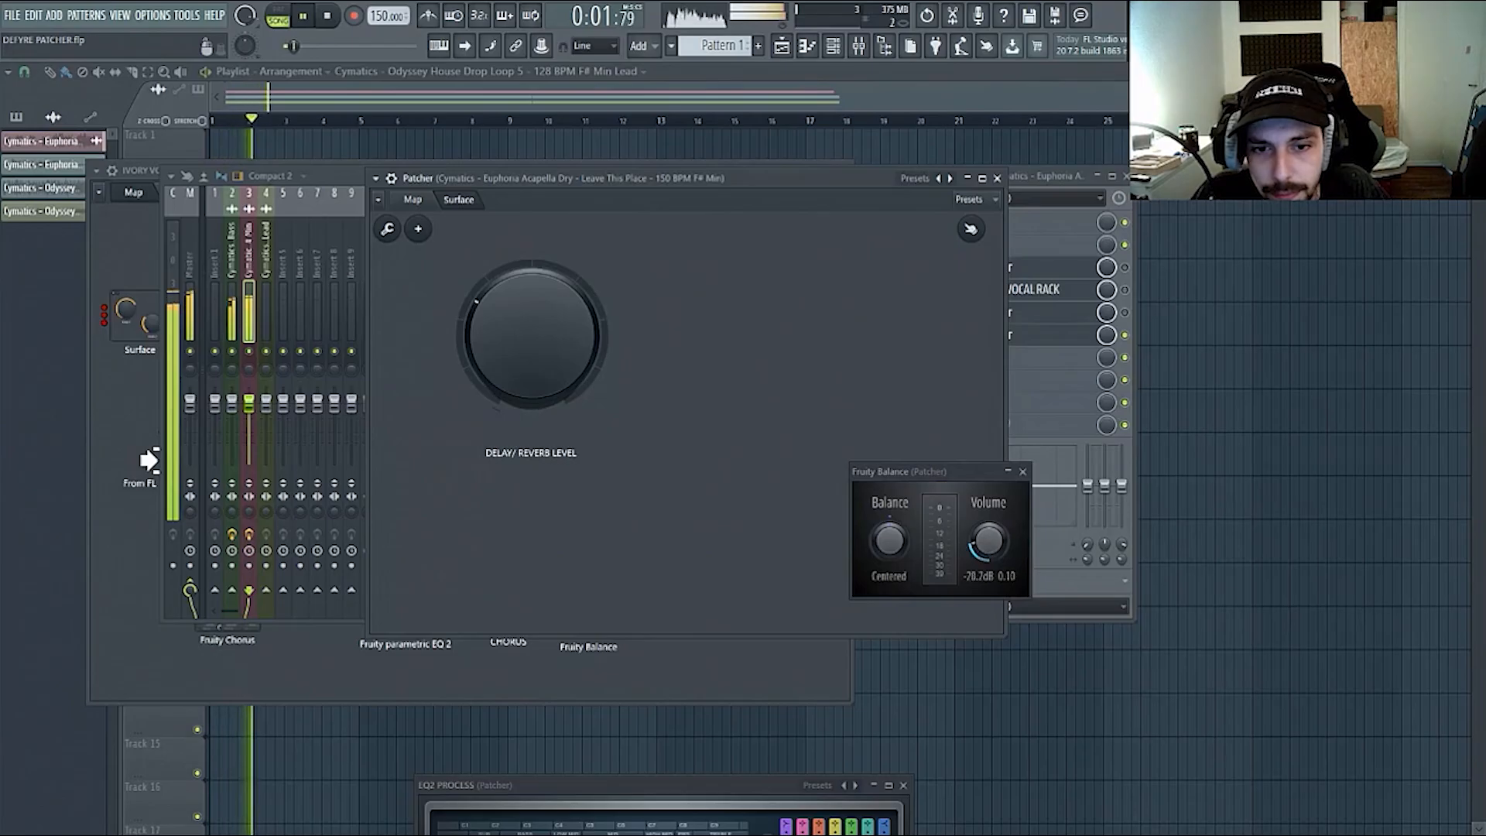
pyautogui.moveTo(542, 322); pyautogui.dragTo(536, 214)
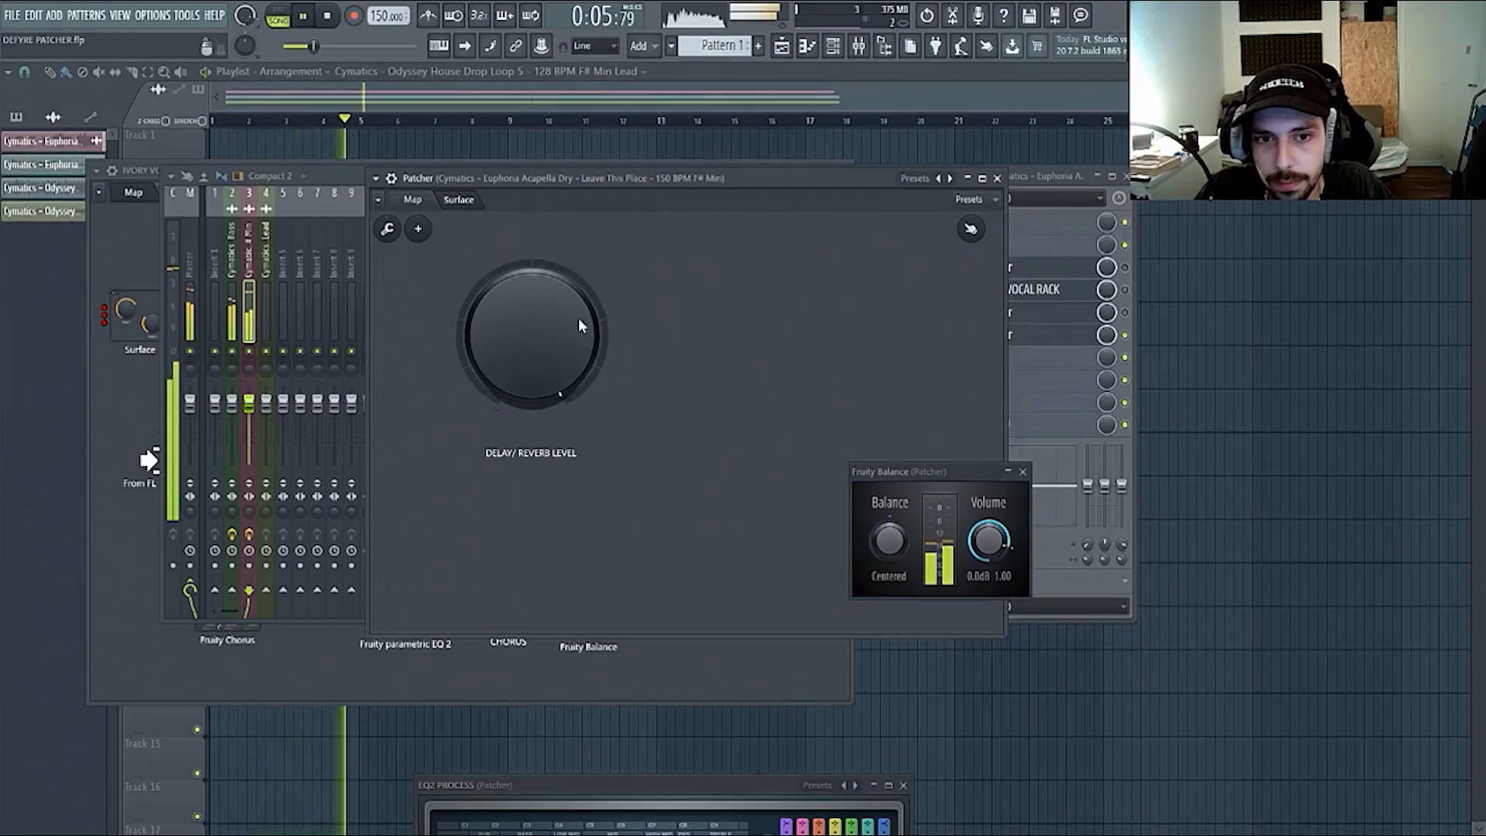
pyautogui.press('space')
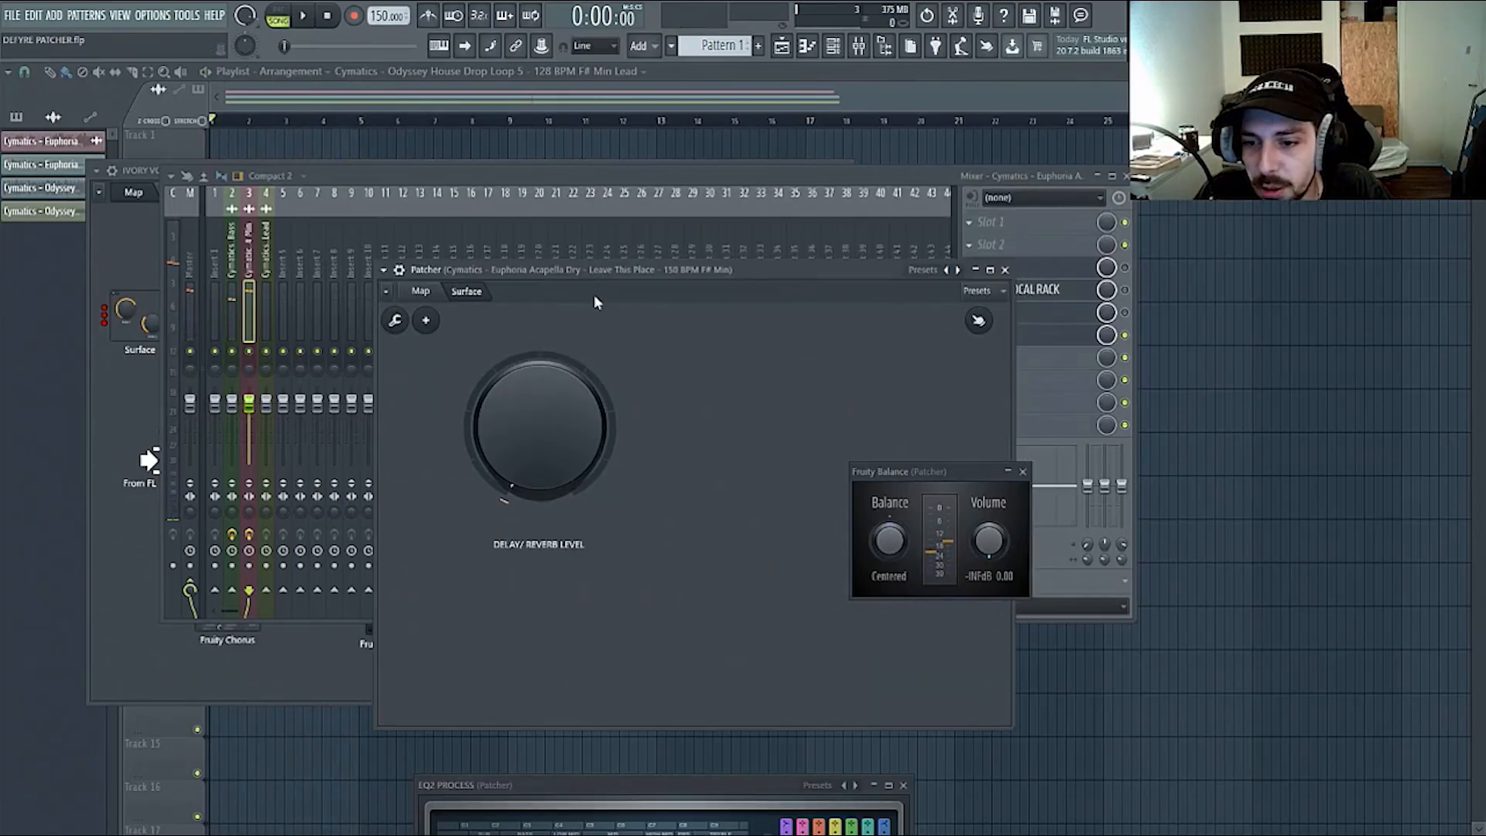
# - Return to the module map, move the Fruity Balance window below the signal path and nudge the From FL Studio module
pyautogui.click(432, 291)
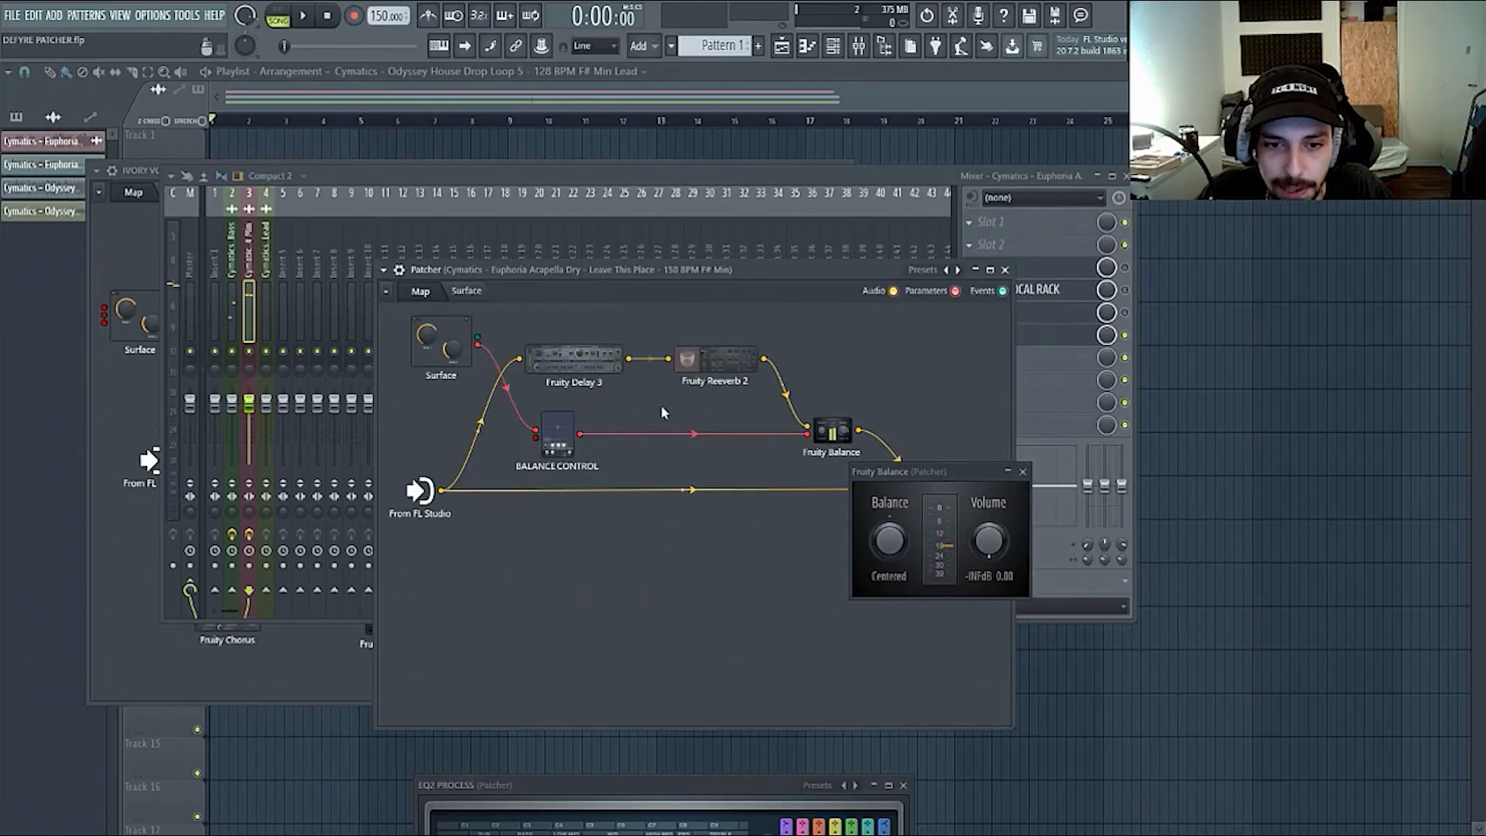
pyautogui.moveTo(988, 473); pyautogui.dragTo(959, 607)
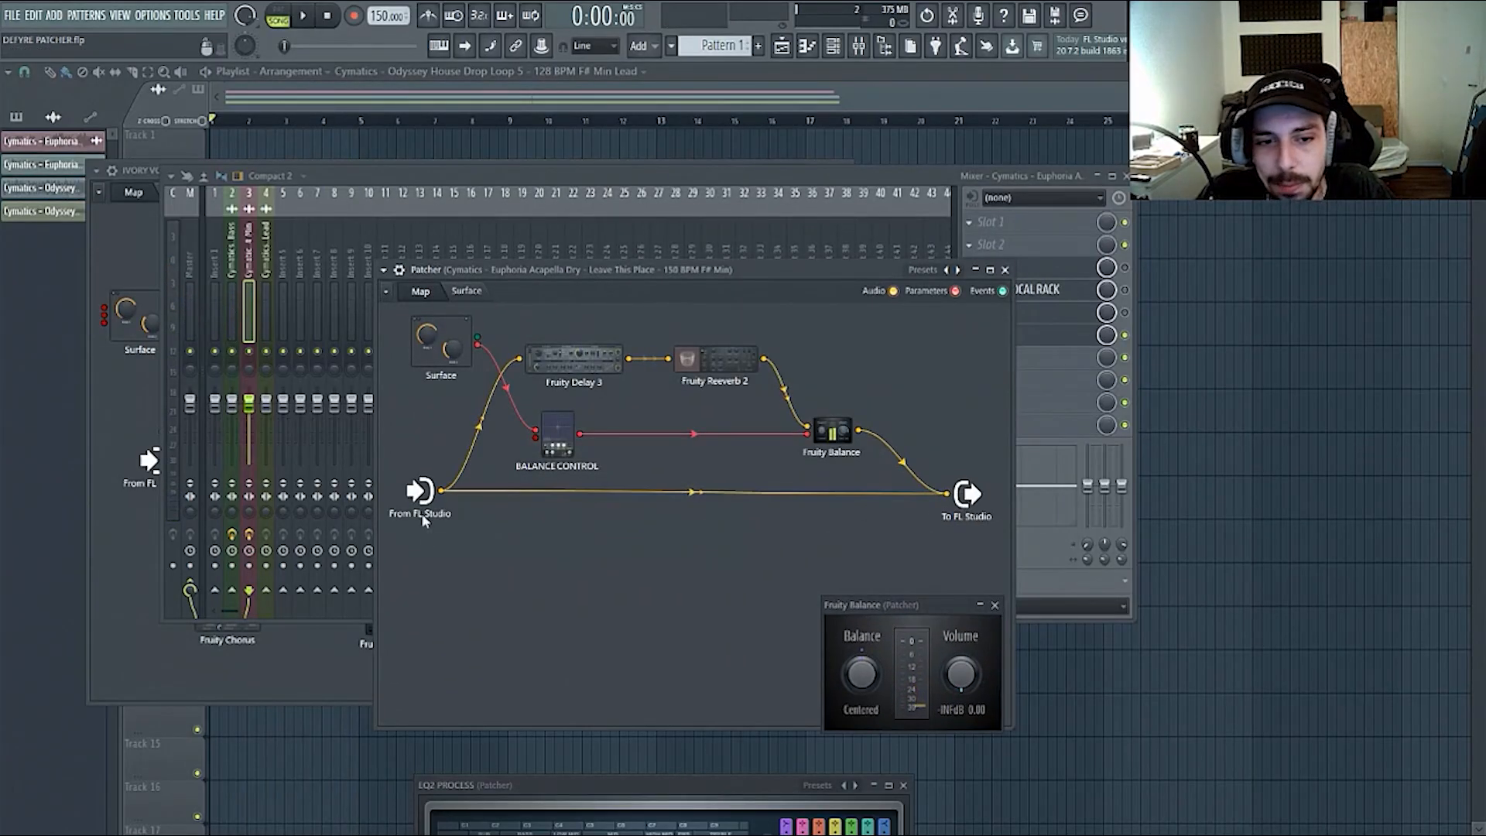
pyautogui.moveTo(421, 494); pyautogui.dragTo(414, 498)
pyautogui.moveTo(929, 607); pyautogui.dragTo(903, 683)
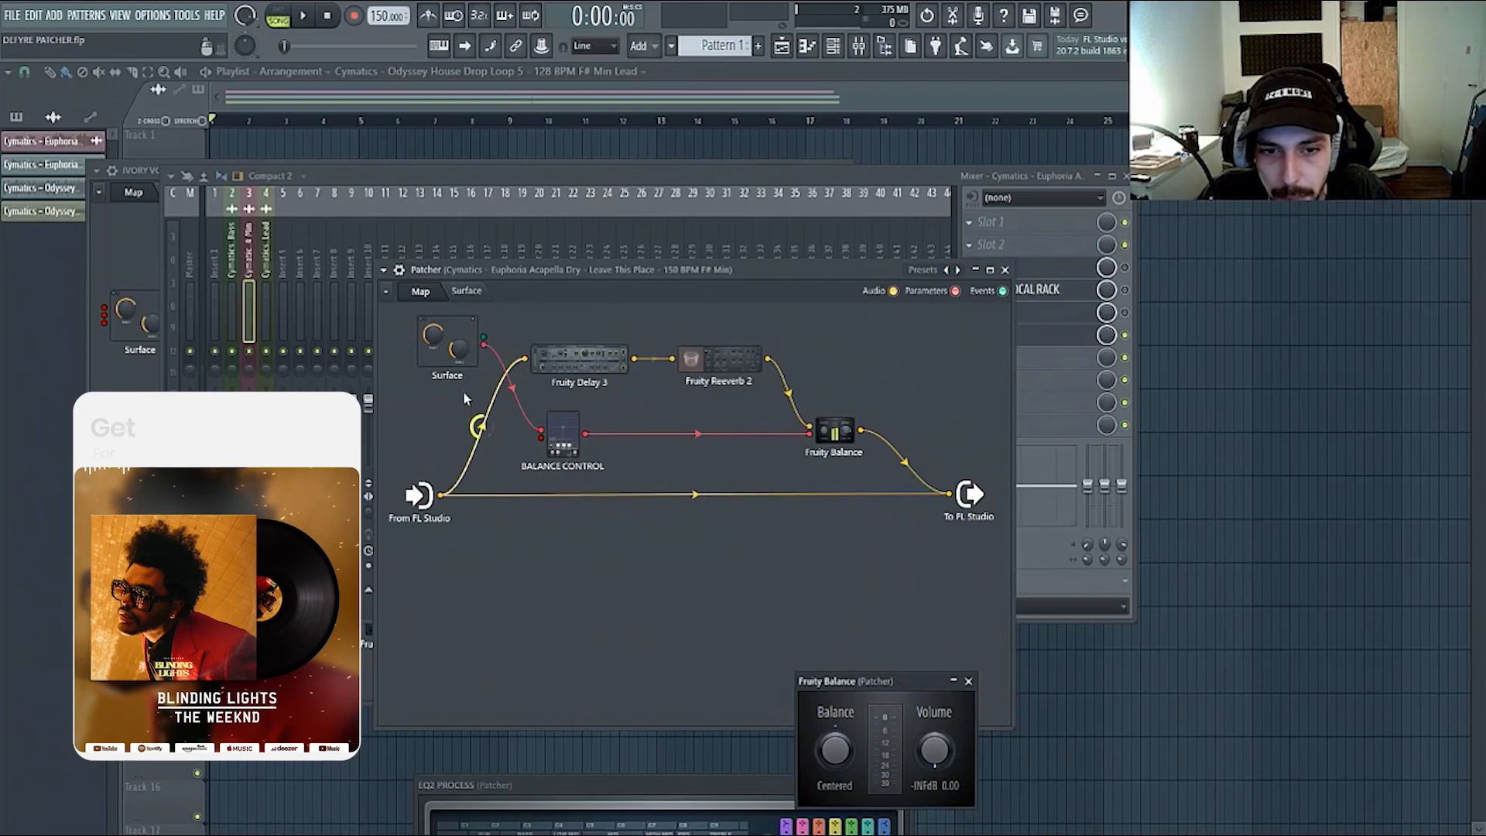
# - Add kHs Distortion and OTT below the delay/reverb path, rerouting From FL Studio's direct link into the distortion and connecting it to OTT
pyautogui.rightClick(622, 580)
pyautogui.moveTo(949, 494); pyautogui.dragTo(570, 573)
pyautogui.rightClick(627, 567)
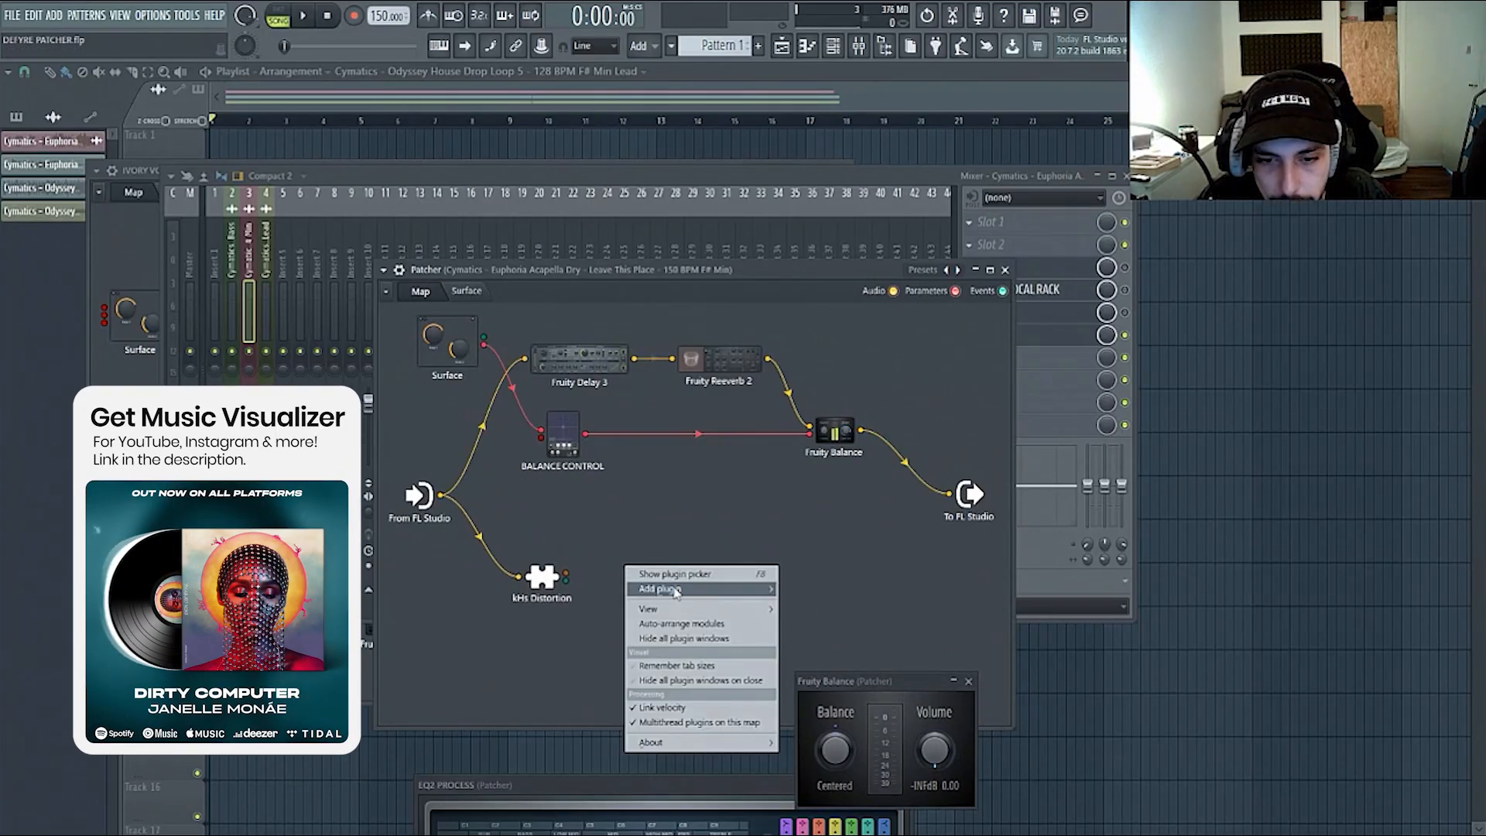
pyautogui.moveTo(676, 593)
pyautogui.click(610, 703)
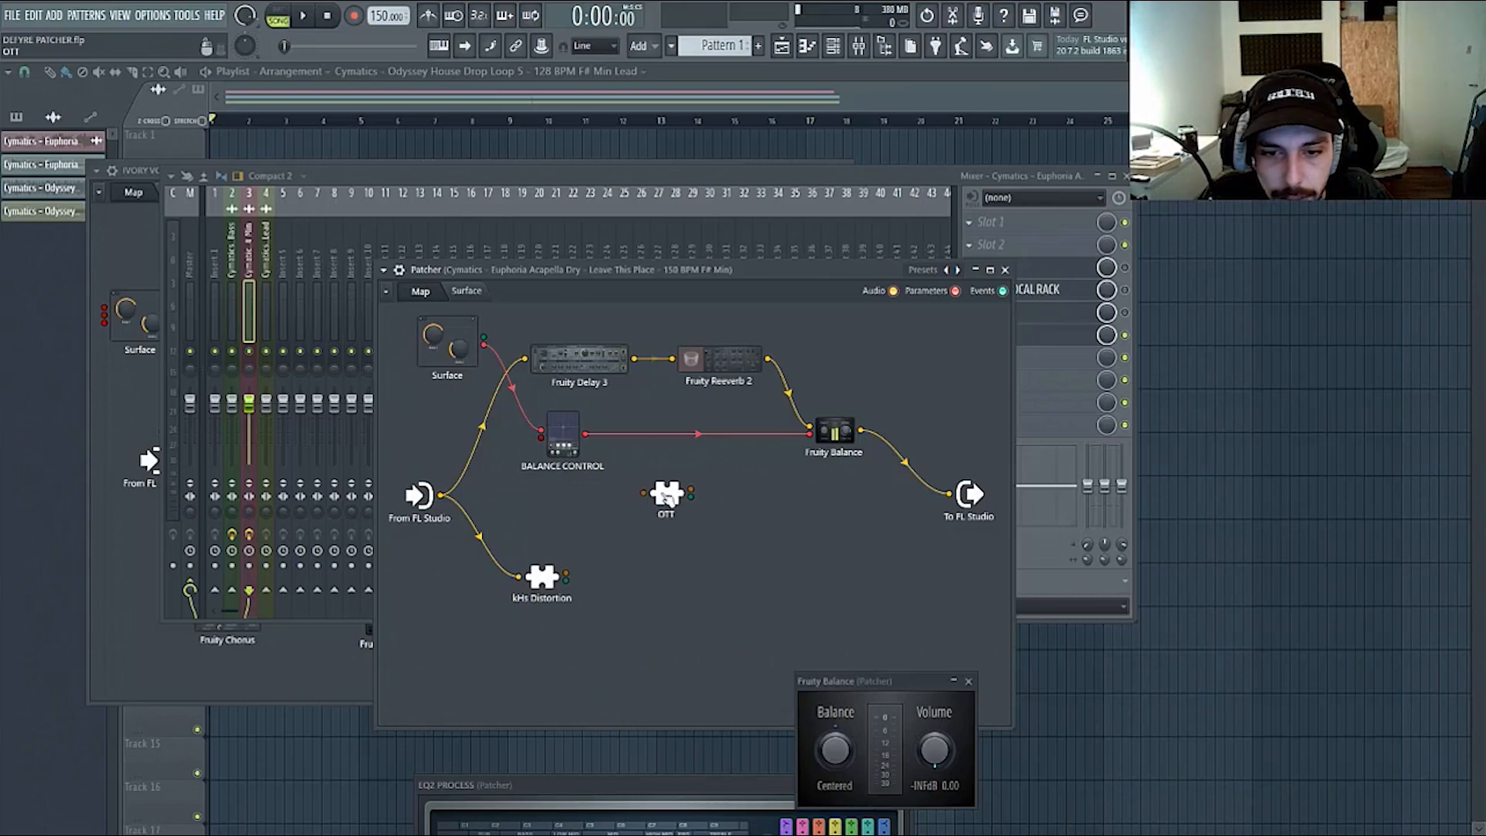
pyautogui.moveTo(667, 497); pyautogui.dragTo(650, 573)
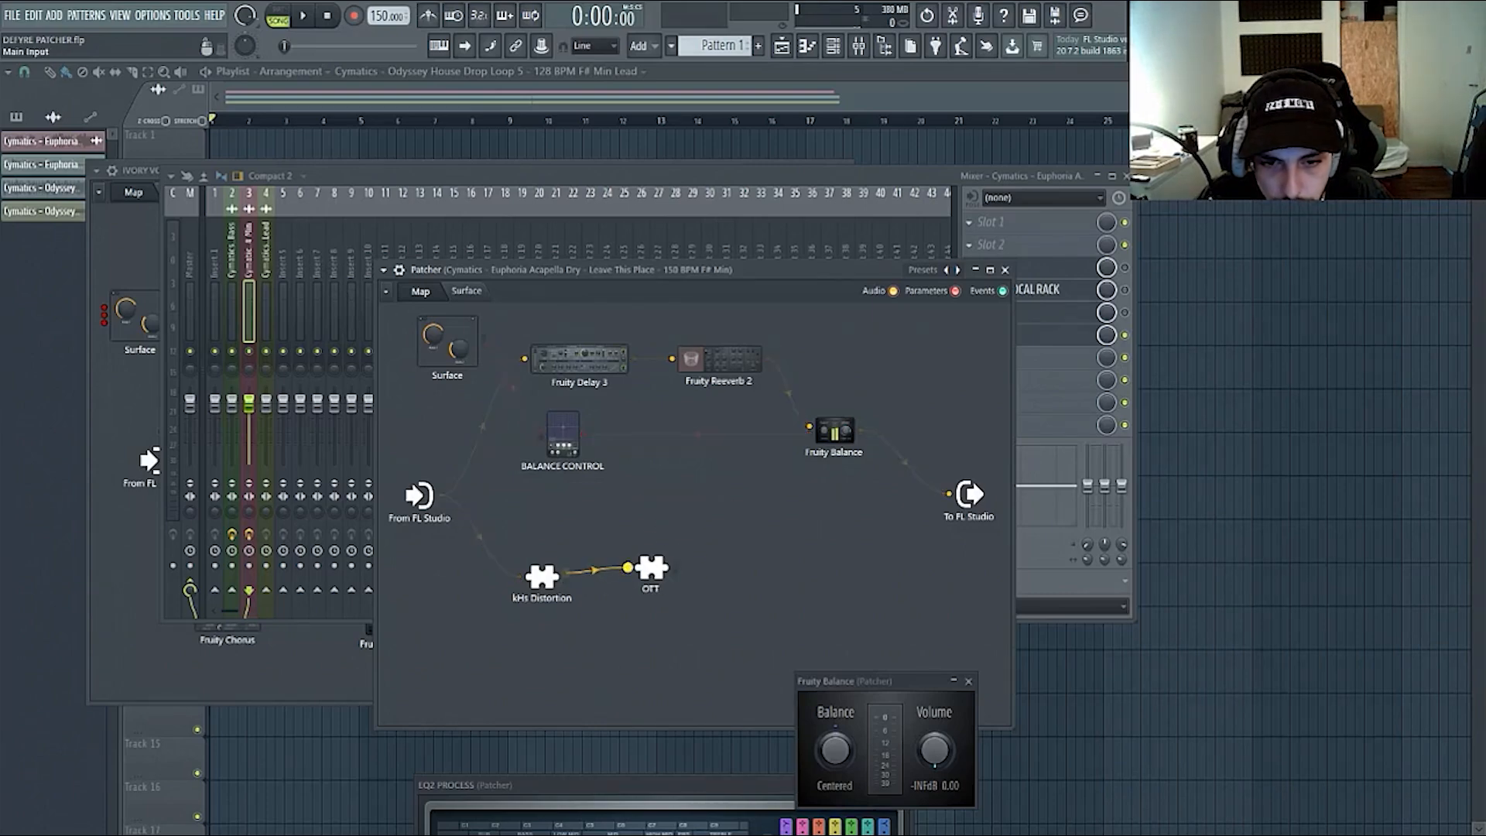
# - Add a Fruity Parametric EQ 2 module and place it after OTT in the lower path
pyautogui.rightClick(745, 534)
pyautogui.moveTo(789, 558)
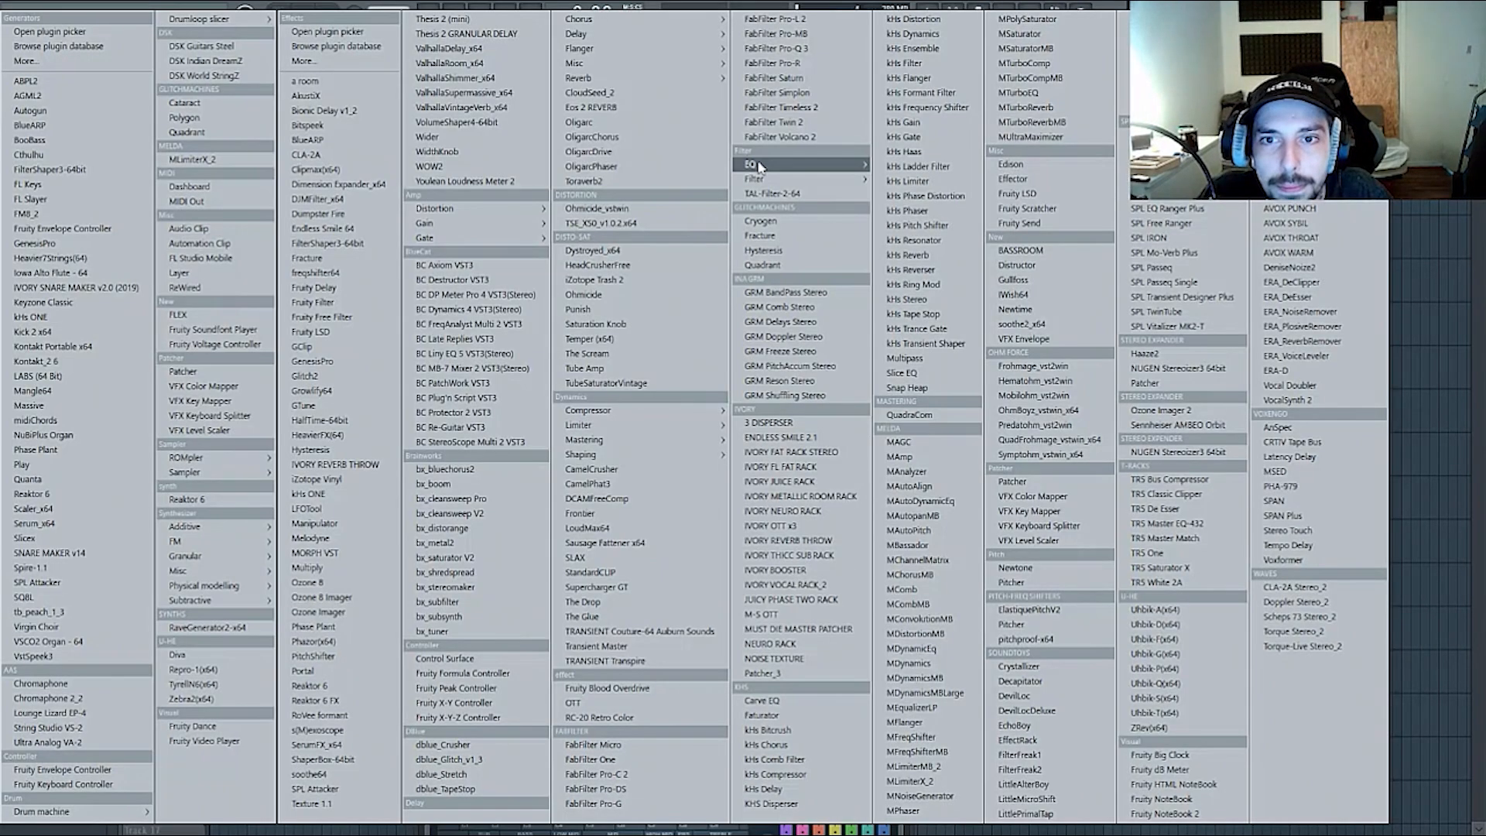
pyautogui.moveTo(759, 165)
pyautogui.click(665, 203)
pyautogui.moveTo(629, 489); pyautogui.dragTo(791, 538)
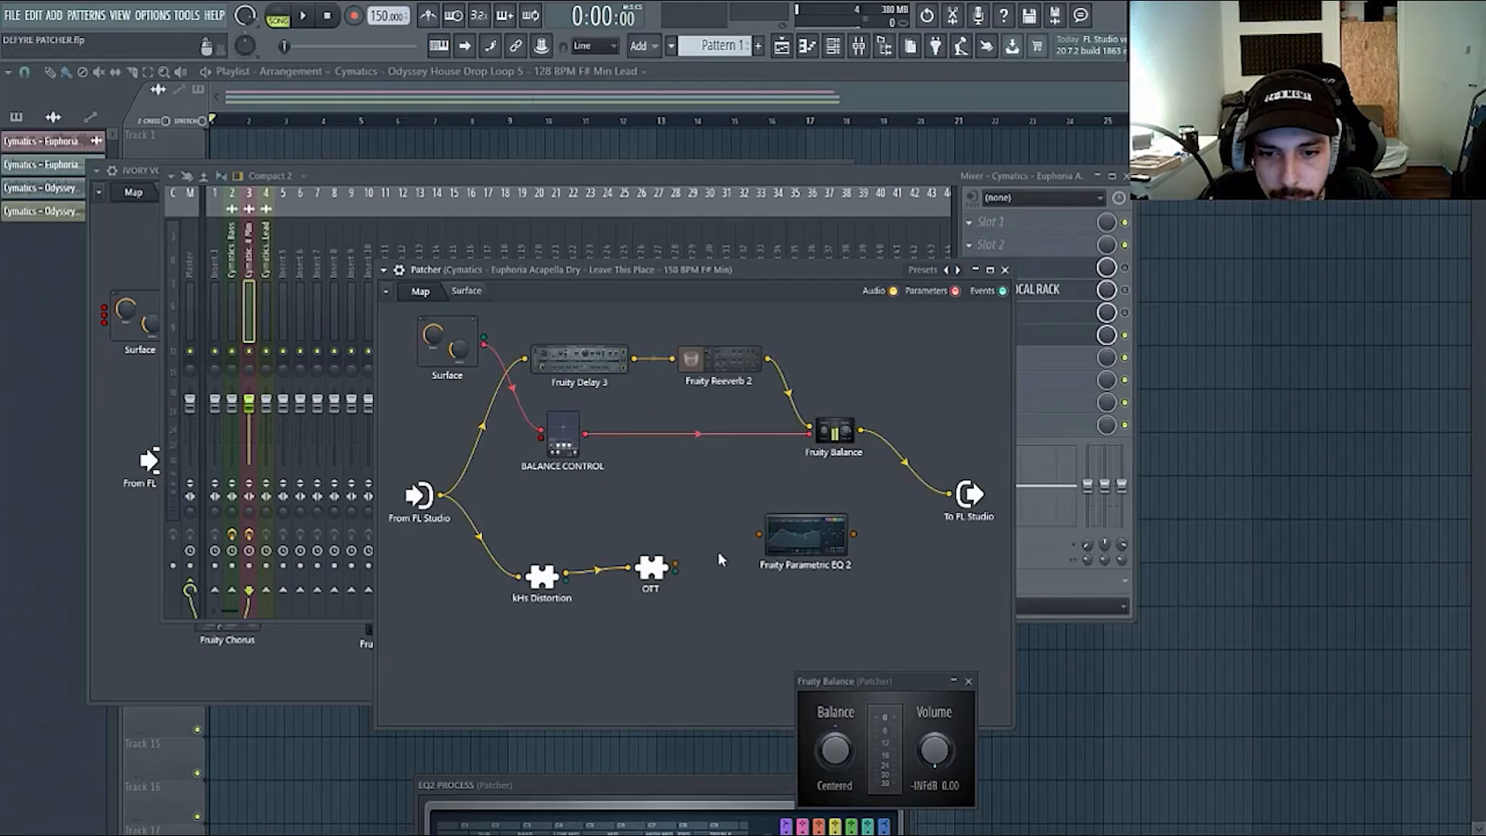
# - Connect OTT to the Fruity Parametric EQ 2, then add a second Fruity Delay 3 after the EQ and link it to To FL Studio
pyautogui.moveTo(676, 563)
pyautogui.mouseDown()
pyautogui.moveTo(759, 535)
pyautogui.moveTo(780, 566)
pyautogui.mouseUp()
pyautogui.rightClick(896, 560)
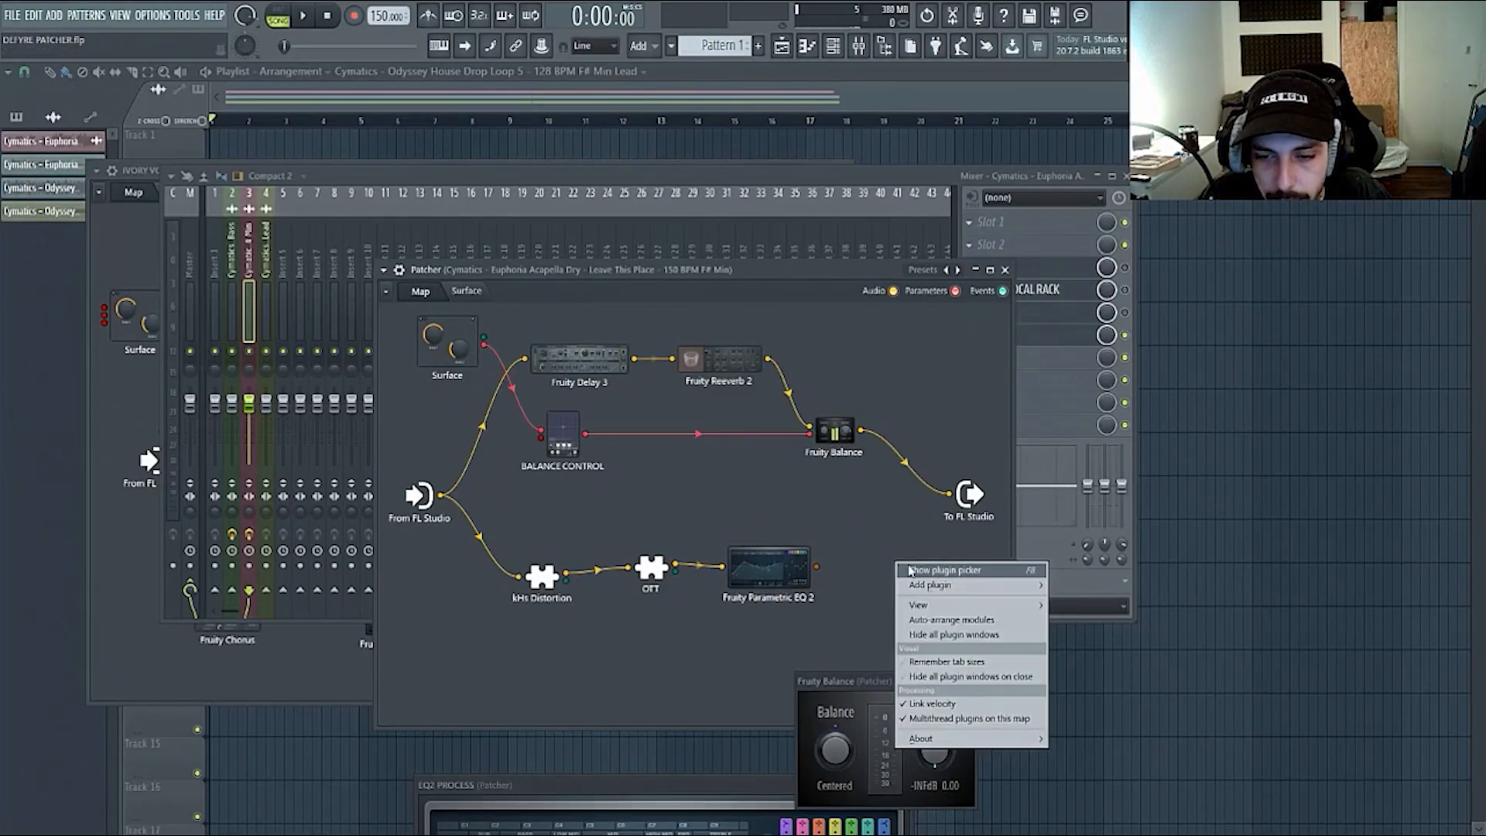
pyautogui.moveTo(948, 587)
pyautogui.moveTo(614, 33)
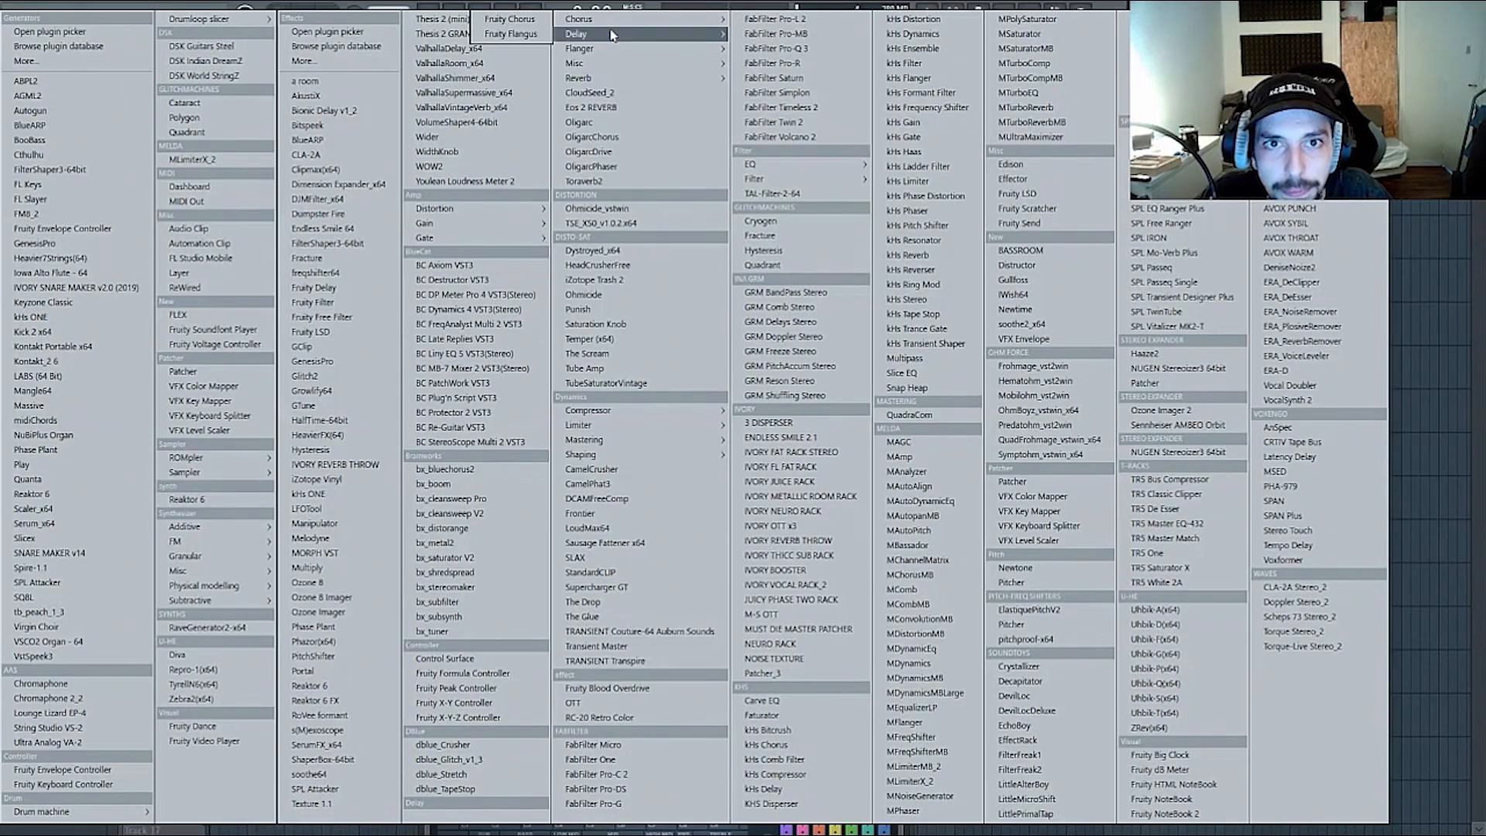
pyautogui.click(503, 50)
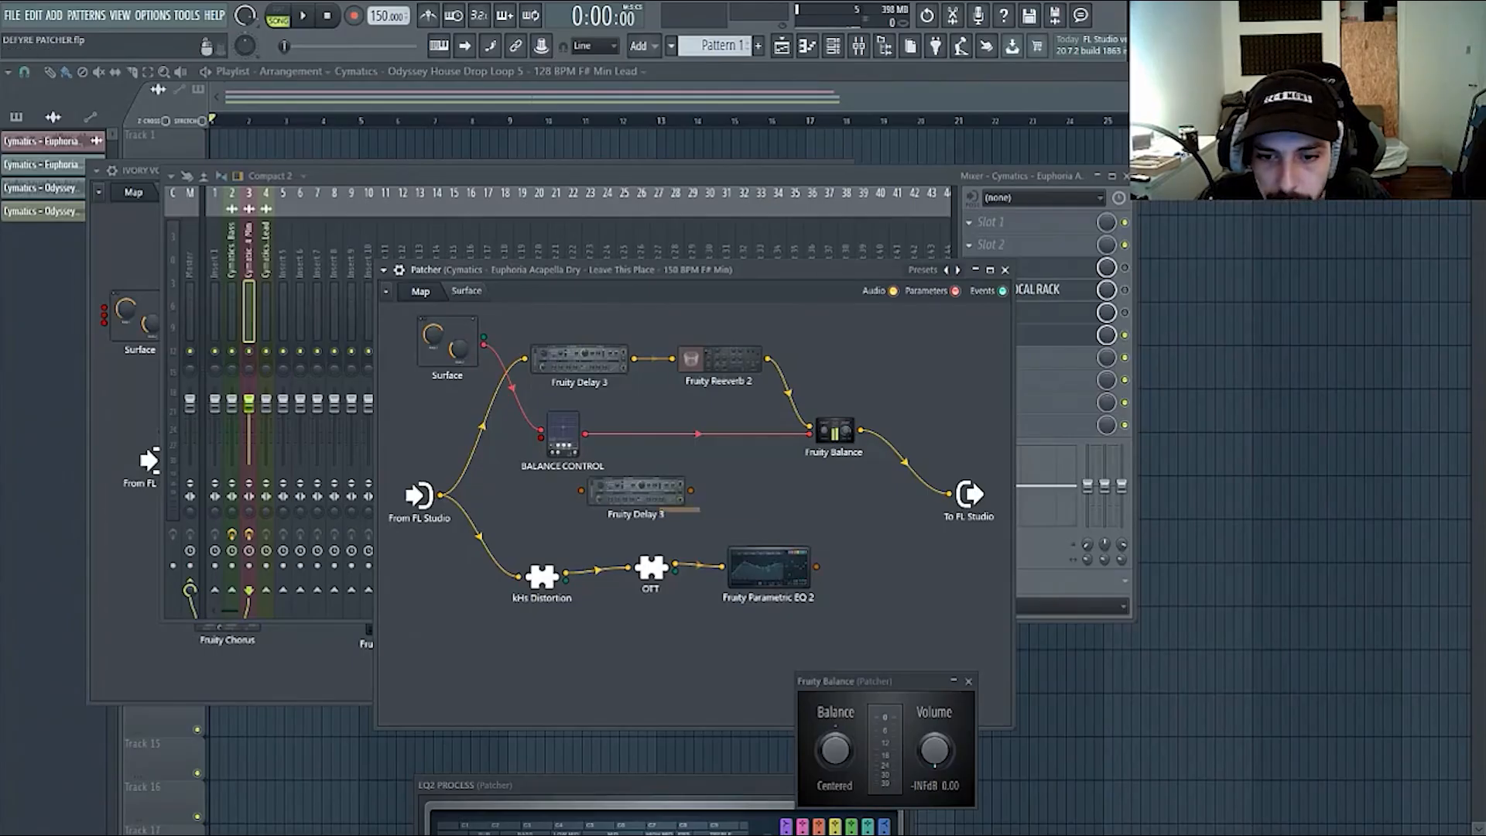
pyautogui.moveTo(636, 489); pyautogui.dragTo(831, 516)
pyautogui.moveTo(769, 565); pyautogui.dragTo(775, 517)
pyautogui.moveTo(886, 517); pyautogui.dragTo(951, 494)
pyautogui.moveTo(830, 530); pyautogui.dragTo(866, 592)
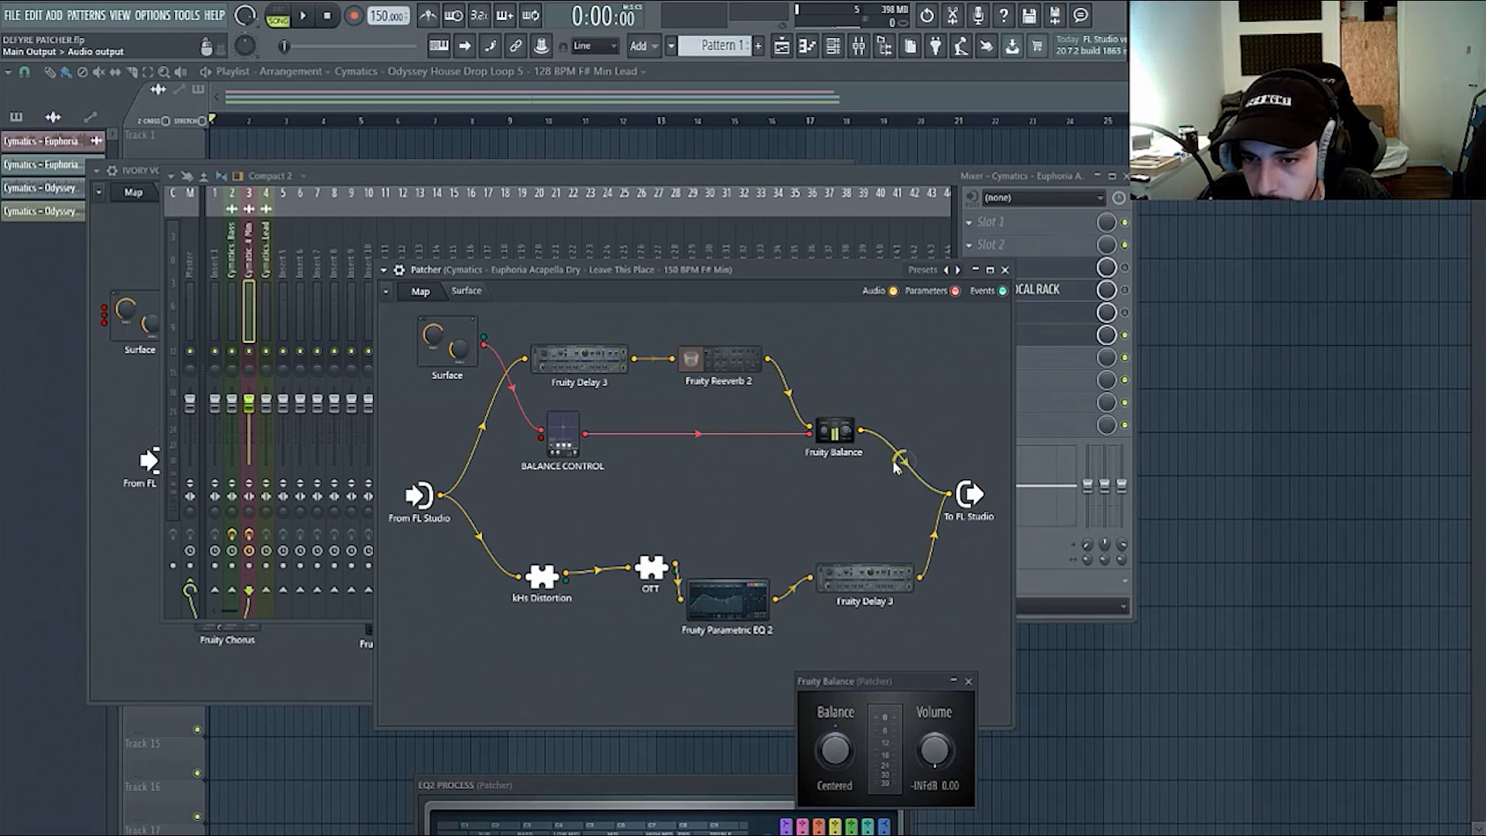
# - Audition the song while checking the links from Fruity Balance and the second Fruity Delay 3 into To FL Studio
pyautogui.press('space')
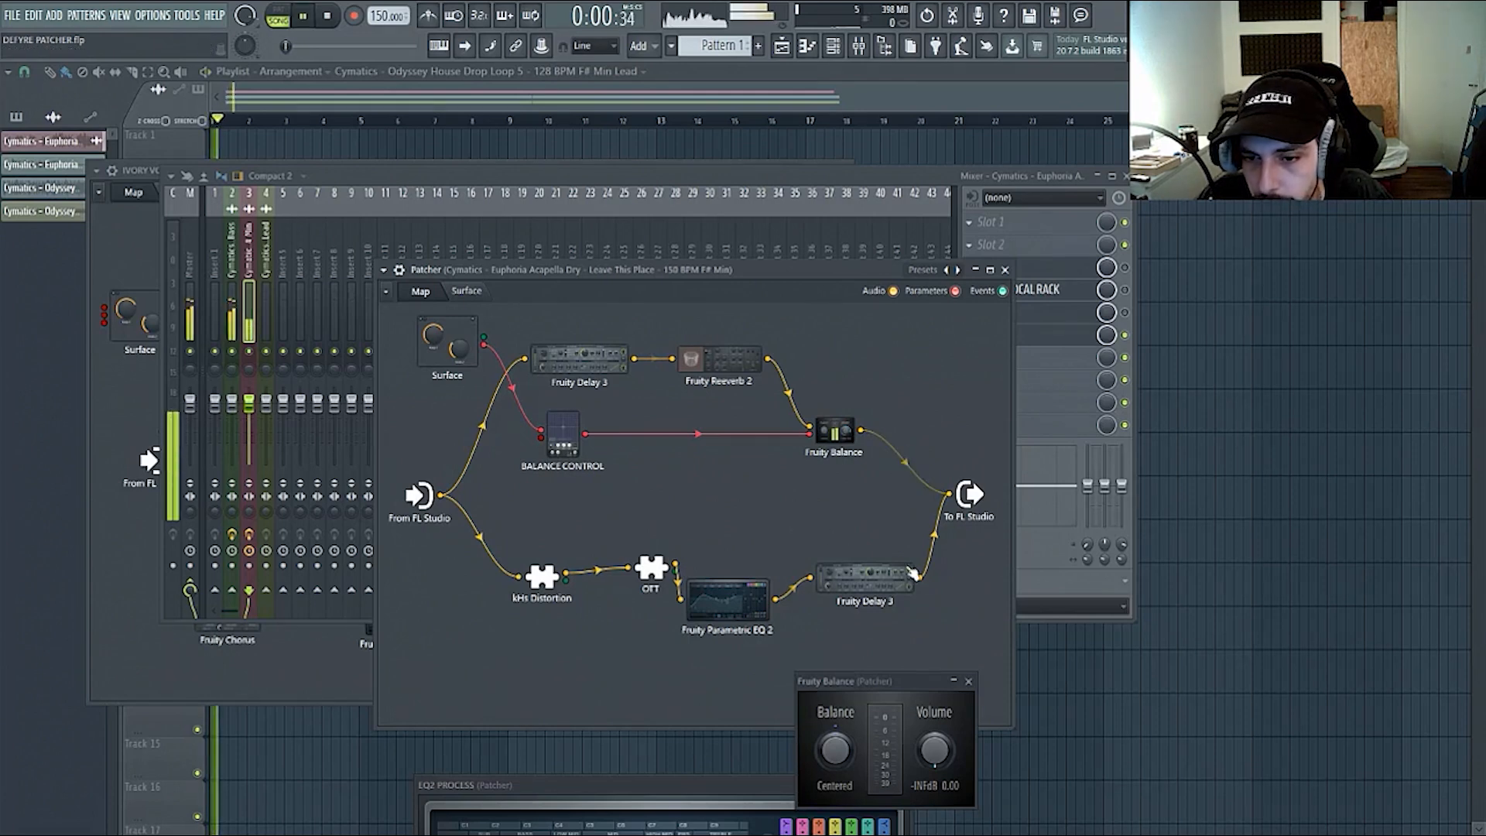
pyautogui.click(905, 465)
pyautogui.click(928, 545)
pyautogui.press('space')
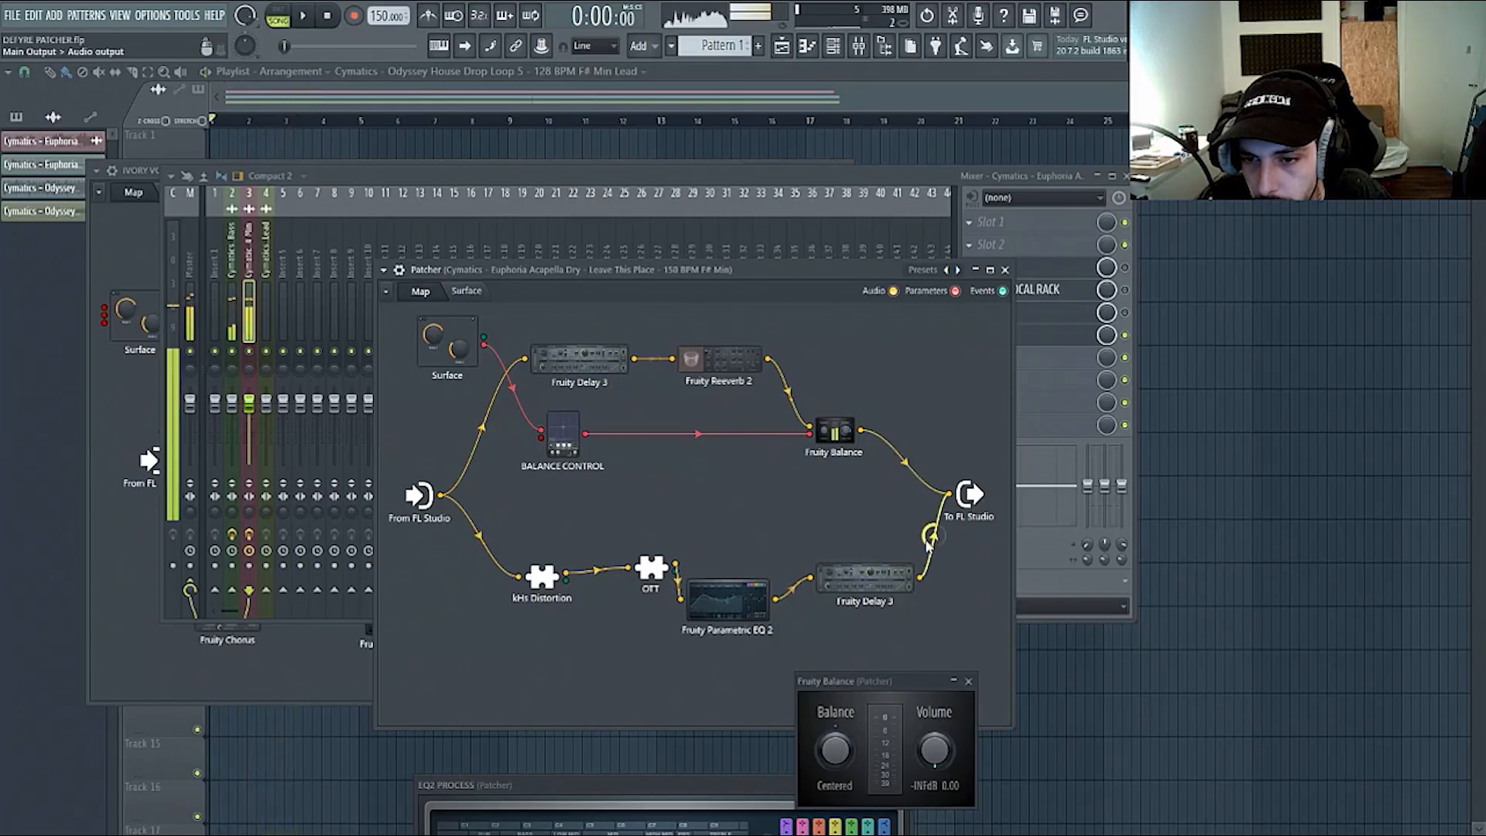
# - Set the lower path's Fruity Delay 3 to the Ping pong model and raise kHs Distortion's Drive, shifting OTT closer to the distortion
pyautogui.doubleClick(881, 588)
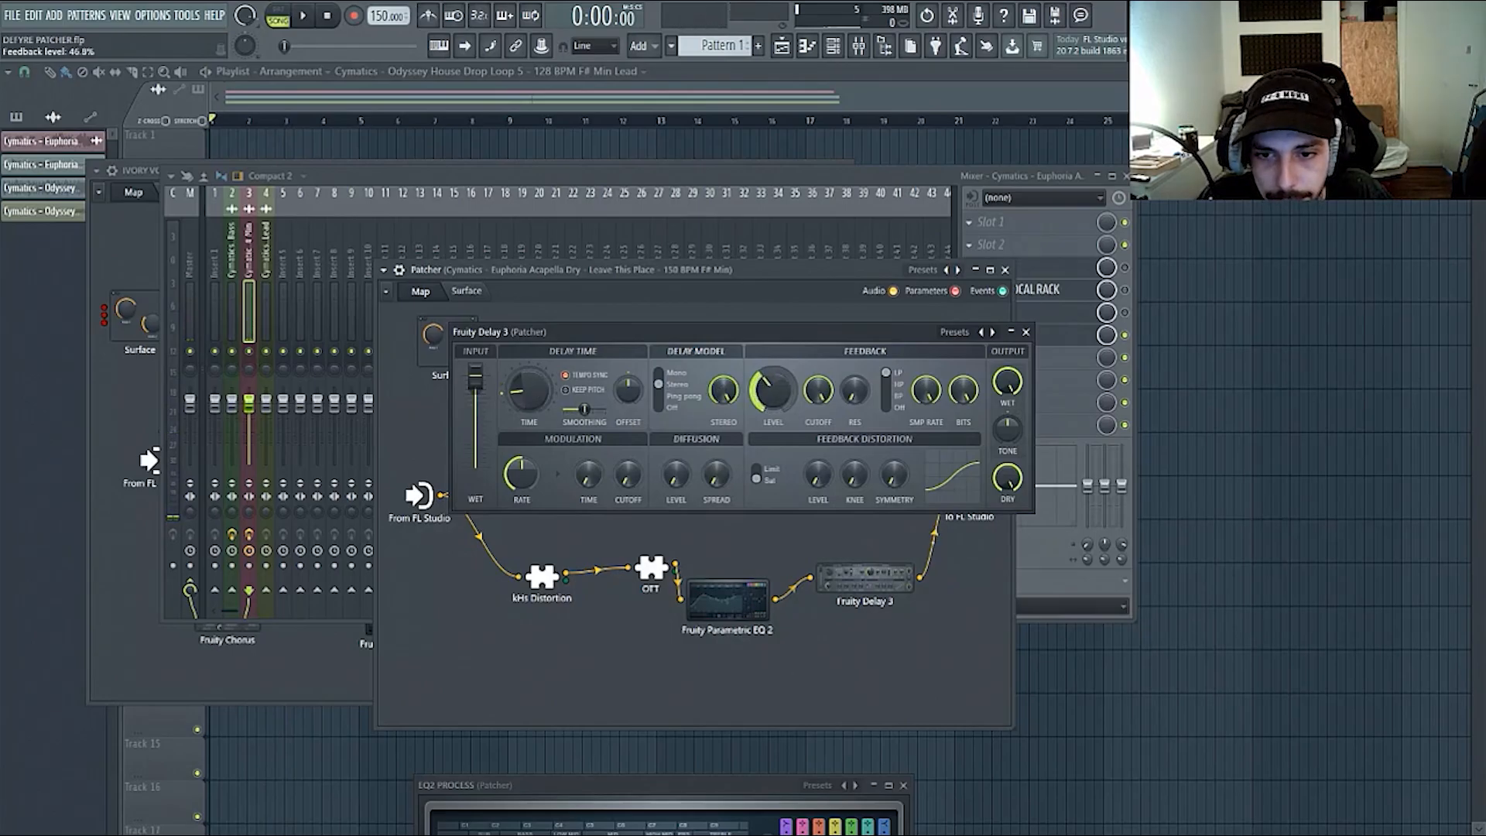
pyautogui.click(657, 395)
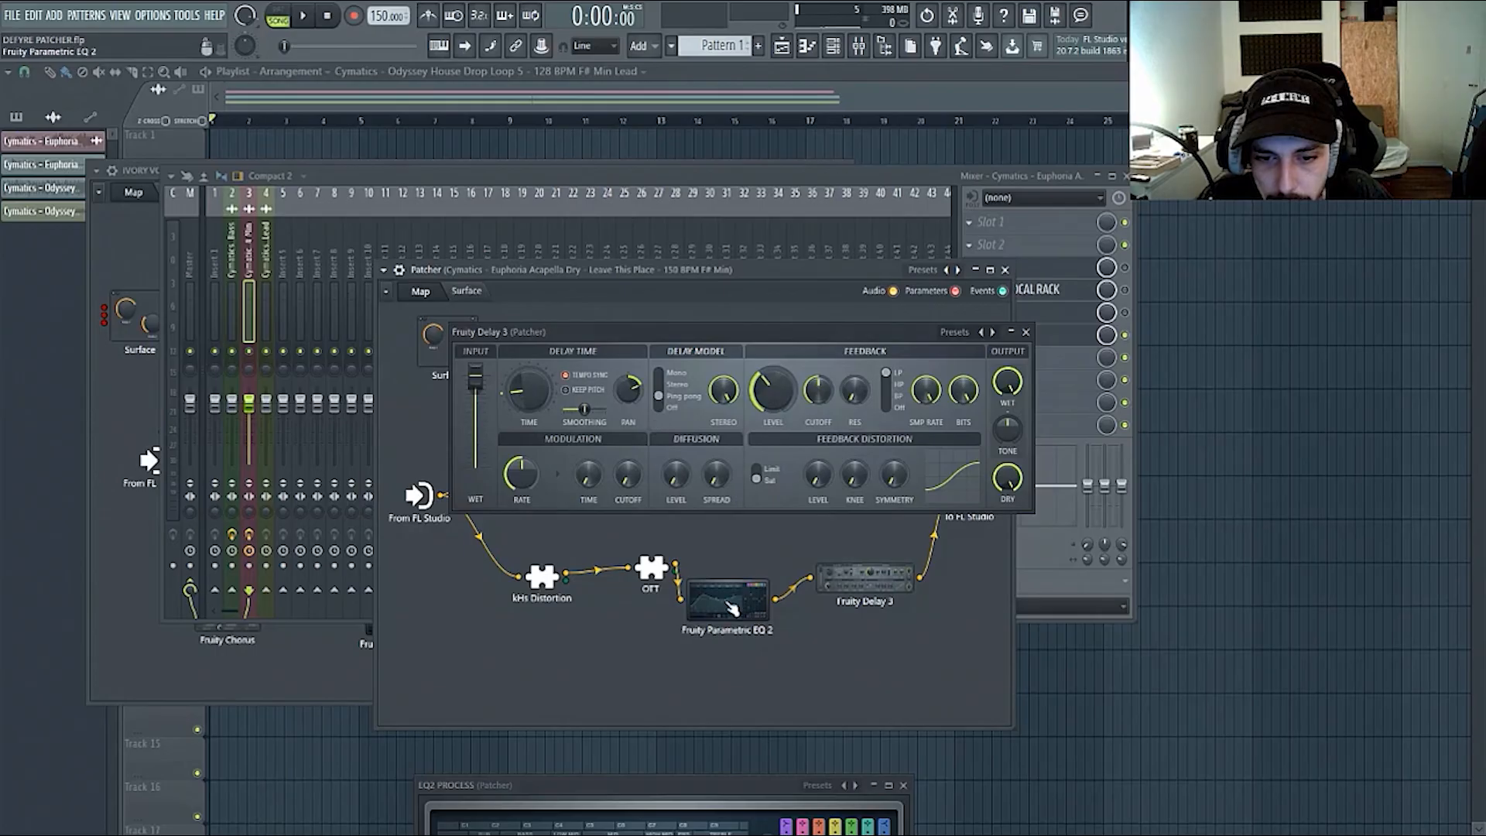
pyautogui.click(542, 577)
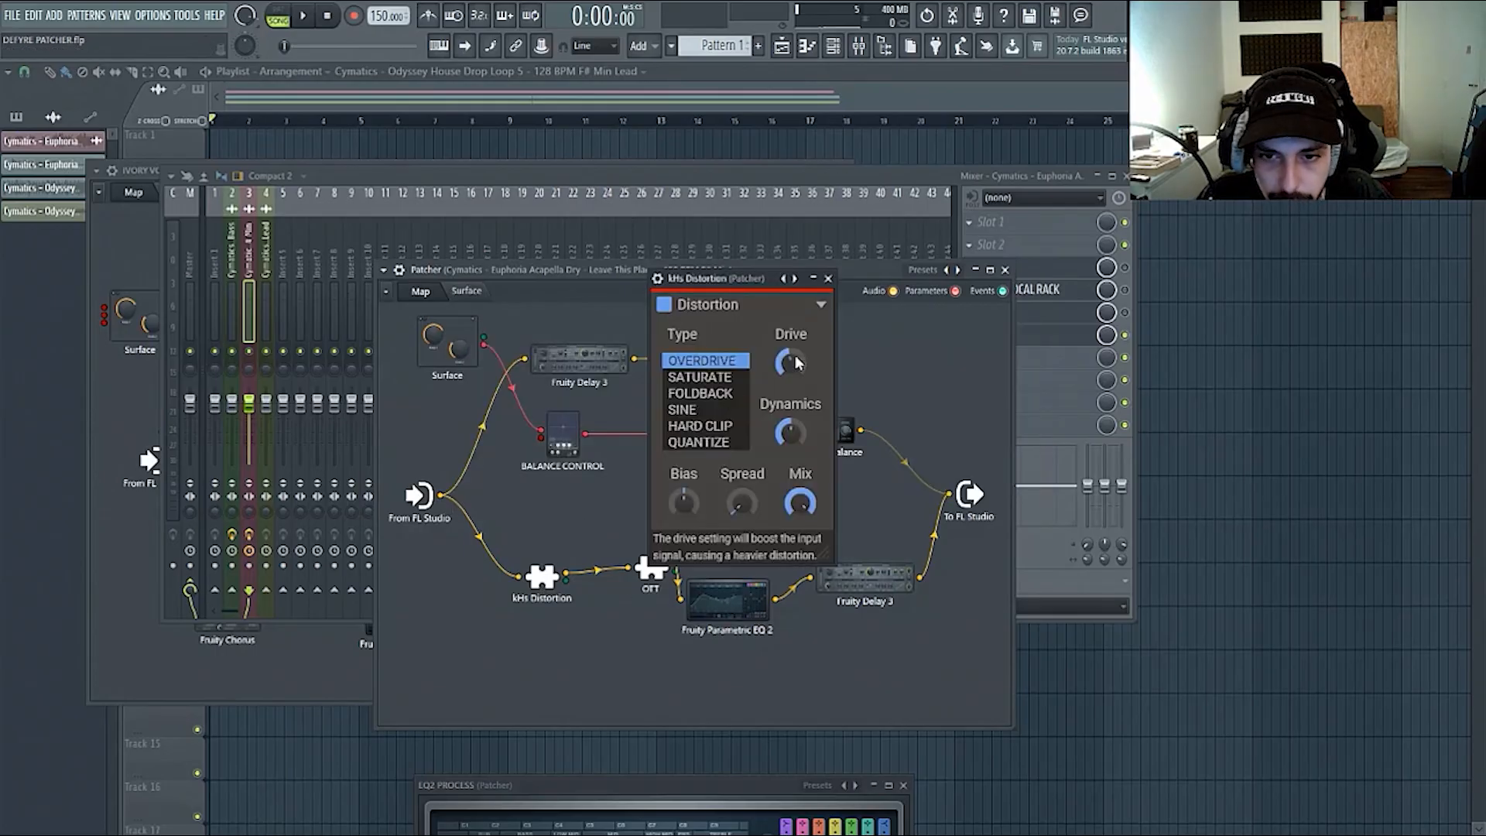
pyautogui.moveTo(790, 361); pyautogui.dragTo(790, 340)
pyautogui.moveTo(712, 592); pyautogui.dragTo(634, 594)
# - During playback, set EQ band 1 to high pass at about 565 Hz and pull the band 7 high shelf fully down near 10.5 kHz
pyautogui.press('space')
pyautogui.click(735, 600)
pyautogui.press('space')
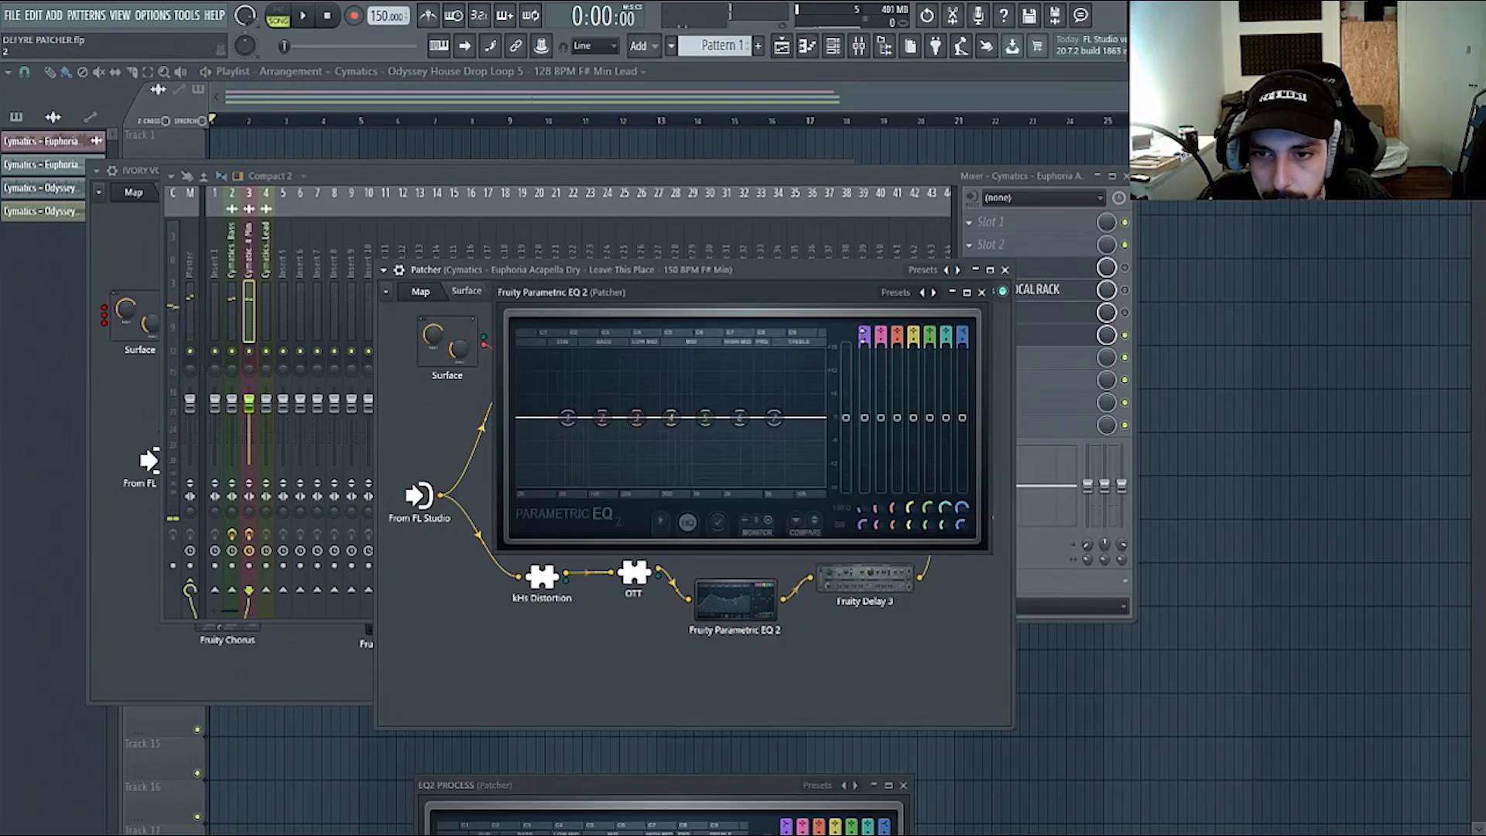
pyautogui.moveTo(864, 336); pyautogui.dragTo(882, 363)
pyautogui.press('space')
pyautogui.moveTo(568, 418); pyautogui.dragTo(645, 419)
pyautogui.moveTo(774, 418); pyautogui.dragTo(797, 489)
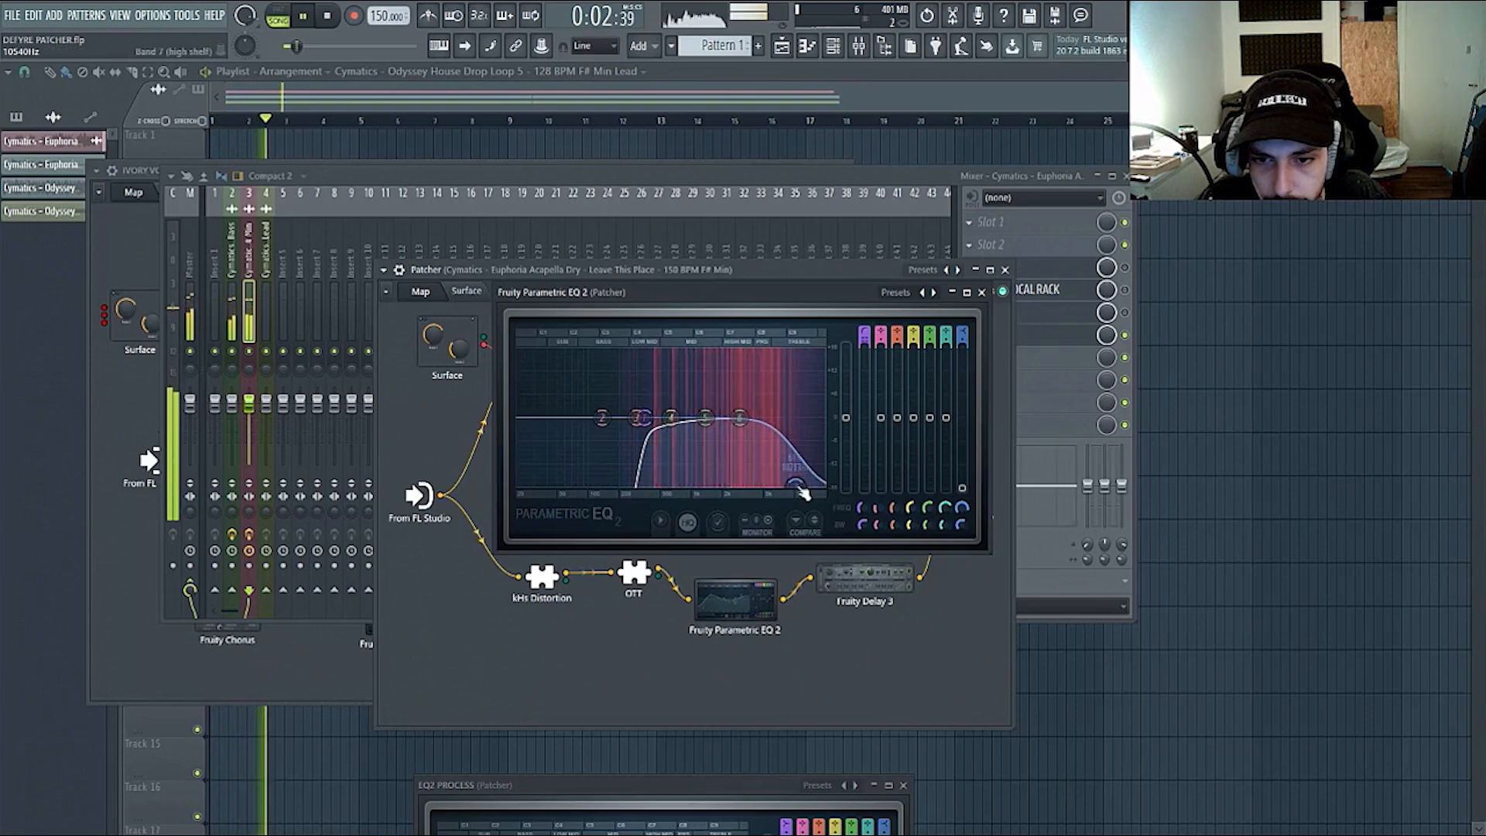
pyautogui.press('space')
pyautogui.press('space')
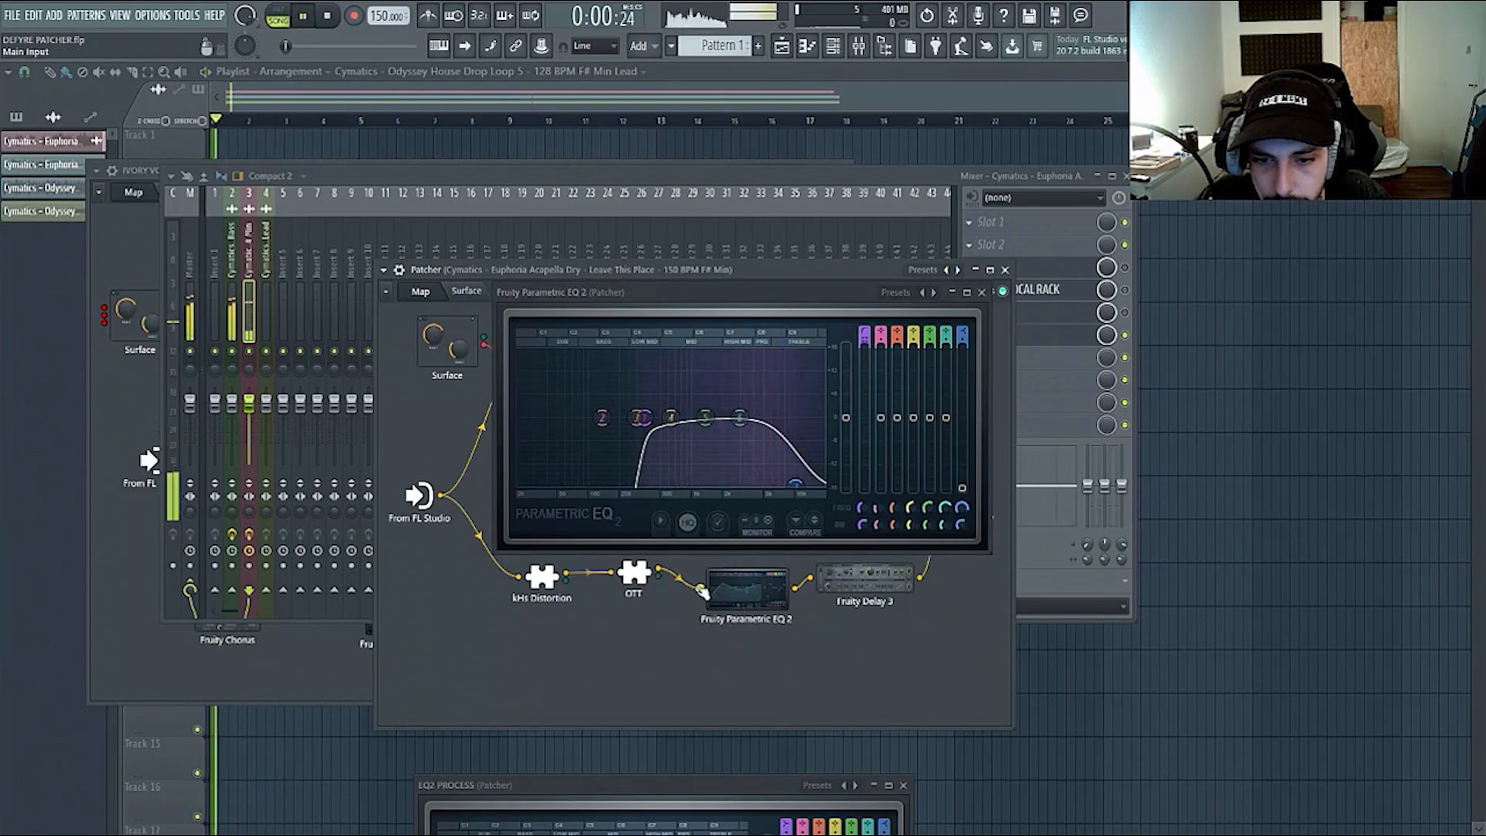
pyautogui.moveTo(645, 418); pyautogui.dragTo(667, 418)
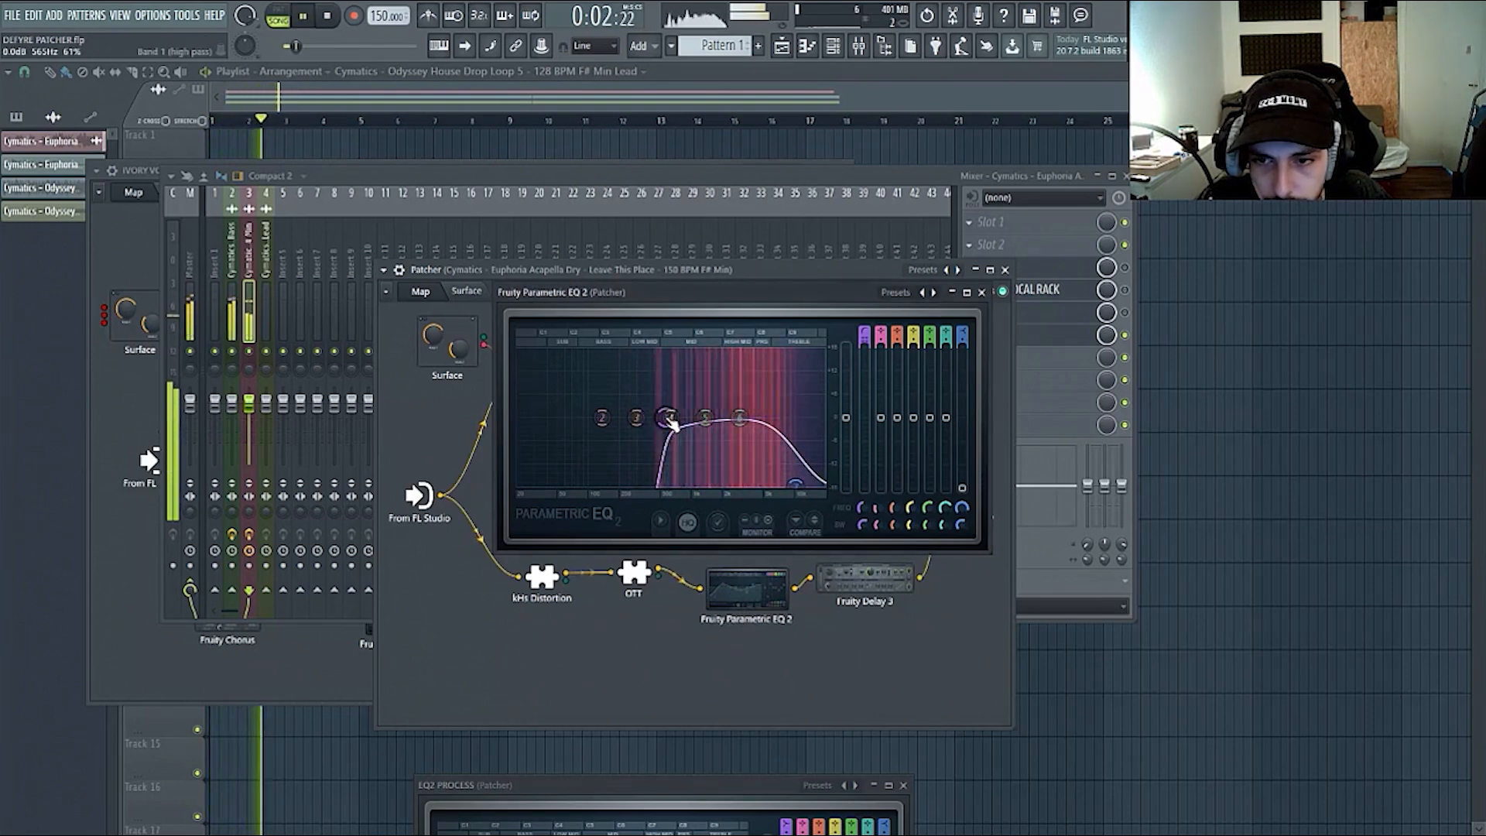
pyautogui.press('space')
# - Adjust the lower Fruity Delay 3's feedback level and cutoff, then link From FL Studio directly to To FL Studio
pyautogui.doubleClick(876, 580)
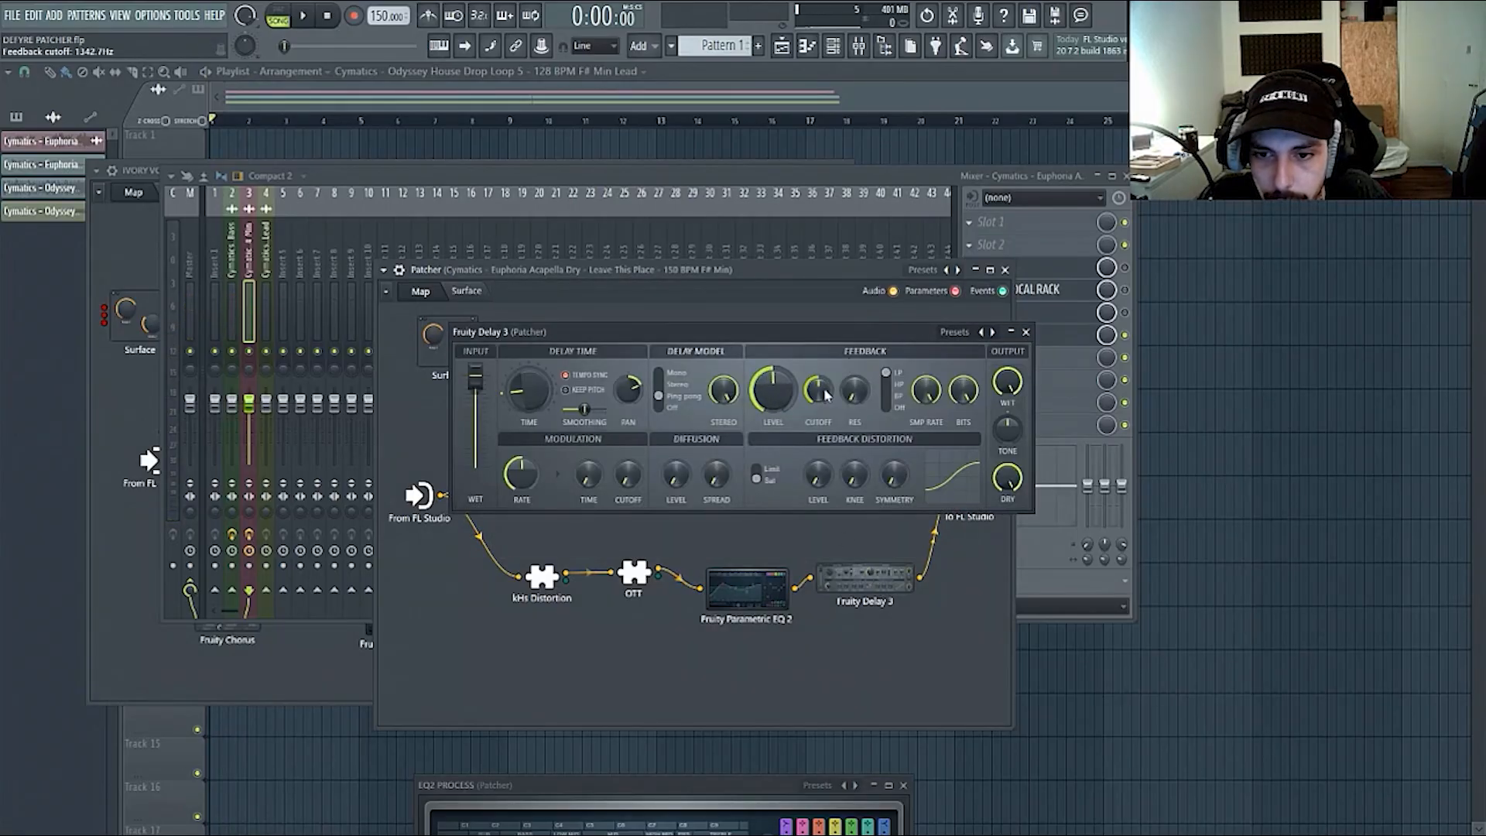
pyautogui.click(1026, 332)
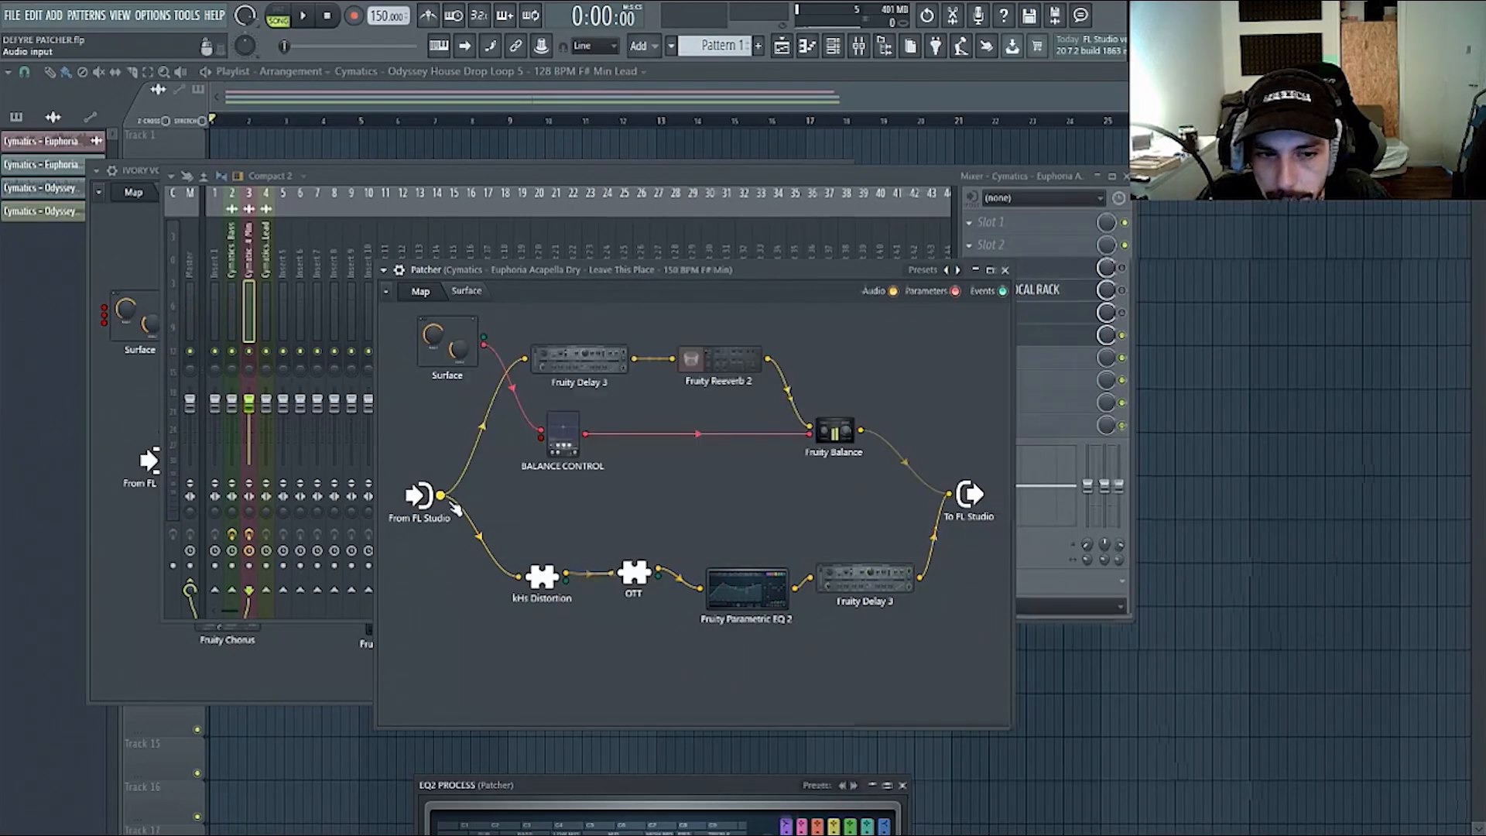
pyautogui.moveTo(451, 501); pyautogui.dragTo(463, 496)
pyautogui.moveTo(932, 495); pyautogui.dragTo(949, 493)
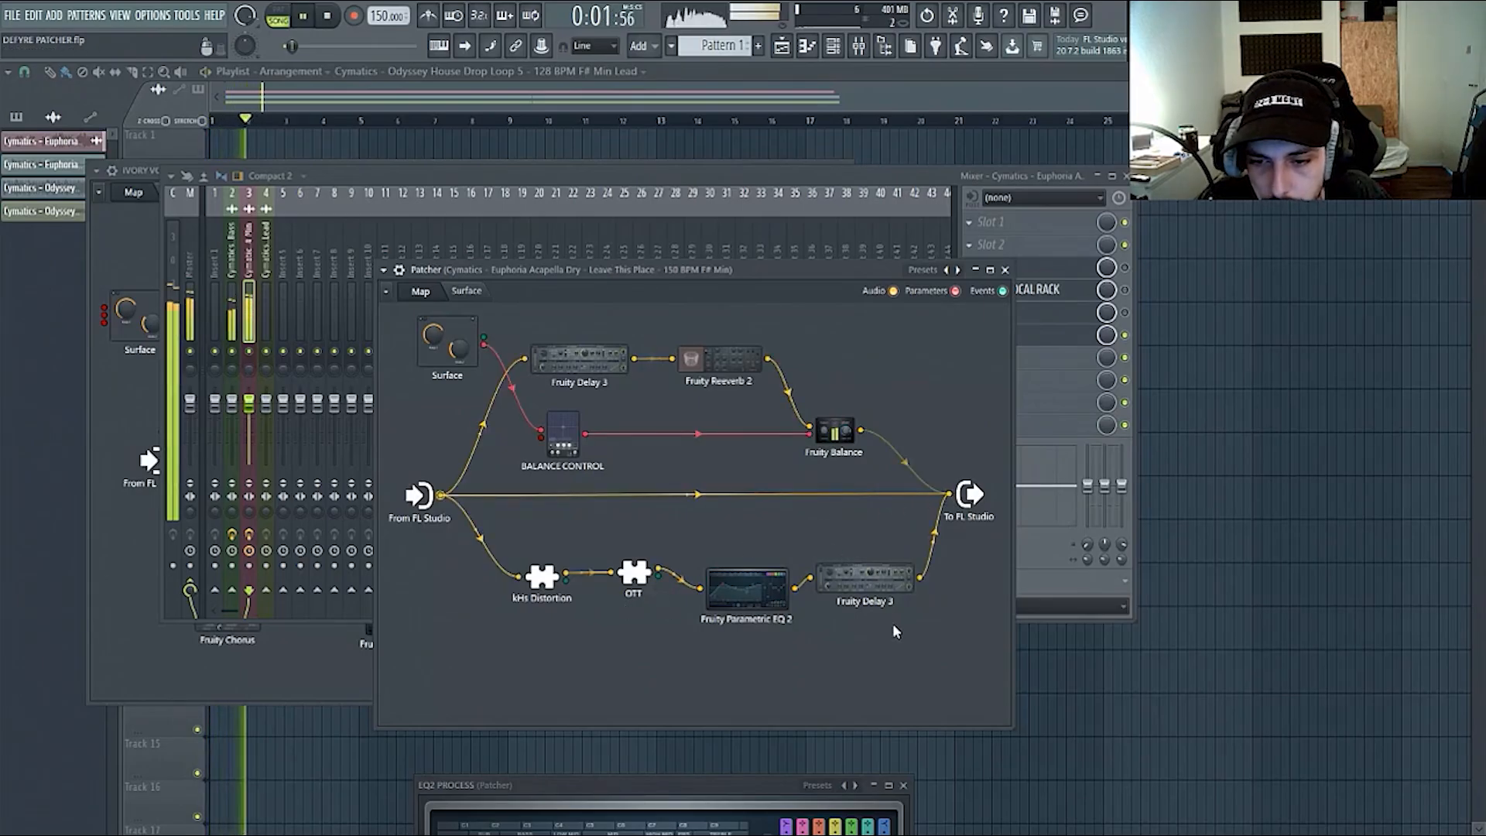
# - While the song plays, move the lower Fruity Delay 3 module further down and reduce OTT's Depth slightly
pyautogui.click(875, 581)
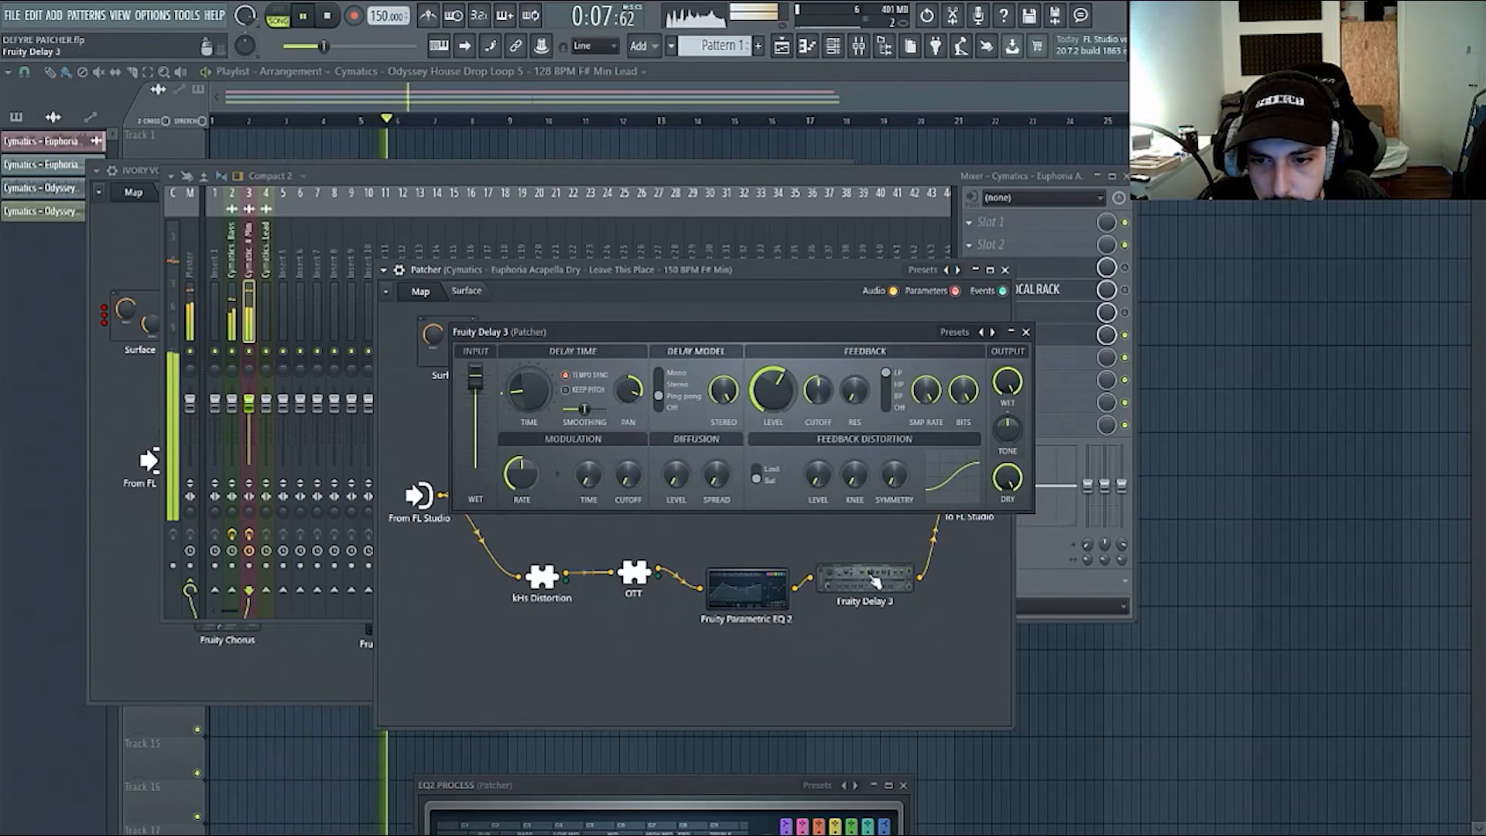
pyautogui.moveTo(865, 576); pyautogui.dragTo(871, 646)
pyautogui.click(635, 574)
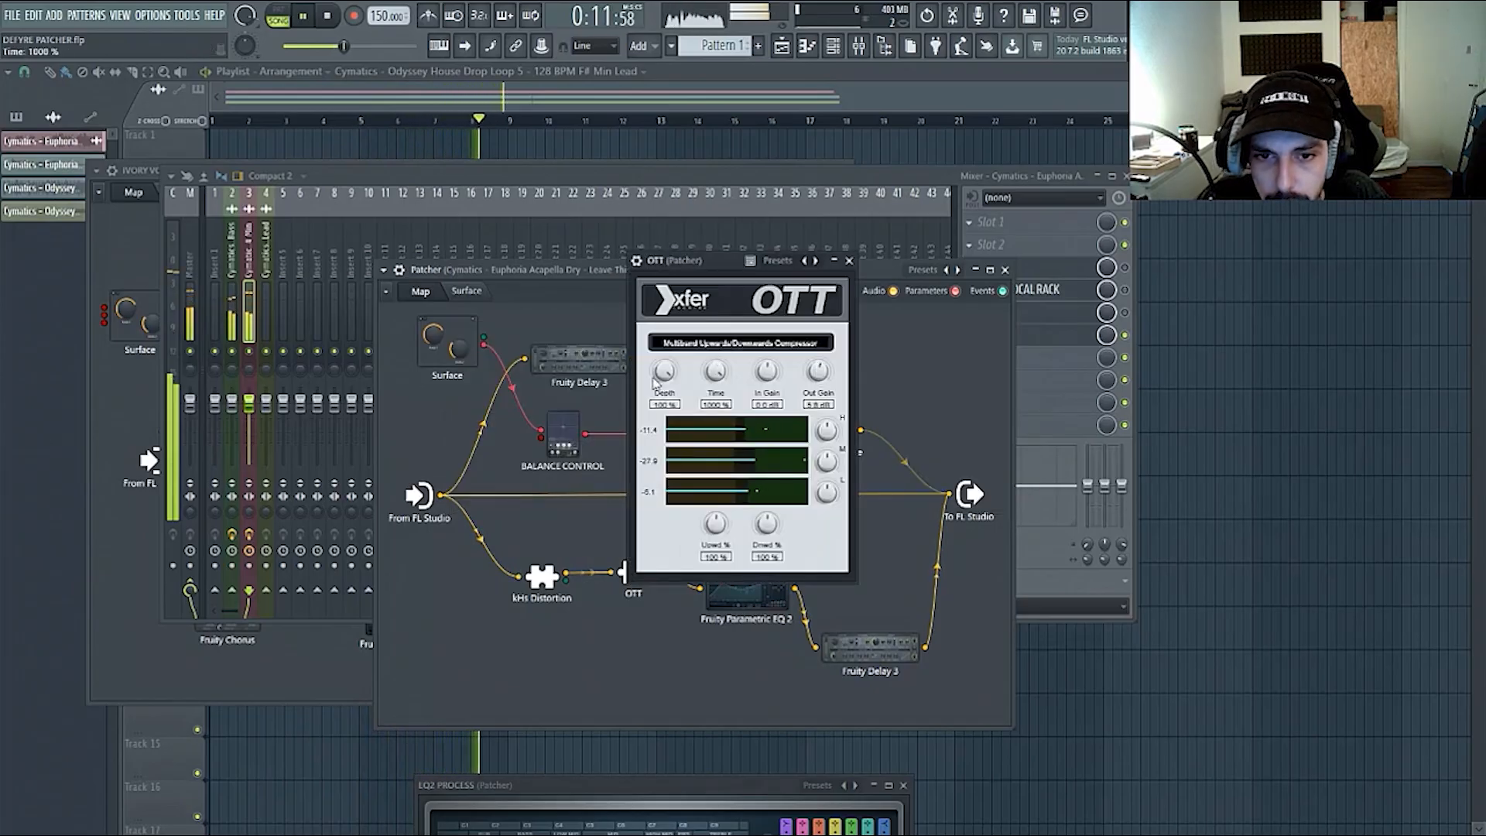
pyautogui.moveTo(662, 374); pyautogui.dragTo(667, 393)
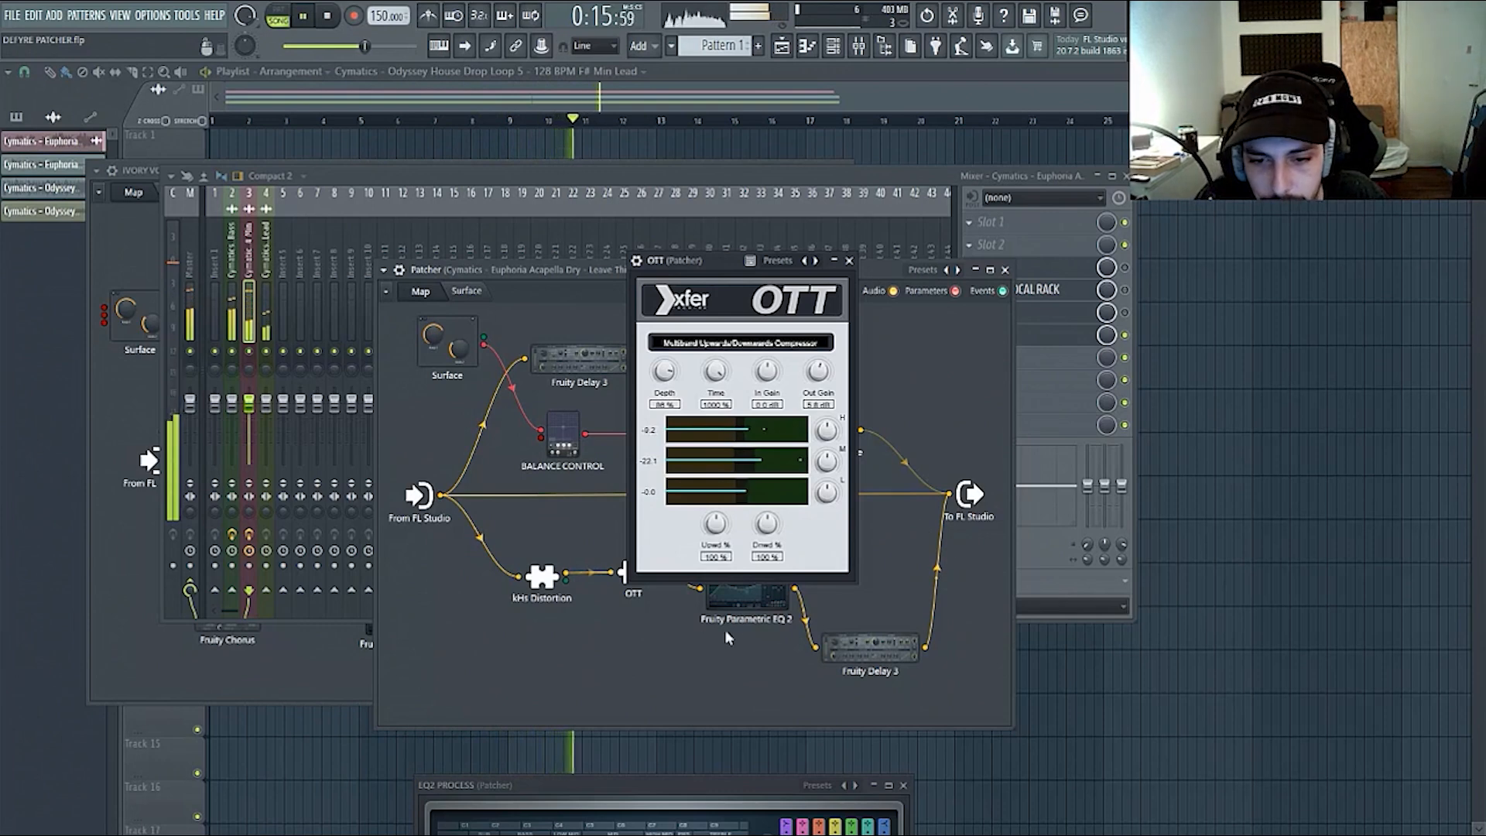
# - Adjust a mid band of the lower path's Fruity Parametric EQ 2 and close its window
pyautogui.click(745, 597)
pyautogui.moveTo(702, 447)
pyautogui.mouseDown()
pyautogui.moveTo(684, 481)
pyautogui.moveTo(692, 430)
pyautogui.mouseUp()
pyautogui.click(981, 293)
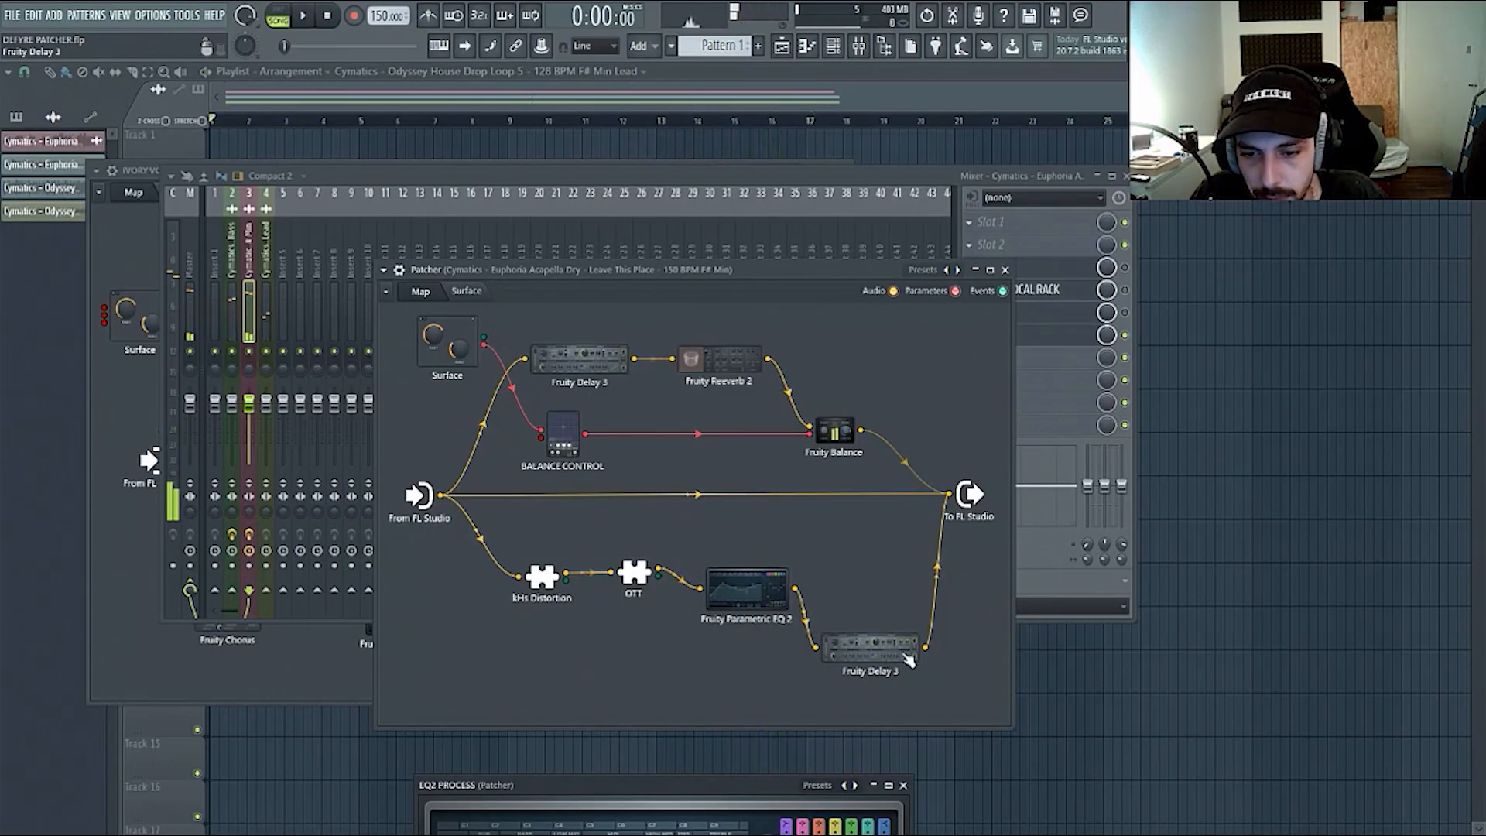
# - Arrange kHs Distortion, OTT, Fruity Parametric EQ 2 and Fruity Delay 3 in one row along the lower path
pyautogui.click(879, 648)
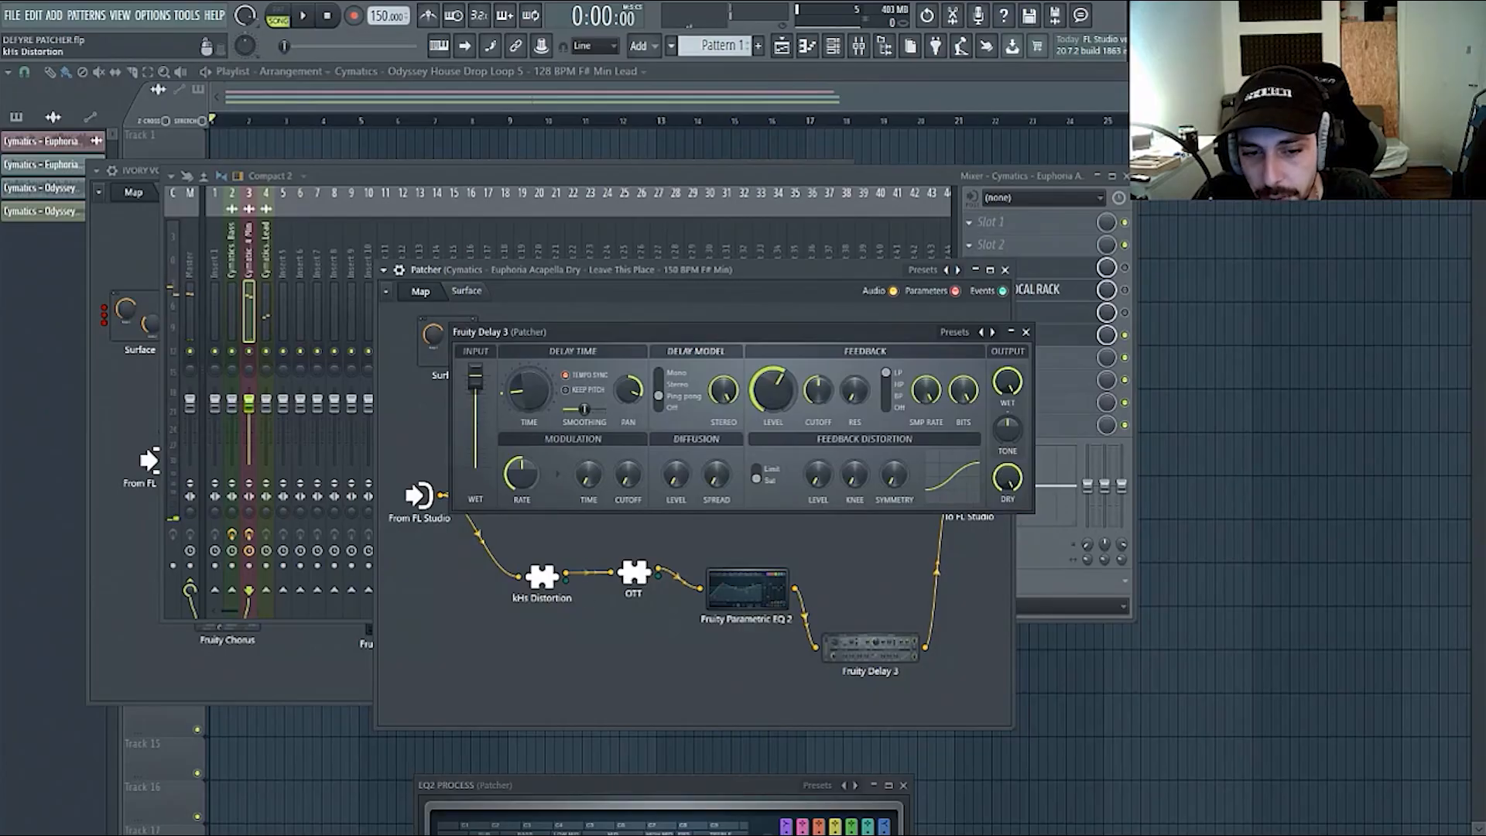
pyautogui.moveTo(542, 576); pyautogui.dragTo(503, 596)
pyautogui.moveTo(745, 588); pyautogui.dragTo(701, 595)
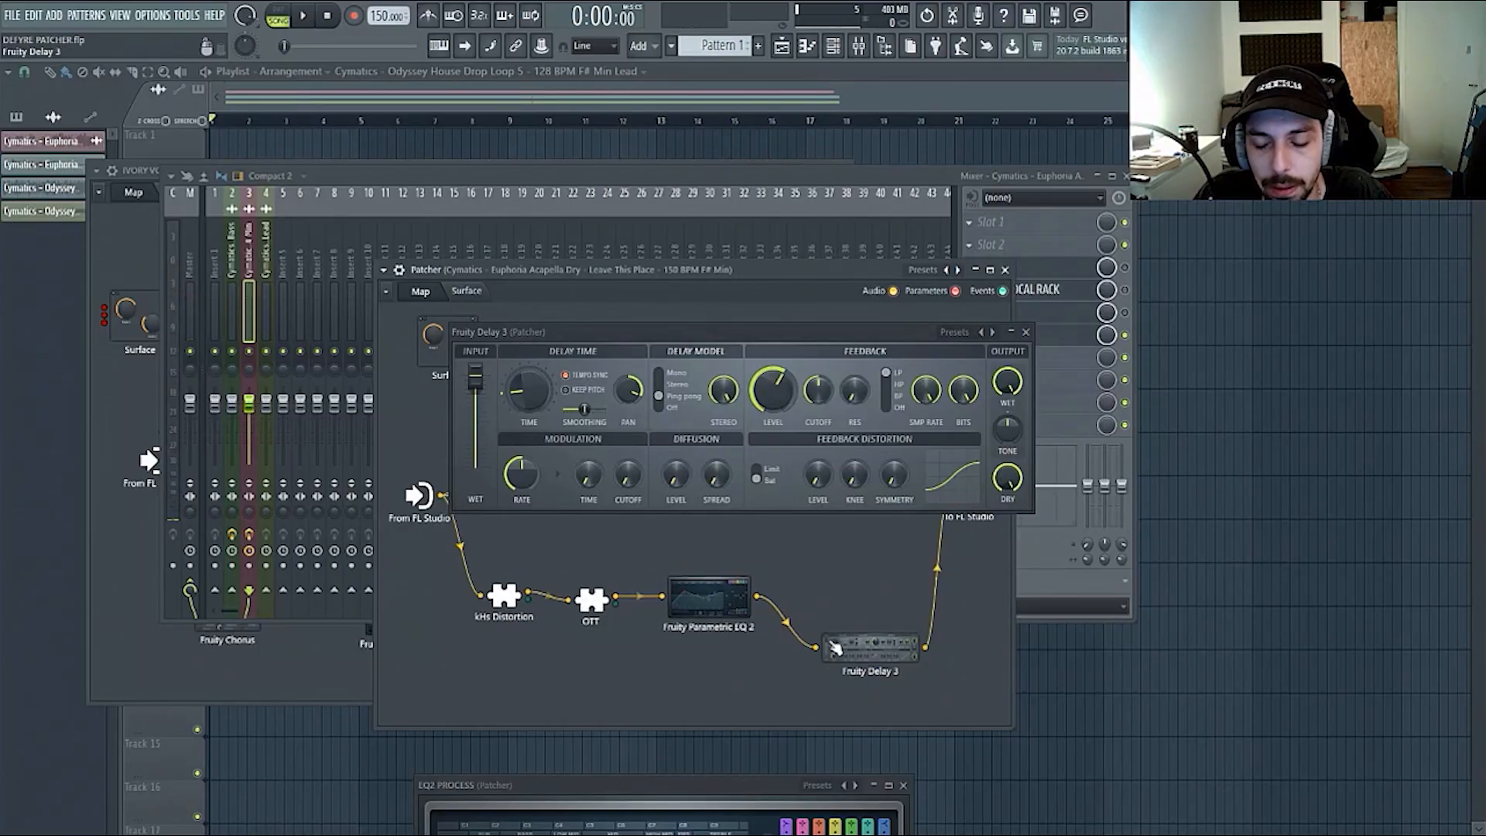
pyautogui.moveTo(870, 647); pyautogui.dragTo(855, 586)
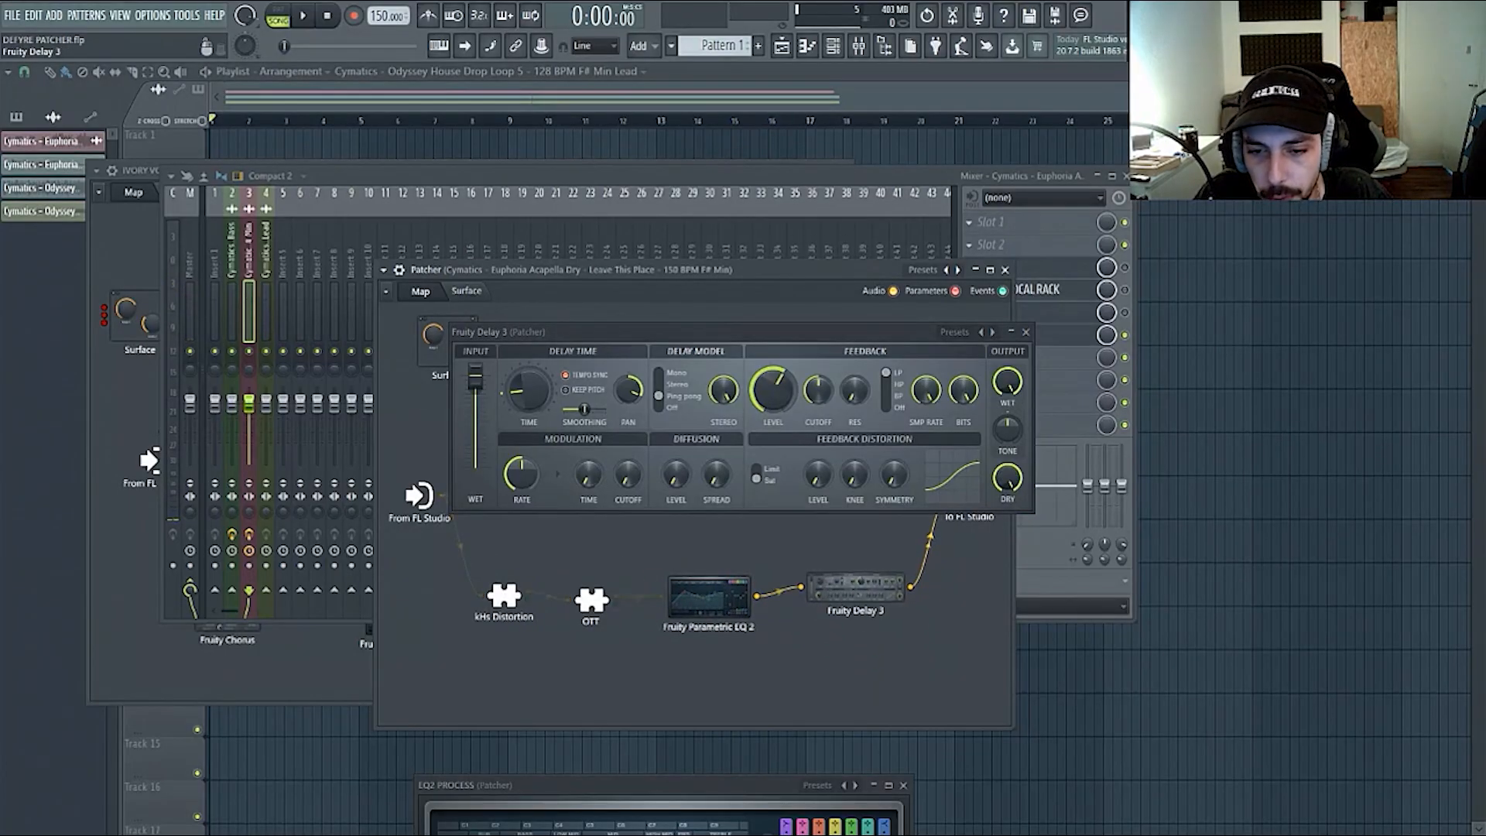
pyautogui.click(1028, 332)
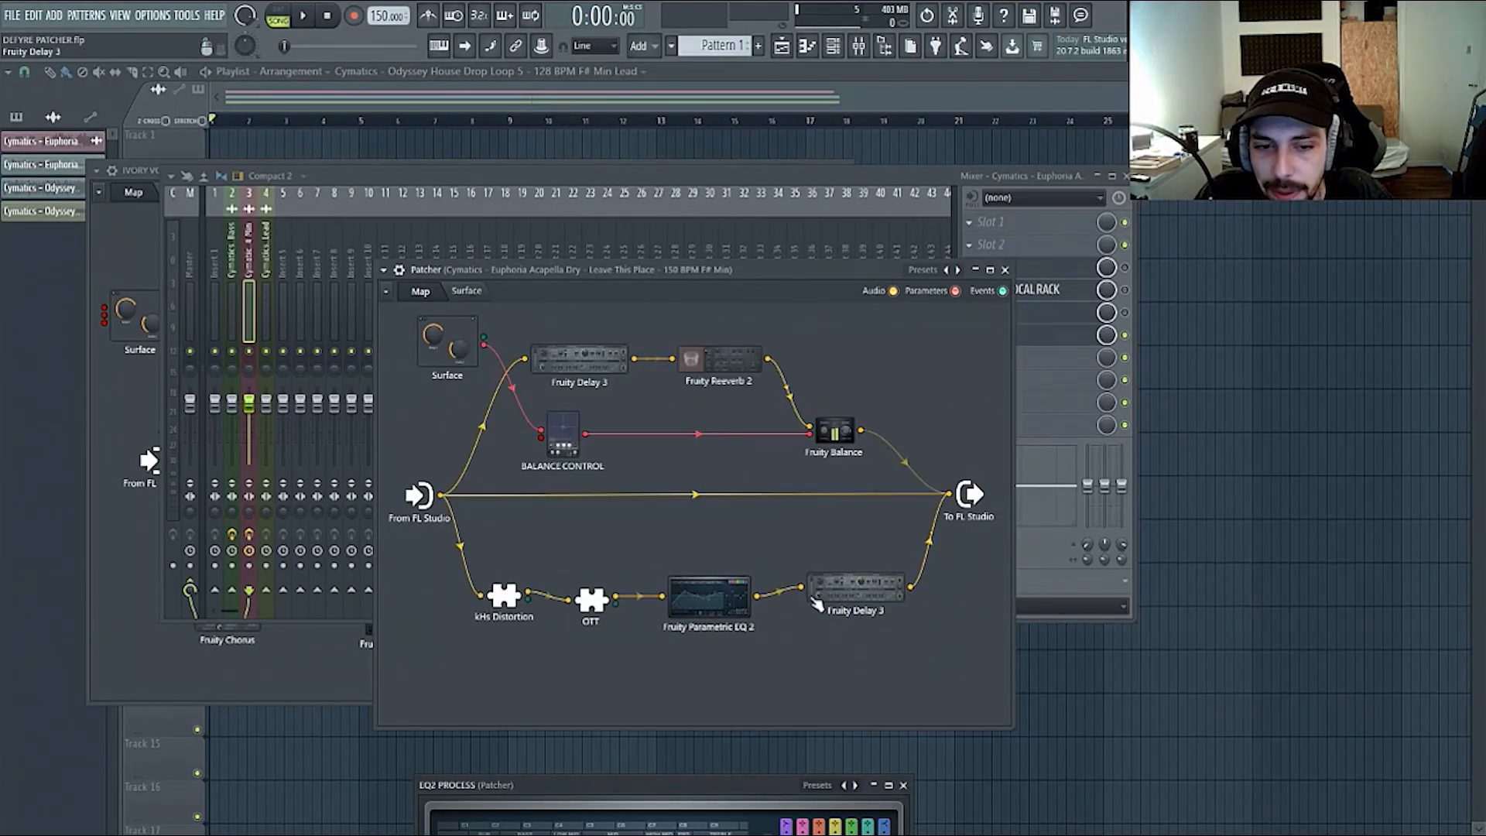
pyautogui.rightClick(682, 542)
pyautogui.moveTo(712, 562)
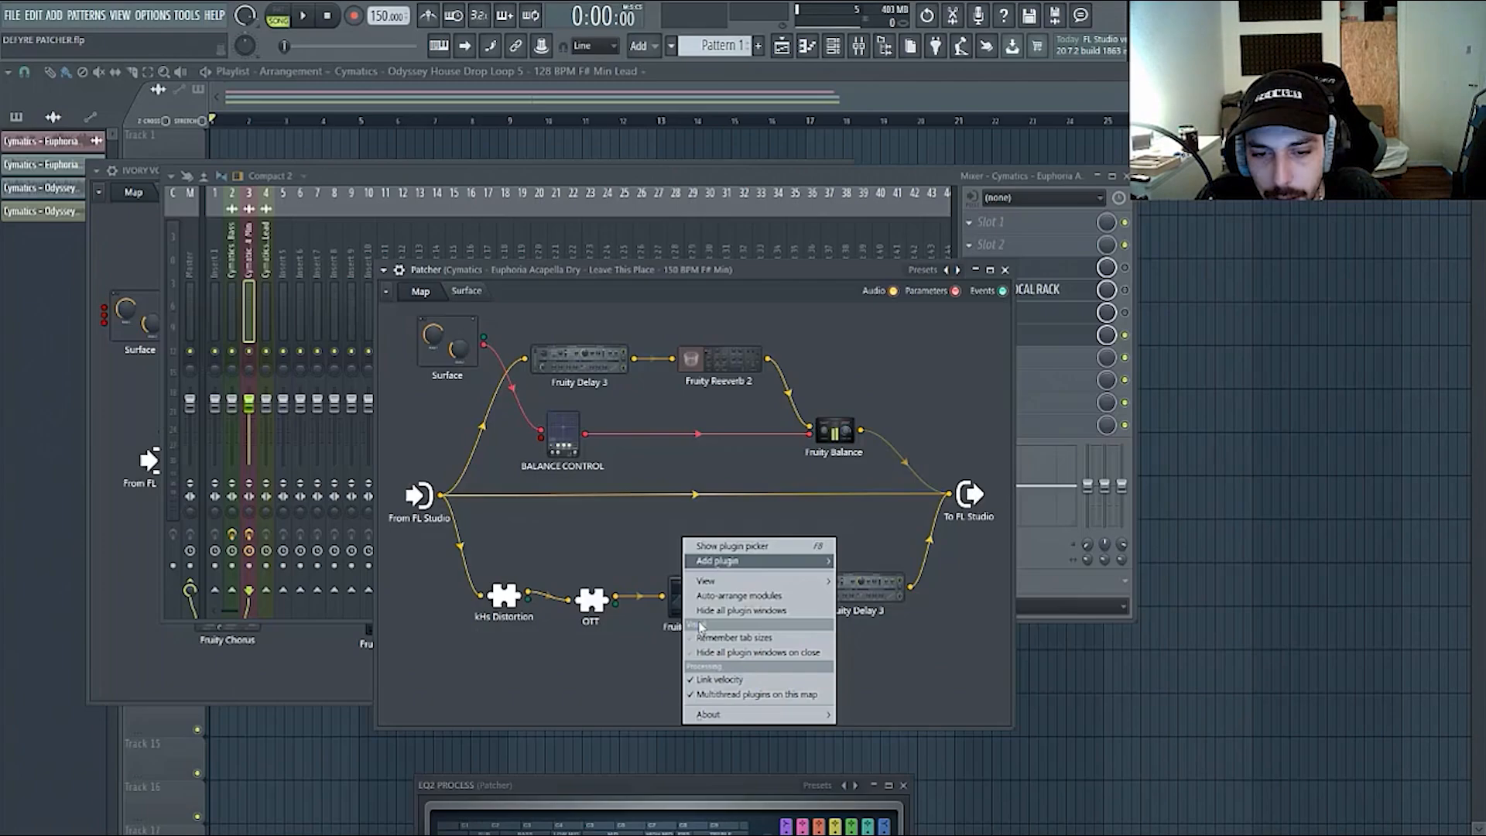
pyautogui.click(583, 507)
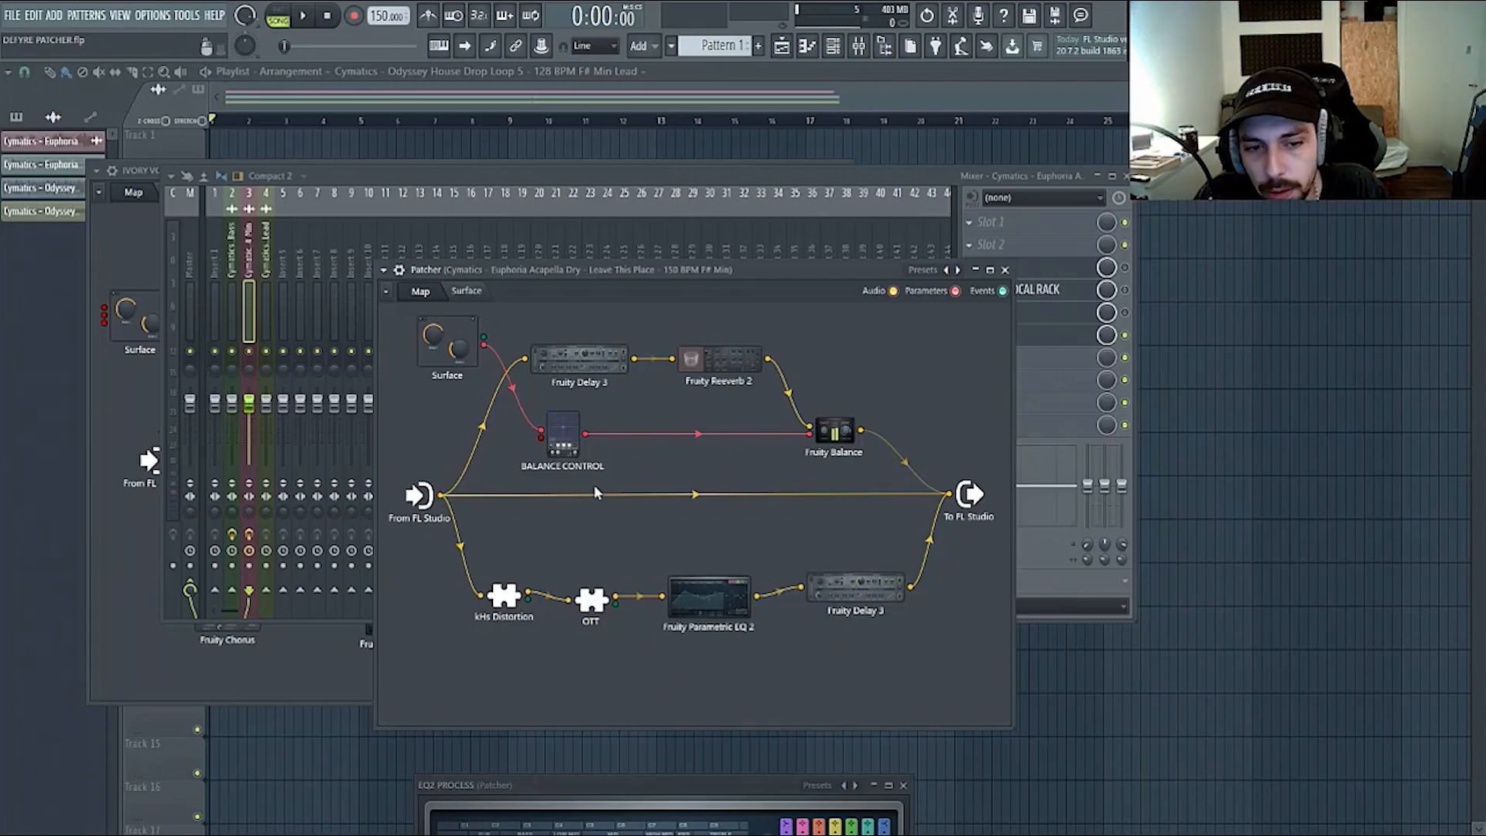
# - Add a Fruity Chorus as a separate parallel path between From FL Studio and To FL Studio, above the distortion chain
pyautogui.rightClick(666, 520)
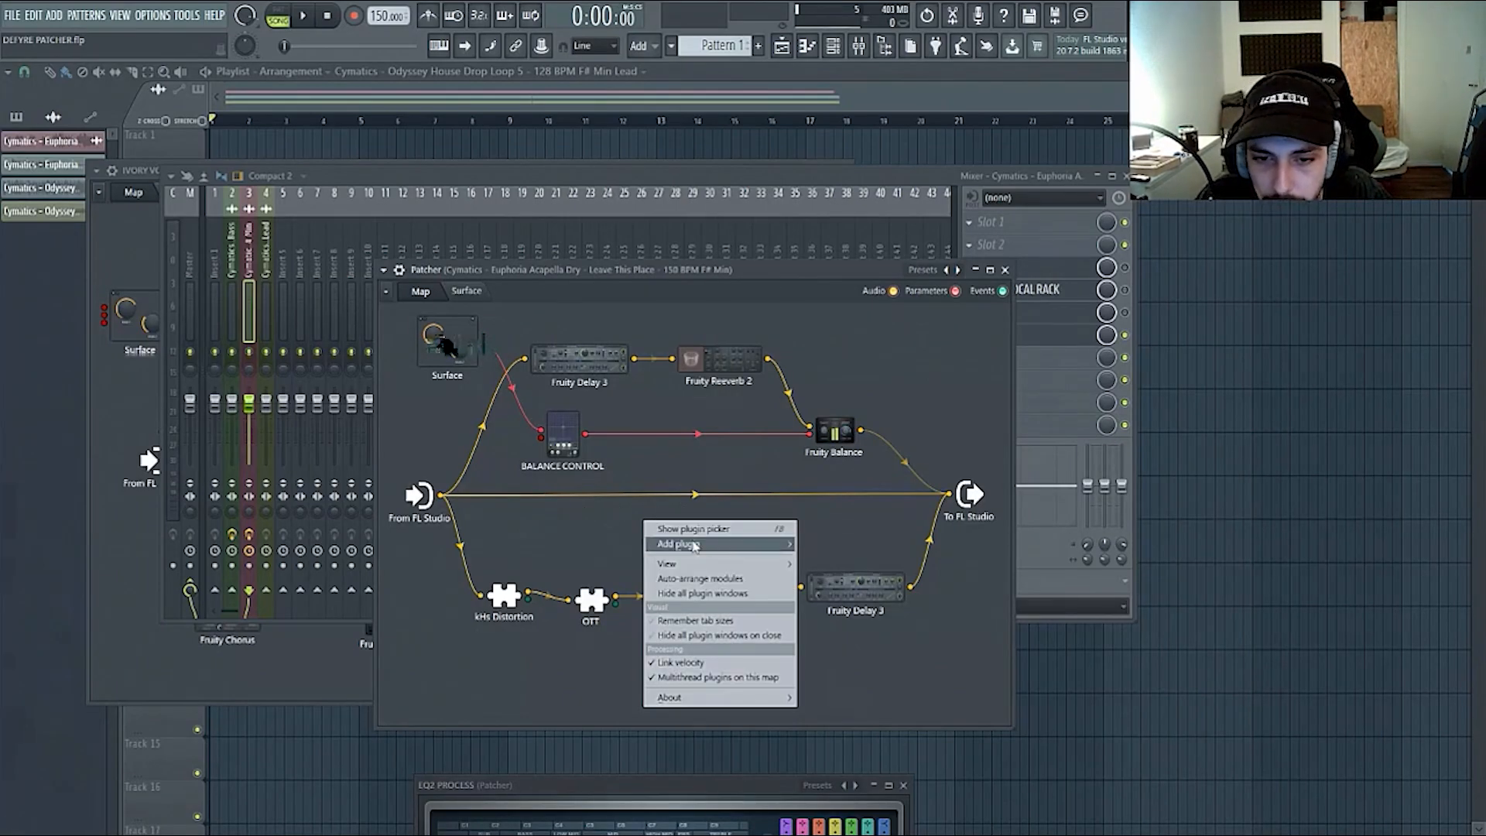
pyautogui.moveTo(693, 545)
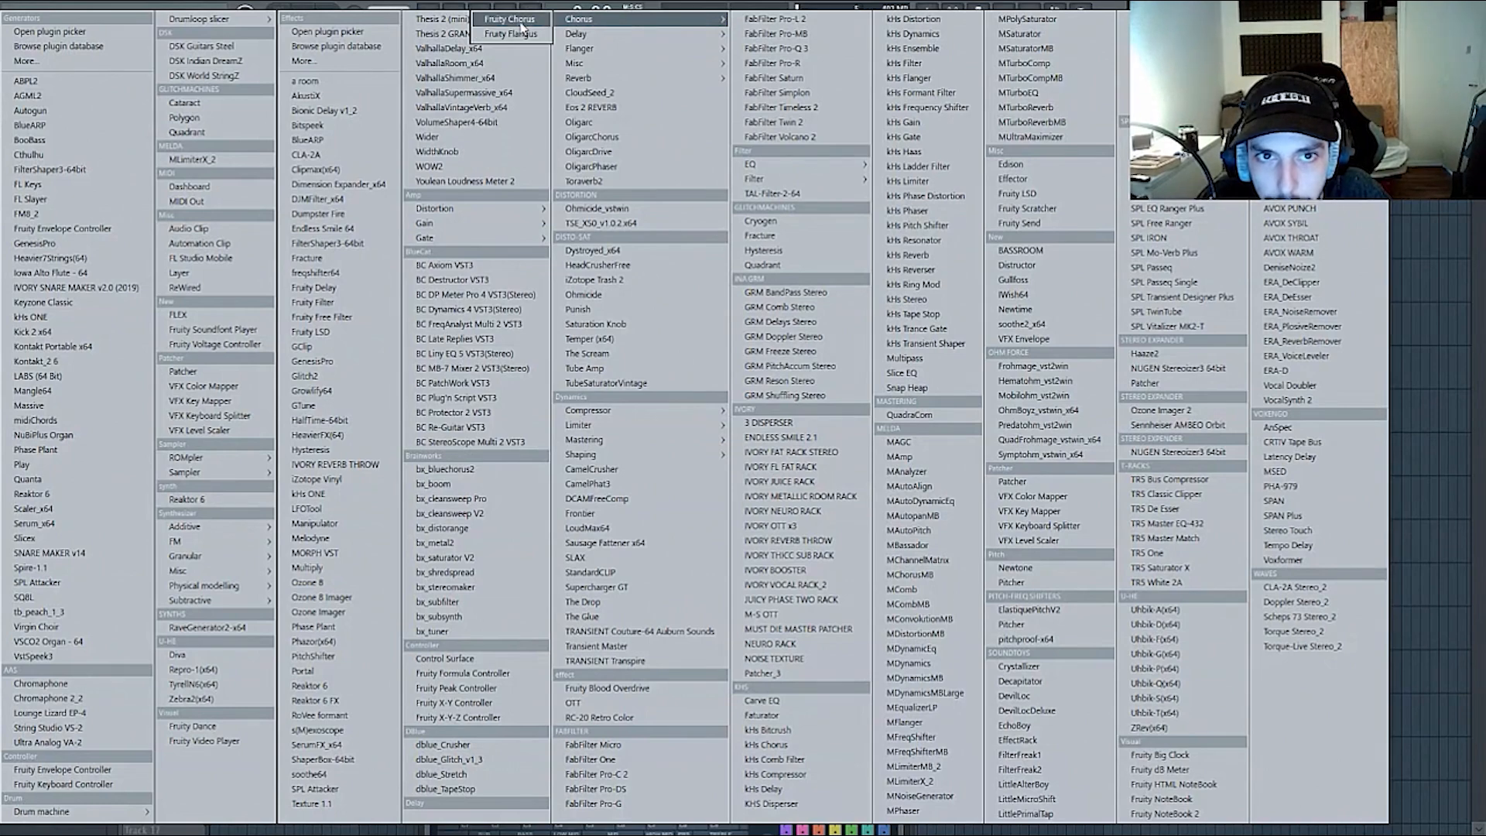
pyautogui.click(531, 20)
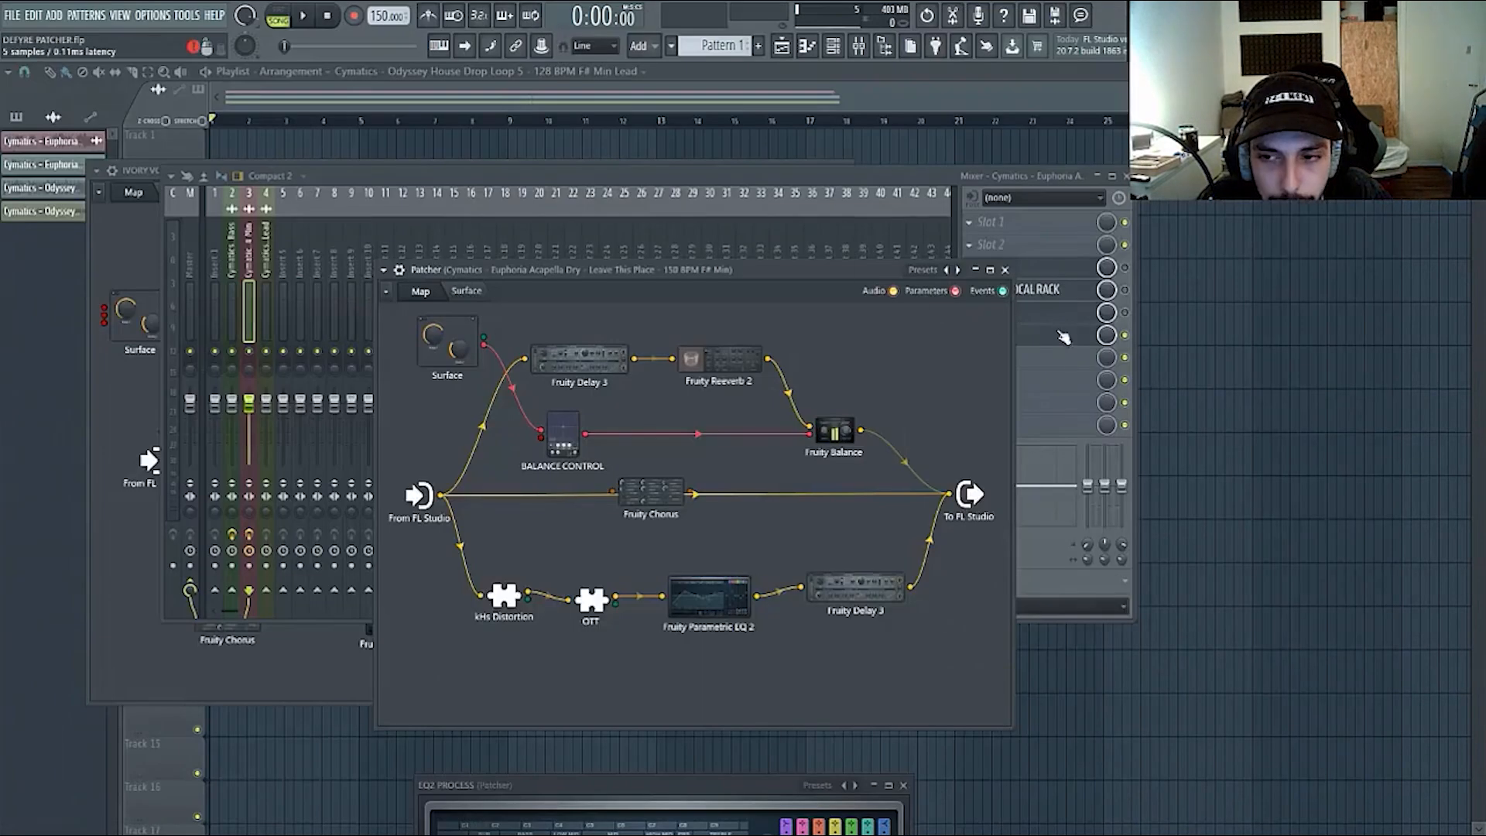
pyautogui.moveTo(672, 490); pyautogui.dragTo(699, 523)
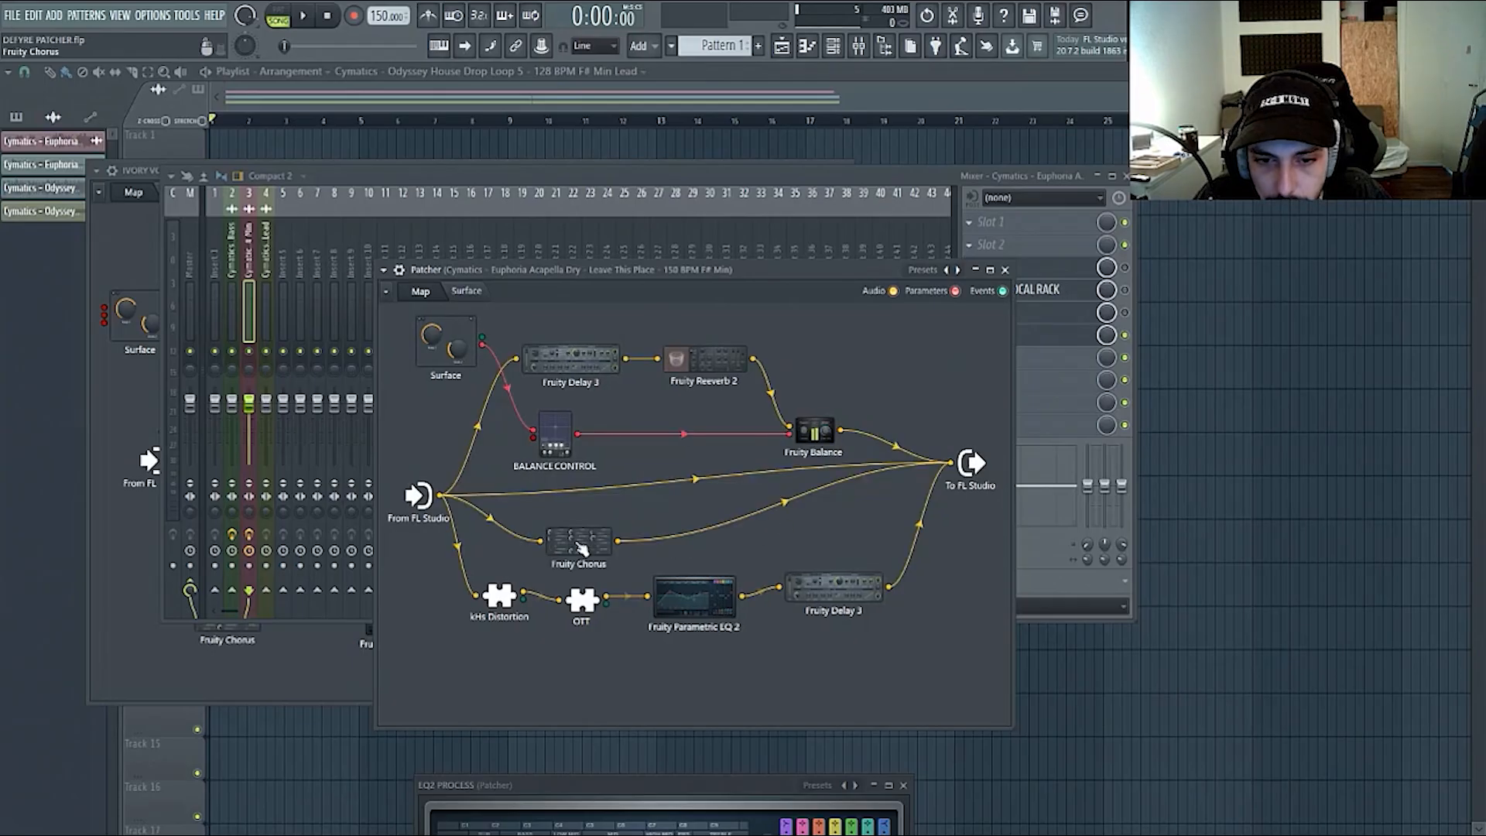
# - Set Fruity Chorus's Wet Only to yes and turn the lower Fruity Delay 3's dry output all the way down
pyautogui.click(582, 548)
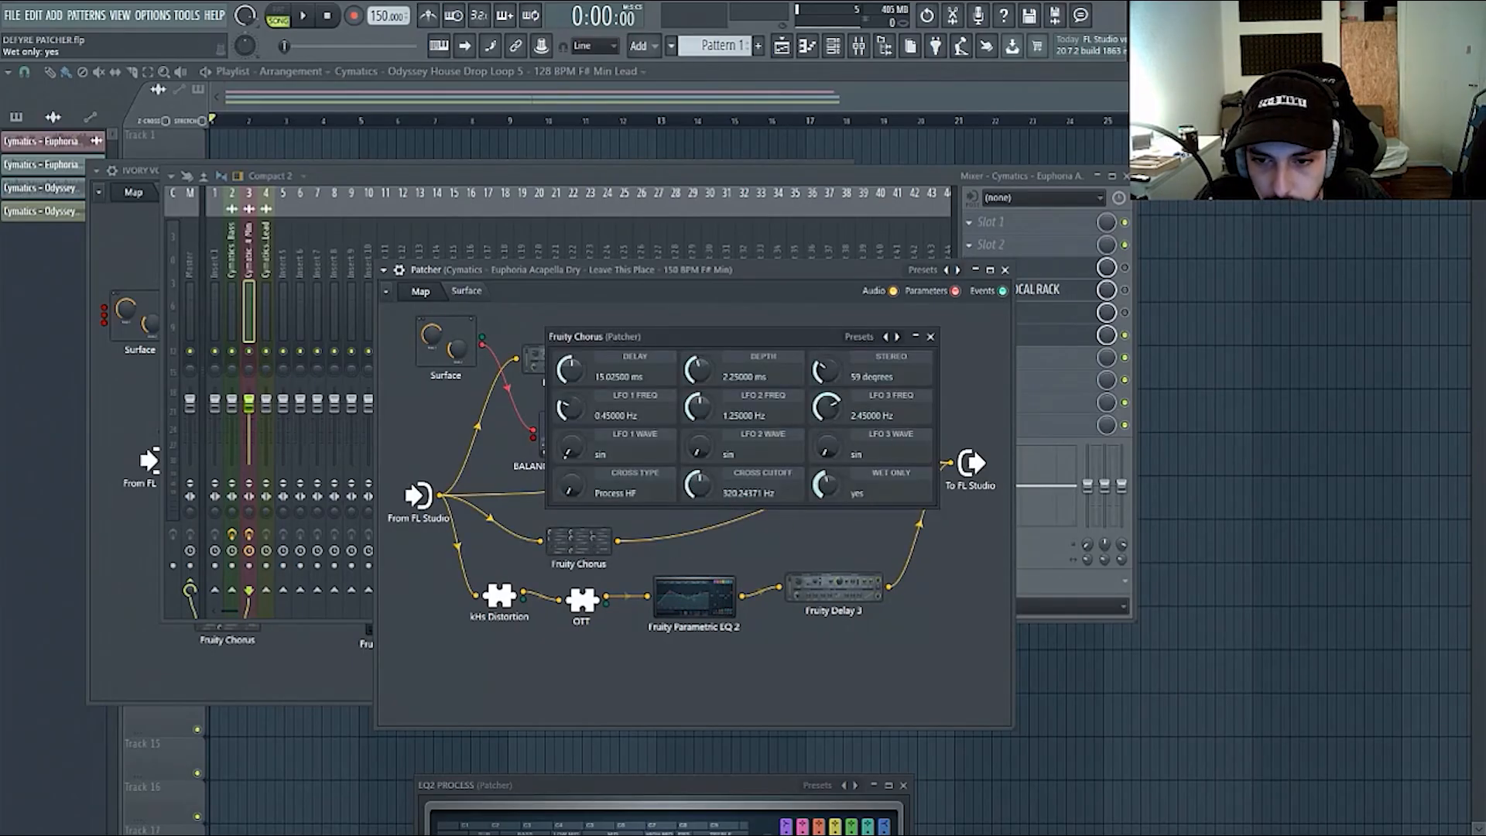
pyautogui.click(854, 596)
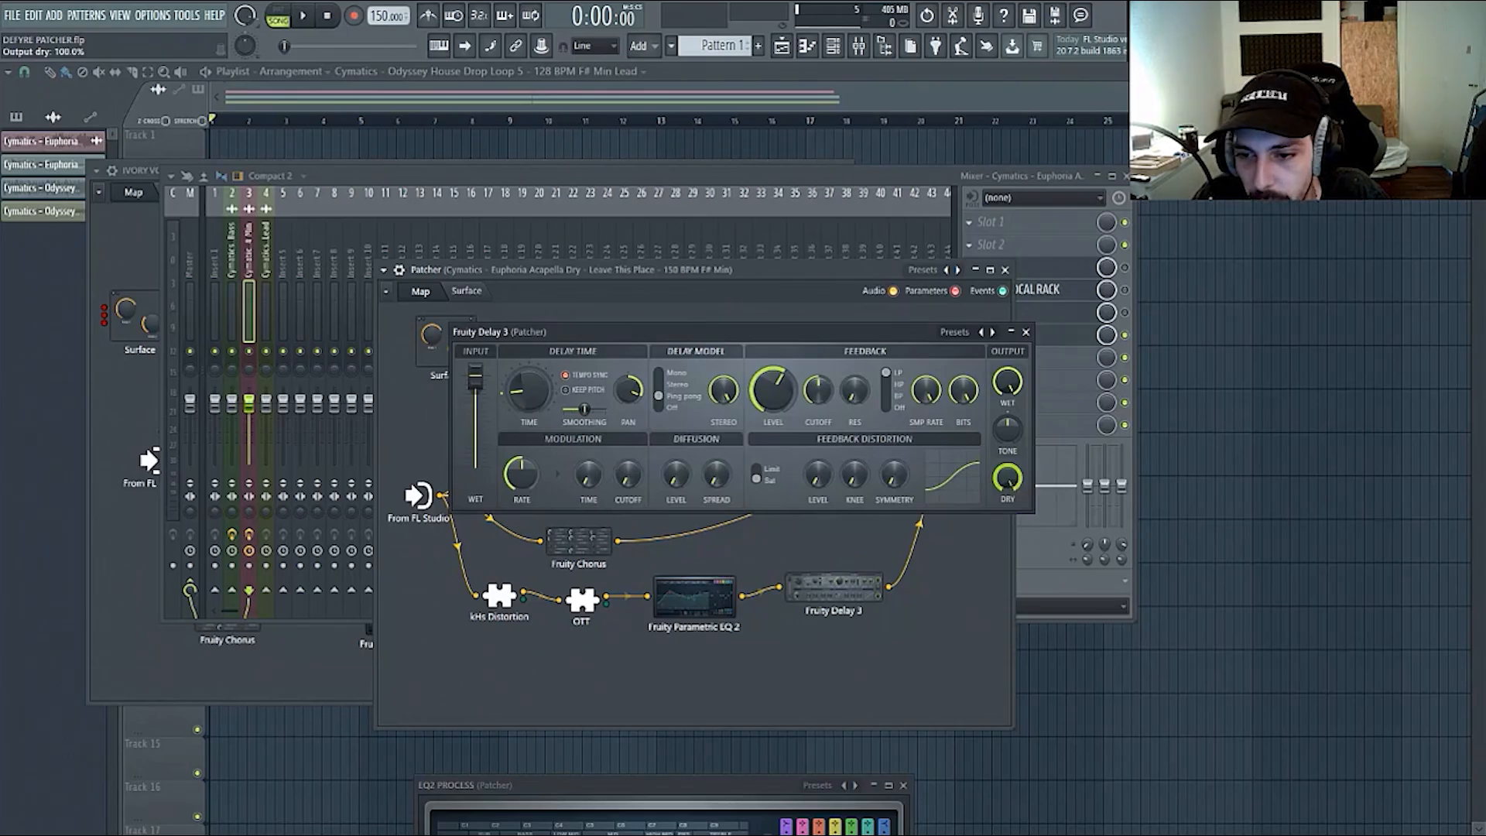
pyautogui.moveTo(899, 339); pyautogui.dragTo(828, 272)
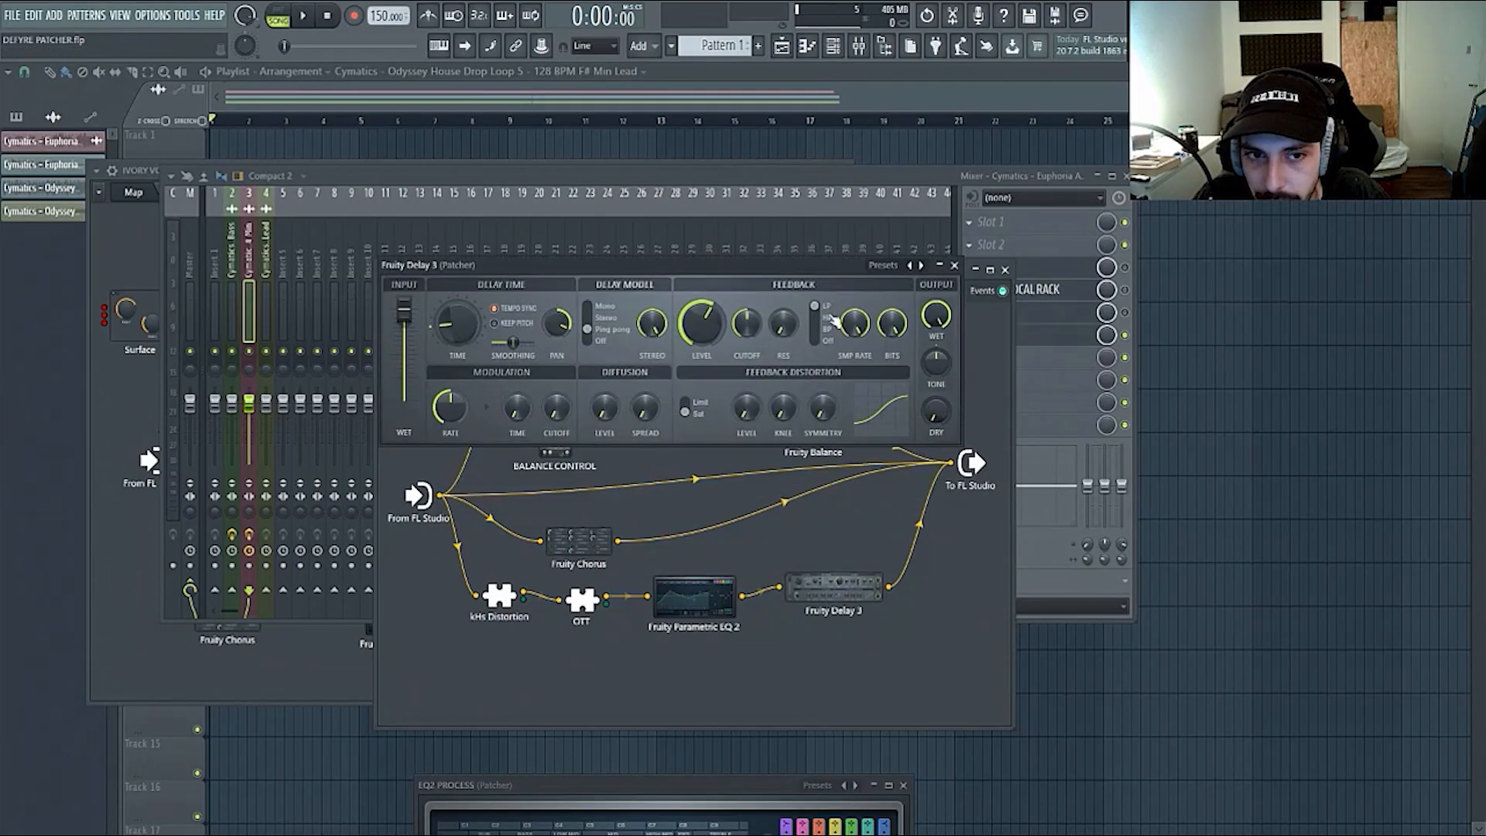
# - Move Fruity Delay 3, Fruity Parametric EQ 2 and OTT lower on the map for clearance below the chorus path, and start playback
pyautogui.moveTo(840, 587); pyautogui.dragTo(856, 616)
pyautogui.moveTo(698, 597); pyautogui.dragTo(694, 627)
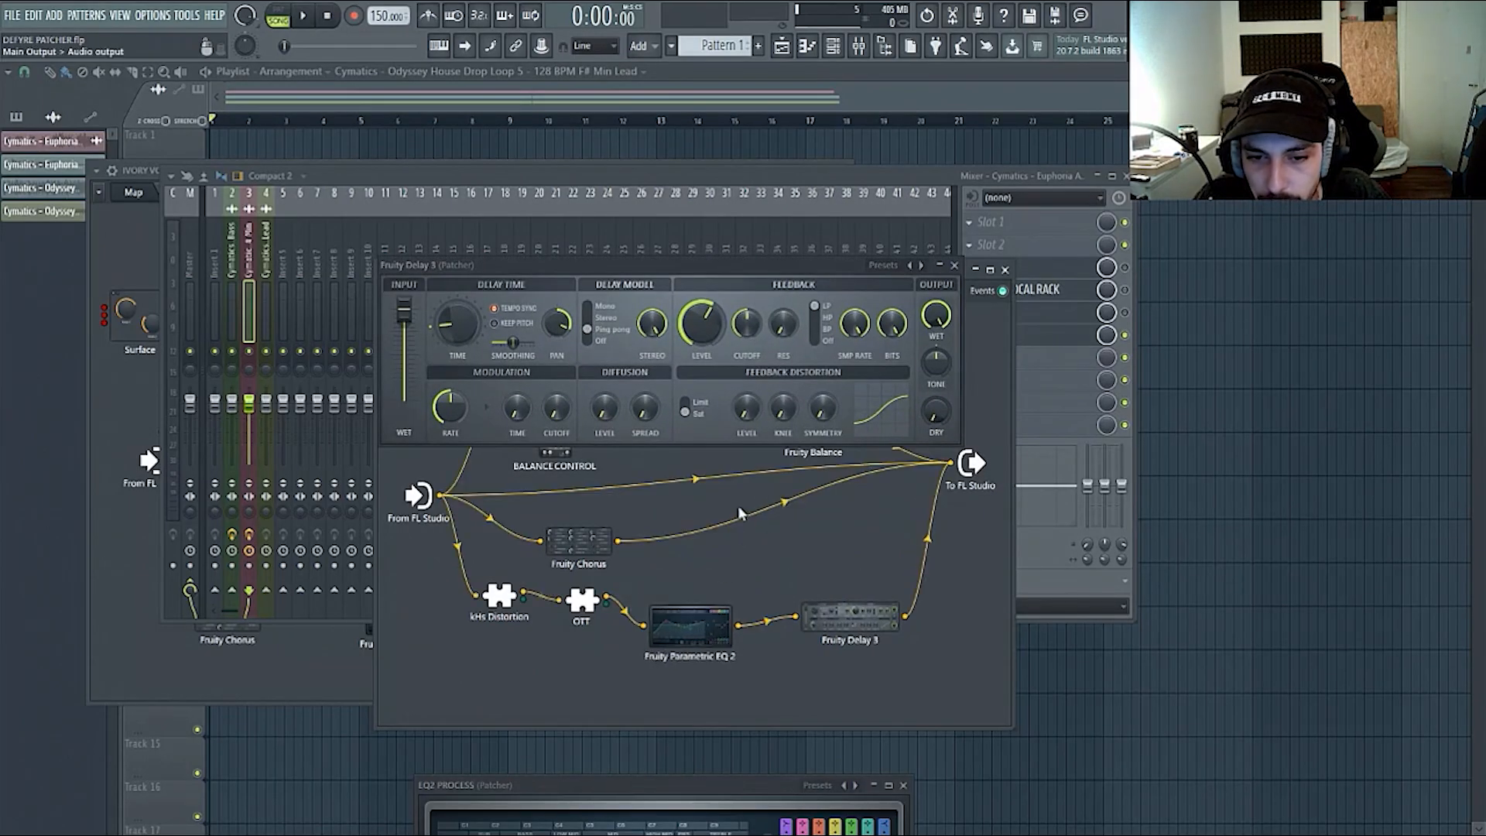
pyautogui.moveTo(576, 625); pyautogui.dragTo(562, 651)
pyautogui.press('space')
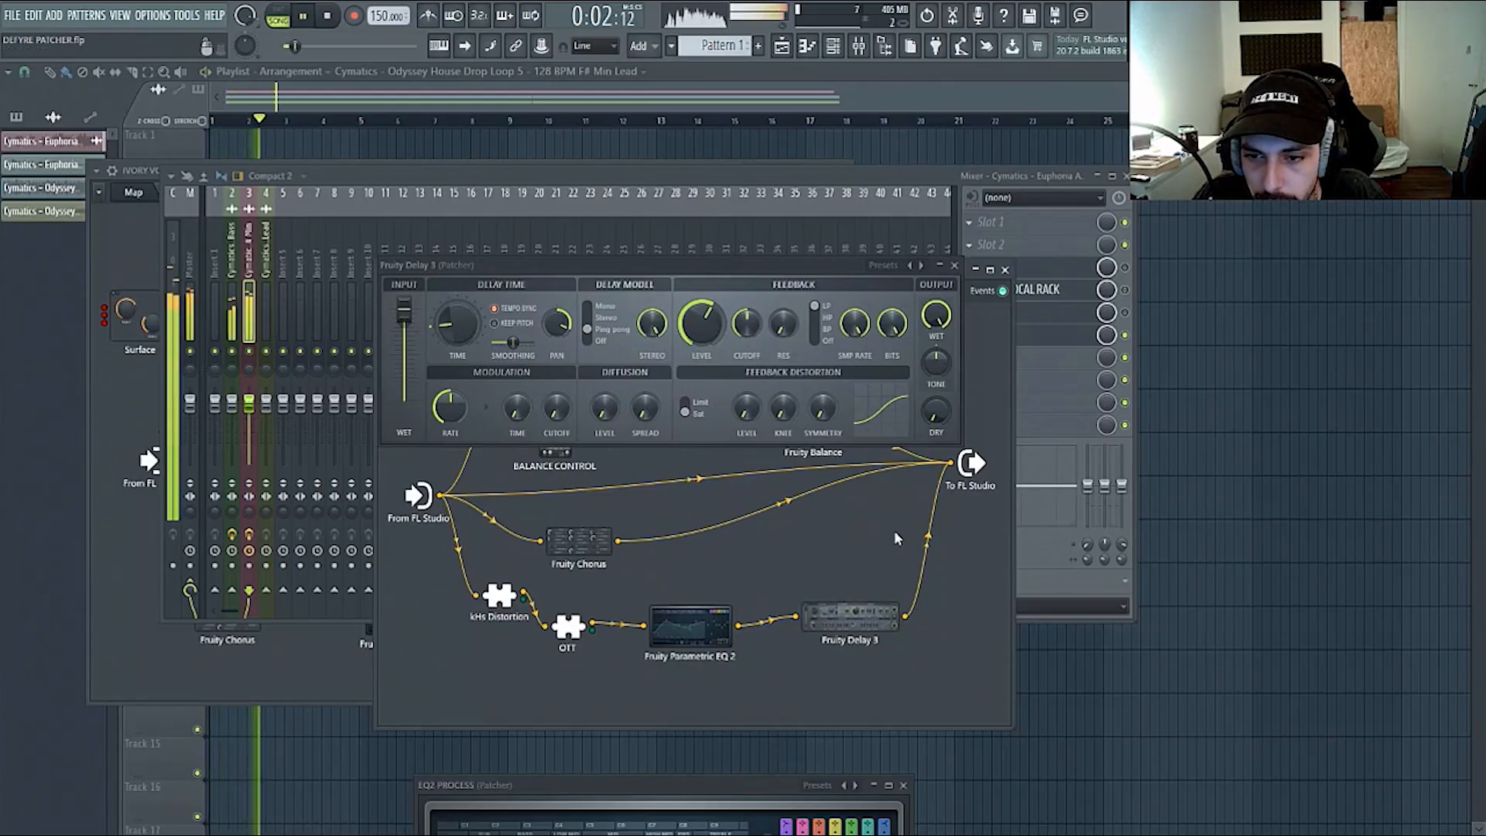
# - Stop playback and add a Fruity Parametric EQ 2 after Fruity Chorus on its path to To FL Studio, leaving the dry path direct
pyautogui.click(954, 265)
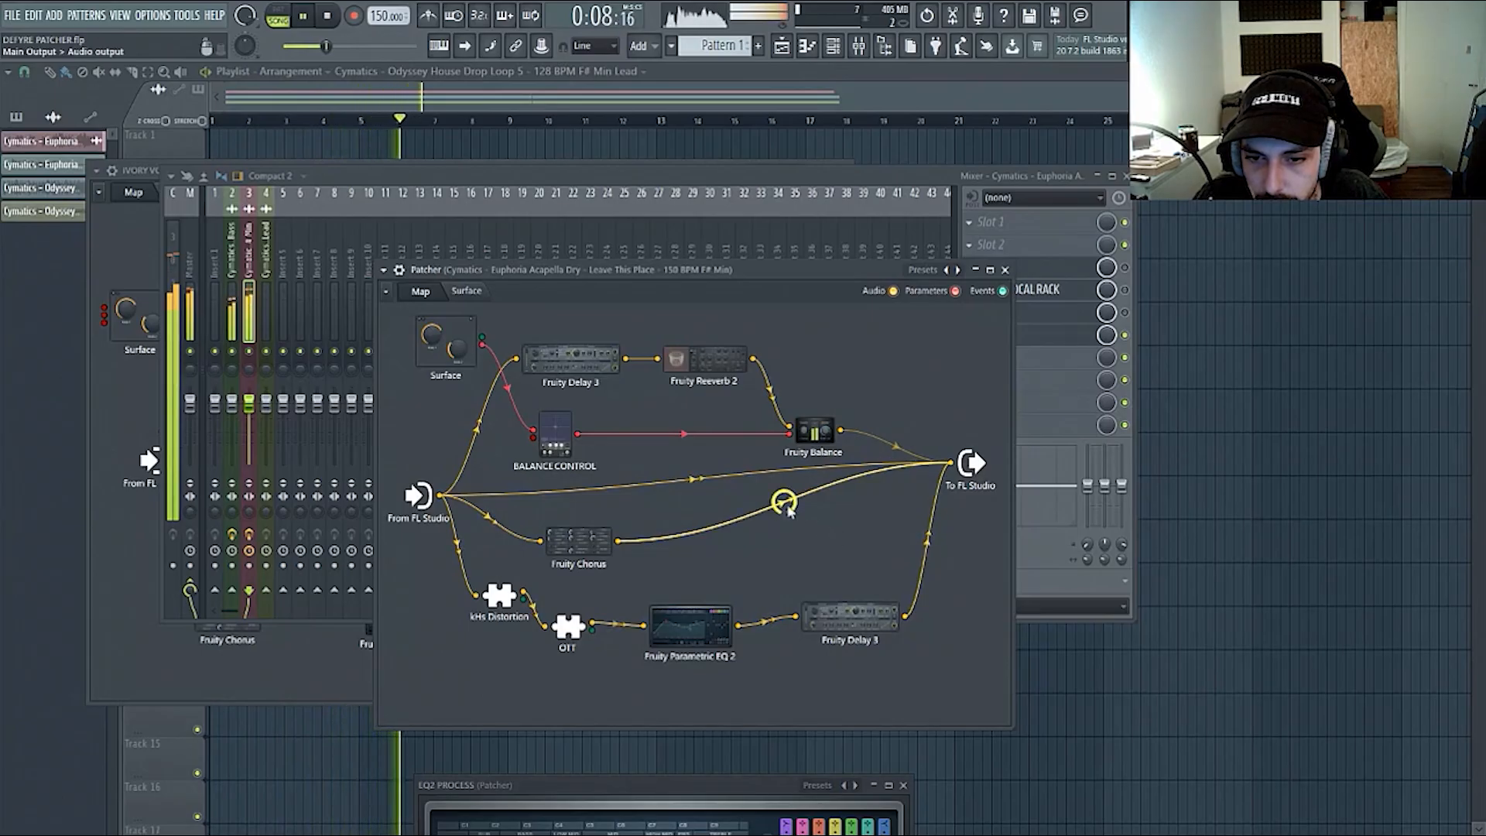
pyautogui.press('space')
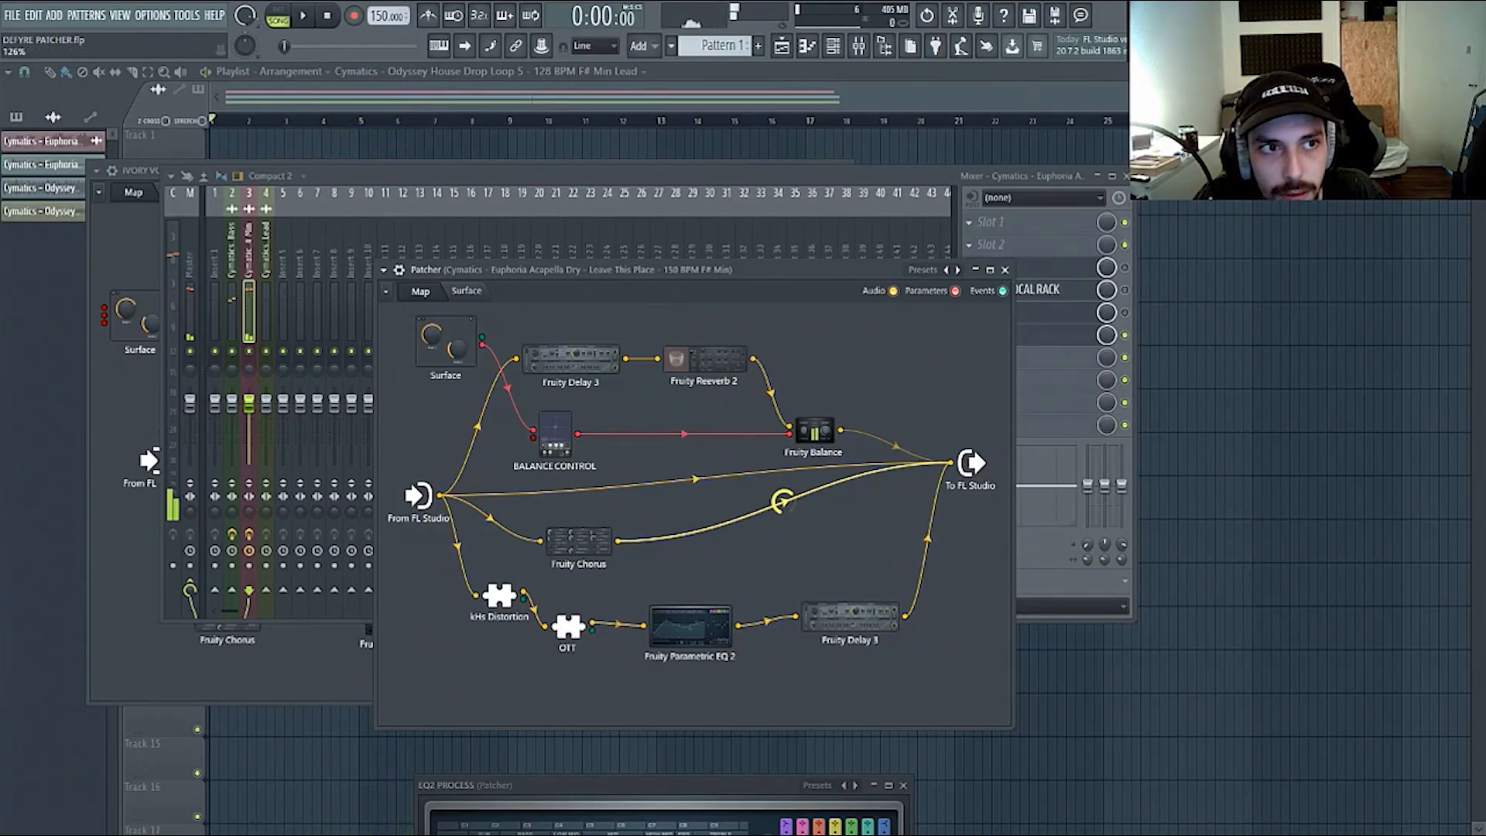
pyautogui.rightClick(820, 564)
pyautogui.moveTo(859, 572)
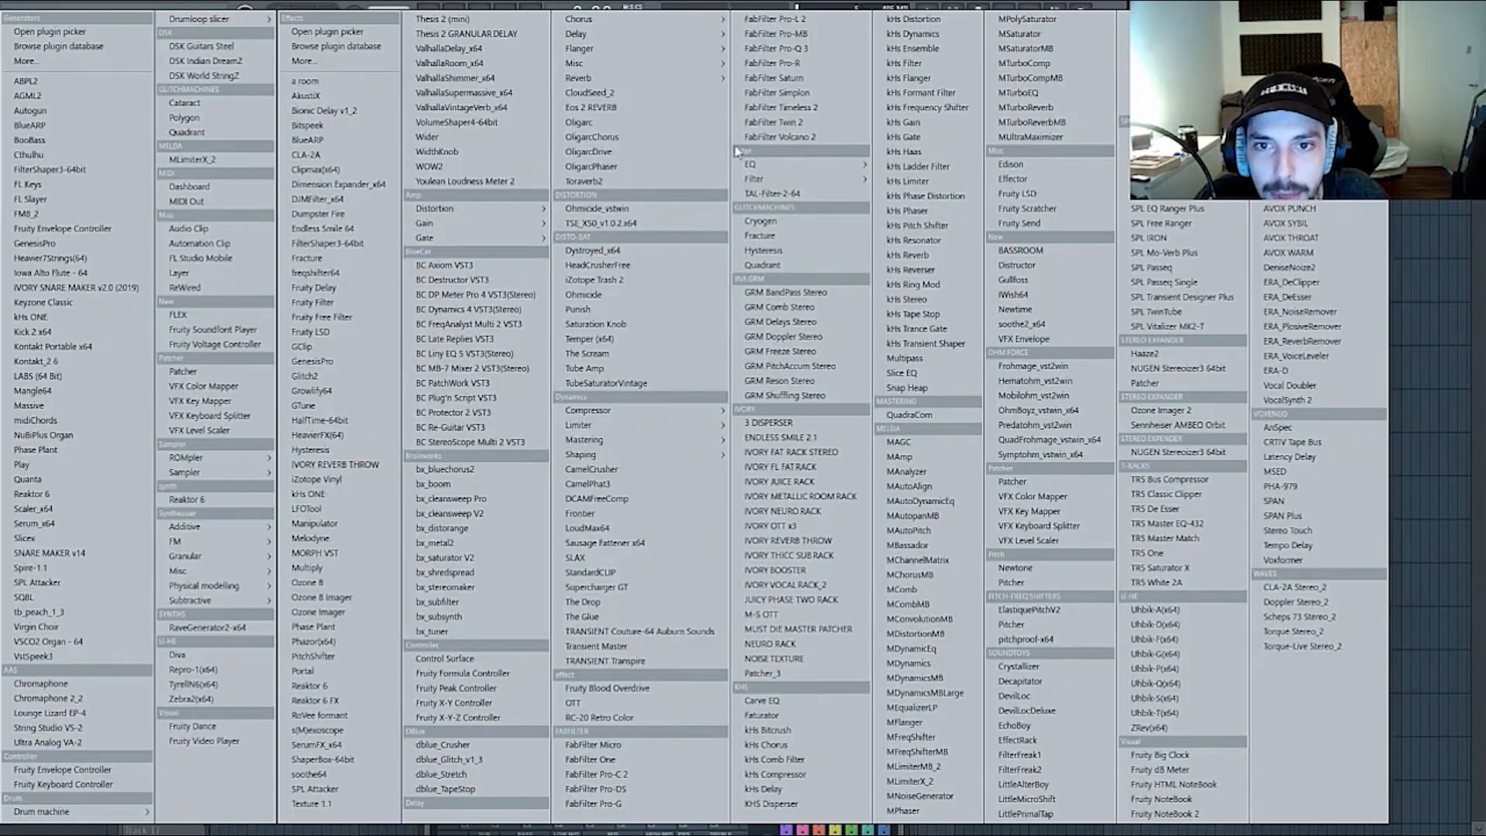
pyautogui.moveTo(750, 164)
pyautogui.click(689, 209)
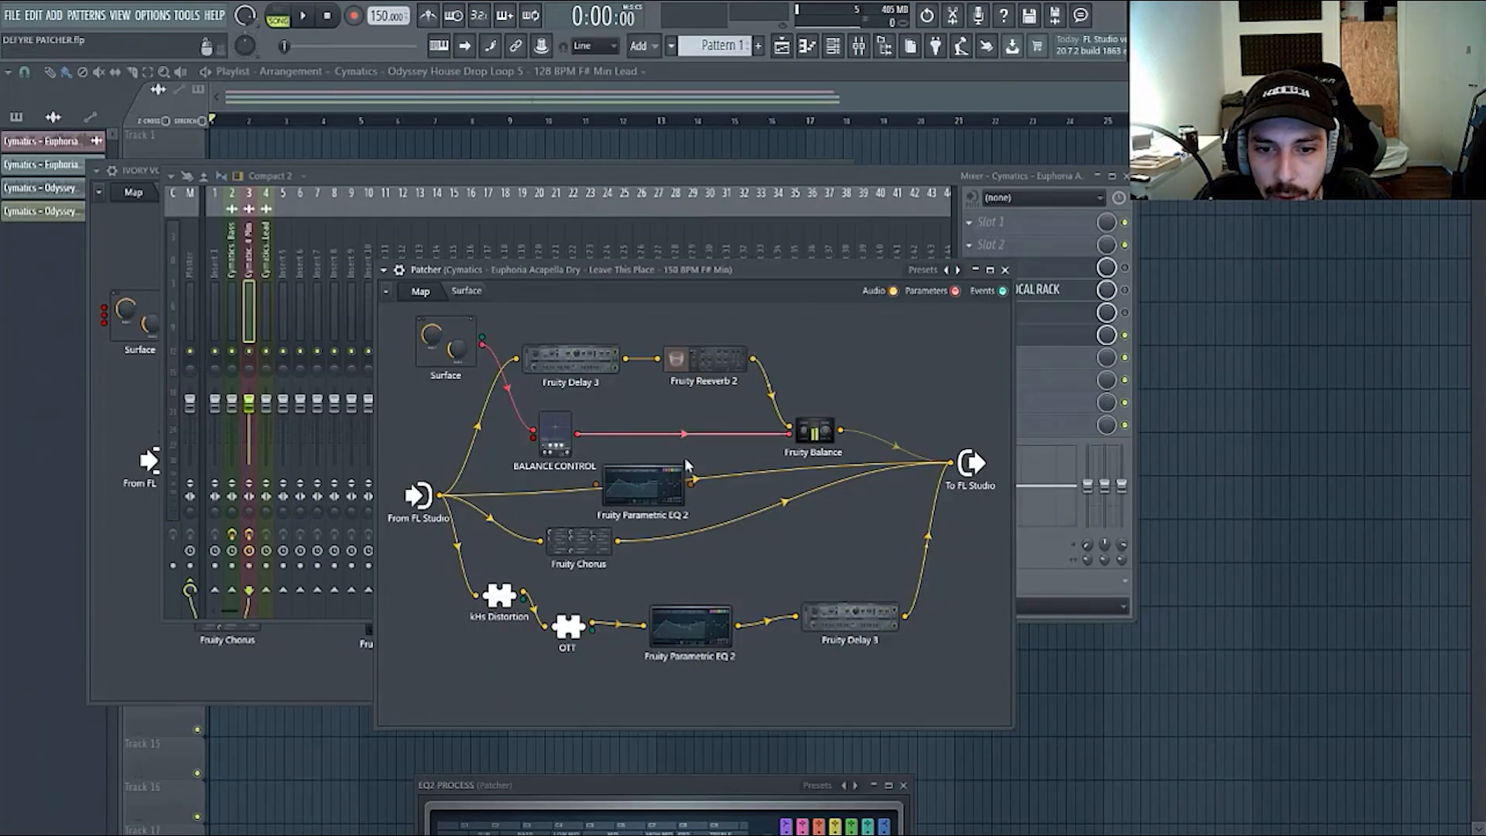
pyautogui.moveTo(686, 461); pyautogui.dragTo(799, 537)
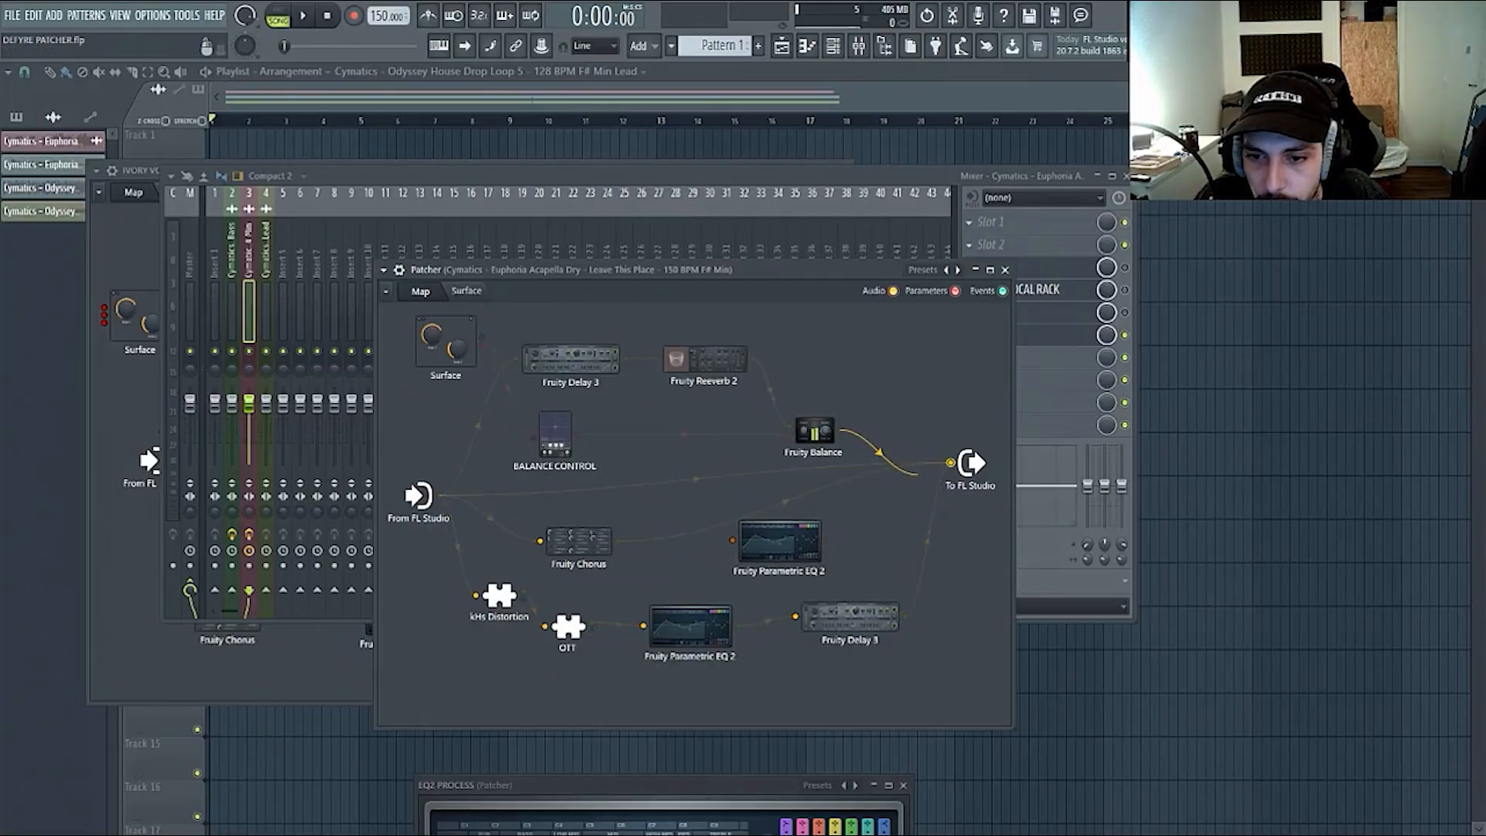
# - Line up Fruity Chorus and its Fruity Parametric EQ 2 in one row, and move Fruity Balance slightly higher on the map
pyautogui.moveTo(778, 543); pyautogui.dragTo(730, 544)
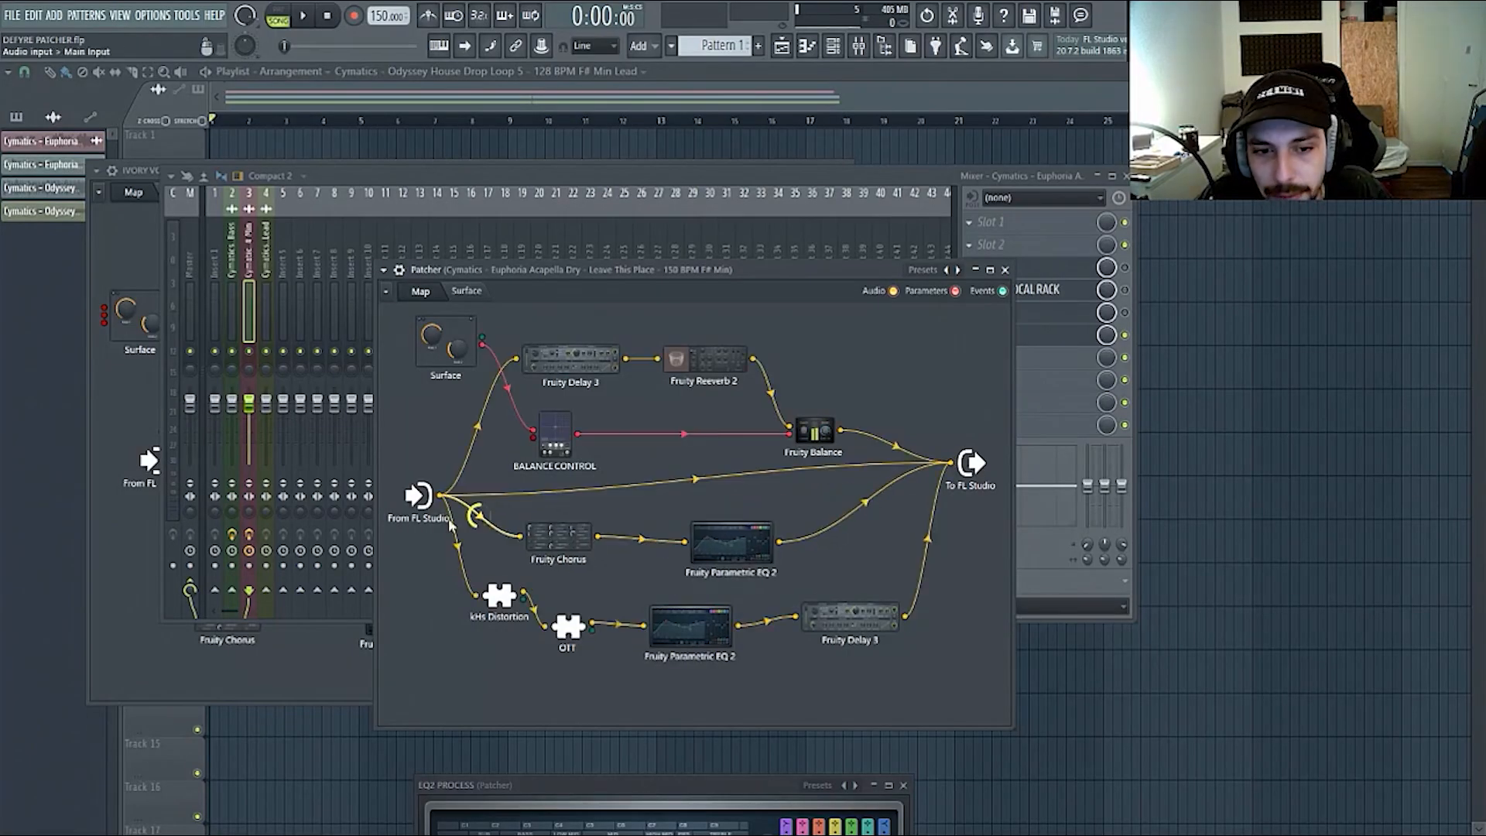
pyautogui.moveTo(559, 536); pyautogui.dragTo(579, 539)
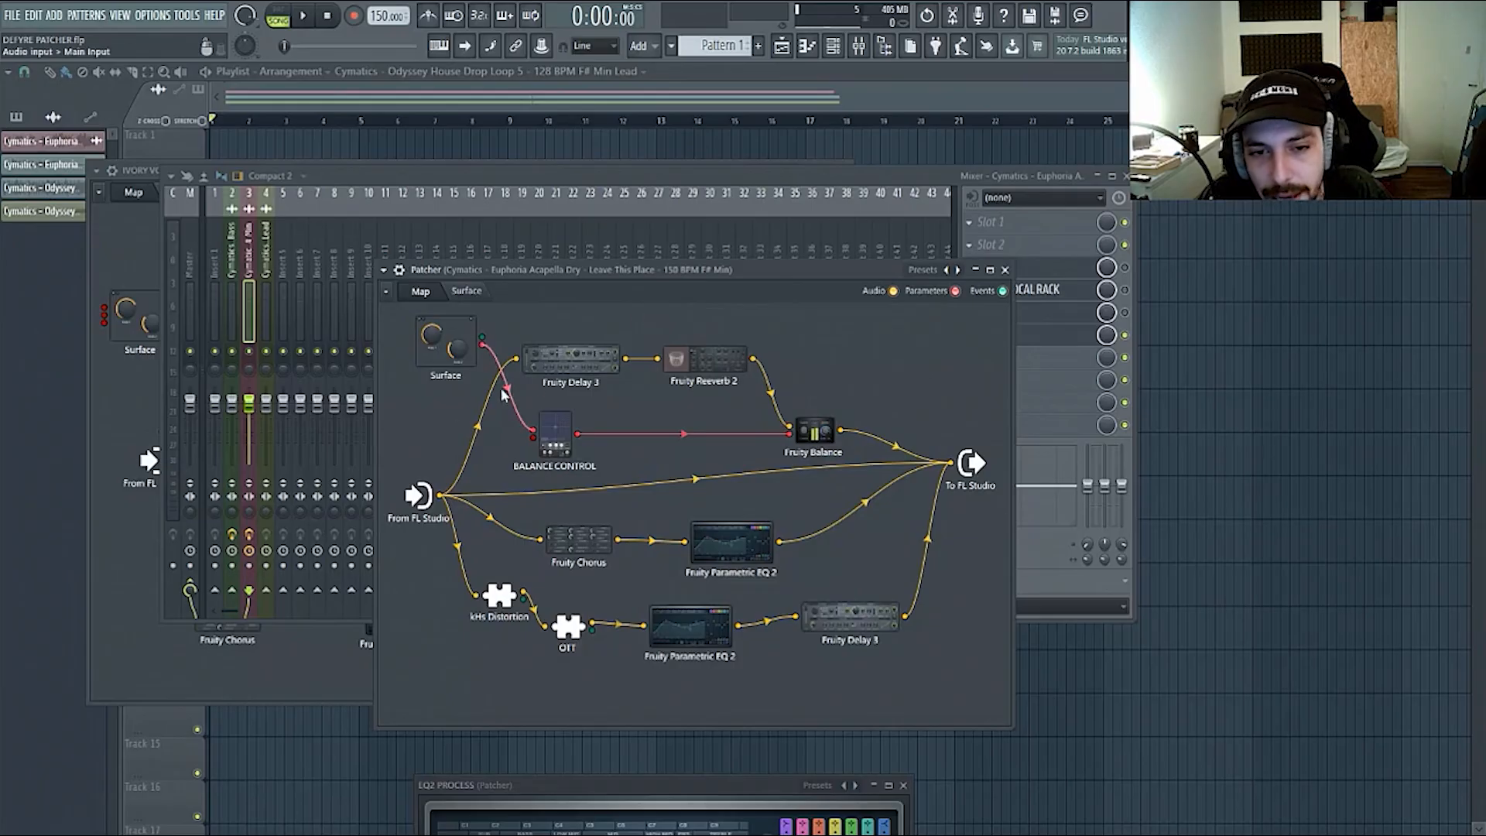
pyautogui.moveTo(805, 418)
pyautogui.mouseDown()
pyautogui.moveTo(828, 364)
pyautogui.moveTo(800, 423)
pyautogui.moveTo(829, 407)
pyautogui.mouseUp()
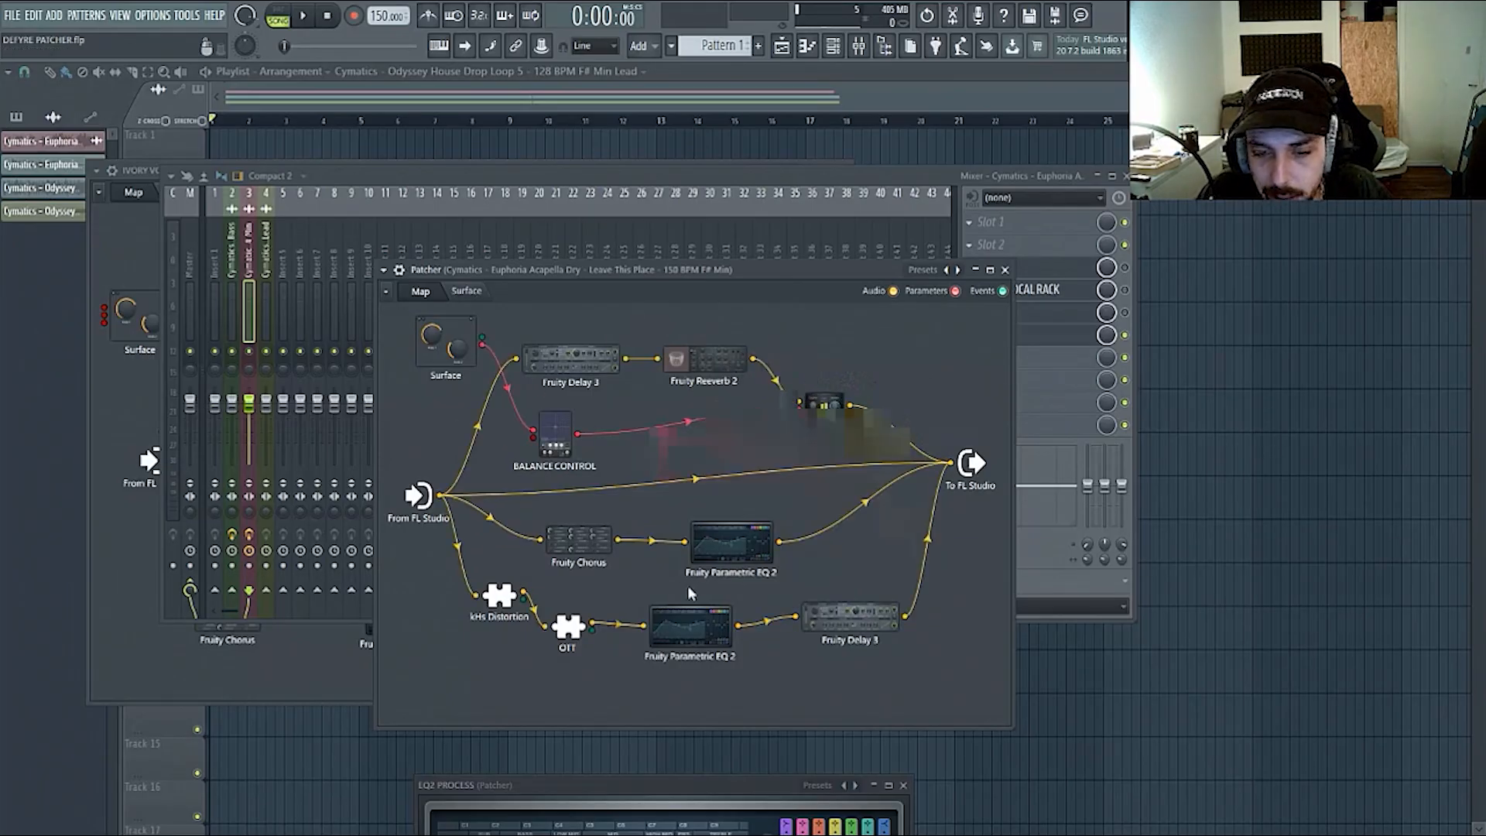
# - Cut the low end with a steep high-pass on band 1 of the chorus path's Fruity Parametric EQ 2, and reposition the Patcher window
pyautogui.click(759, 545)
pyautogui.moveTo(568, 418); pyautogui.dragTo(631, 418)
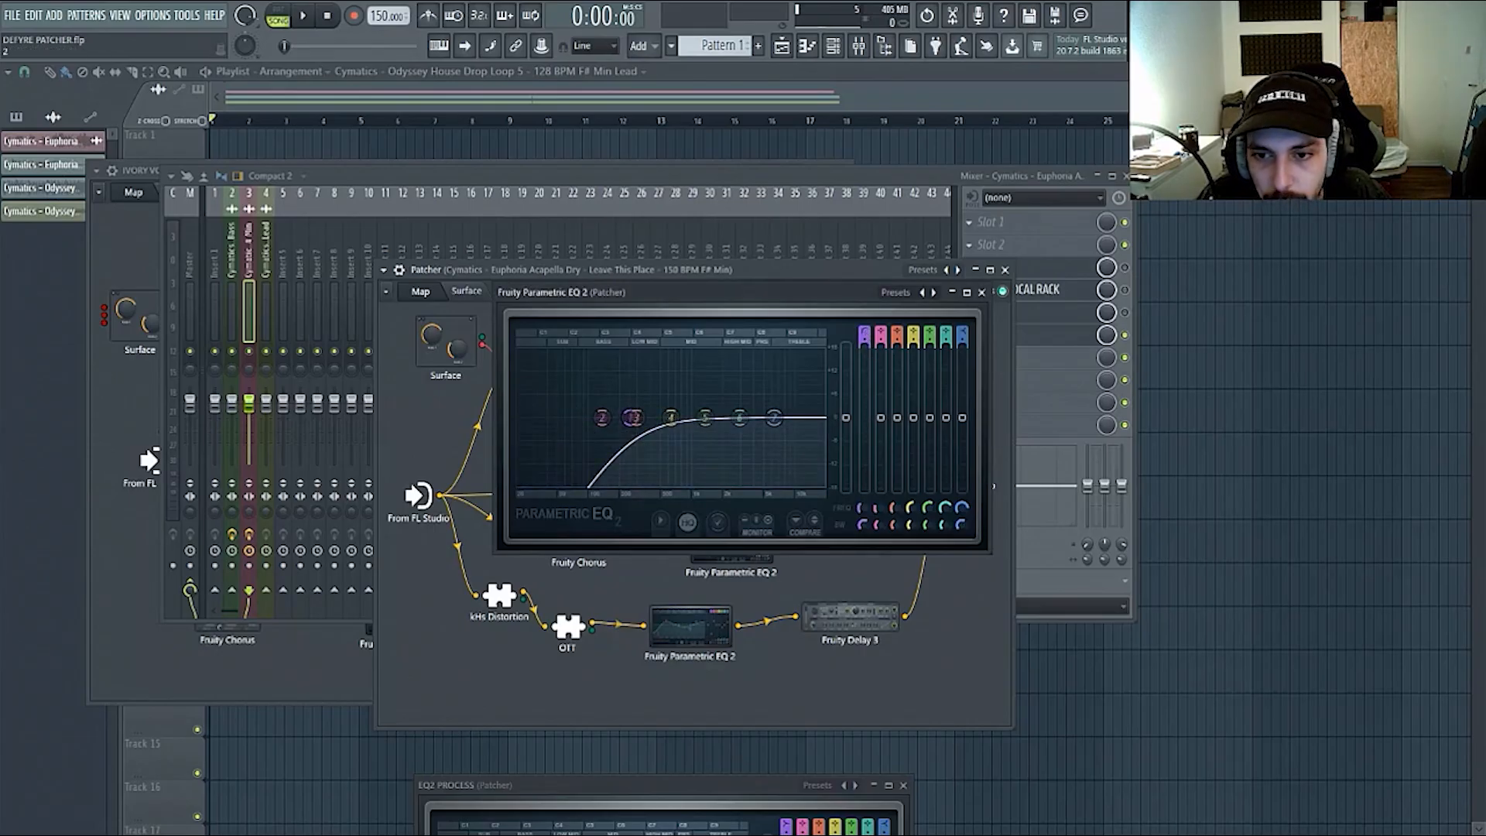
pyautogui.moveTo(827, 276); pyautogui.dragTo(746, 155)
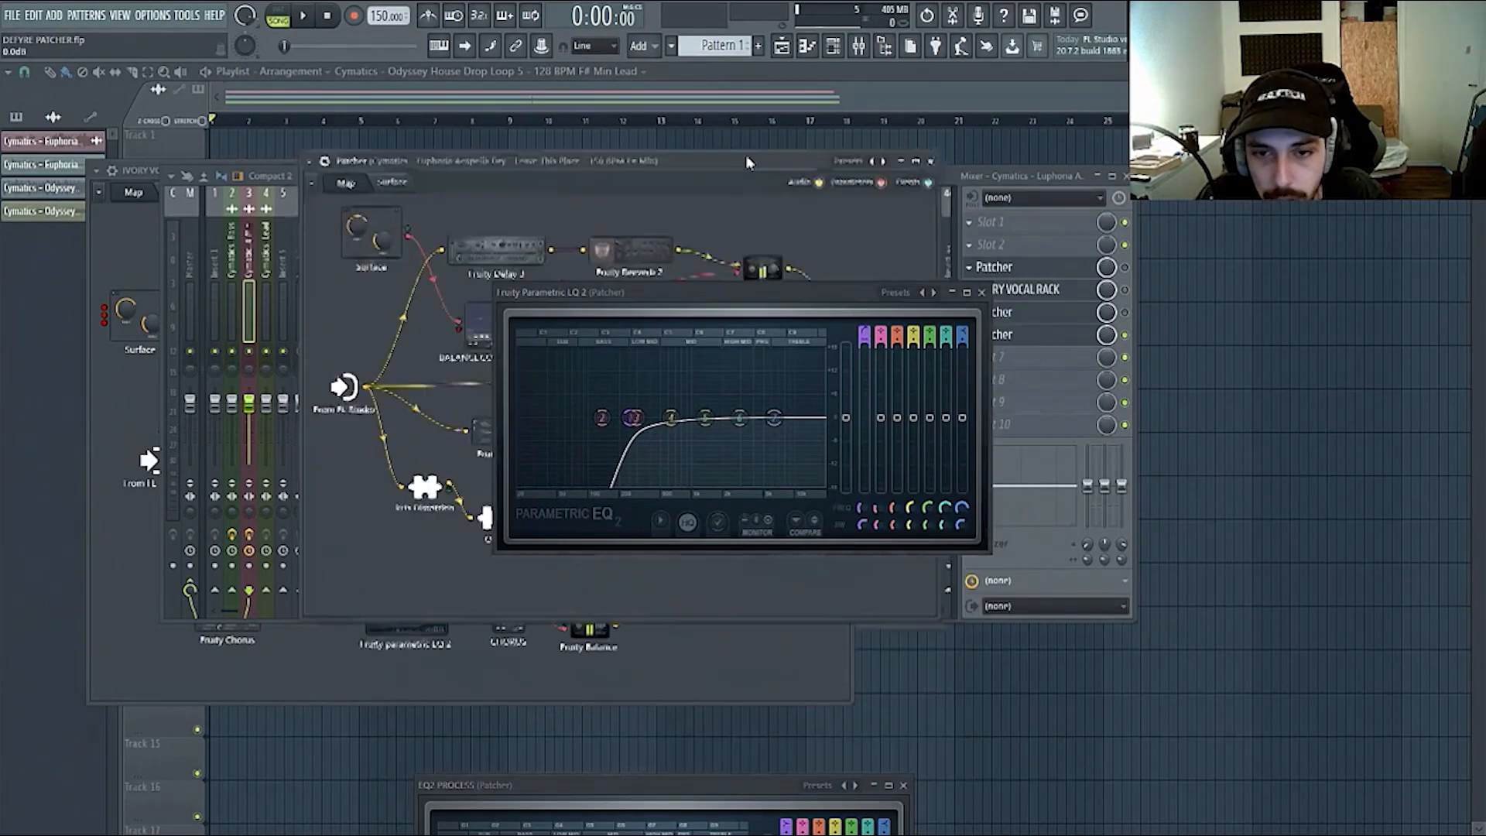
# - Boost band 5 in the treble and lower the band 7 high shelf in Fruity Parametric EQ 2 during playback
pyautogui.moveTo(774, 302); pyautogui.dragTo(825, 339)
pyautogui.press('space')
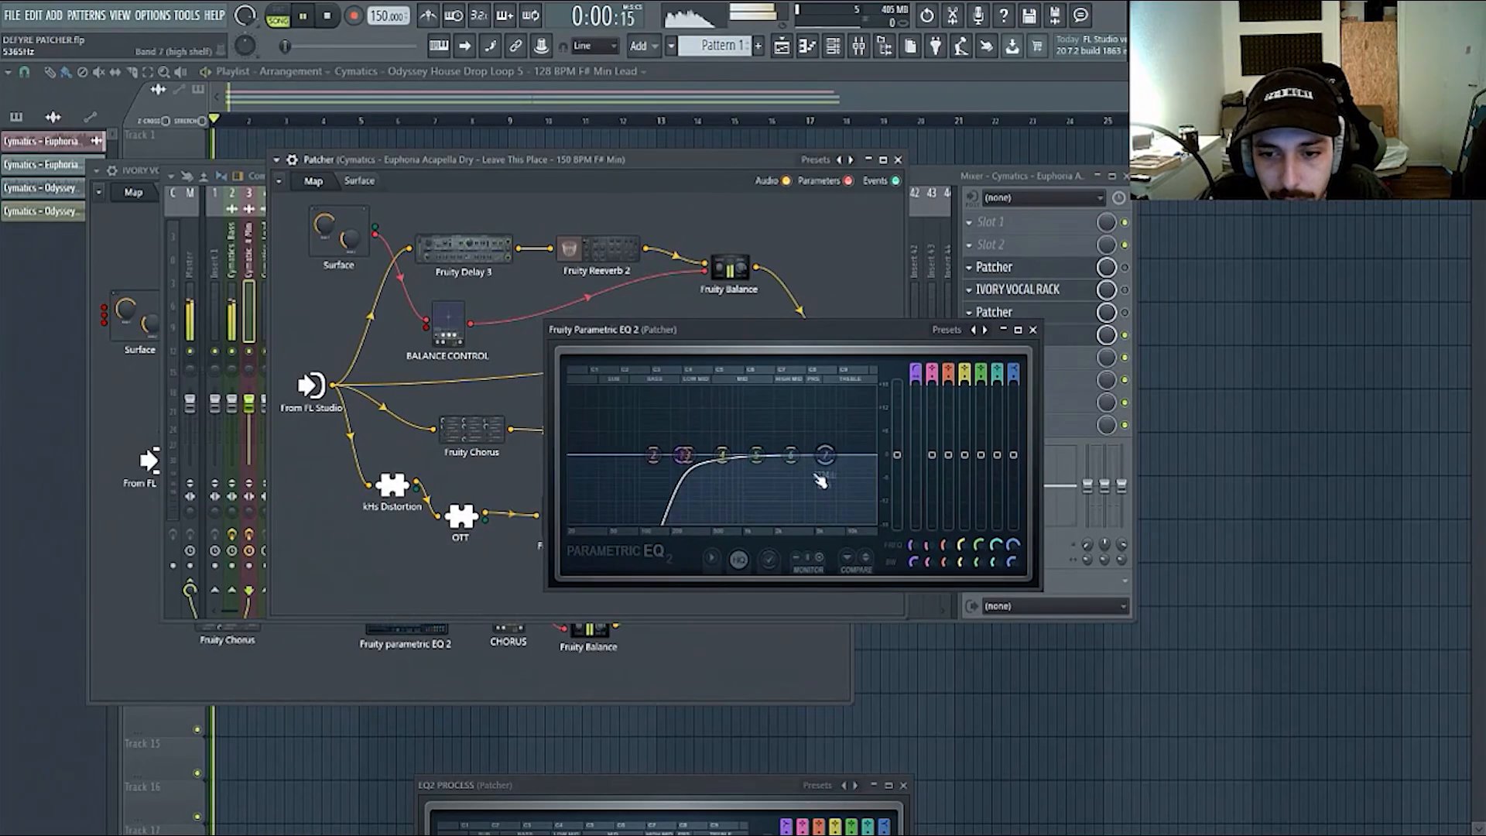
pyautogui.moveTo(824, 455); pyautogui.dragTo(793, 520)
pyautogui.moveTo(758, 454); pyautogui.dragTo(842, 387)
pyautogui.moveTo(793, 521); pyautogui.dragTo(824, 491)
pyautogui.moveTo(867, 333); pyautogui.dragTo(739, 679)
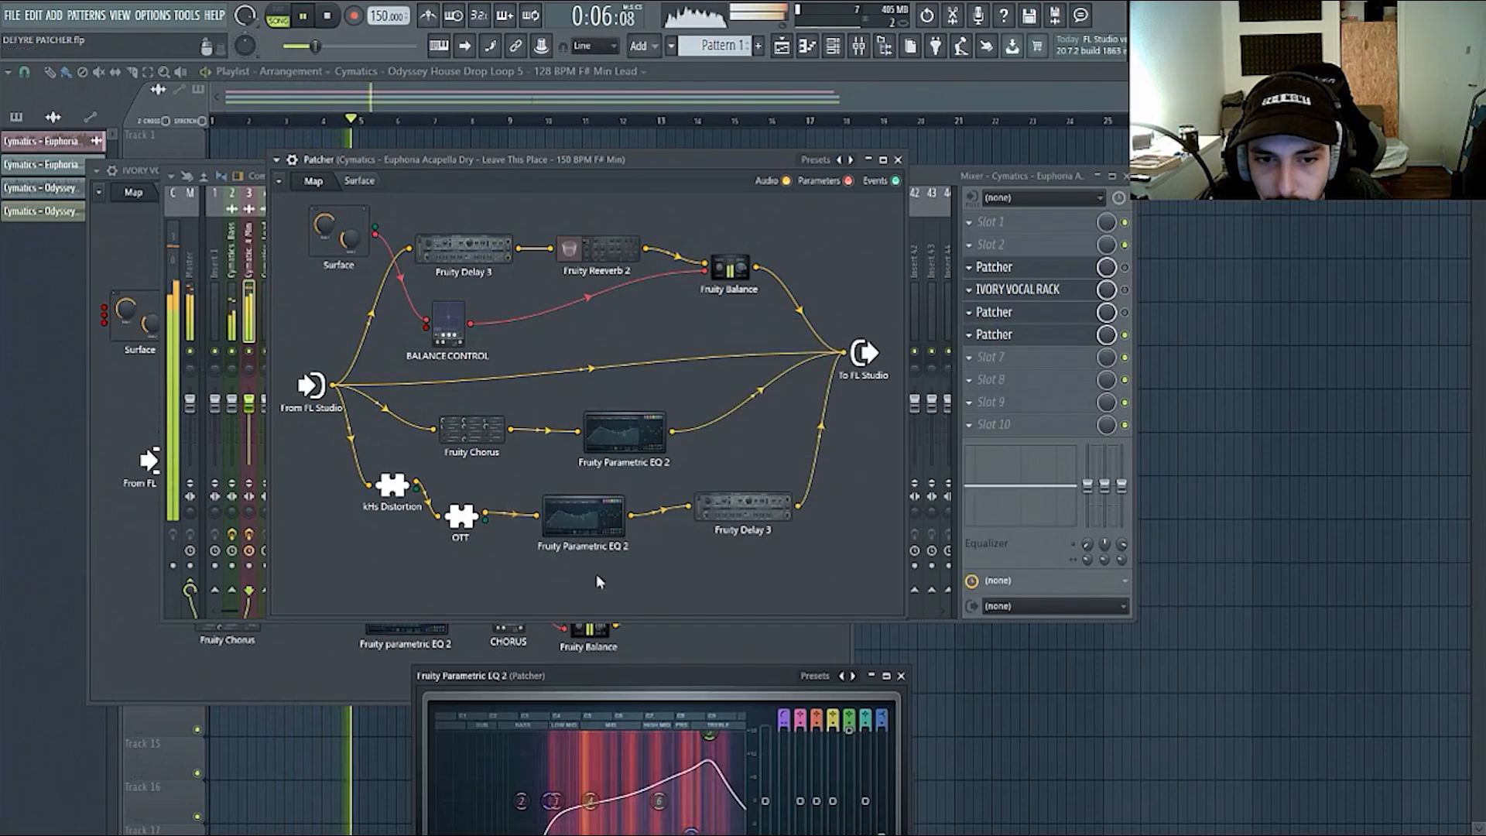
# - Open the Fruity Chorus module's settings and listen to the chain, keeping the patch map in view
pyautogui.doubleClick(473, 438)
pyautogui.moveTo(774, 336); pyautogui.dragTo(662, 612)
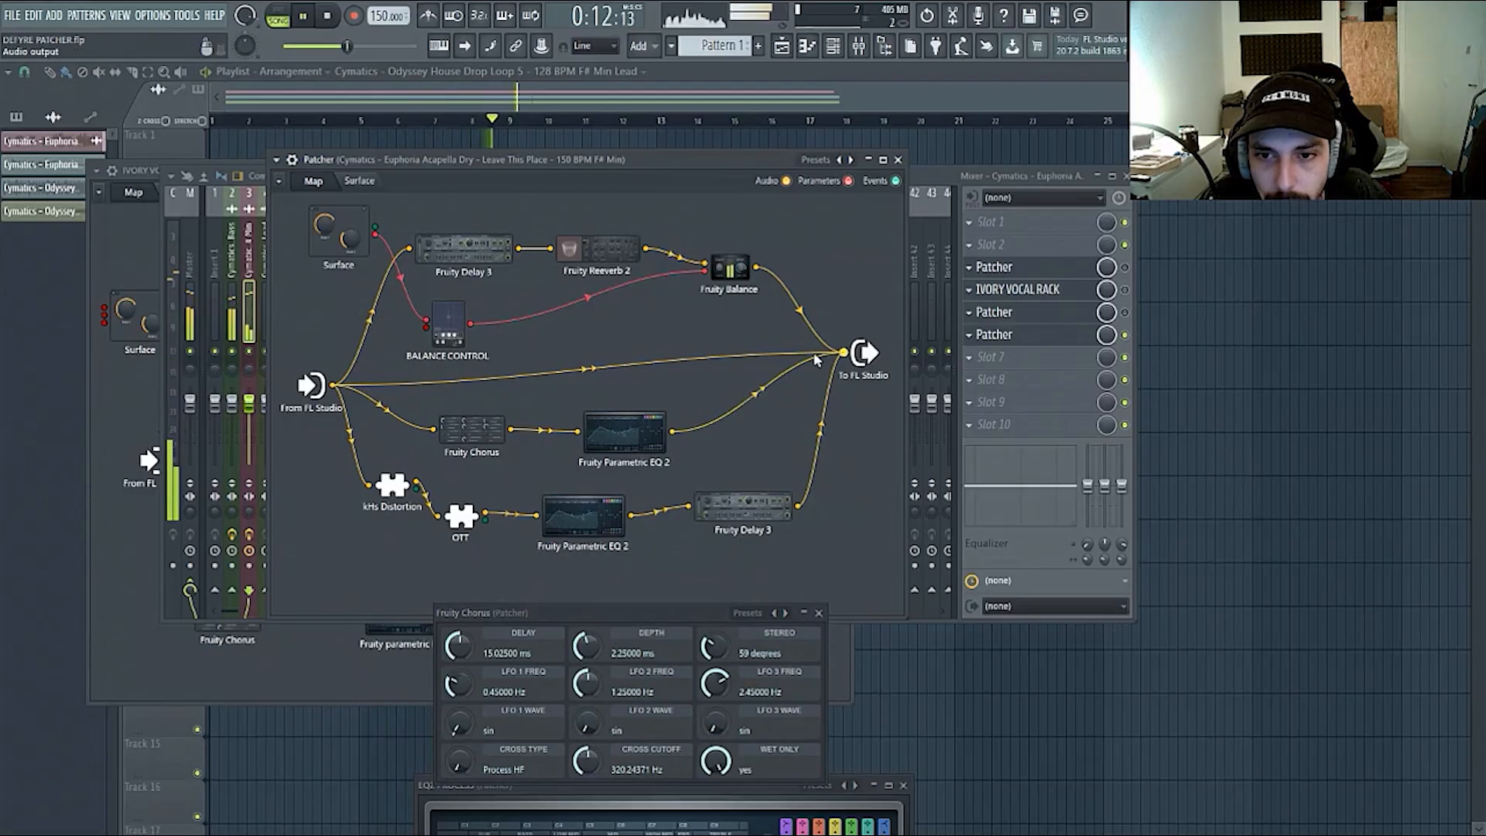
pyautogui.moveTo(1045, 180); pyautogui.dragTo(1018, 552)
pyautogui.press('space')
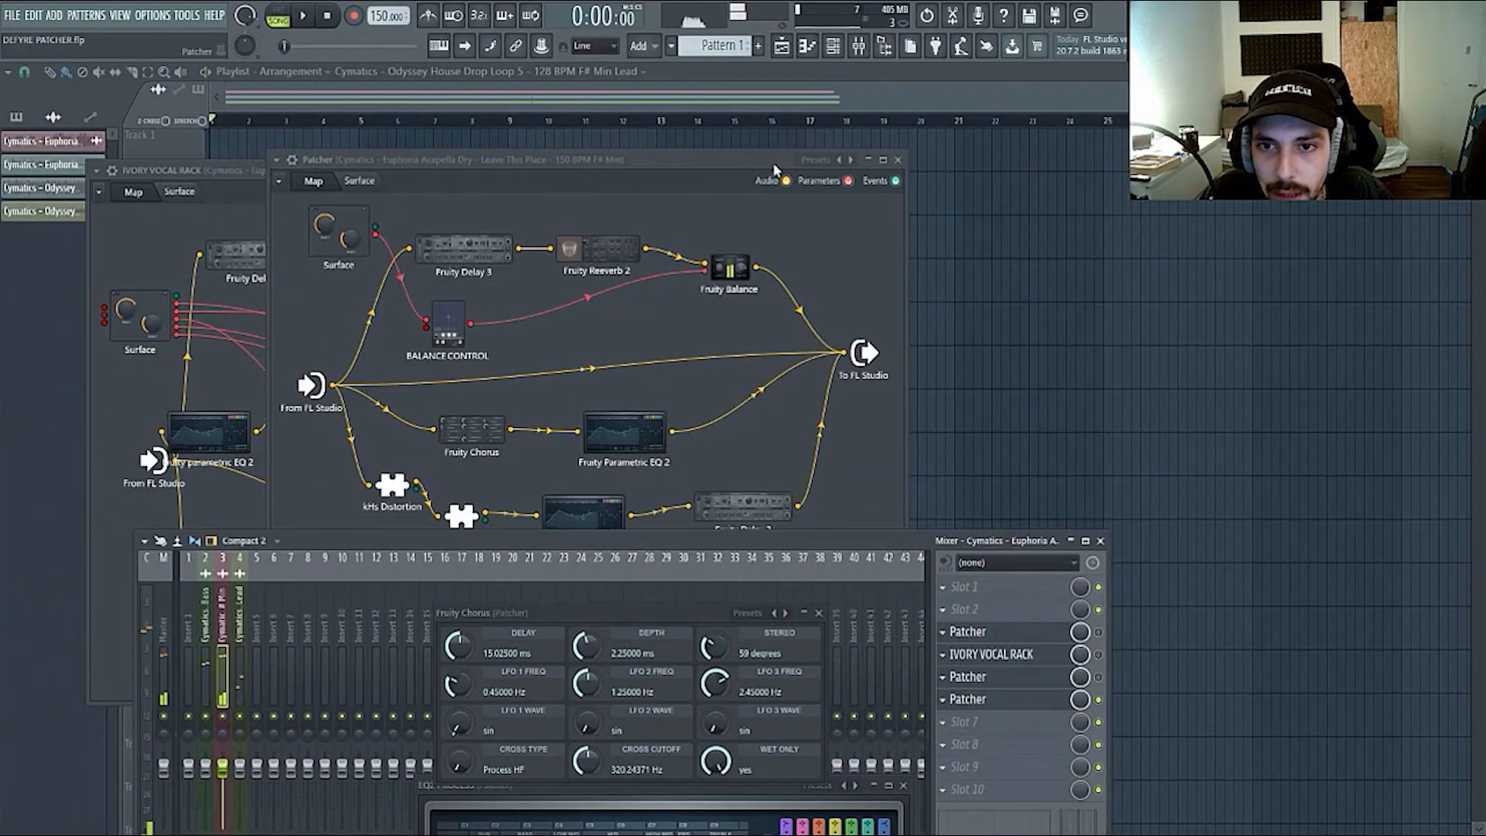
# - Enlarge the Patcher window and move the To FL Studio node away from the effect chains to make room
pyautogui.moveTo(774, 168); pyautogui.dragTo(786, 118)
pyautogui.moveTo(913, 566); pyautogui.dragTo(1119, 749)
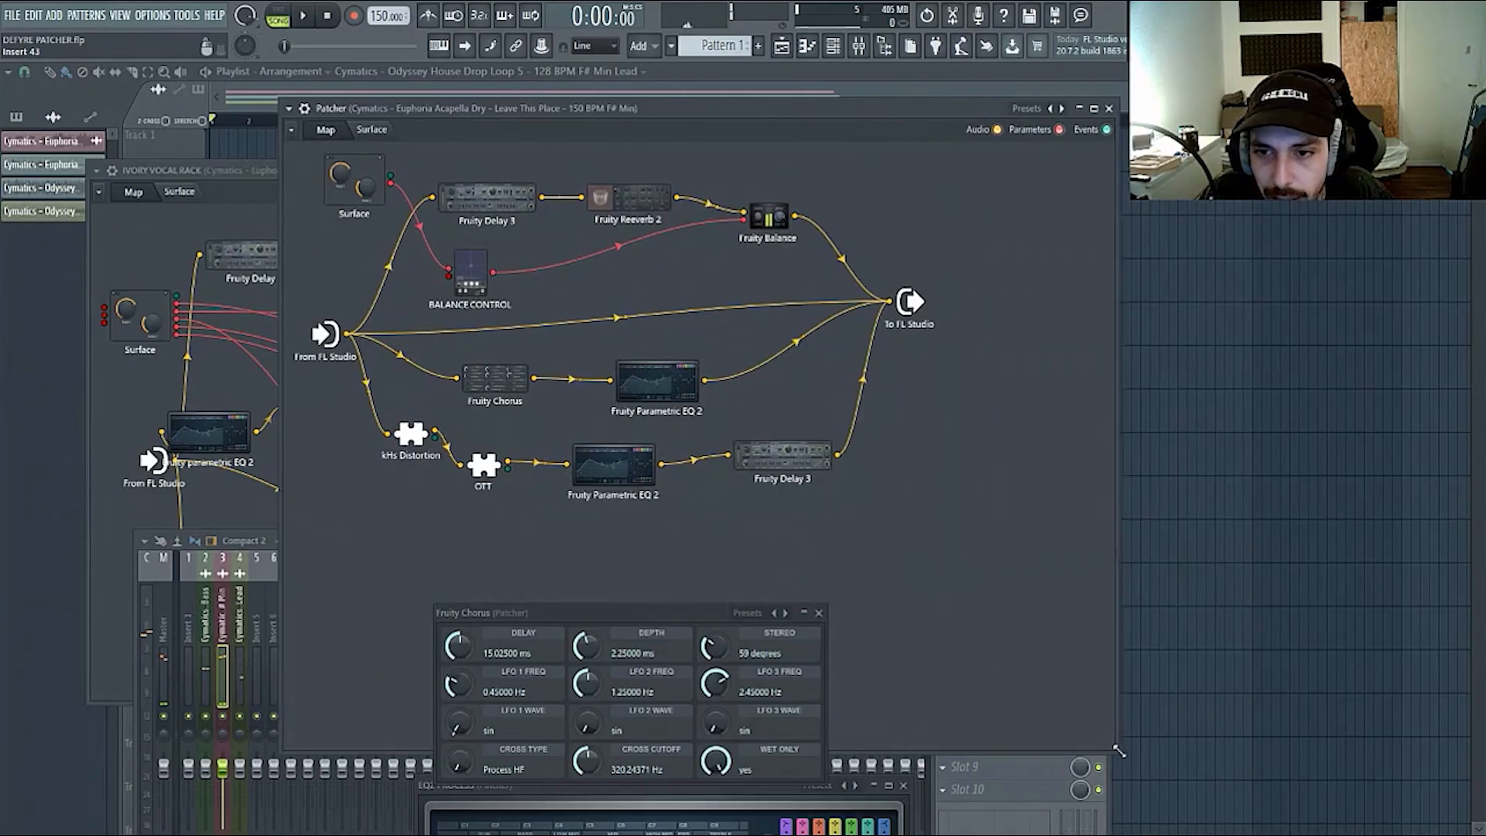
pyautogui.moveTo(1002, 294); pyautogui.dragTo(1076, 316)
# - Add a Maximus module to the patch and place it in the free space below the To FL Studio node
pyautogui.rightClick(998, 464)
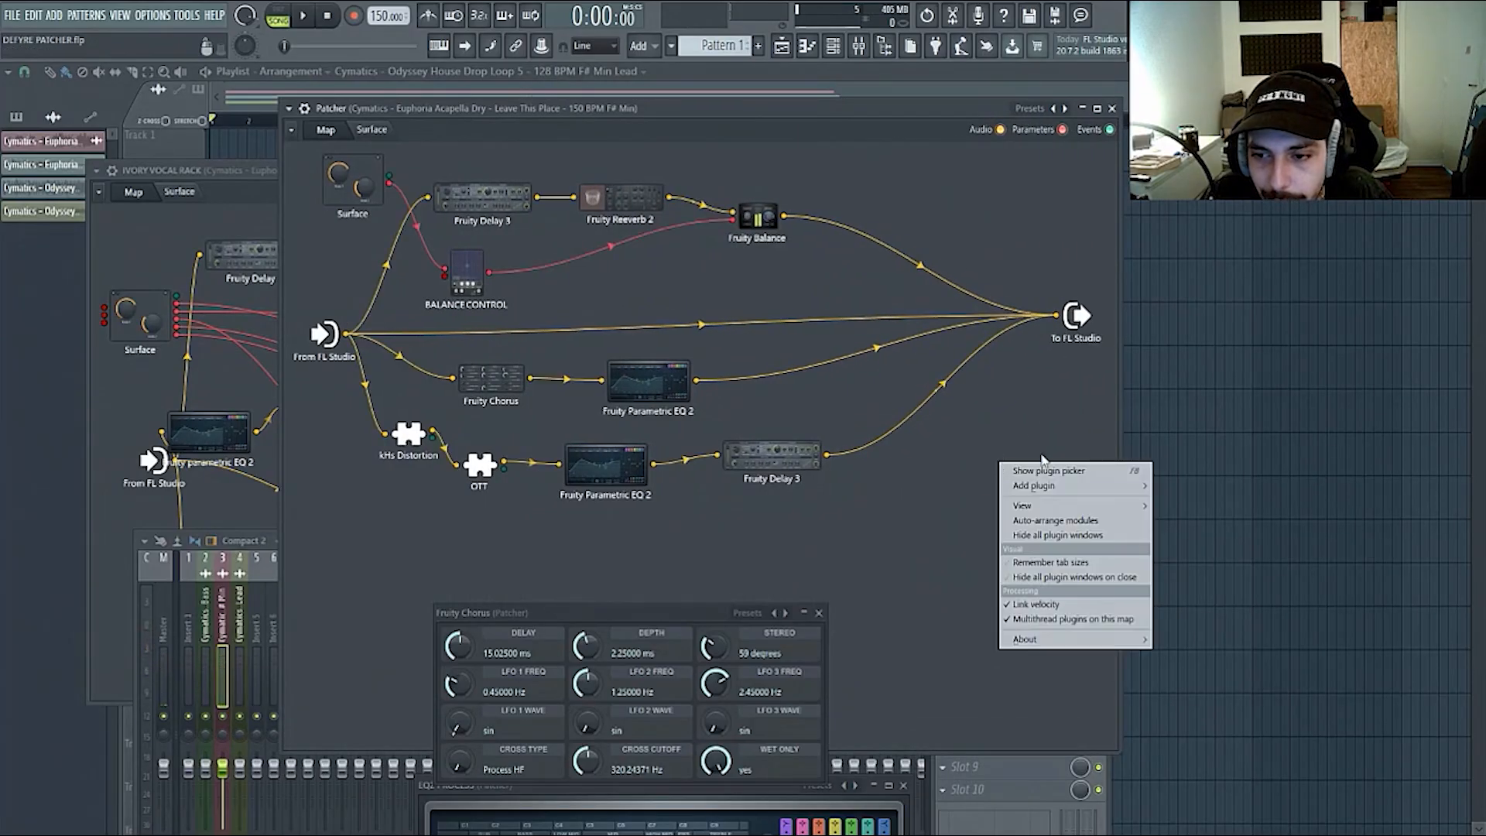
pyautogui.click(1058, 474)
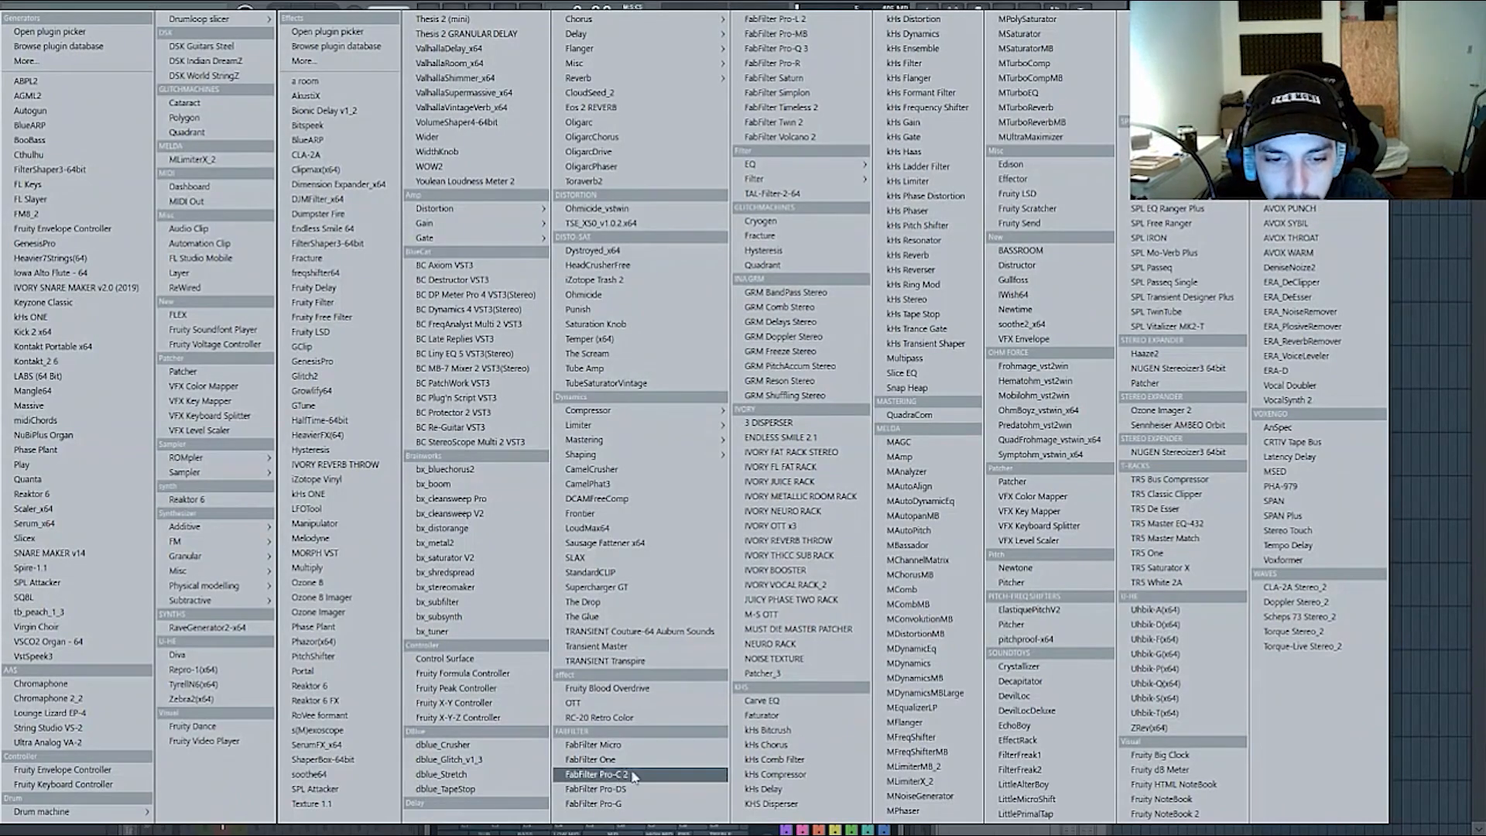
pyautogui.moveTo(619, 425)
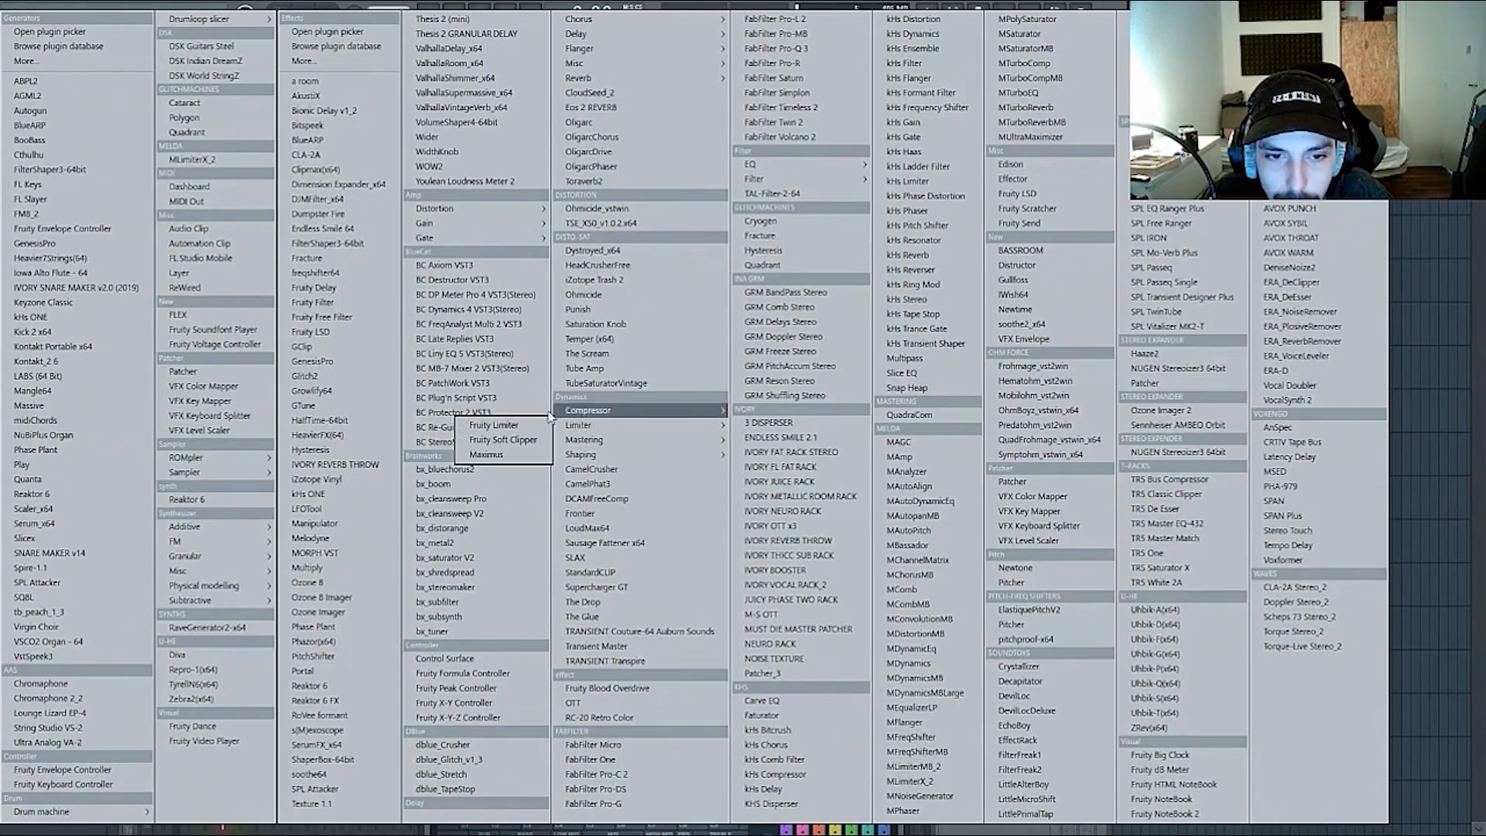
pyautogui.click(517, 456)
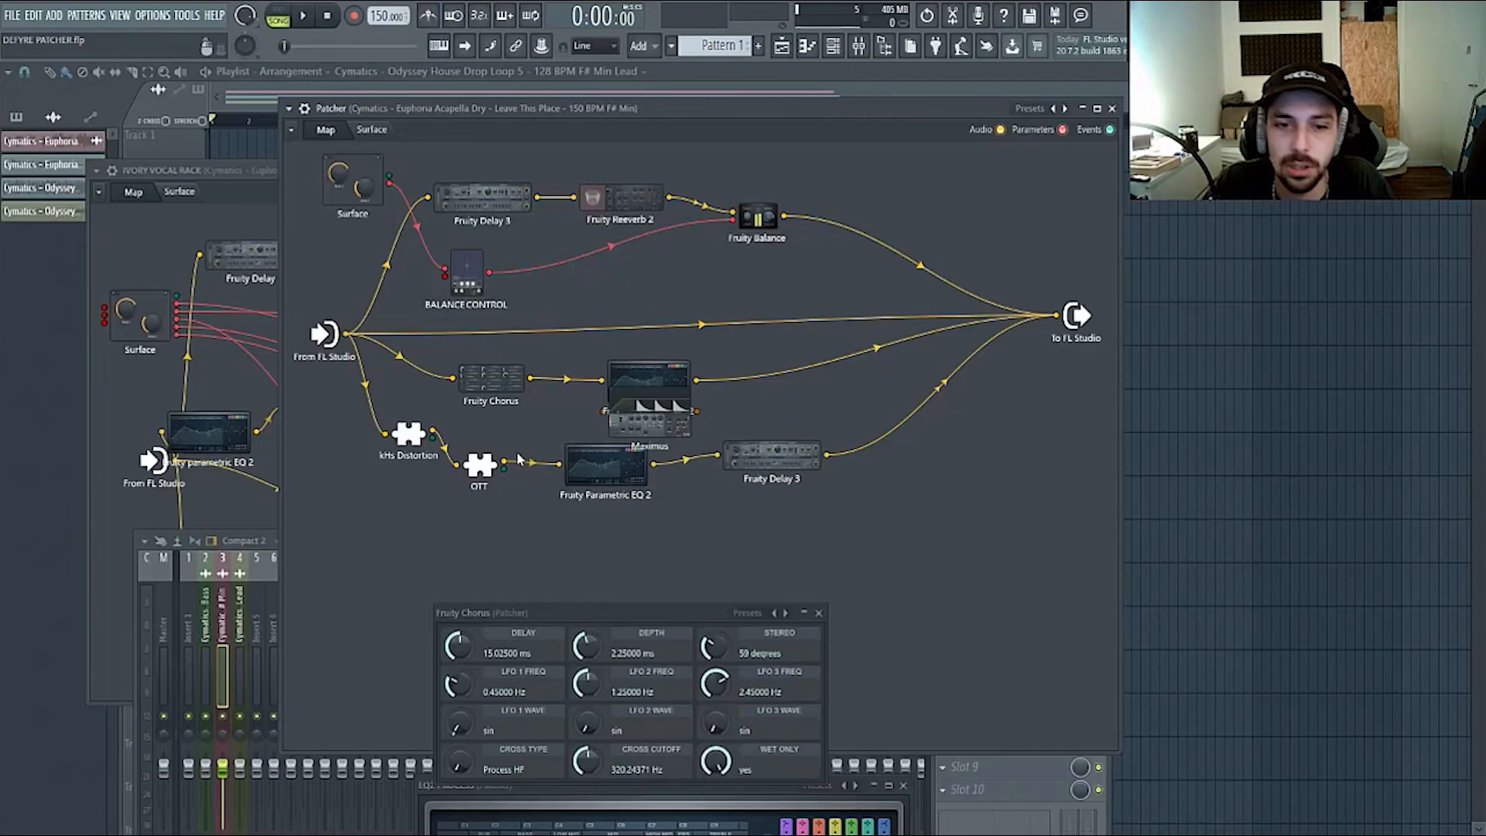
pyautogui.moveTo(642, 441); pyautogui.dragTo(1034, 513)
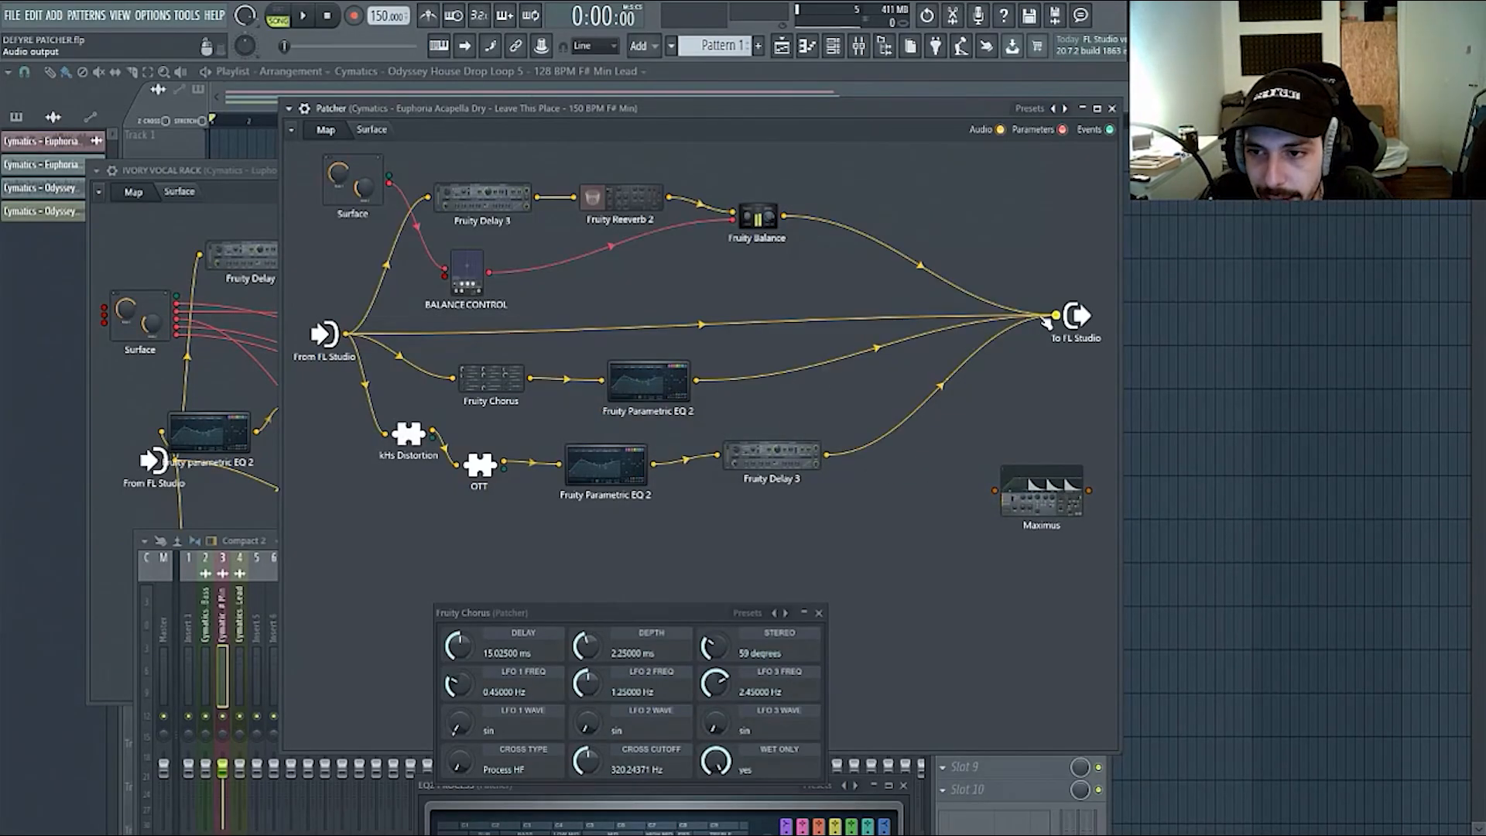
# - Reroute all parallel chains and the dry signal into Maximus, and place Maximus just before To FL Studio as its input
pyautogui.moveTo(784, 217); pyautogui.dragTo(995, 490)
pyautogui.moveTo(1056, 315); pyautogui.dragTo(1025, 424)
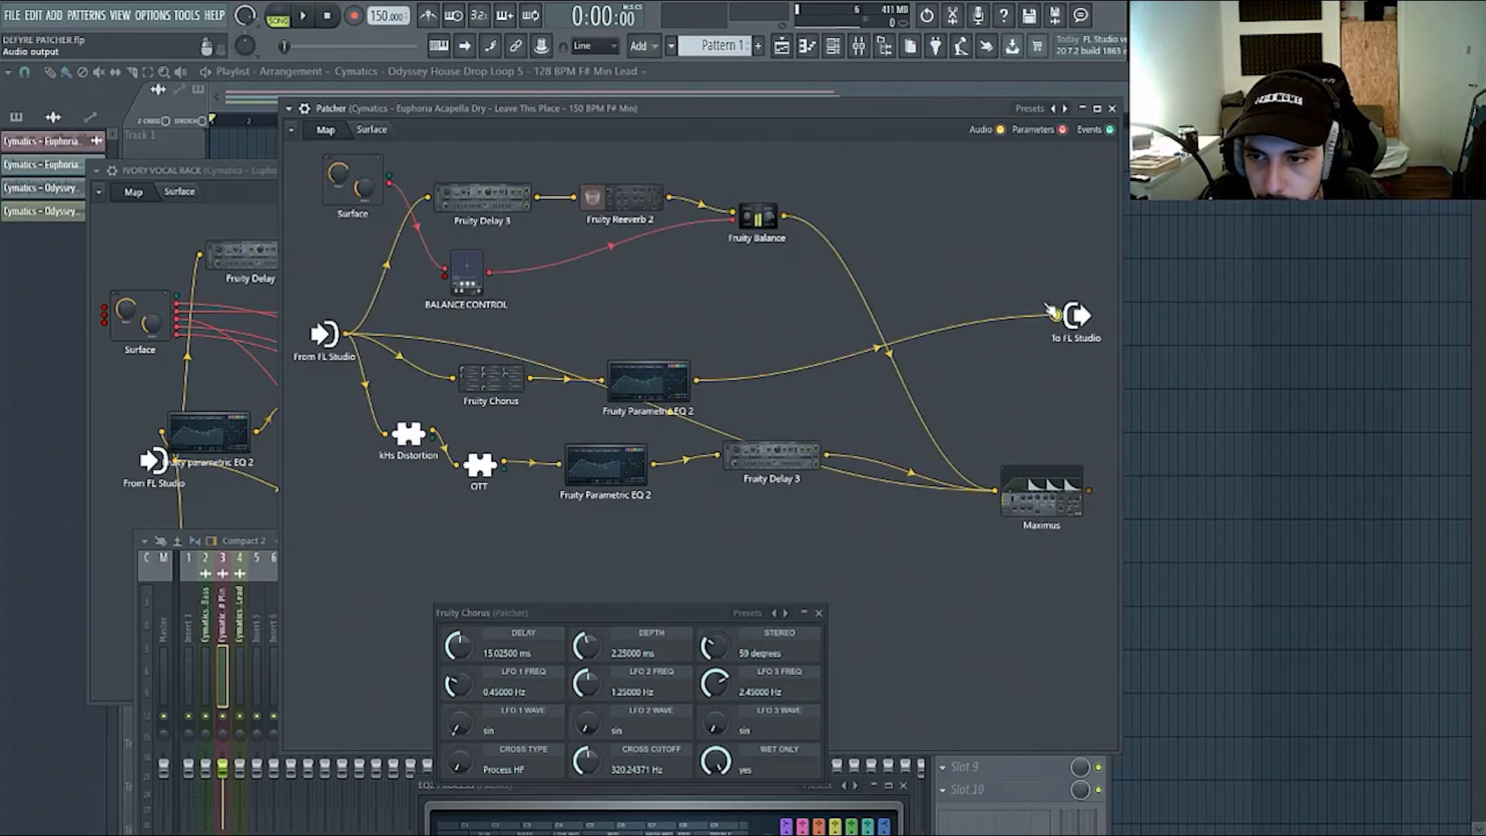
pyautogui.moveTo(1037, 495); pyautogui.dragTo(1056, 315)
# - Open Maximus and look through its presets without loading one
pyautogui.click(964, 337)
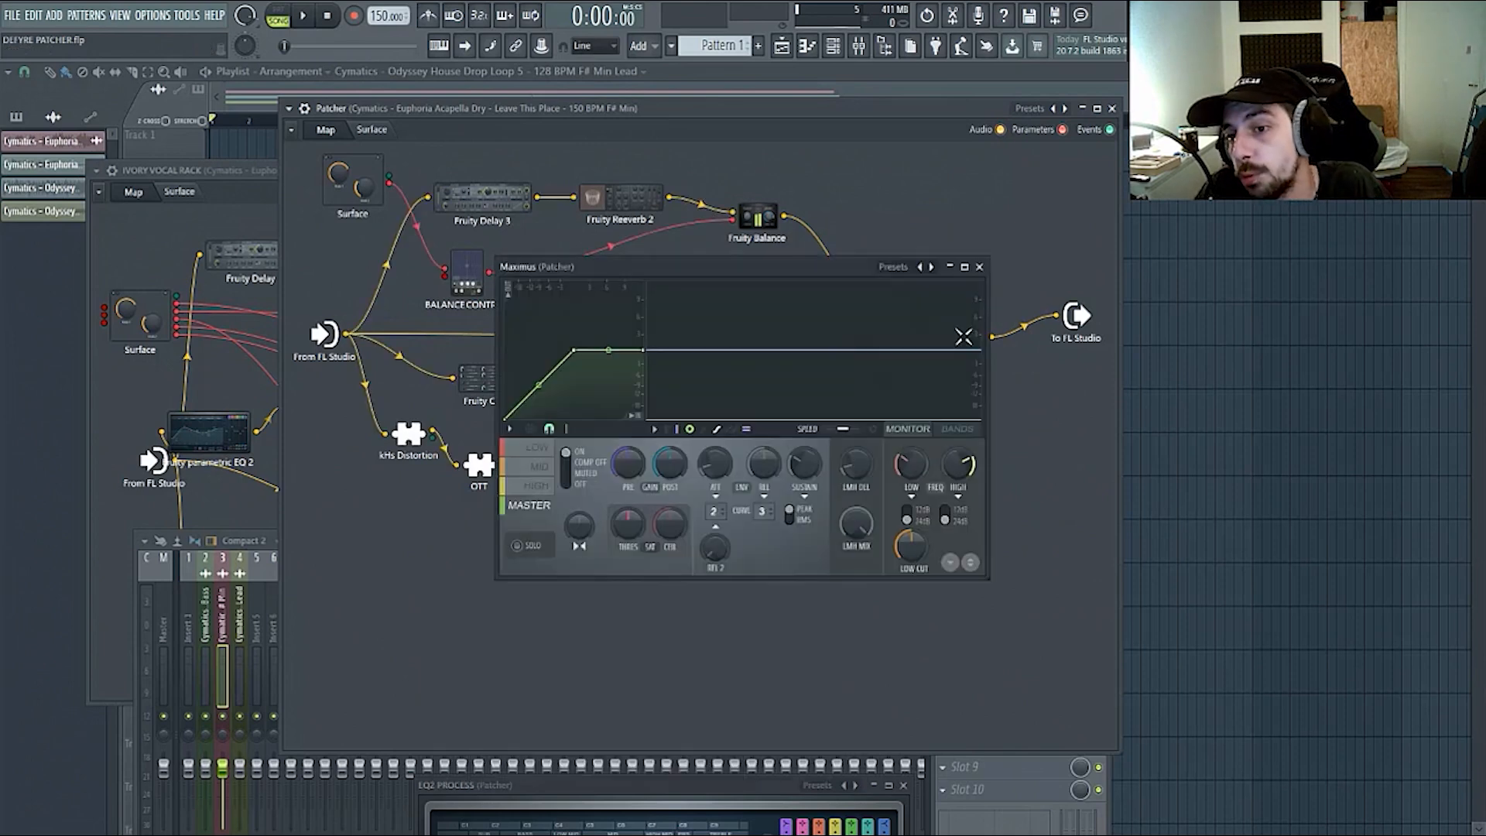
pyautogui.moveTo(875, 273); pyautogui.dragTo(855, 303)
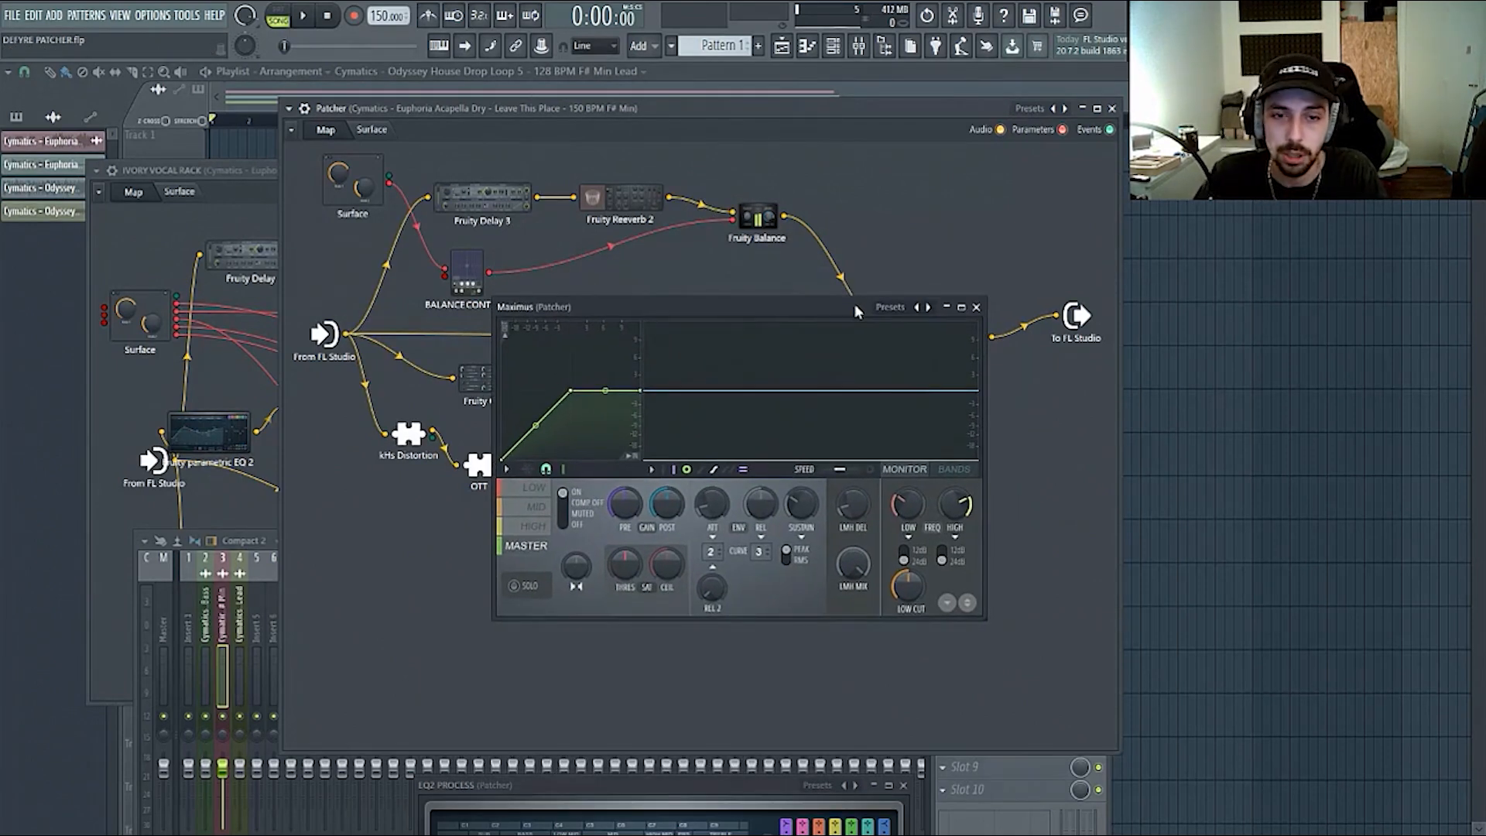
pyautogui.click(924, 317)
pyautogui.moveTo(1026, 323)
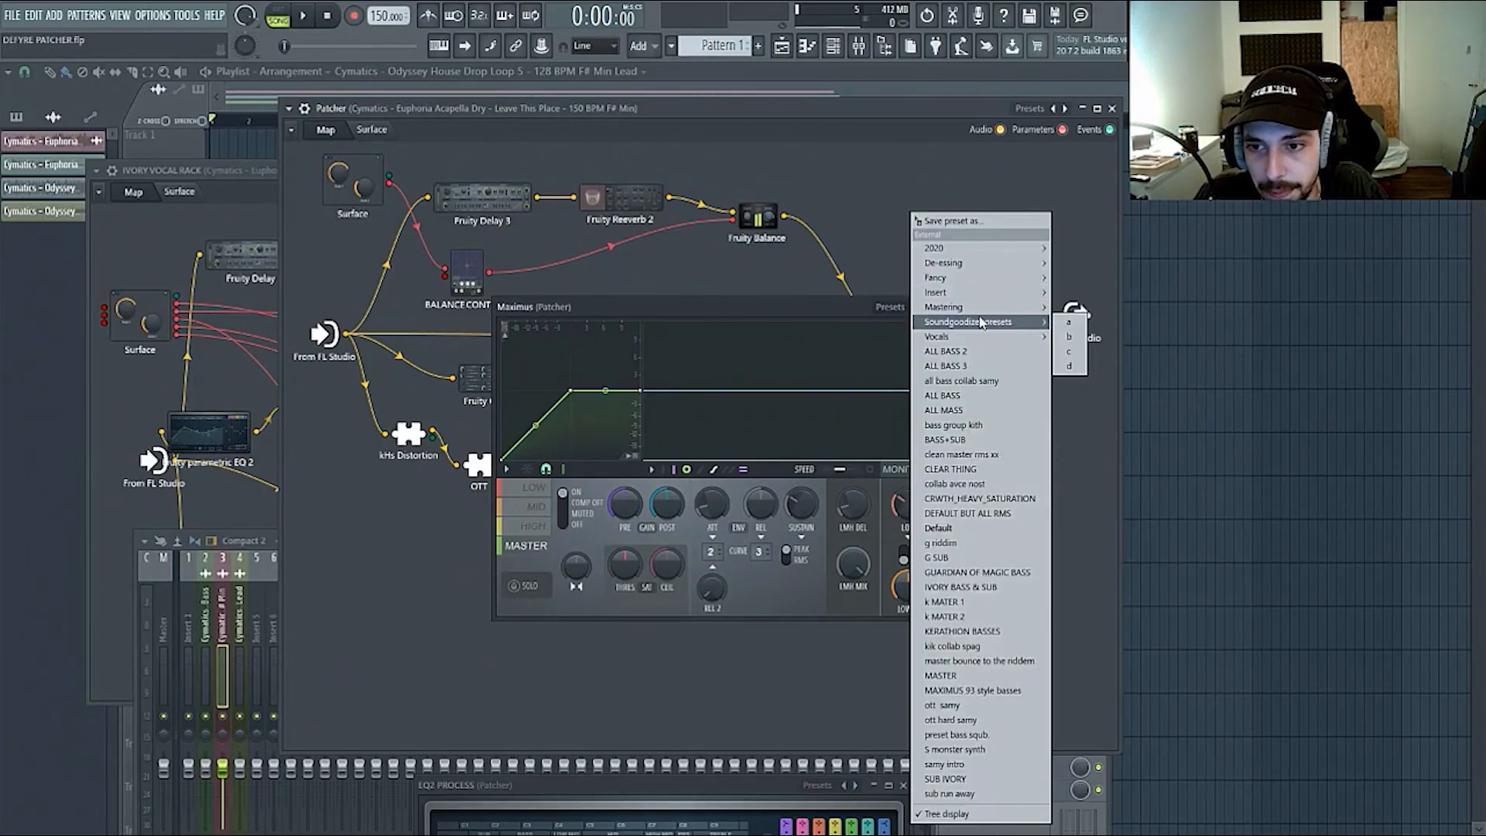
pyautogui.click(720, 320)
# - Play the track and watch the vocal signal in the Maximus display with the routing map visible
pyautogui.press('space')
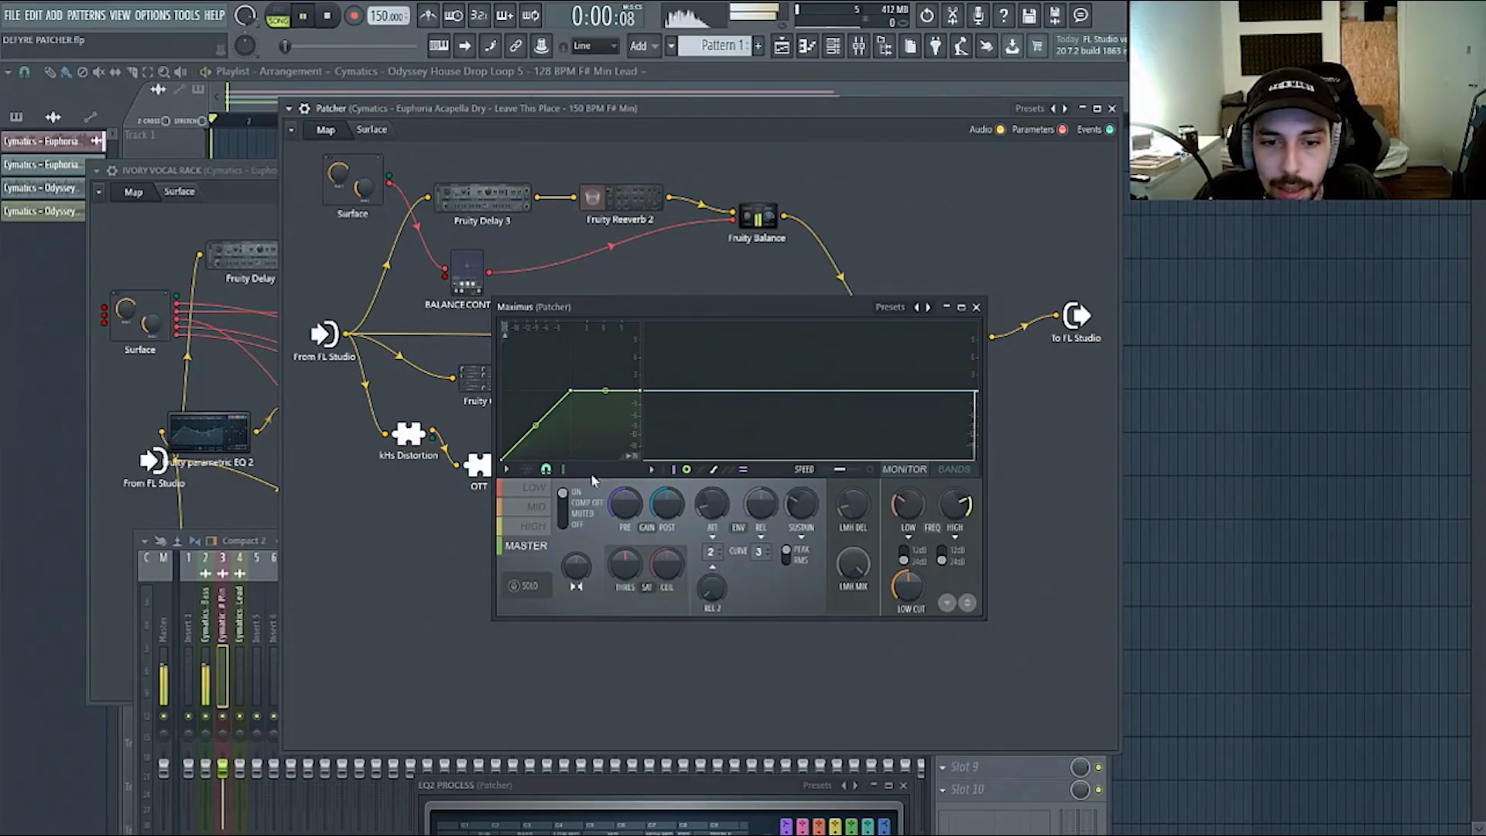
pyautogui.moveTo(693, 323); pyautogui.dragTo(758, 439)
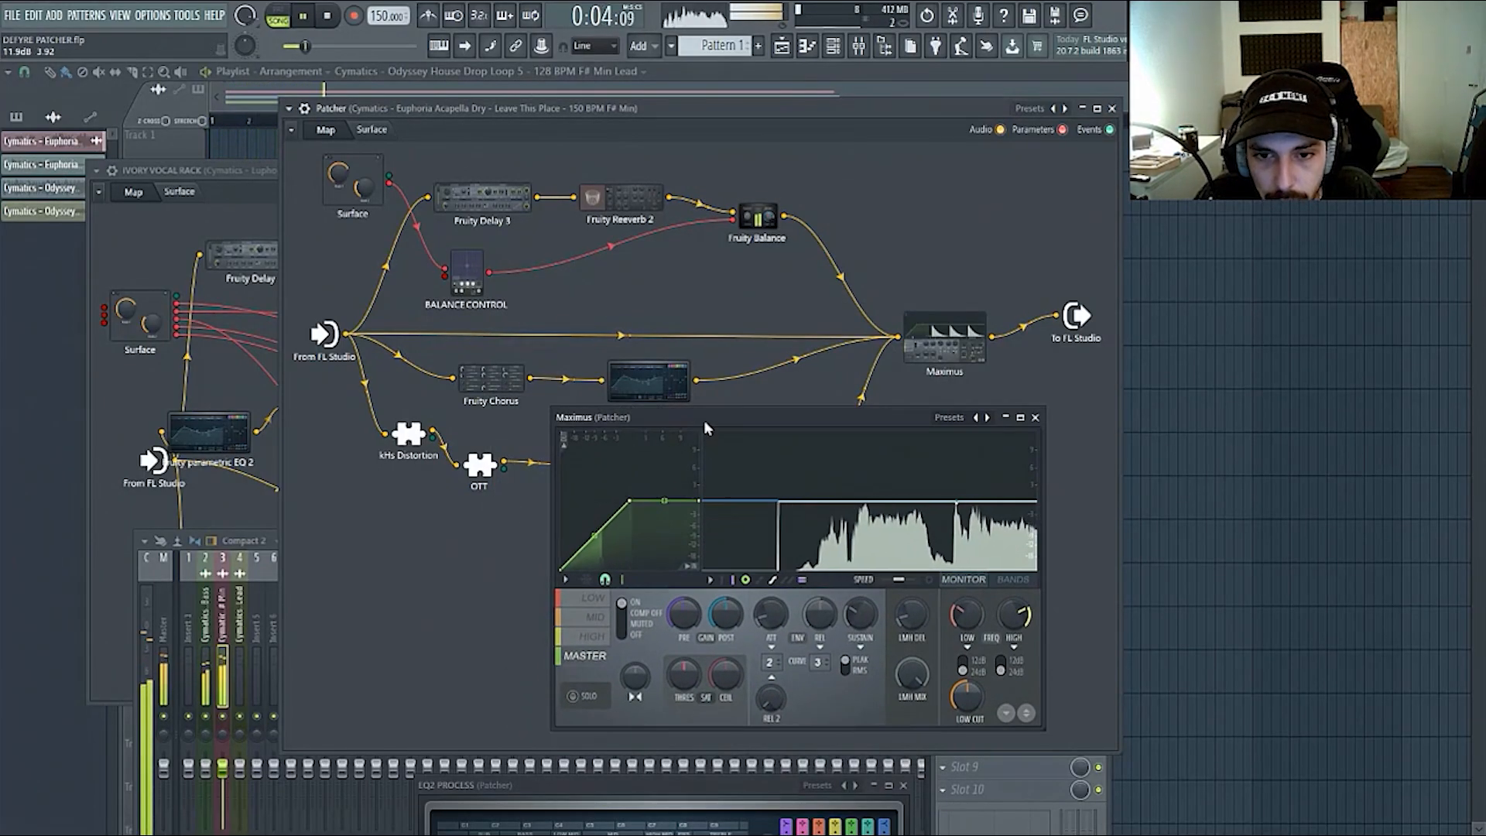
pyautogui.moveTo(703, 419); pyautogui.dragTo(736, 409)
pyautogui.moveTo(868, 102); pyautogui.dragTo(864, 110)
pyautogui.press('space')
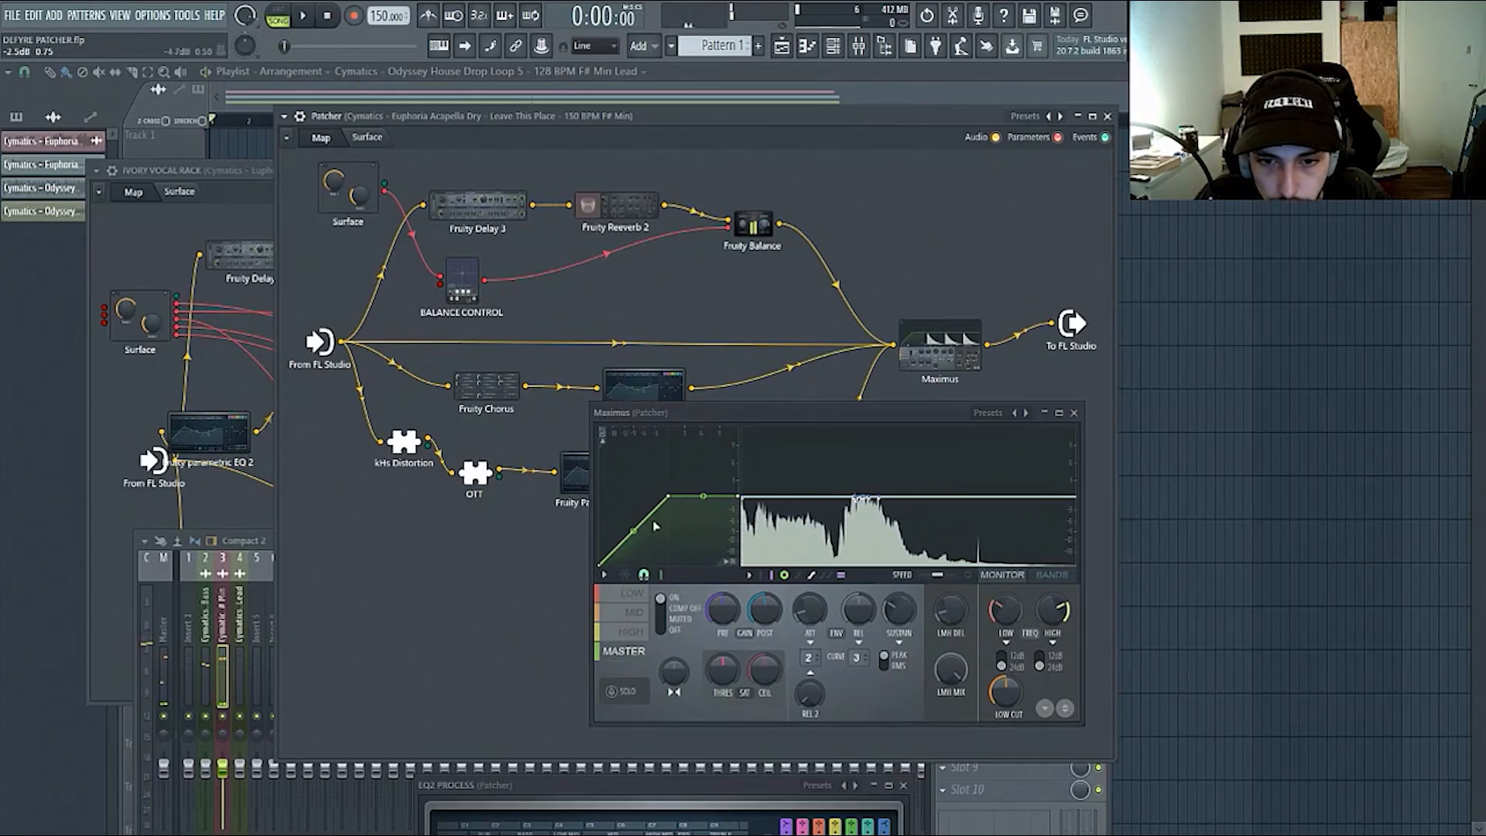
# - Bend the Maximus master curve upward, set its knee point to about -1.5 dB, and audition the compression
pyautogui.moveTo(633, 531); pyautogui.dragTo(666, 497)
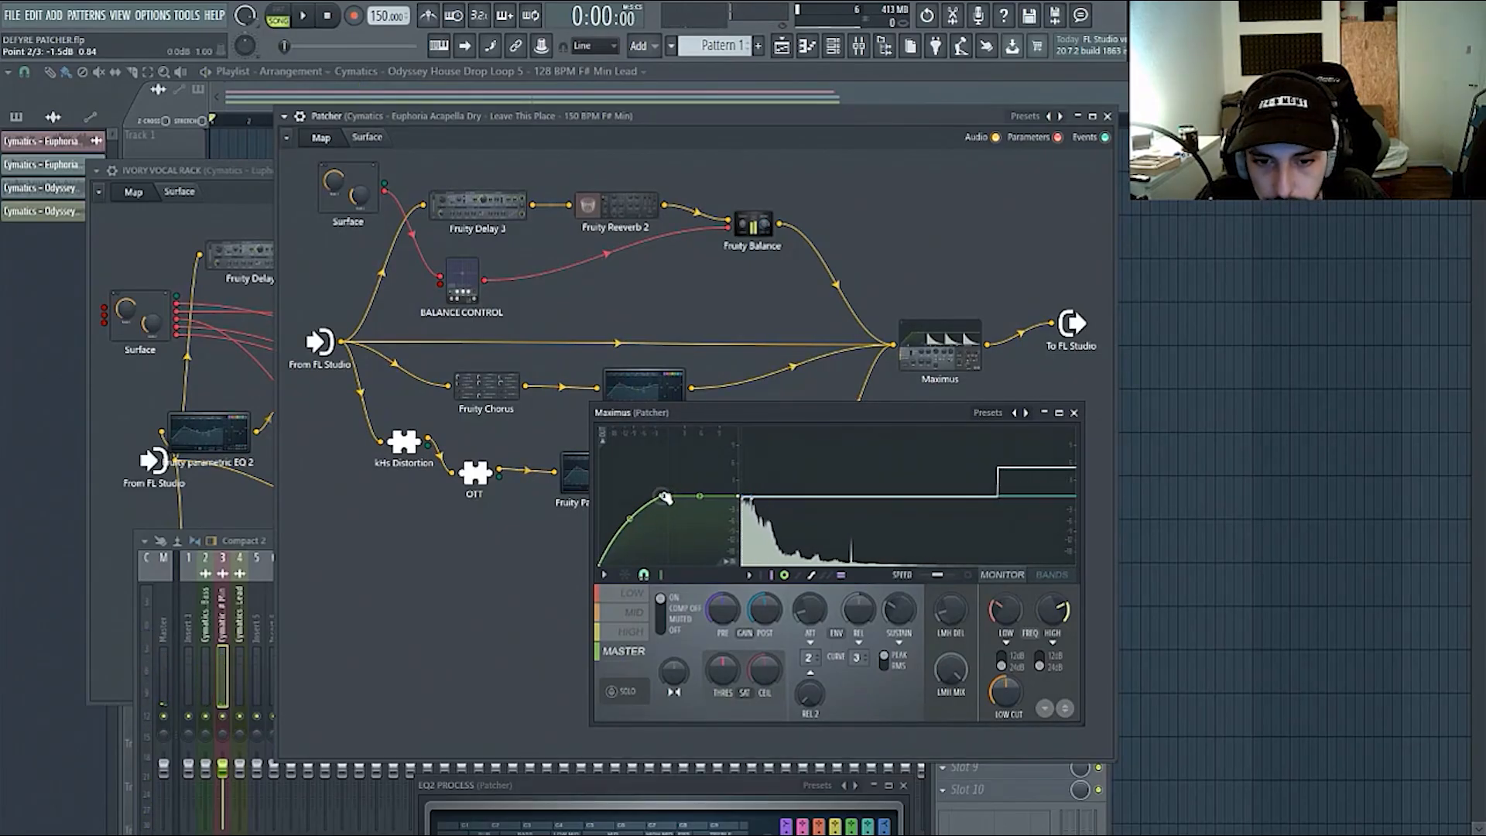
pyautogui.press('space')
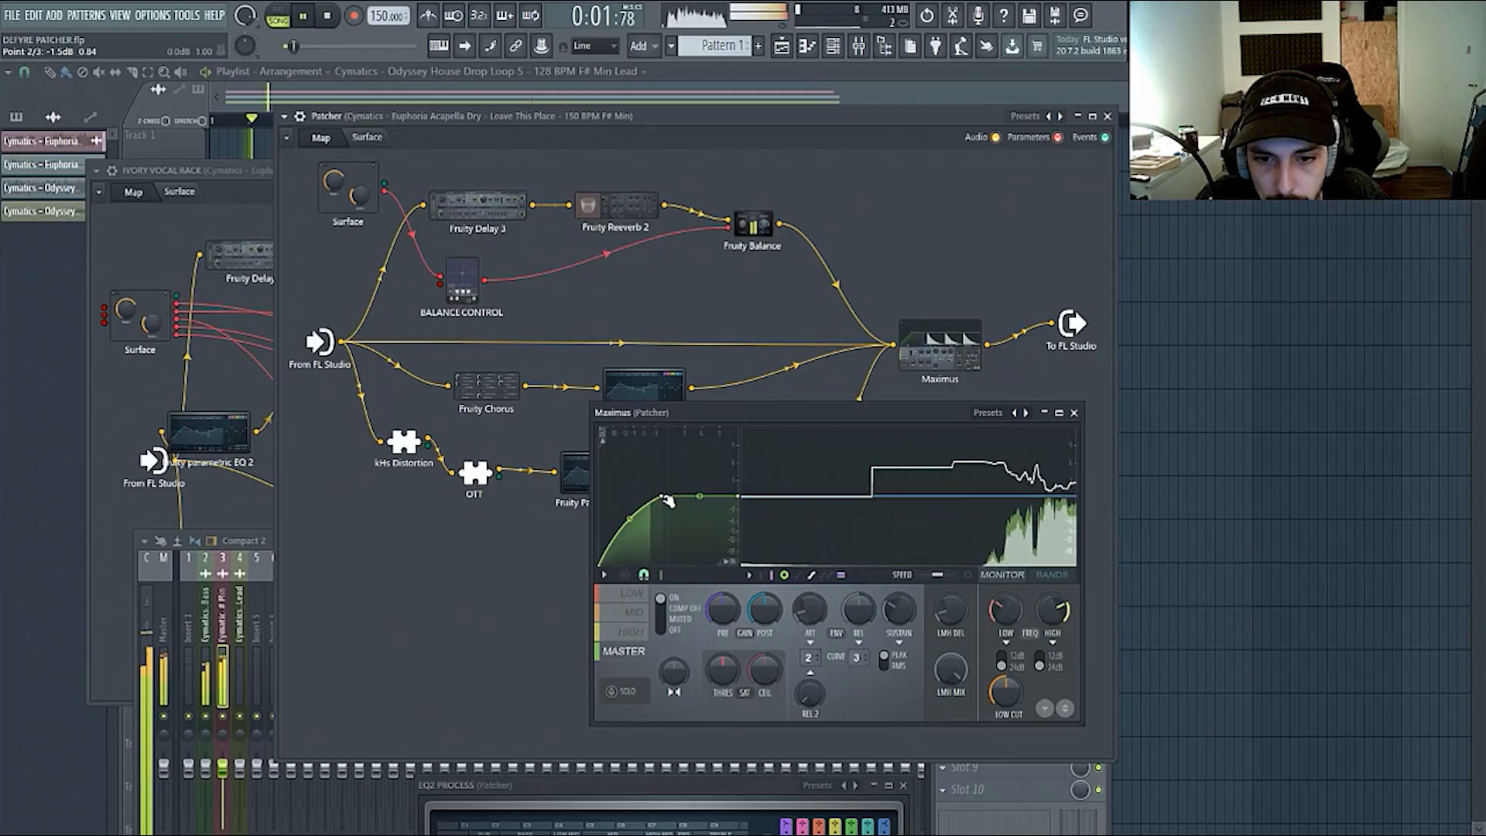
pyautogui.moveTo(949, 360); pyautogui.dragTo(957, 338)
pyautogui.moveTo(939, 117); pyautogui.dragTo(917, 268)
pyautogui.press('space')
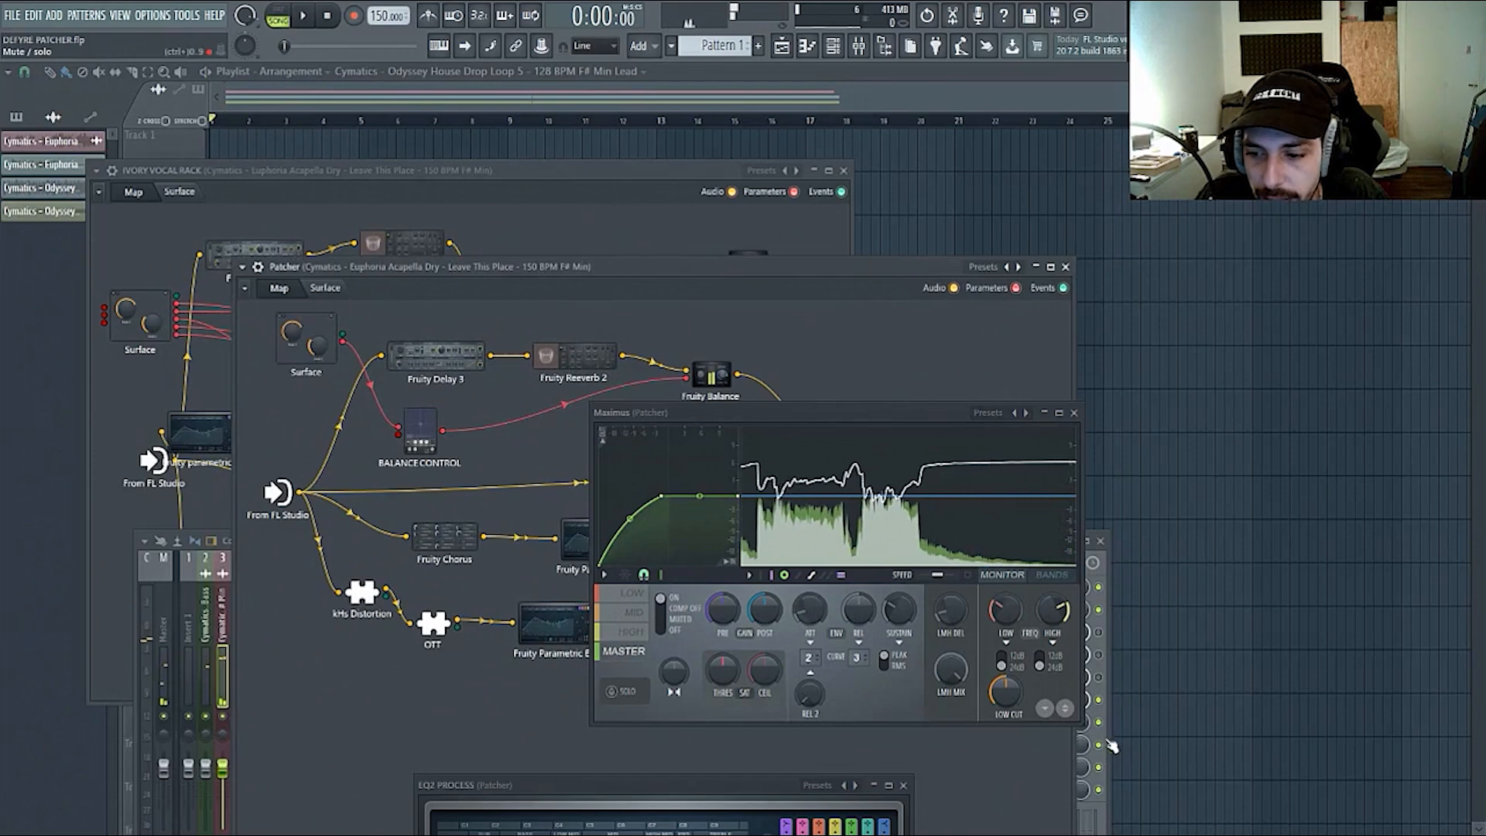
# - Close the plugin windows, show the mixer and compare the vocal with the slot 6 Patcher switched on during playback
pyautogui.rightClick(1199, 587)
pyautogui.click(1075, 413)
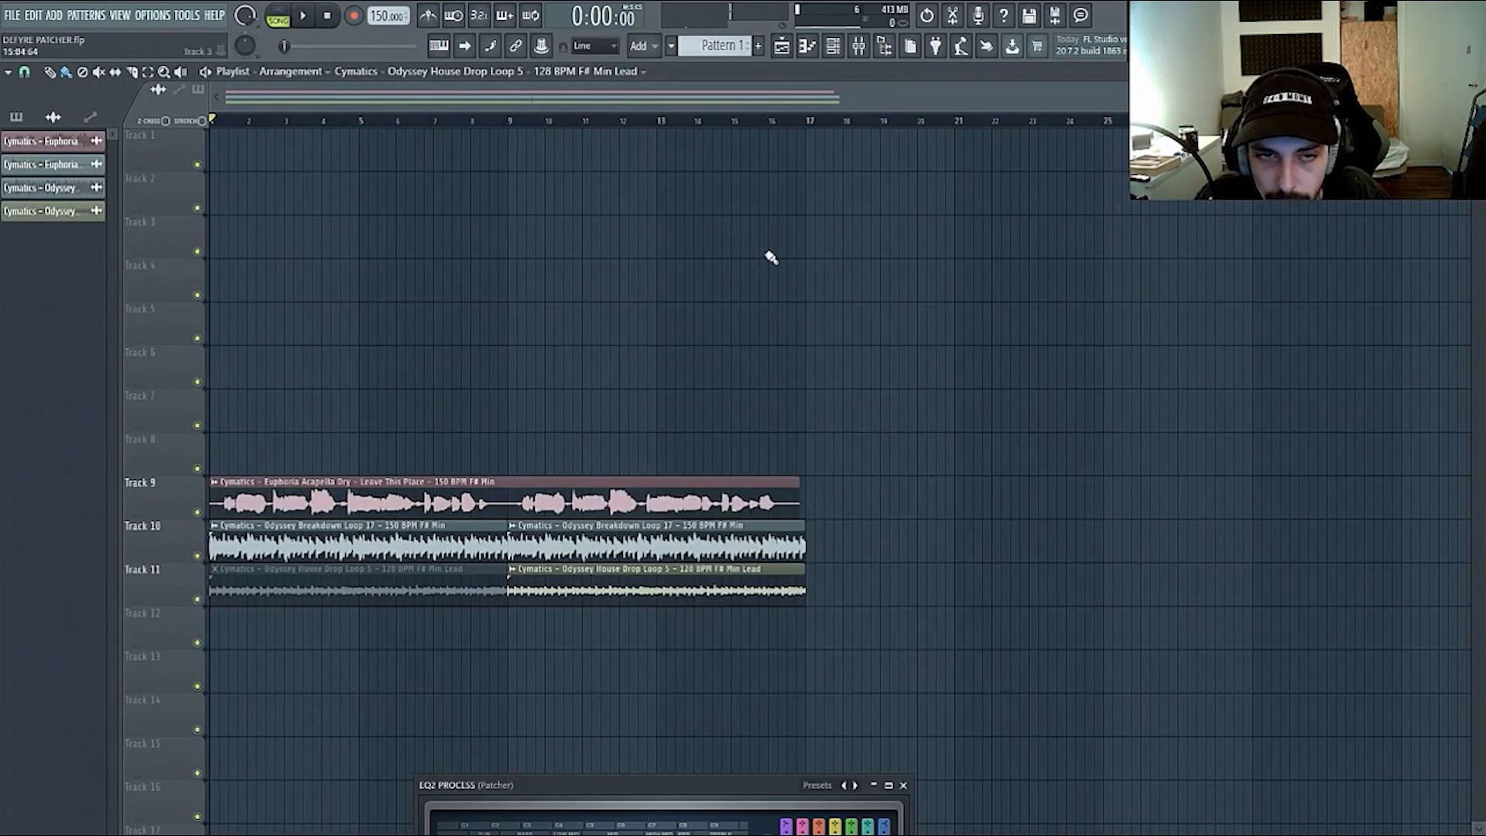
pyautogui.click(858, 46)
pyautogui.press('space')
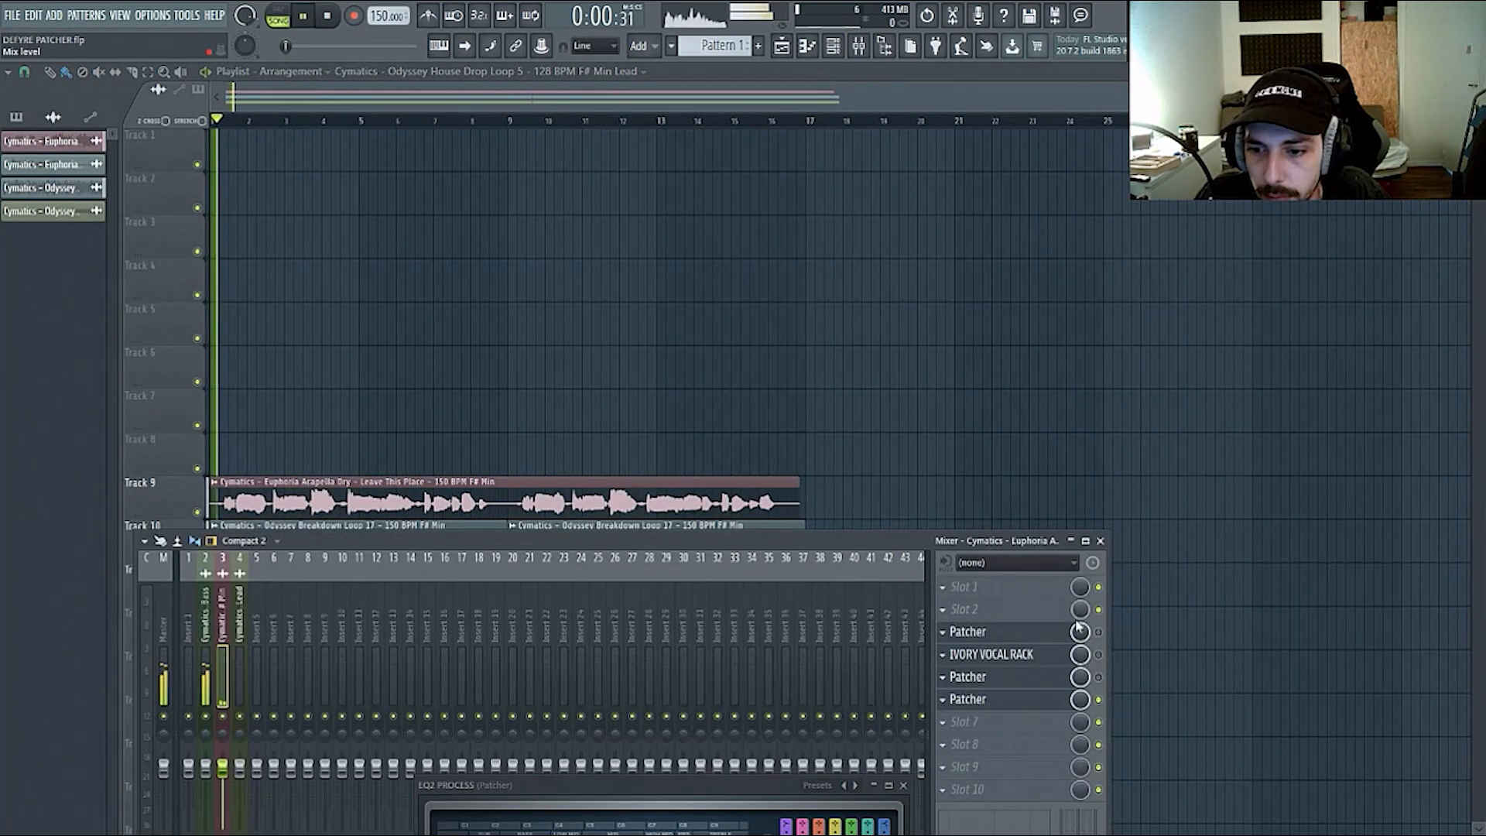
pyautogui.click(1099, 699)
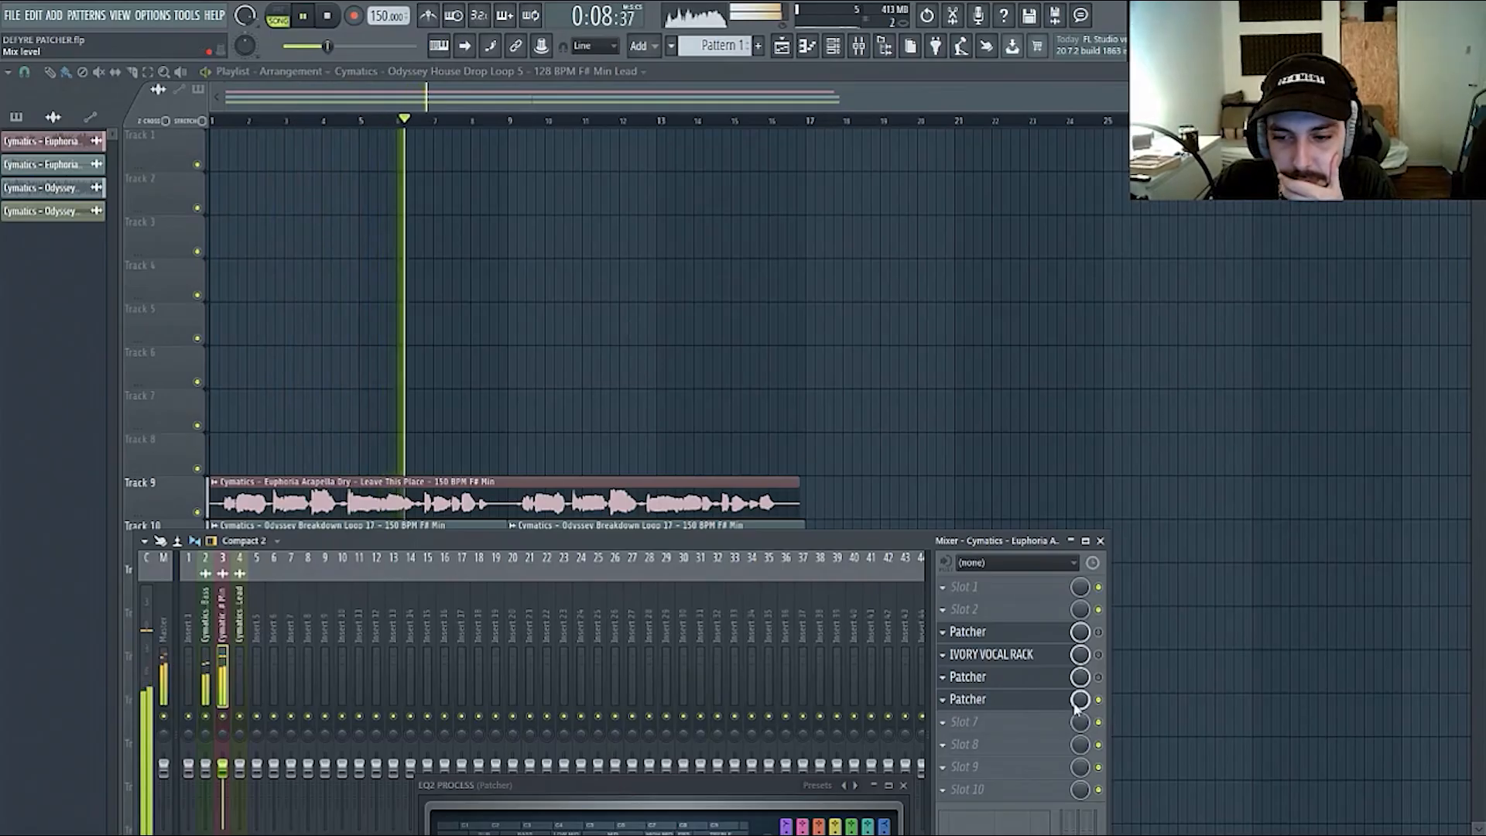
# - Reopen the slot 6 Patcher and fit its window around the whole patch map
pyautogui.click(1030, 700)
pyautogui.moveTo(909, 267); pyautogui.dragTo(882, 107)
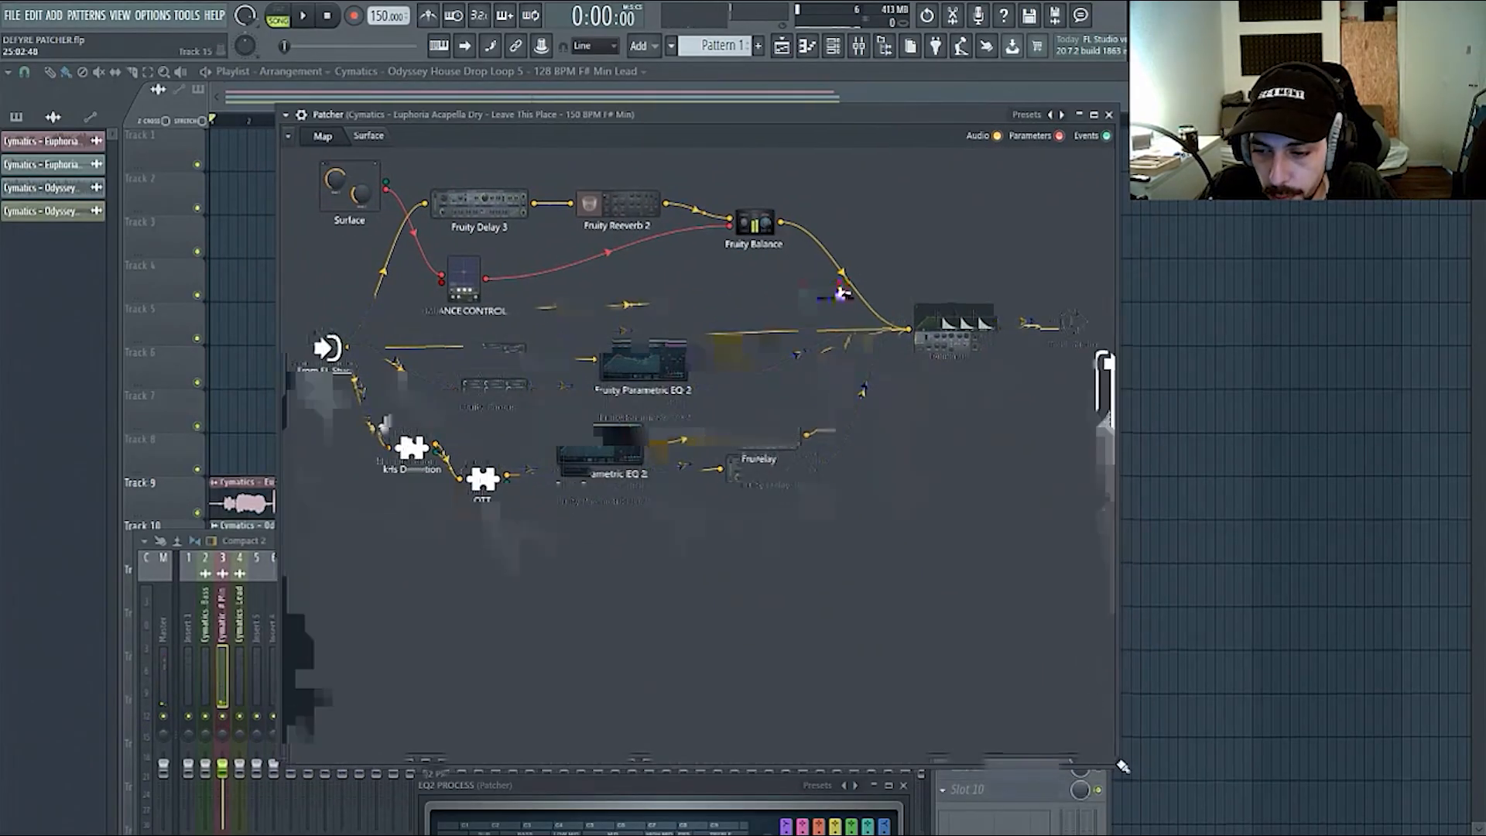
pyautogui.moveTo(1122, 767); pyautogui.dragTo(1087, 772)
pyautogui.moveTo(1089, 752); pyautogui.dragTo(1106, 748)
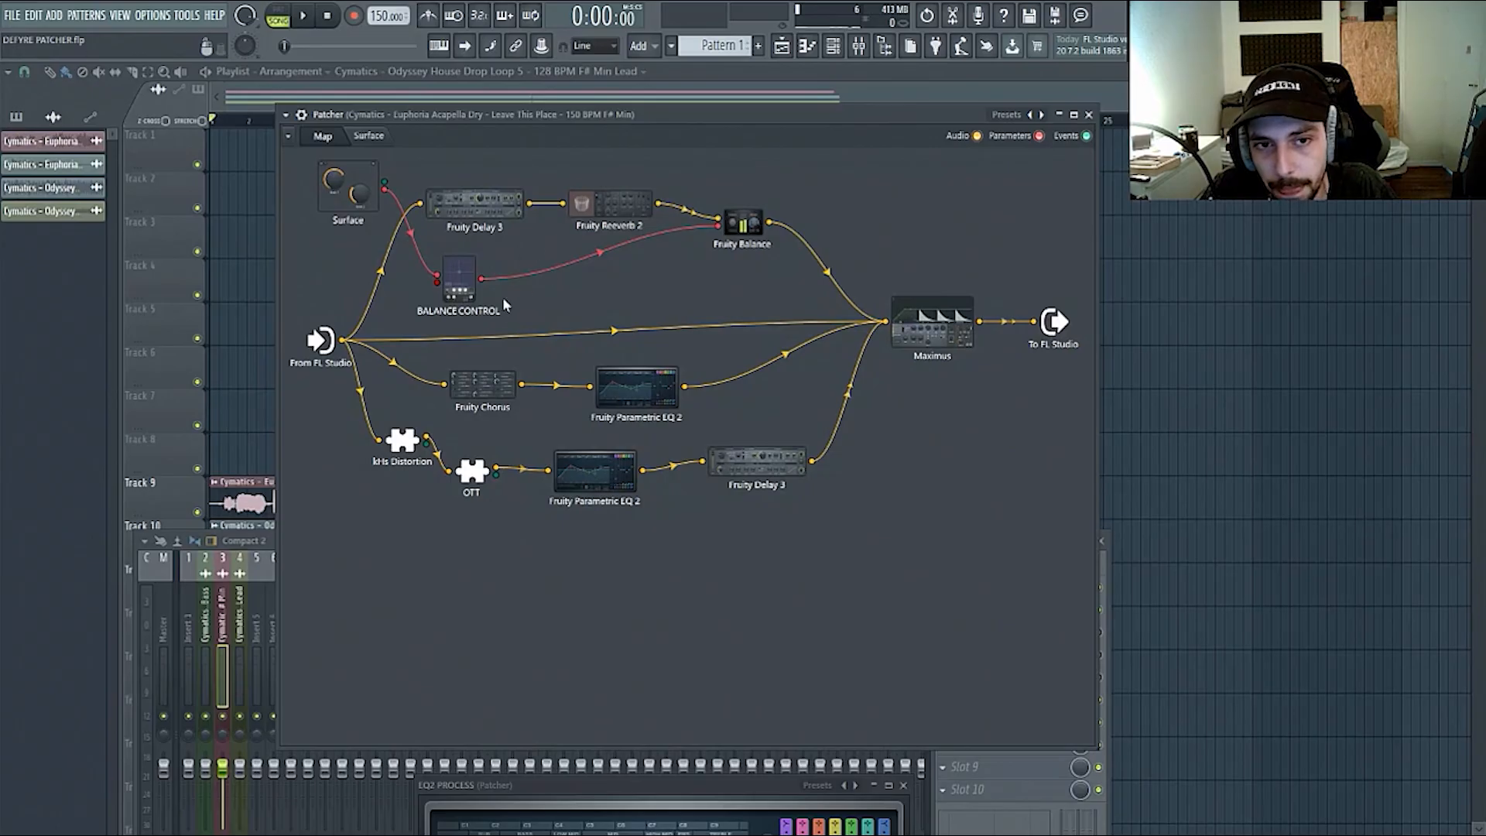
# - Add a second knob to the control surface, beside DELAY/ REVERB LEVEL and enlarged to about the same size
pyautogui.click(368, 135)
pyautogui.click(328, 165)
pyautogui.moveTo(372, 317)
pyautogui.click(468, 473)
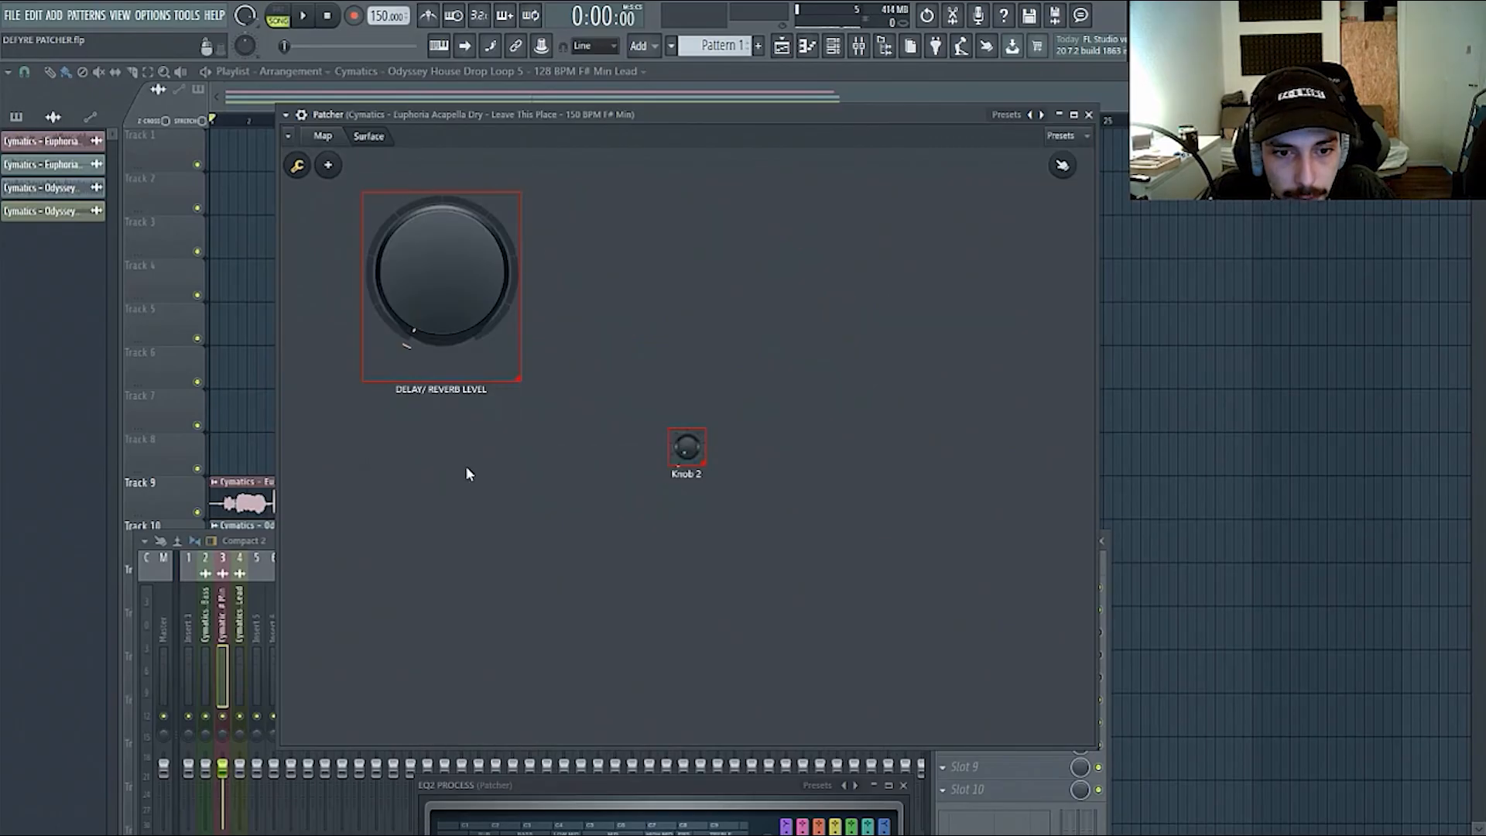
pyautogui.moveTo(686, 447); pyautogui.dragTo(560, 213)
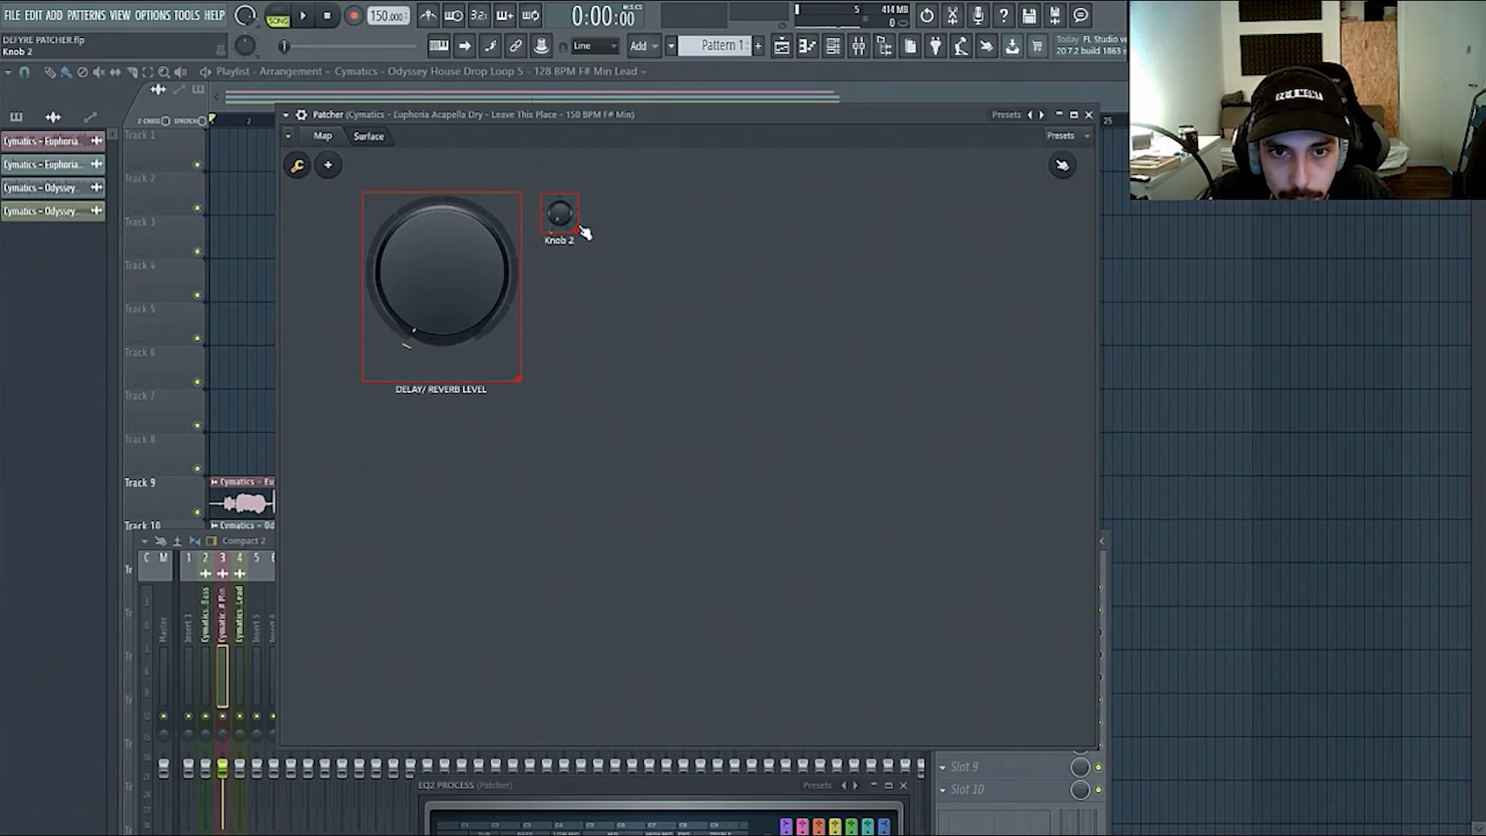
pyautogui.moveTo(579, 232); pyautogui.dragTo(705, 379)
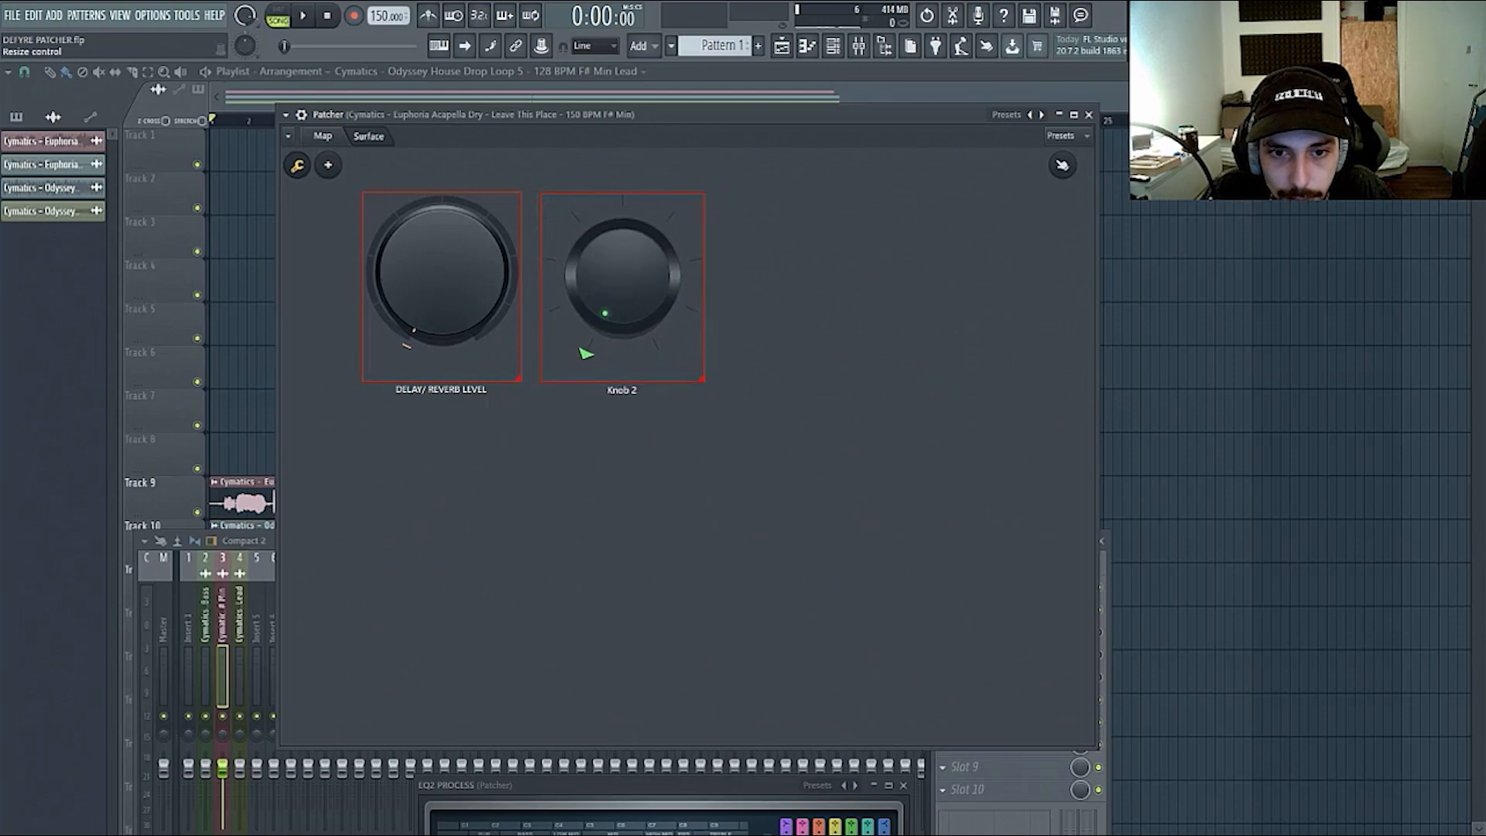
# - Leave surface editing and check the Surface module in the map against the two-knob control surface
pyautogui.click(299, 165)
pyautogui.click(323, 137)
pyautogui.click(375, 137)
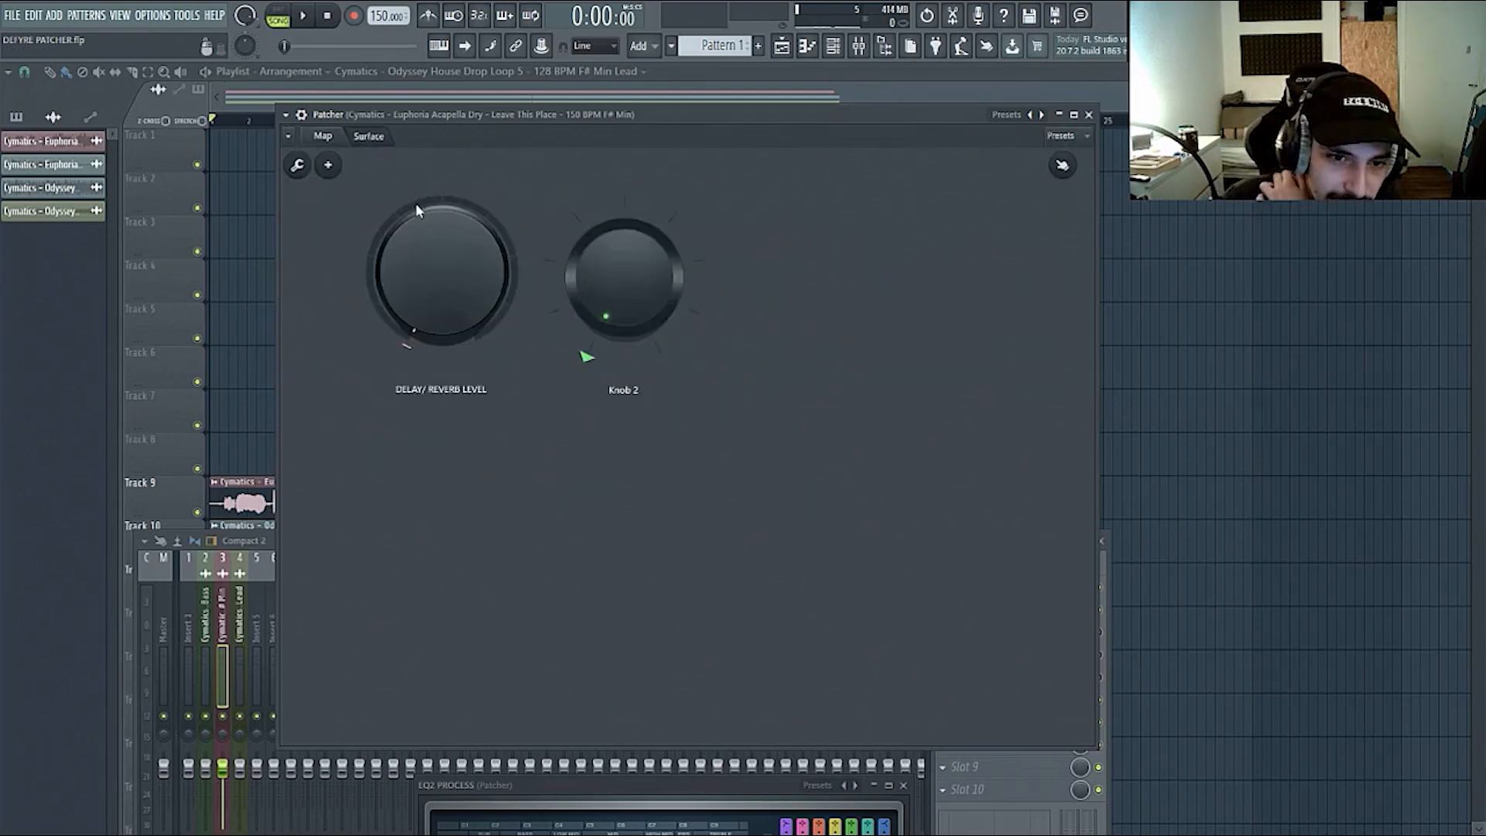
pyautogui.click(323, 136)
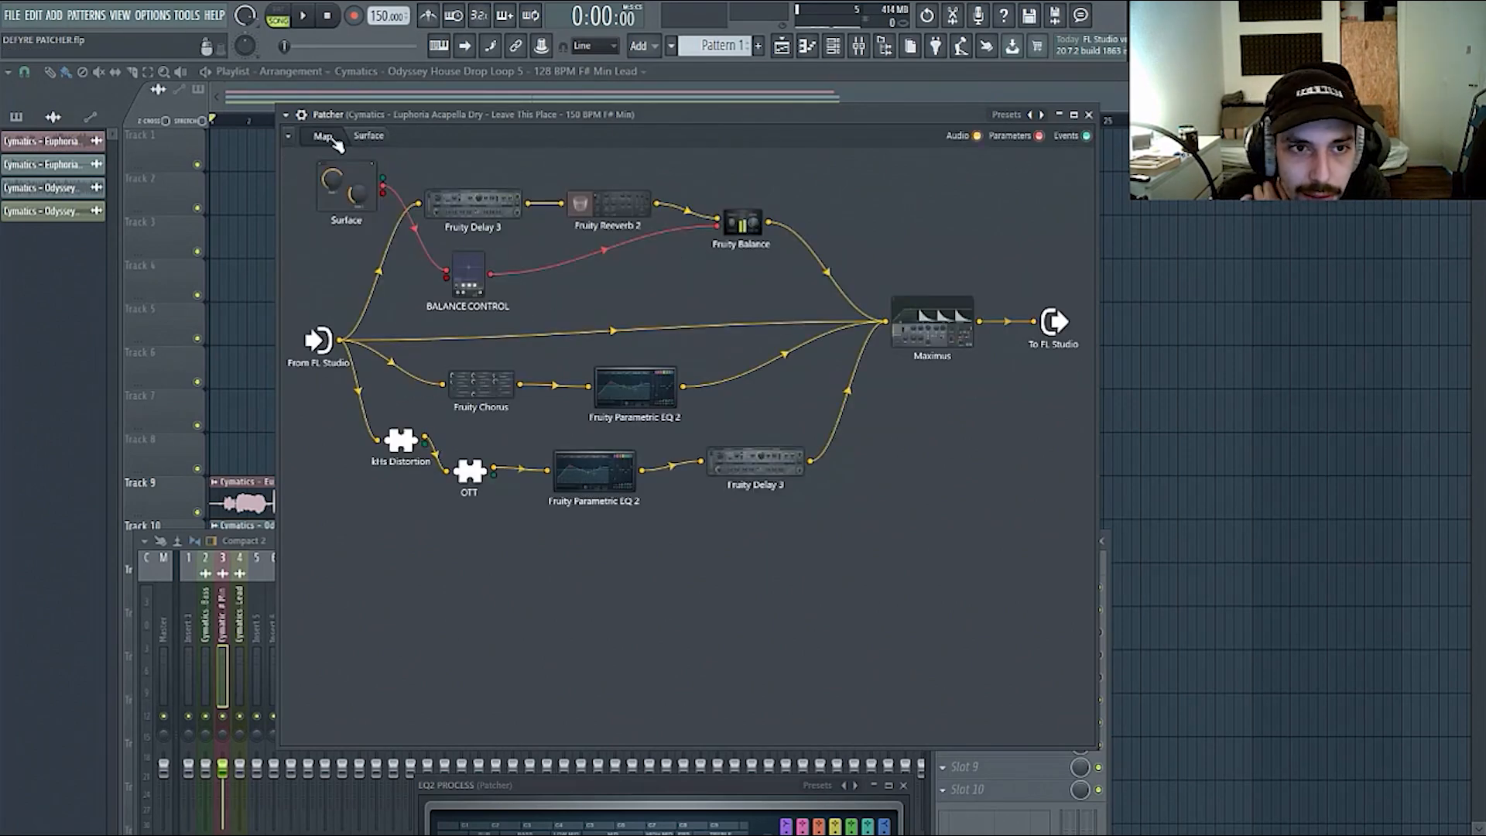
pyautogui.click(370, 137)
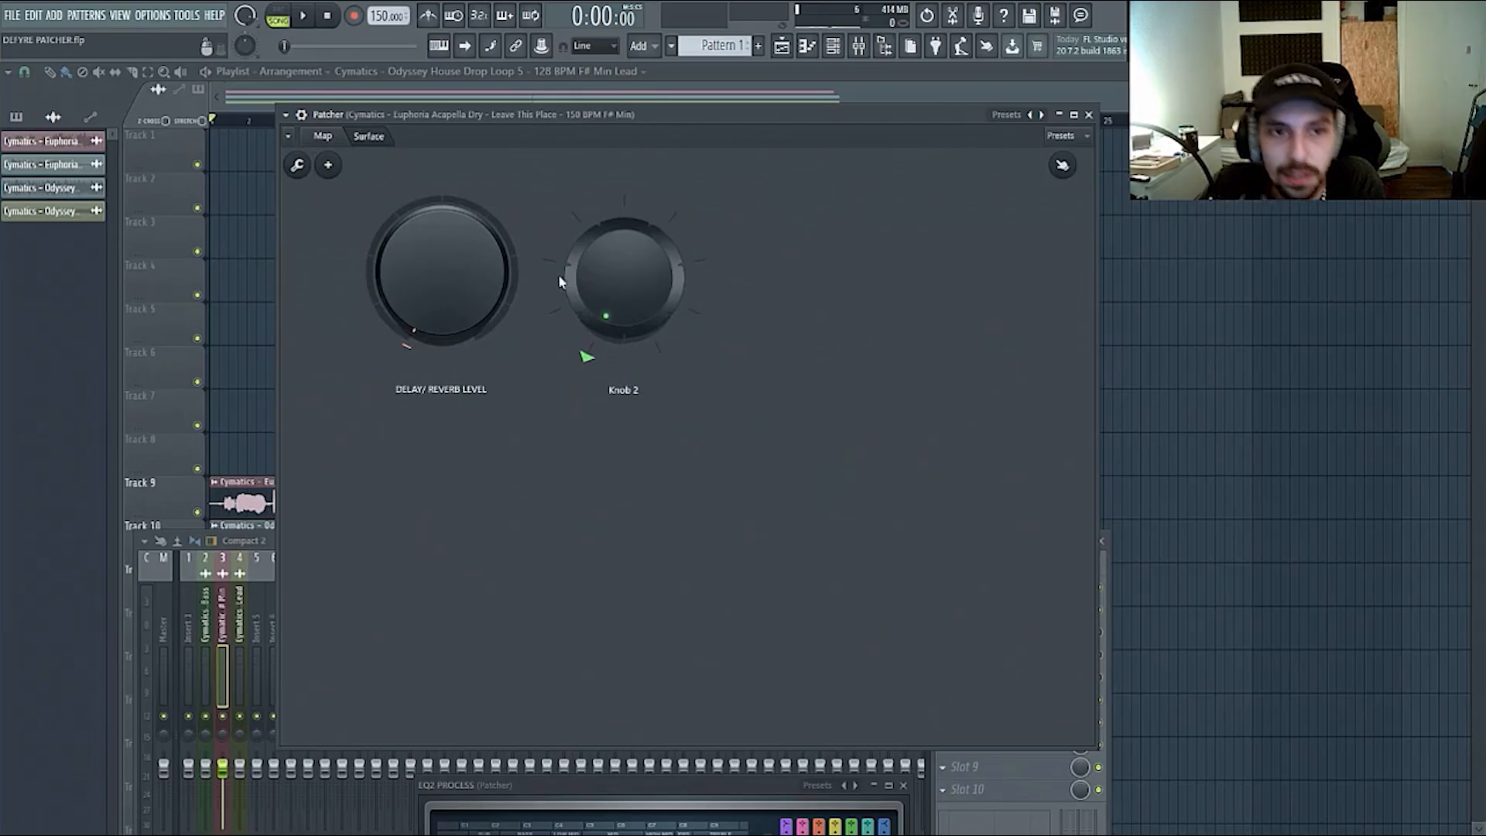
# - Rename Knob 2 as DISTORTED REVERB, leave surface editing and return to the patch map
pyautogui.click(297, 165)
pyautogui.rightClick(688, 321)
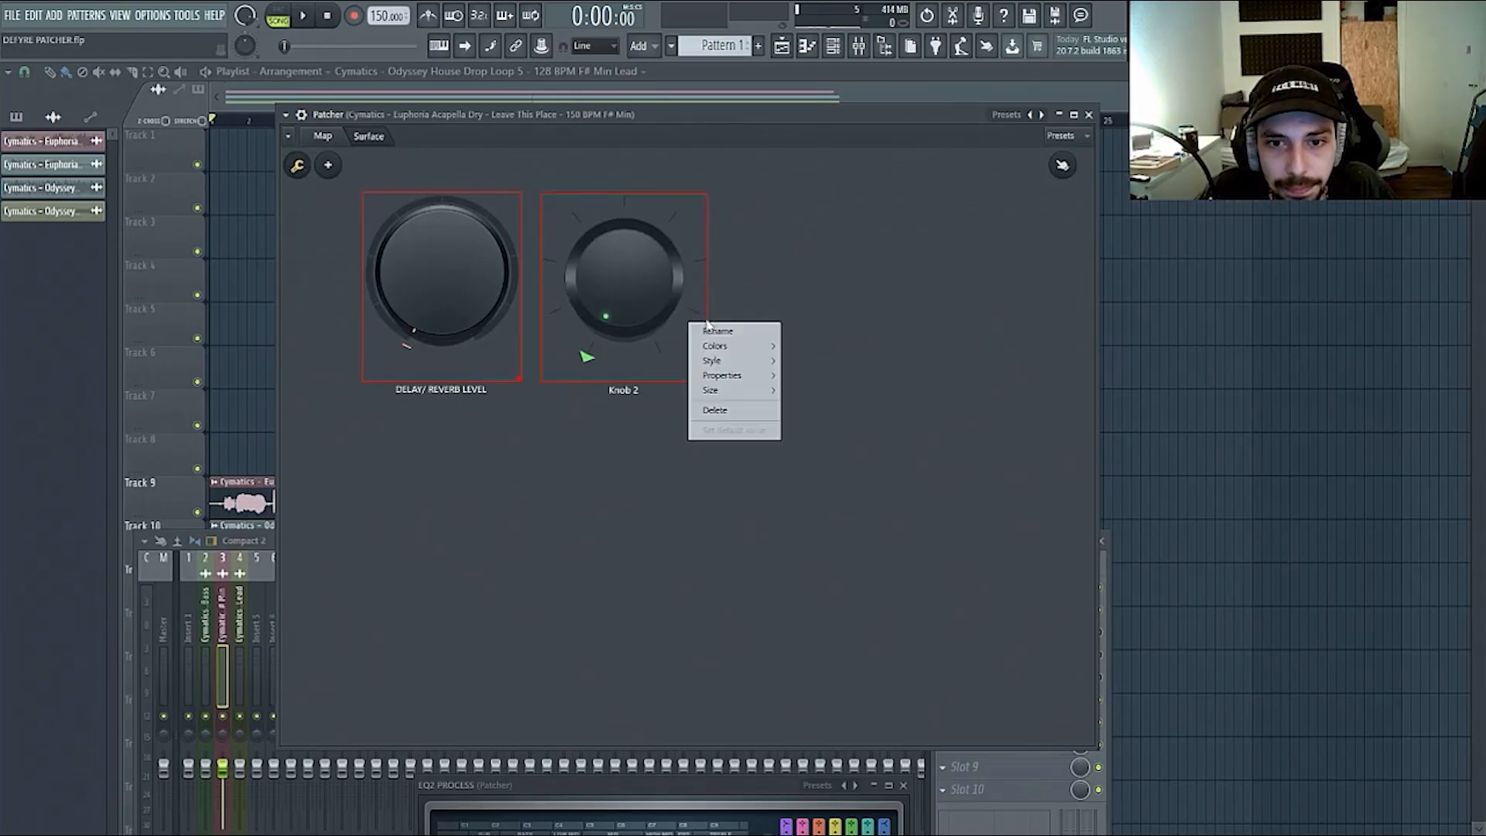
pyautogui.click(724, 339)
pyautogui.write('DISTORTED REVERB')
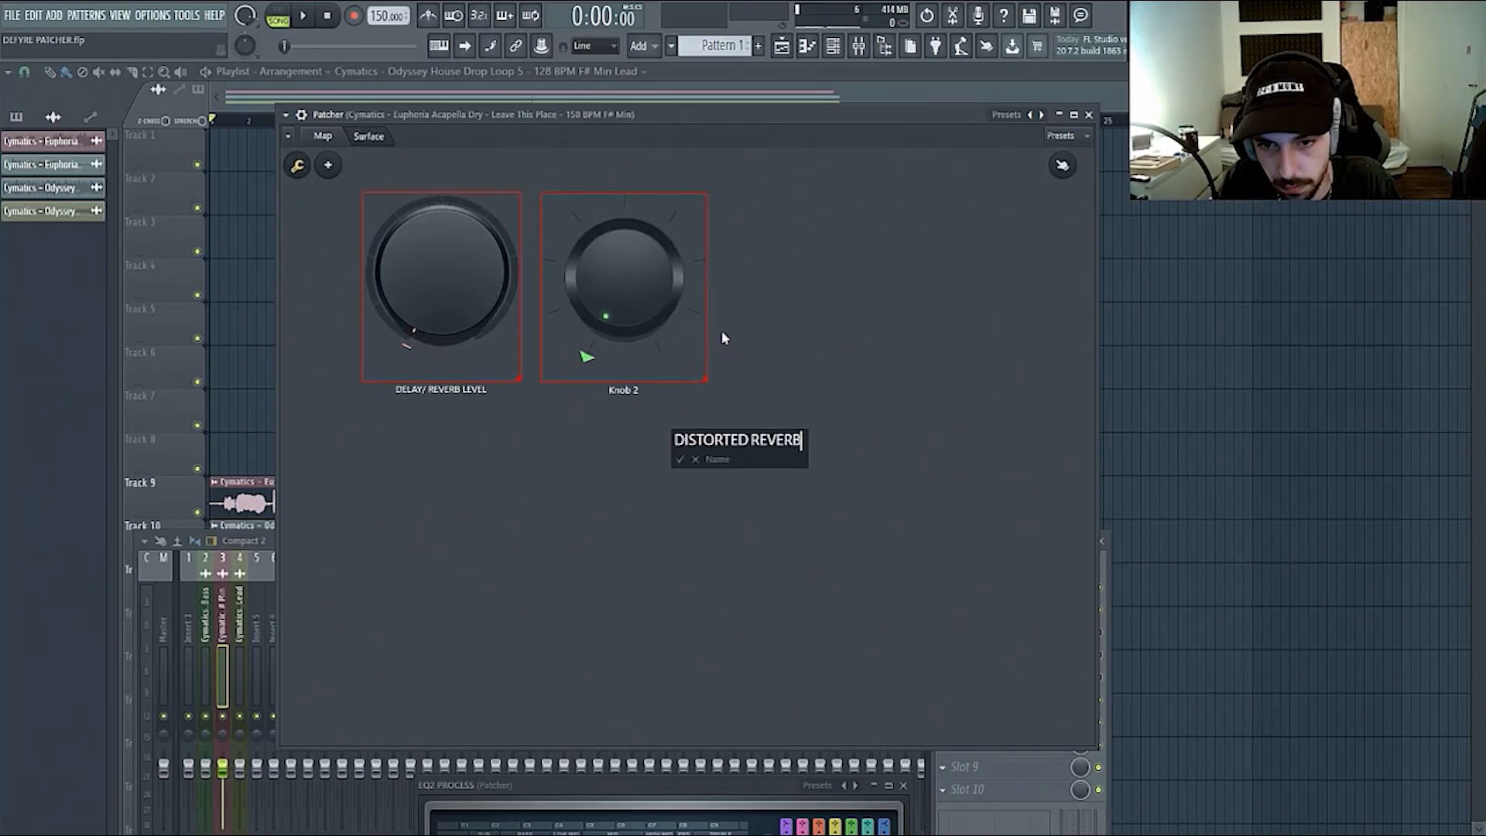
pyautogui.press('Return')
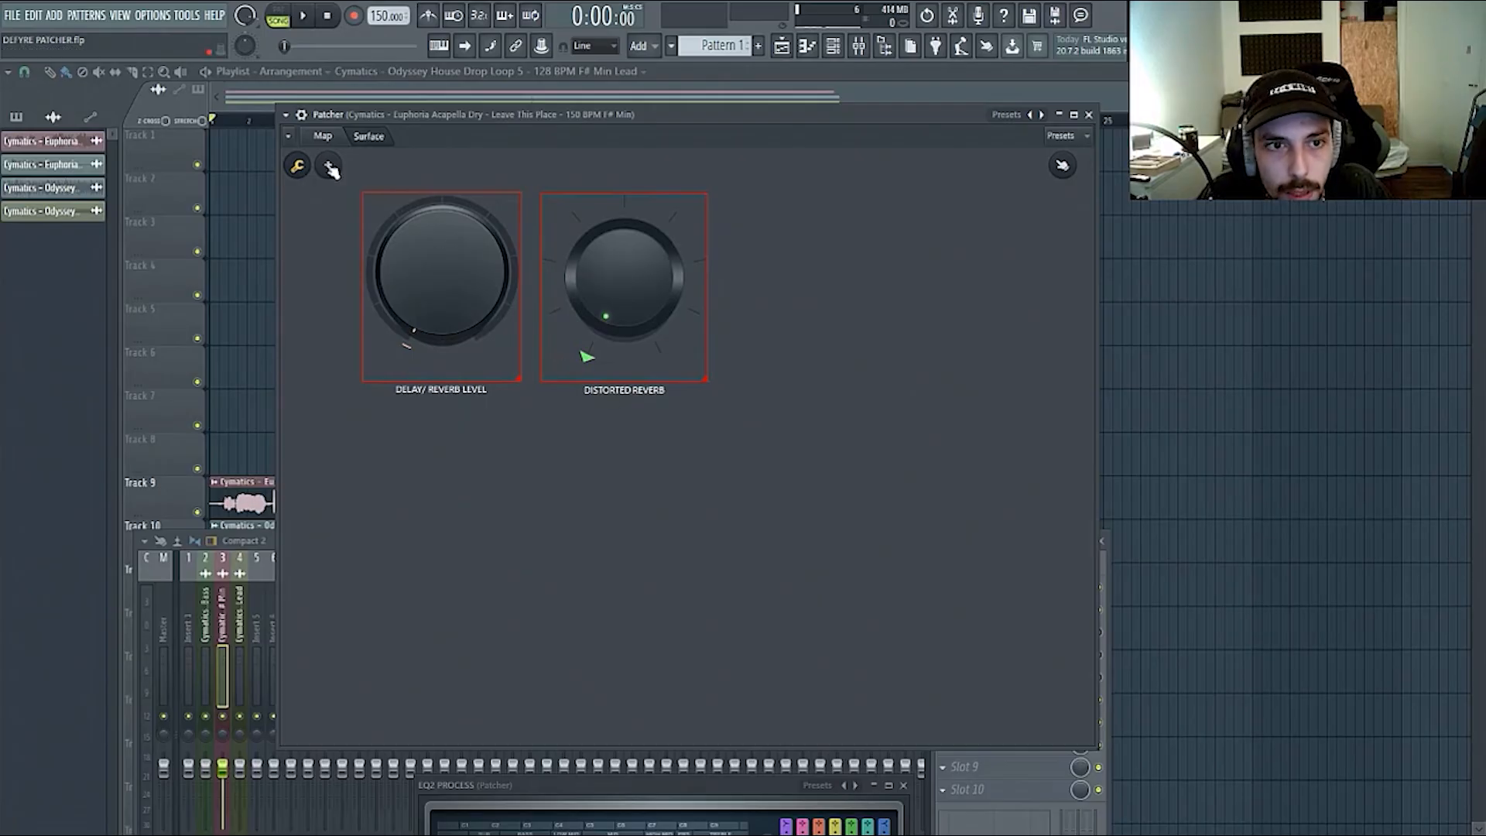
pyautogui.click(297, 165)
pyautogui.click(323, 135)
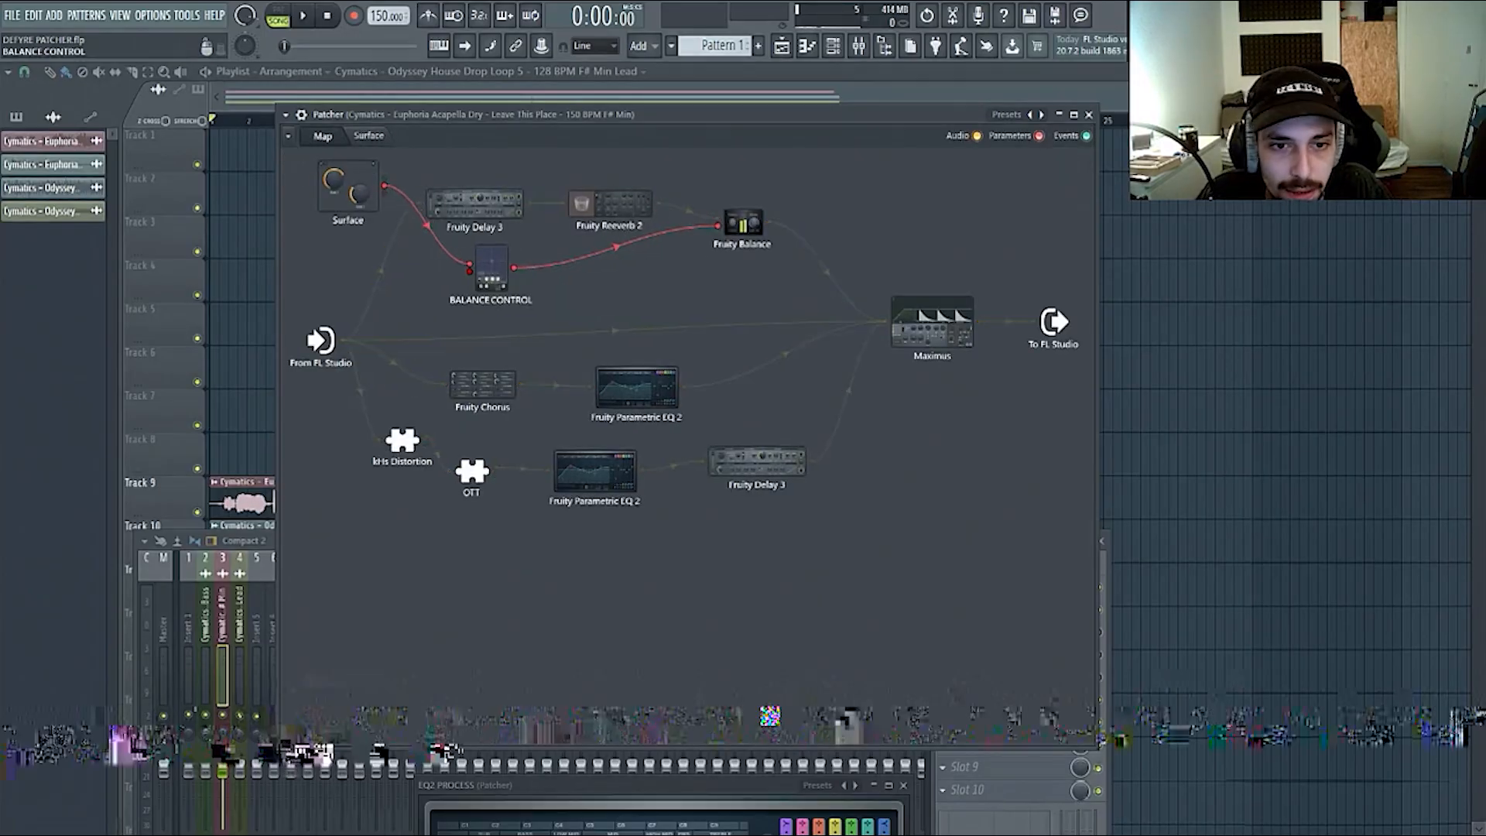
# - Check the BALANCE CONTROL X-Y controller's range settings and copy it with those settings to the map's empty area below Maximus
pyautogui.click(476, 280)
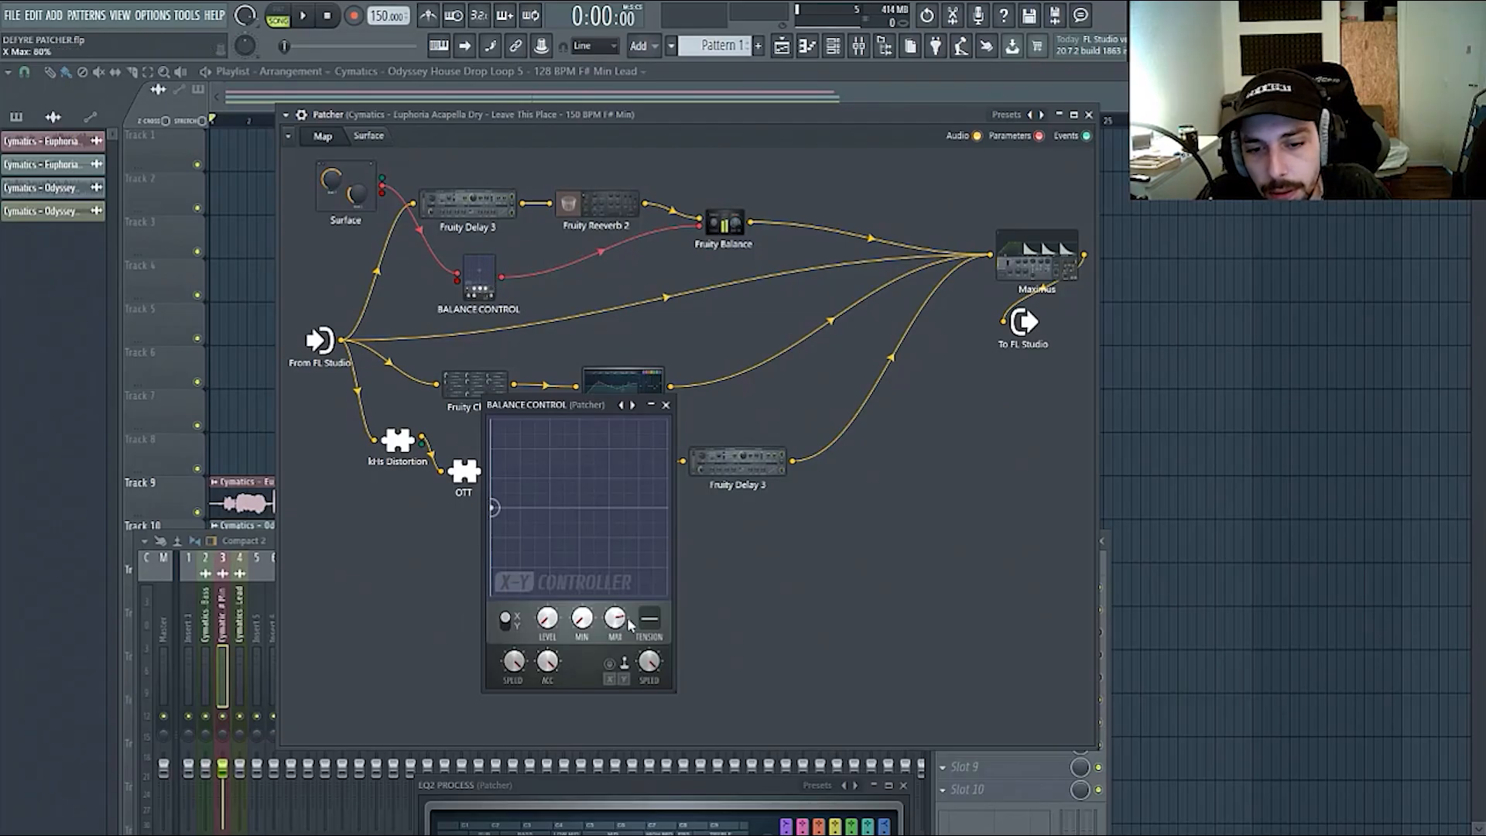
pyautogui.click(666, 404)
pyautogui.rightClick(476, 269)
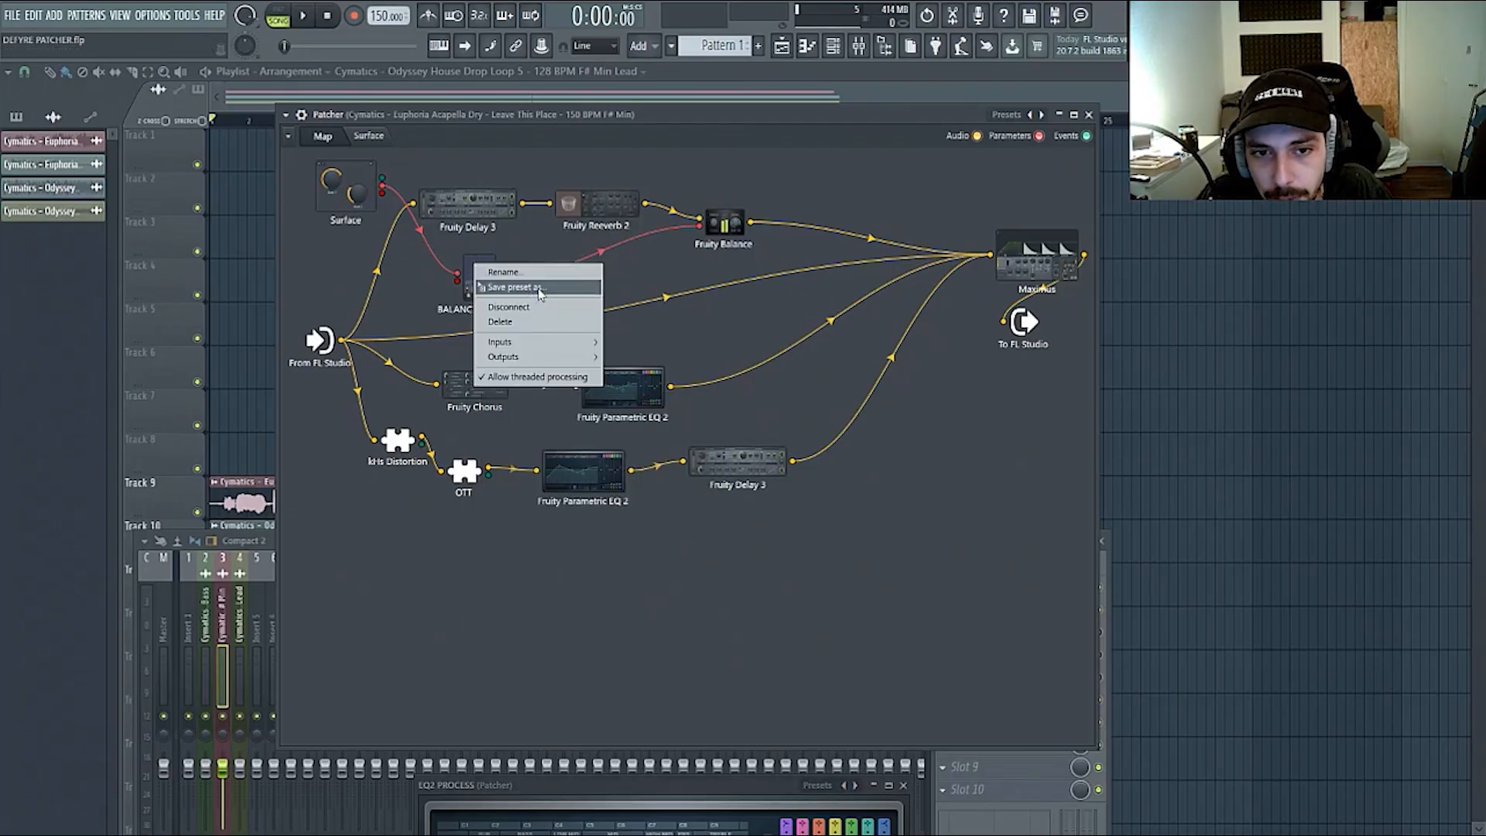
pyautogui.click(519, 288)
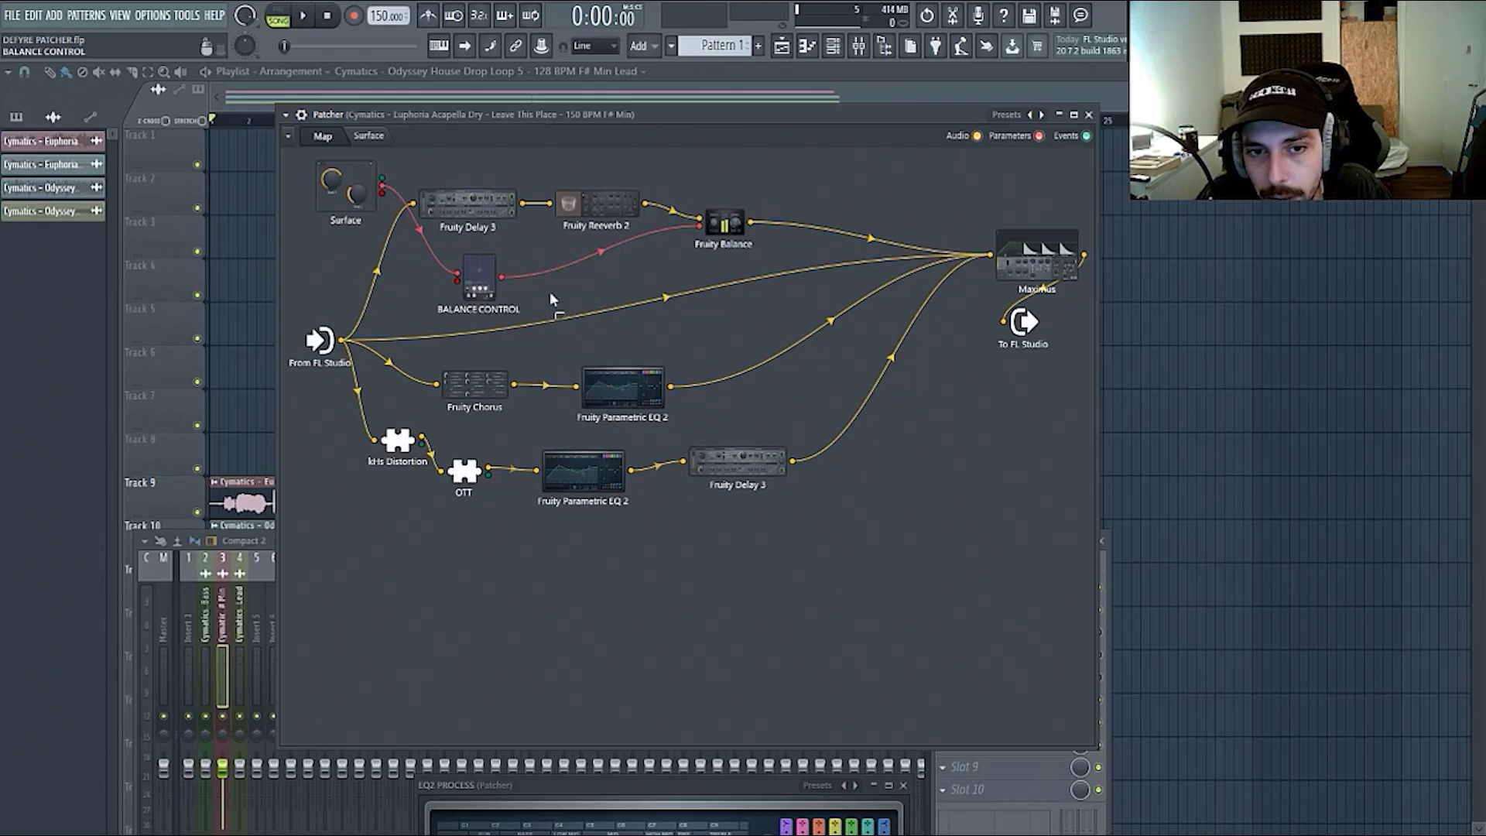
pyautogui.moveTo(945, 465); pyautogui.dragTo(946, 465)
# - Save the copied X-Y controller's settings as a preset with a name beginning "Fruity balance 0-" and move the controller lower in the map
pyautogui.rightClick(947, 466)
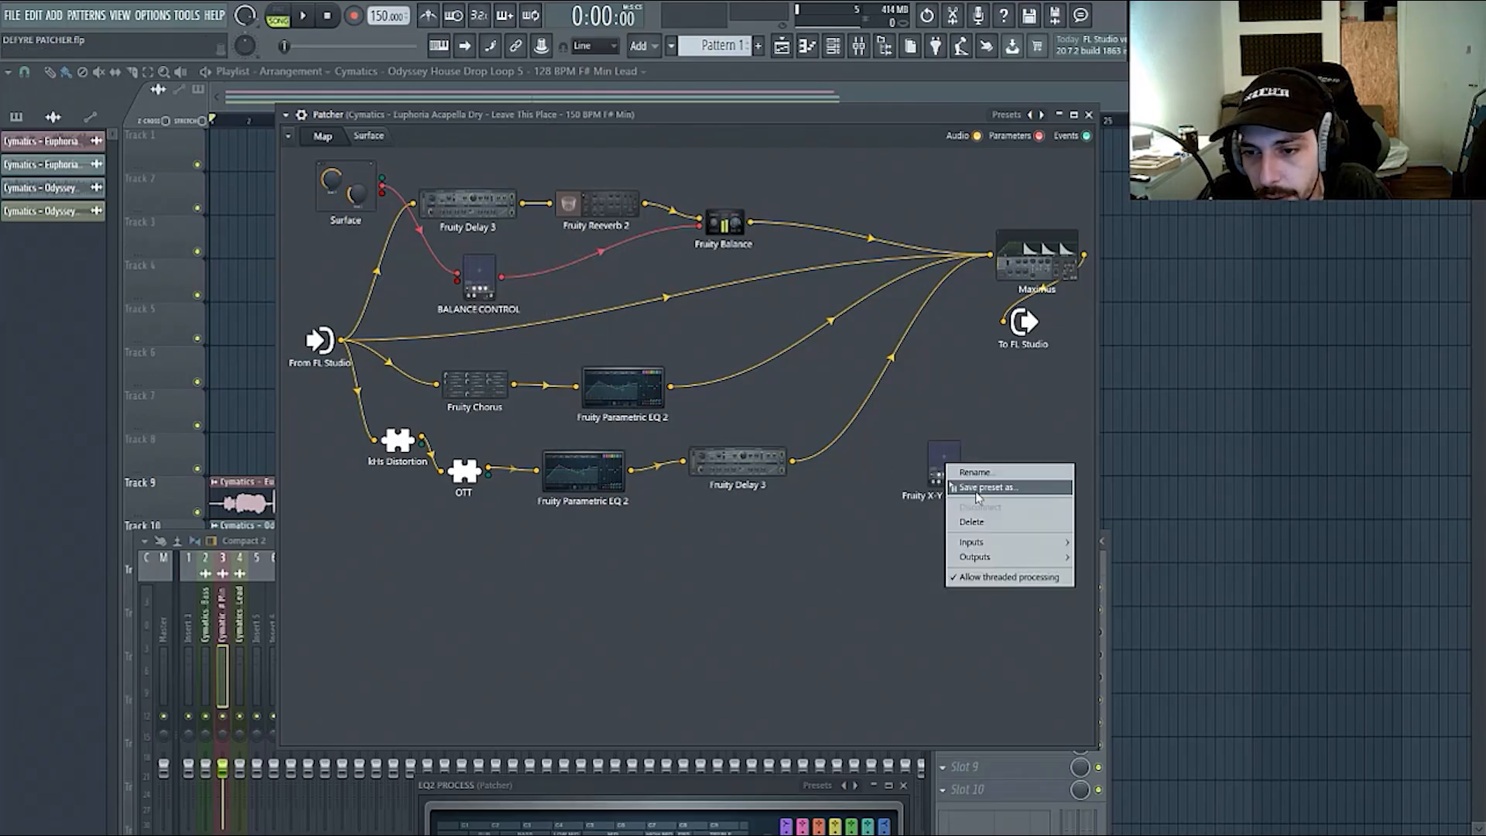
pyautogui.click(976, 491)
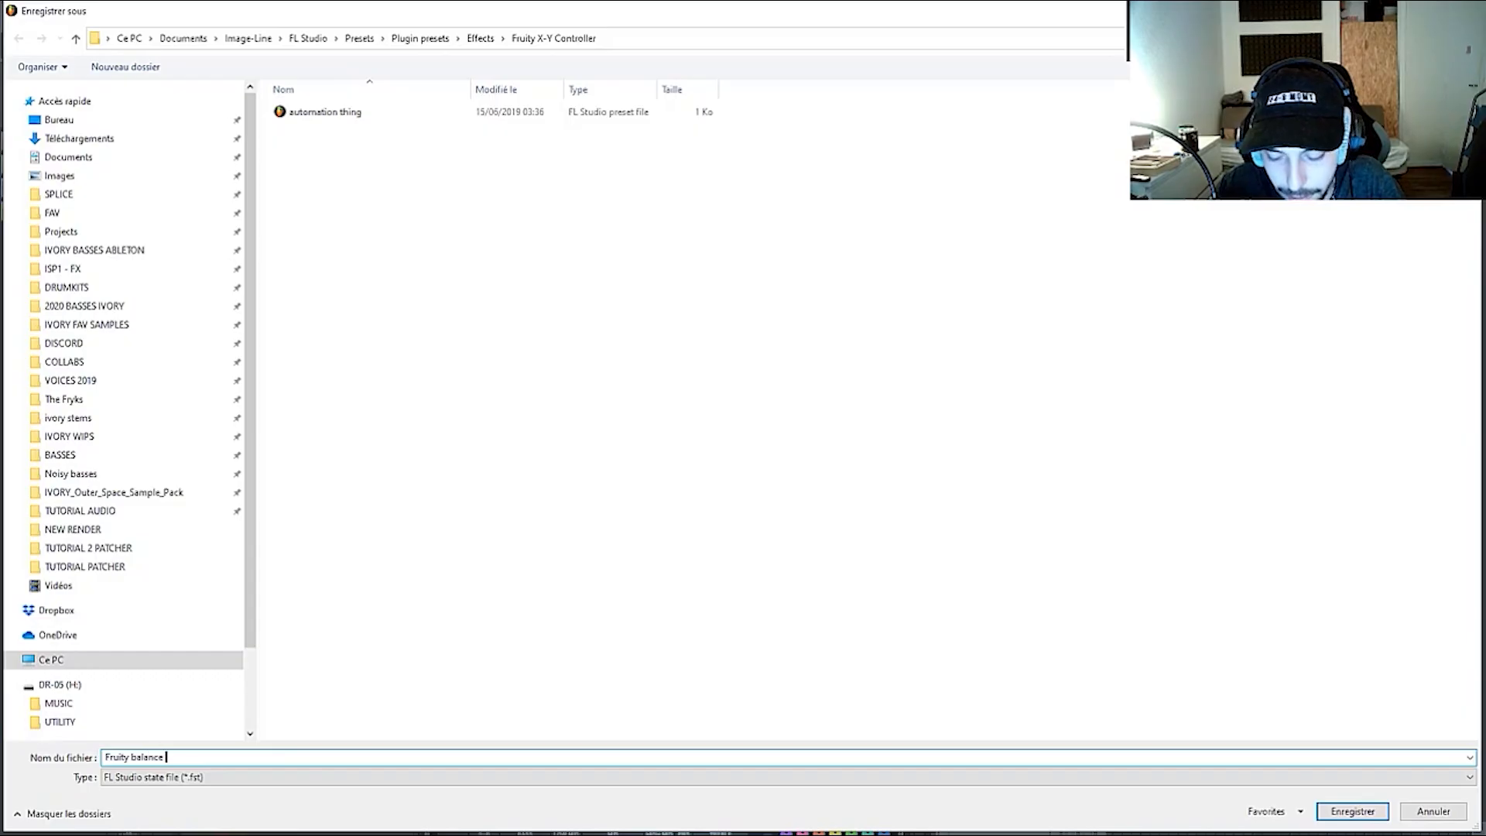
pyautogui.write('X-Y')
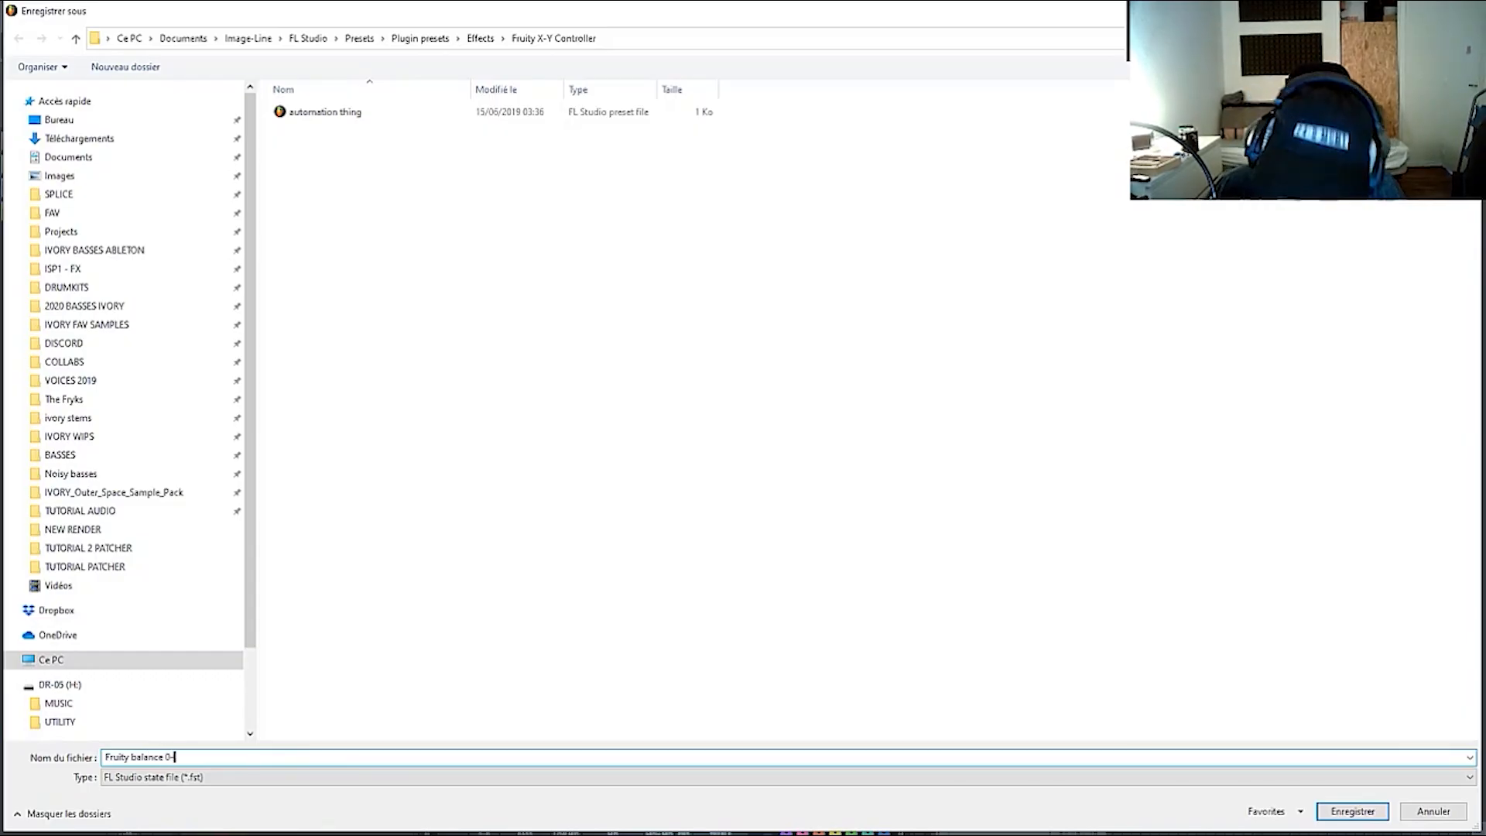
pyautogui.press('Return')
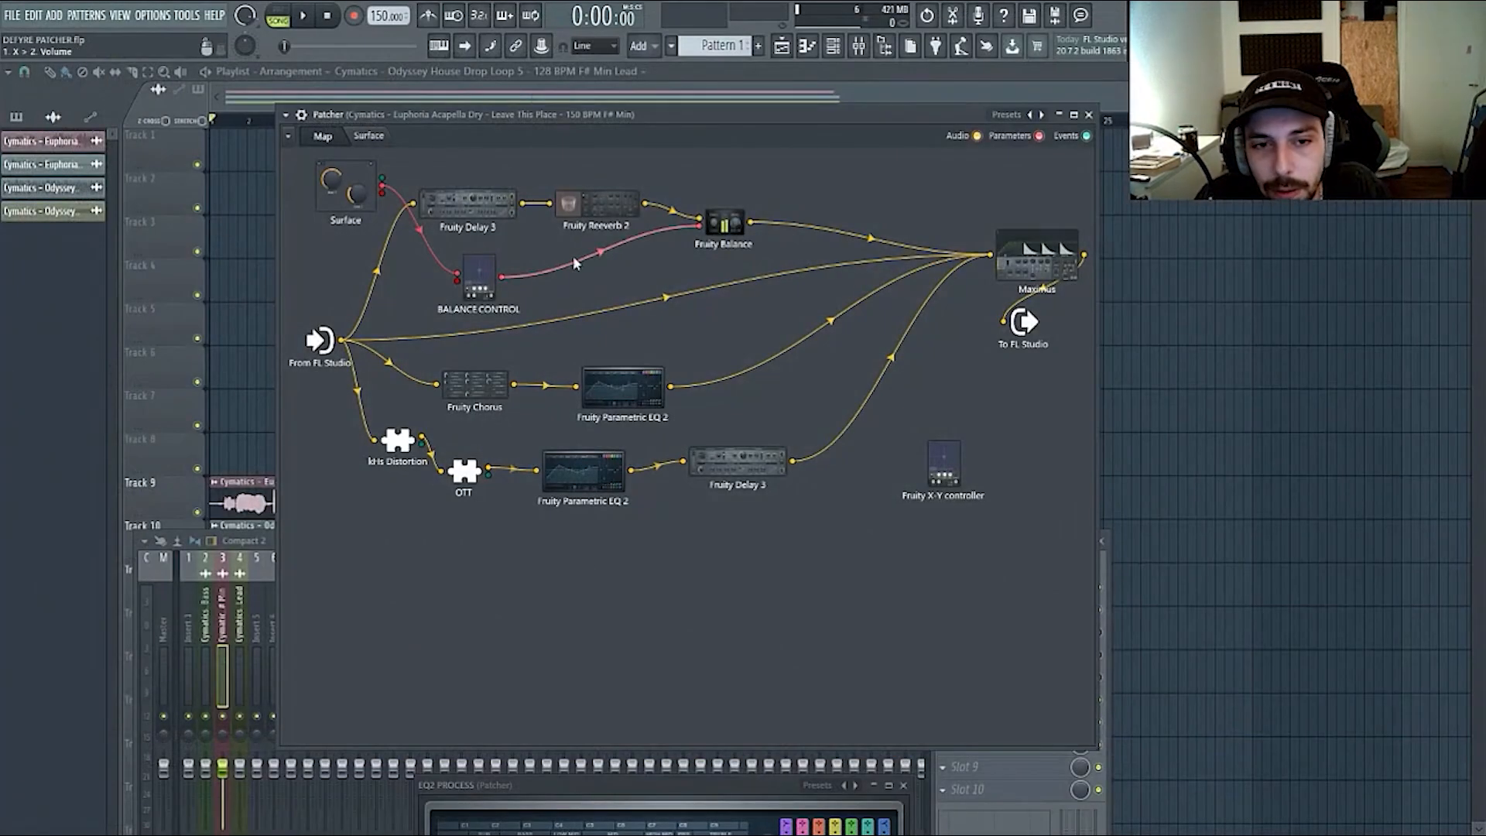
pyautogui.moveTo(478, 293)
pyautogui.mouseDown()
pyautogui.moveTo(456, 288)
pyautogui.moveTo(470, 297)
pyautogui.mouseUp()
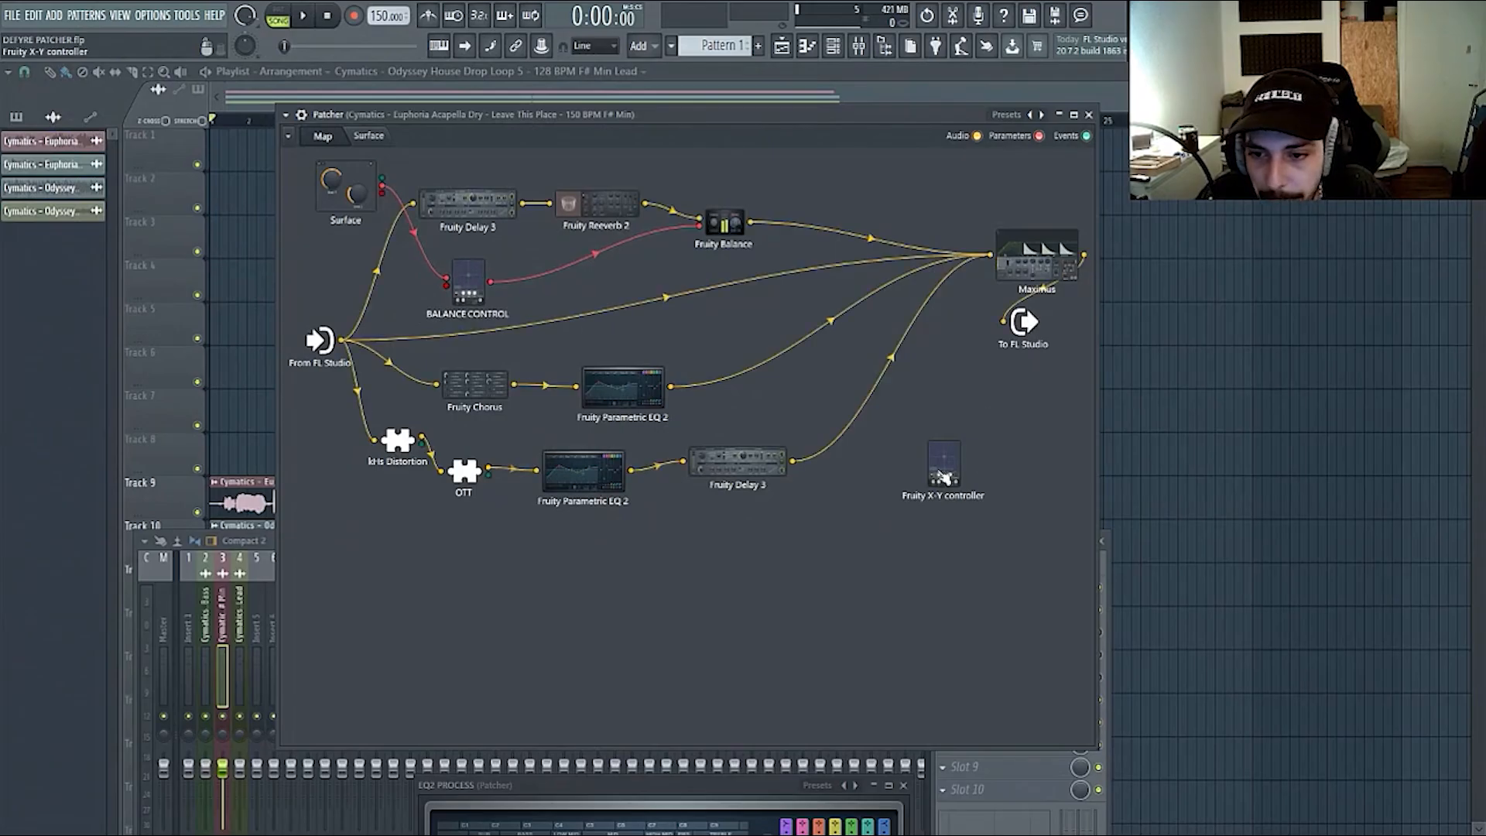
pyautogui.moveTo(942, 473); pyautogui.dragTo(1002, 544)
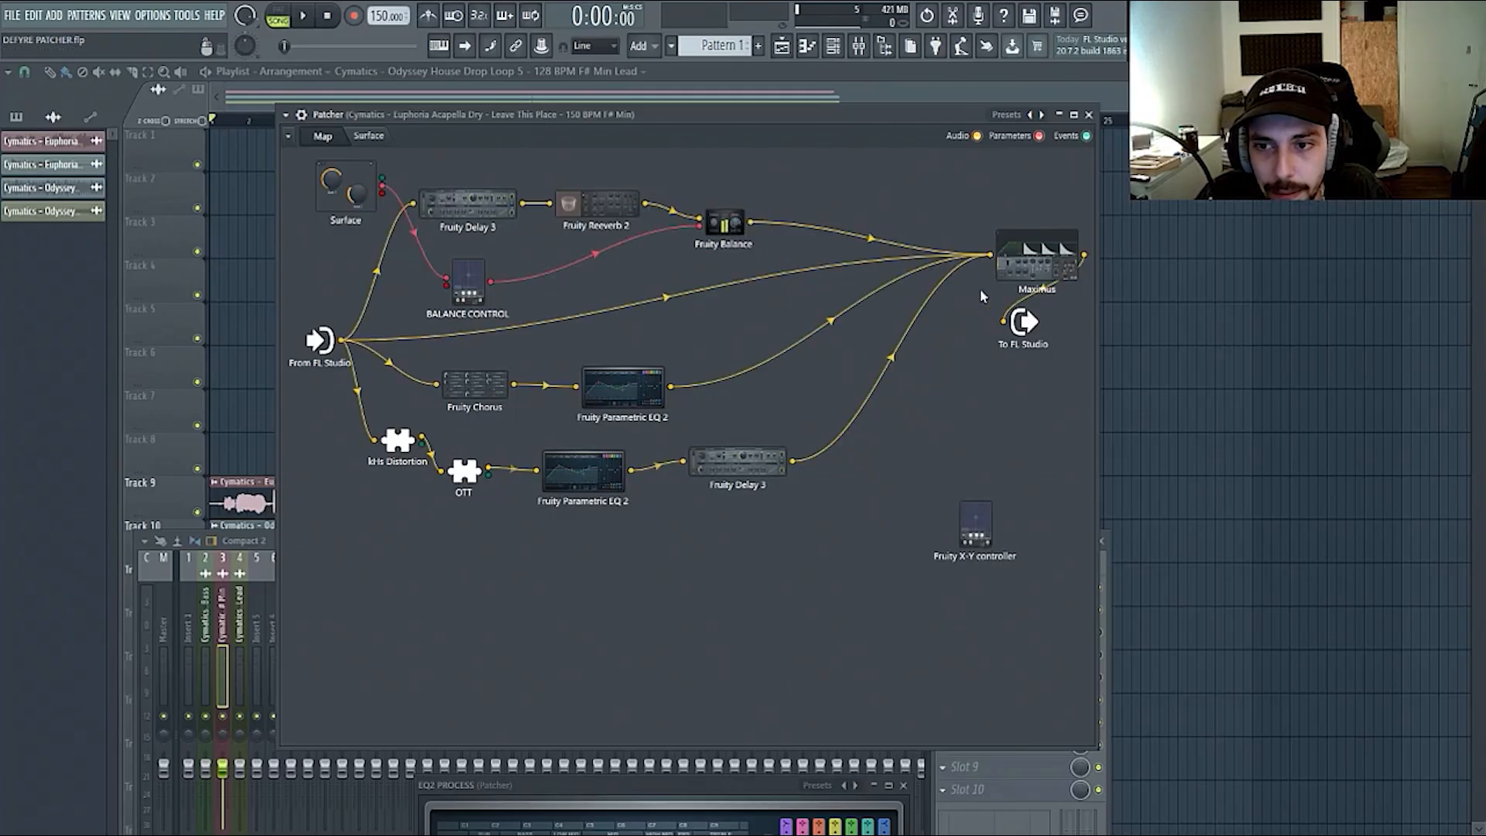
# - Copy the Fruity Balance with its settings into the connection between the distortion chain's Fruity Delay 3 and Maximus, placed just above that delay's level
pyautogui.rightClick(742, 225)
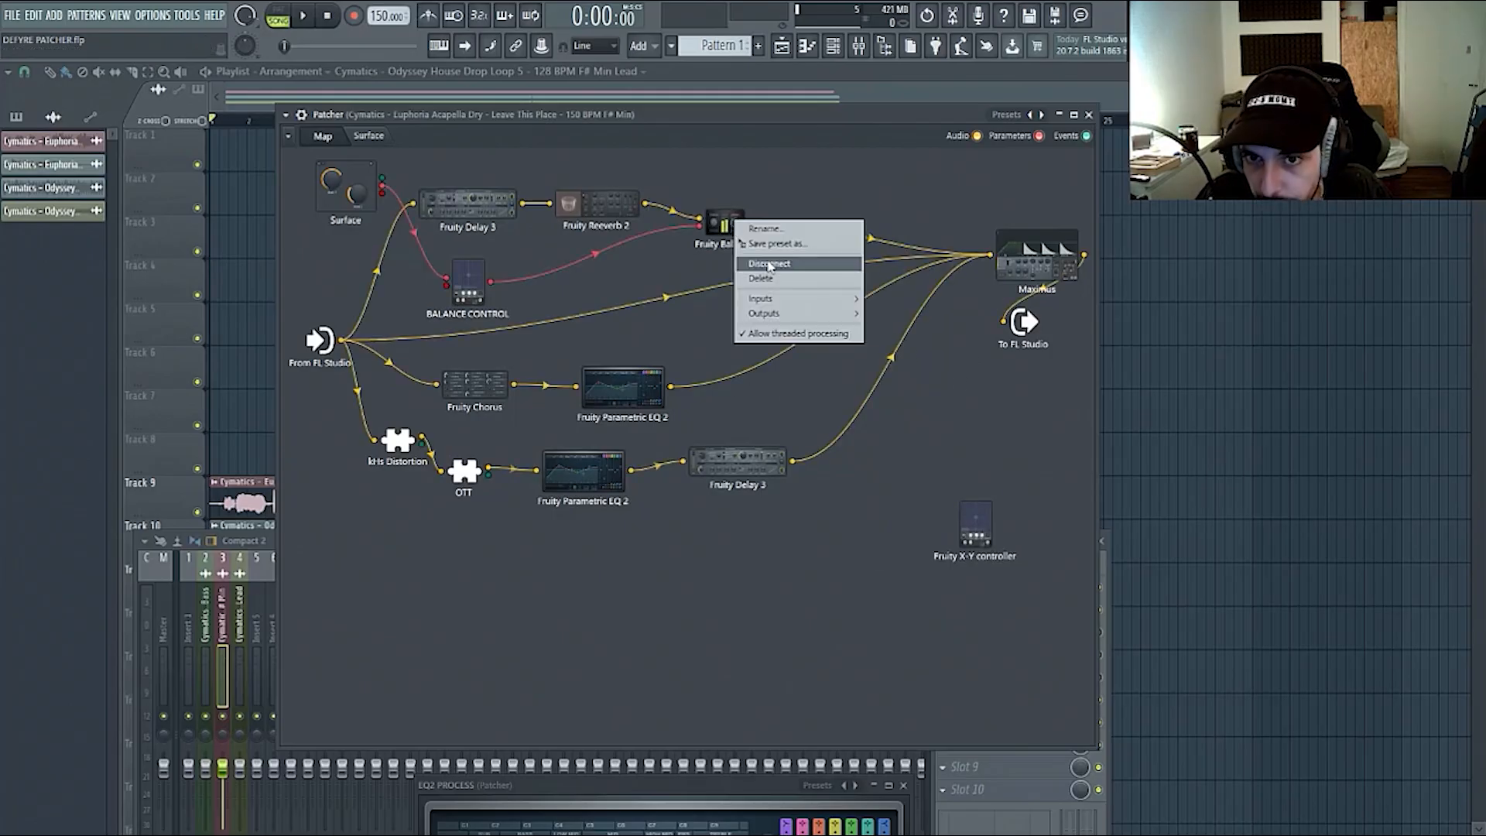
pyautogui.click(802, 241)
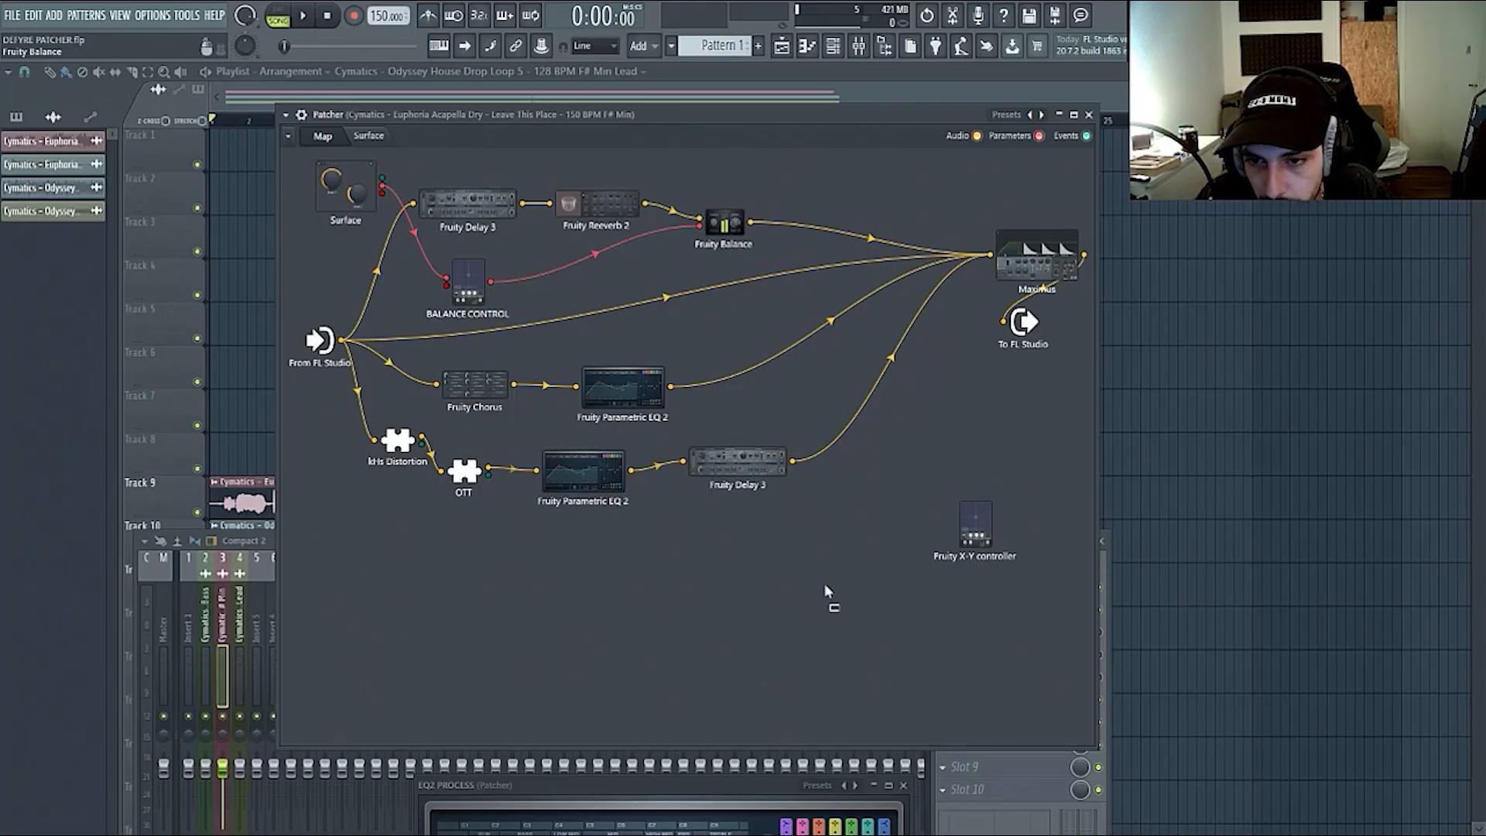
pyautogui.click(890, 362)
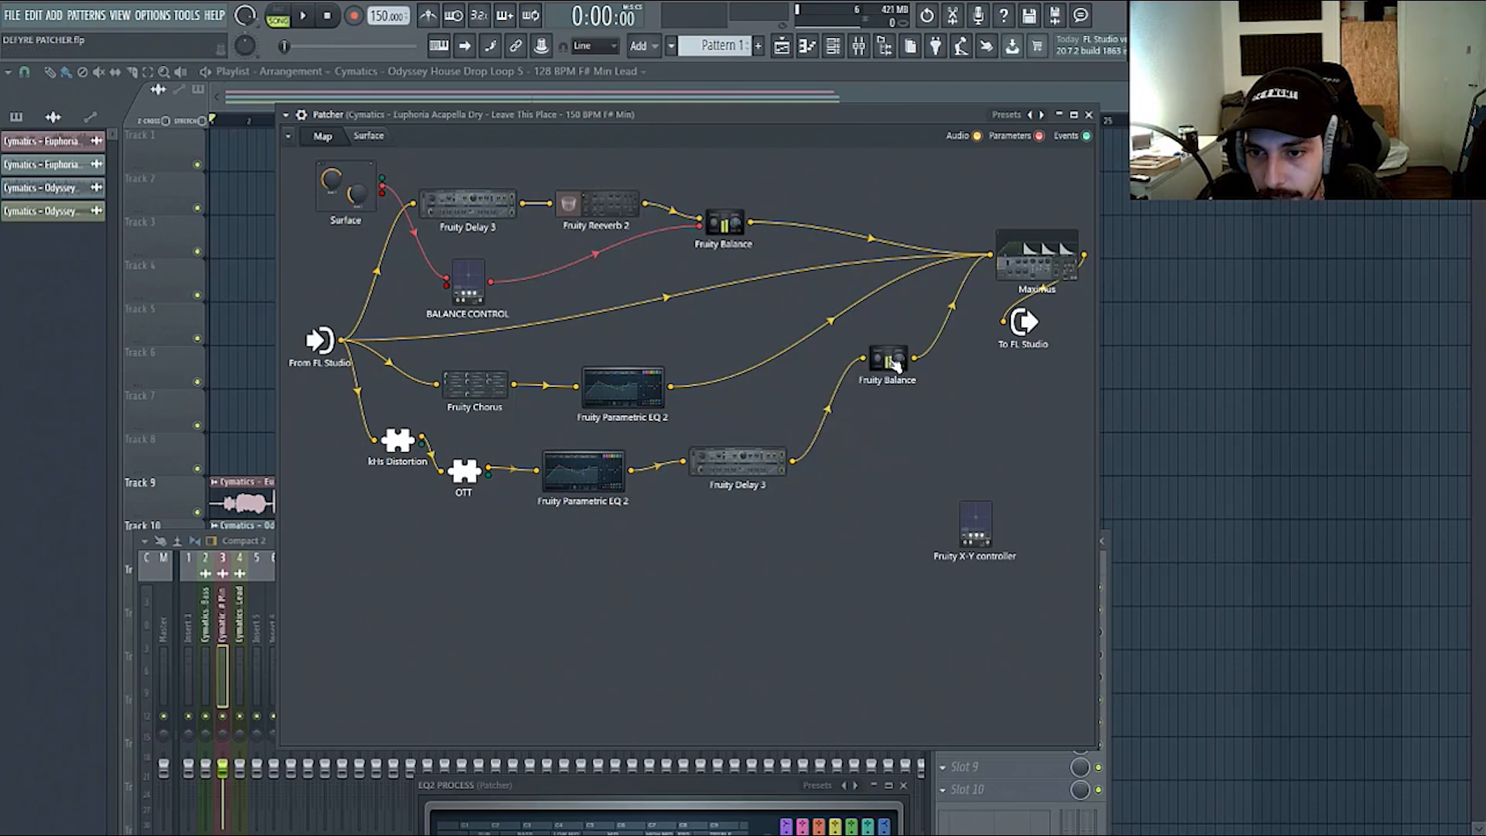
pyautogui.moveTo(895, 362); pyautogui.dragTo(900, 383)
# - Move the copied X-Y controller beneath the distortion chain and link the Surface's DISTORTED REVERB output to its X Level
pyautogui.moveTo(965, 521); pyautogui.dragTo(757, 569)
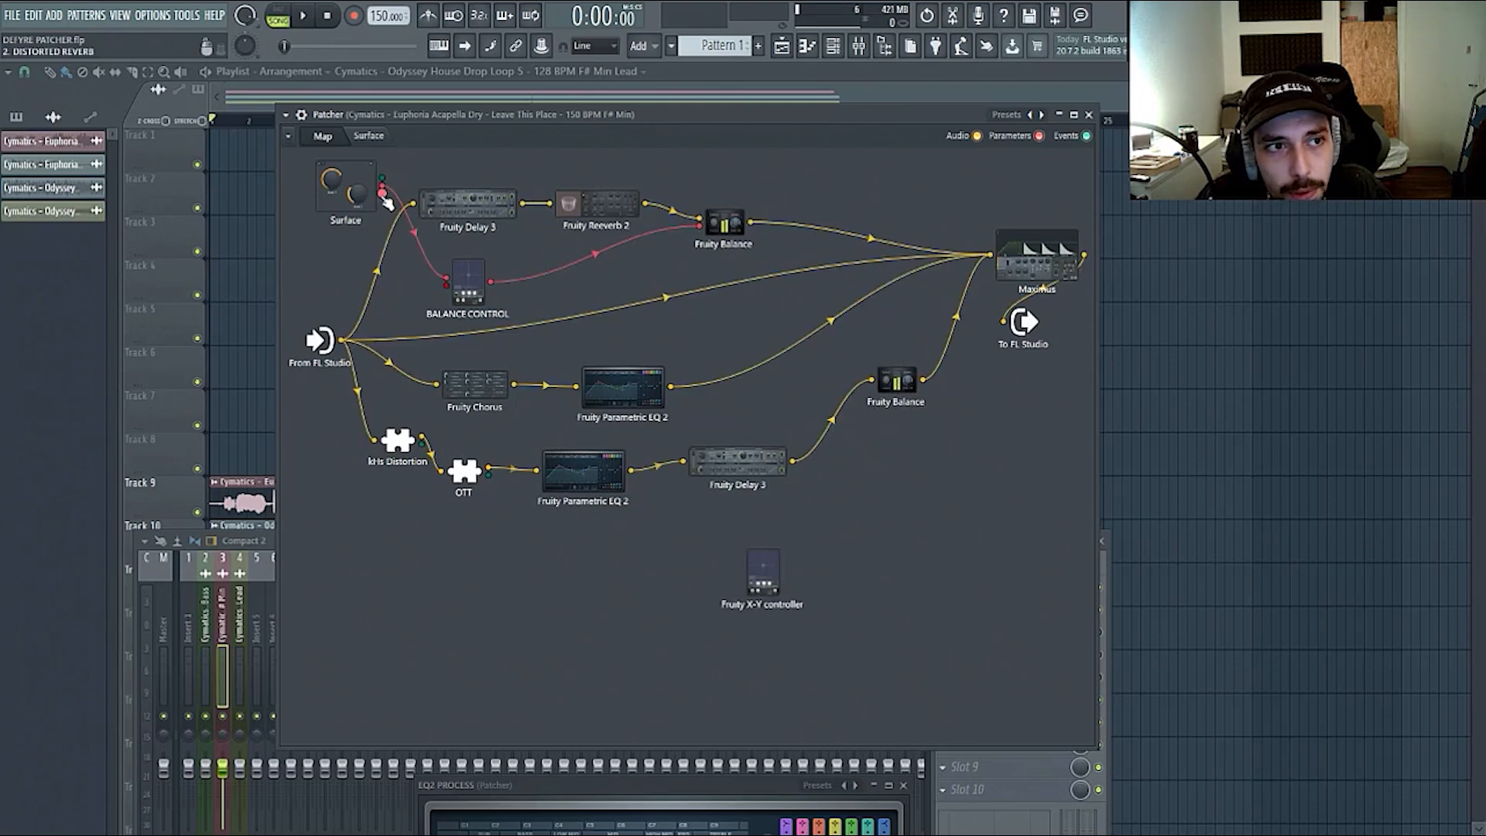
pyautogui.moveTo(384, 197); pyautogui.dragTo(386, 200)
pyautogui.moveTo(562, 449); pyautogui.dragTo(762, 578)
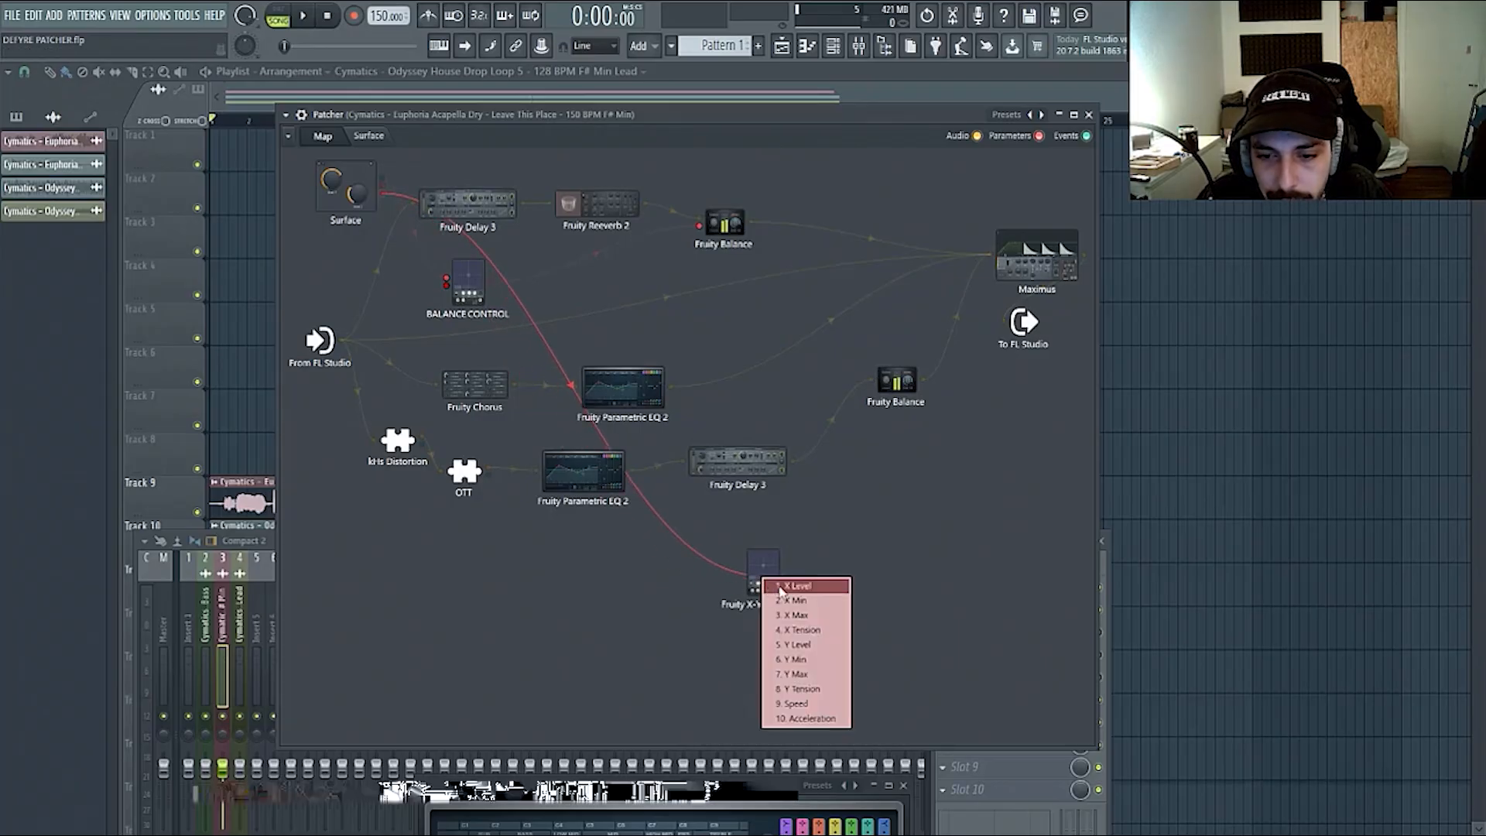
pyautogui.click(780, 589)
# - Enable the new X-Y controller's X output and link it to the Volume of the distortion chain's Fruity Balance
pyautogui.rightClick(766, 568)
pyautogui.moveTo(844, 662)
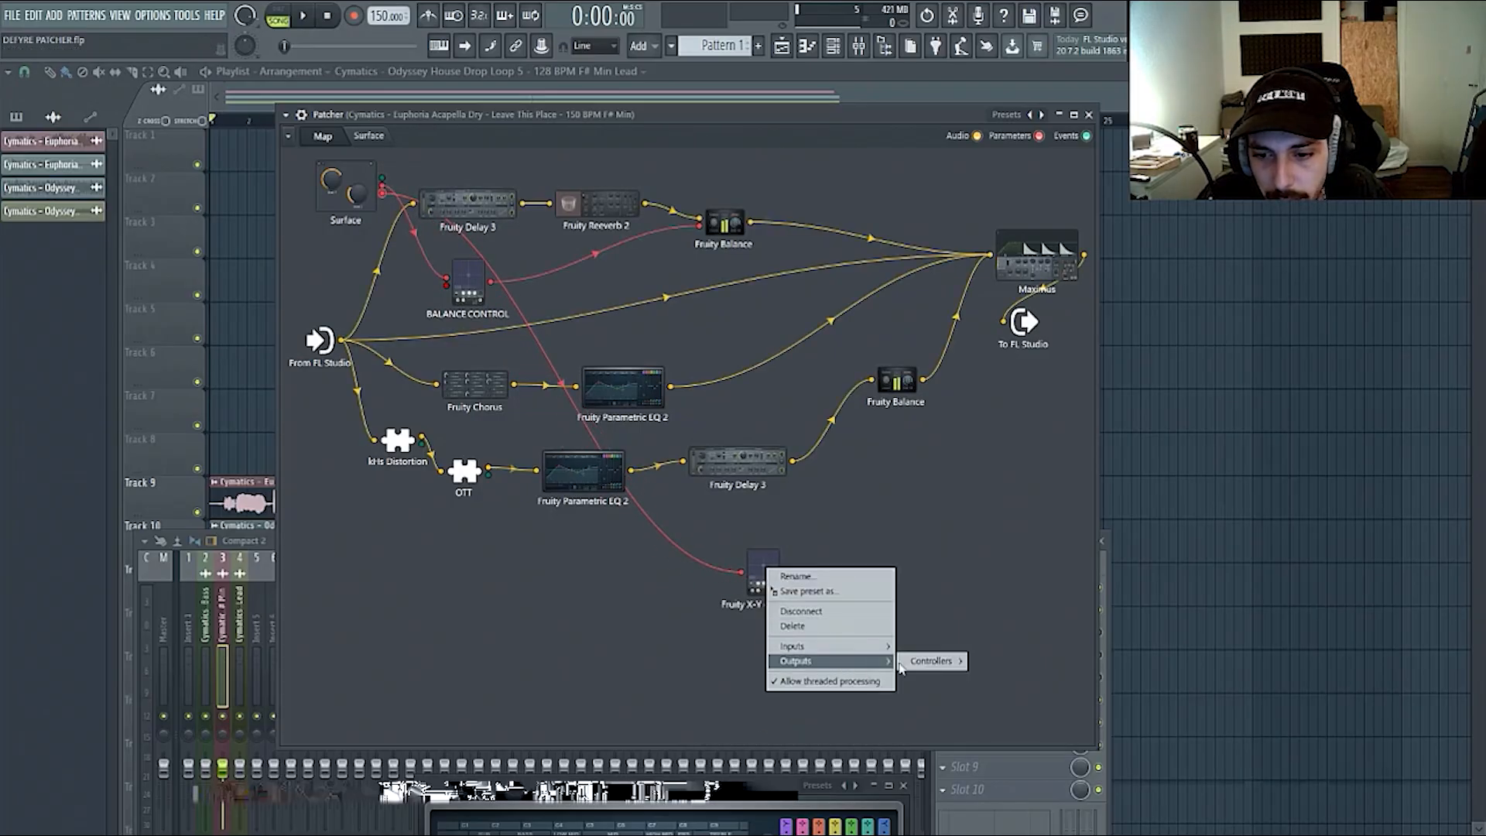
pyautogui.moveTo(937, 662)
pyautogui.click(994, 709)
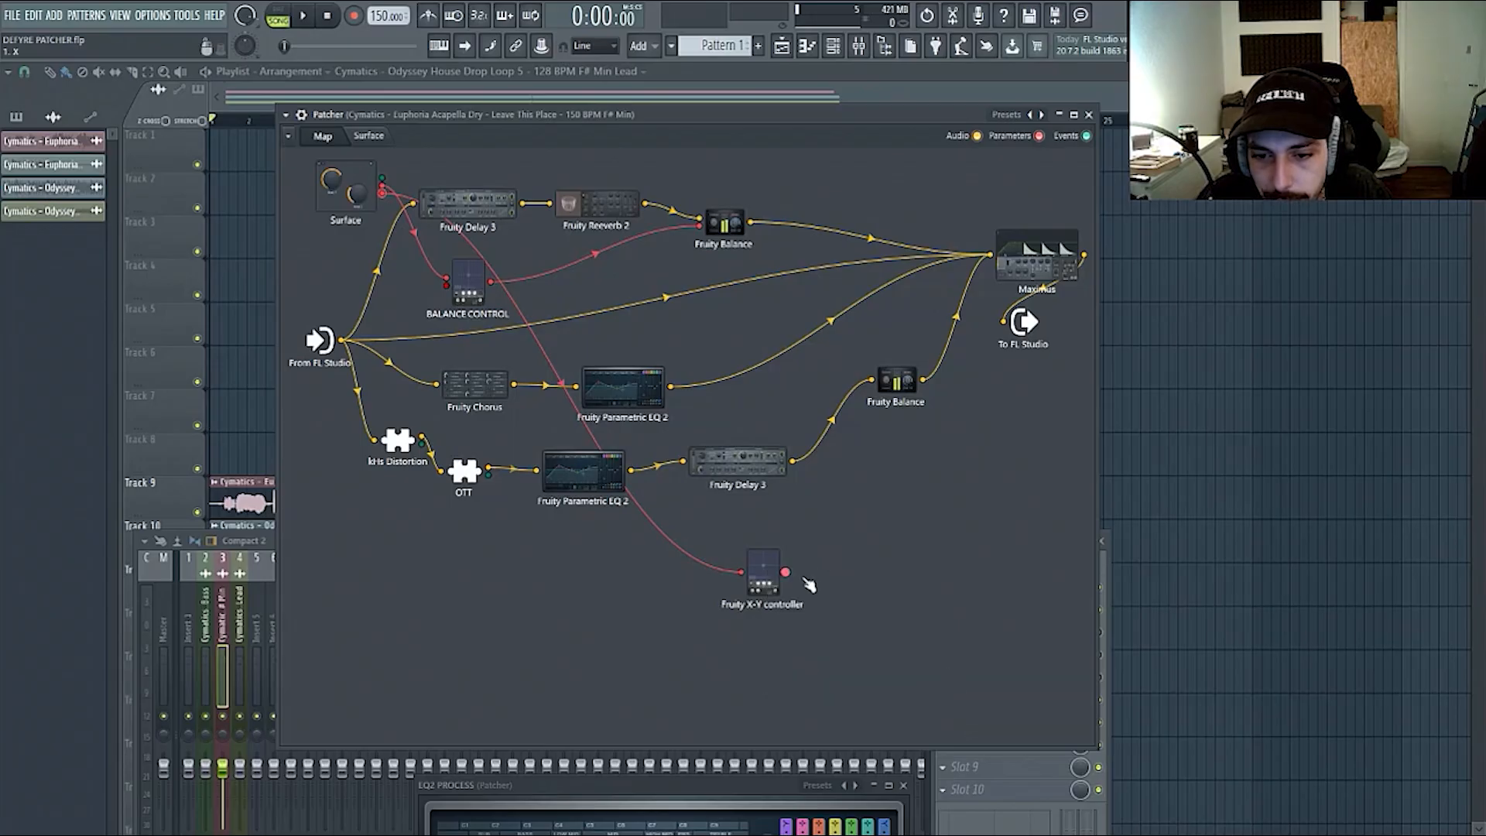
pyautogui.moveTo(787, 573); pyautogui.dragTo(896, 386)
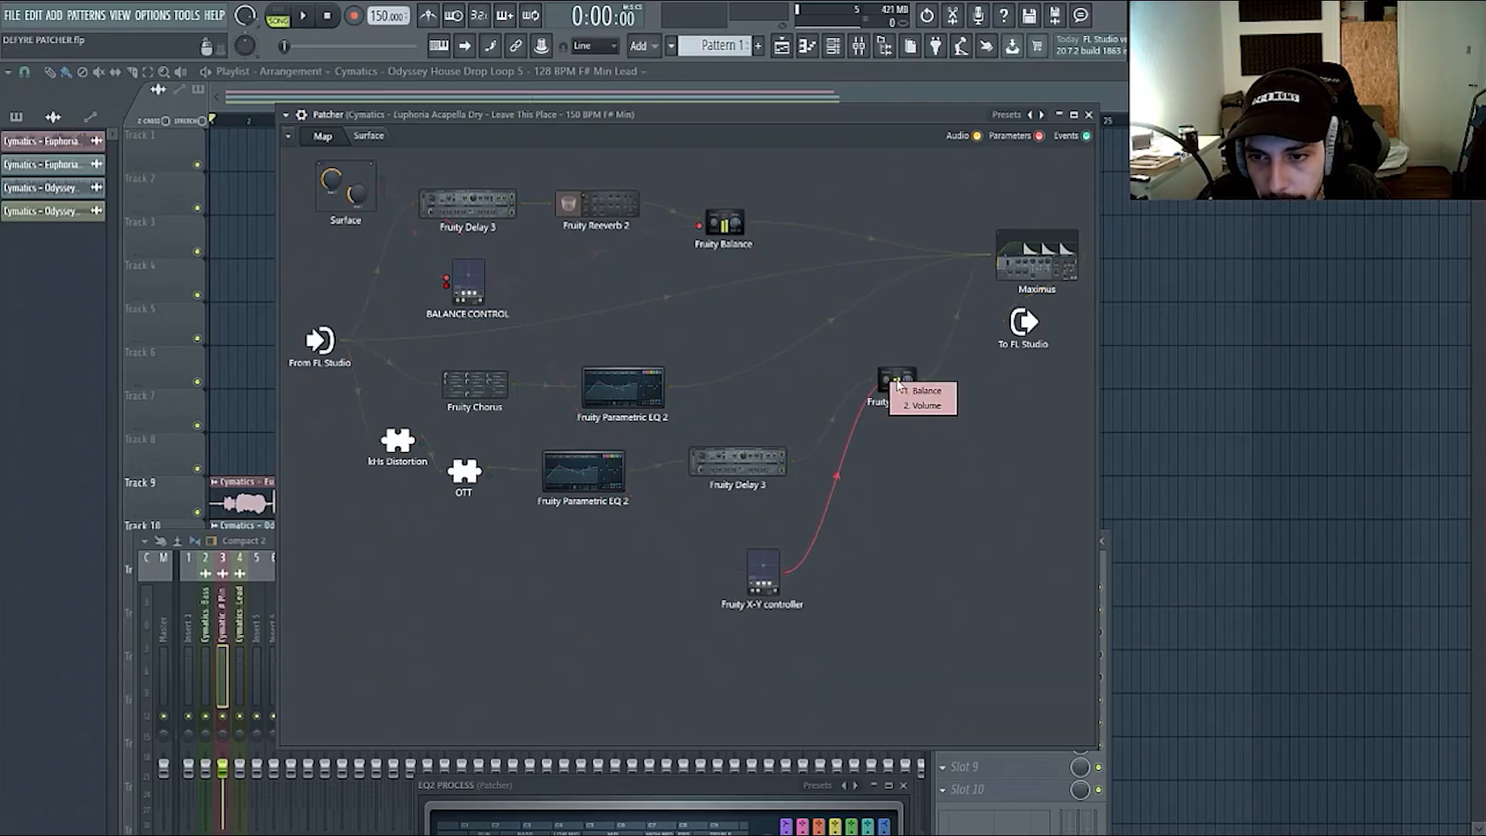
pyautogui.click(923, 405)
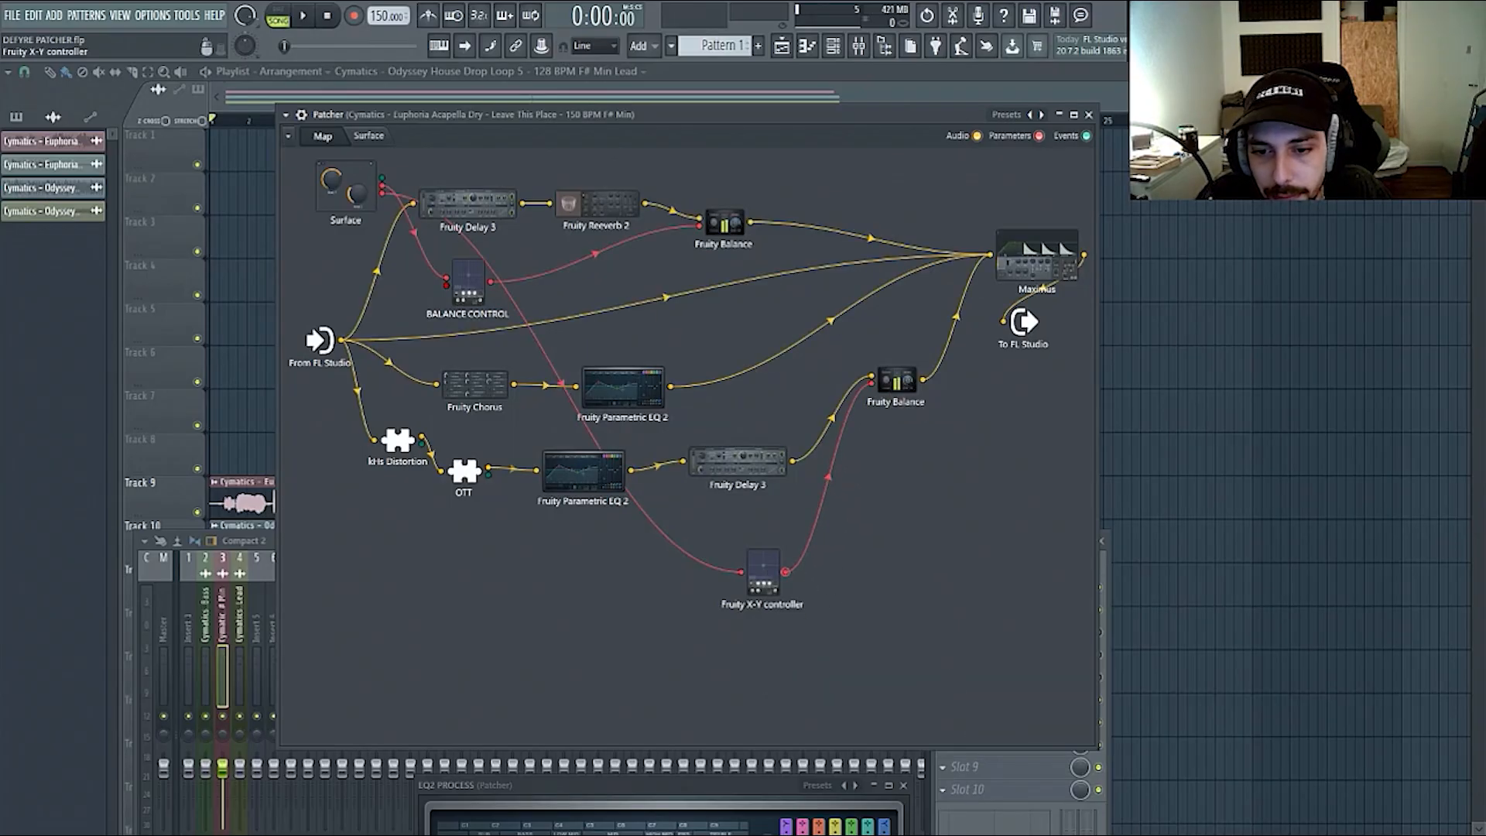
# - Play the song while sweeping the DISTORTED REVERB knob to maximum and back to minimum, watching the linked X-Y controller
pyautogui.click(763, 573)
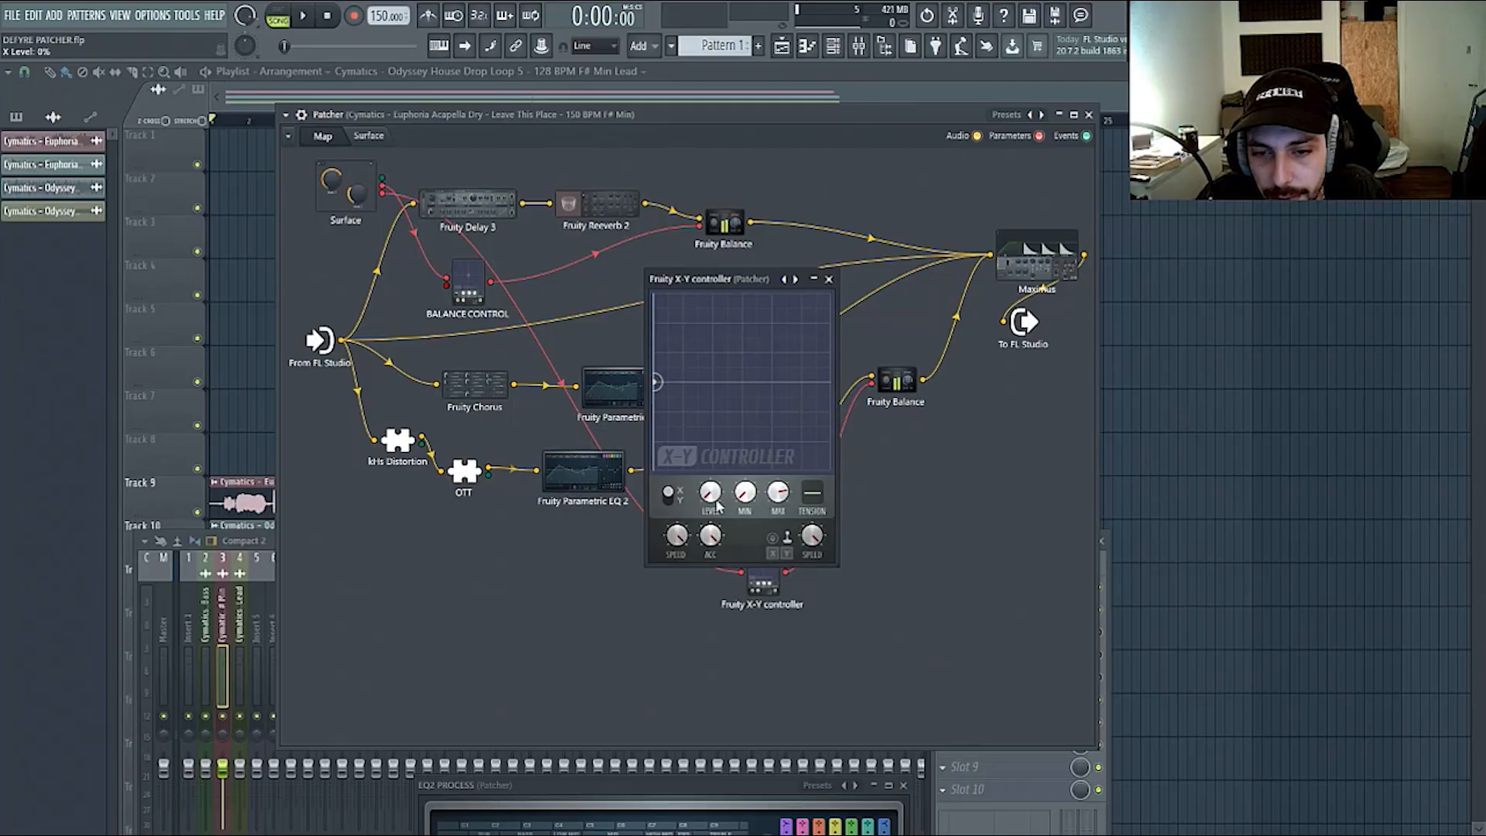
pyautogui.click(369, 136)
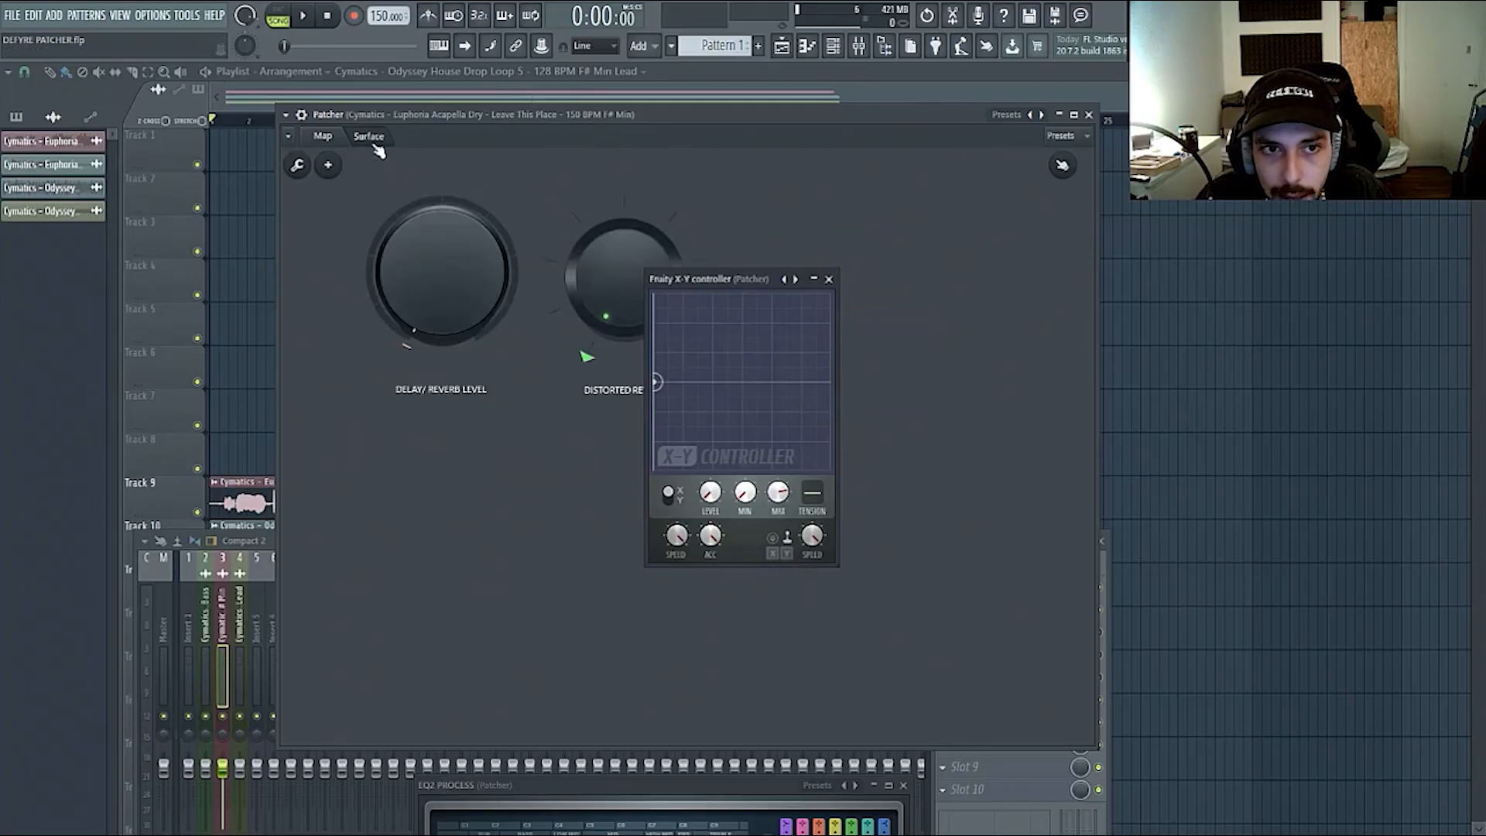
pyautogui.moveTo(689, 280); pyautogui.dragTo(518, 531)
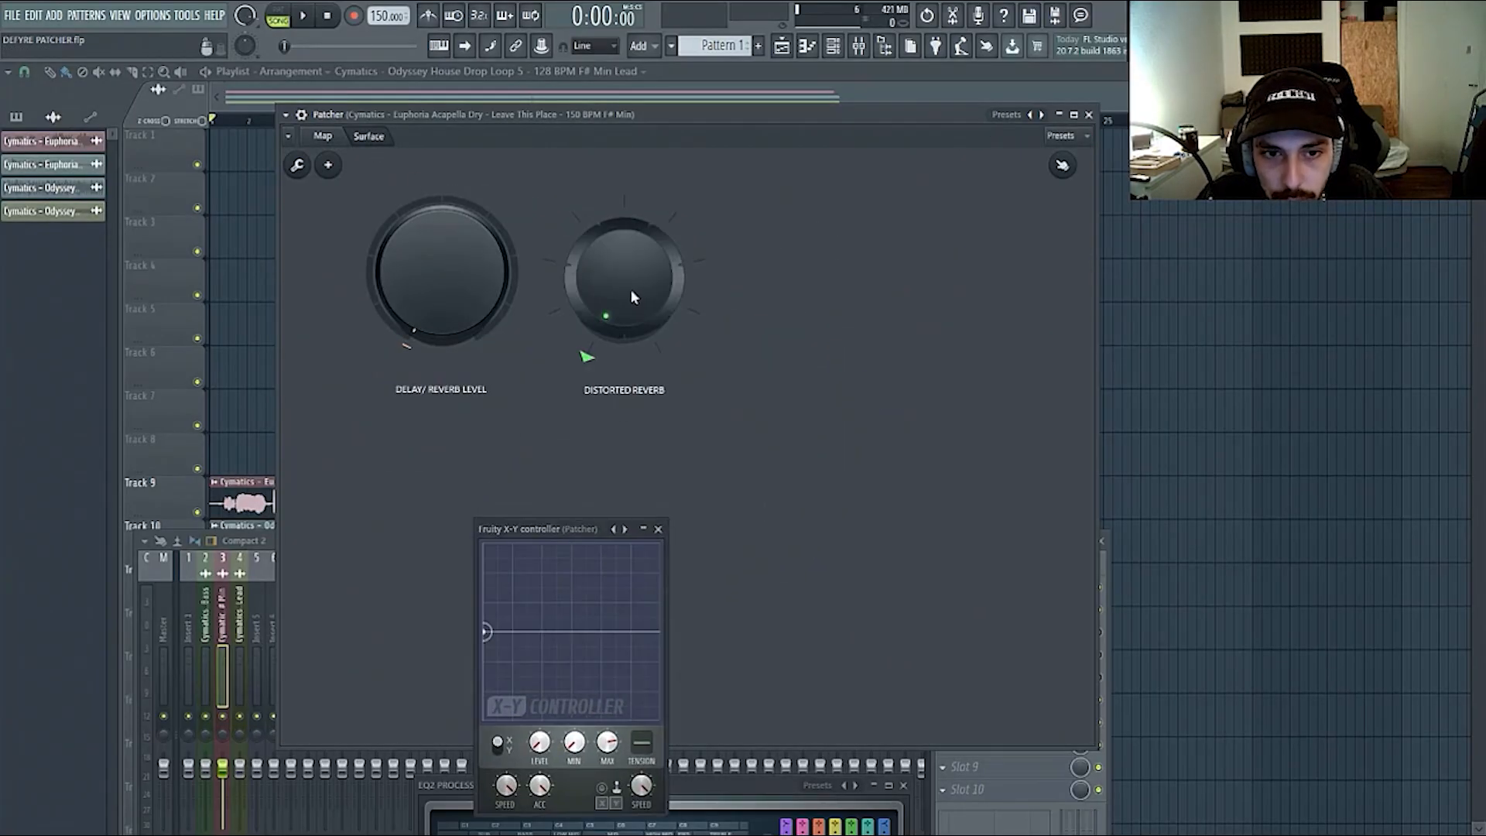
pyautogui.press('space')
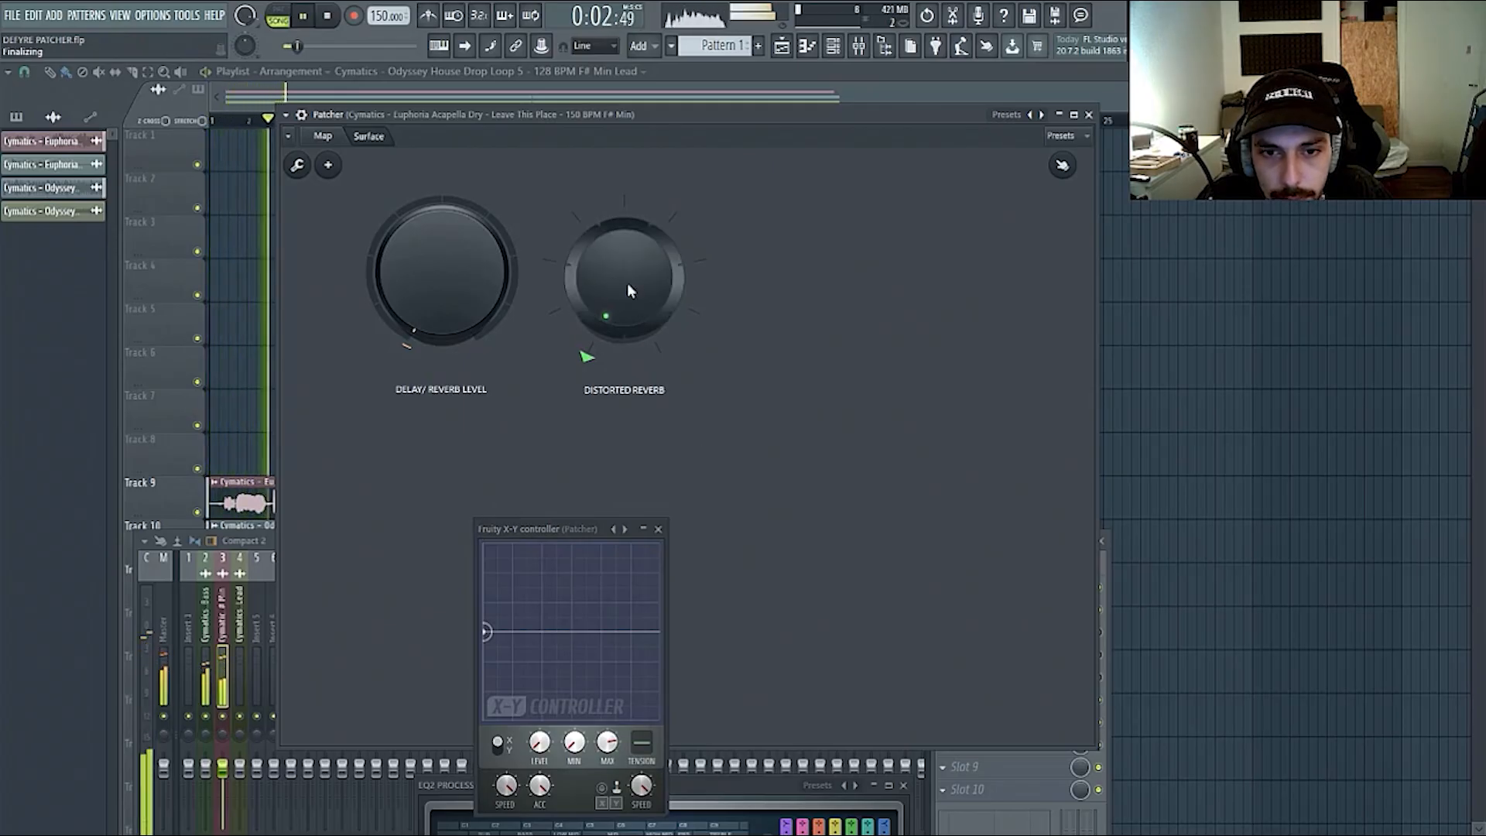
pyautogui.moveTo(614, 328); pyautogui.dragTo(615, 232)
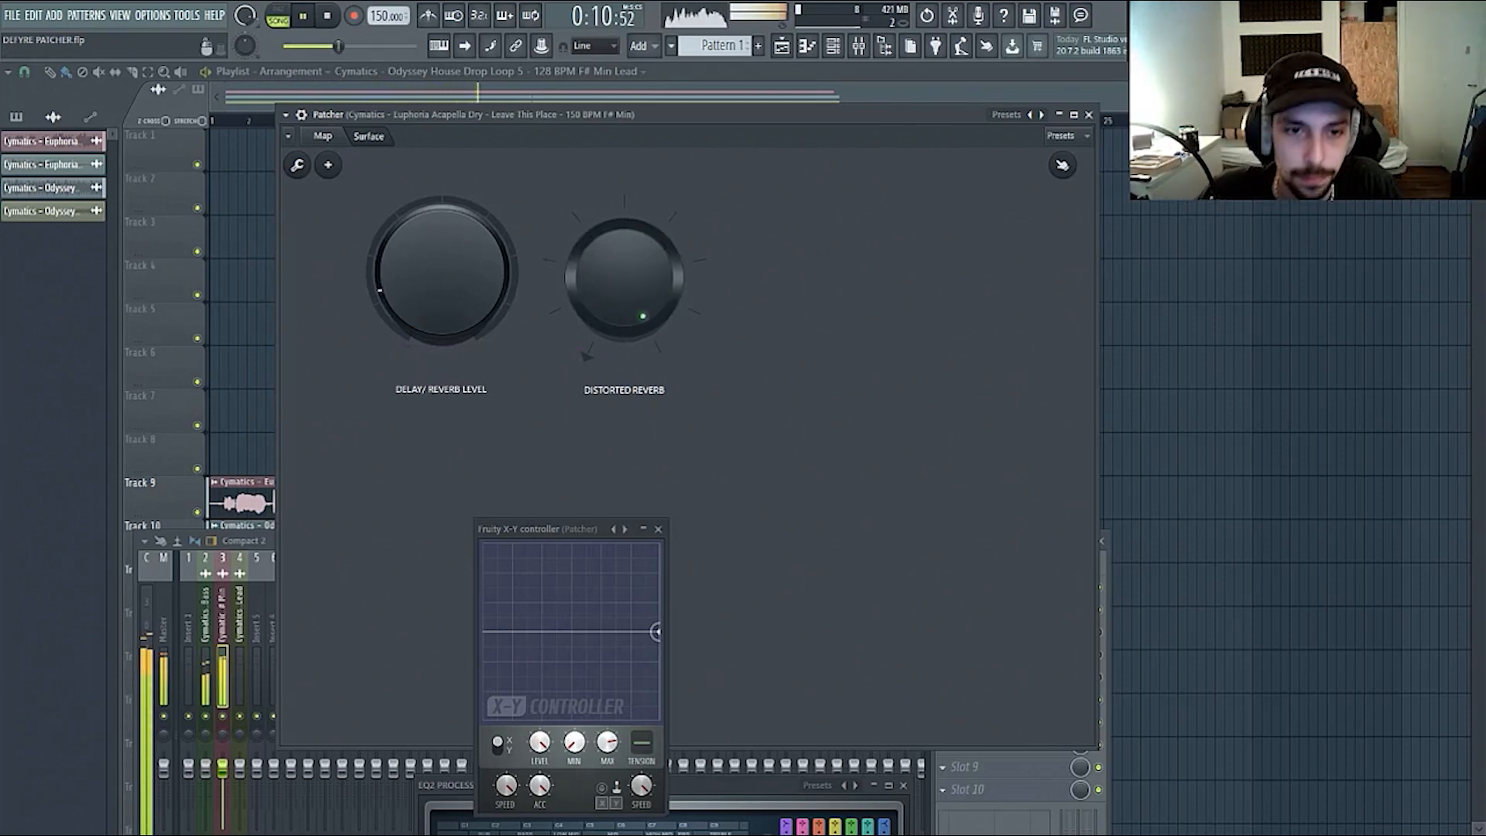
pyautogui.moveTo(630, 290); pyautogui.dragTo(631, 356)
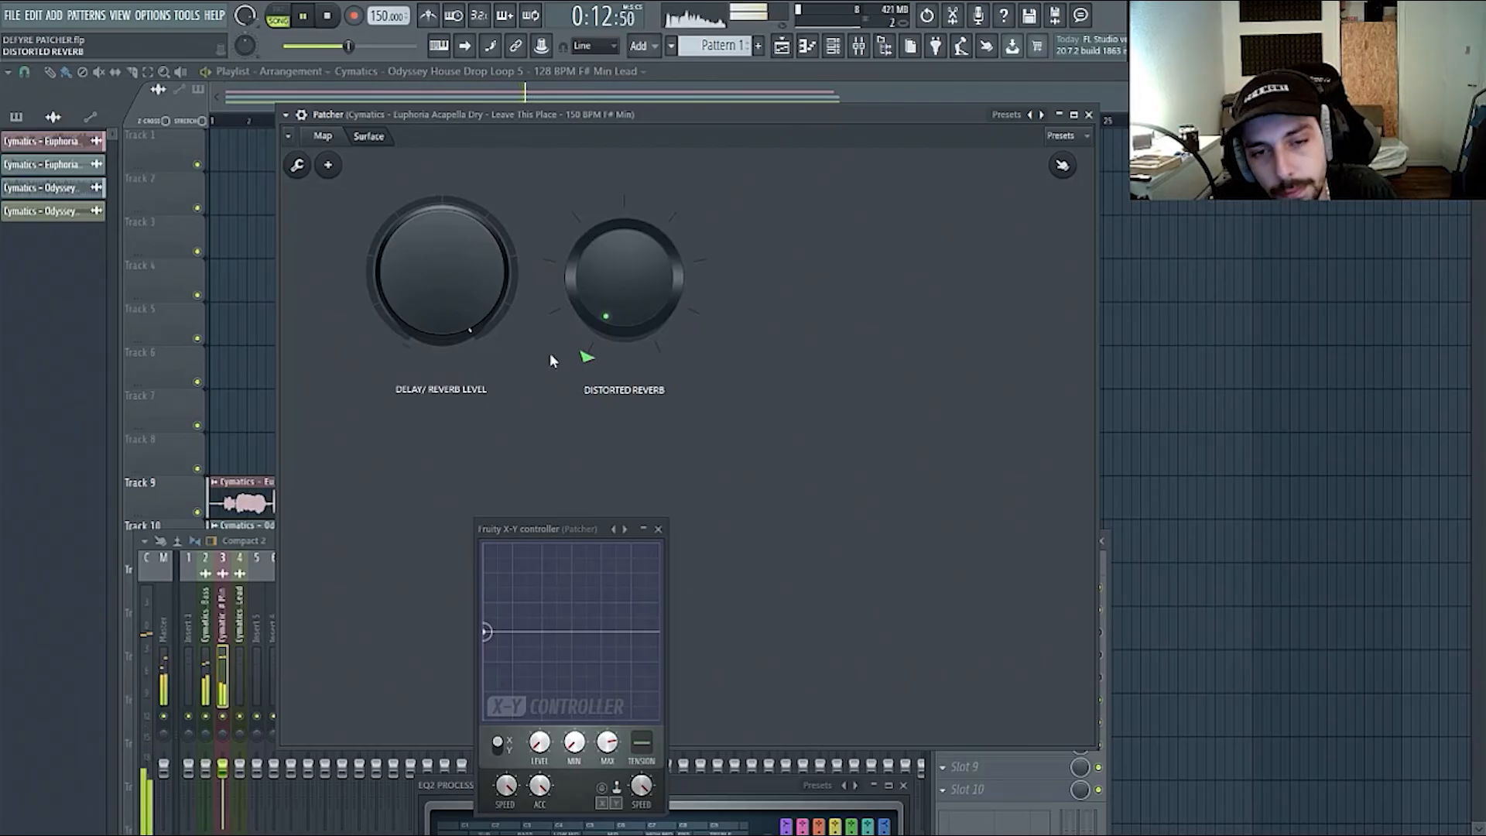
pyautogui.click(329, 138)
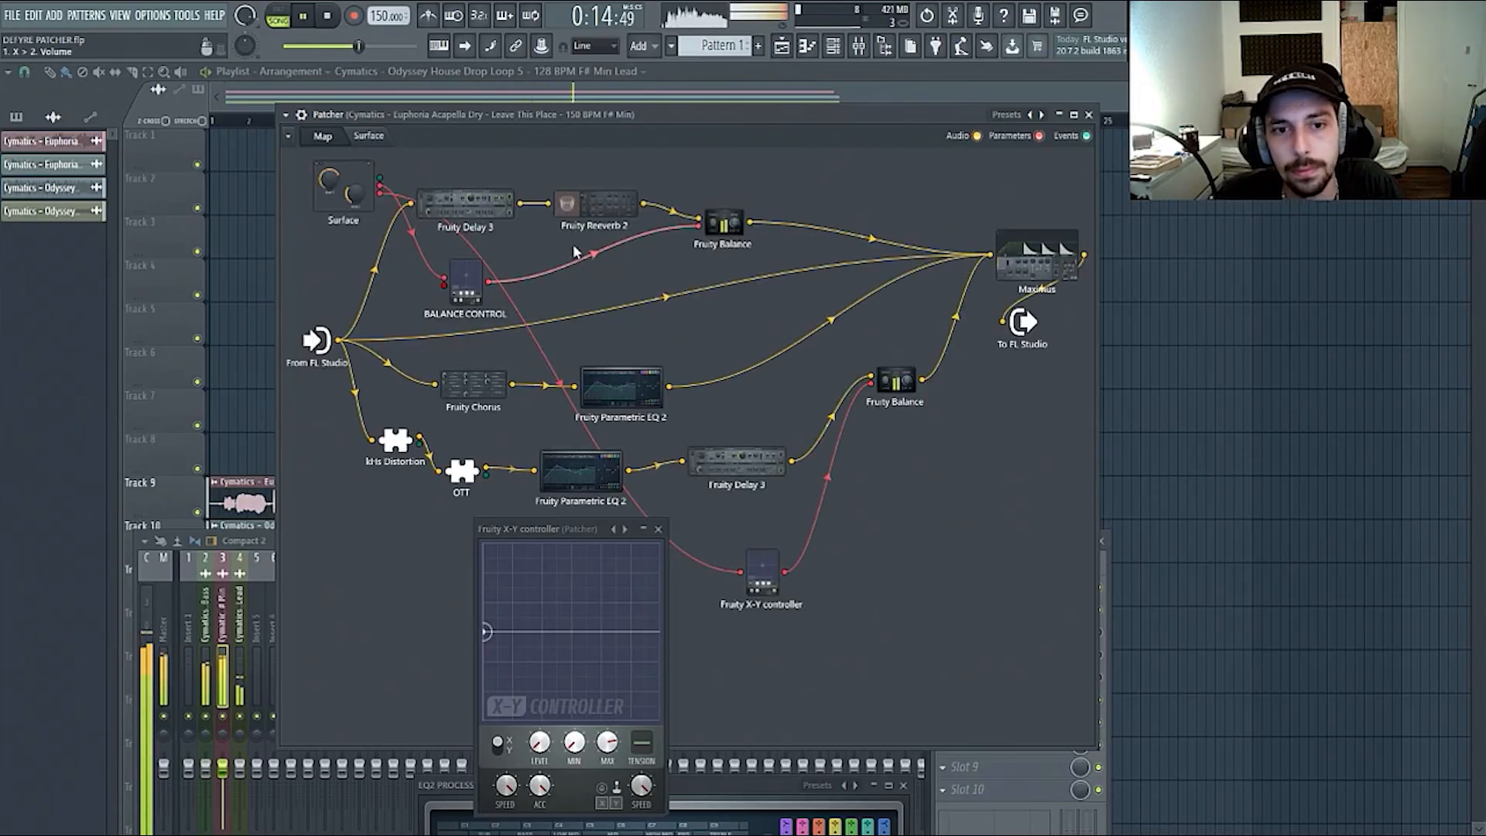
pyautogui.press('space')
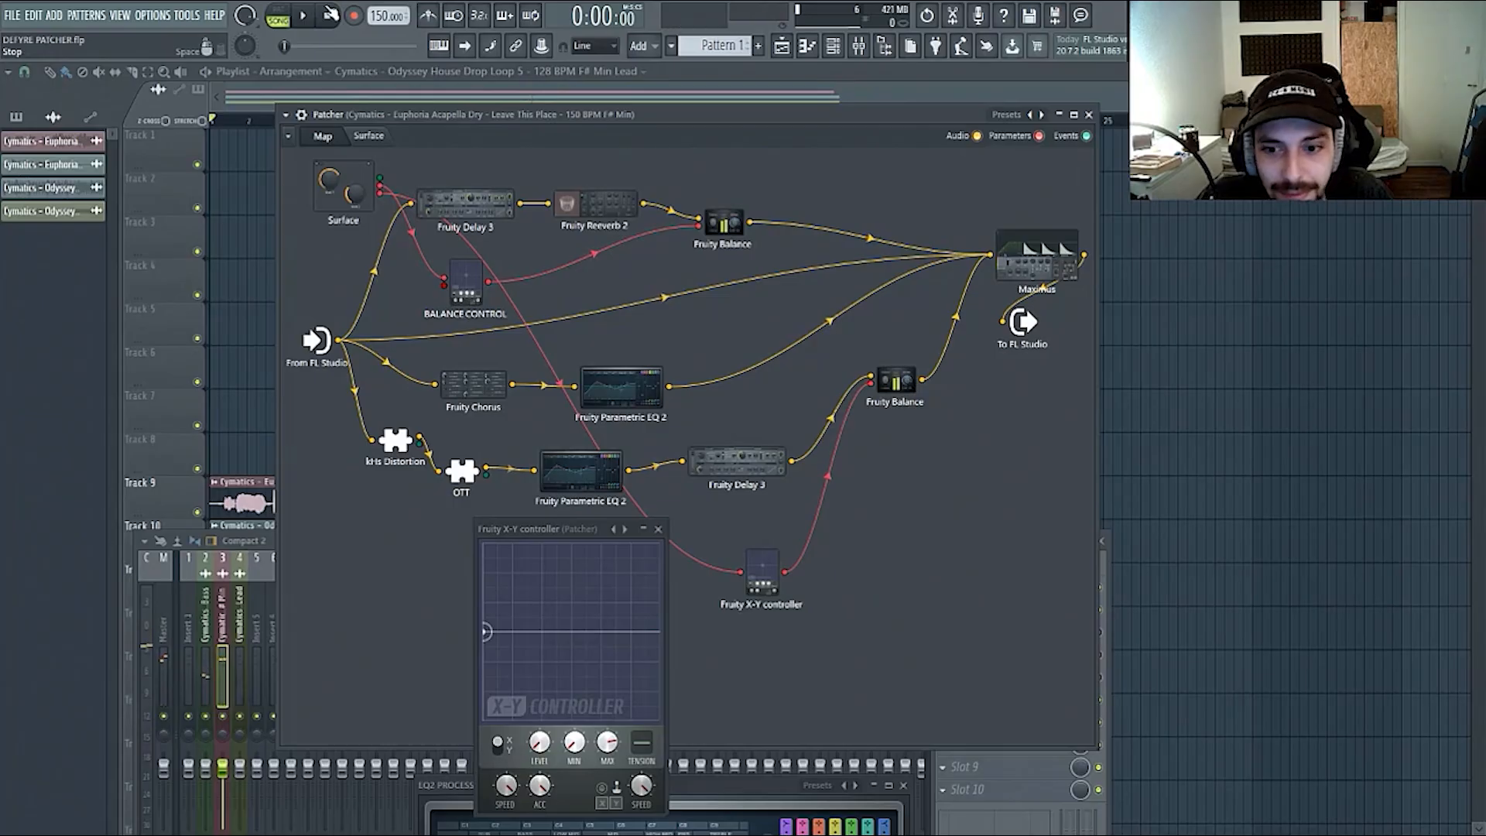
# - Move the X-Y controller and mixer windows out of the way and compare the control surface with the patch map
pyautogui.moveTo(576, 529); pyautogui.dragTo(558, 609)
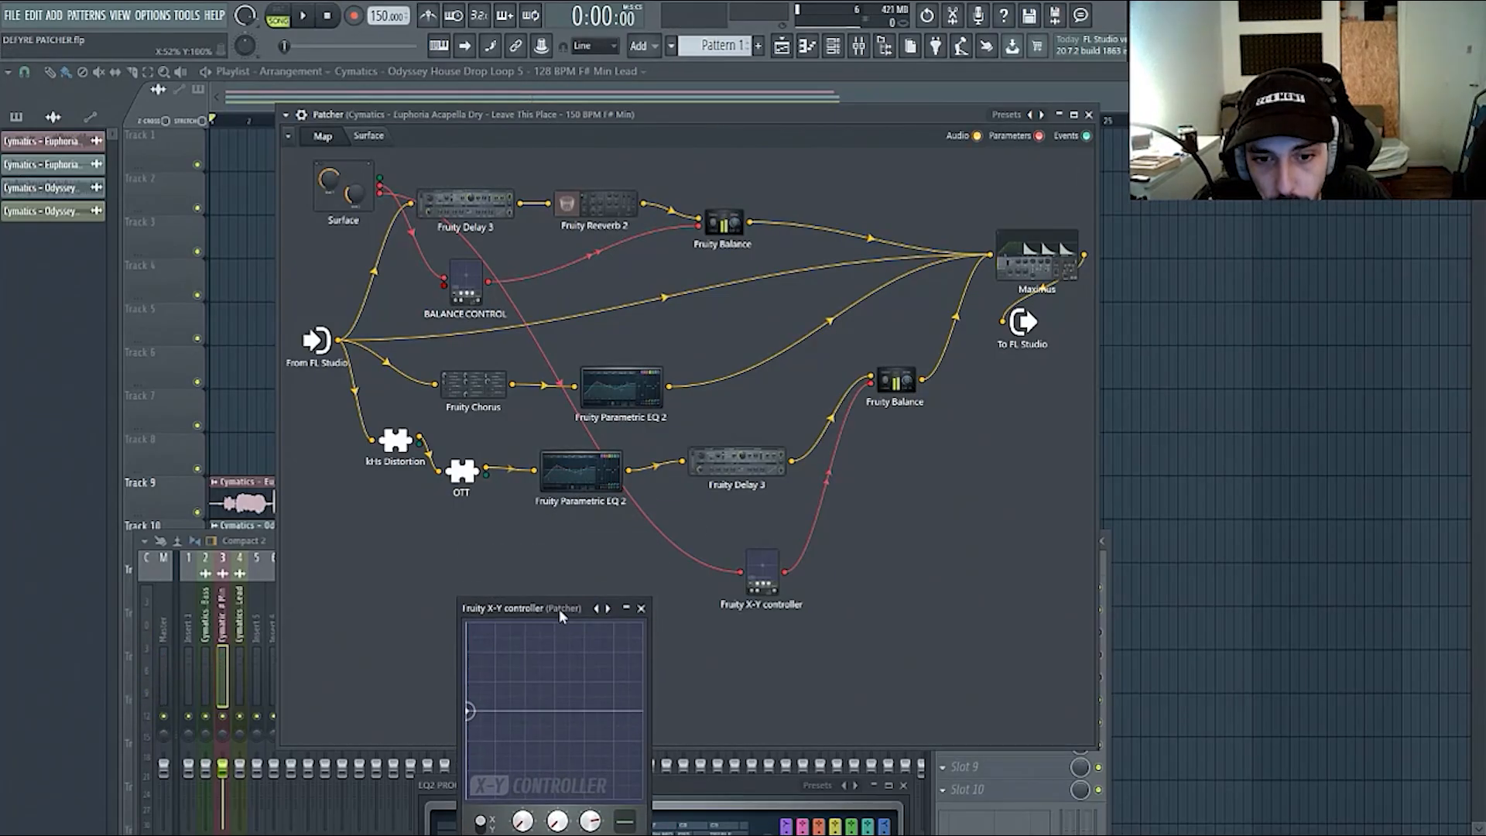
pyautogui.click(994, 815)
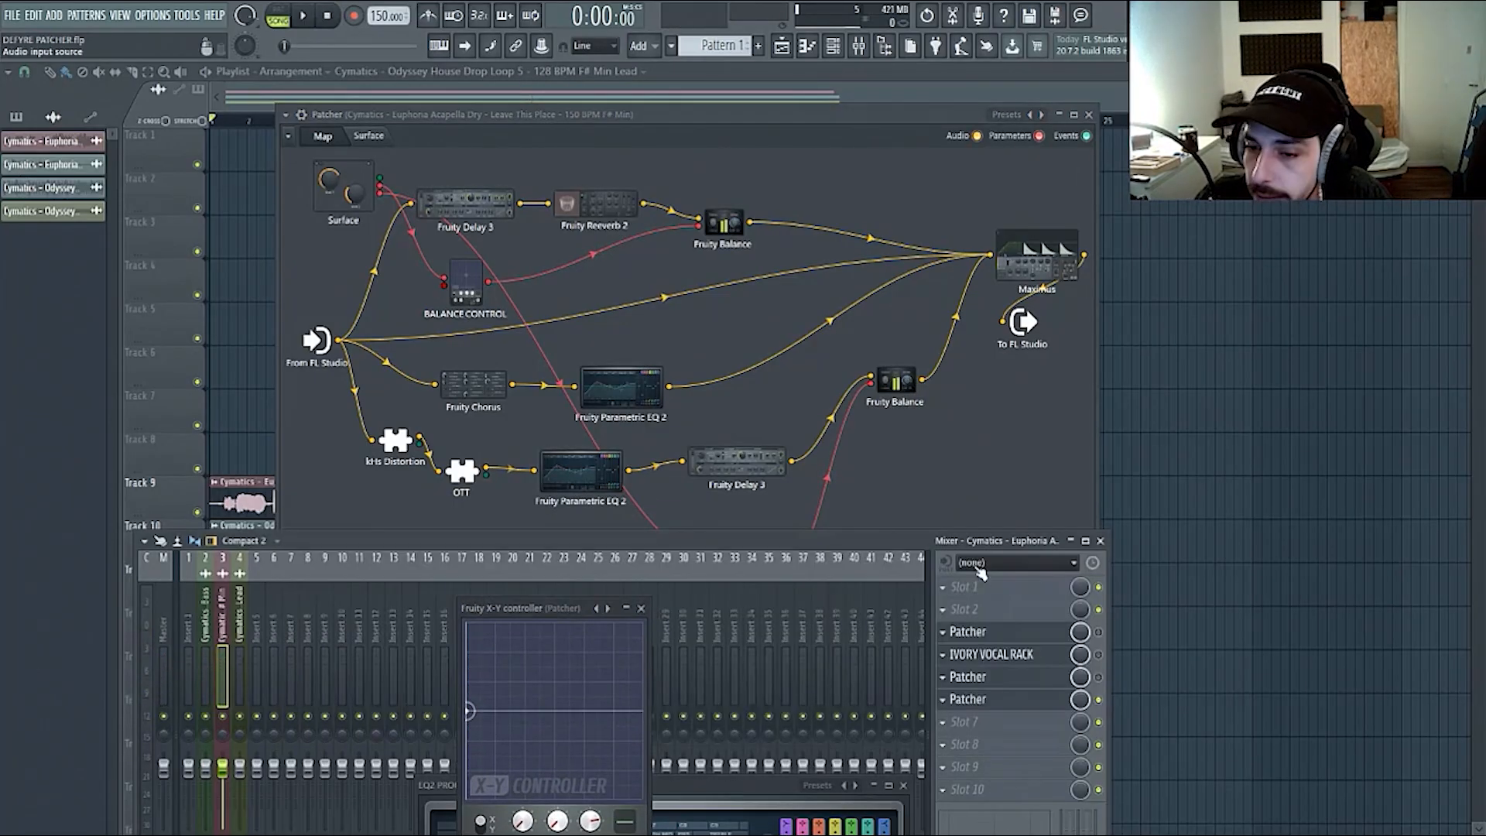
pyautogui.moveTo(989, 542); pyautogui.dragTo(1053, 273)
pyautogui.moveTo(795, 273); pyautogui.dragTo(691, 508)
pyautogui.click(361, 138)
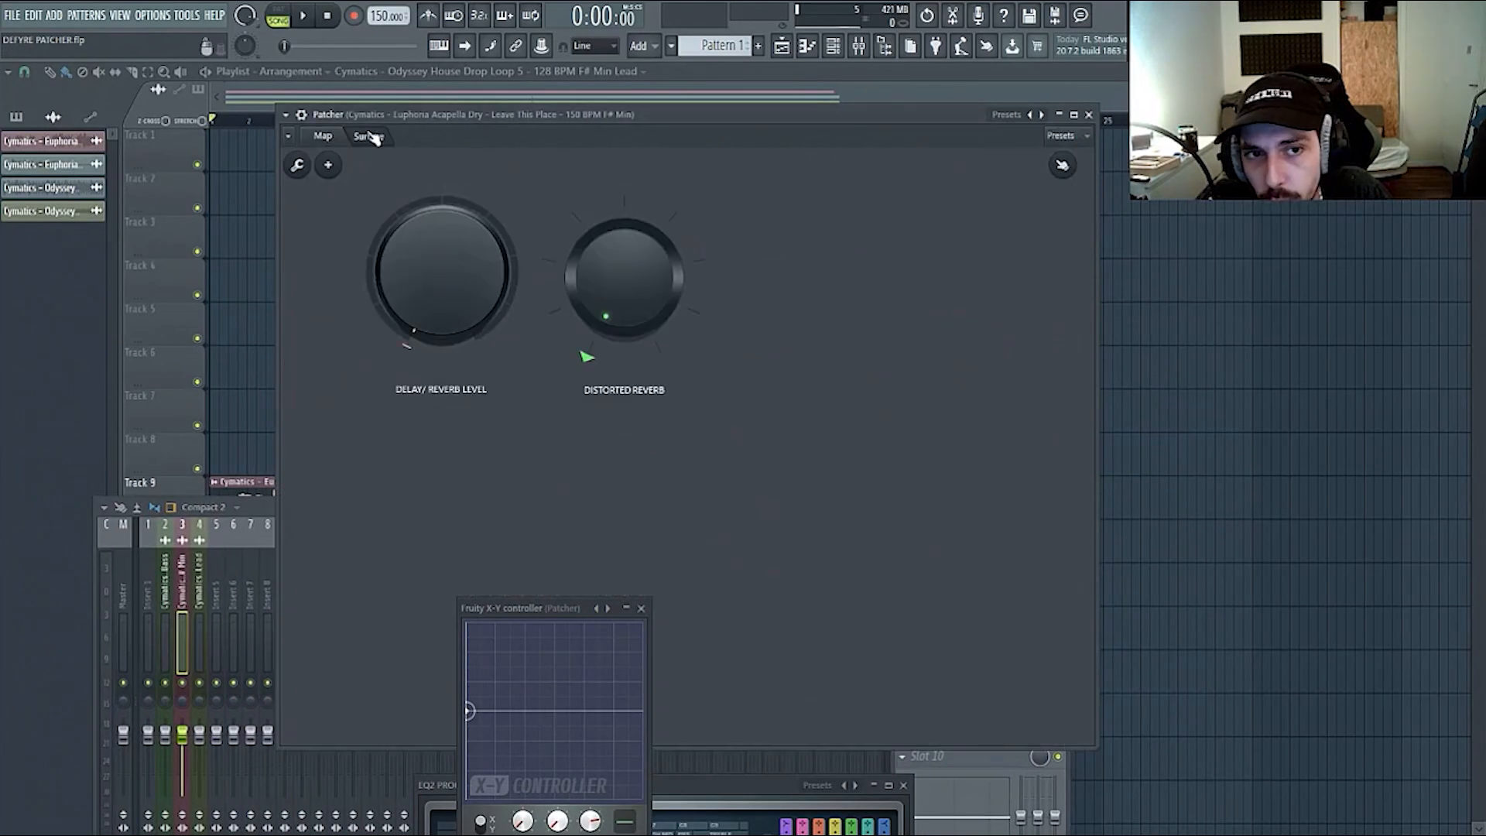
pyautogui.click(323, 136)
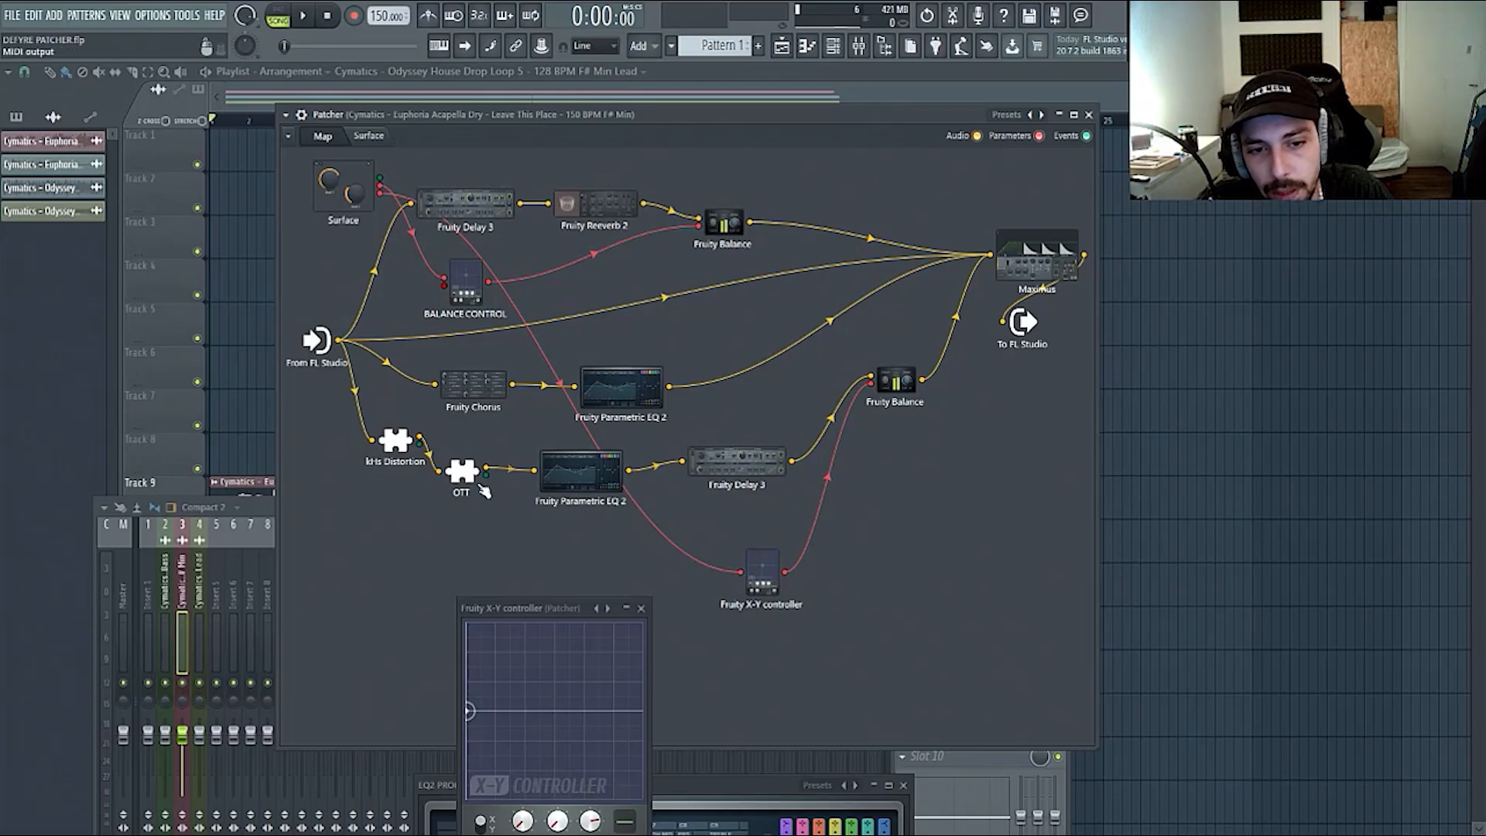
# - Shift the distortion, OTT, parametric EQ, delay and Fruity Balance modules of the distortion chain lower to tidy the map
pyautogui.moveTo(399, 445); pyautogui.dragTo(469, 484)
pyautogui.moveTo(579, 473); pyautogui.dragTo(580, 503)
pyautogui.moveTo(737, 474); pyautogui.dragTo(755, 494)
pyautogui.moveTo(890, 384); pyautogui.dragTo(900, 401)
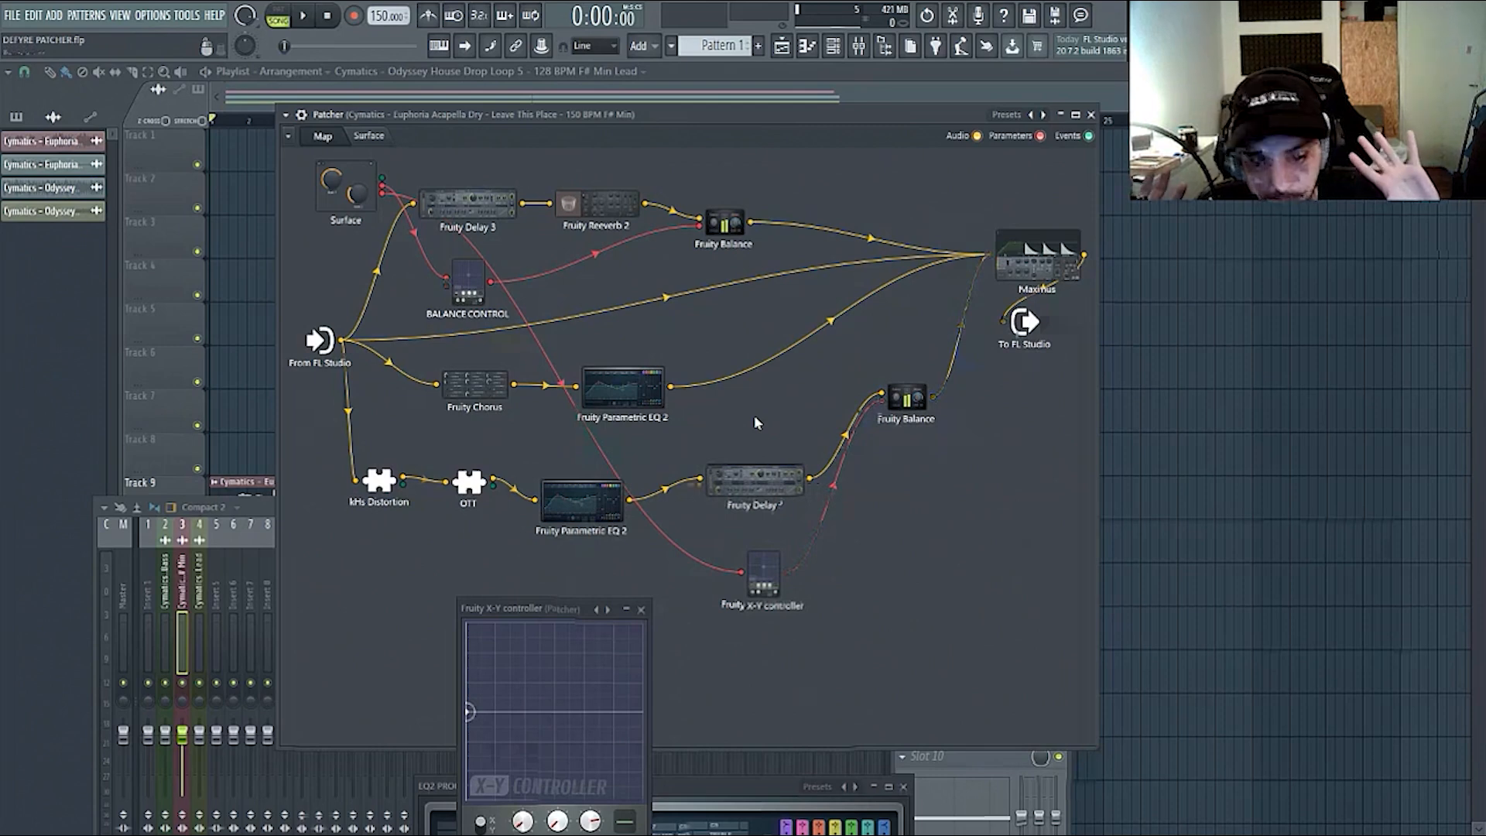
# - Close the current Patcher, open IVORY VOCAL RACK and reposition its Fruity Fast Dist and the parametric EQ before it
pyautogui.press('Escape')
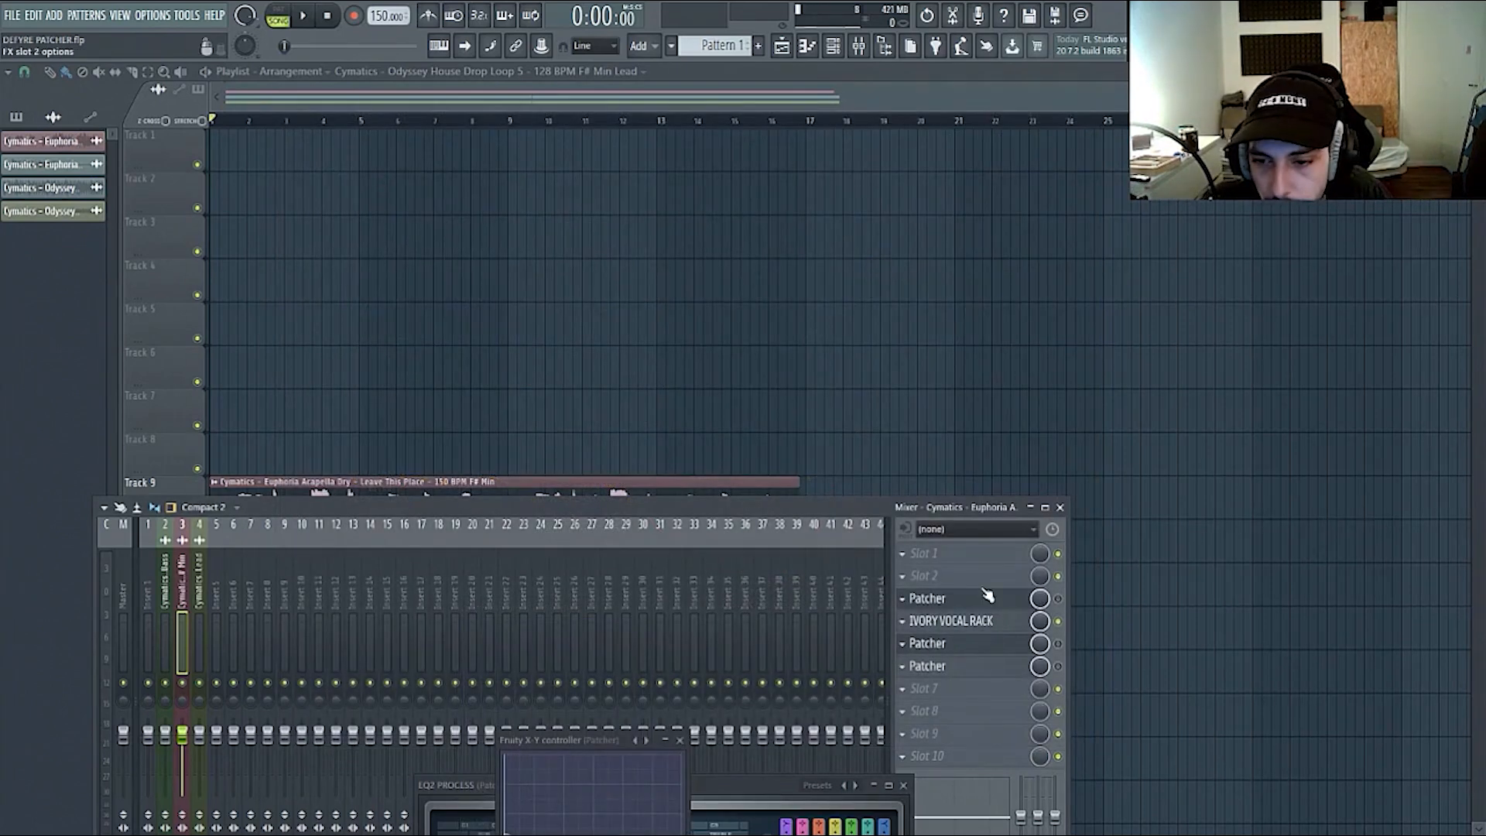
pyautogui.click(973, 623)
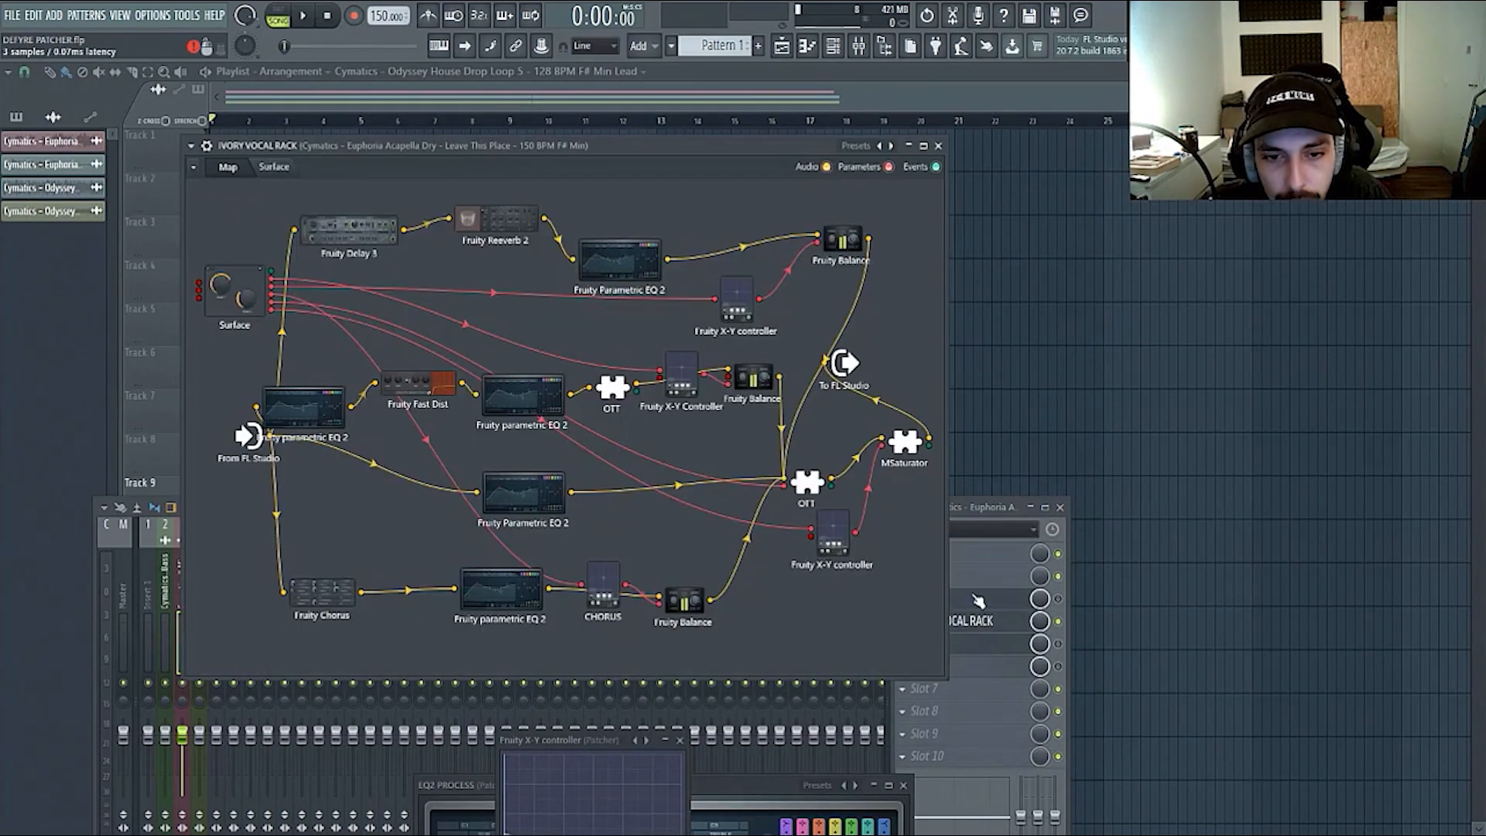
pyautogui.click(410, 416)
pyautogui.moveTo(308, 418); pyautogui.dragTo(306, 402)
# - Bring the mixer in front of the rack and replace one of the muted Patchers on the vocal track with (none)
pyautogui.moveTo(981, 509); pyautogui.dragTo(1038, 501)
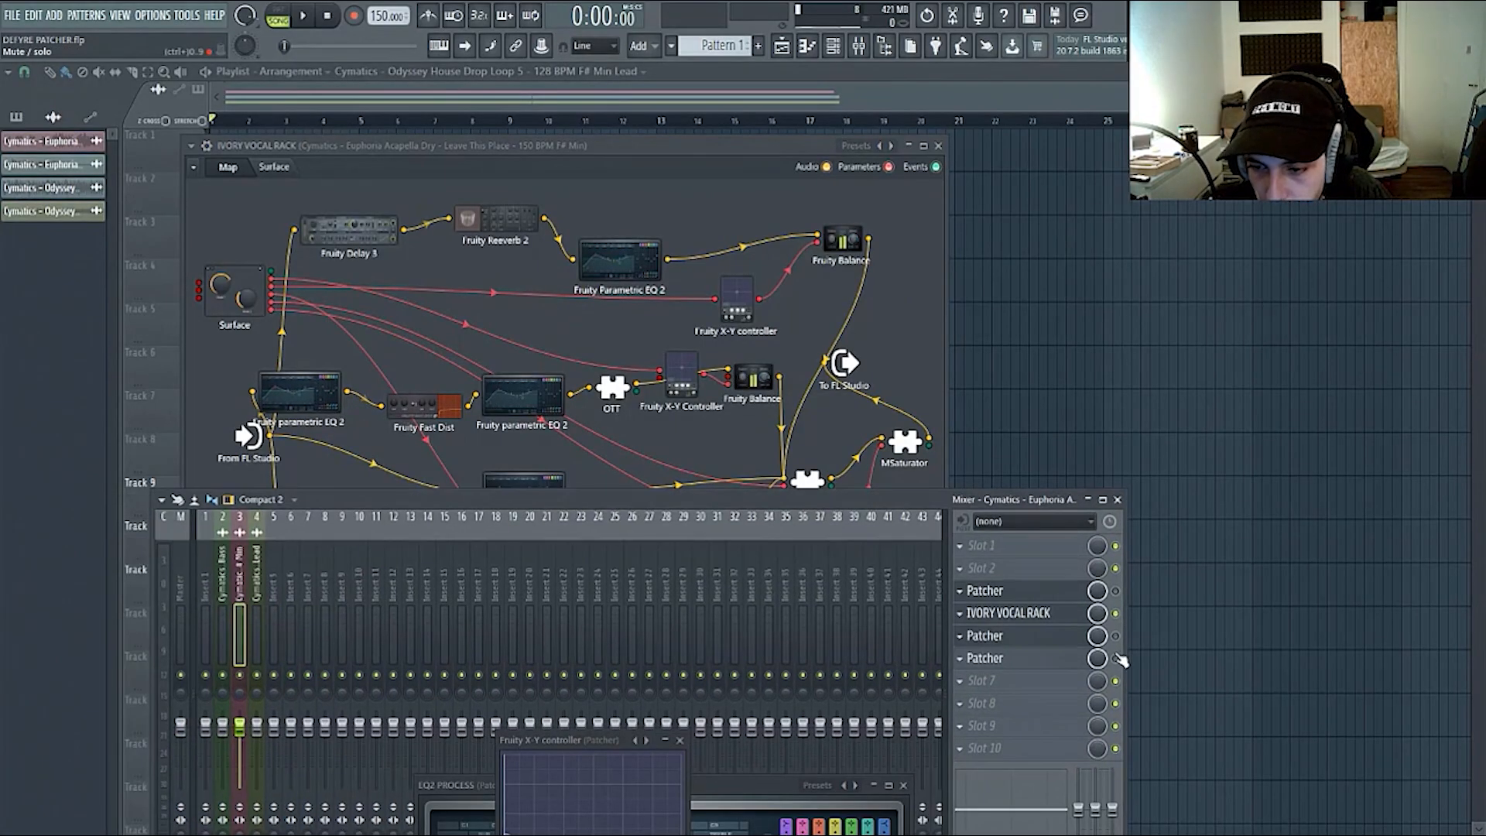
pyautogui.click(960, 638)
pyautogui.click(1015, 486)
pyautogui.press('Return')
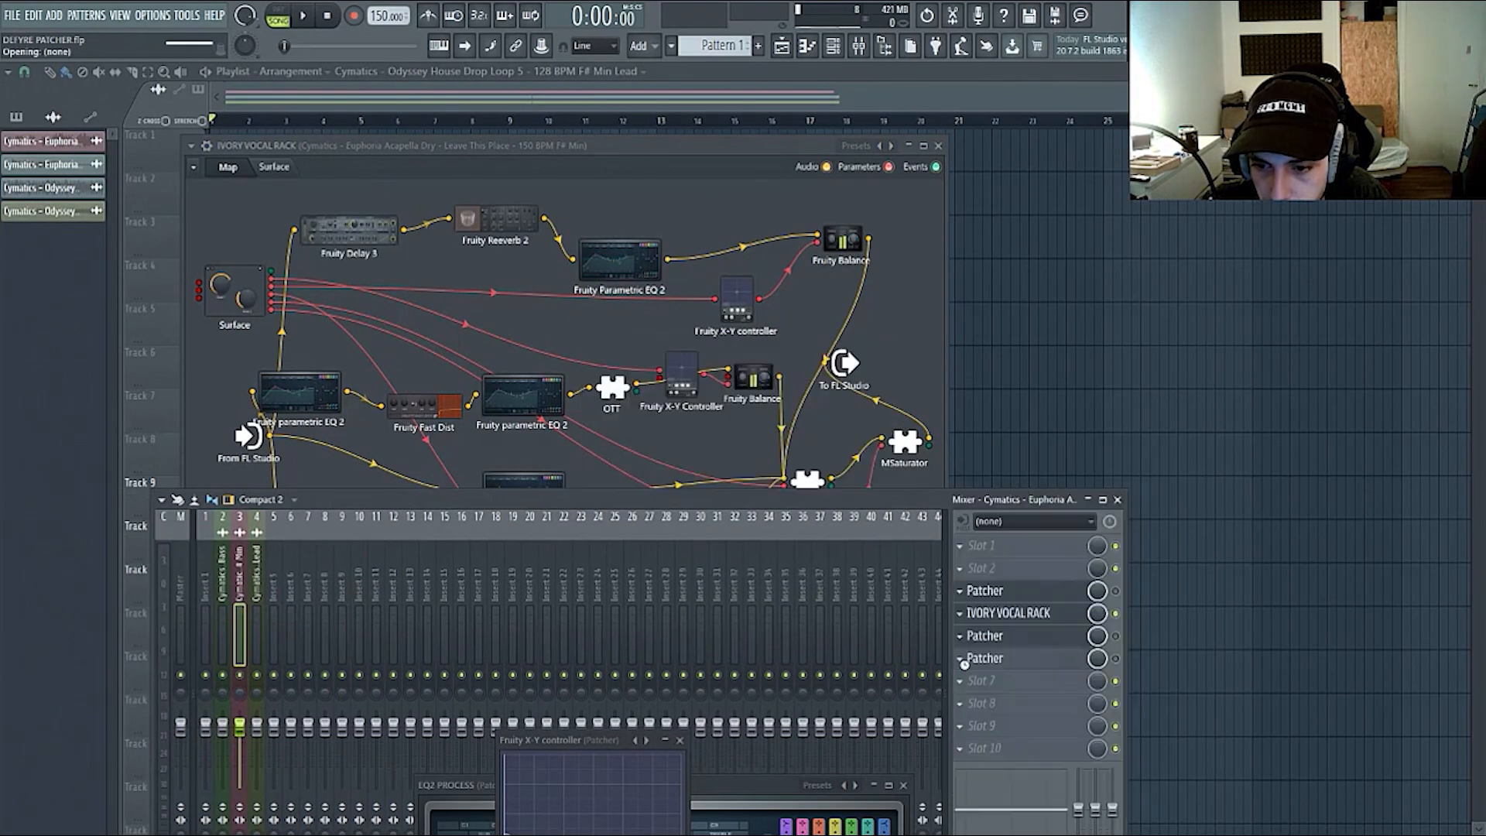
# - Replace the two remaining Patchers on the vocal track with (none), keeping only IVORY VOCAL RACK
pyautogui.click(960, 659)
pyautogui.click(983, 482)
pyautogui.press('Return')
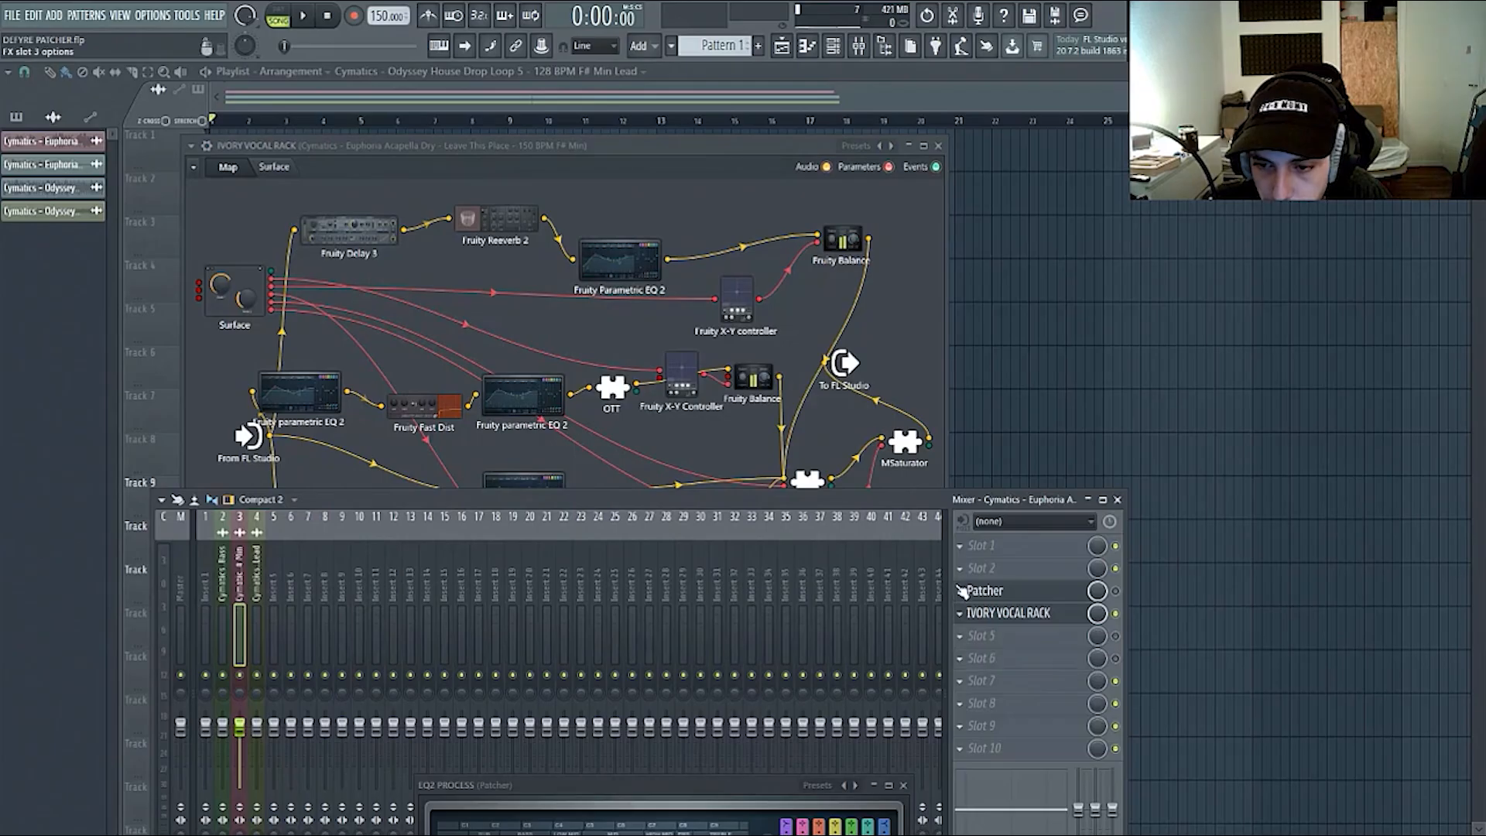
pyautogui.click(961, 591)
pyautogui.click(1011, 484)
pyautogui.press('Return')
# - Move the IVORY VOCAL RACK window and the mixer apart, and enlarge the rack window to show the whole map
pyautogui.moveTo(760, 145); pyautogui.dragTo(811, 101)
pyautogui.moveTo(1034, 502); pyautogui.dragTo(994, 708)
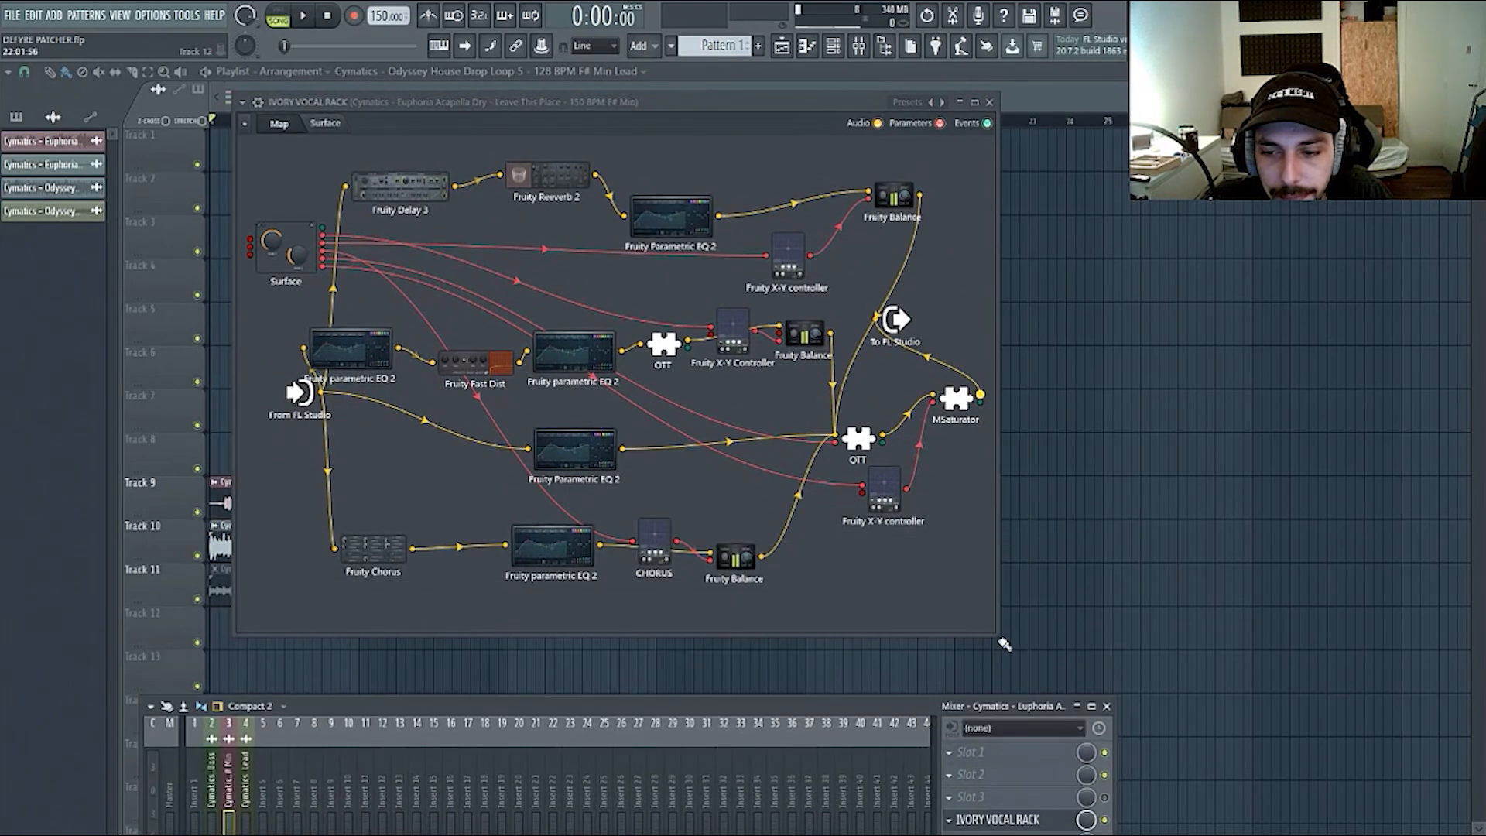
pyautogui.moveTo(995, 636); pyautogui.dragTo(1117, 684)
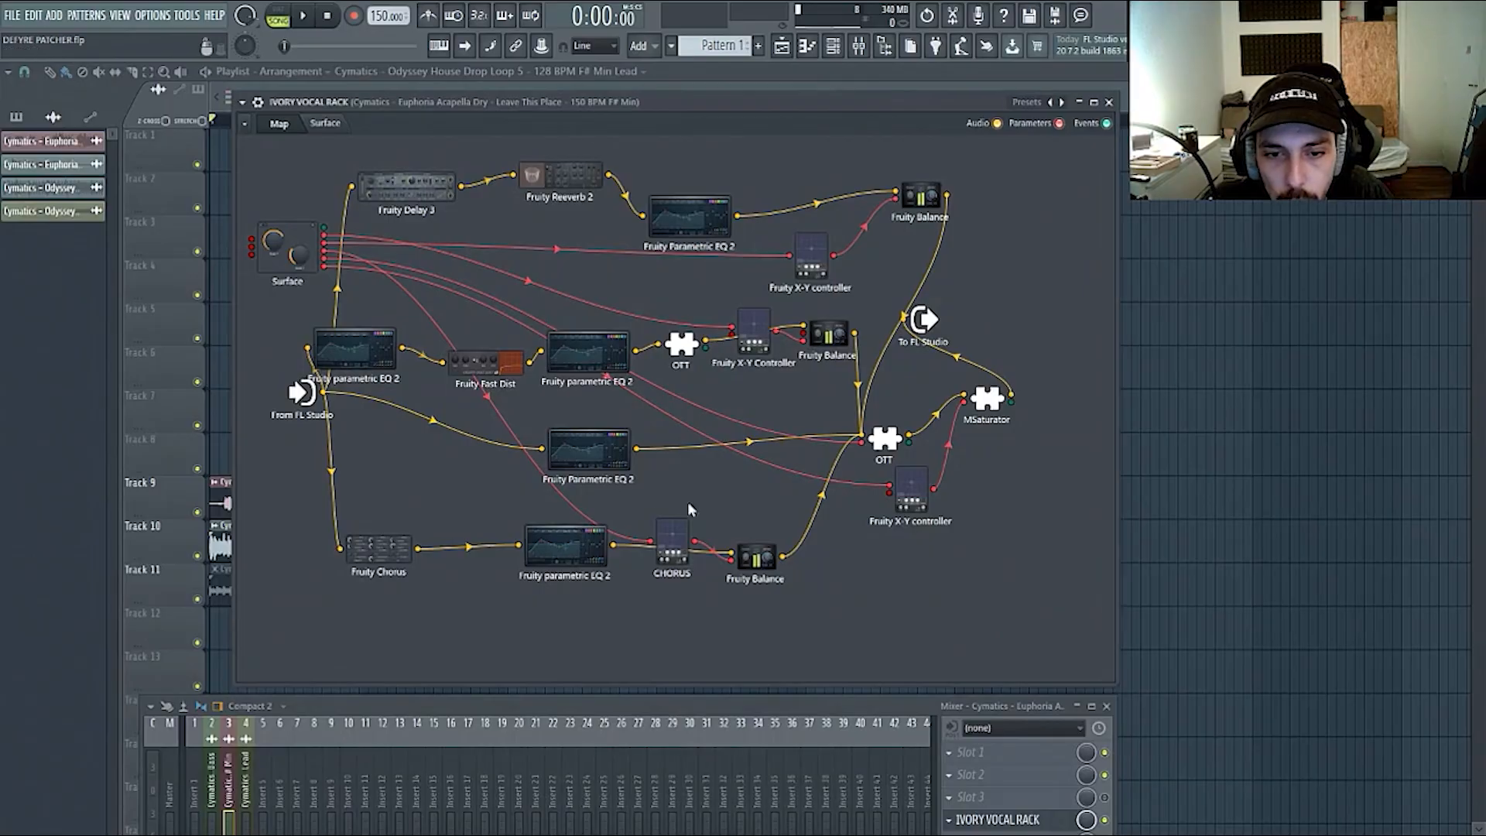
# - Reposition the Fruity Parametric EQ 2 of the direct chain and shift the CHORUS controller slightly lower
pyautogui.moveTo(548, 449); pyautogui.dragTo(607, 443)
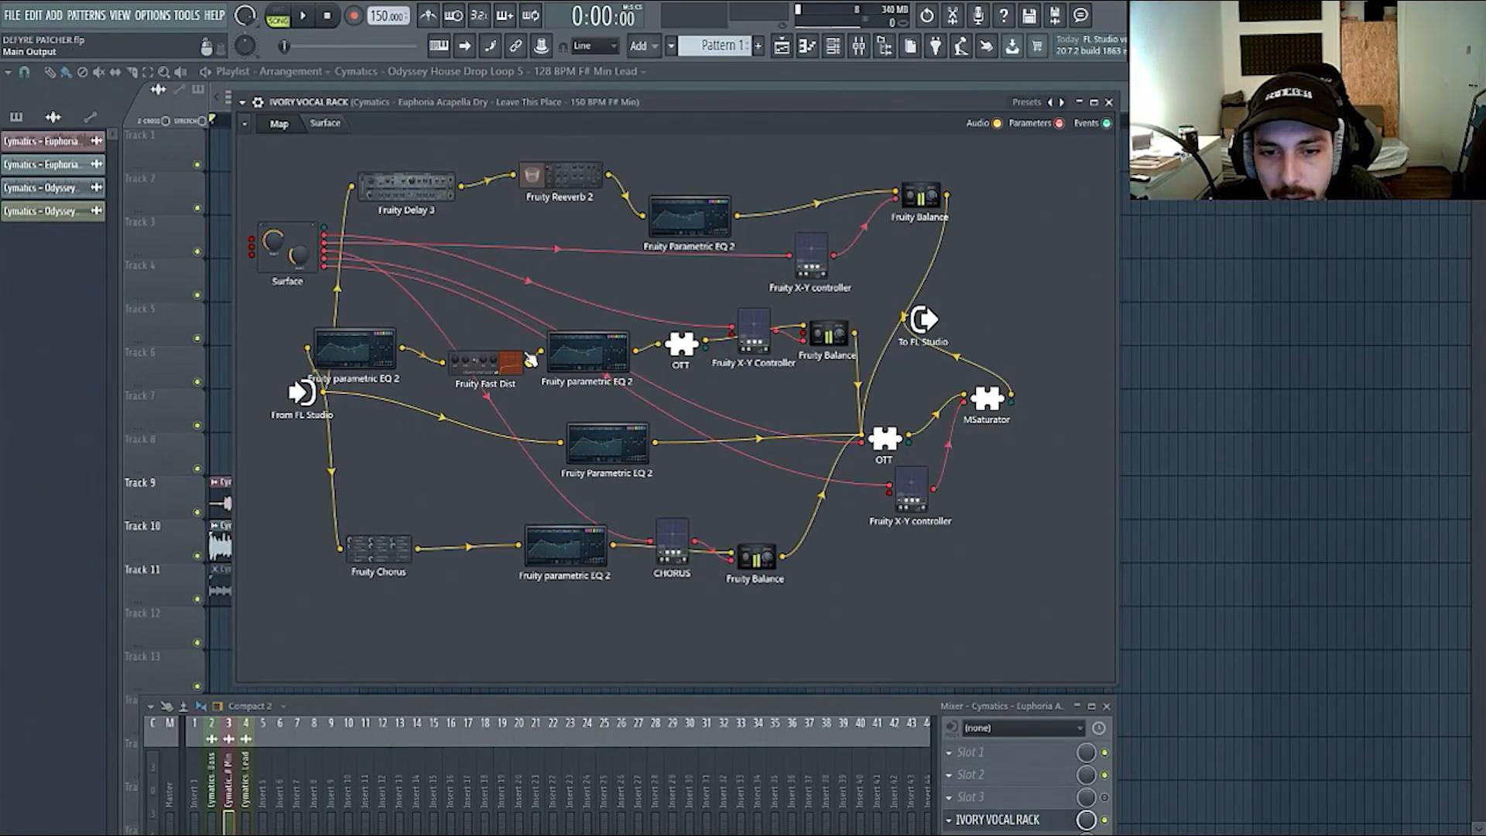
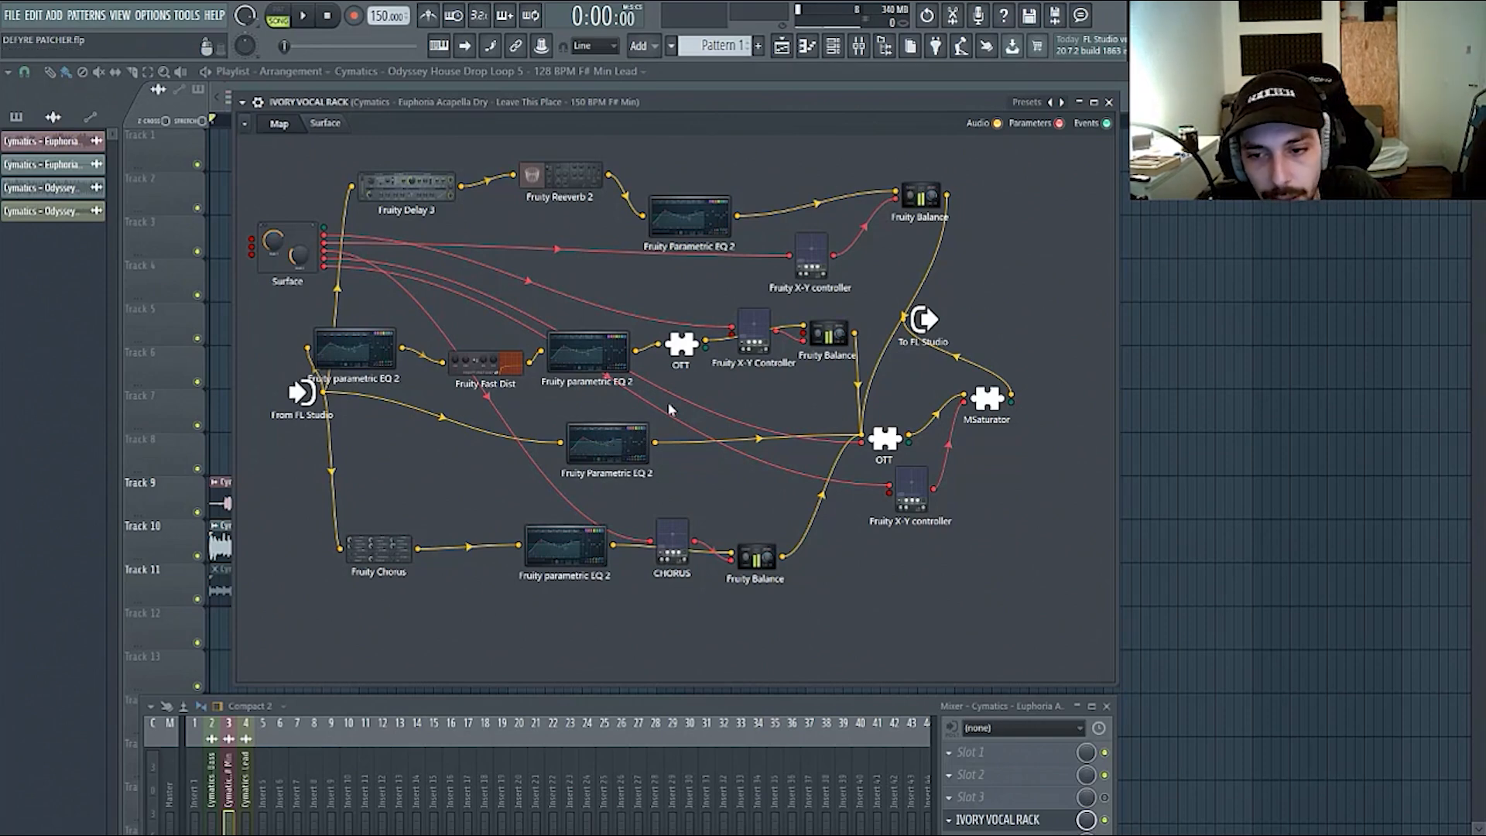
pyautogui.moveTo(626, 463); pyautogui.dragTo(581, 461)
pyautogui.moveTo(680, 544); pyautogui.dragTo(680, 561)
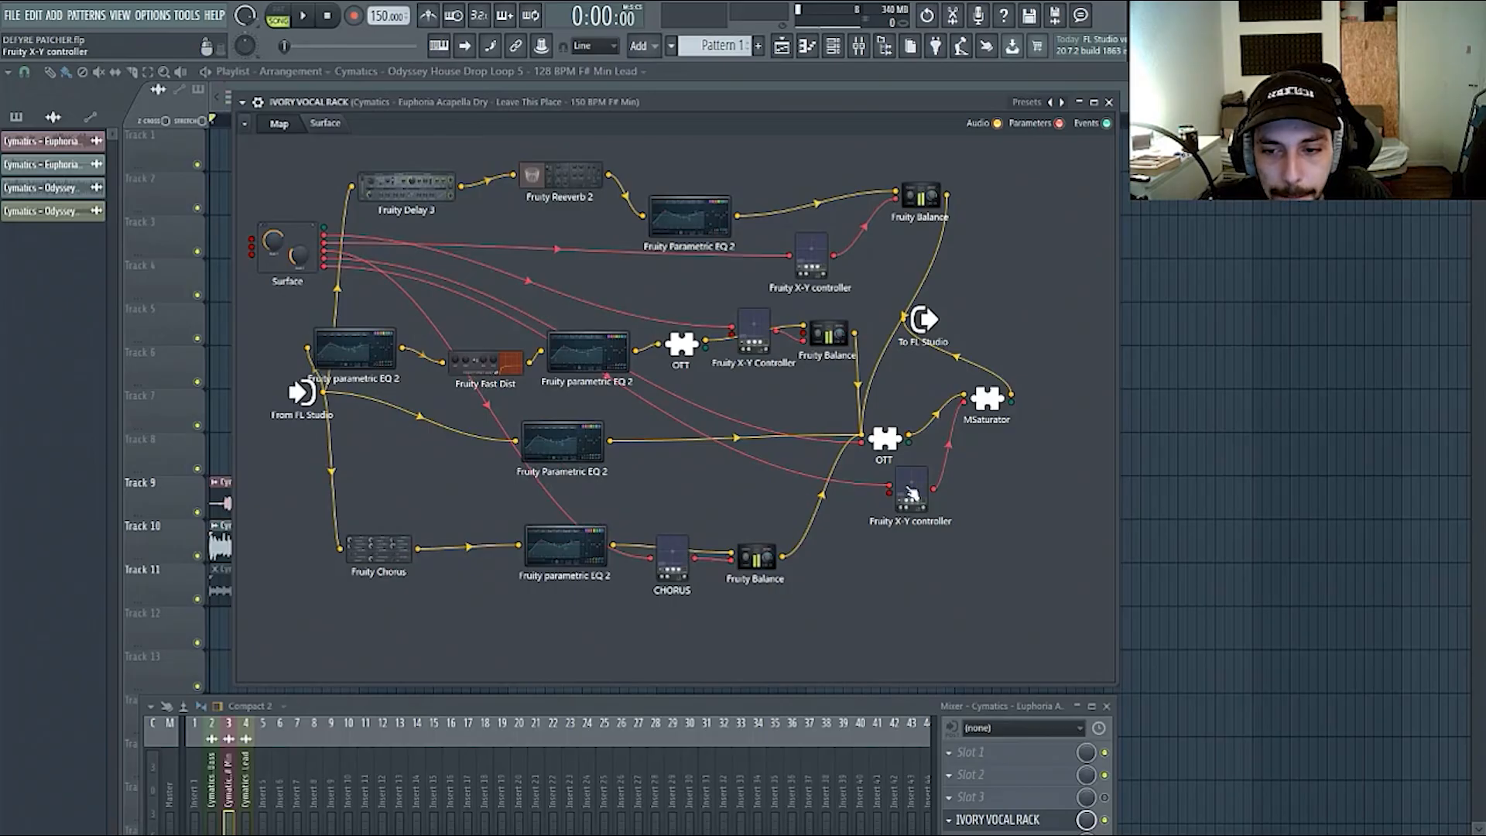
# - Place a copy of the MSaturator's Fruity X-Y controller above Fruity Chorus, open it and move its window off the map
pyautogui.rightClick(908, 489)
pyautogui.click(985, 512)
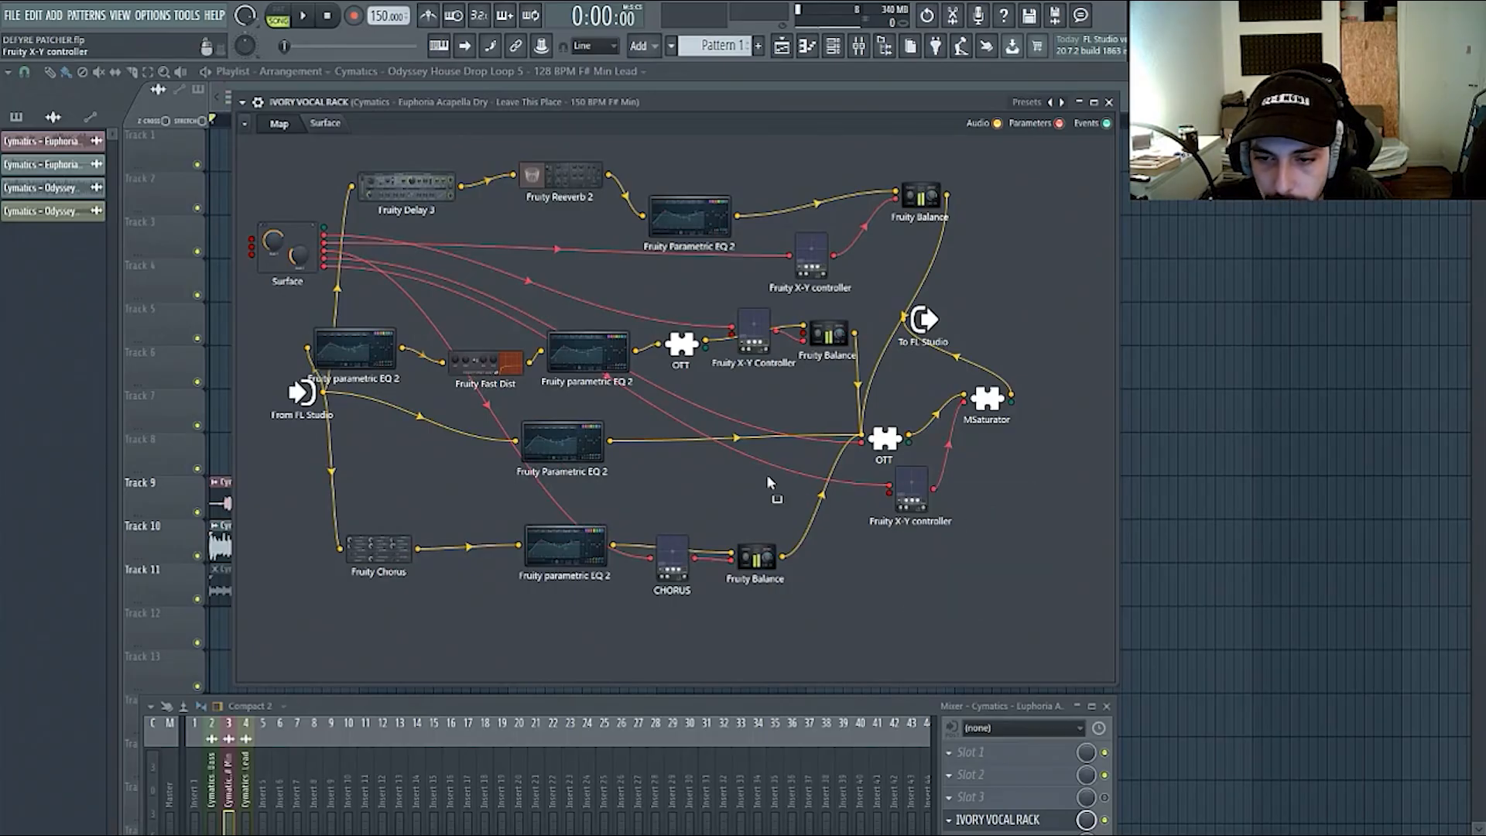
pyautogui.click(381, 480)
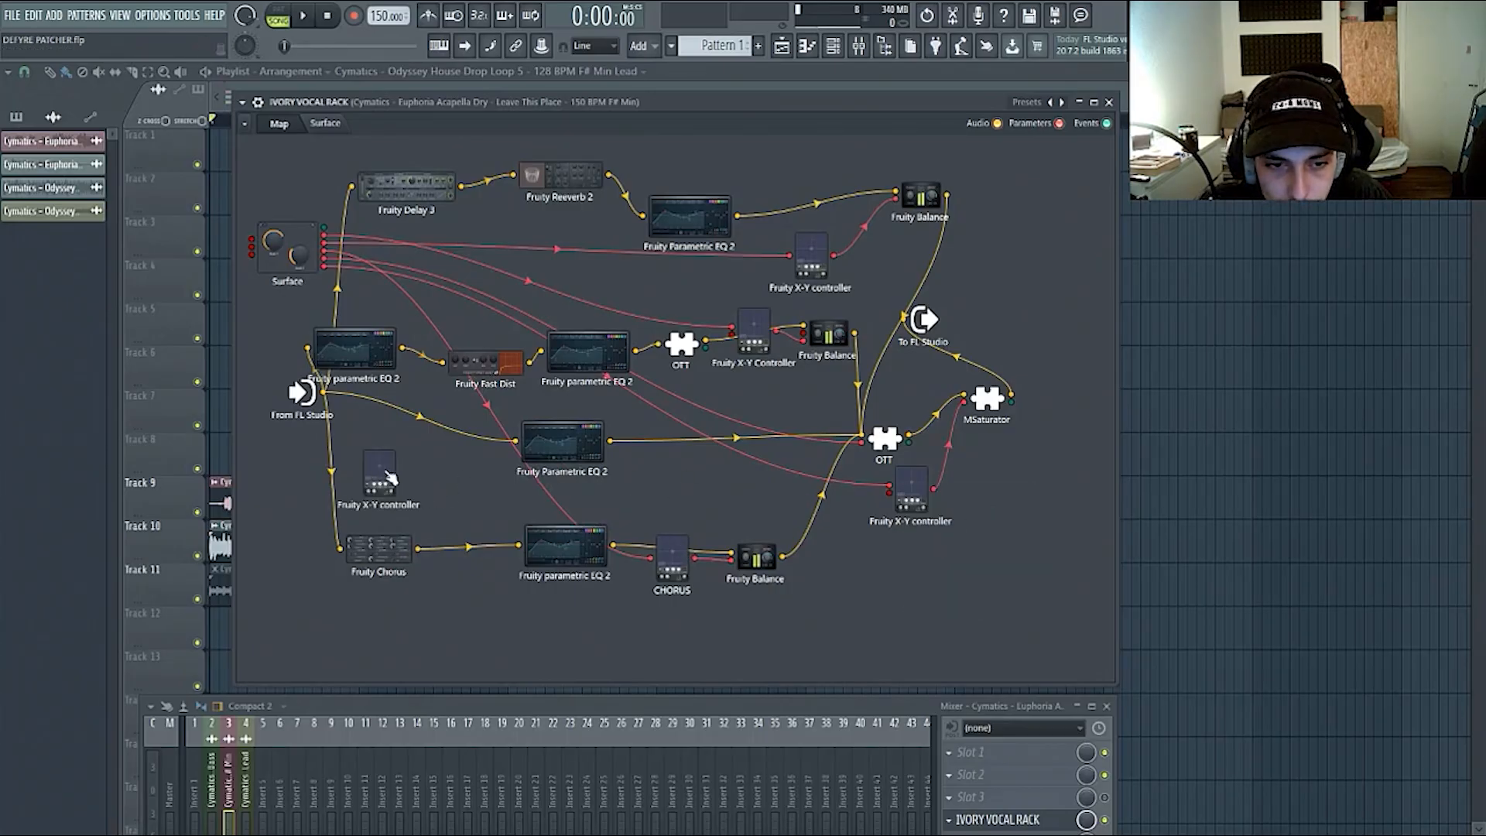
pyautogui.moveTo(380, 477); pyautogui.dragTo(422, 482)
pyautogui.doubleClick(422, 482)
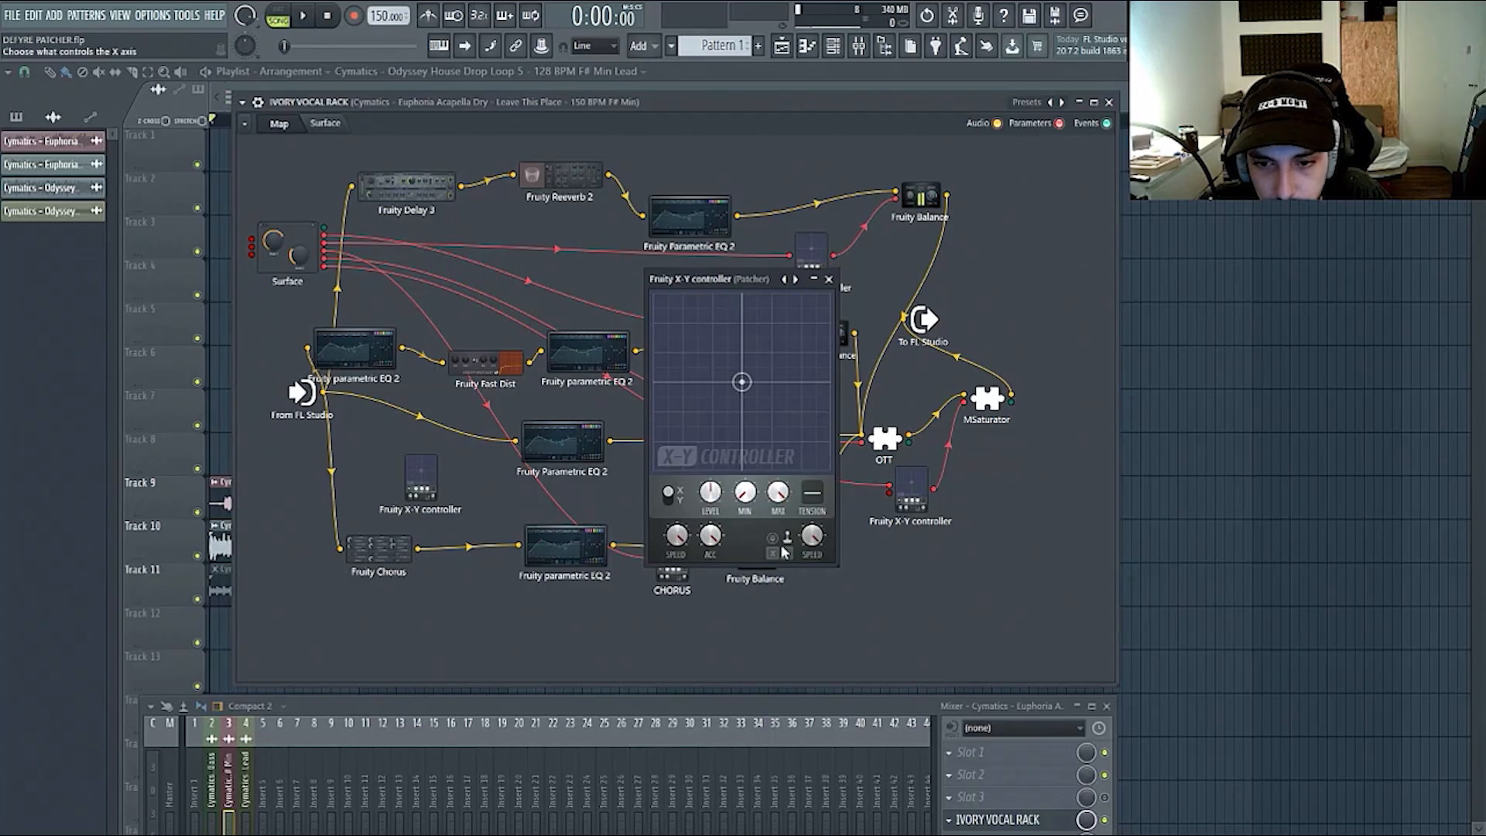
pyautogui.moveTo(746, 280); pyautogui.dragTo(889, 571)
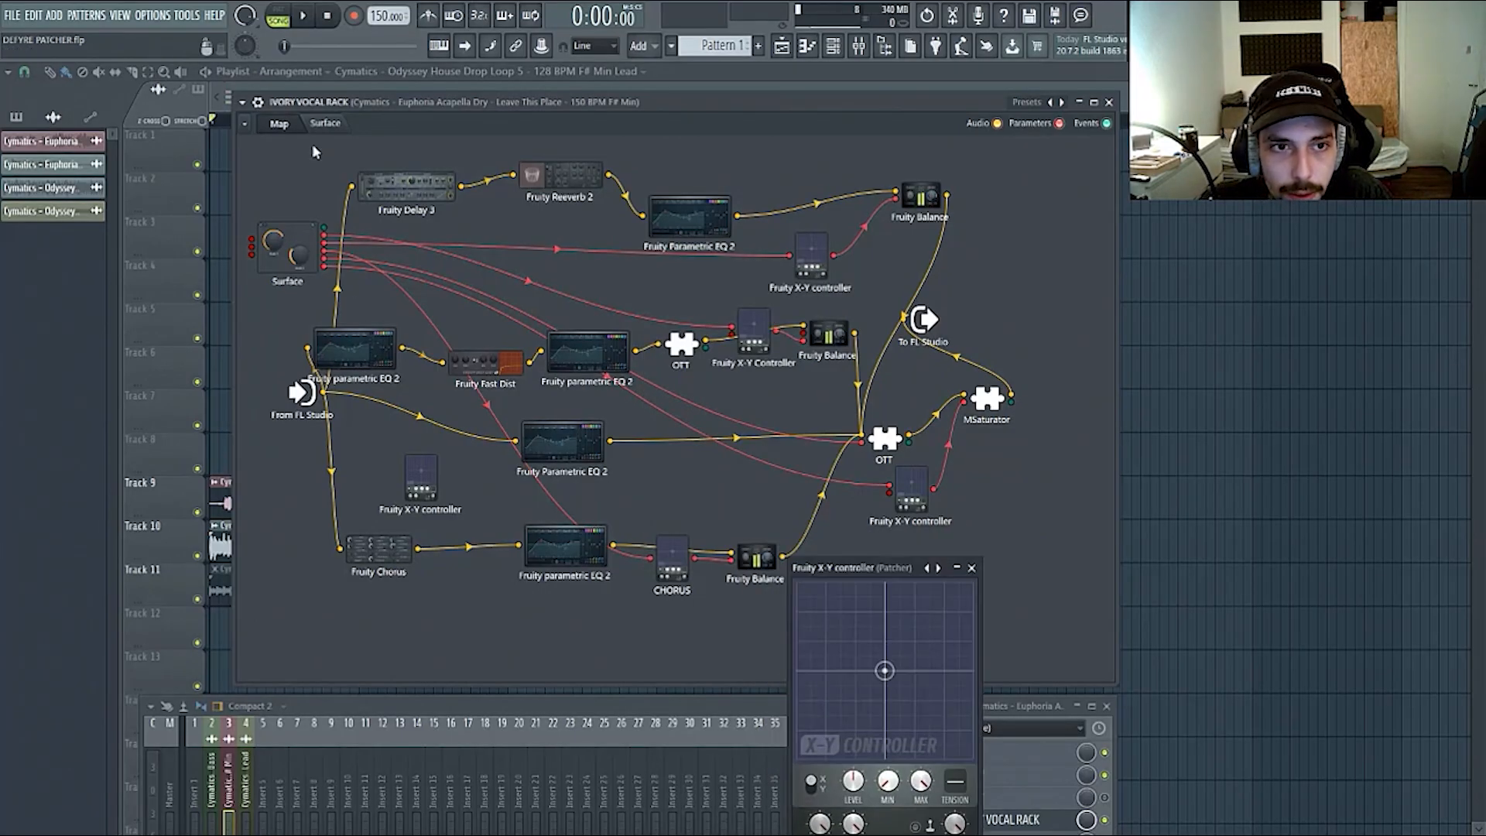
# - Add a Fine Black knob to the control surface and fit it between the COMP and Saturation knobs
pyautogui.click(332, 126)
pyautogui.click(286, 155)
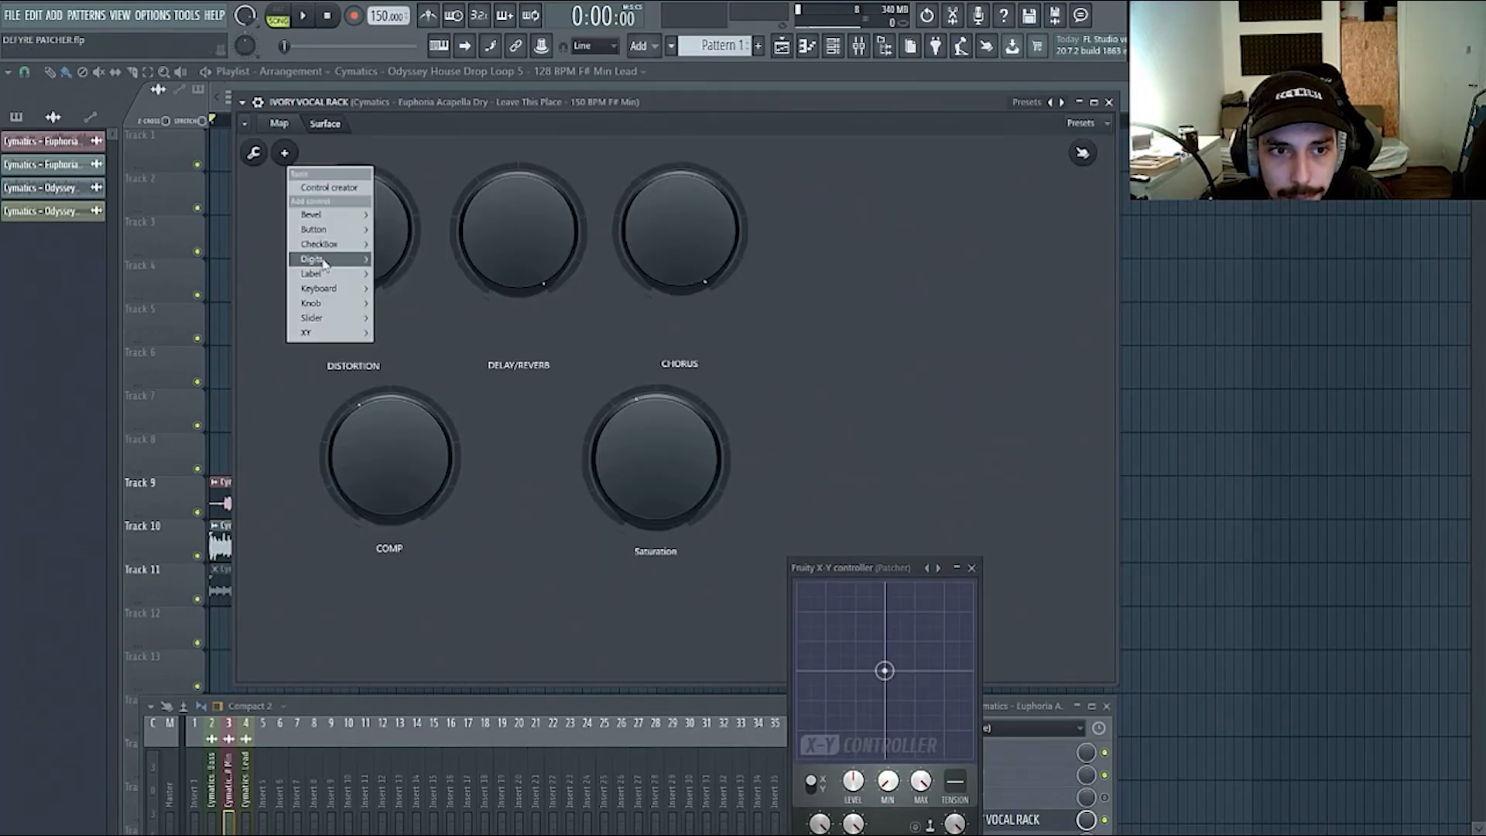
pyautogui.moveTo(340, 302)
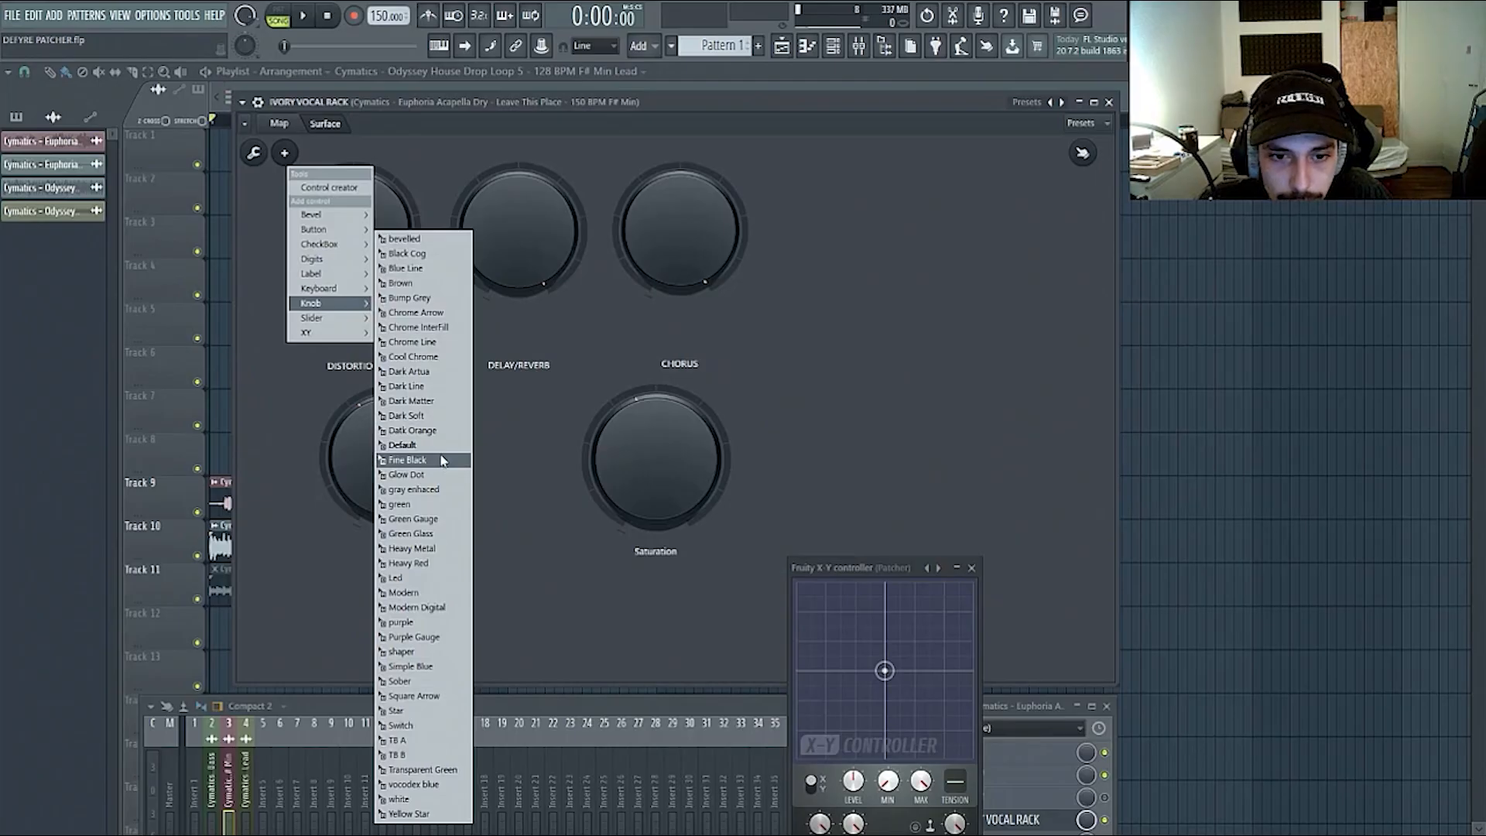
pyautogui.click(443, 461)
pyautogui.moveTo(674, 408); pyautogui.dragTo(568, 539)
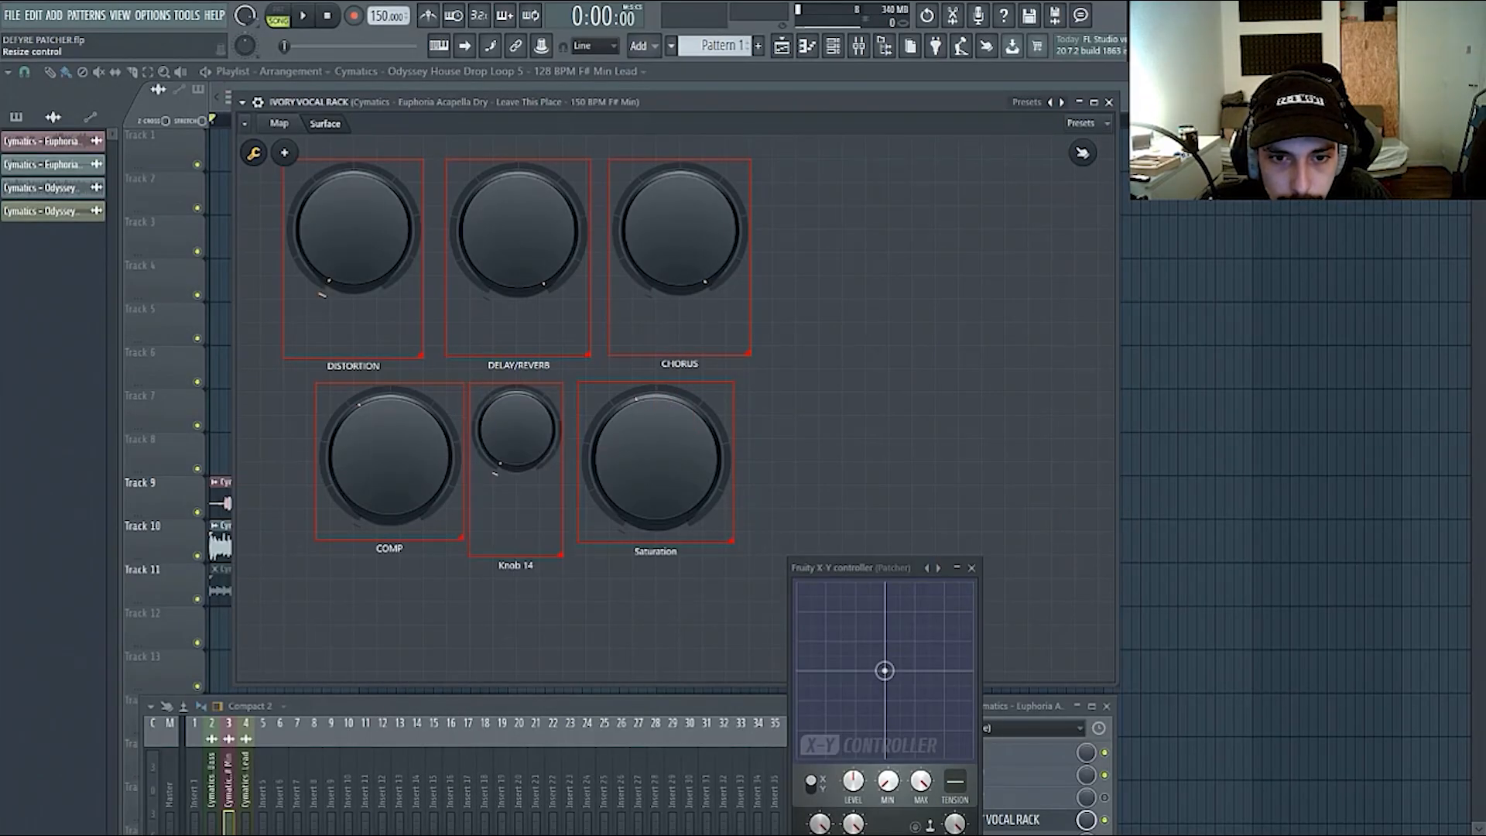
# - Rename the new knob as EQ 200hz and leave the surface's edit mode
pyautogui.rightClick(547, 442)
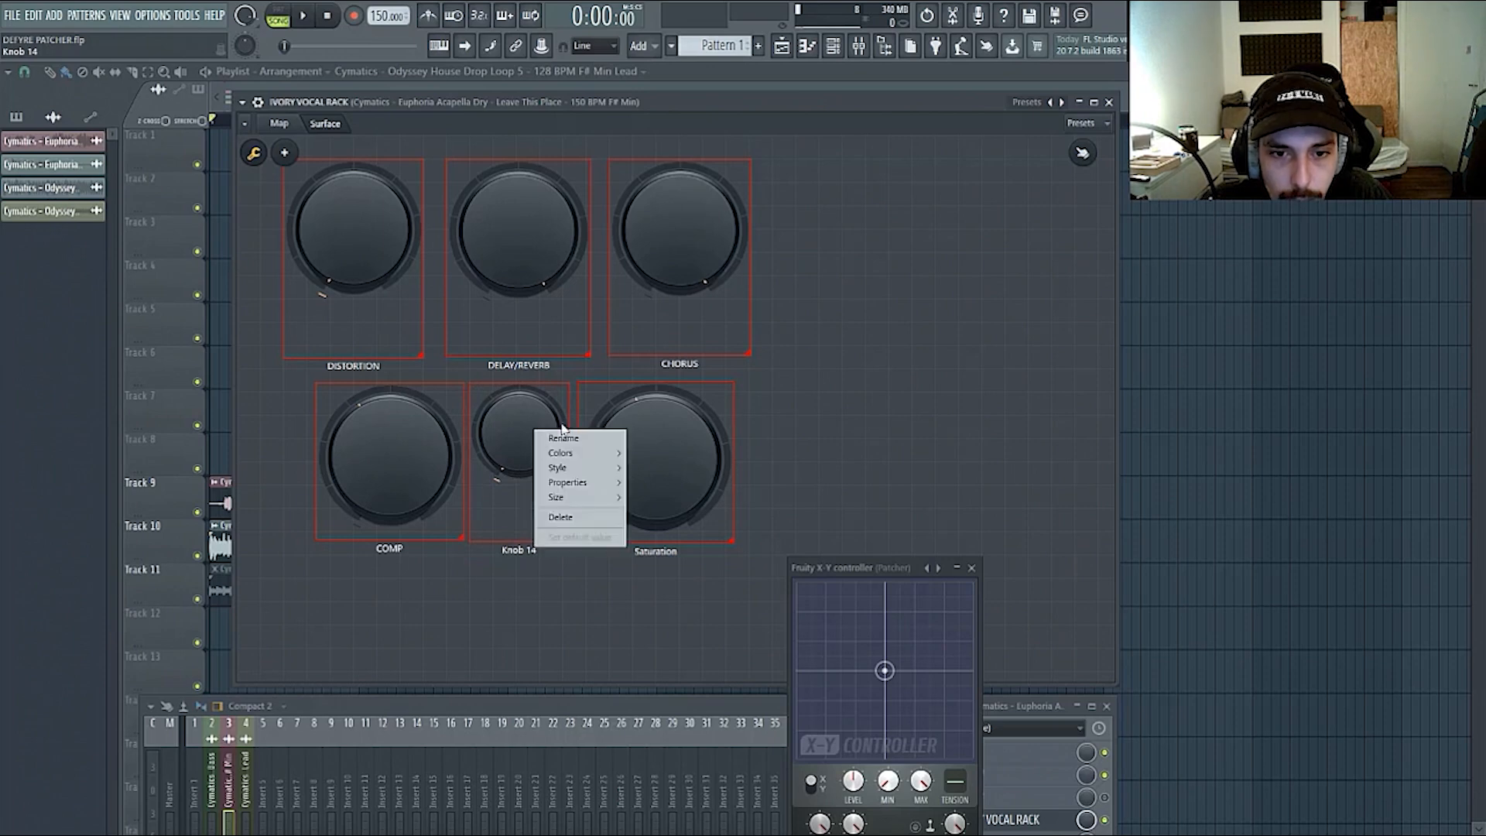
pyautogui.click(570, 442)
pyautogui.write('E')
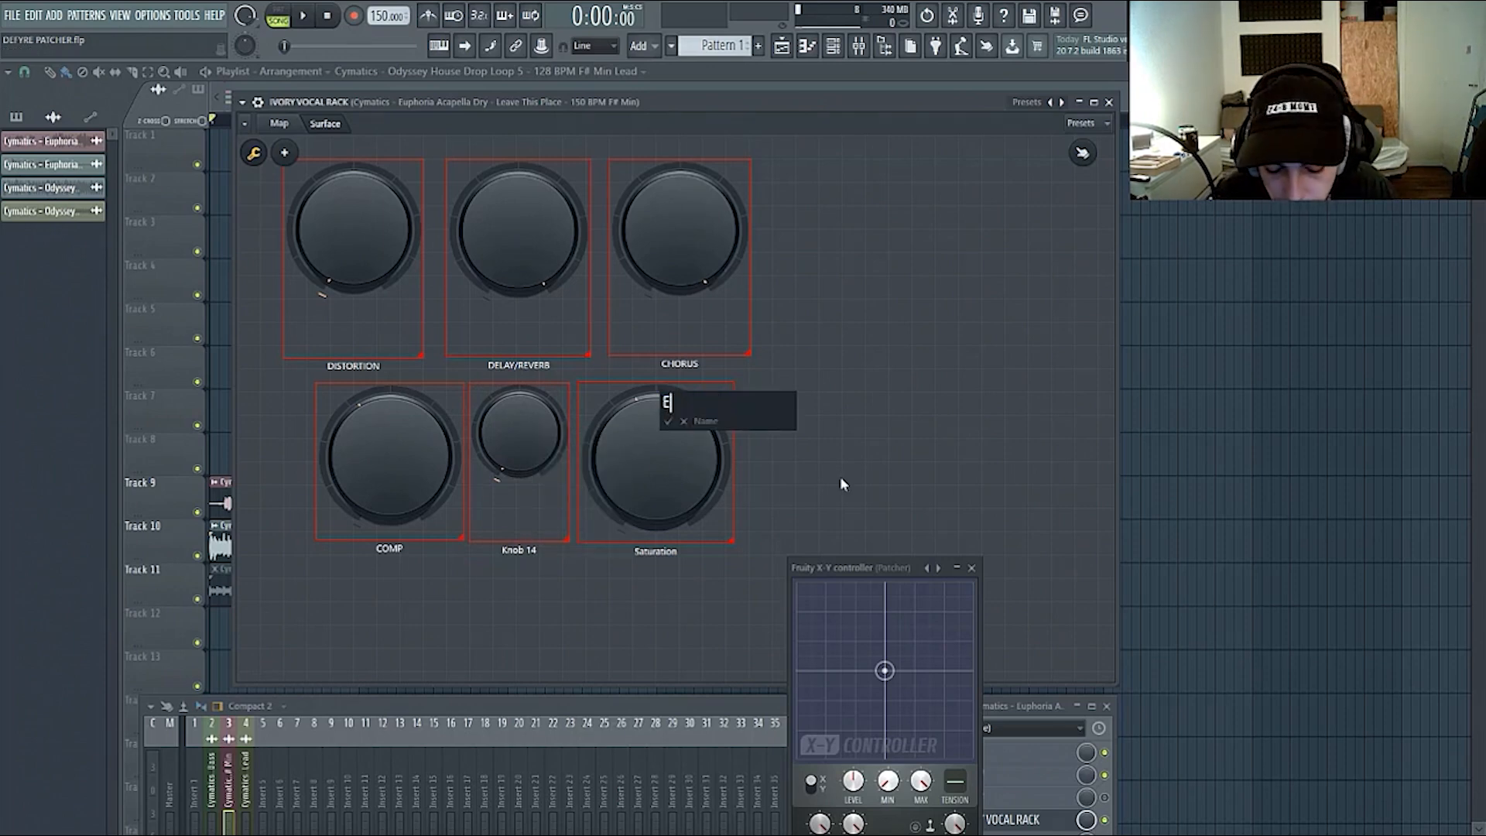
pyautogui.write('Q 200hz')
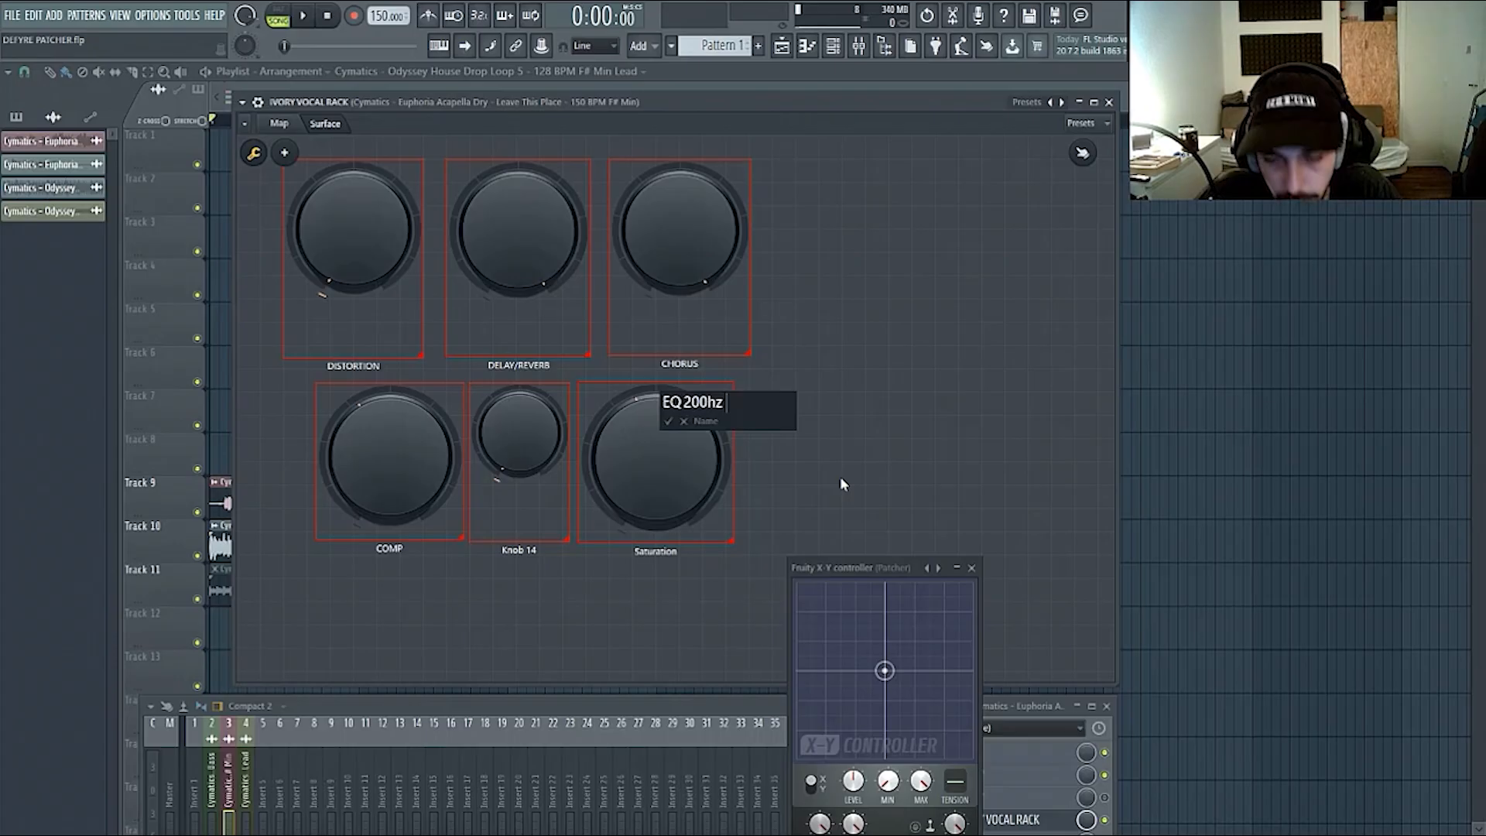
pyautogui.press('Return')
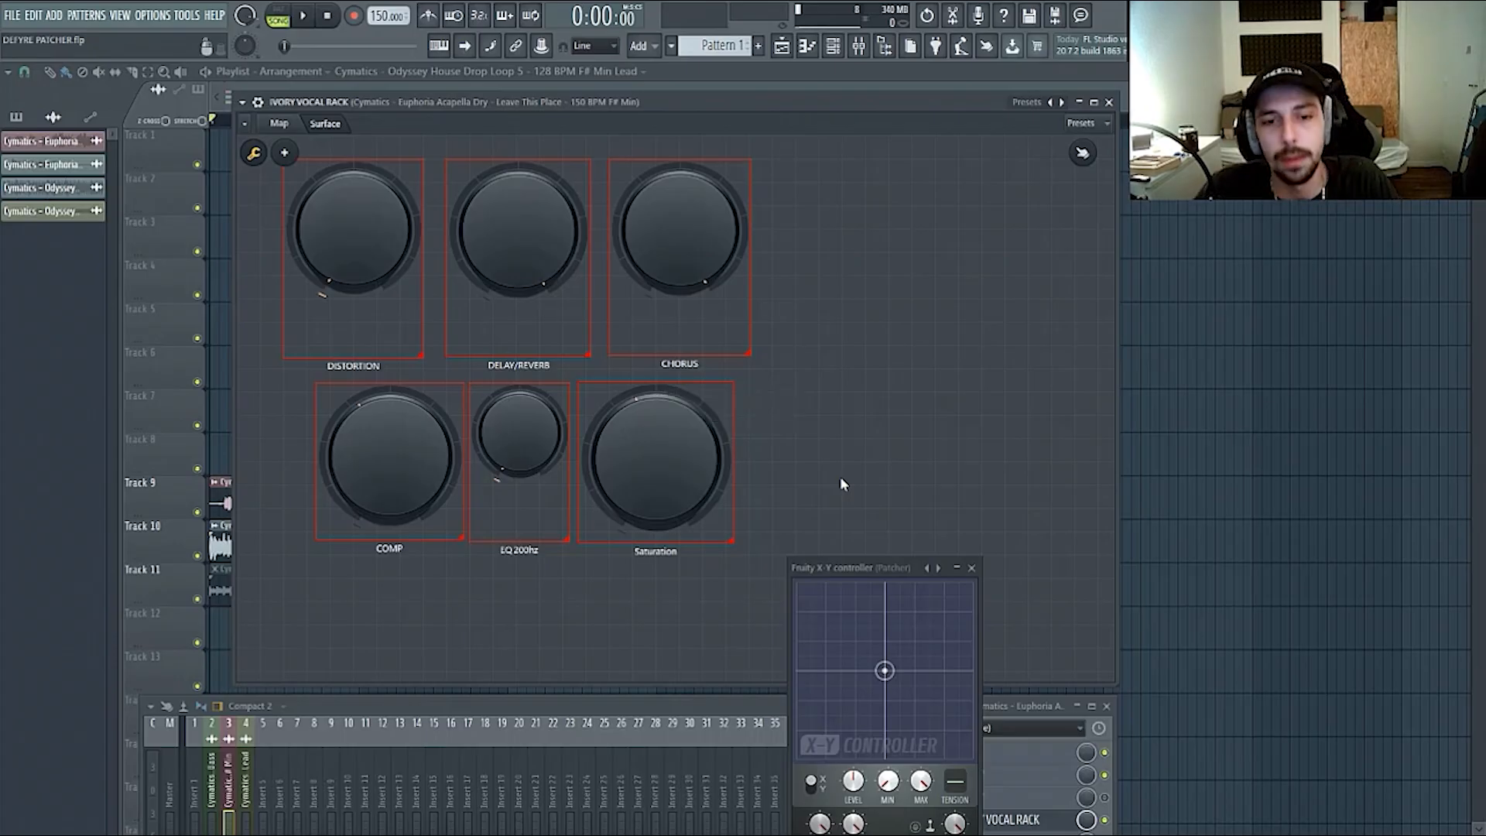
pyautogui.click(254, 153)
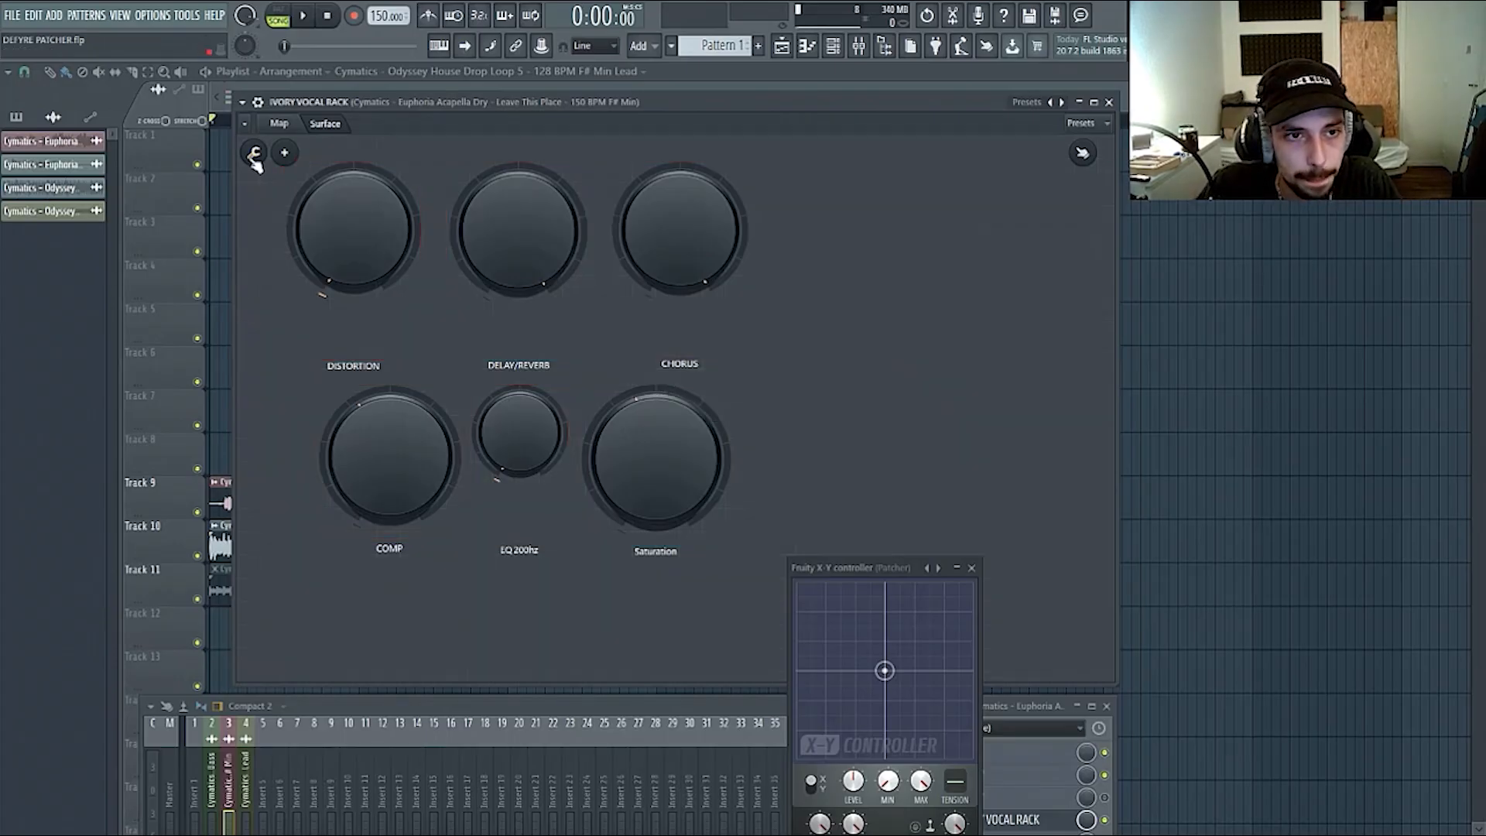
# - Open the direct chain's Fruity Parametric EQ 2 from the map and nudge band 3 slightly higher in frequency at flat gain
pyautogui.click(278, 124)
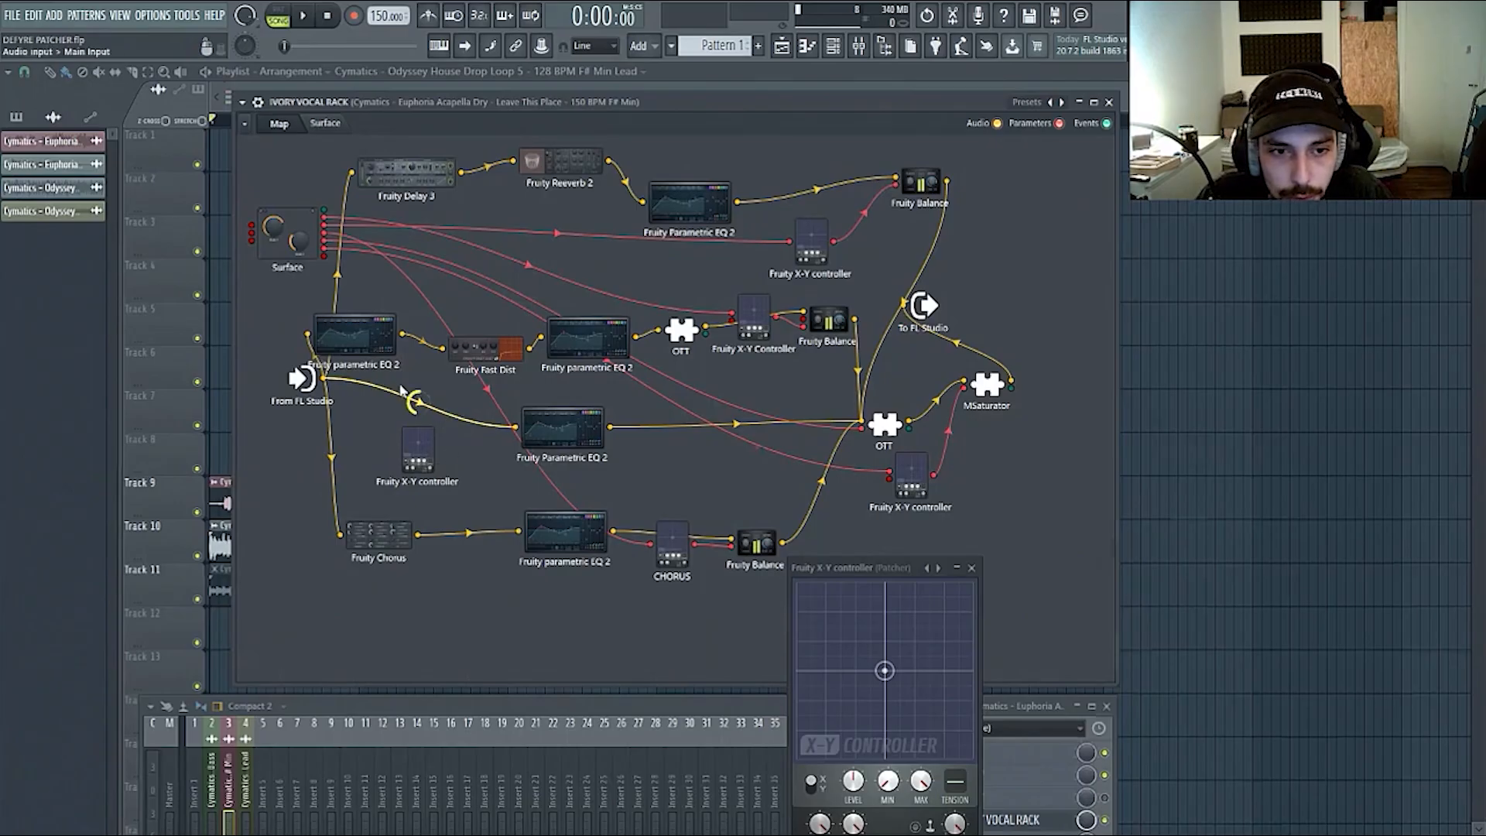
pyautogui.moveTo(557, 424); pyautogui.dragTo(559, 434)
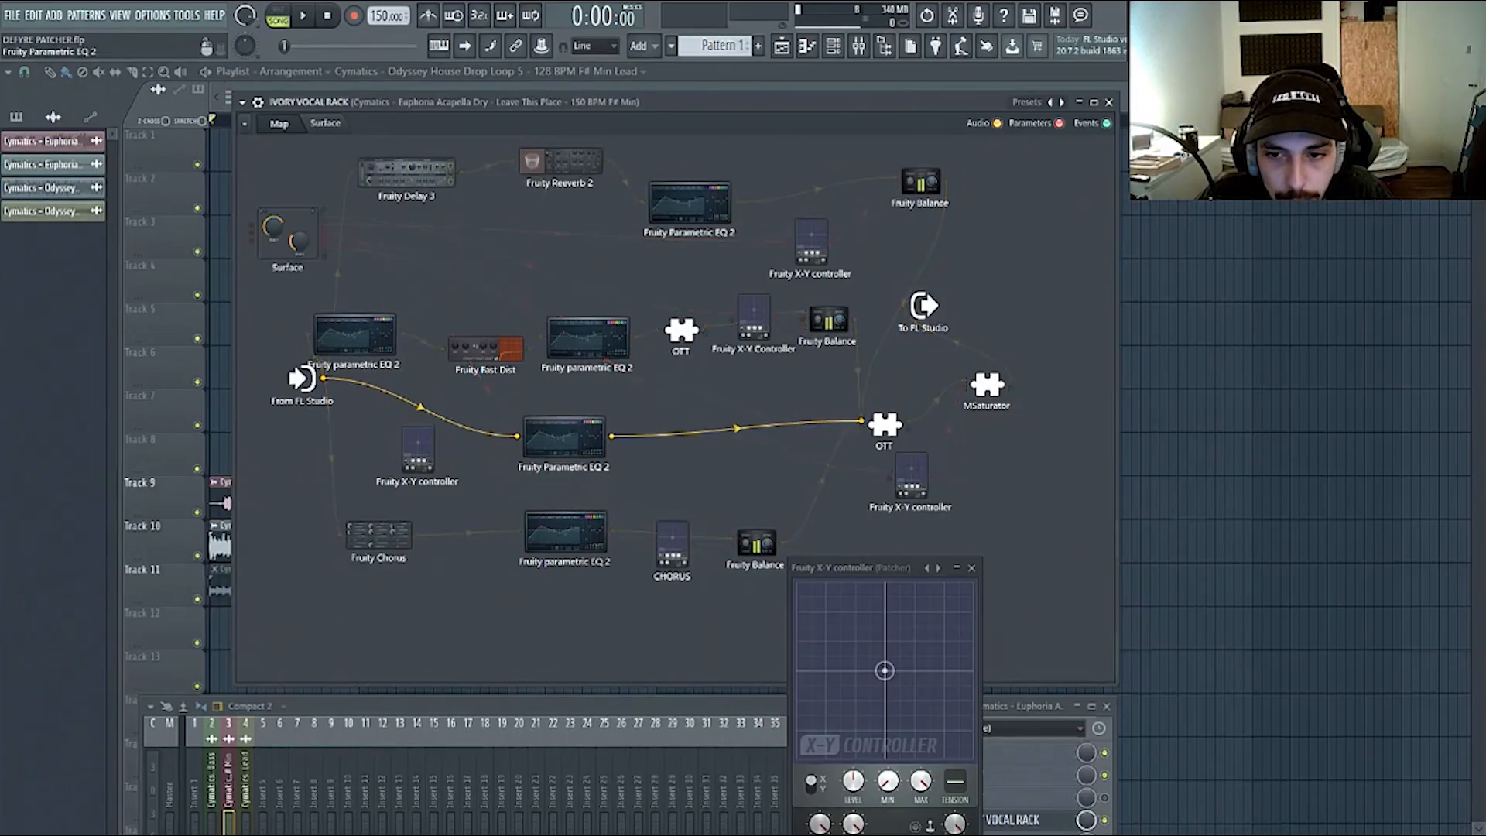
pyautogui.click(561, 434)
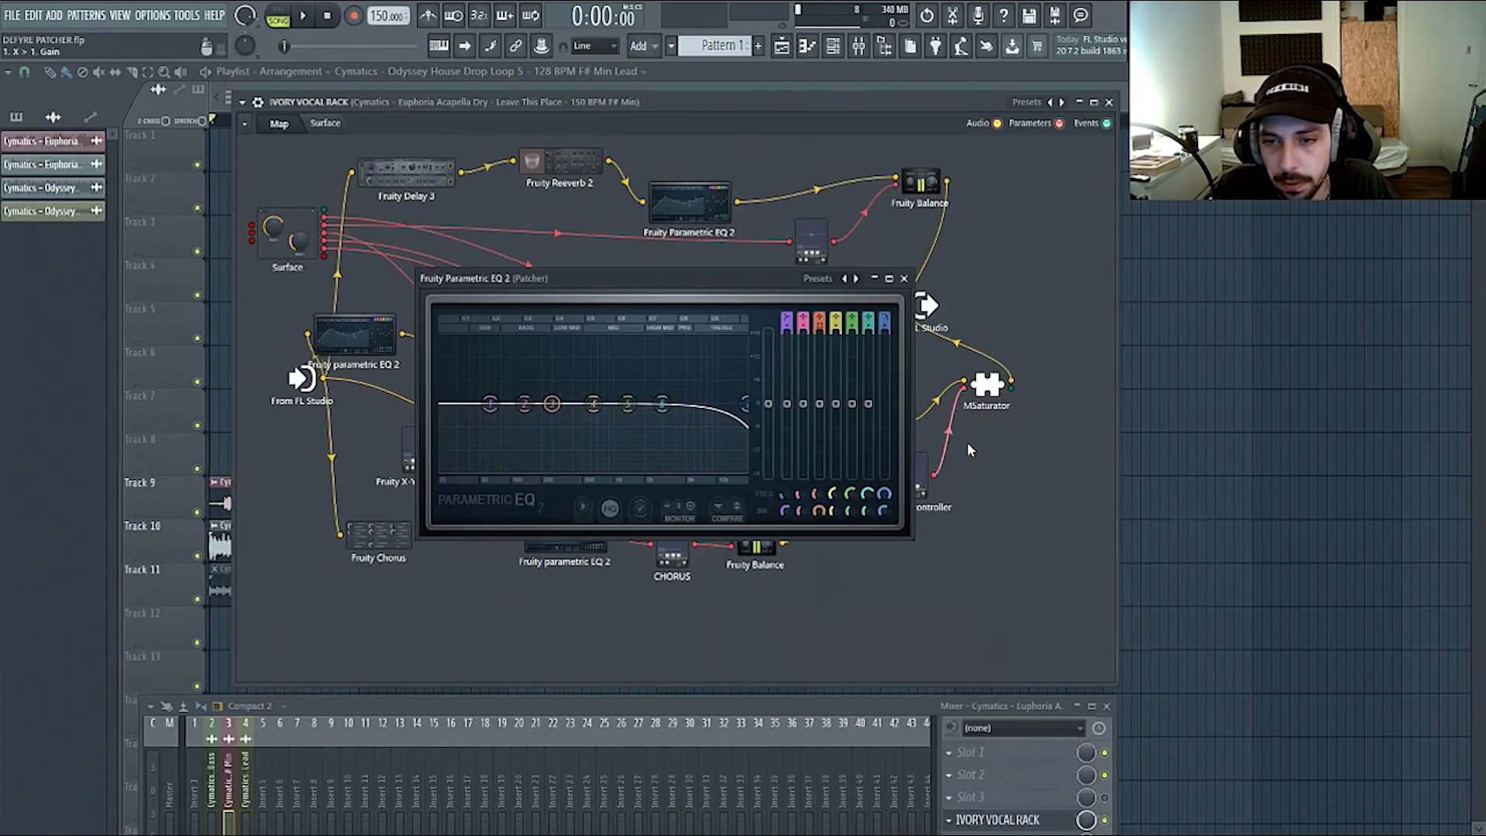
pyautogui.moveTo(555, 401)
pyautogui.mouseDown()
pyautogui.moveTo(552, 425)
pyautogui.moveTo(552, 406)
pyautogui.mouseUp()
pyautogui.keyDown('alt'); pyautogui.click(552, 407); pyautogui.keyUp('alt')
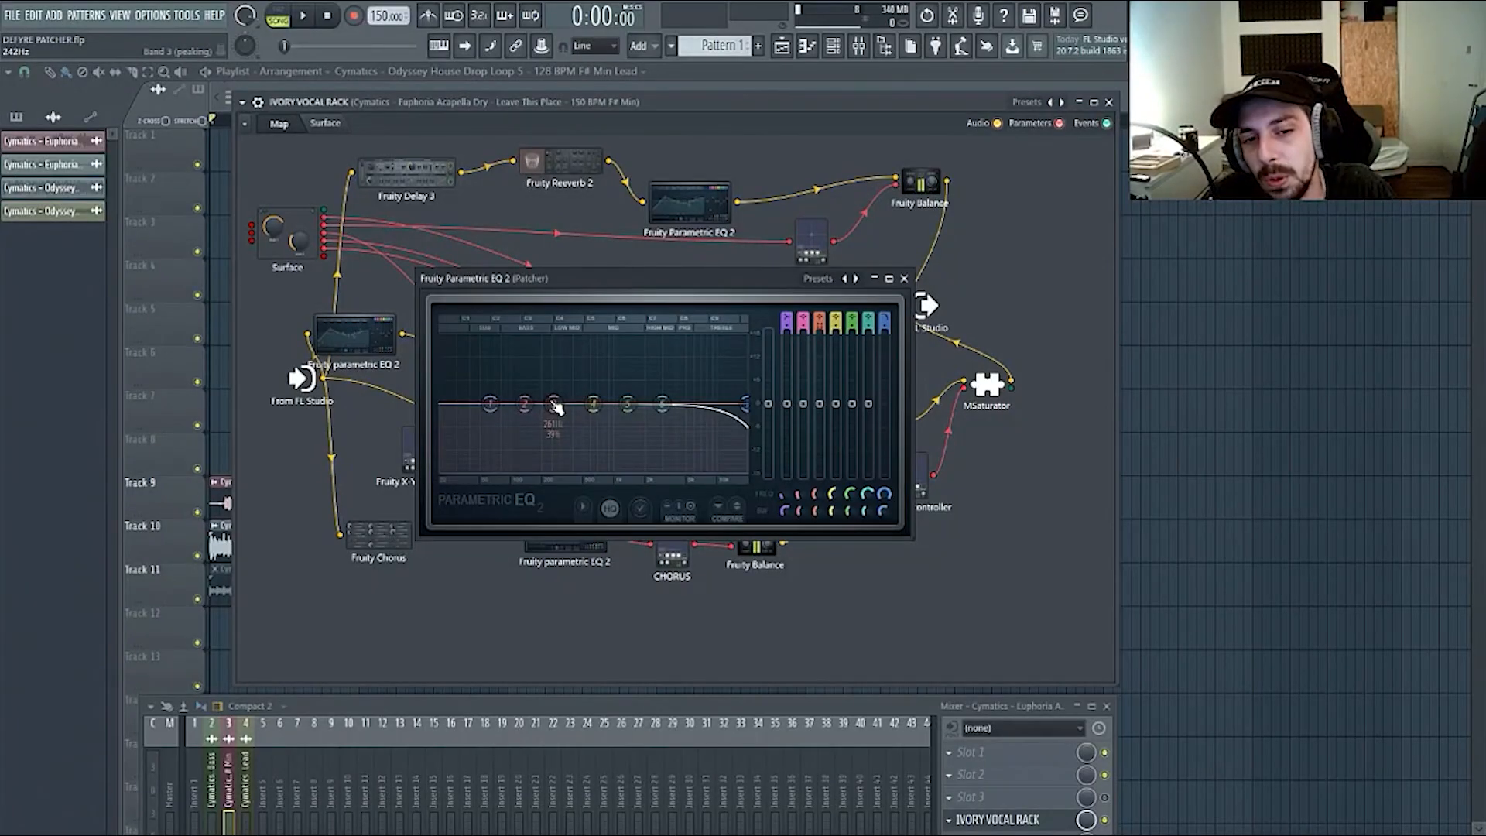
pyautogui.moveTo(554, 404)
pyautogui.mouseDown()
pyautogui.moveTo(556, 449)
pyautogui.moveTo(565, 410)
pyautogui.mouseUp()
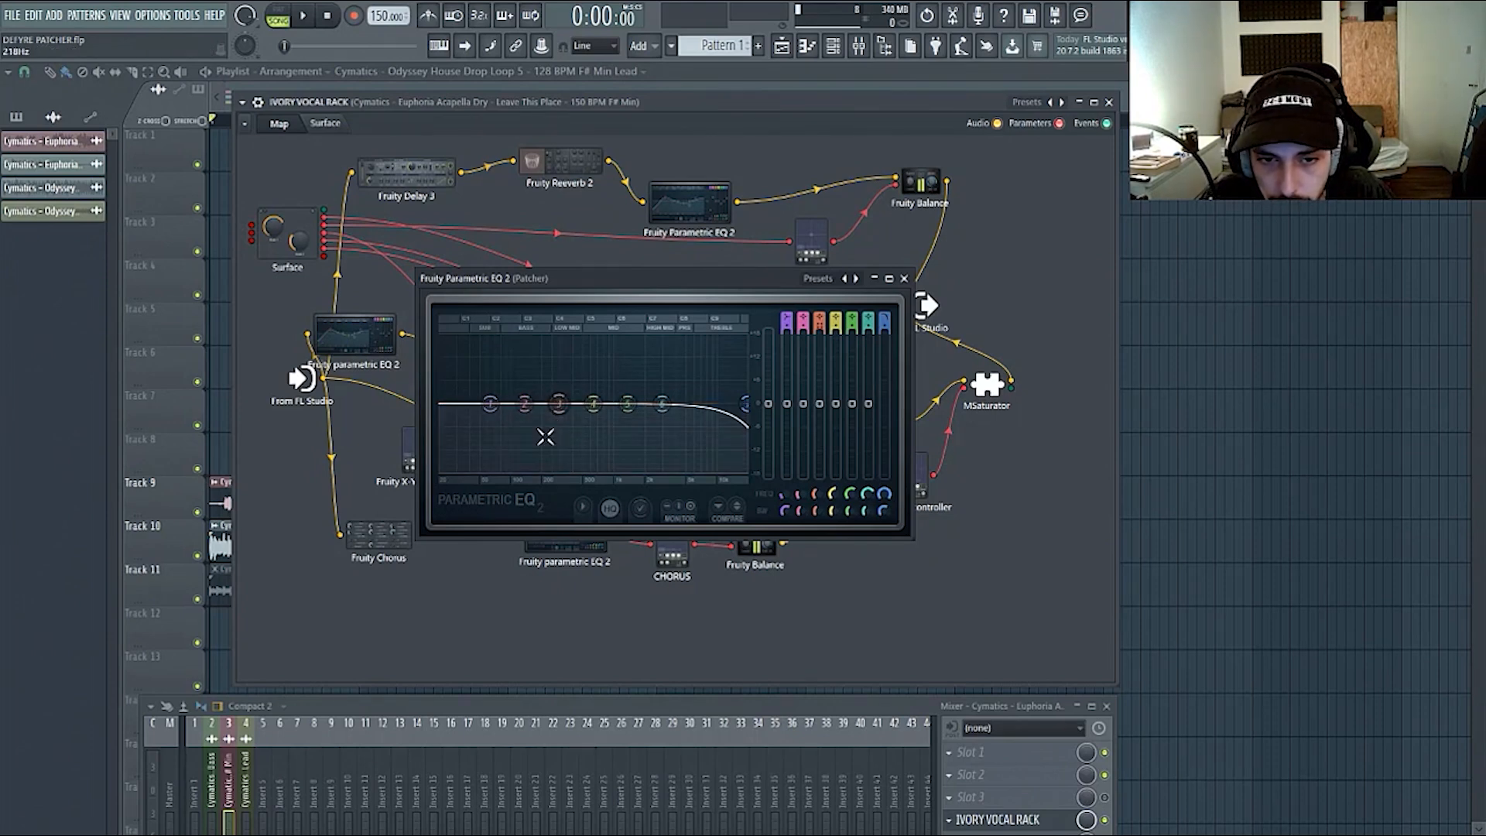
# - Move the EQ window off the modules and link the surface's EQ 200hz output to the new X-Y controller's X Level
pyautogui.moveTo(596, 283); pyautogui.dragTo(755, 519)
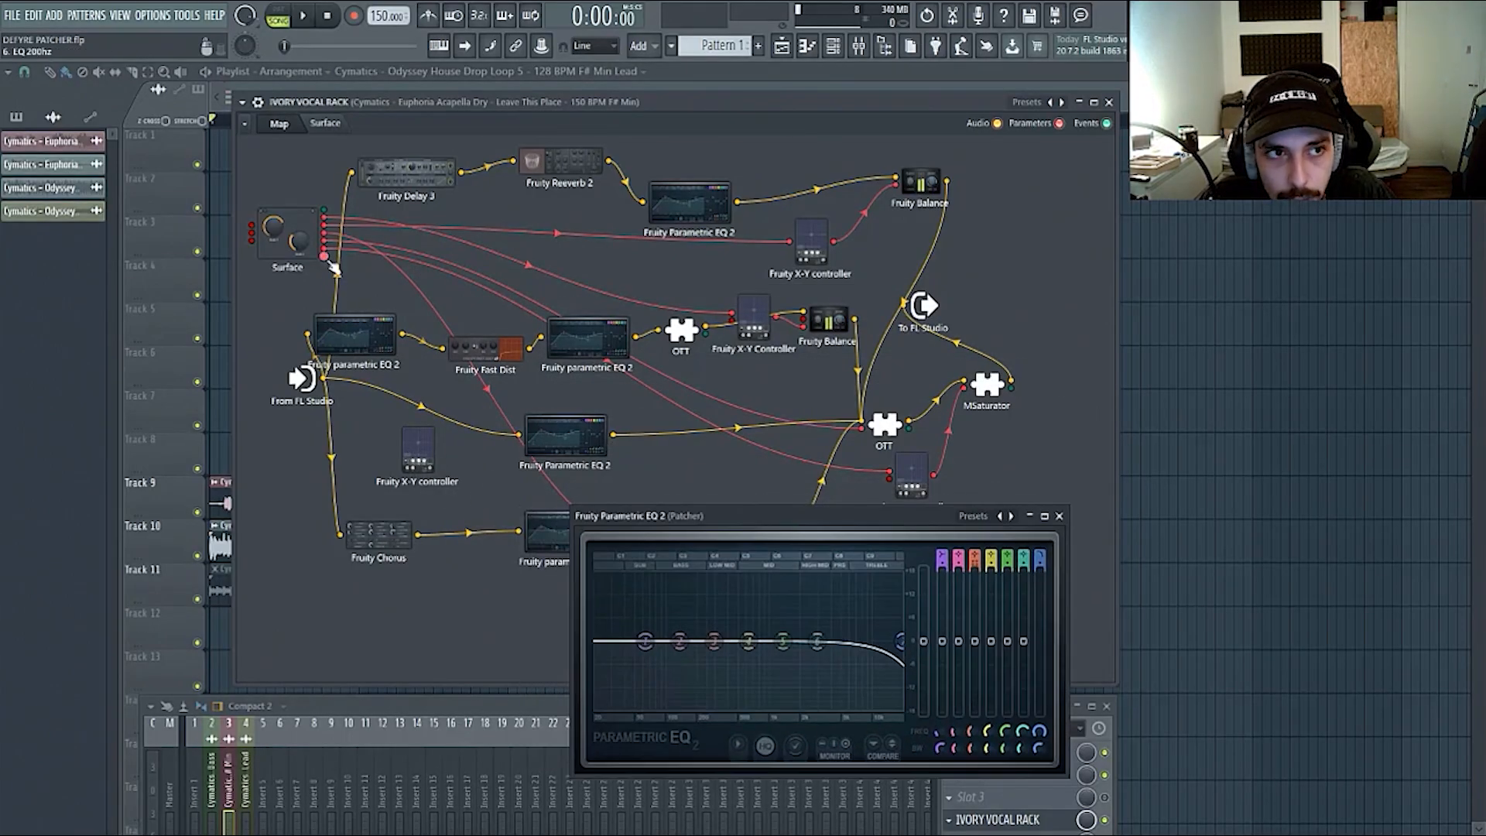
pyautogui.moveTo(328, 261); pyautogui.dragTo(326, 258)
pyautogui.moveTo(375, 387); pyautogui.dragTo(427, 464)
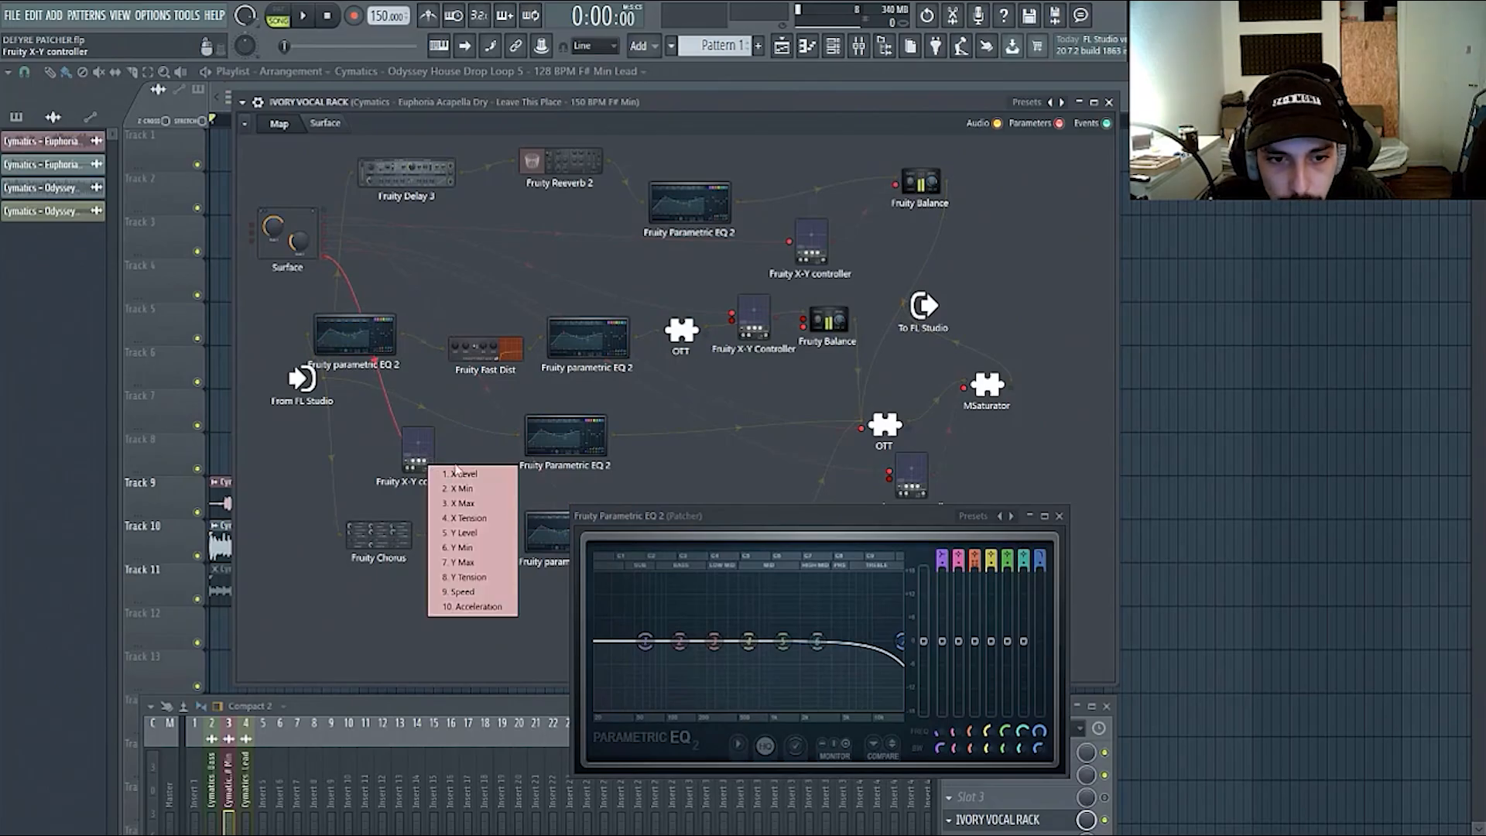
pyautogui.click(464, 480)
# - Activate the new X-Y controller's X output and link it to Band 3 level of the direct chain's Parametric EQ 2
pyautogui.rightClick(424, 456)
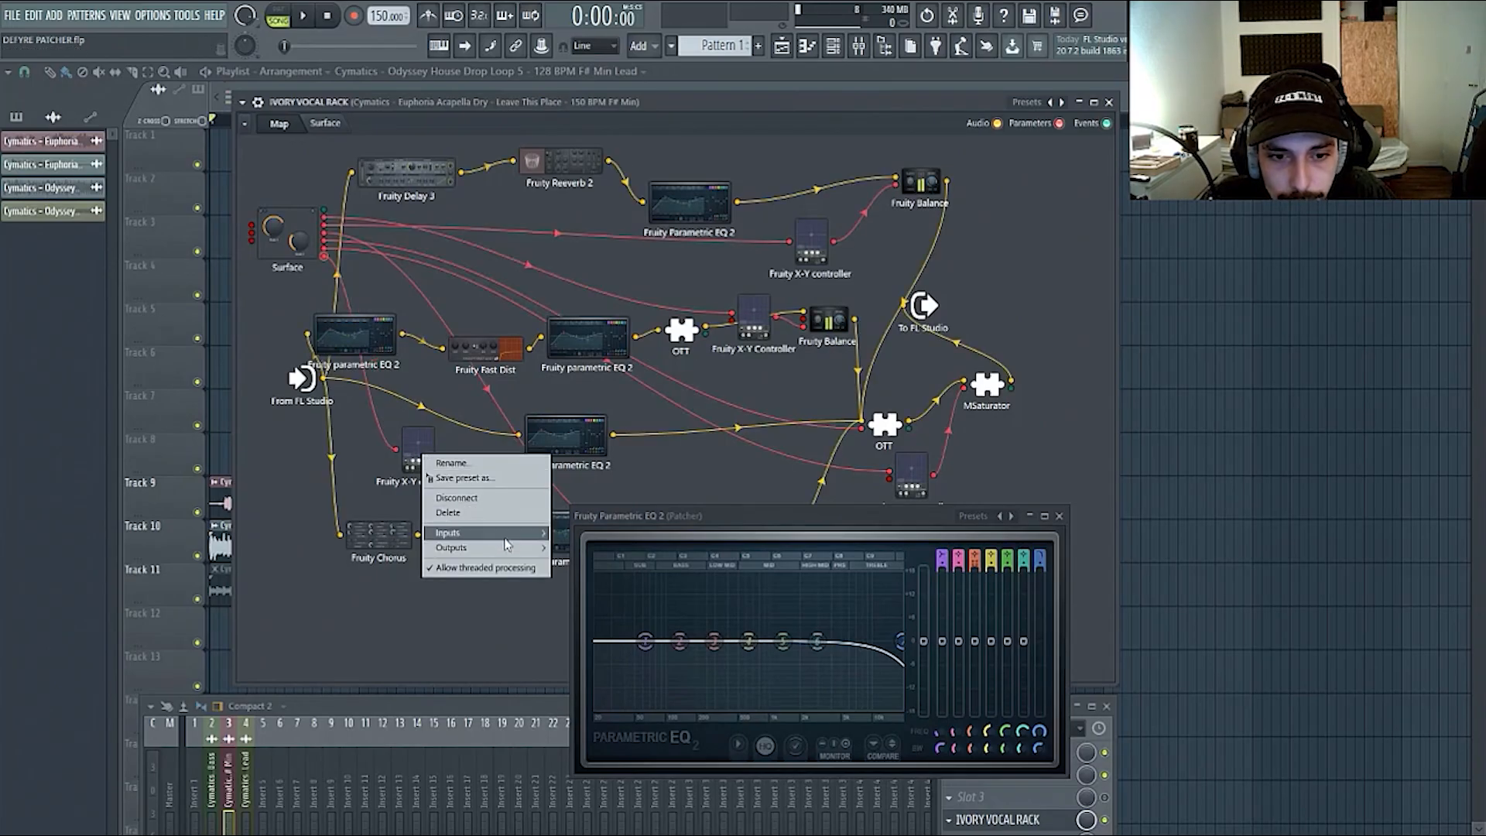
pyautogui.moveTo(465, 547)
pyautogui.moveTo(588, 547)
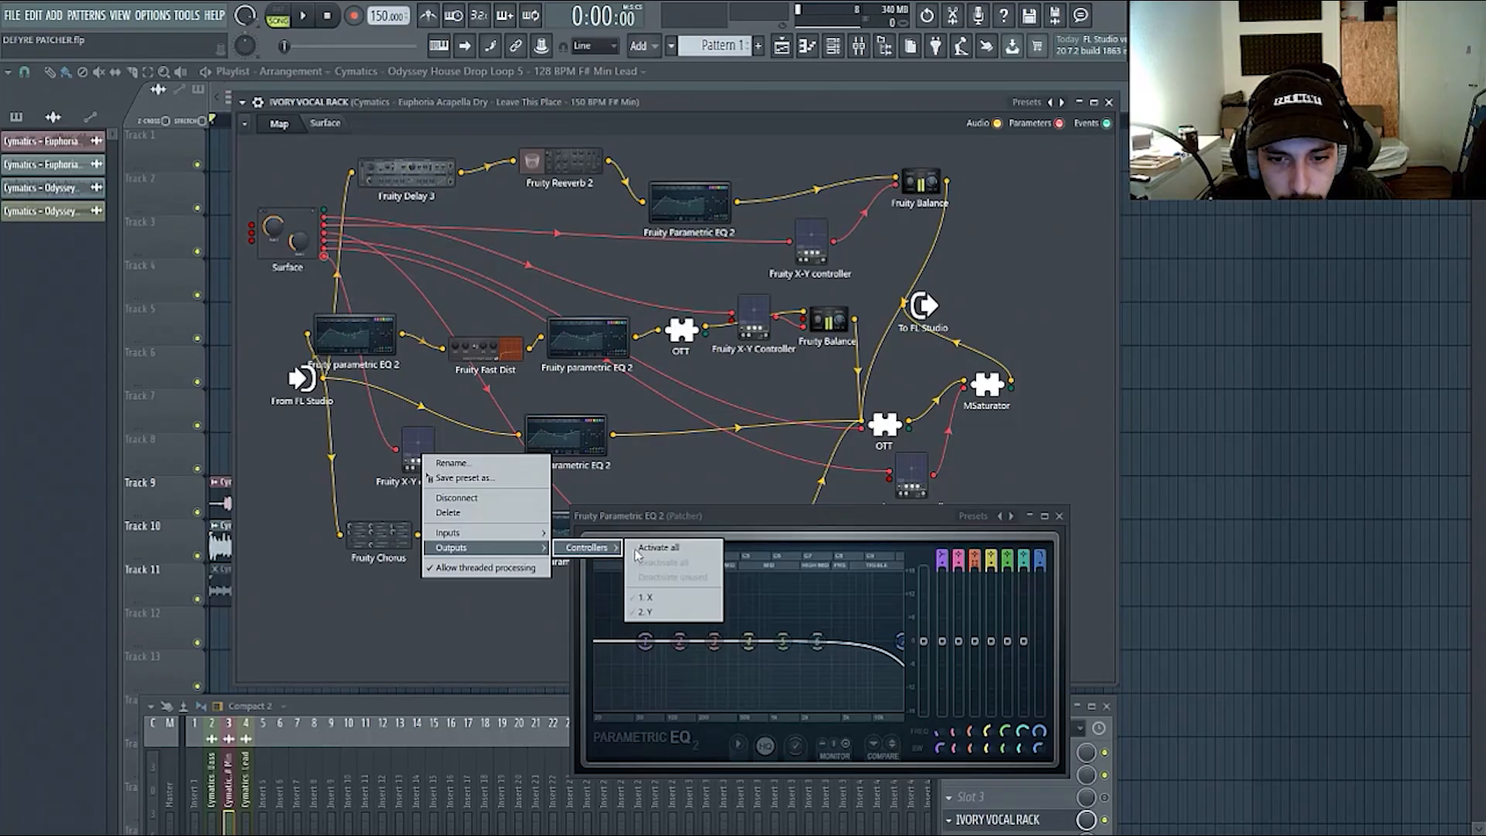
pyautogui.click(663, 598)
pyautogui.moveTo(442, 451); pyautogui.dragTo(563, 438)
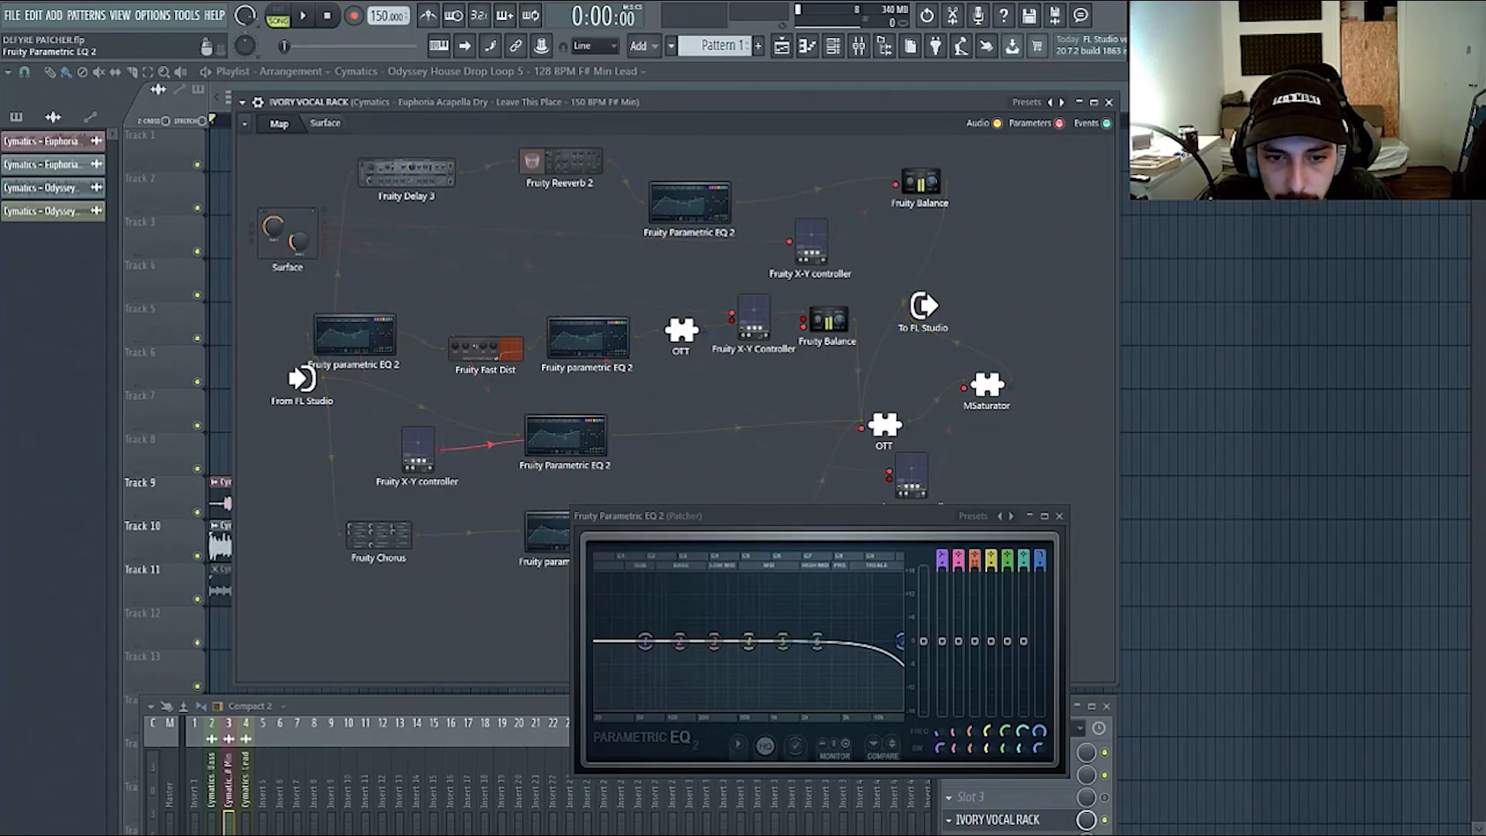
pyautogui.moveTo(564, 437); pyautogui.dragTo(542, 438)
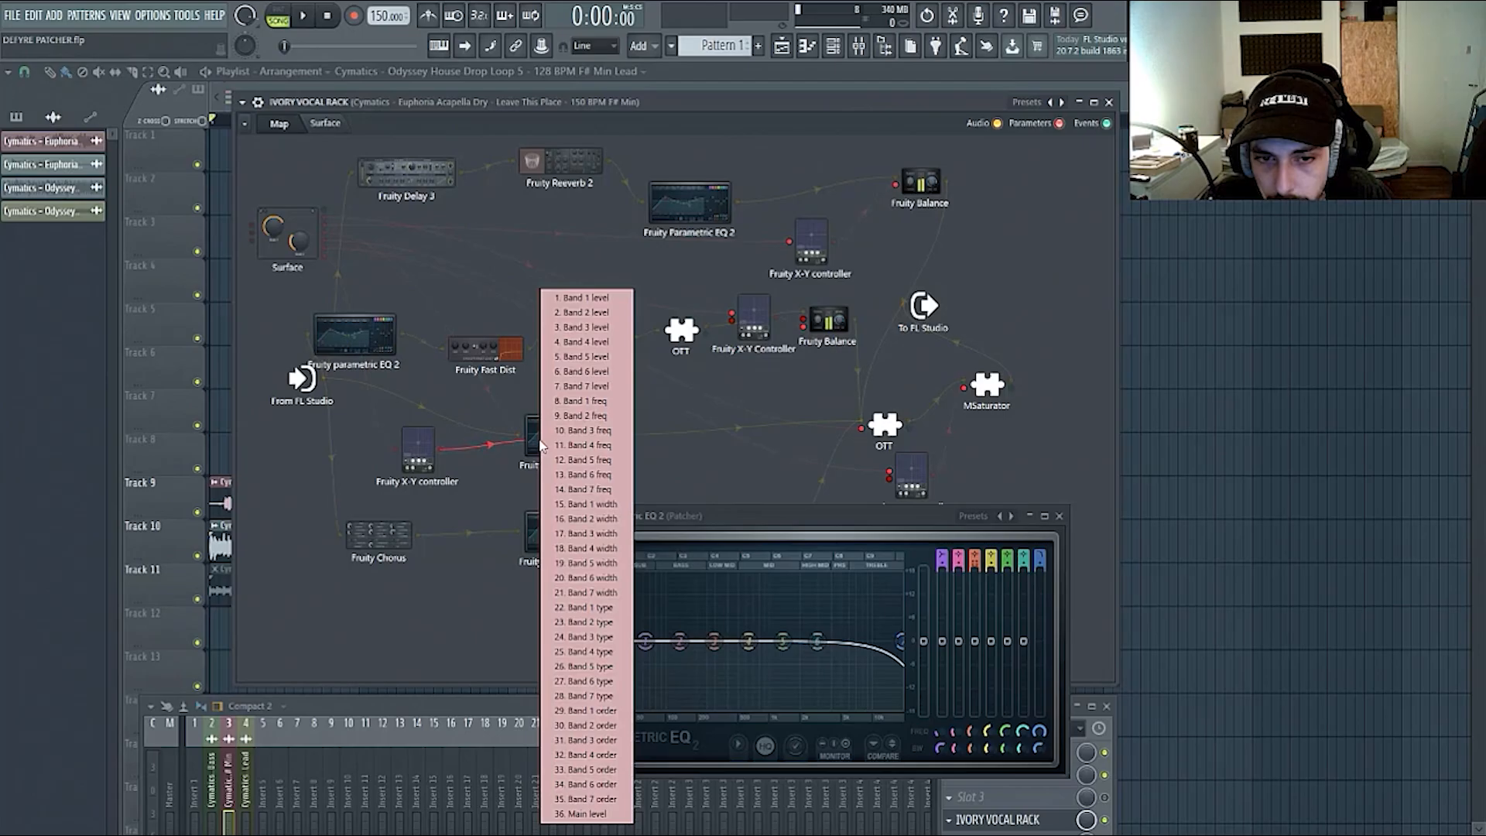
pyautogui.click(592, 329)
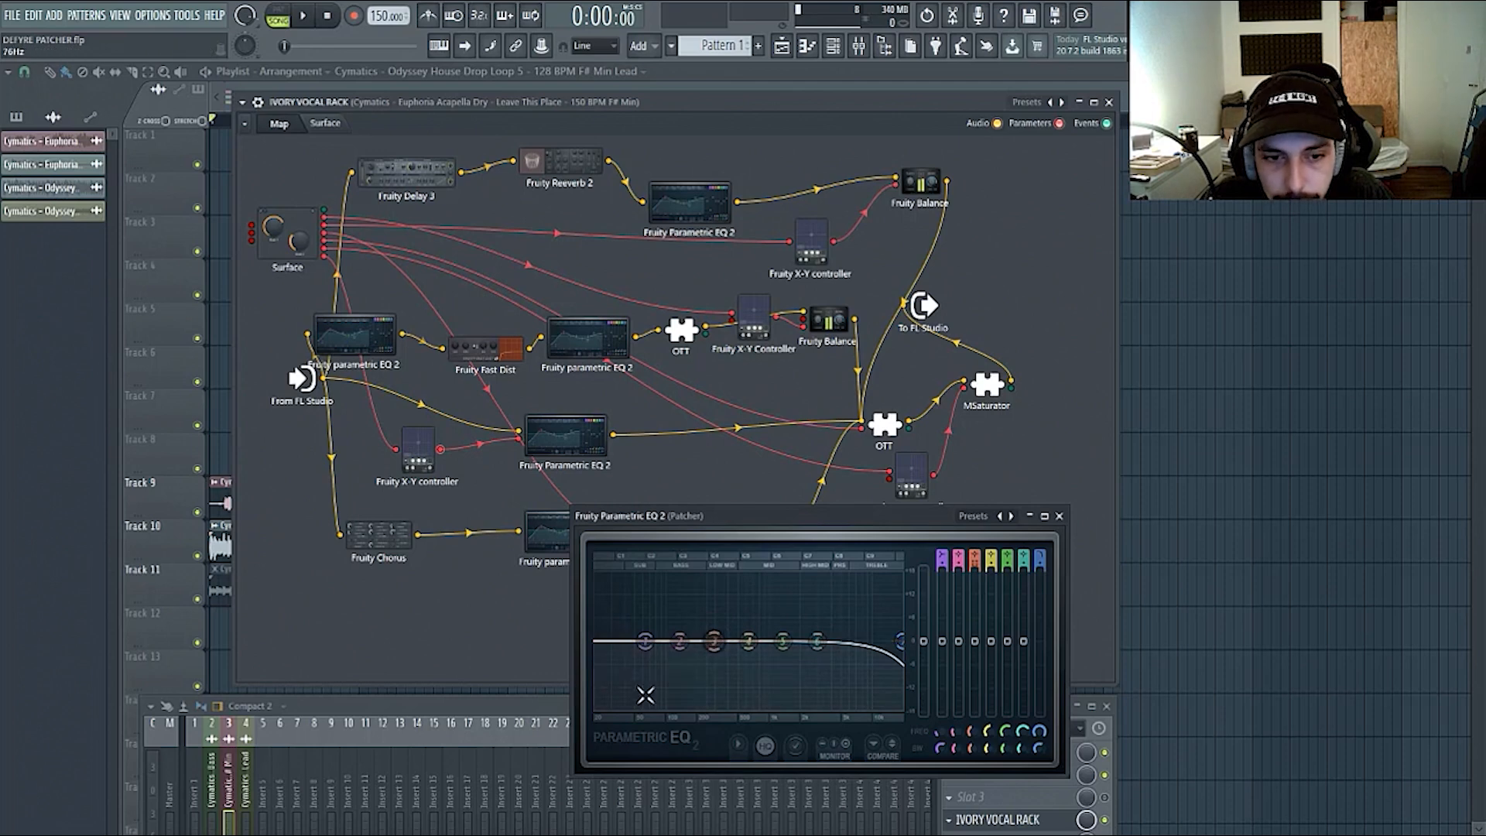
# - Place the EQ window beside the surface knobs and turn EQ 200hz to test its control of band 3
pyautogui.click(325, 123)
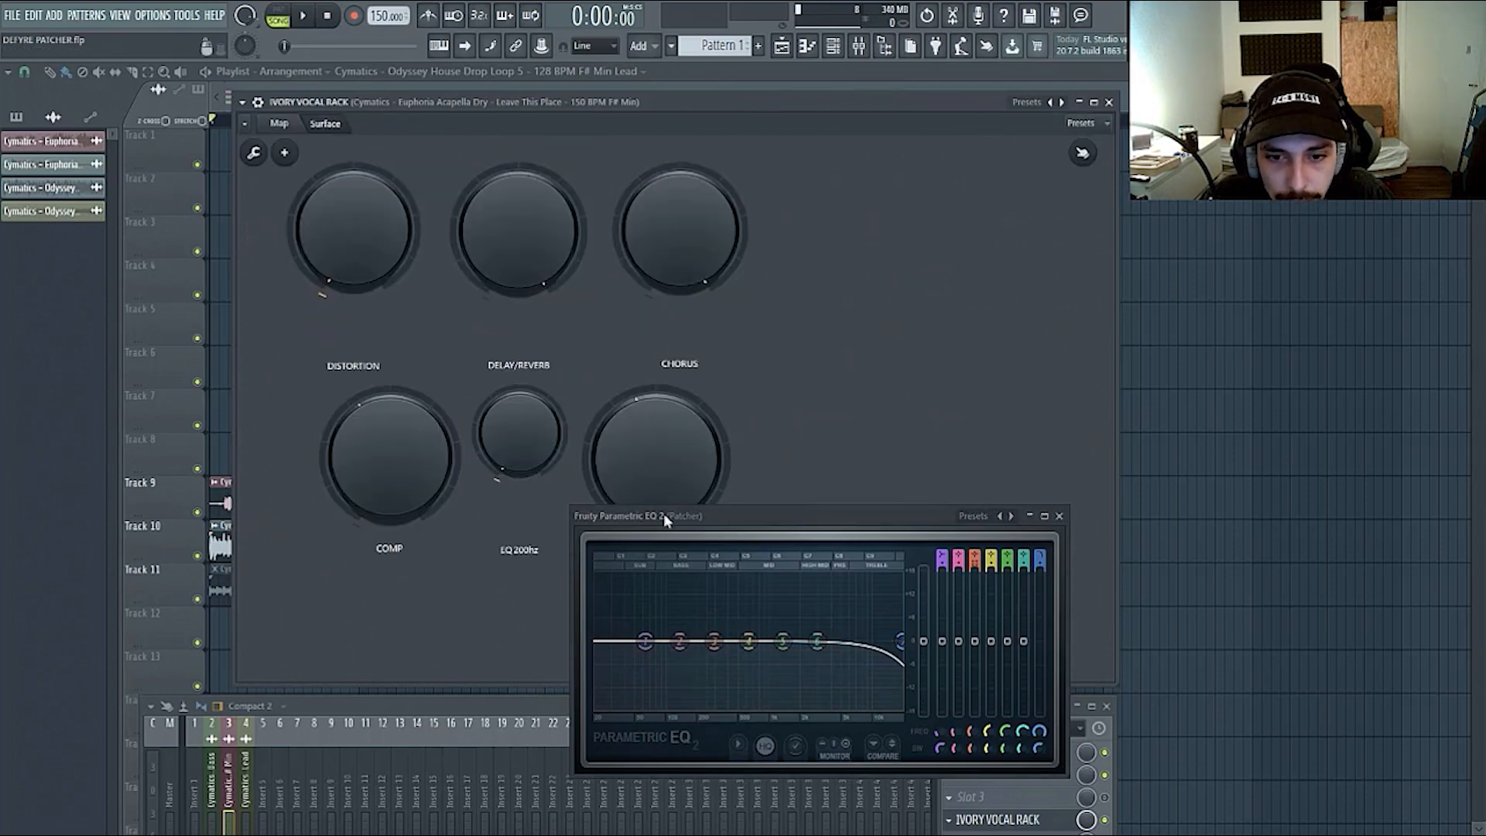
pyautogui.moveTo(664, 518); pyautogui.dragTo(799, 469)
pyautogui.moveTo(532, 455); pyautogui.dragTo(533, 371)
pyautogui.moveTo(537, 454)
pyautogui.mouseDown()
pyautogui.moveTo(524, 488)
pyautogui.moveTo(527, 441)
pyautogui.mouseUp()
# - Return to the map, open the X-Y controller feeding the EQ and move its window aside to examine its X position
pyautogui.click(287, 129)
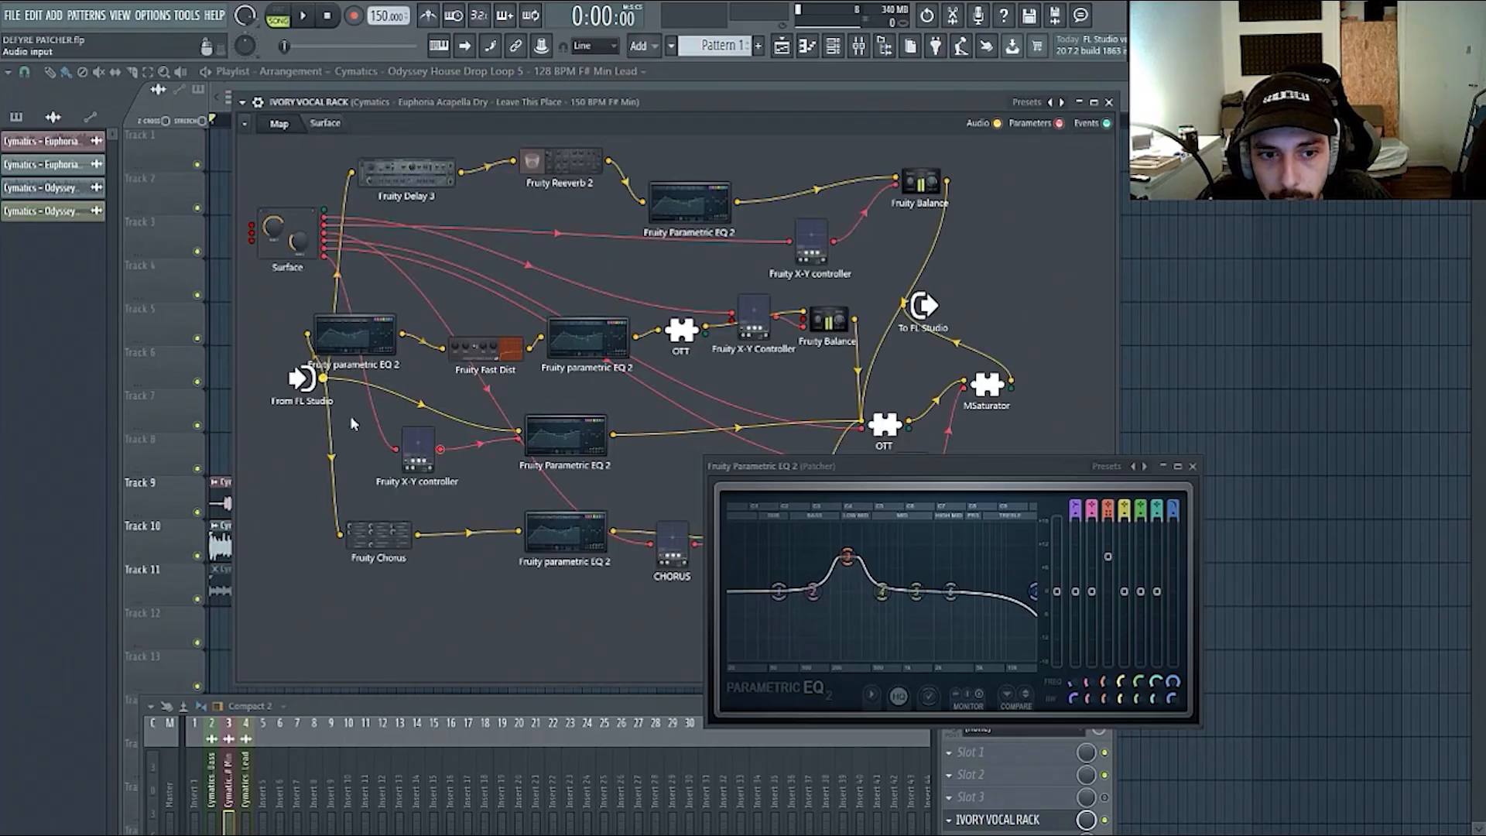
pyautogui.click(417, 457)
pyautogui.moveTo(878, 569); pyautogui.dragTo(966, 408)
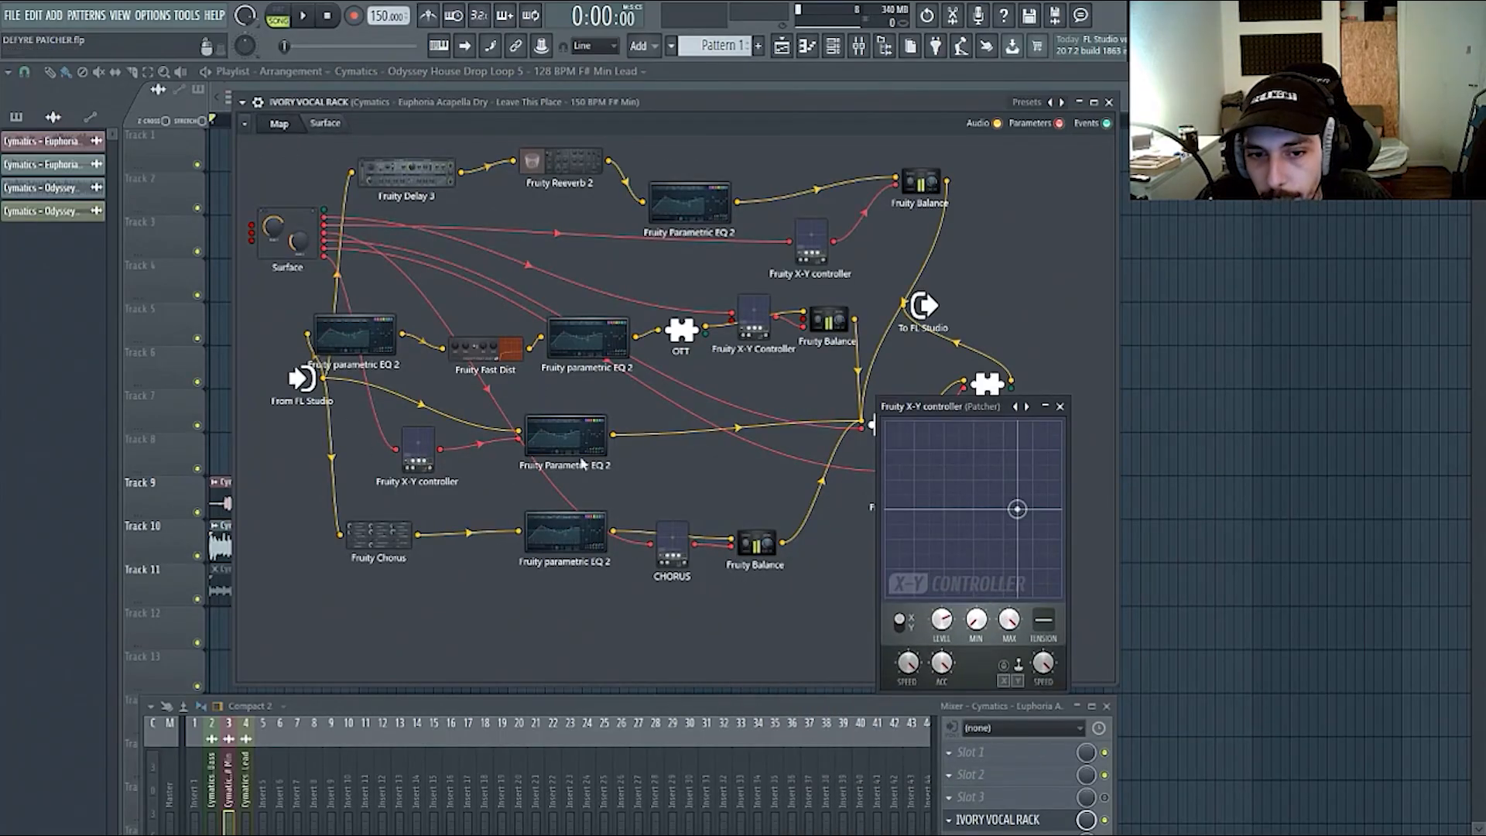
# - Shift the direct chain's Parametric EQ 2 away from its X-Y controller, open it and pull band 3 down to its lowest level
pyautogui.moveTo(577, 447); pyautogui.dragTo(620, 457)
pyautogui.click(619, 457)
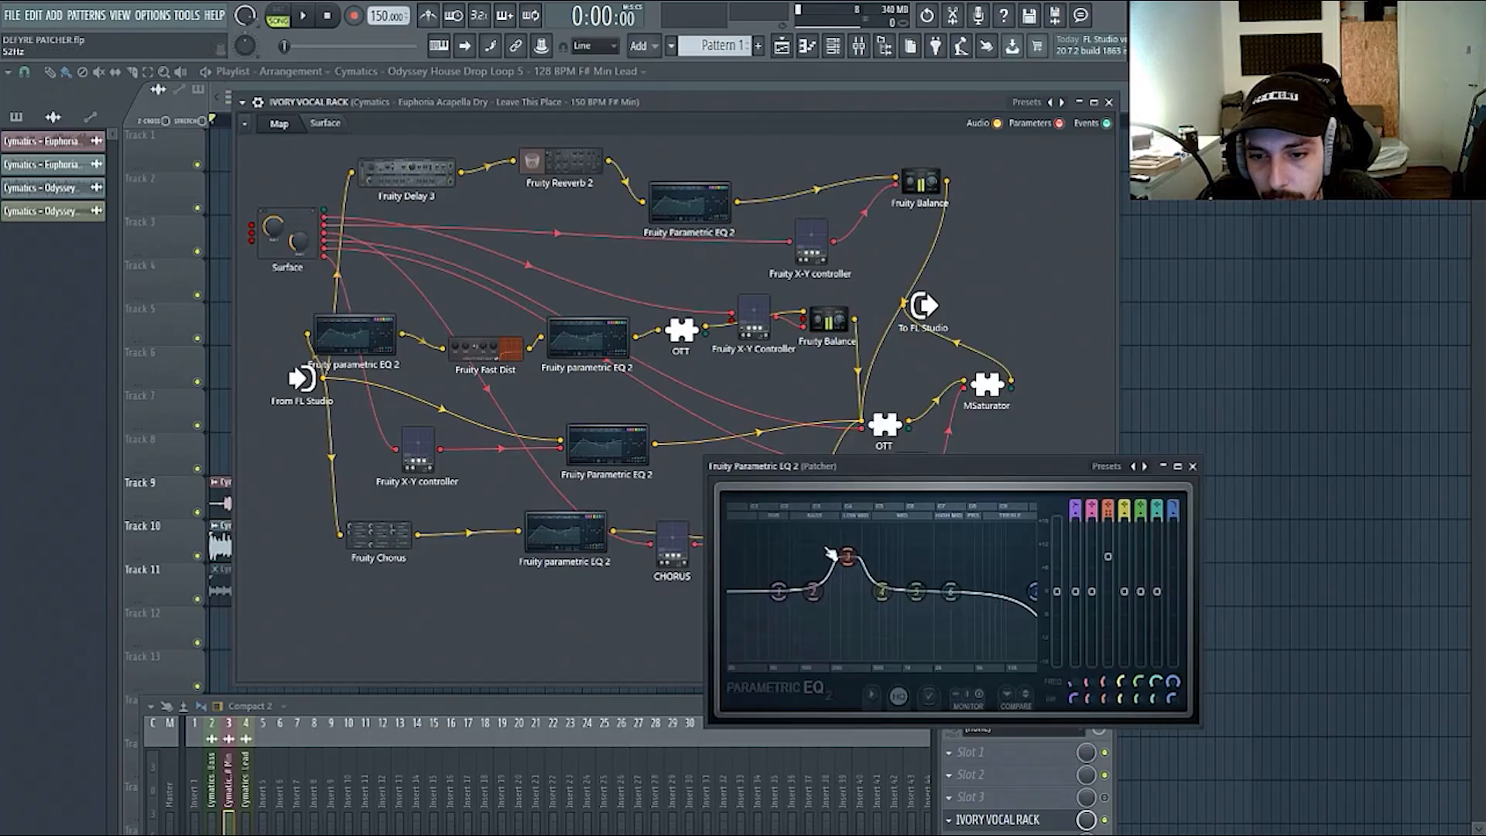
pyautogui.moveTo(836, 584); pyautogui.dragTo(837, 666)
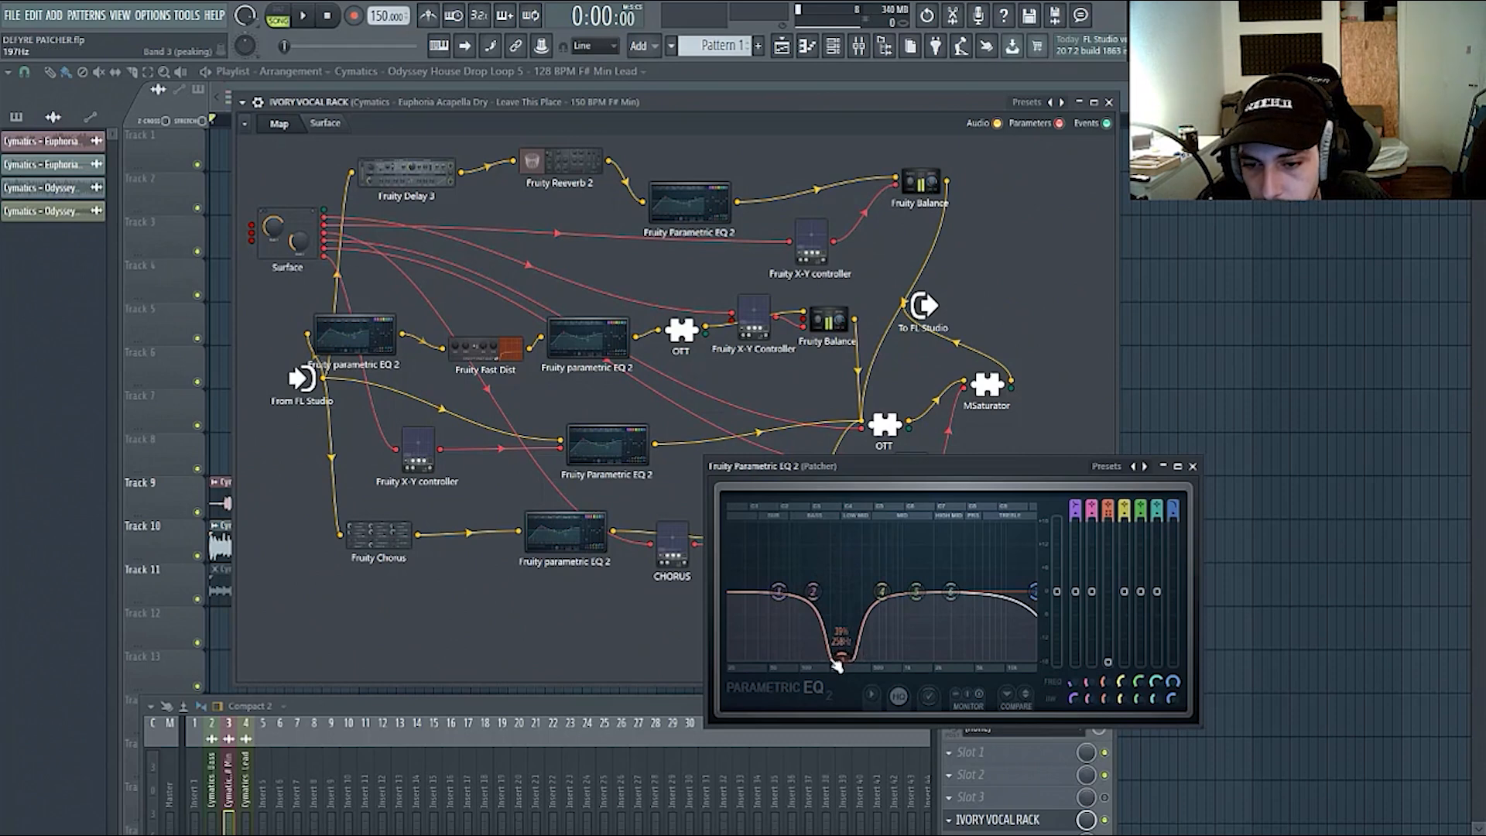
# - Undo the band 3 cut and reduce the X maximum of the X-Y controller feeding the EQ to its midpoint
pyautogui.hotkey('ctrl', 'z')
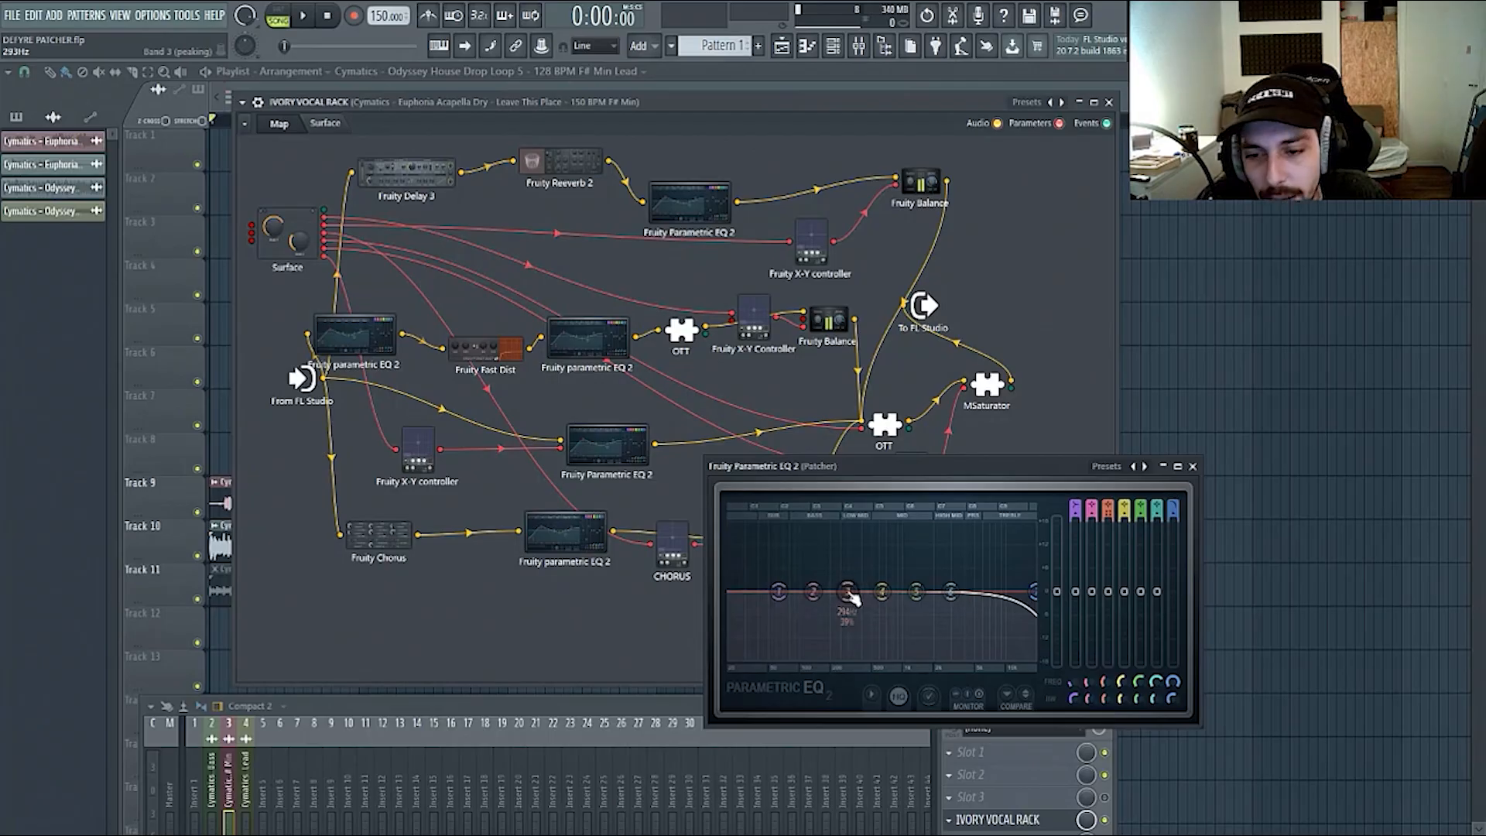
pyautogui.click(416, 449)
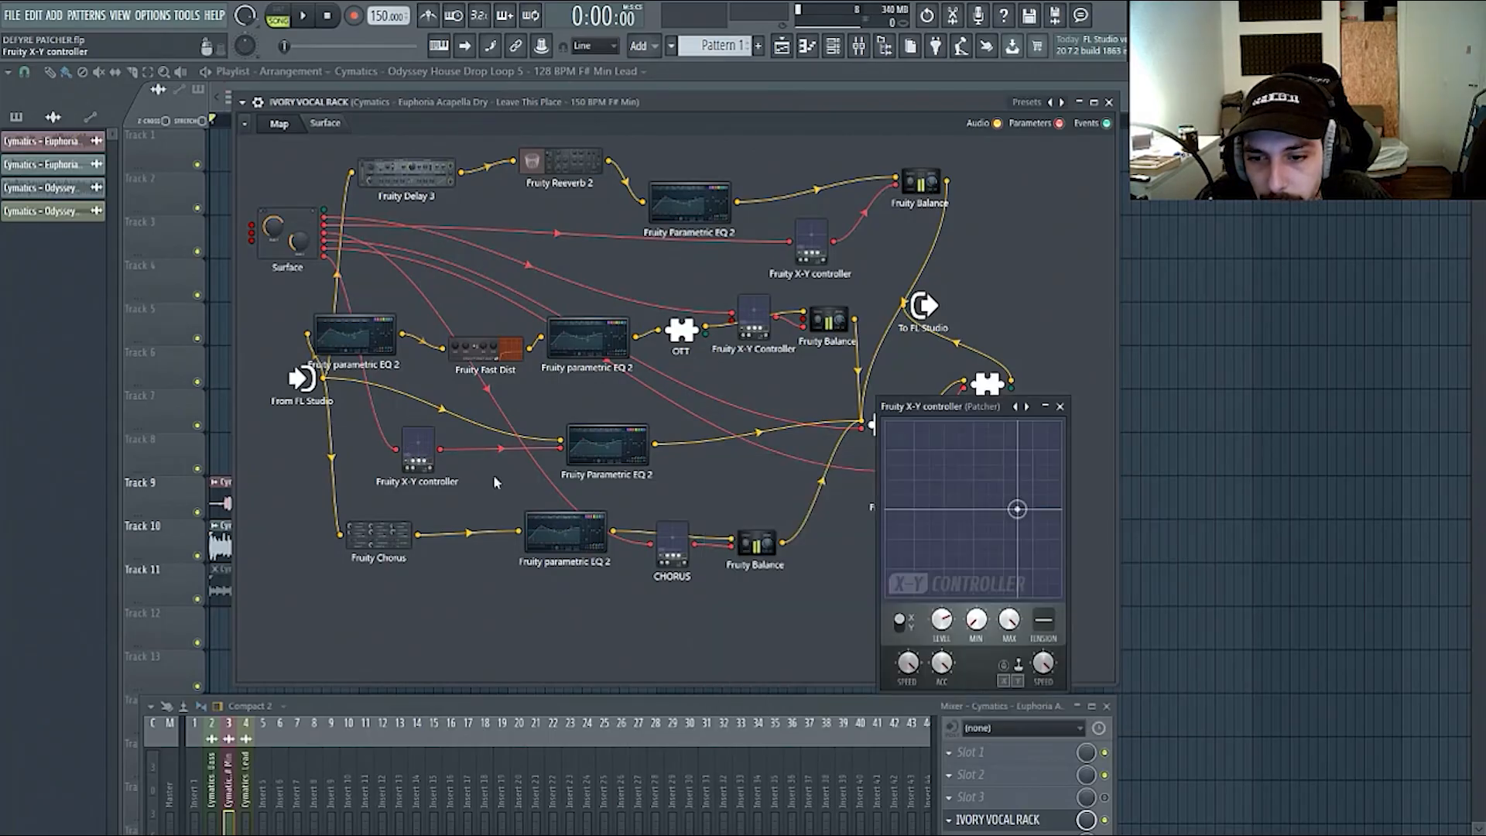
pyautogui.rightClick(1013, 620)
pyautogui.click(1054, 658)
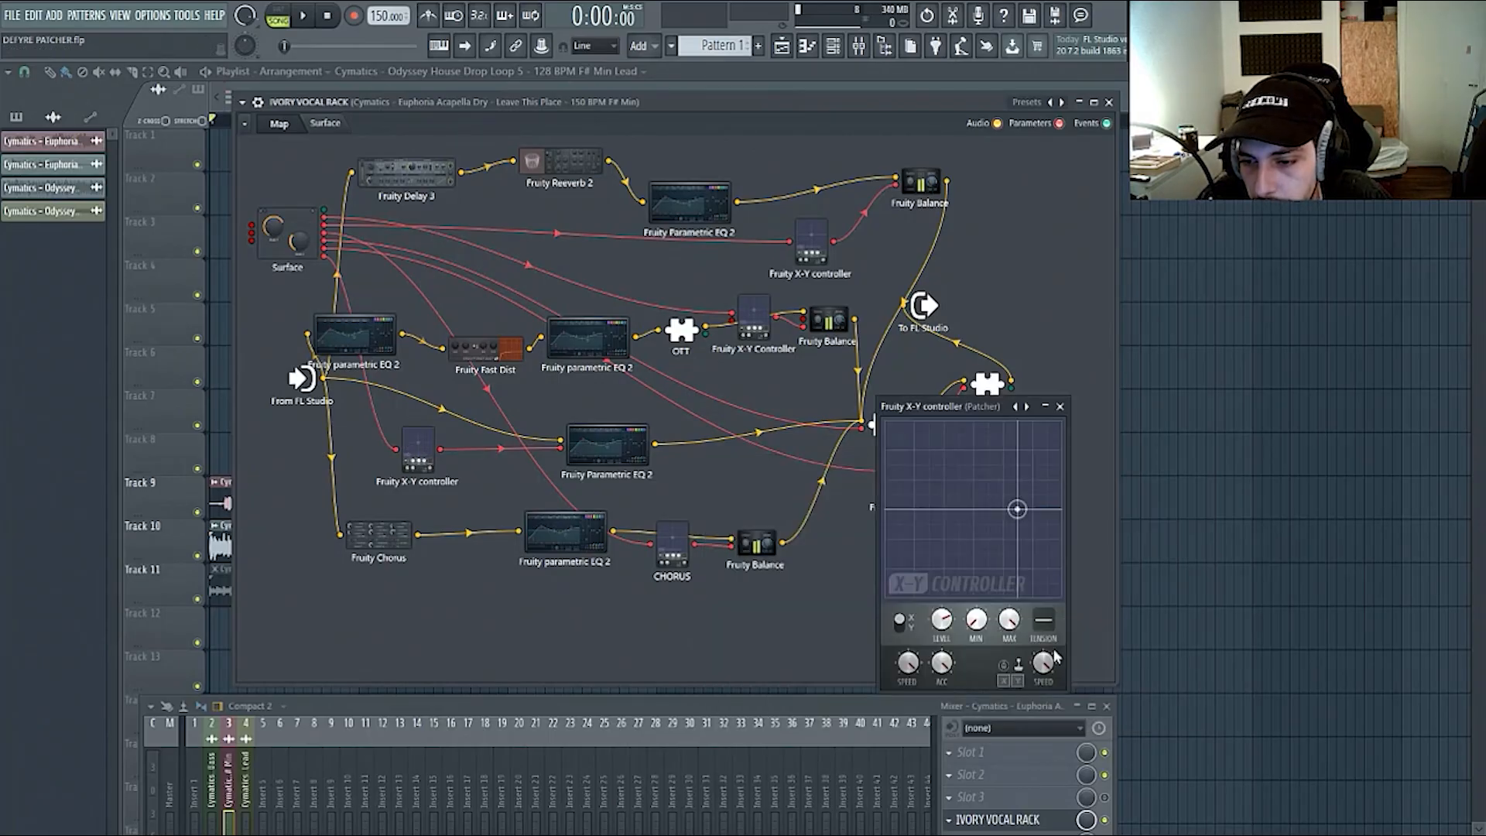
pyautogui.rightClick(1054, 658)
pyautogui.click(1088, 798)
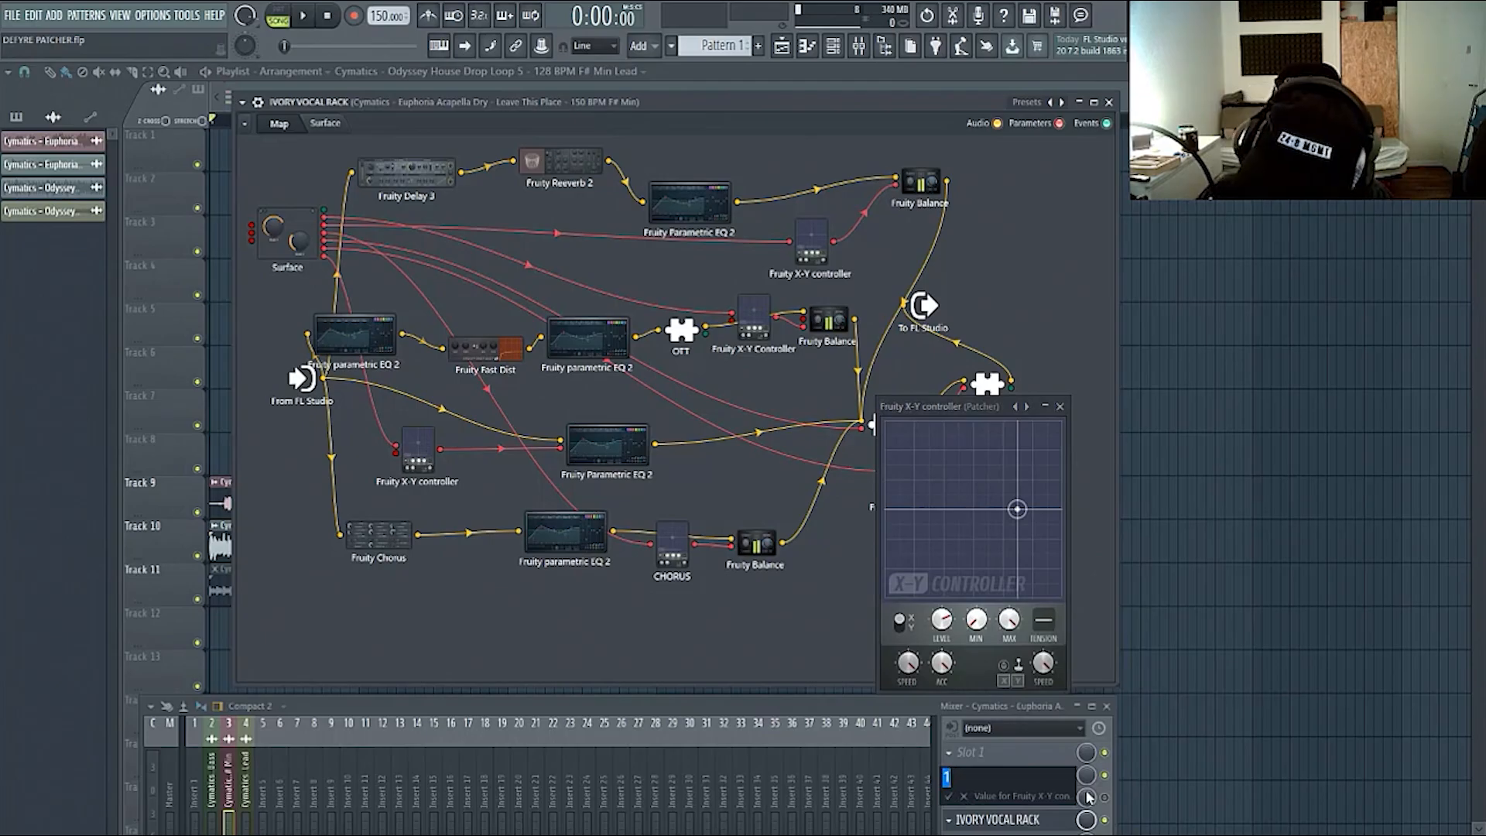
pyautogui.press('Return')
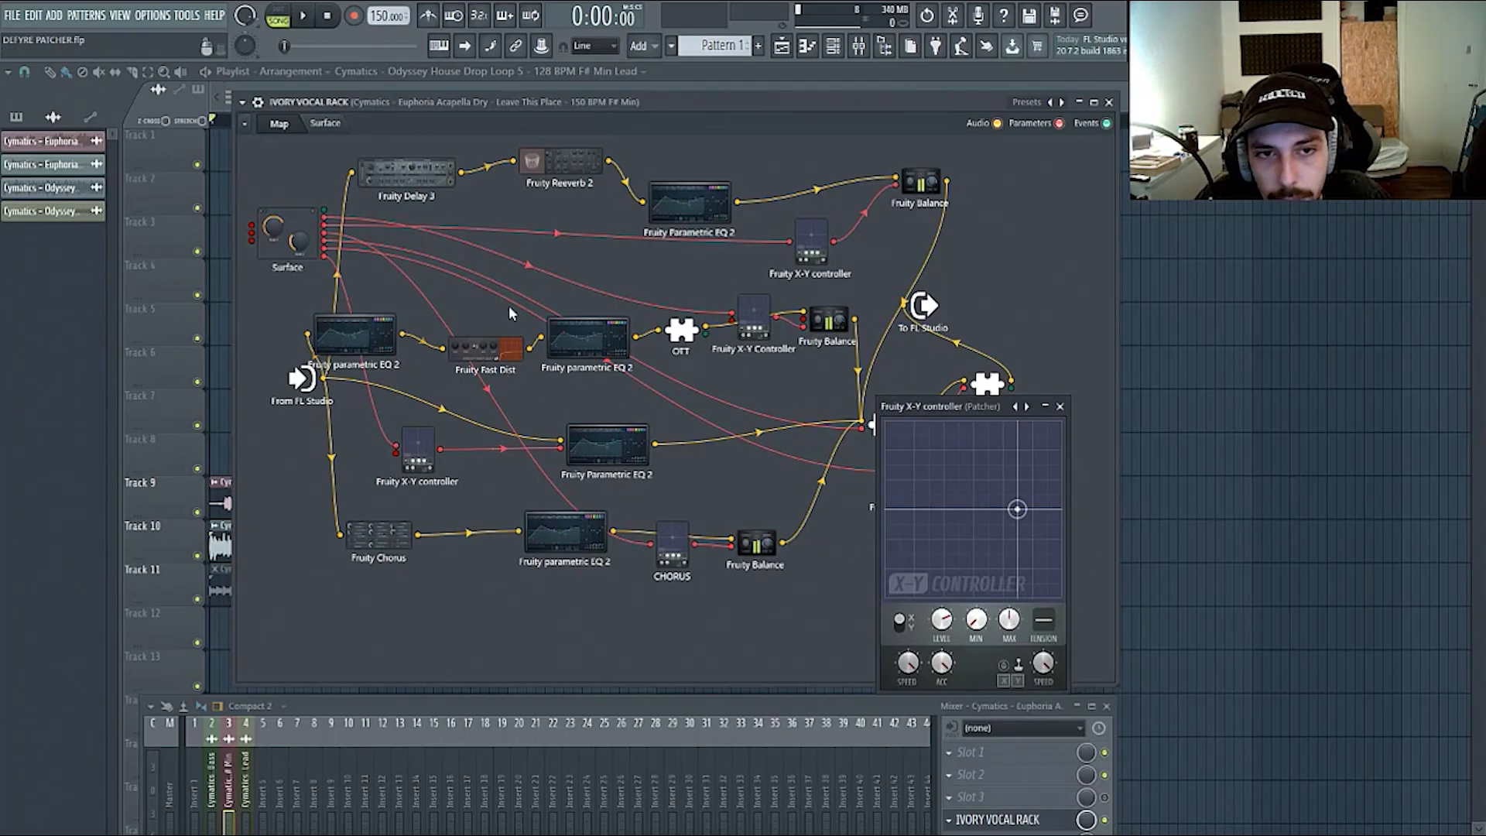
# - Show the direct chain's EQ beside the surface knobs and turn EQ 200hz through its range to test band 3's travel
pyautogui.click(325, 123)
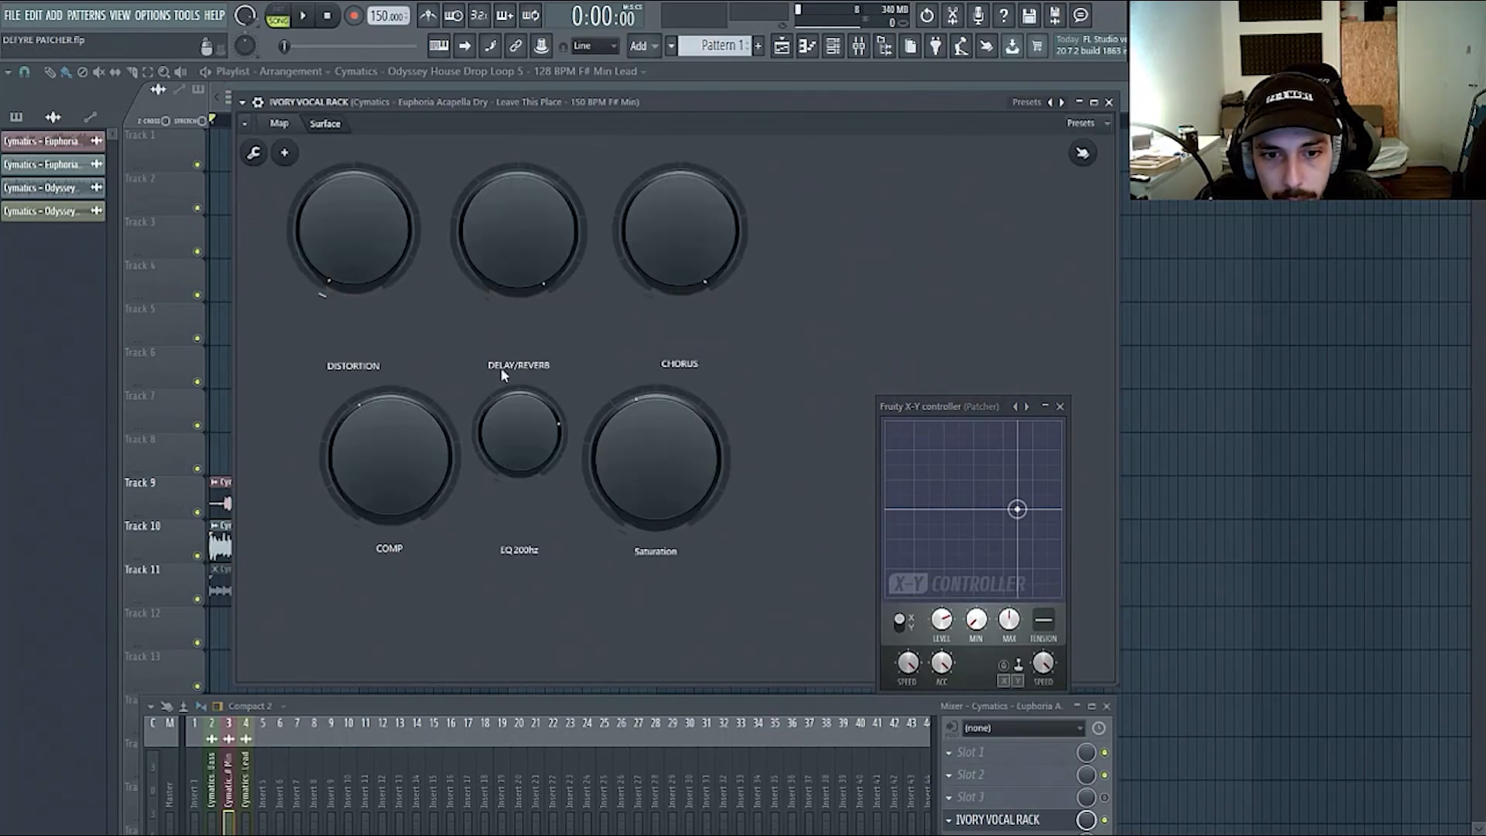
pyautogui.click(281, 123)
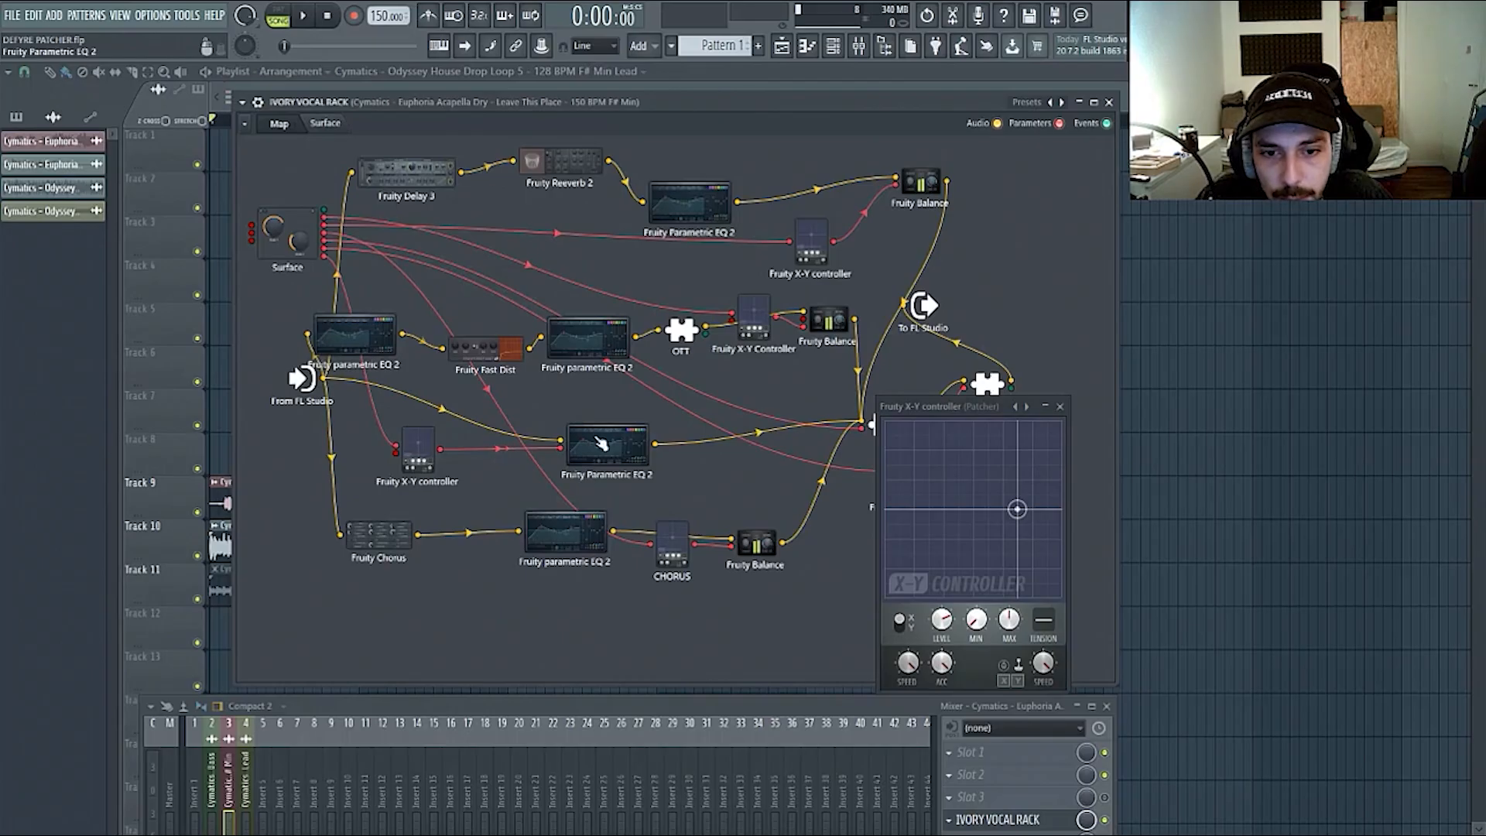
pyautogui.click(601, 443)
pyautogui.click(325, 123)
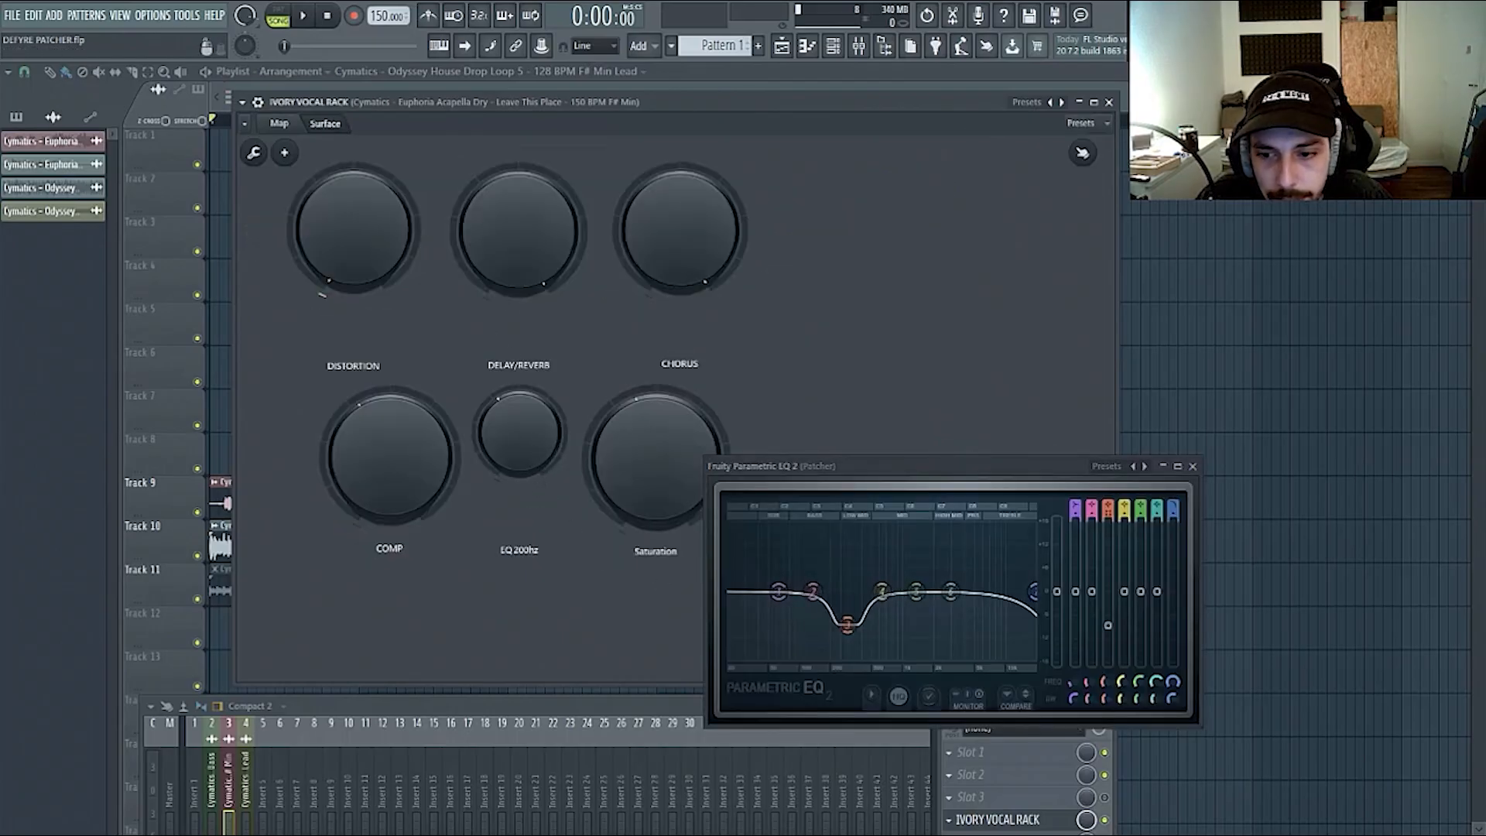
pyautogui.moveTo(537, 430); pyautogui.dragTo(537, 352)
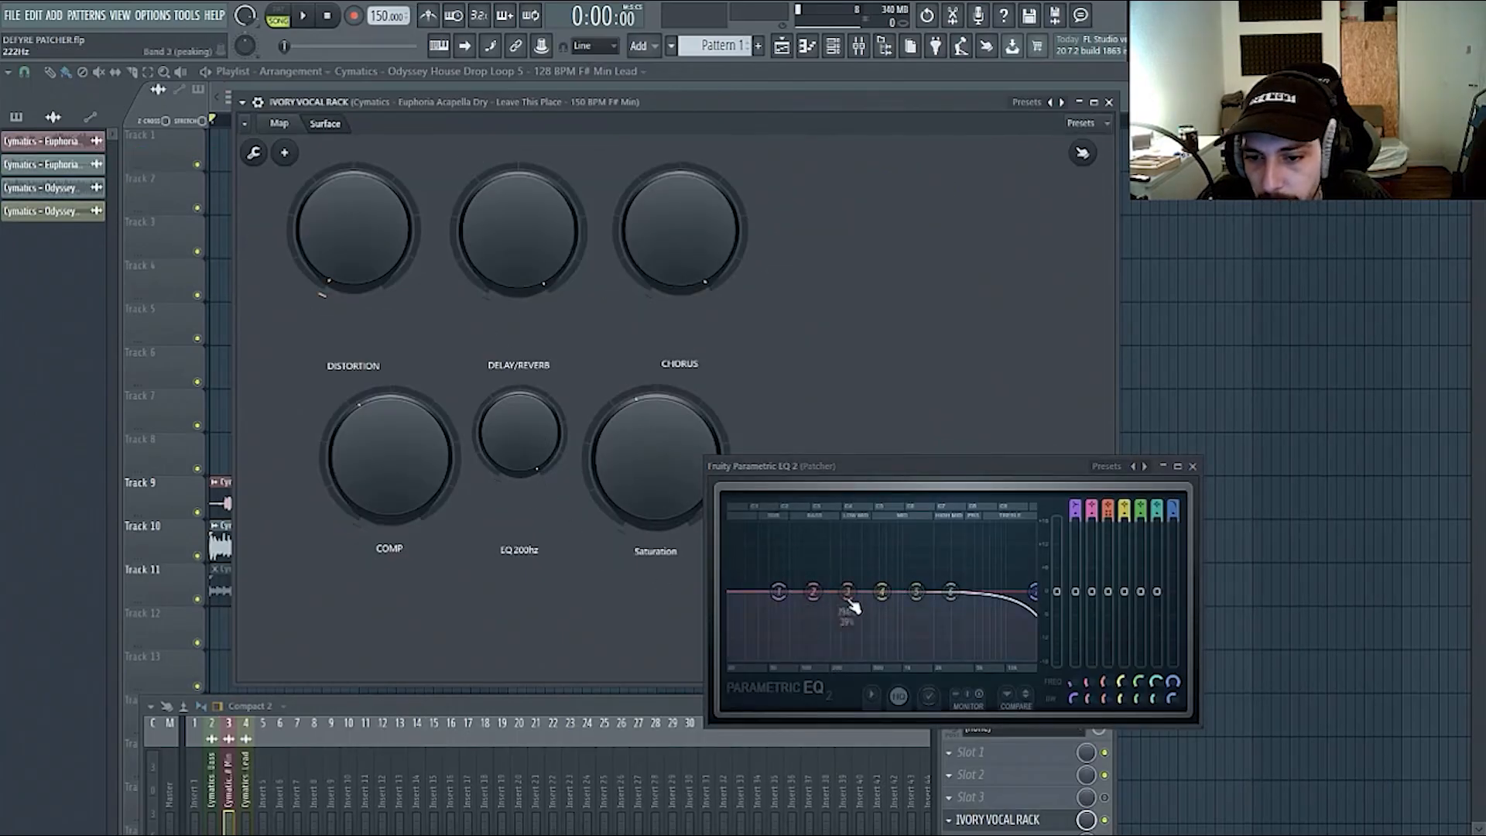
pyautogui.moveTo(481, 405); pyautogui.dragTo(542, 506)
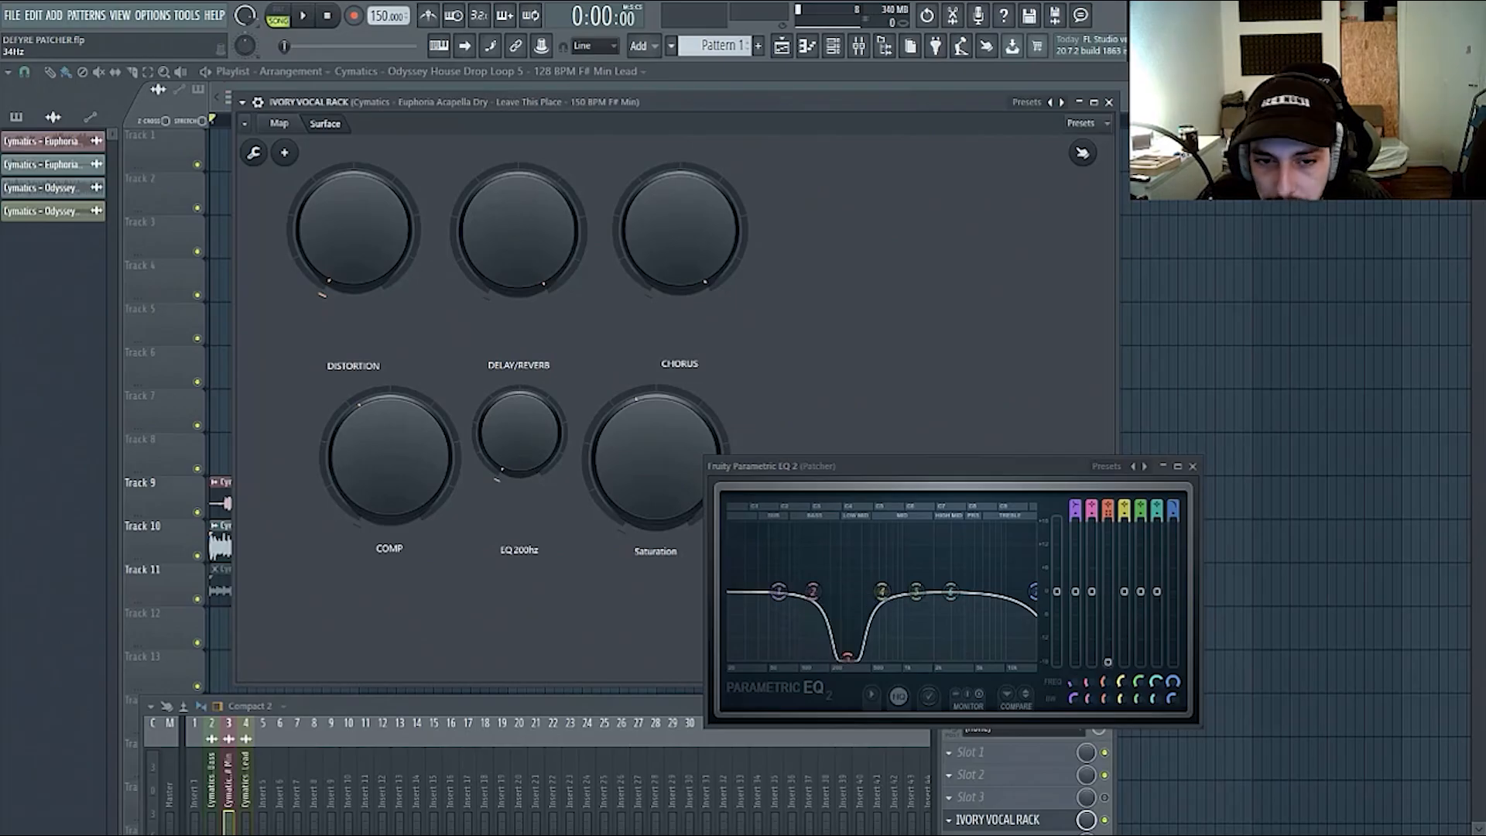
pyautogui.moveTo(542, 421); pyautogui.dragTo(542, 519)
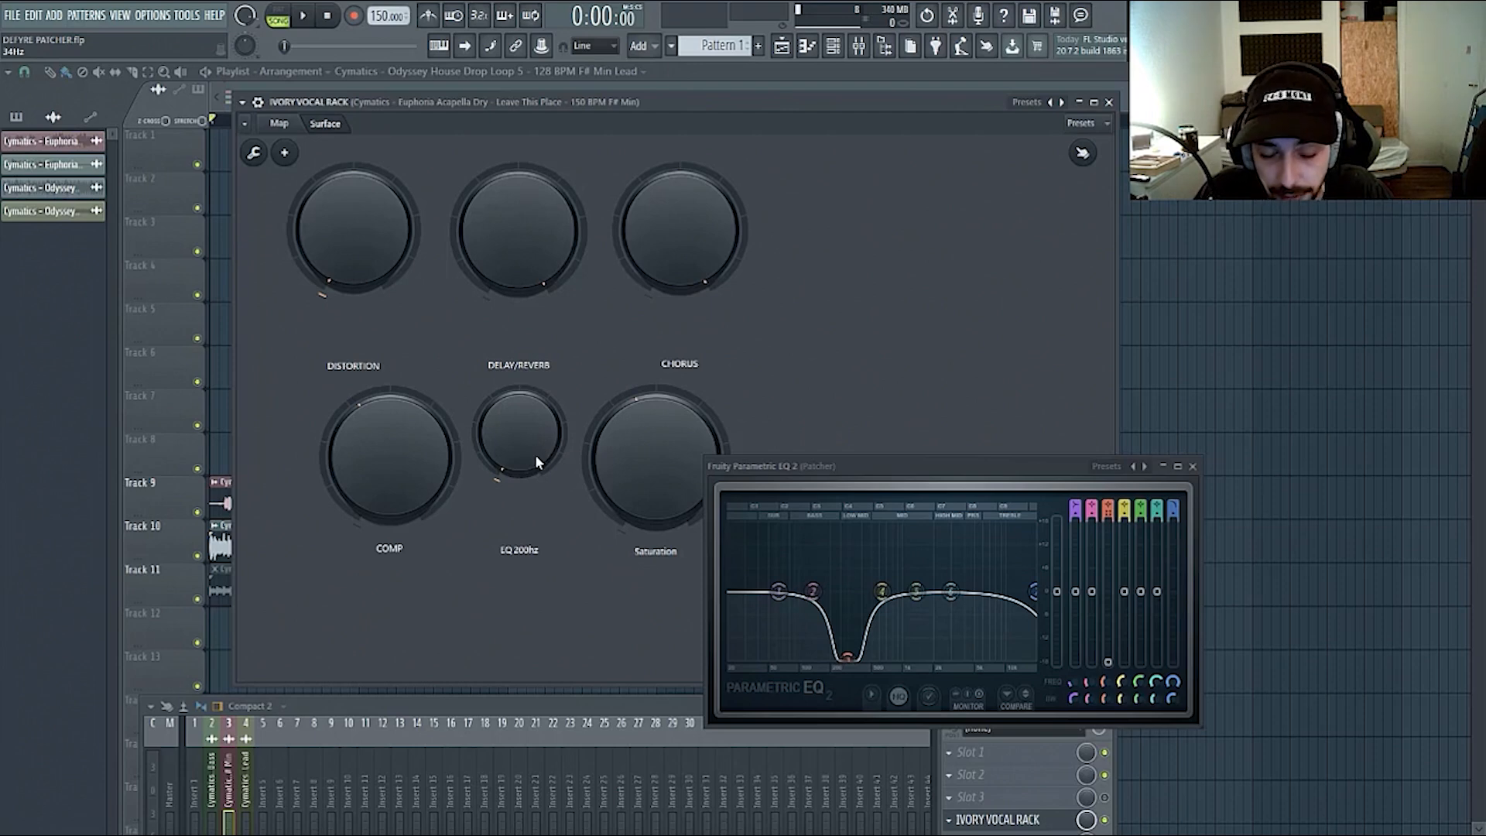
pyautogui.moveTo(542, 454)
pyautogui.mouseDown()
pyautogui.moveTo(542, 368)
pyautogui.moveTo(542, 468)
pyautogui.mouseUp()
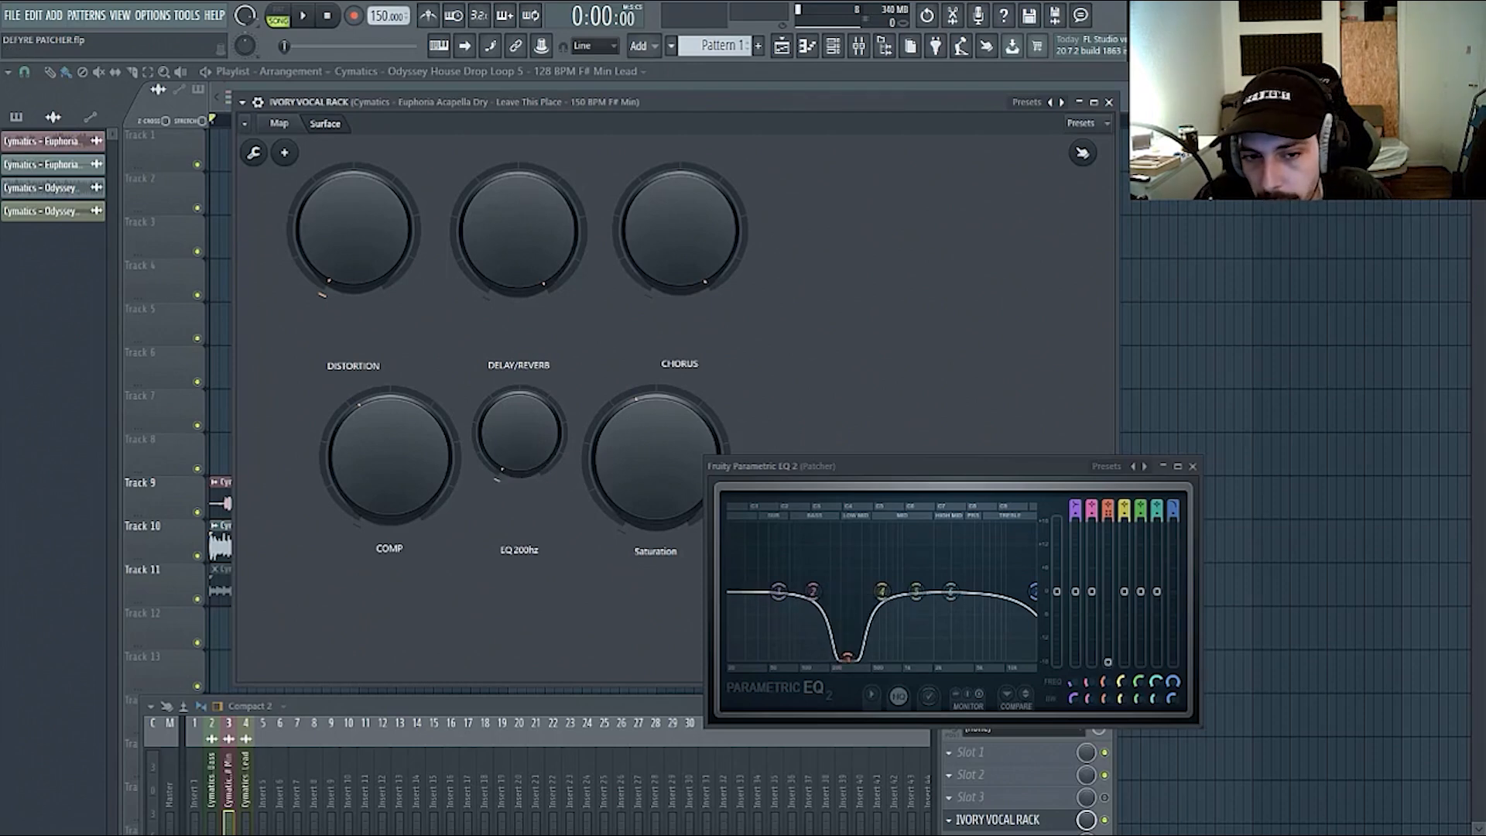
pyautogui.moveTo(850, 644); pyautogui.dragTo(847, 611)
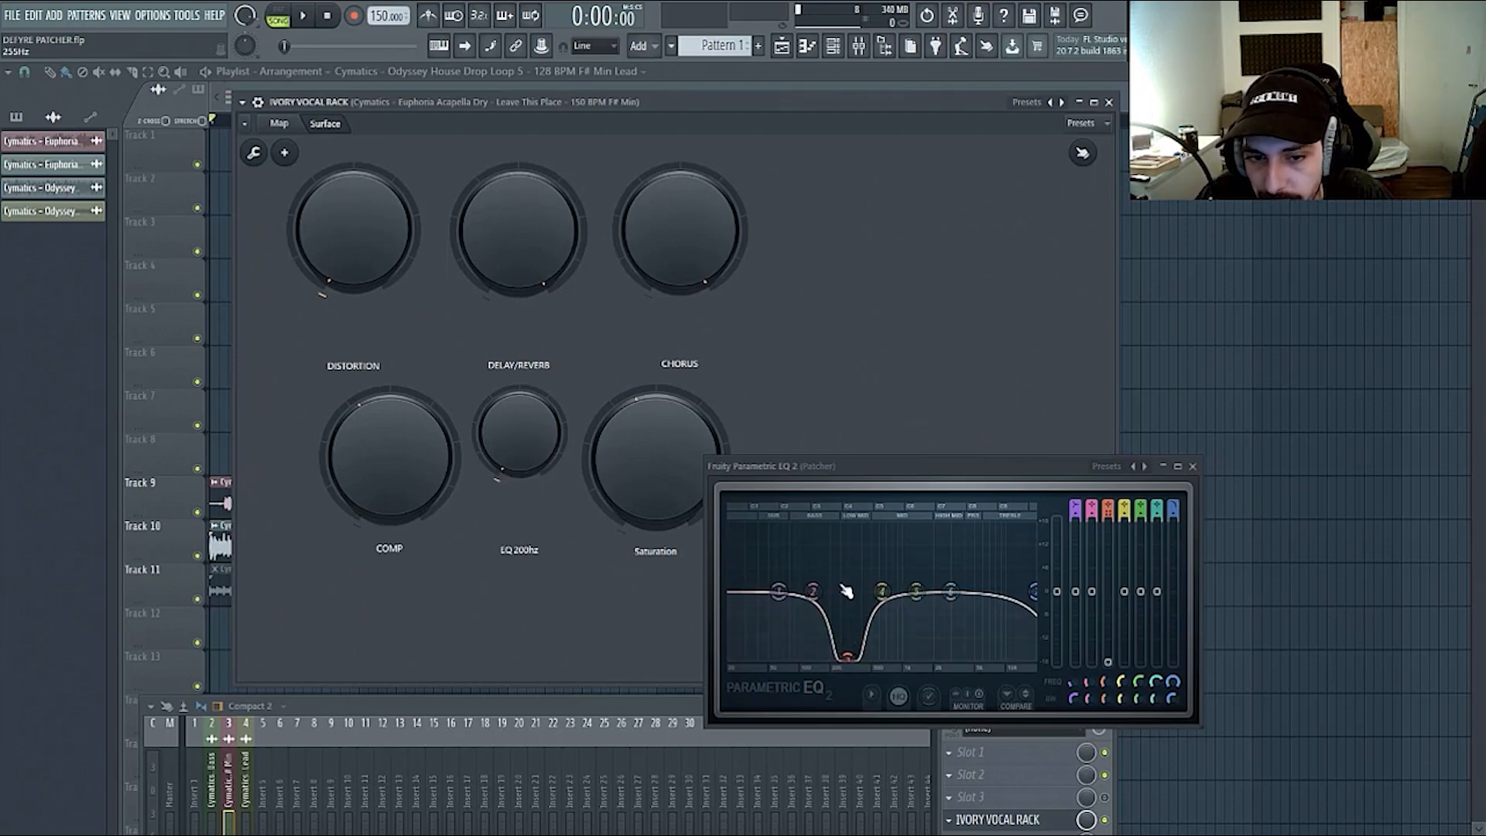
# - Raise the X-Y controller's X minimum to about 39% and check band 3's cut against the EQ 200hz knob
pyautogui.click(280, 124)
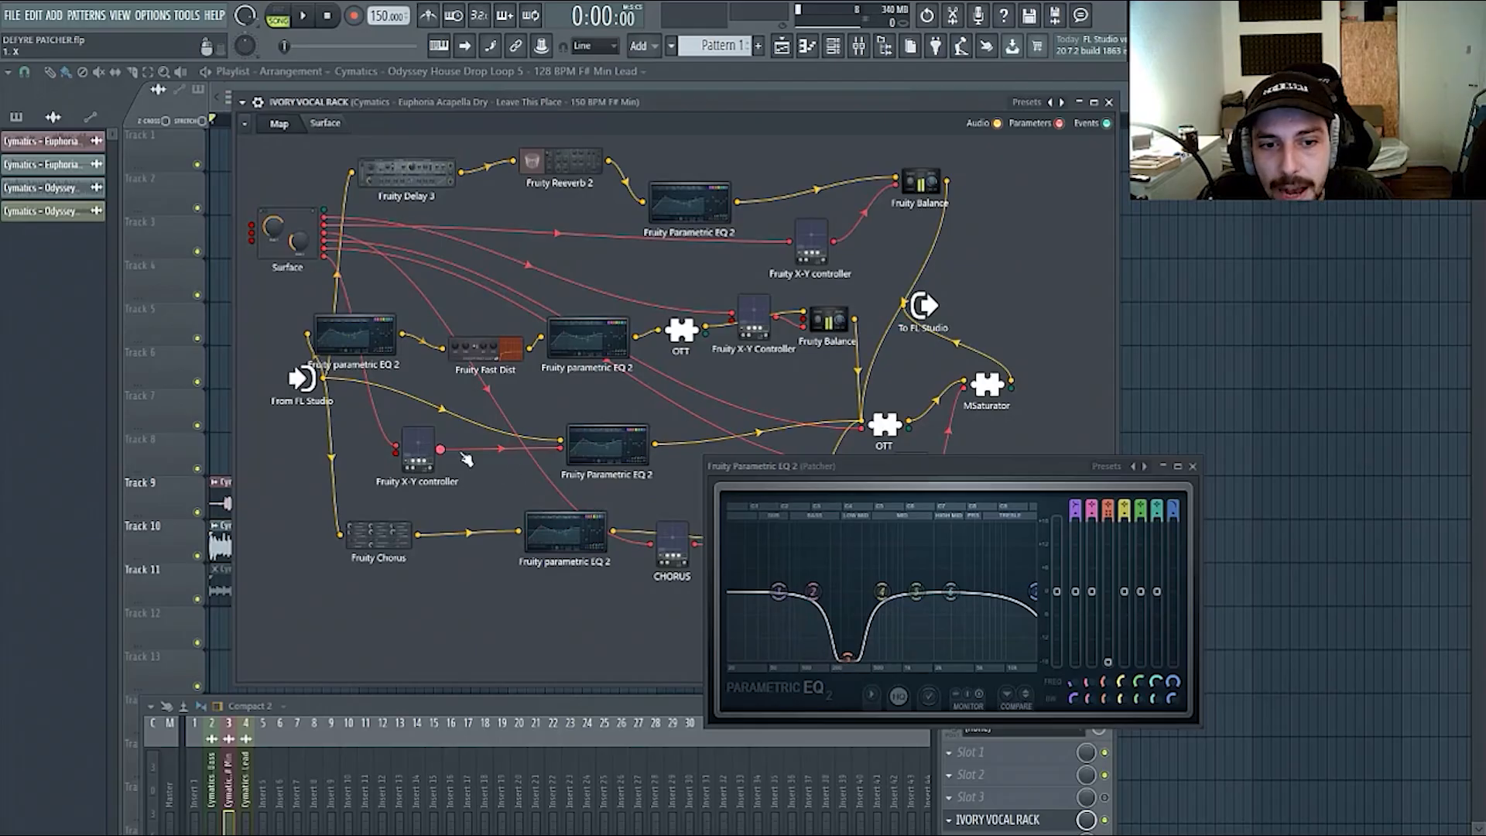
pyautogui.click(420, 449)
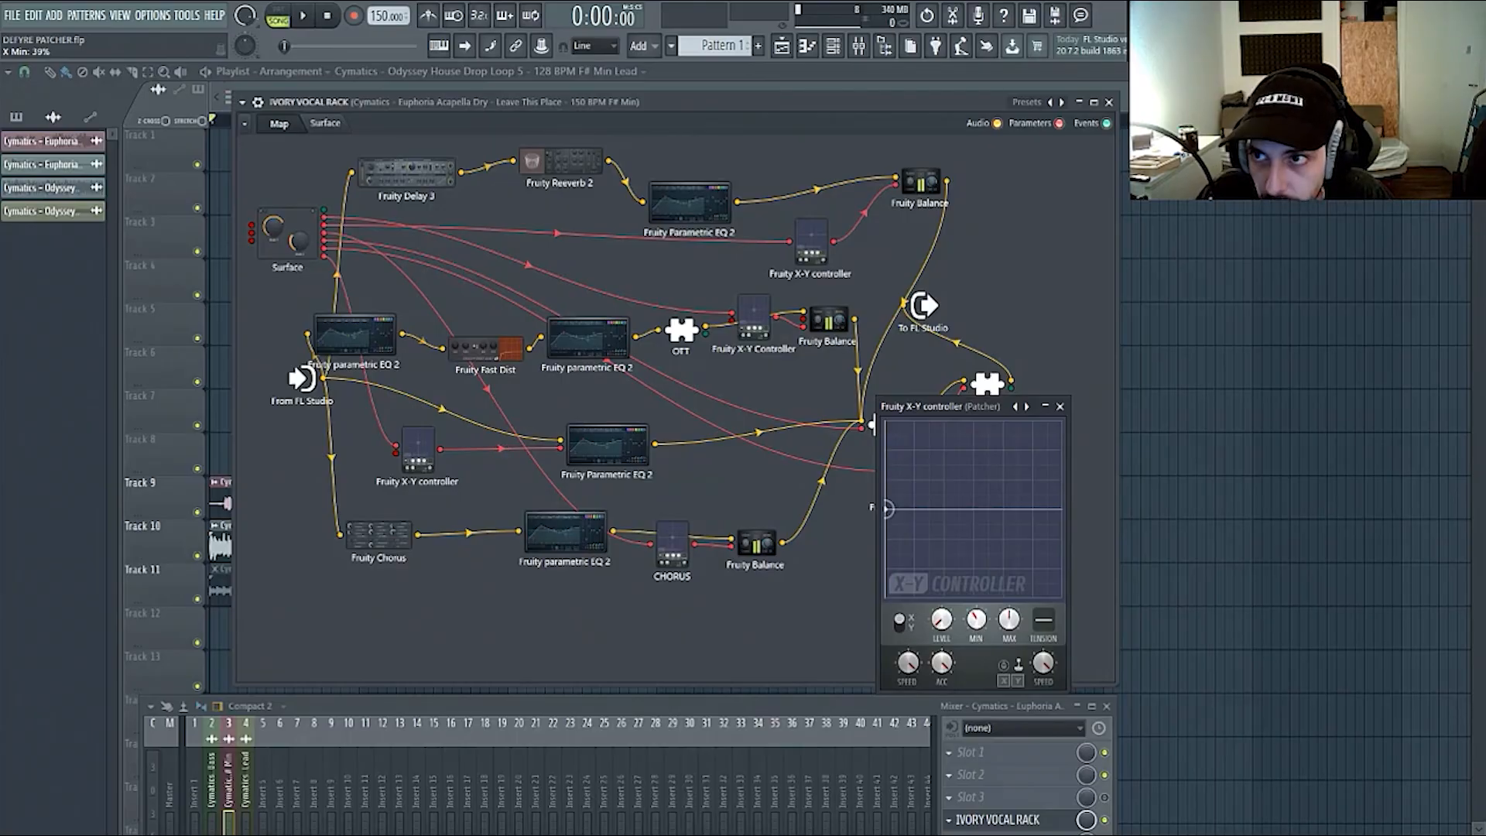
pyautogui.click(325, 123)
pyautogui.click(279, 124)
pyautogui.click(608, 442)
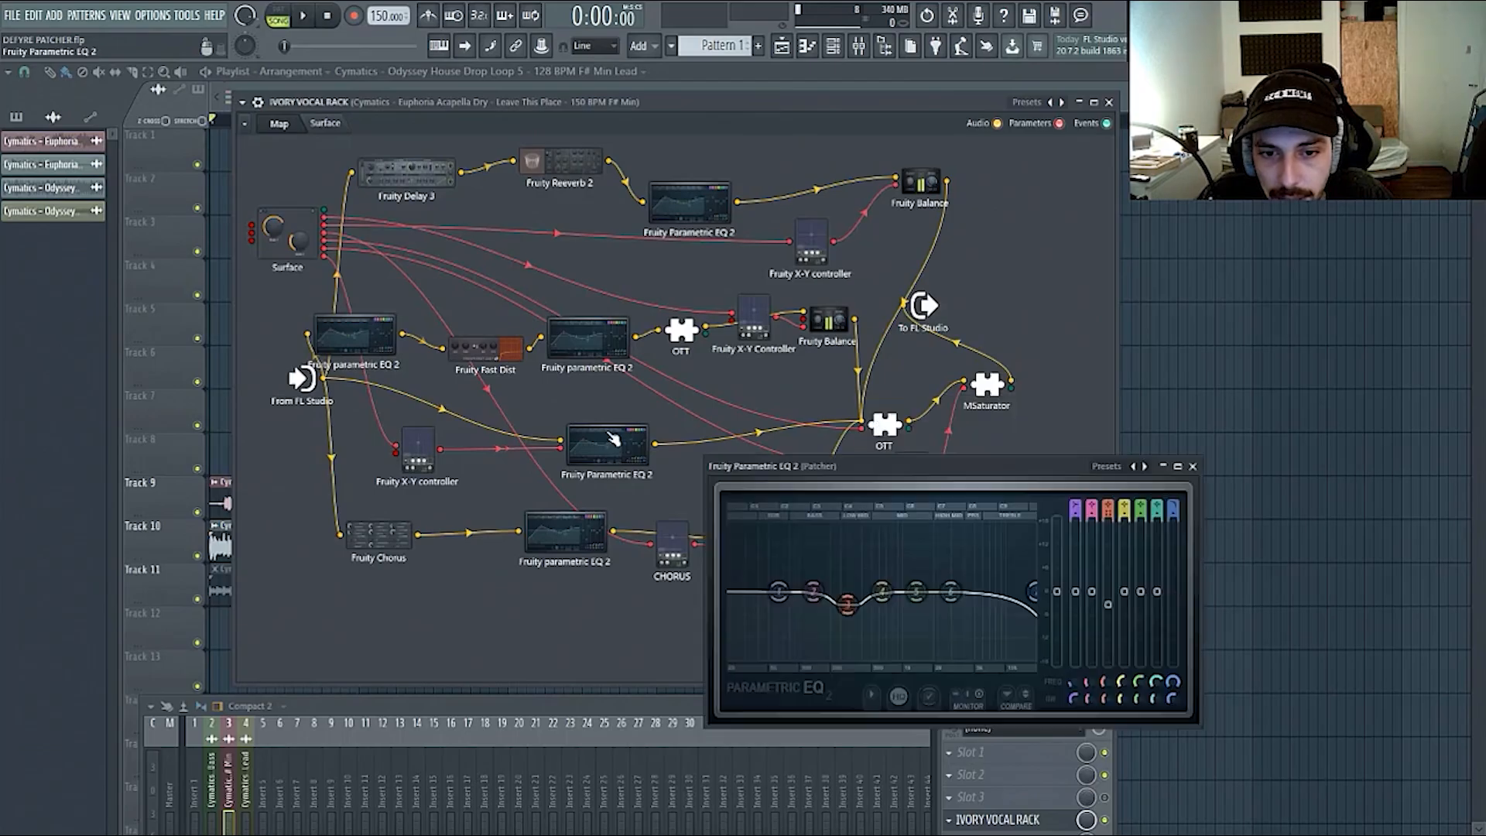
pyautogui.click(325, 123)
pyautogui.moveTo(519, 432)
pyautogui.mouseDown()
pyautogui.moveTo(520, 395)
pyautogui.moveTo(519, 442)
pyautogui.mouseUp()
pyautogui.click(279, 124)
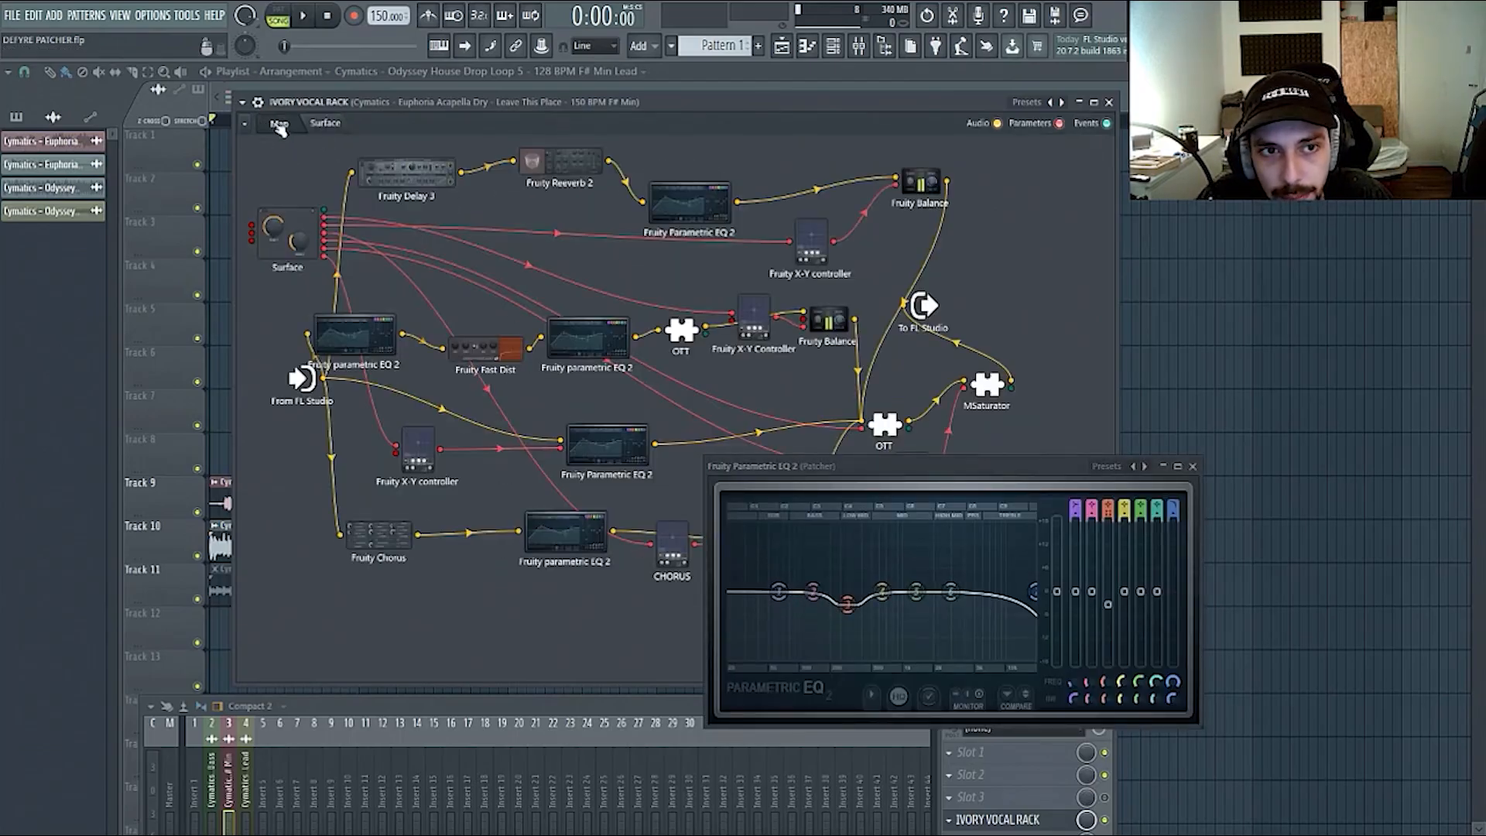
# - Set the X-Y controller's X minimum to about 29% and widen the bandwidth of band 3 in the direct chain's EQ
pyautogui.click(422, 442)
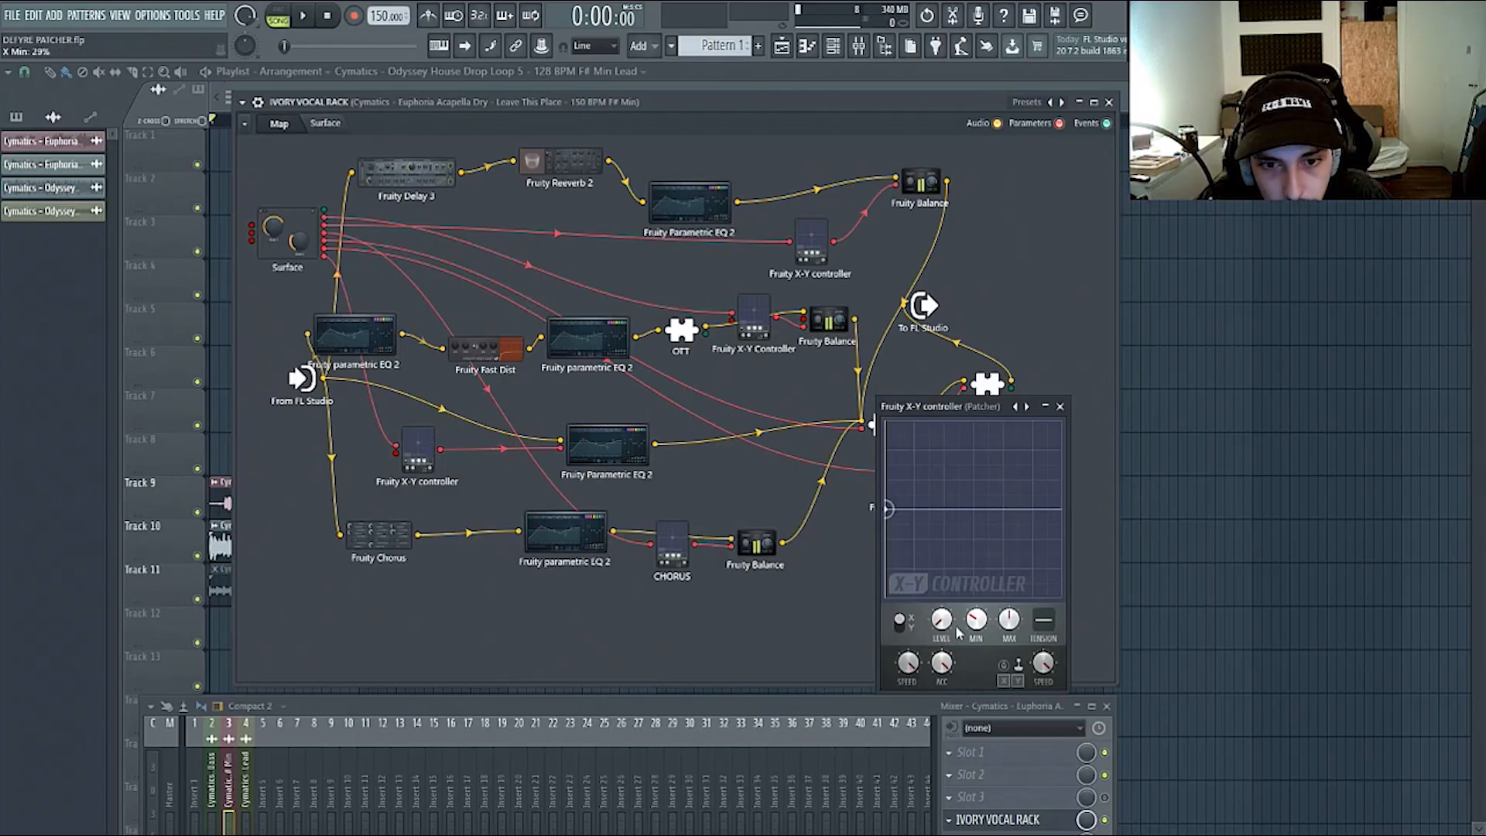
pyautogui.click(585, 446)
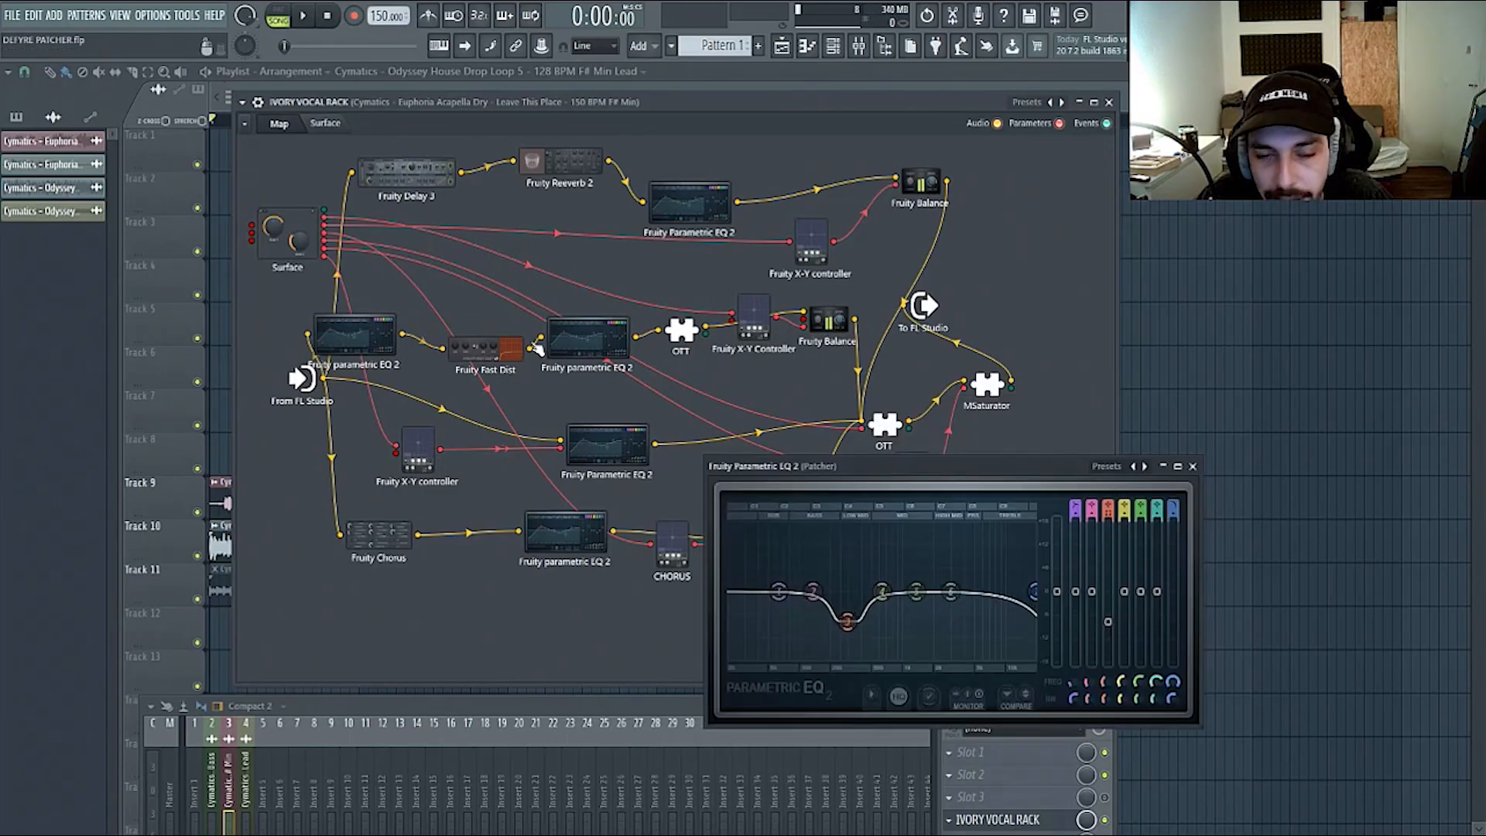
pyautogui.click(325, 124)
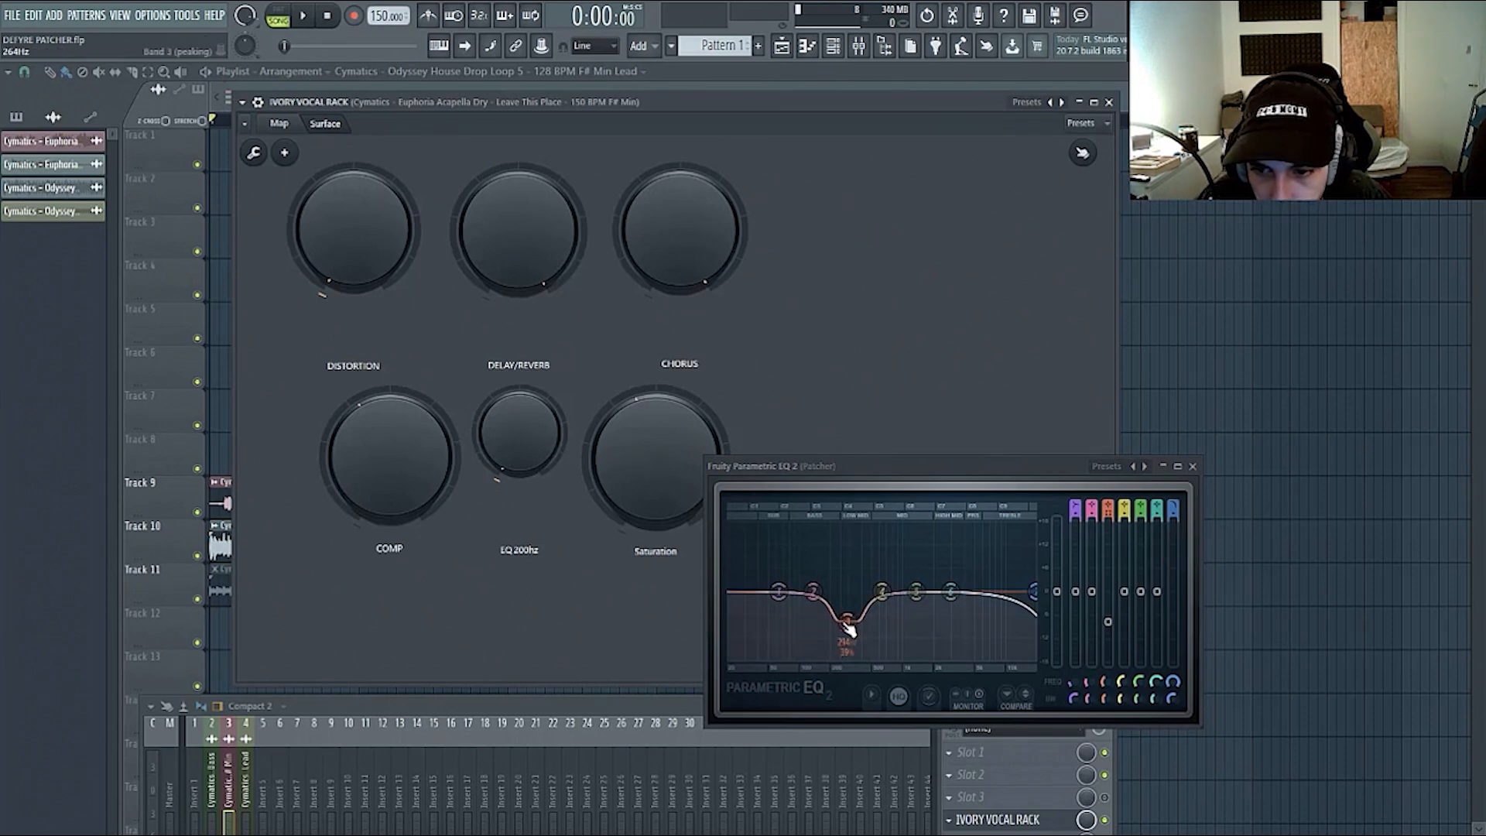
pyautogui.moveTo(1106, 700); pyautogui.dragTo(1105, 656)
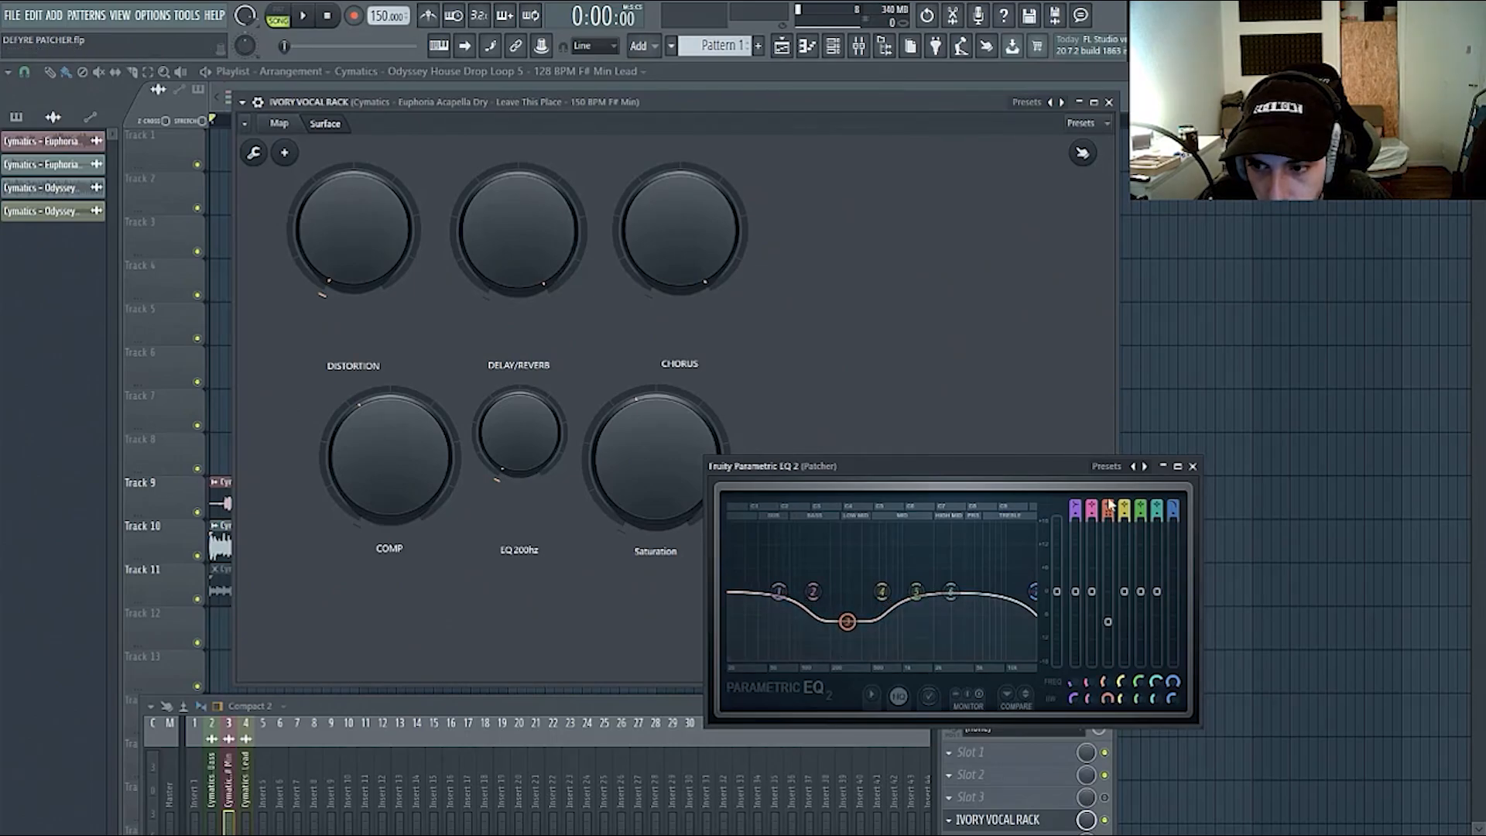
pyautogui.moveTo(1107, 517); pyautogui.dragTo(1108, 536)
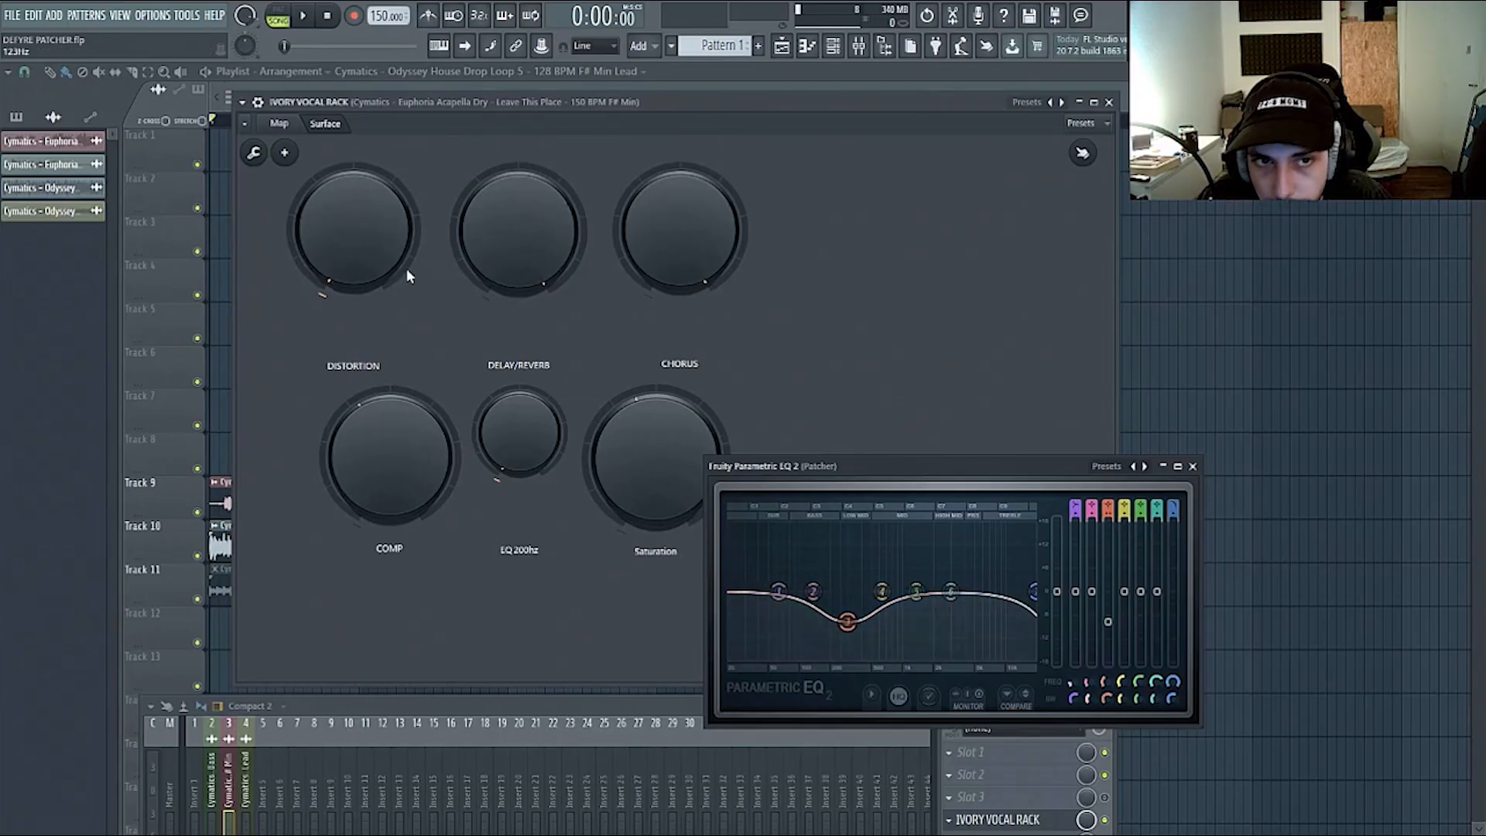
# - Set the X-Y controller's X minimum to about 40%, play the song and try the EQ 200hz knob with the EQ shown
pyautogui.click(280, 123)
pyautogui.click(419, 447)
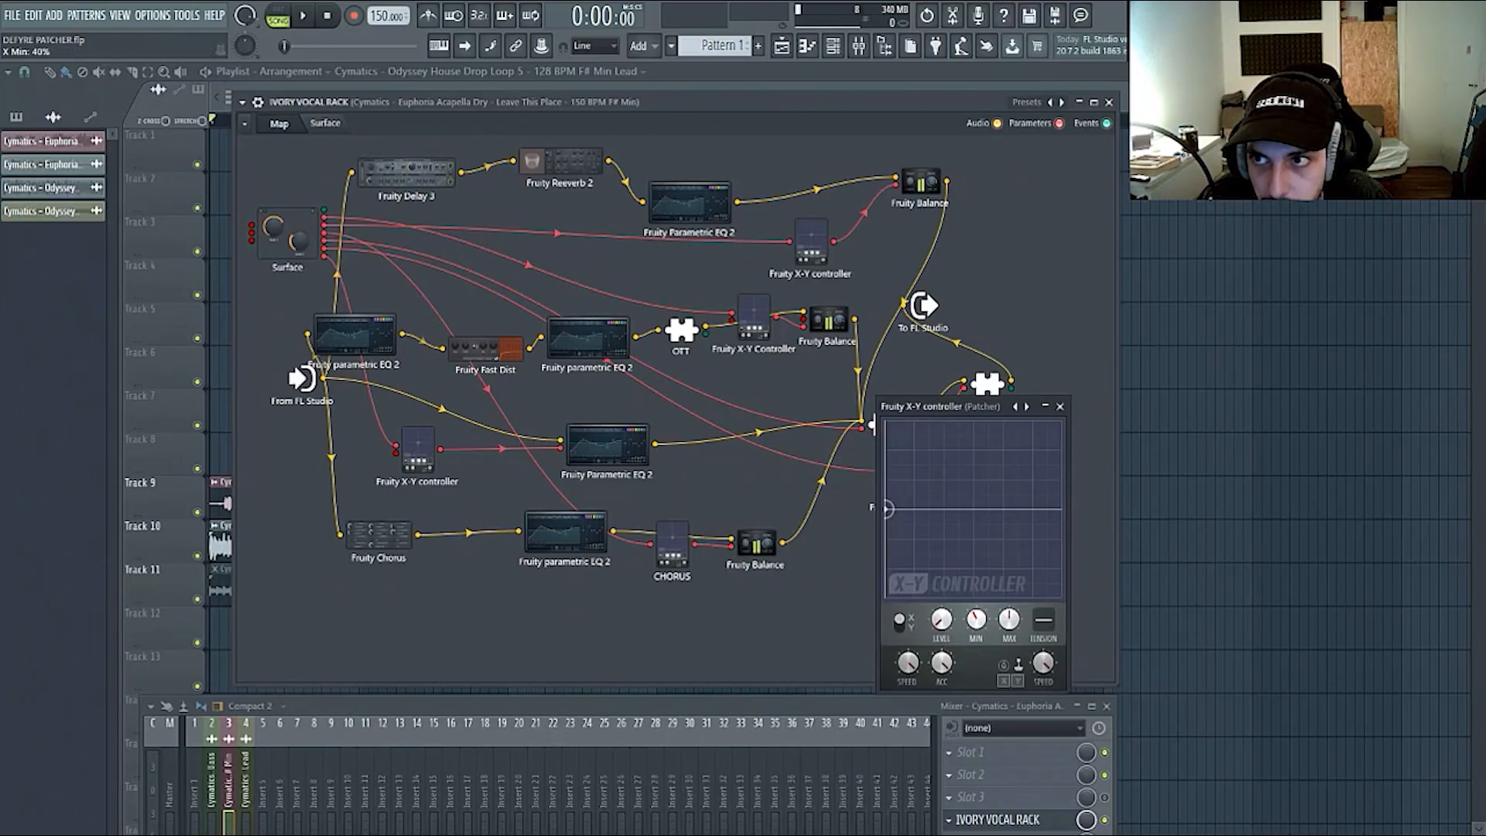
pyautogui.click(600, 457)
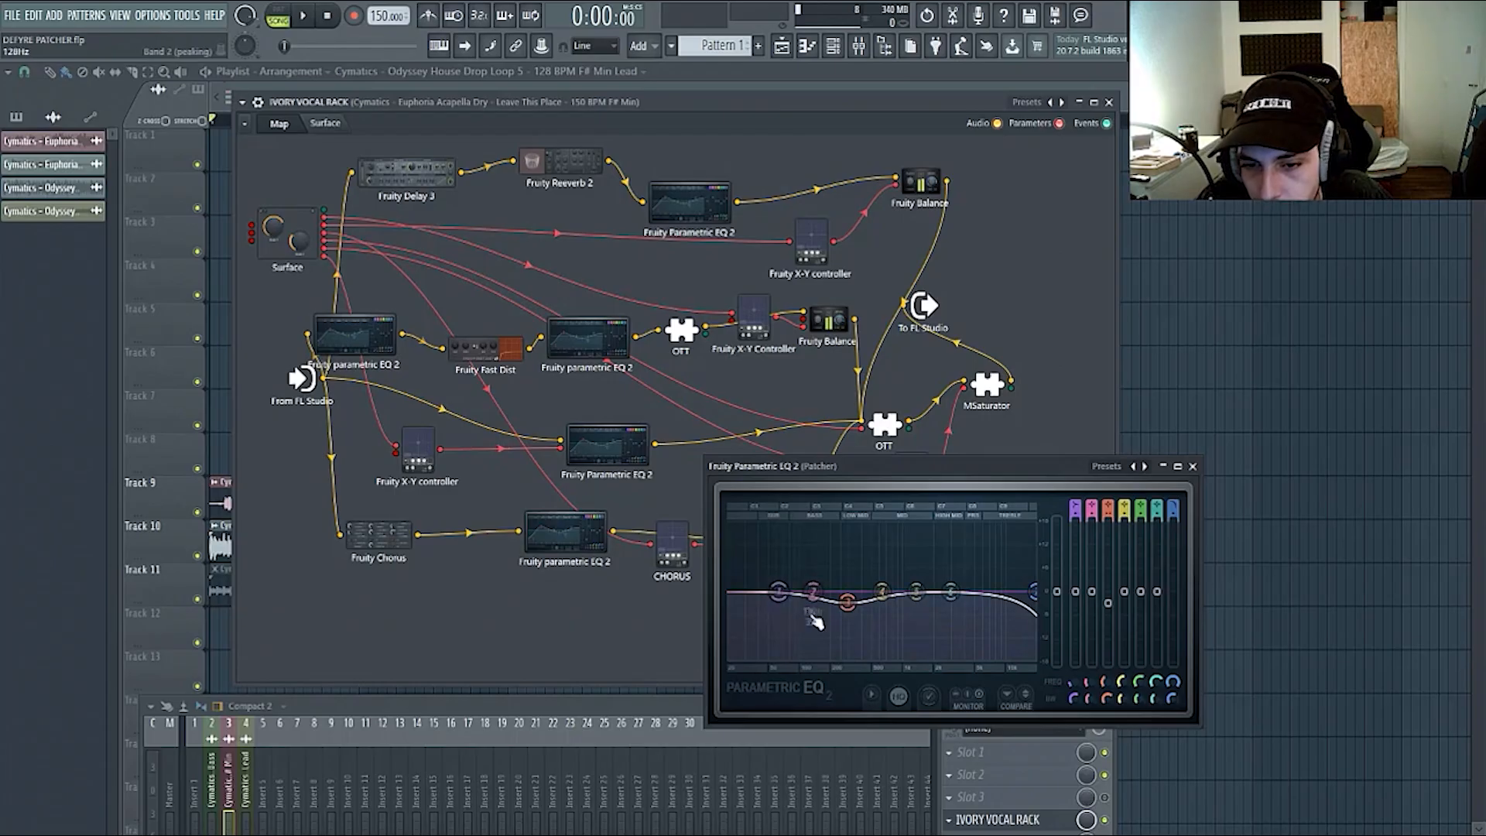
pyautogui.click(335, 128)
pyautogui.press('space')
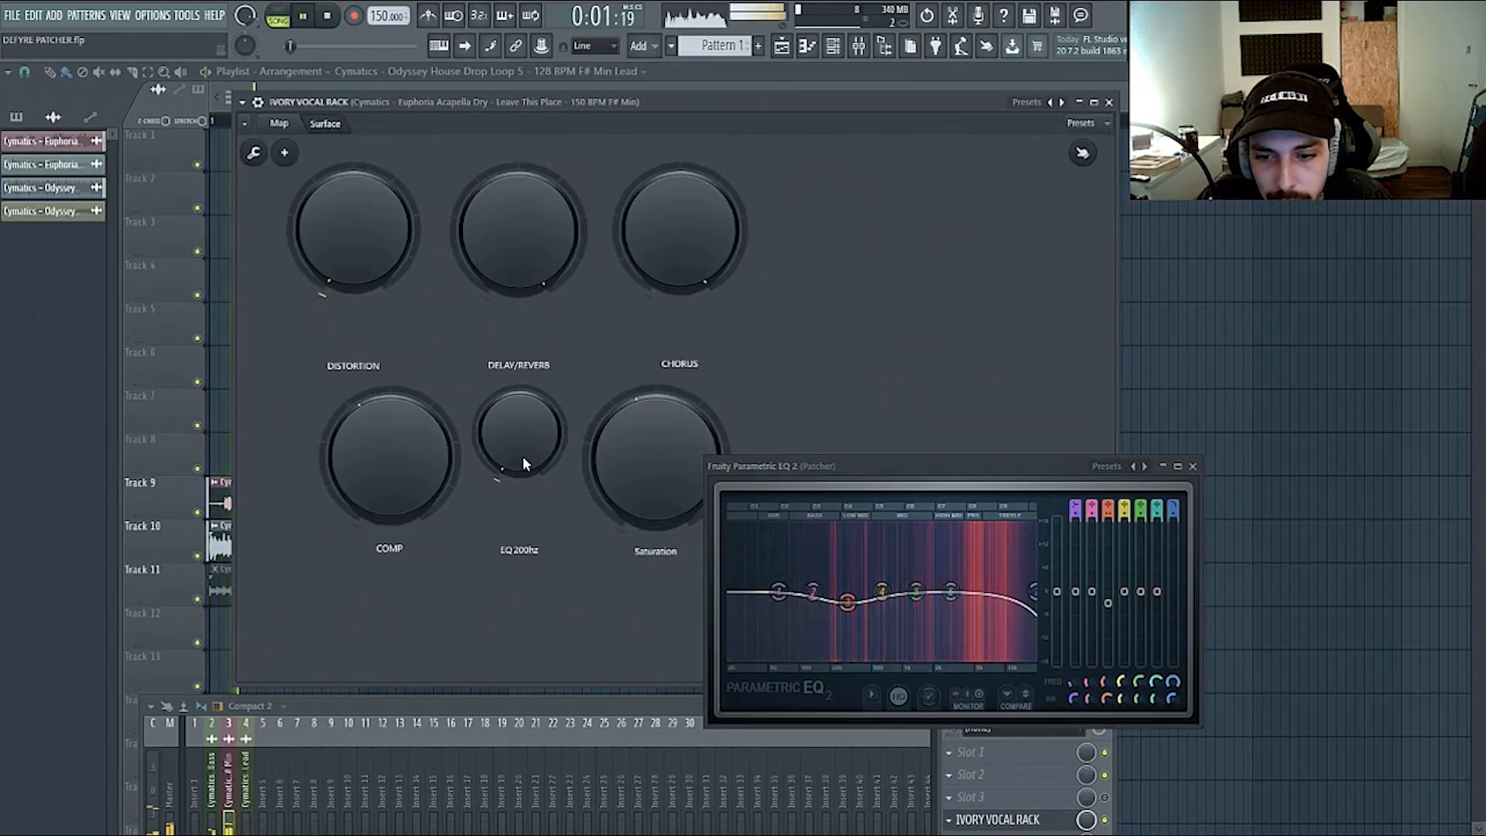
pyautogui.moveTo(522, 457); pyautogui.dragTo(522, 372)
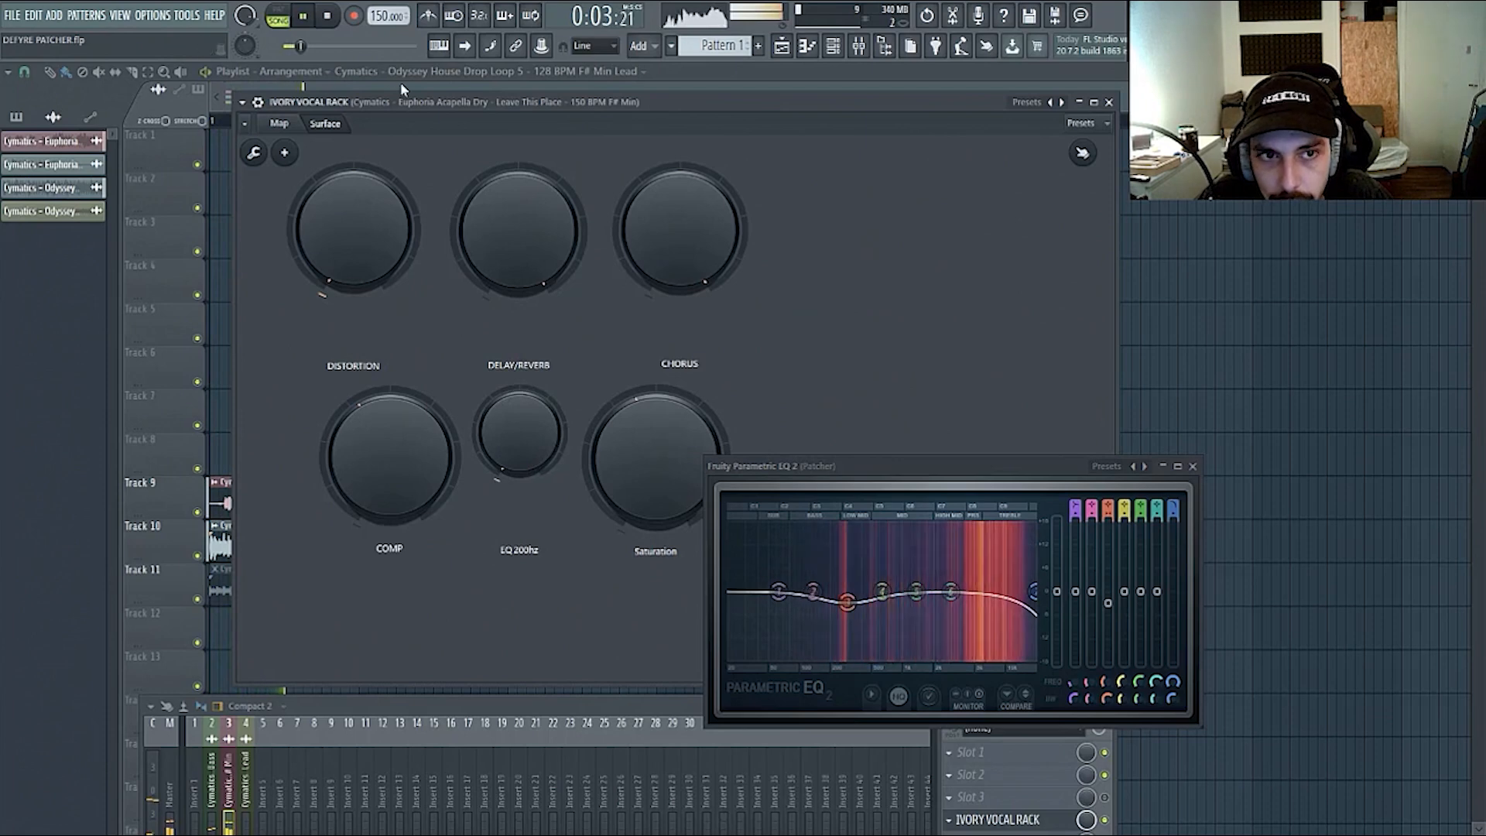
# - Return to the map, restart playback and lower the frequency of the EQ's band 3 to about 215 Hz
pyautogui.click(298, 125)
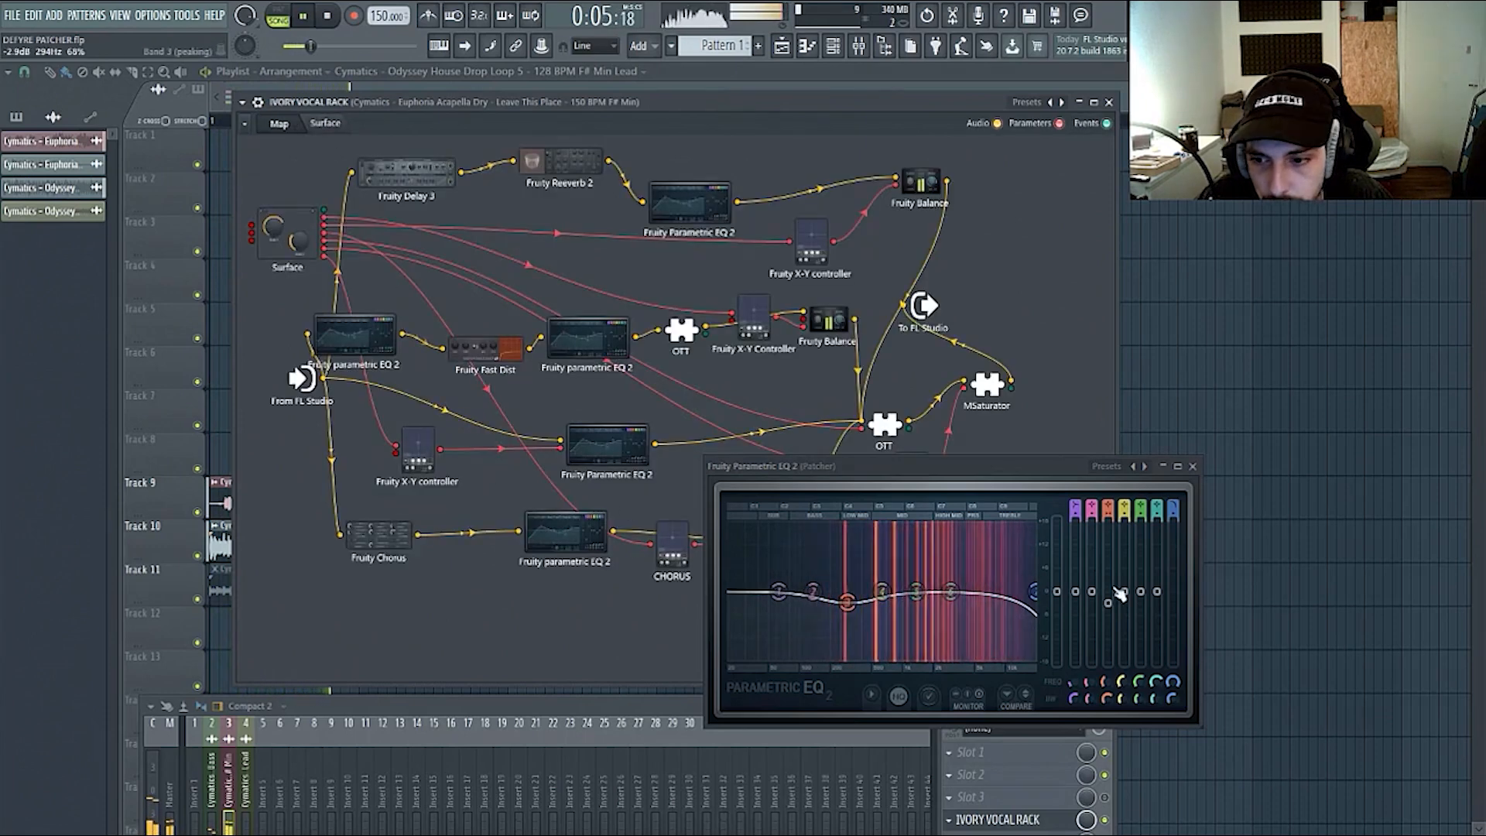
pyautogui.press('space')
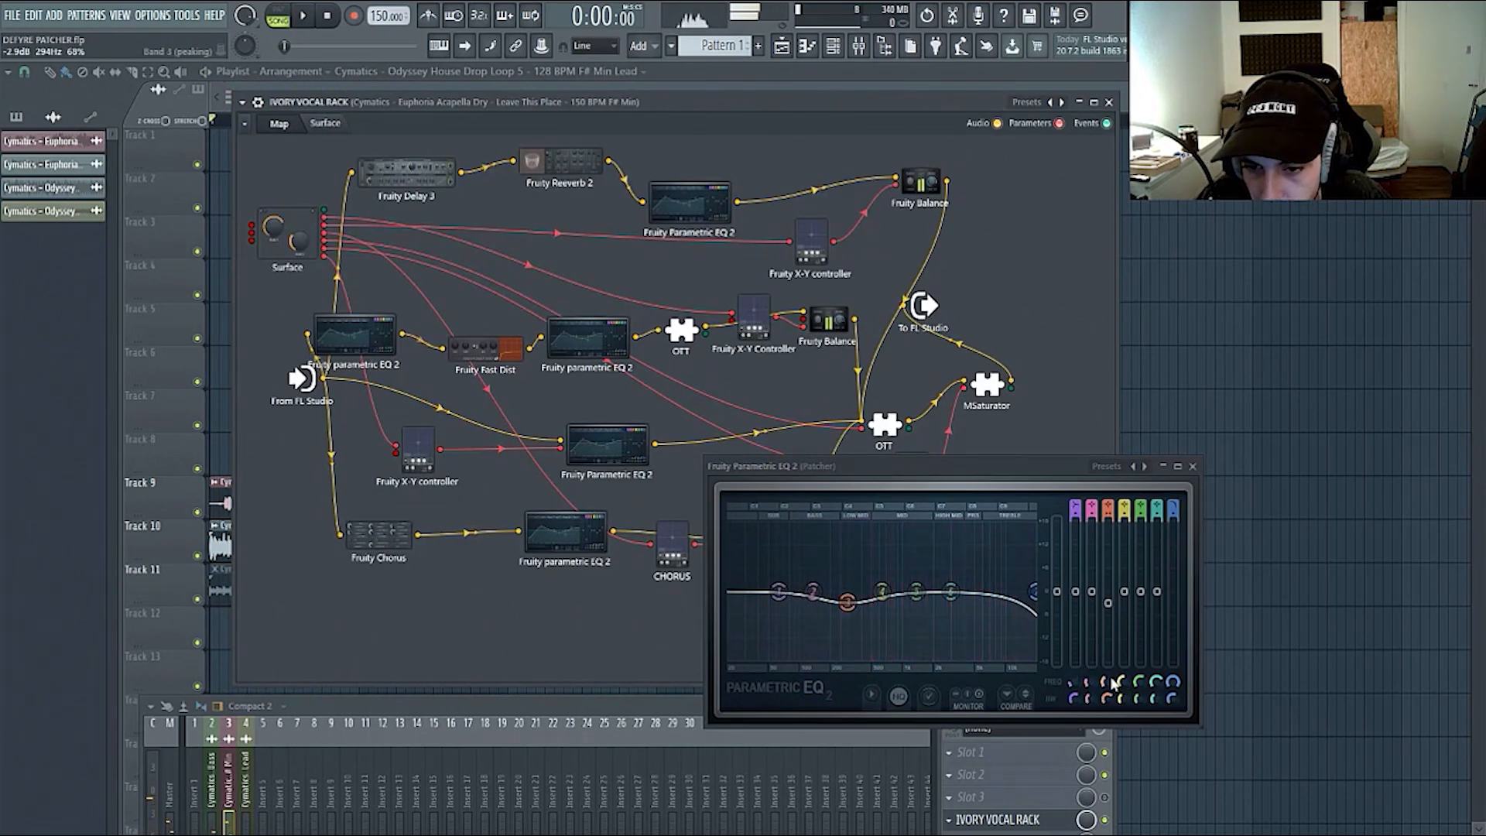
pyautogui.press('space')
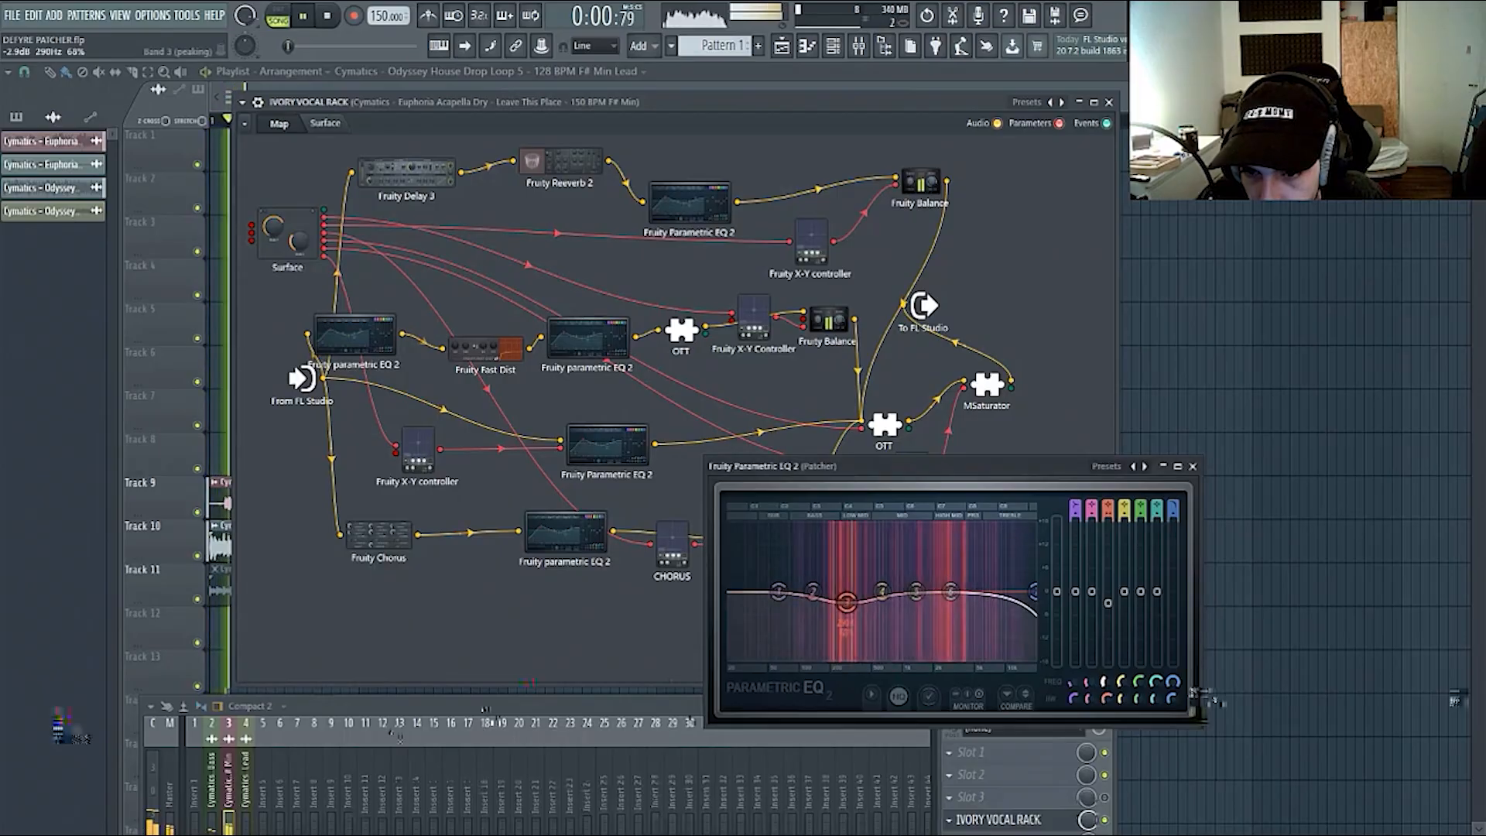
pyautogui.moveTo(1107, 684); pyautogui.dragTo(1107, 689)
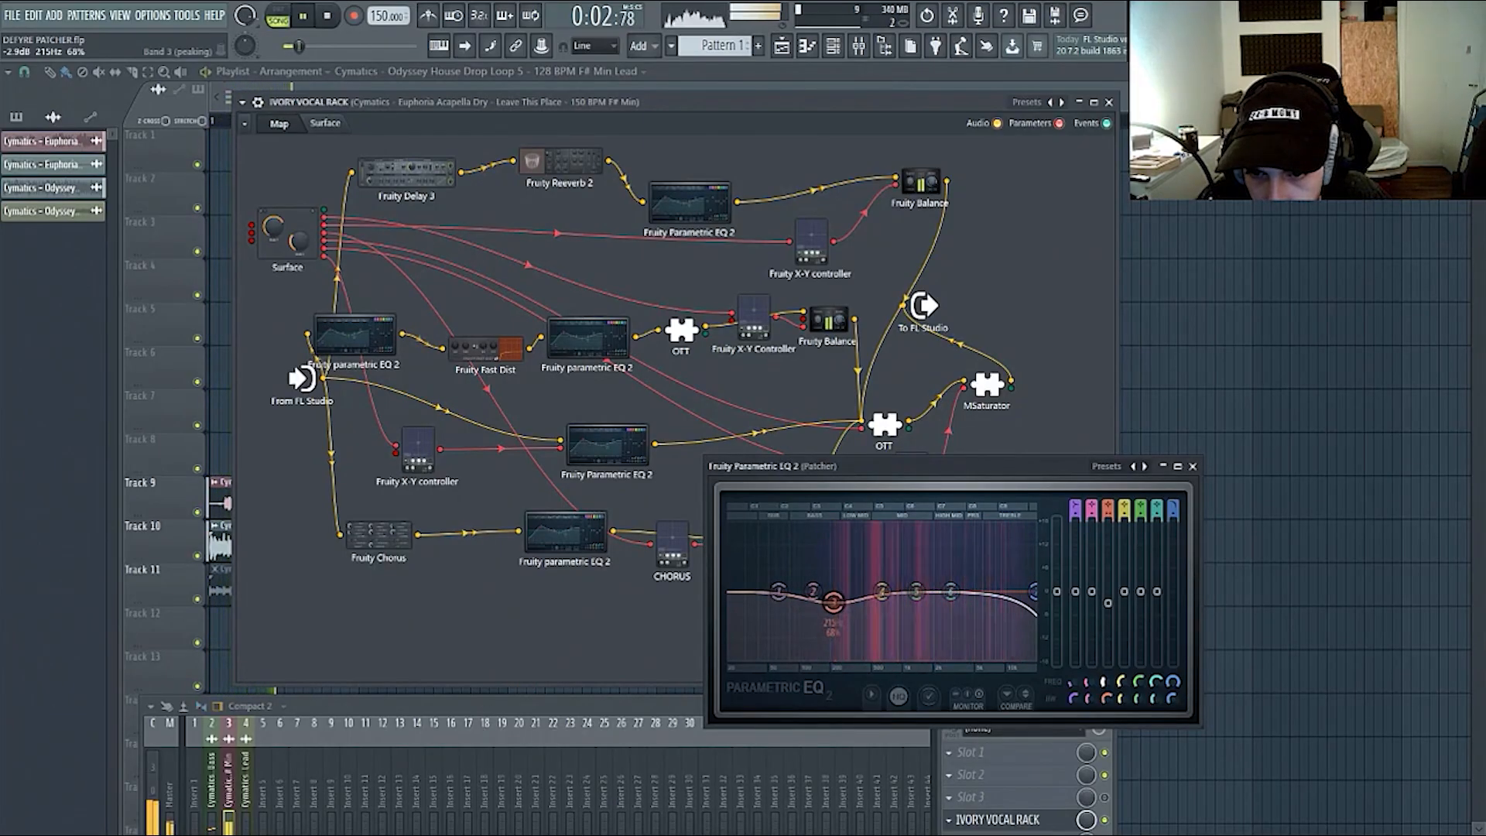
# - Set the X-Y controller's X minimum to about 39% during playback and check the EQ curve beside the surface knobs
pyautogui.doubleClick(422, 452)
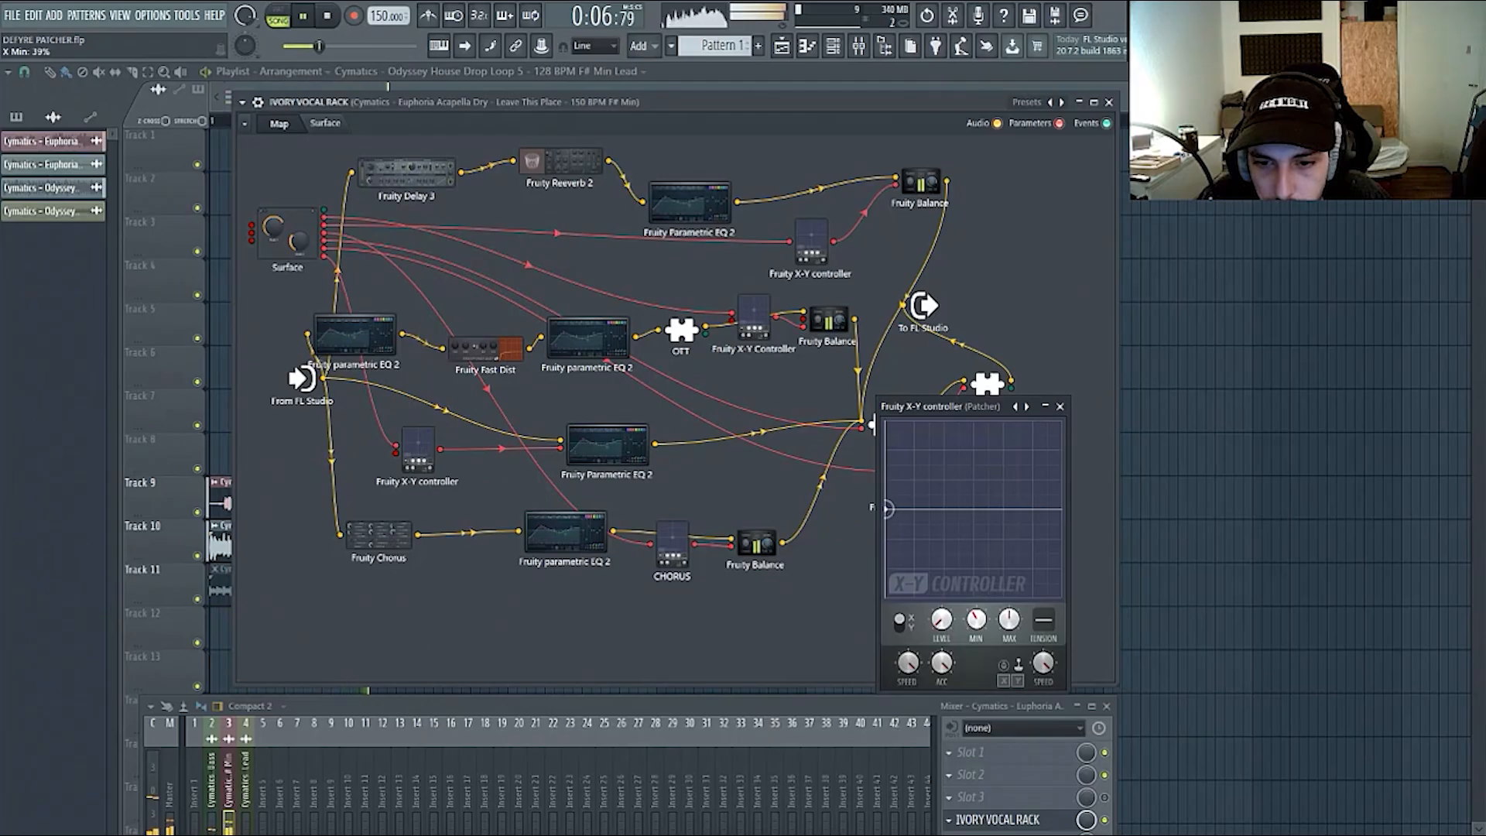
pyautogui.doubleClick(608, 445)
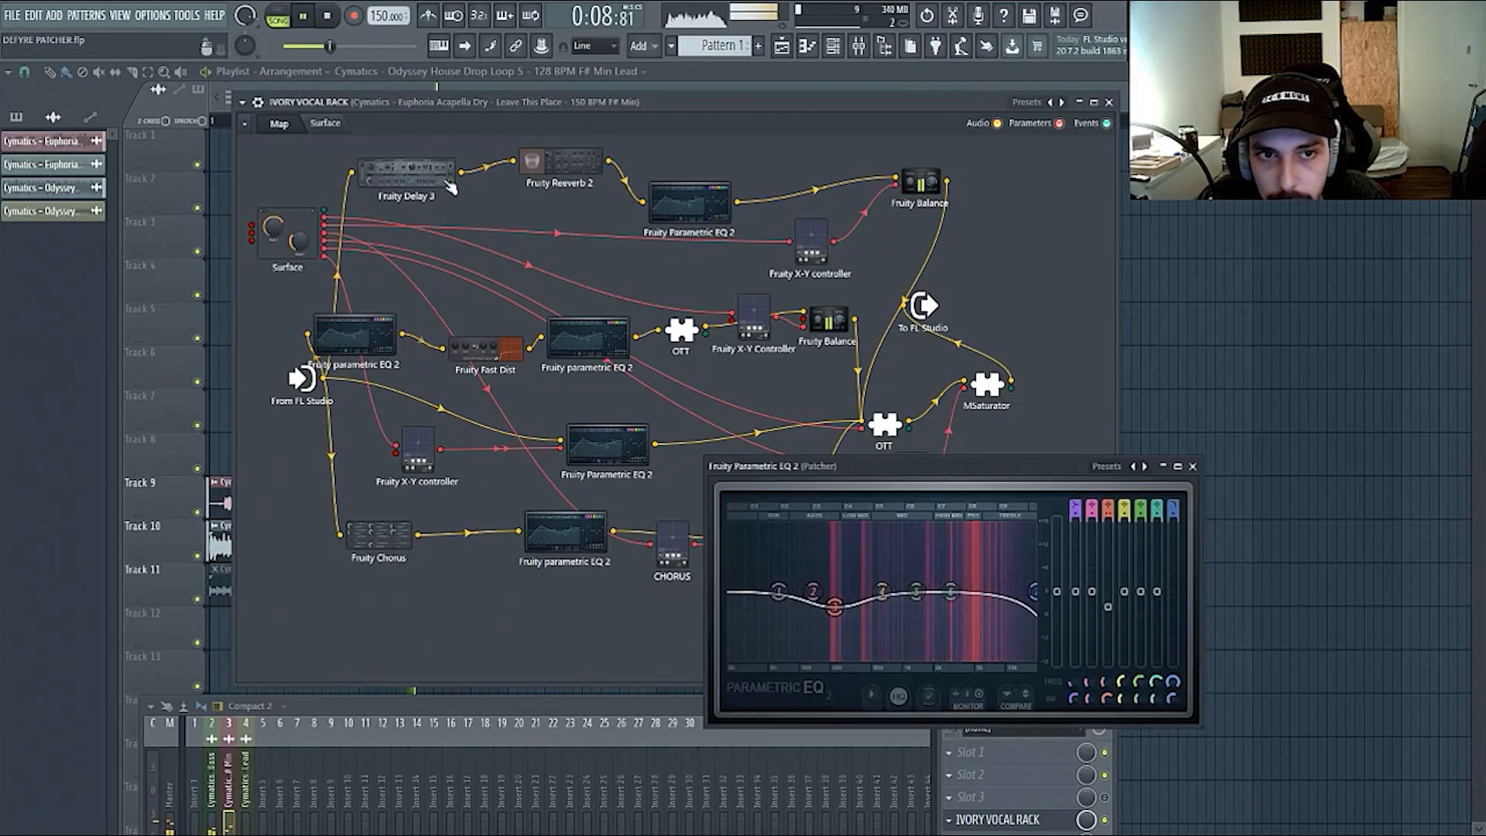
pyautogui.click(327, 124)
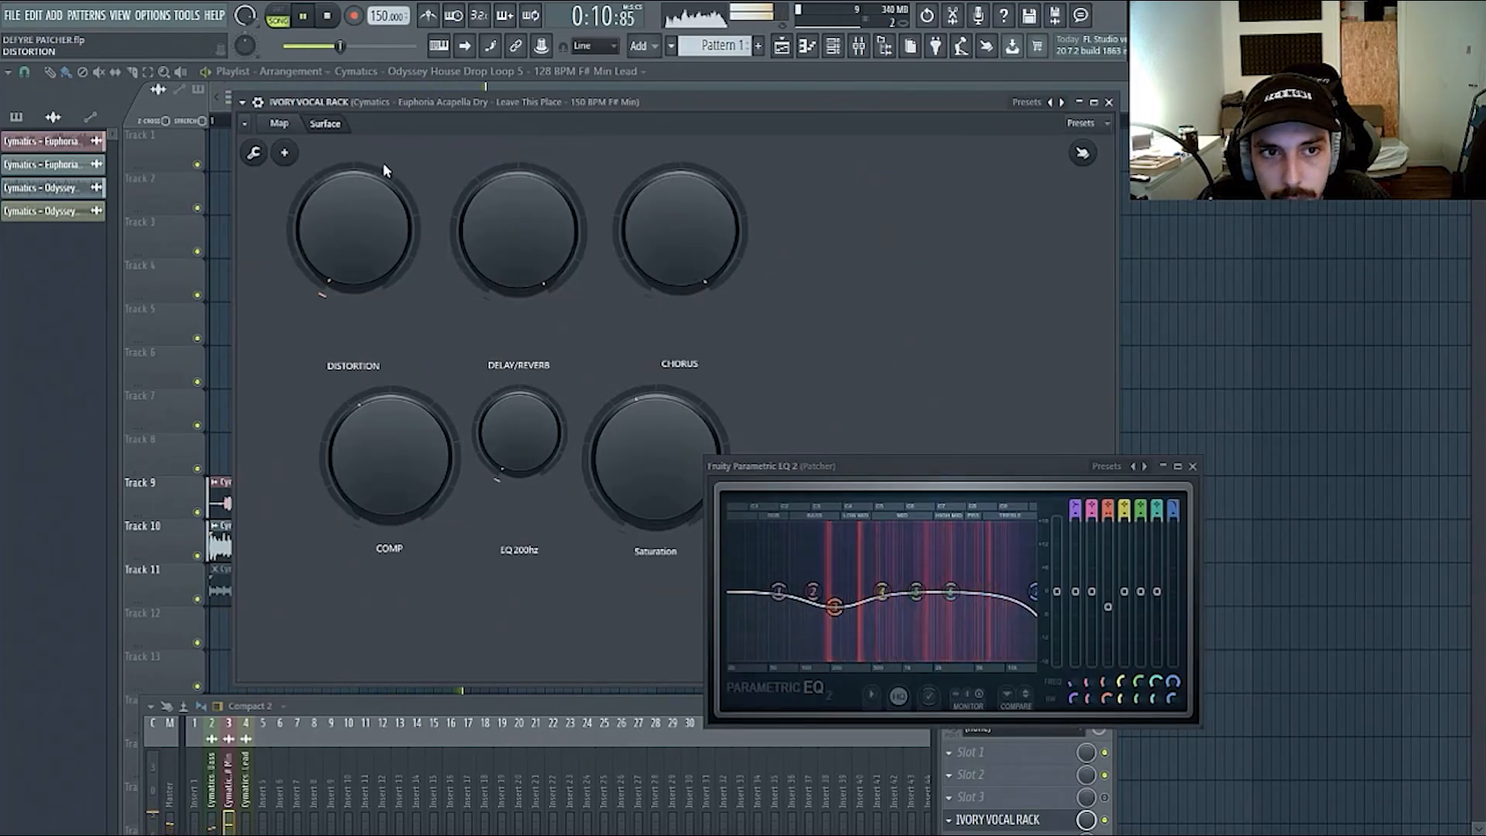
# - Lower the X minimum of the X-Y controller feeding the EQ to about 30% and return to the surface
pyautogui.click(280, 124)
pyautogui.doubleClick(418, 453)
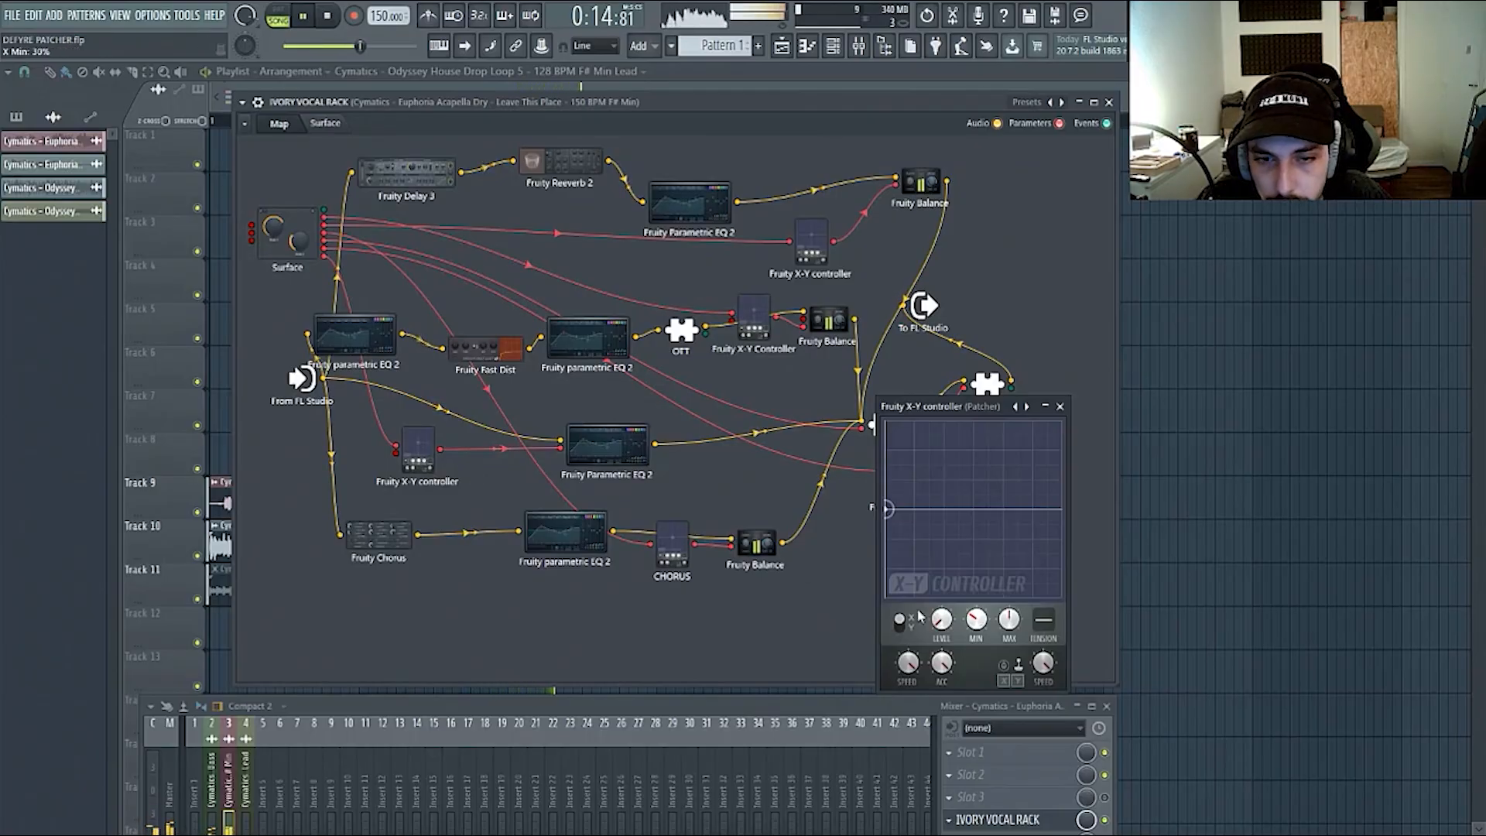
pyautogui.click(325, 123)
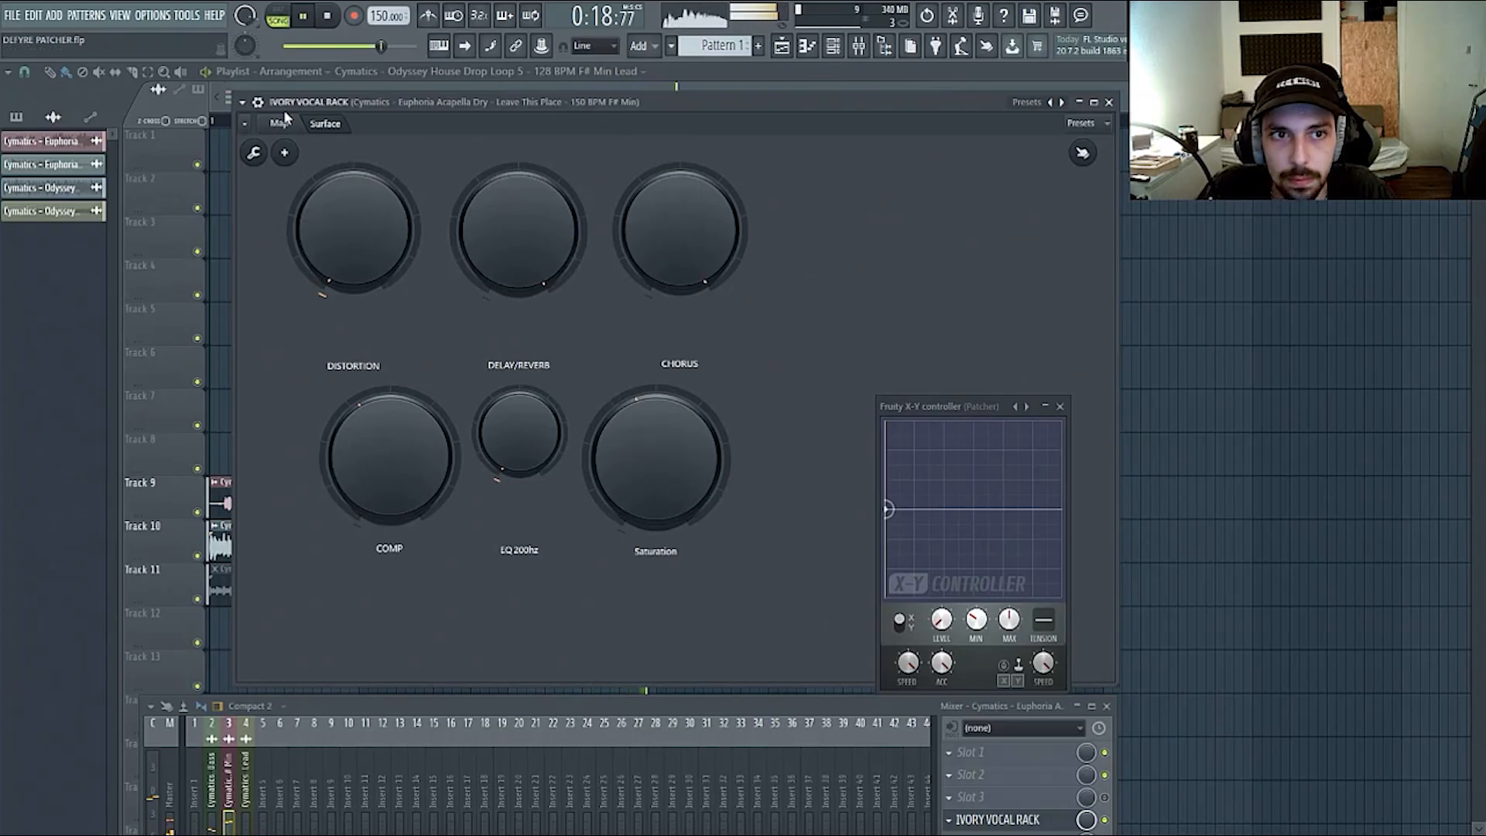
# - Bring the mixer up with playback stopped, and raise the EQ 200hz control to its maximum on the rack's surface
pyautogui.moveTo(892, 706); pyautogui.dragTo(984, 196)
pyautogui.press('space')
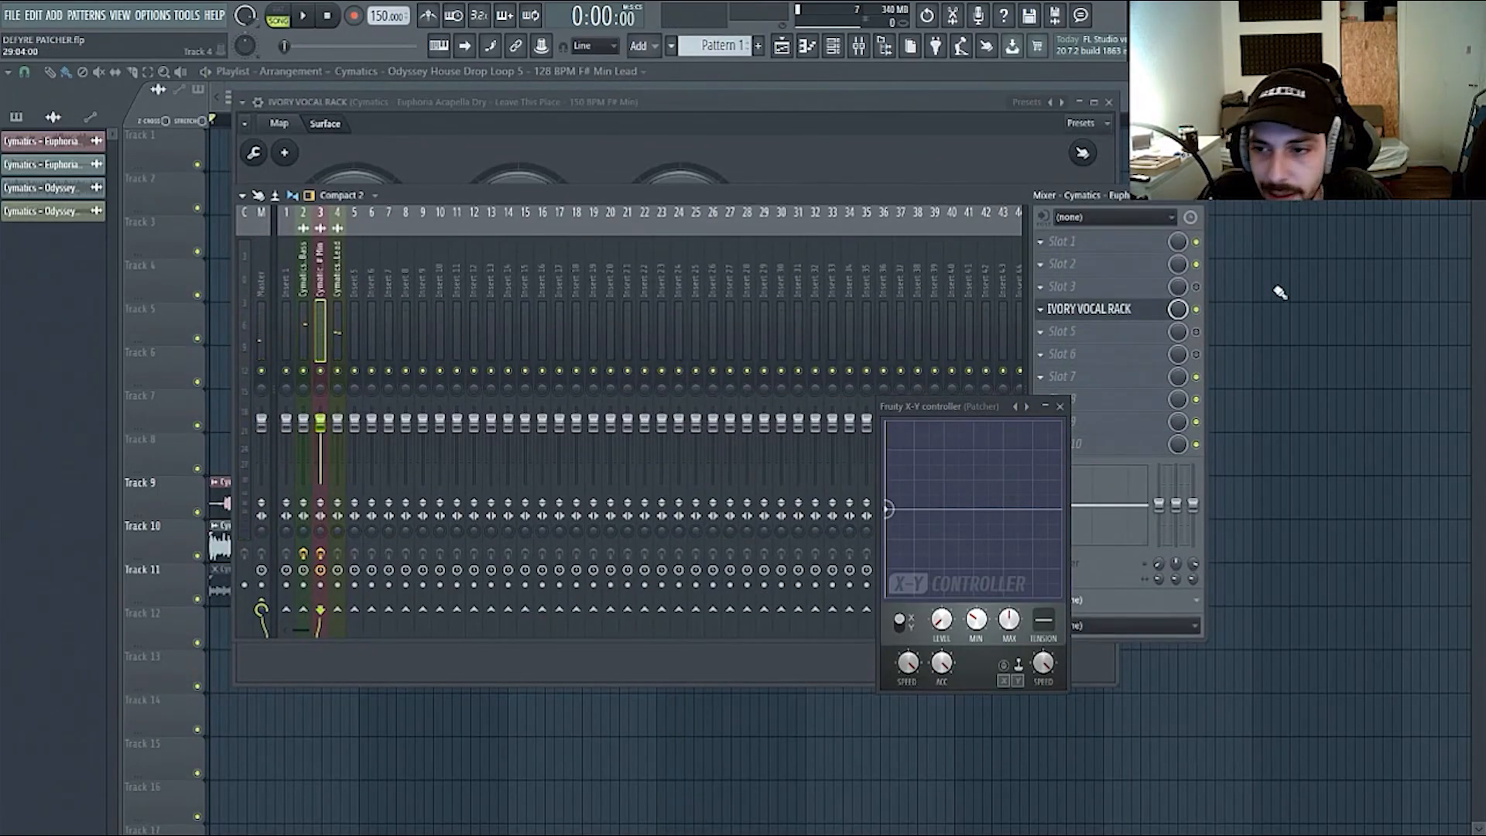
pyautogui.rightClick(1126, 303)
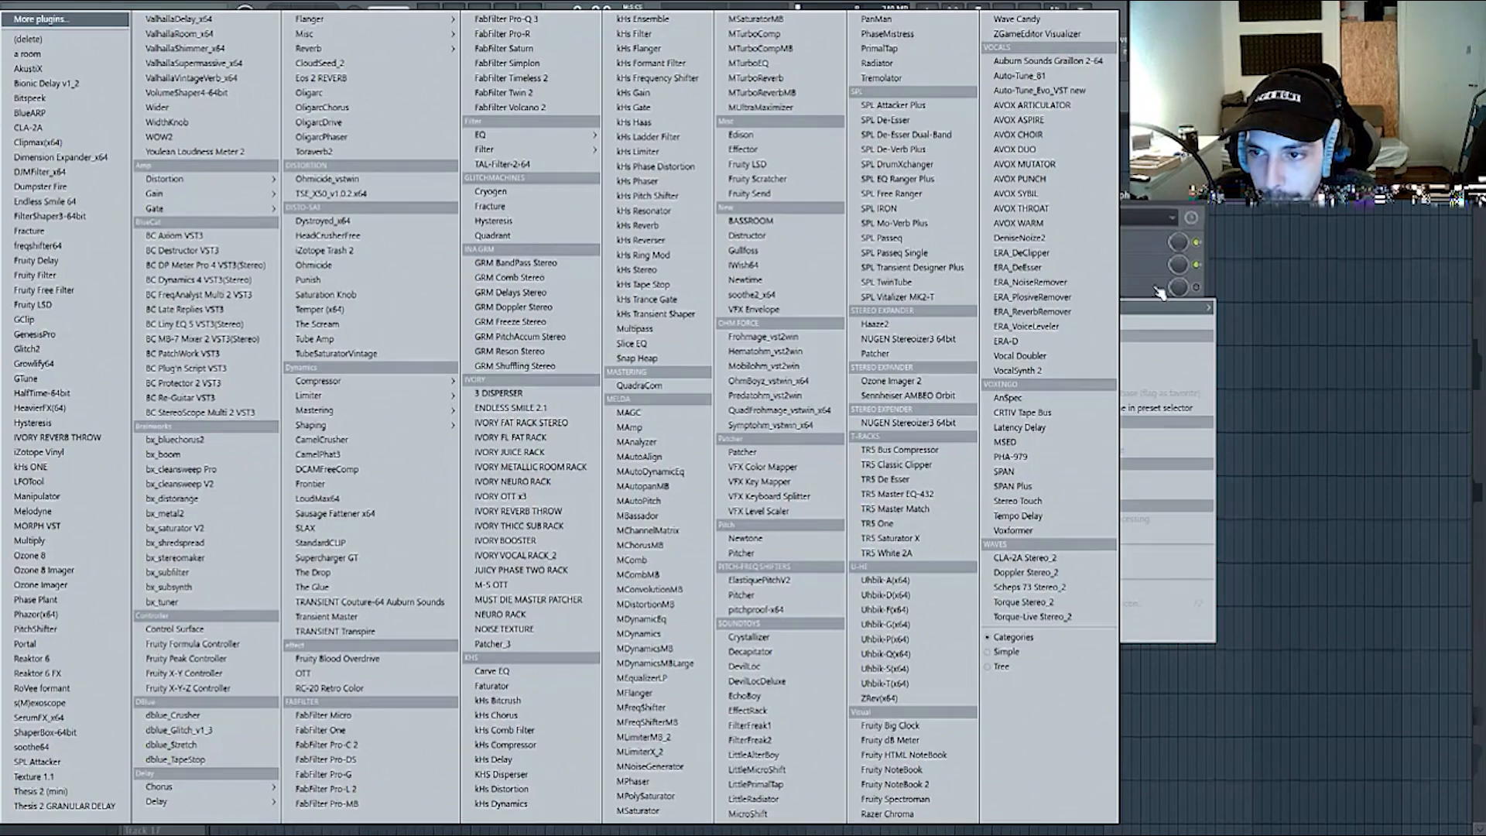
pyautogui.click(1160, 292)
pyautogui.click(1135, 311)
pyautogui.click(1134, 310)
pyautogui.moveTo(941, 619); pyautogui.dragTo(942, 534)
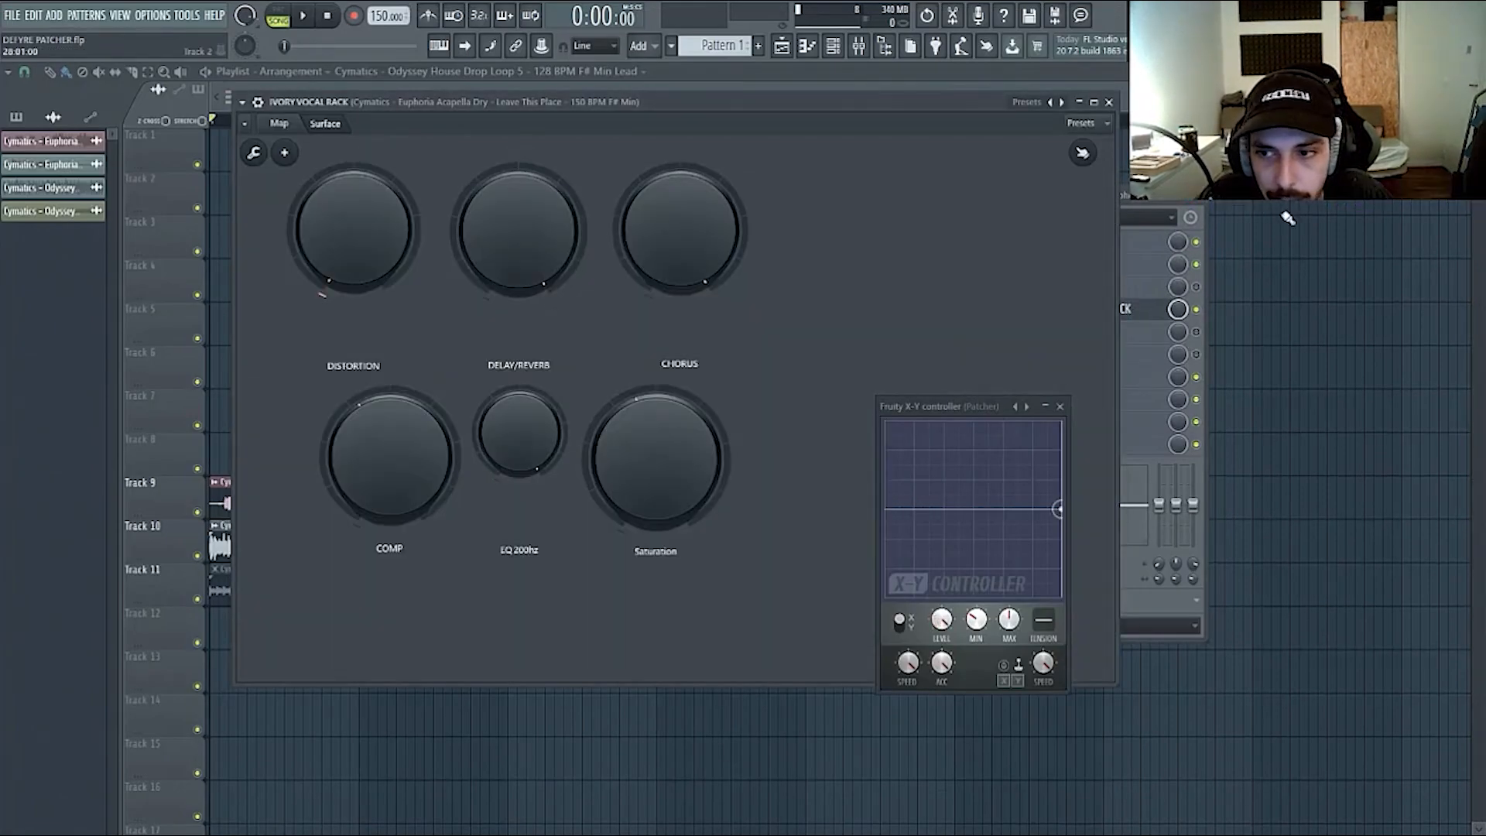
# - Play the song, compare it with the IVORY VOCAL RACK slot on and off, and reopen the rack
pyautogui.click(1197, 310)
pyautogui.press('space')
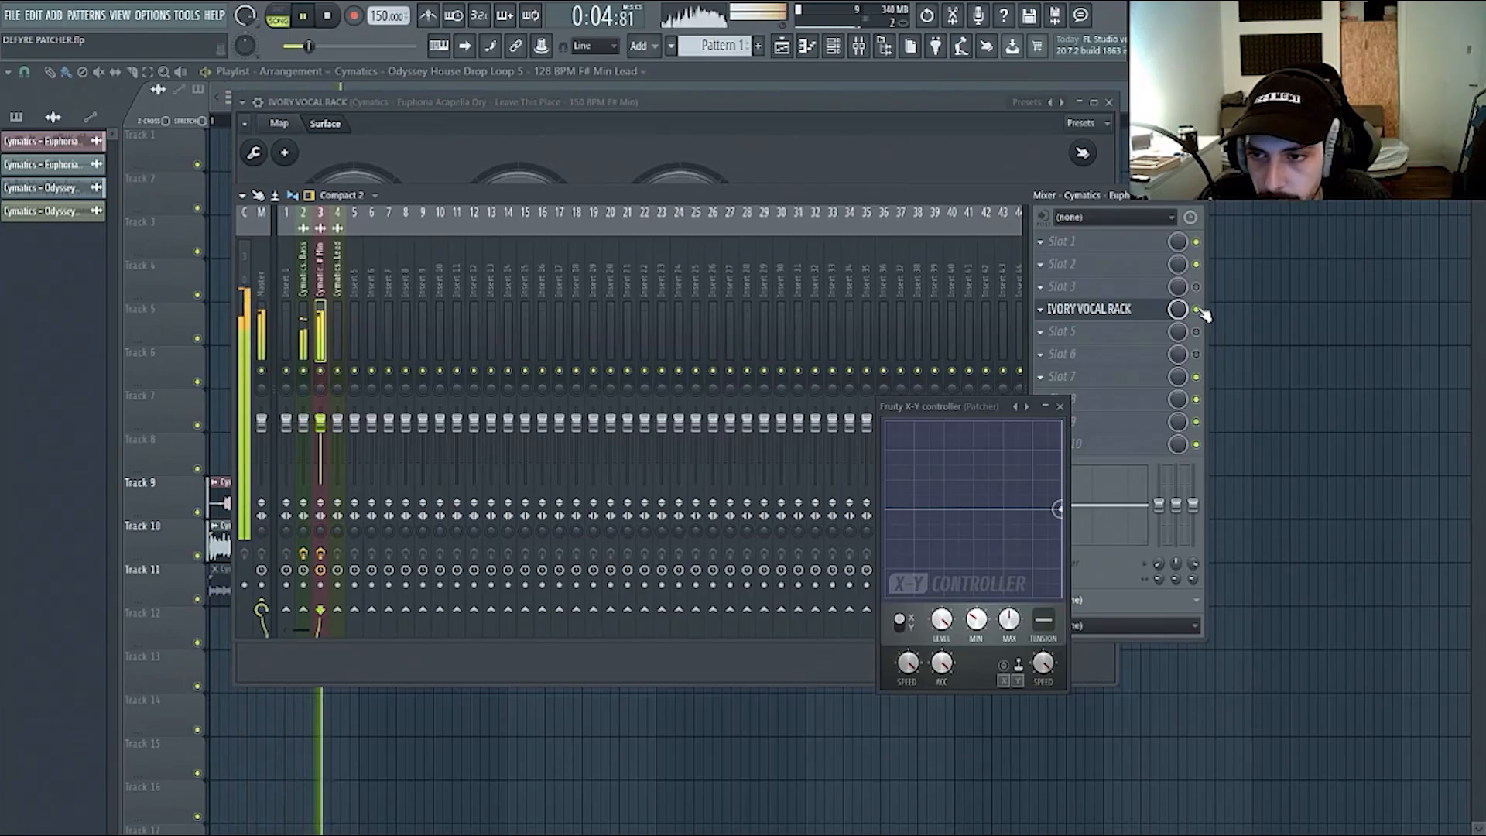
pyautogui.click(1115, 313)
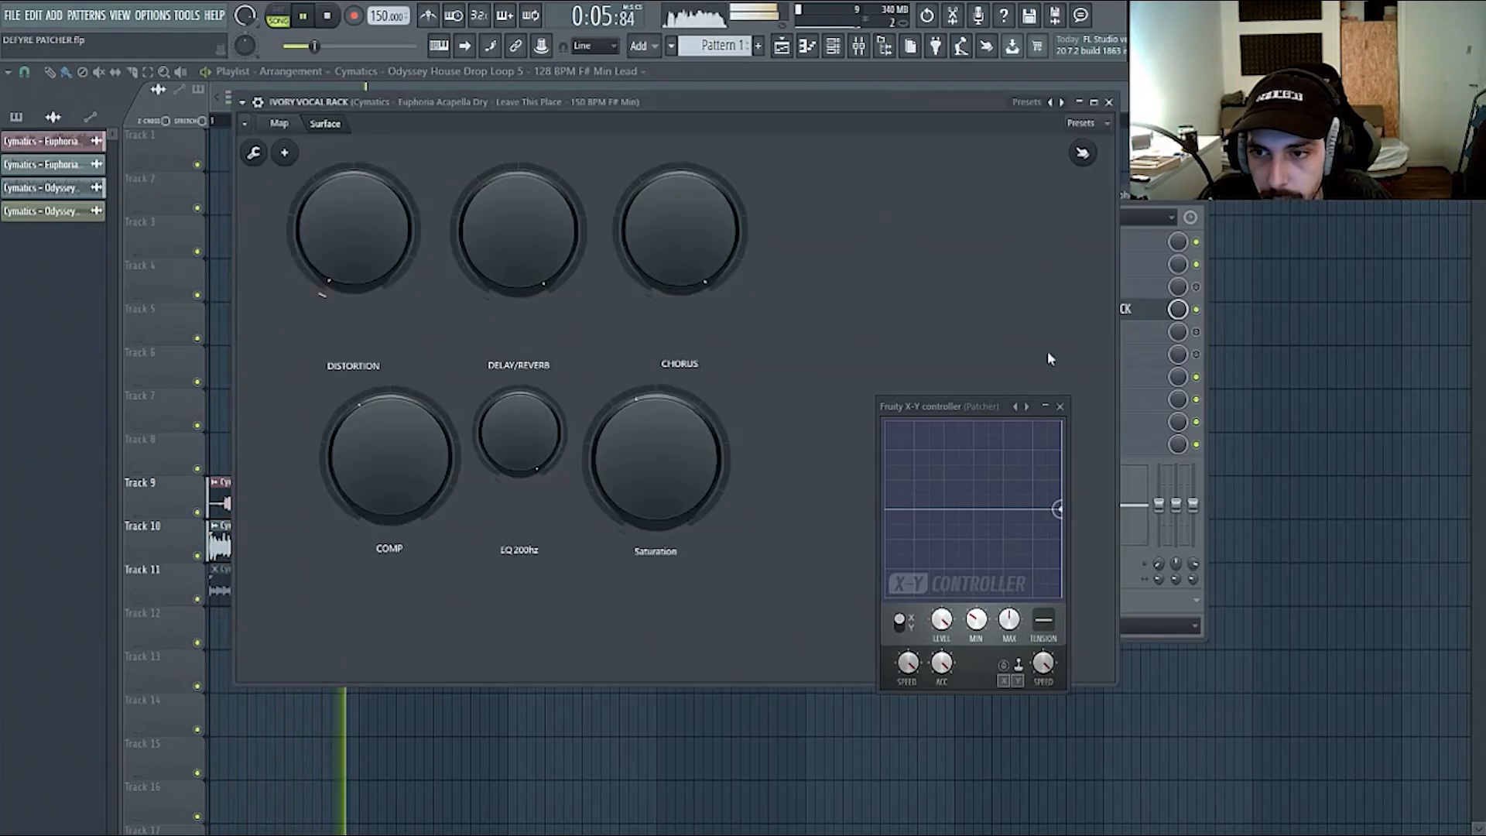
# - Show the rack's map, stop playback, and move the X-Y controller and rack windows so the whole map is visible
pyautogui.click(279, 123)
pyautogui.moveTo(969, 407); pyautogui.dragTo(1092, 551)
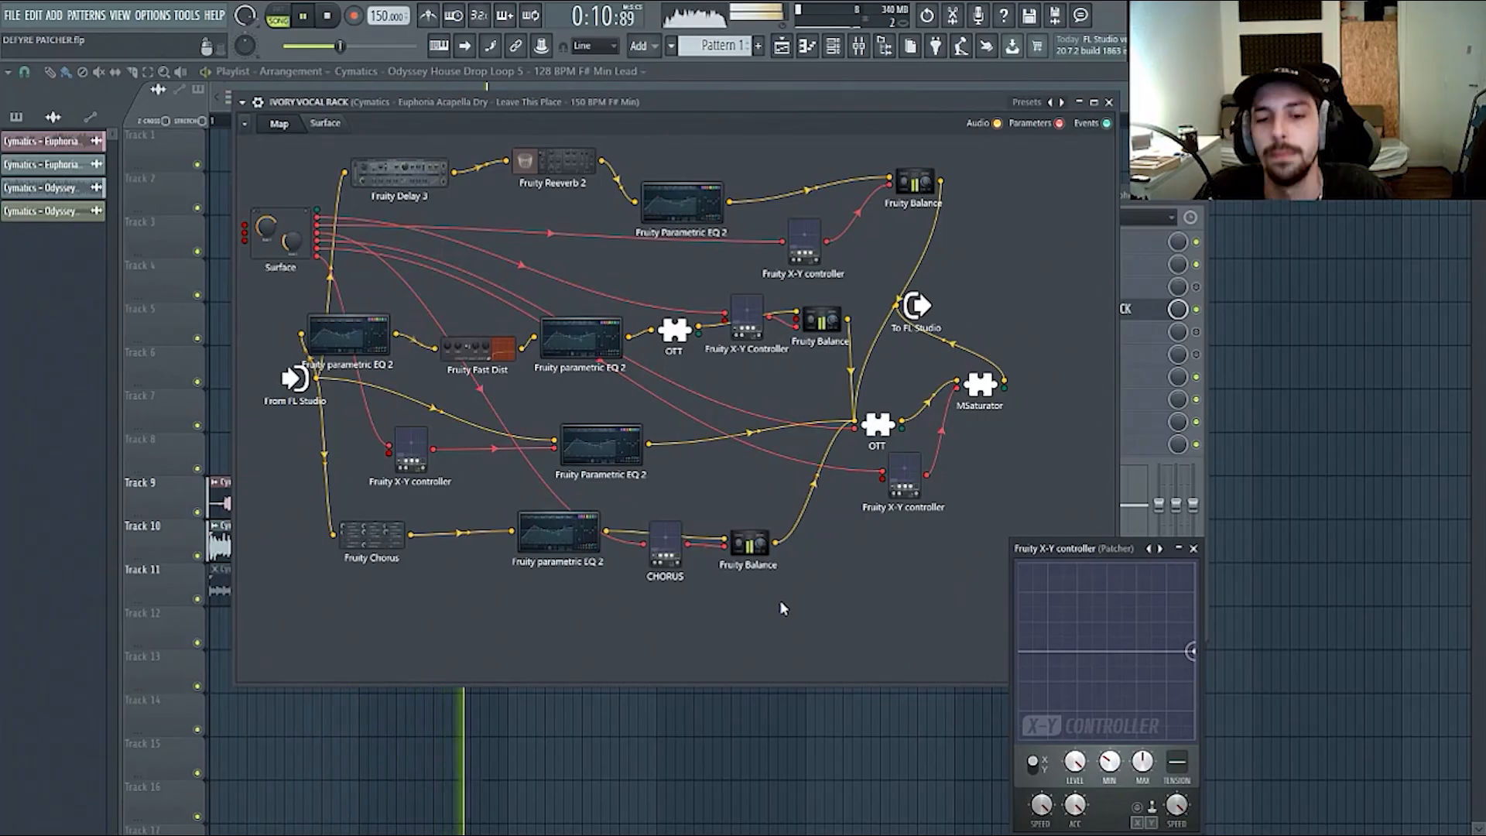
pyautogui.press('space')
pyautogui.moveTo(1115, 556); pyautogui.dragTo(980, 653)
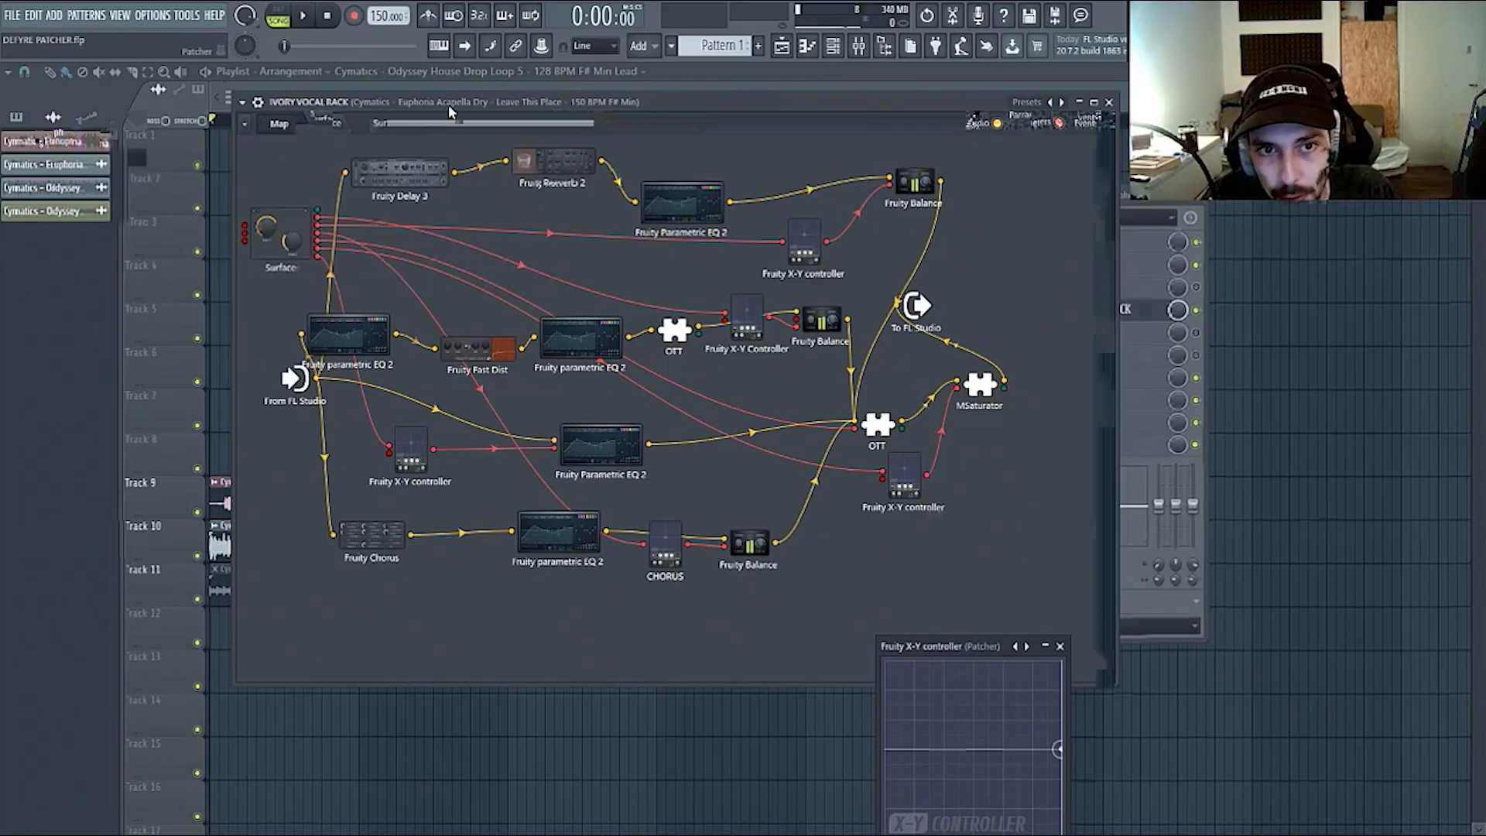
pyautogui.moveTo(448, 105); pyautogui.dragTo(485, 78)
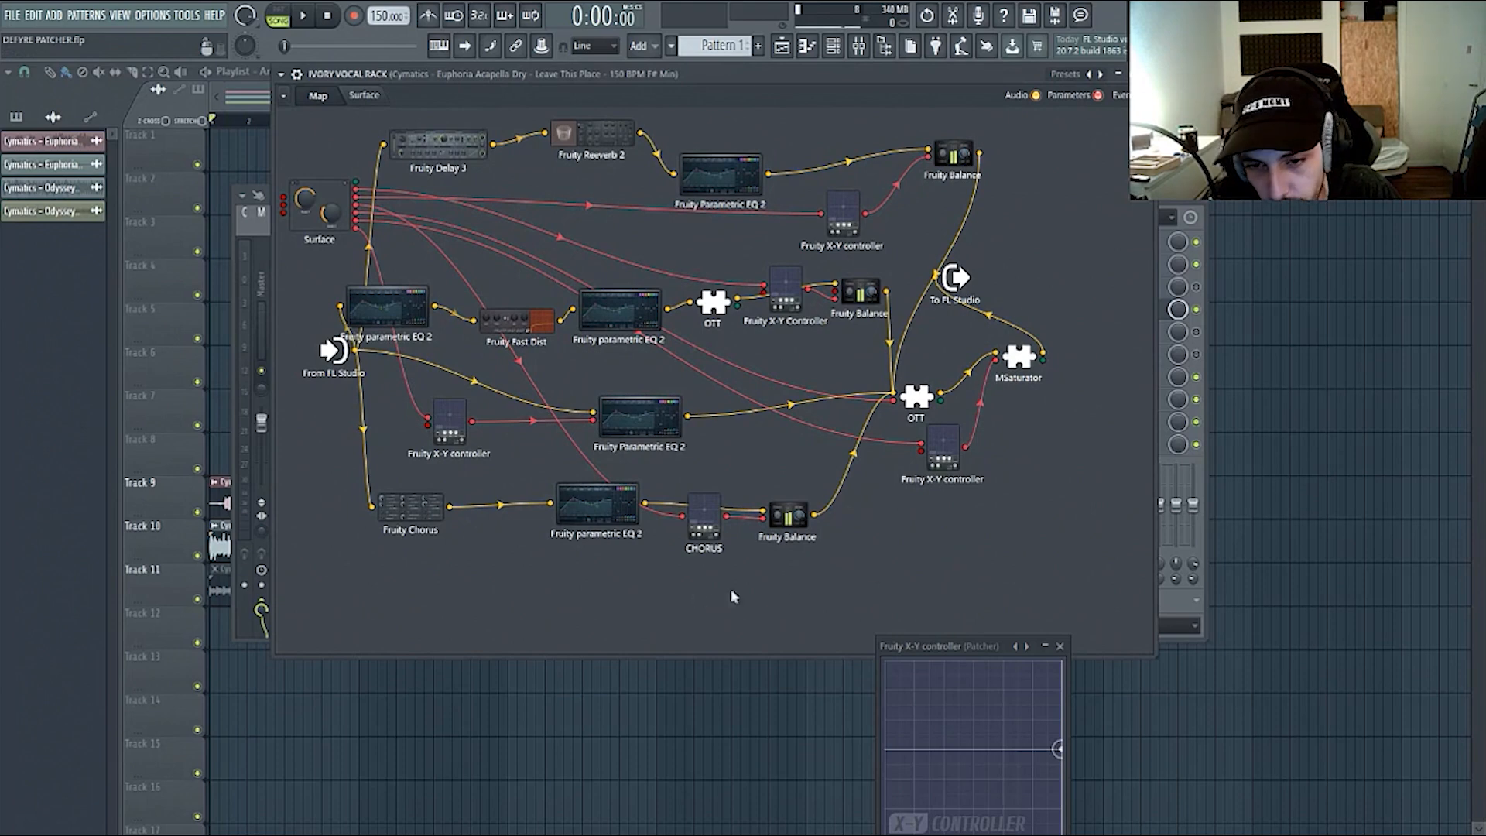
# - Spread out the Fruity Chorus, its parametric EQ, the CHORUS X-Y controller and the 200 Hz EQ in the map
pyautogui.moveTo(410, 507); pyautogui.dragTo(418, 519)
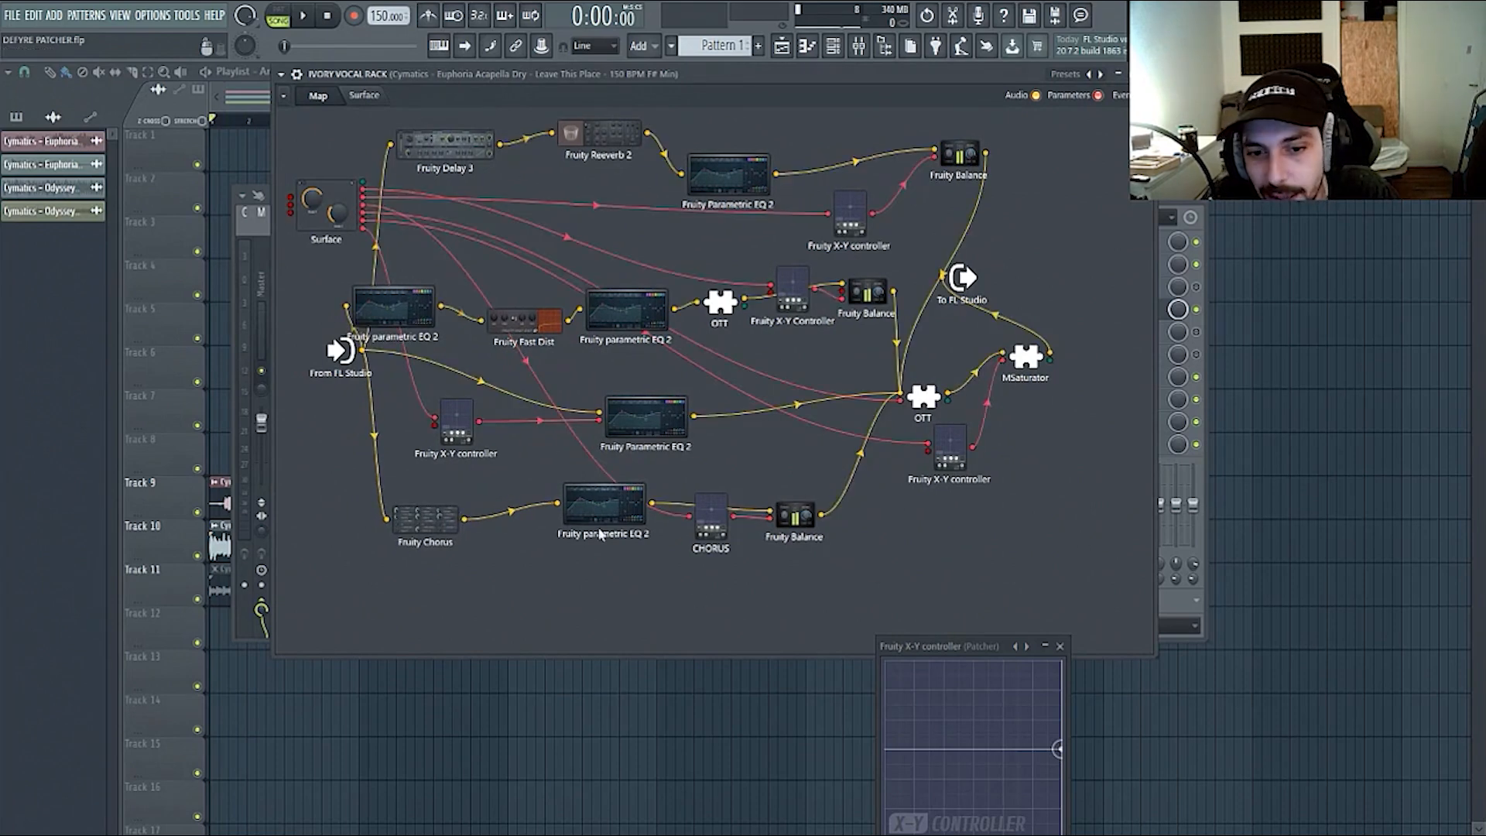
pyautogui.moveTo(600, 534); pyautogui.dragTo(590, 551)
pyautogui.moveTo(710, 517); pyautogui.dragTo(561, 457)
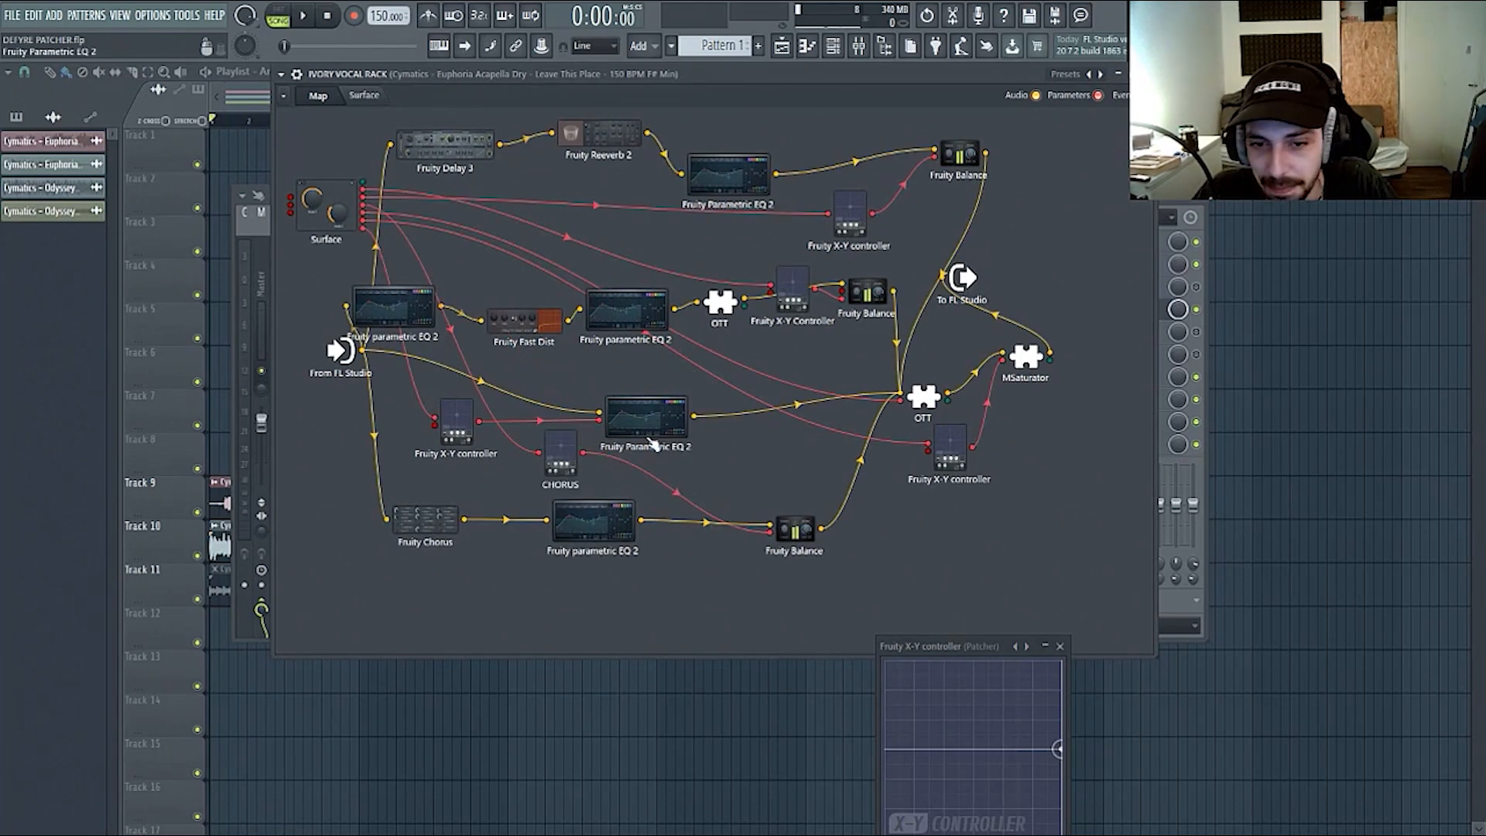
pyautogui.moveTo(650, 429); pyautogui.dragTo(656, 399)
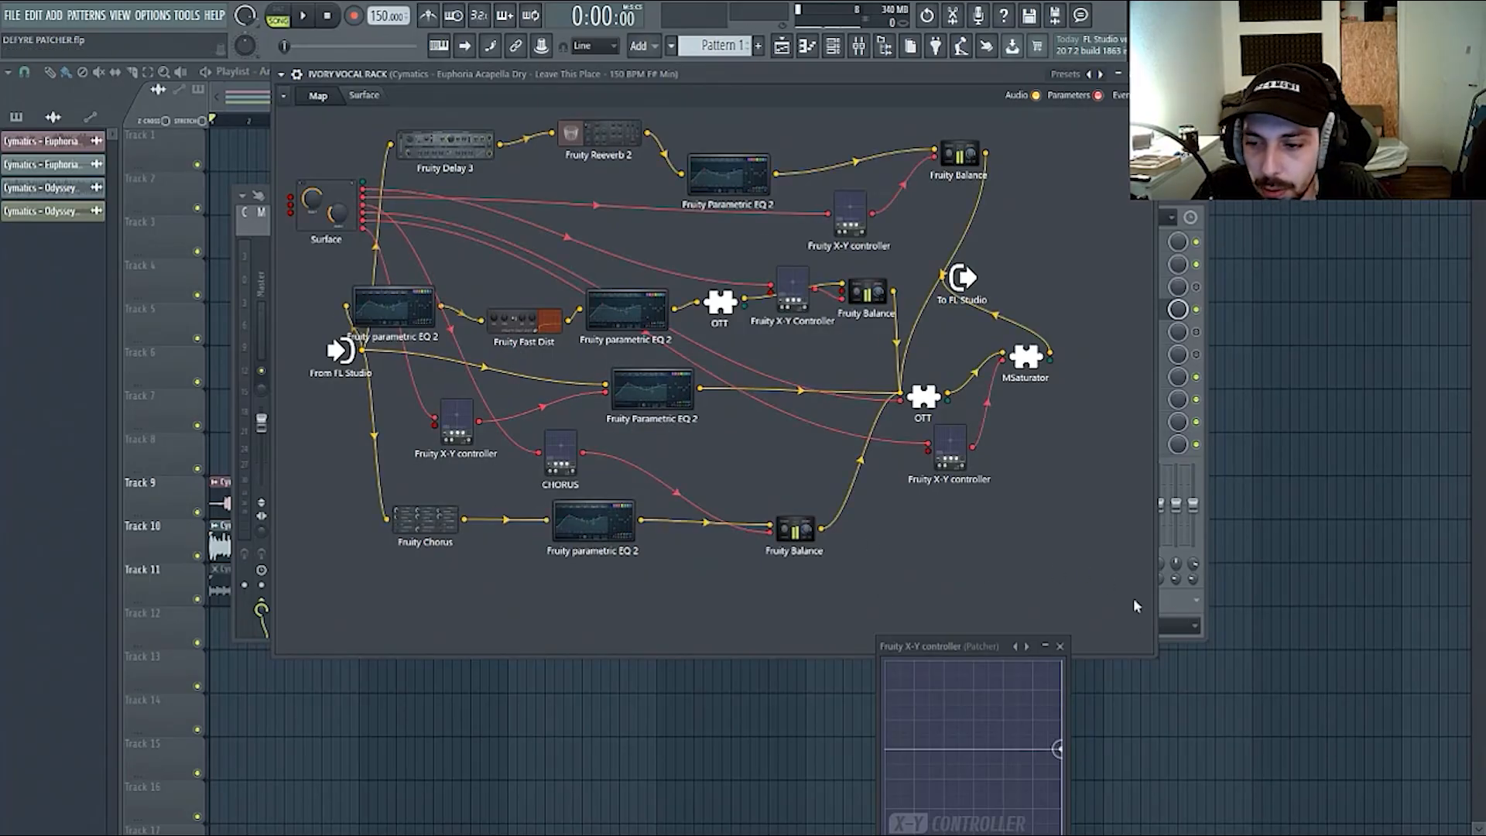
pyautogui.moveTo(1128, 607); pyautogui.dragTo(475, 107)
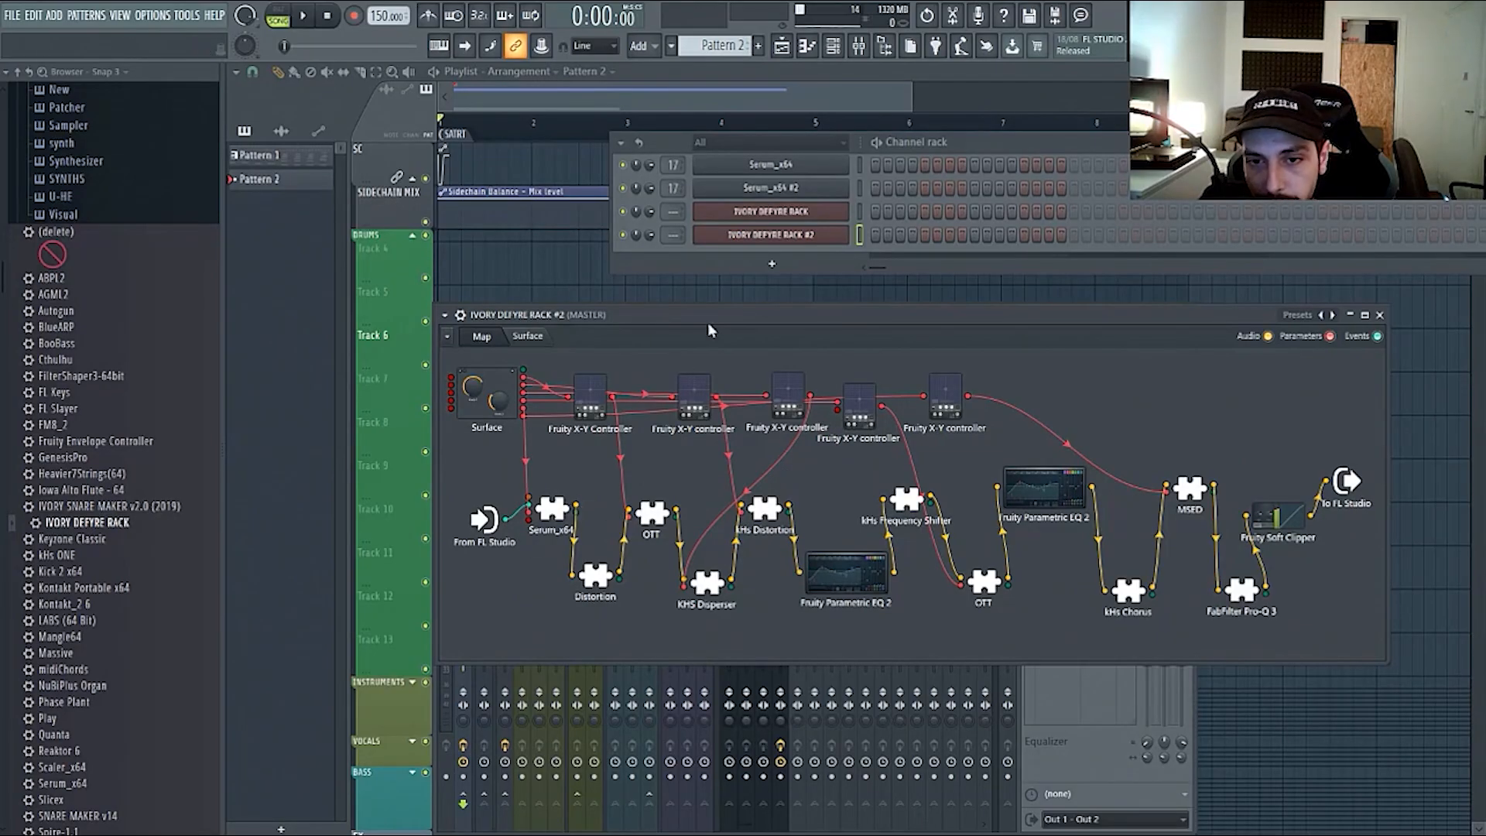
# - Shift the IVORY DEFYRE RACK #2 window and raise the Serum_x64 module above the Distortion module
pyautogui.moveTo(712, 315); pyautogui.dragTo(793, 324)
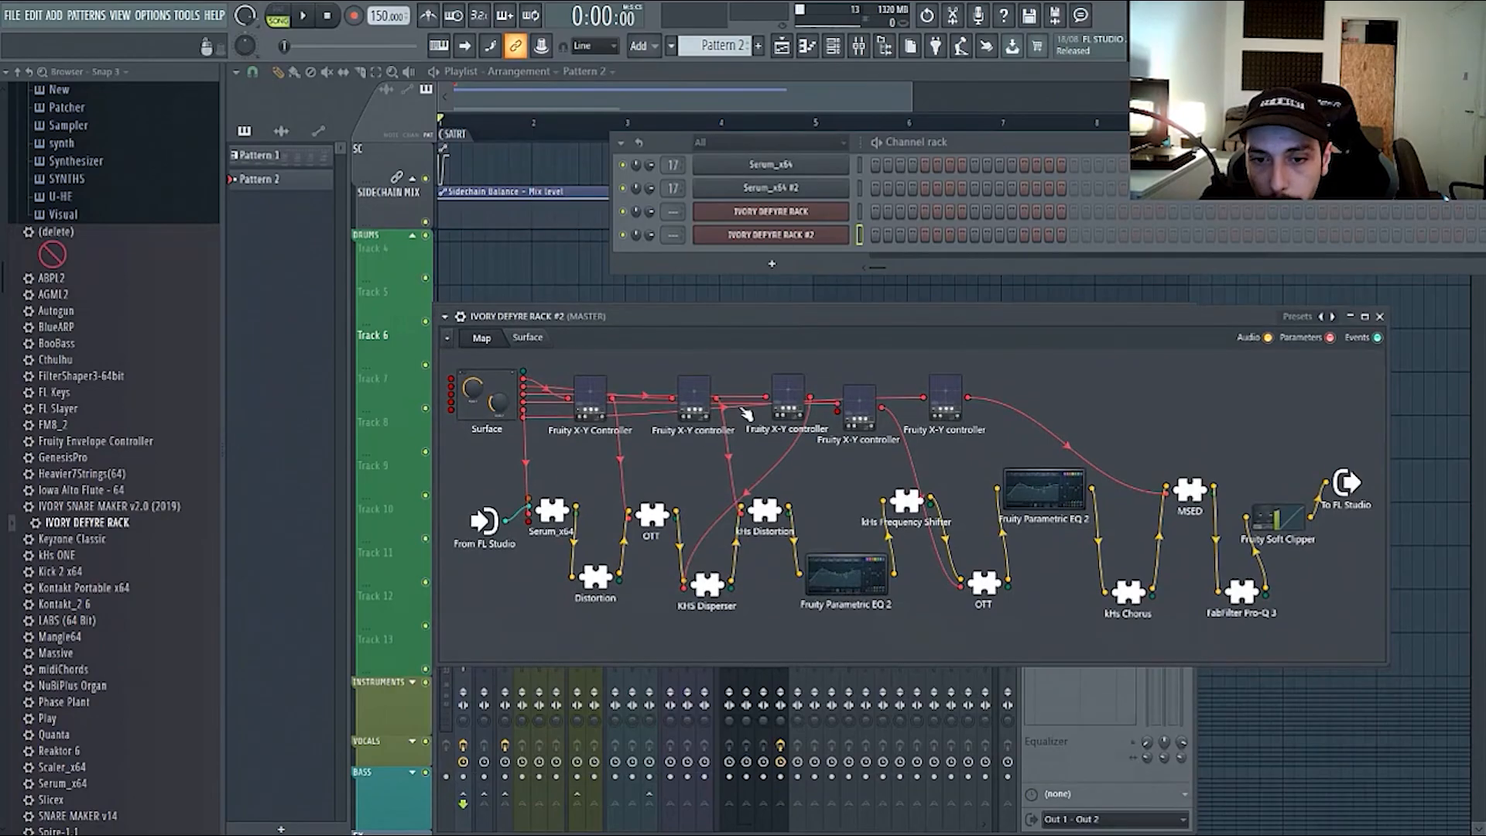
pyautogui.moveTo(557, 516); pyautogui.dragTo(565, 484)
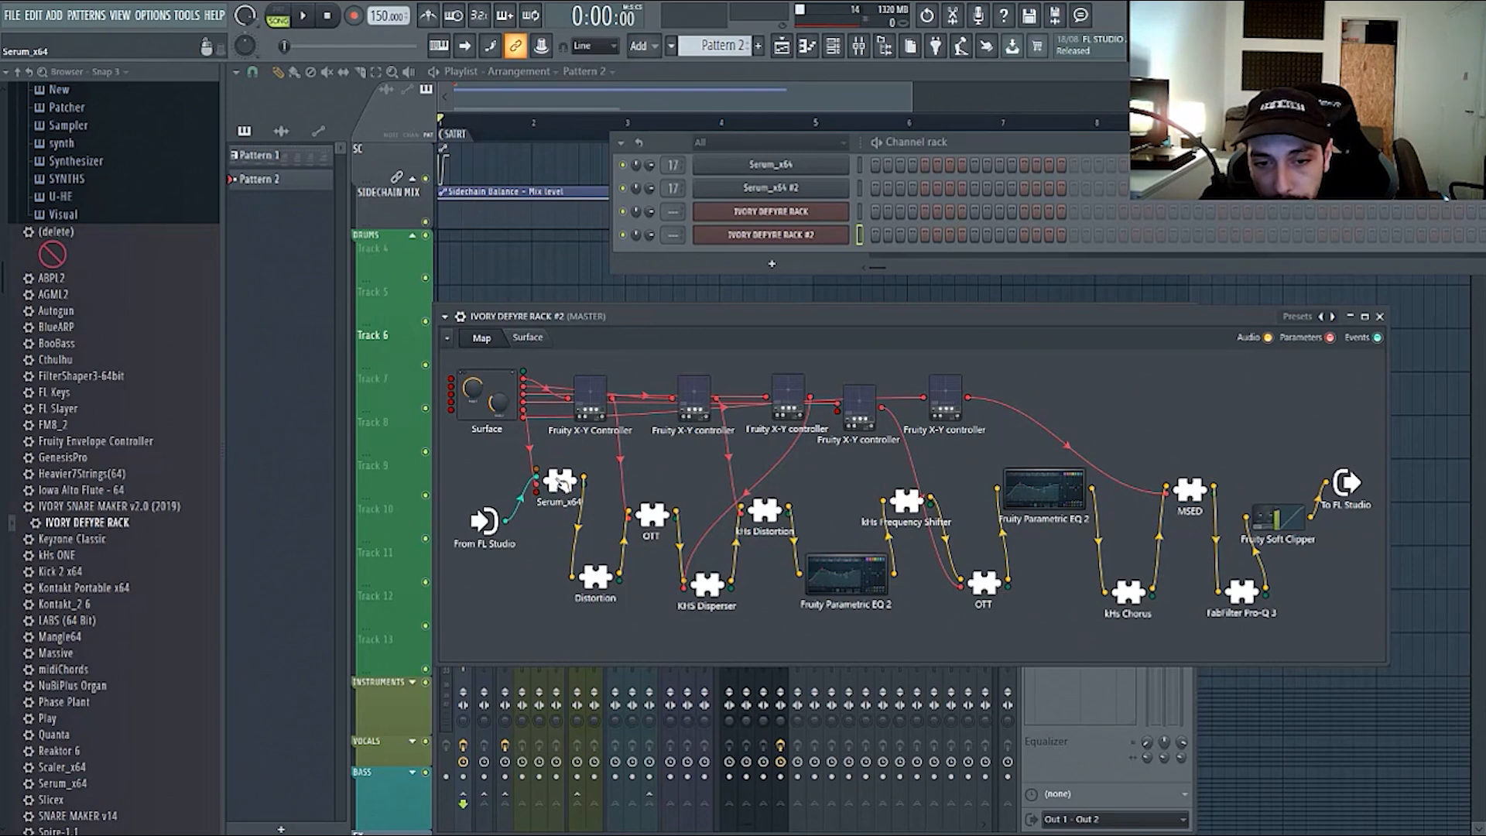
pyautogui.moveTo(561, 482); pyautogui.dragTo(546, 471)
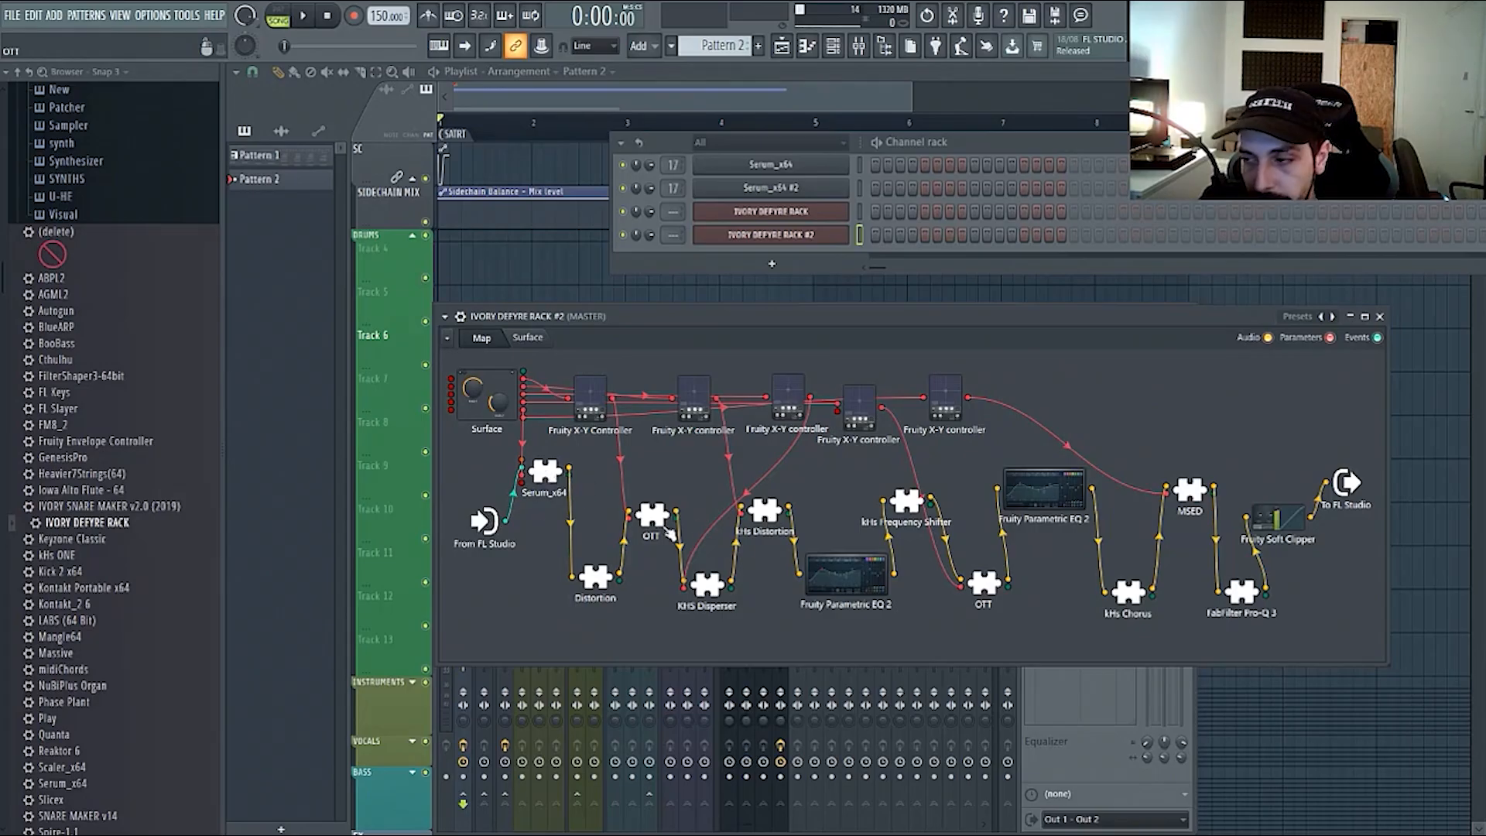
pyautogui.moveTo(617, 316); pyautogui.dragTo(549, 347)
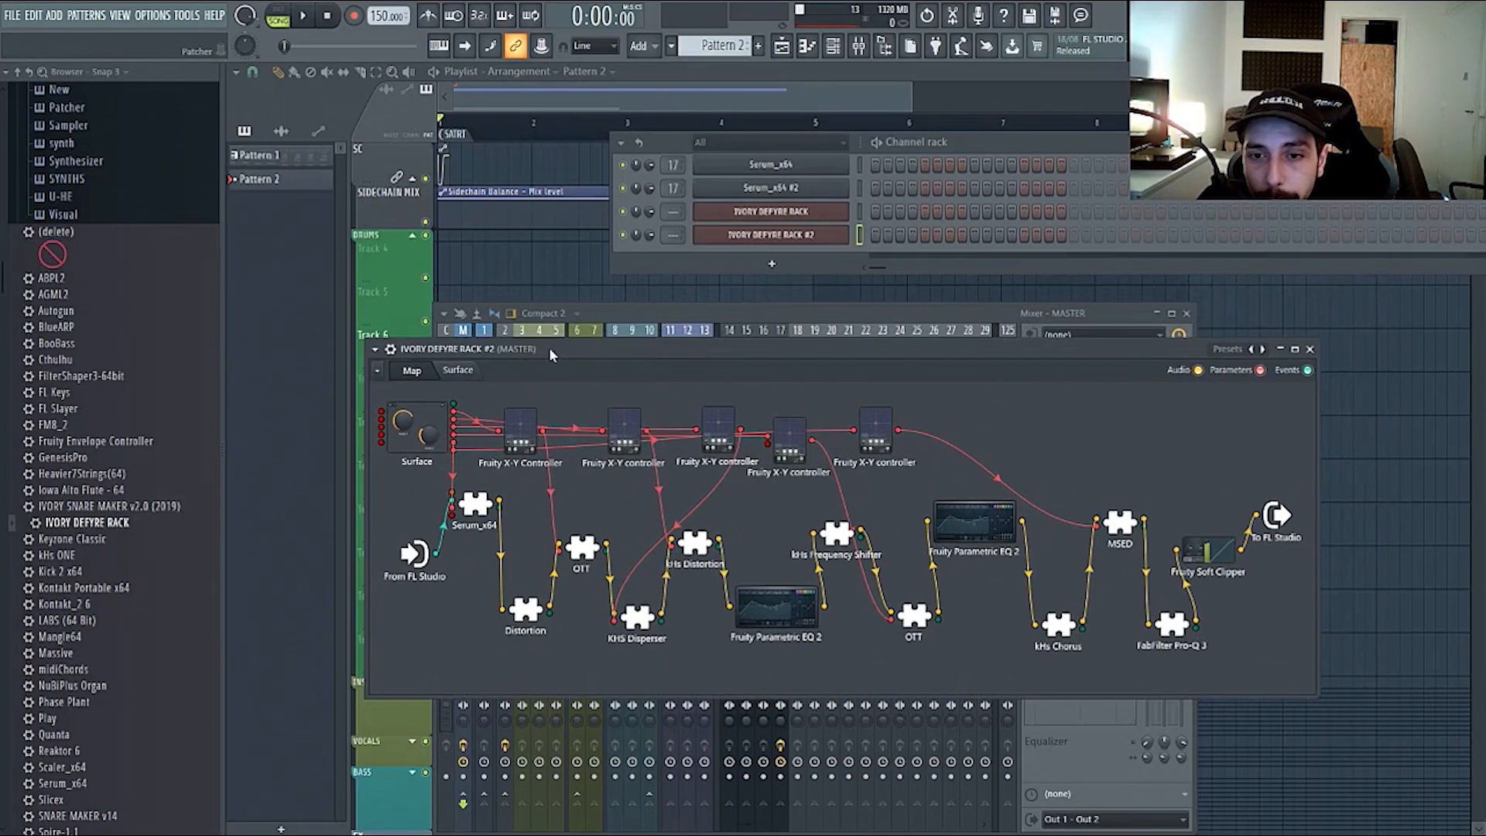
# - Enlarge the IVORY DEFYRE RACK #2 window and place the Serum_x64 module below the Distortion module in the map
pyautogui.click(775, 265)
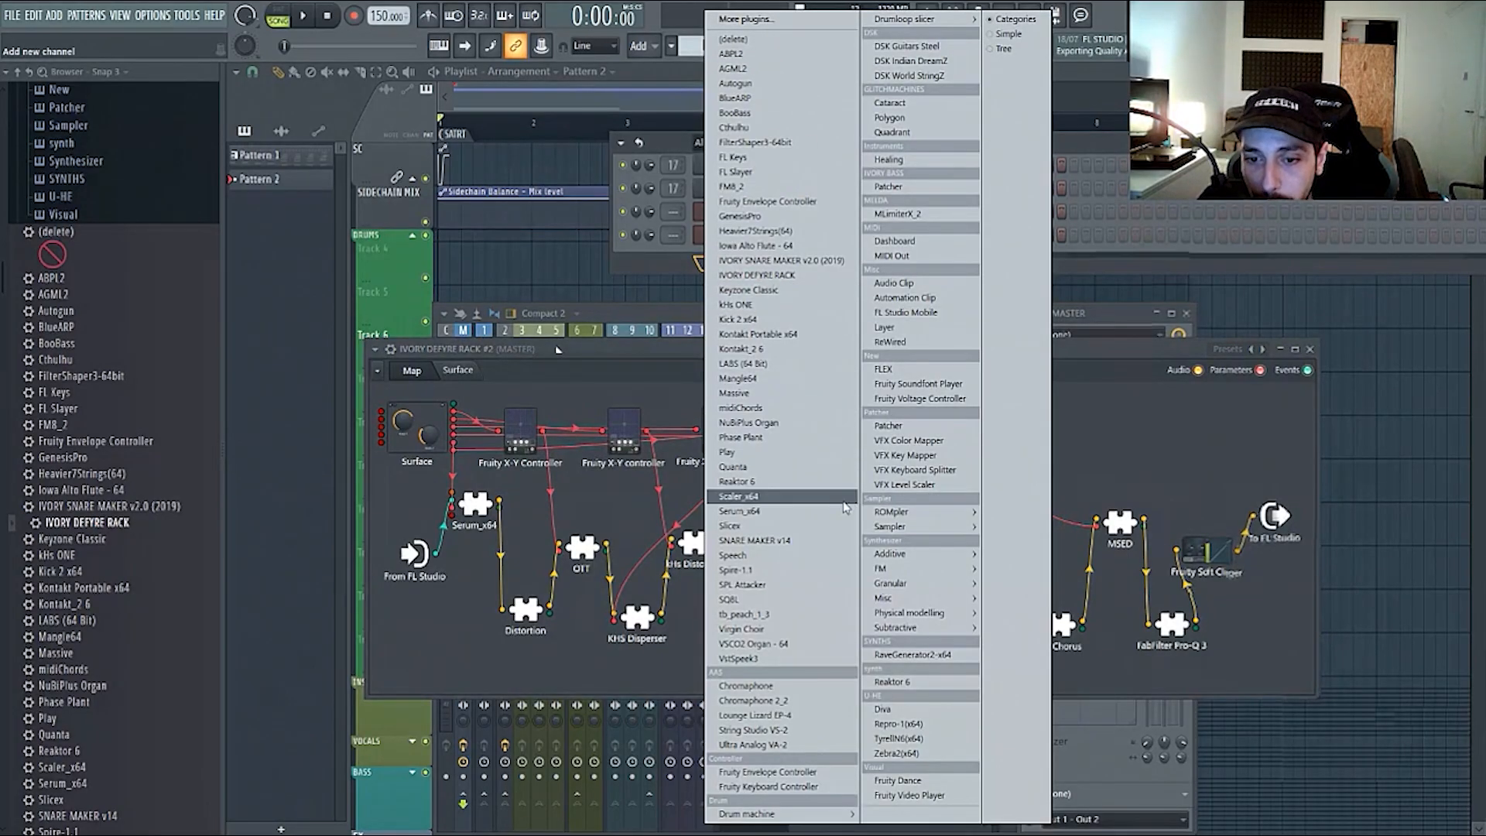
pyautogui.click(642, 348)
pyautogui.moveTo(642, 348); pyautogui.dragTo(680, 308)
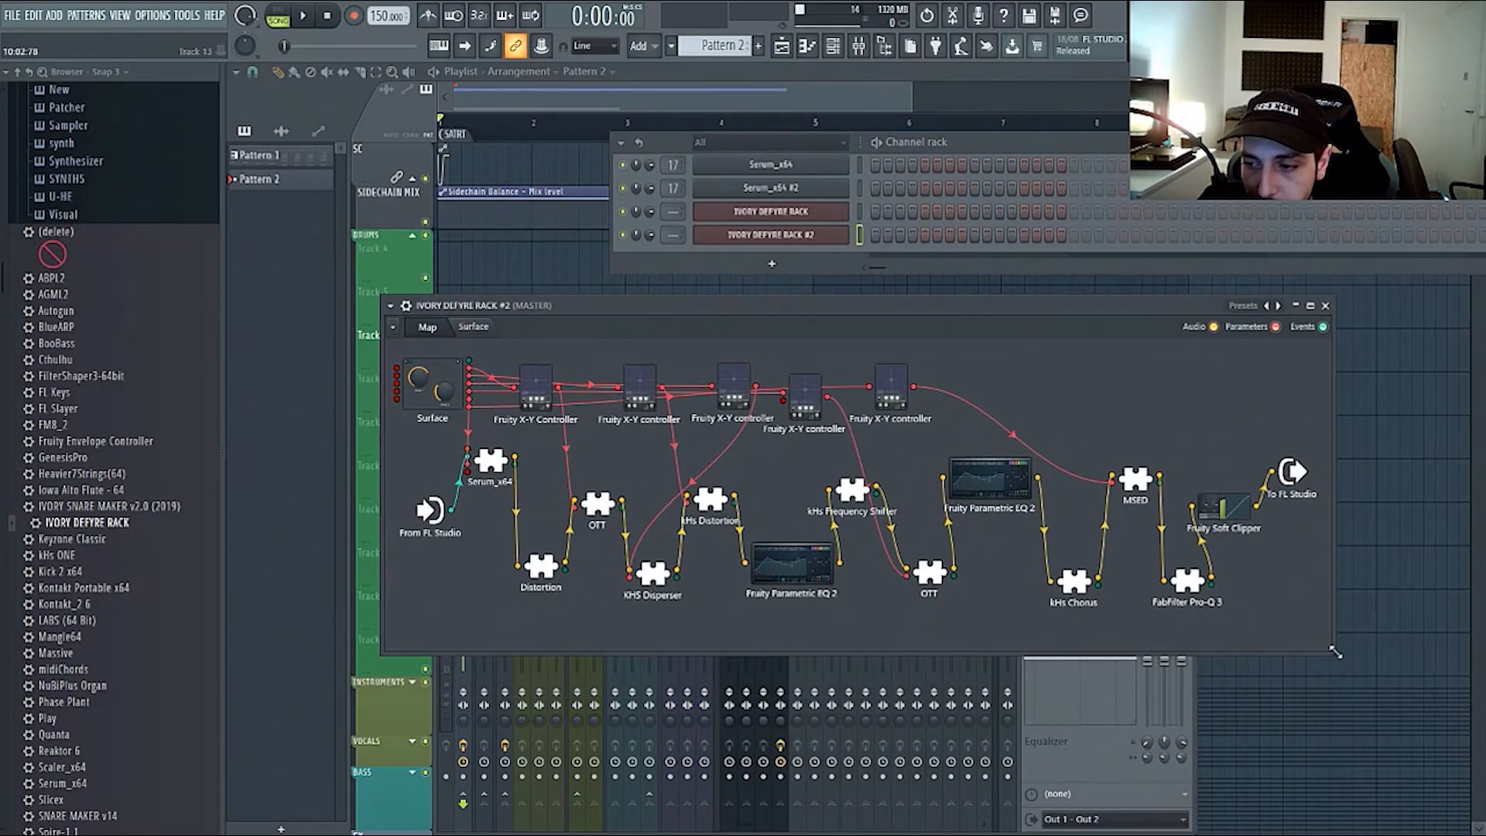
pyautogui.moveTo(1335, 653); pyautogui.dragTo(1348, 739)
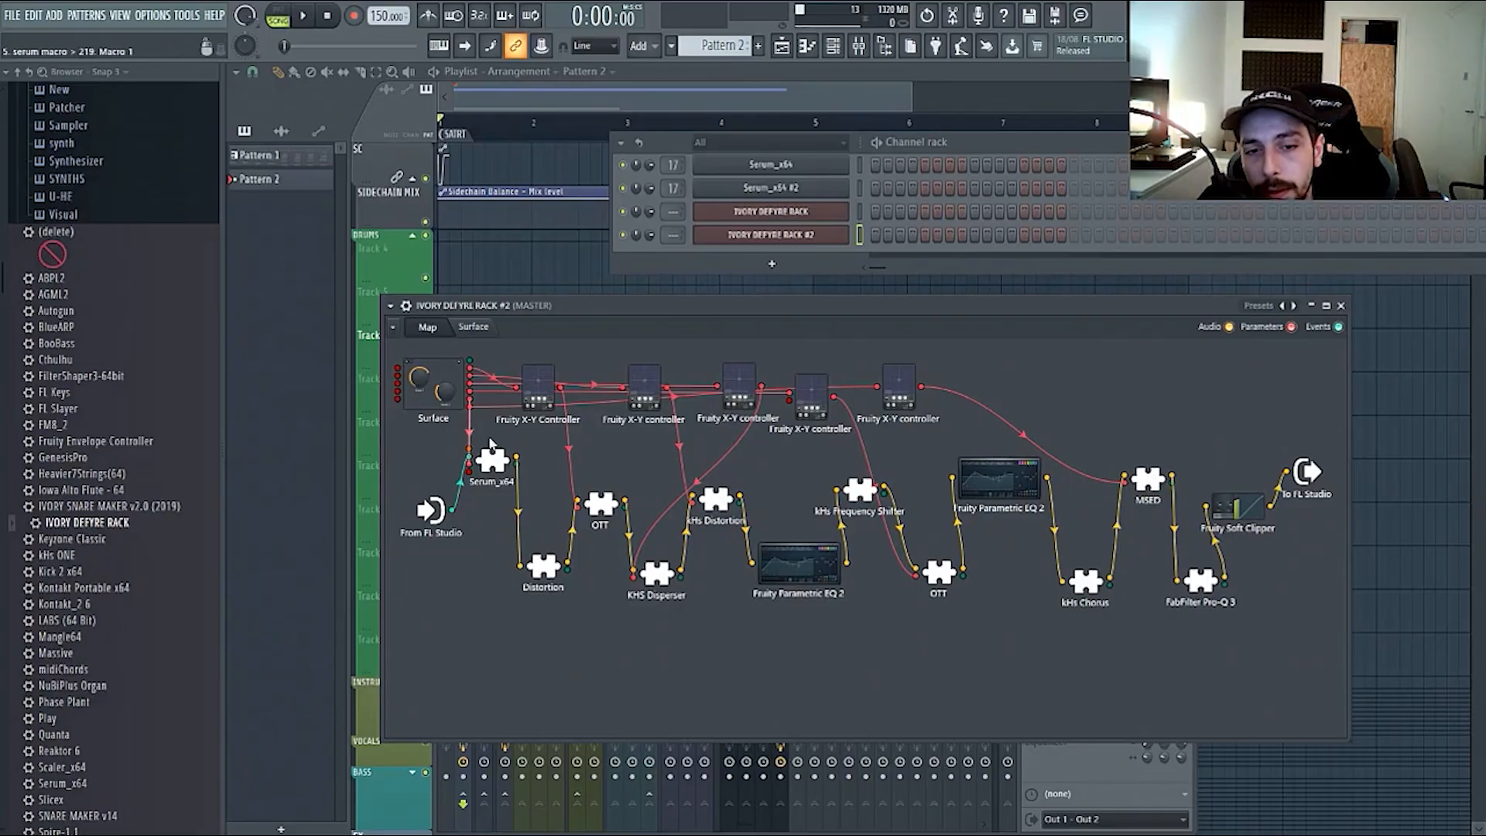
pyautogui.moveTo(491, 462); pyautogui.dragTo(500, 652)
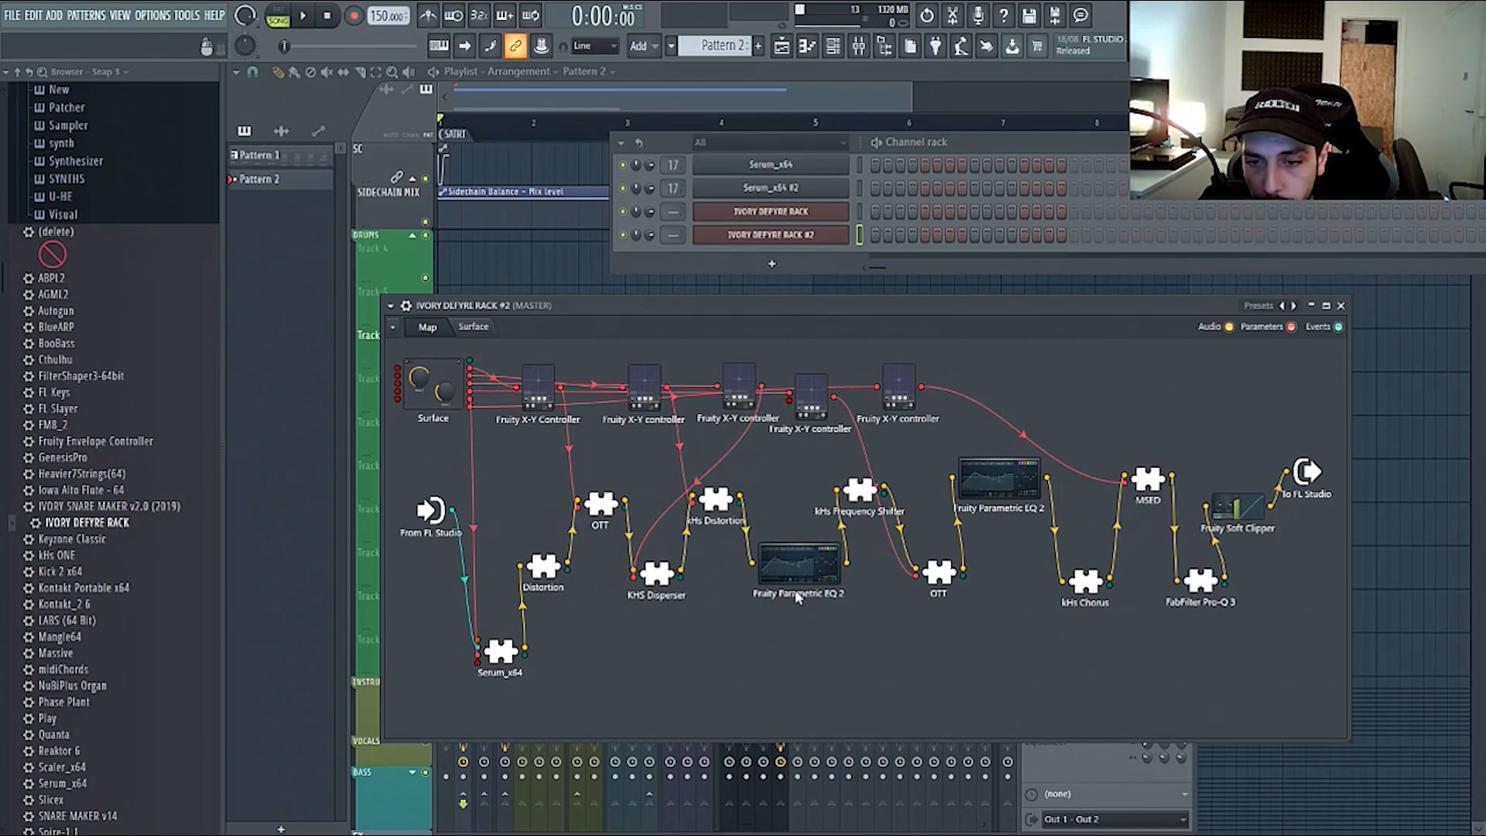
# - Try the OTT knob, lower the serum macro knob to its minimum, and compare the surface with the map
pyautogui.click(473, 326)
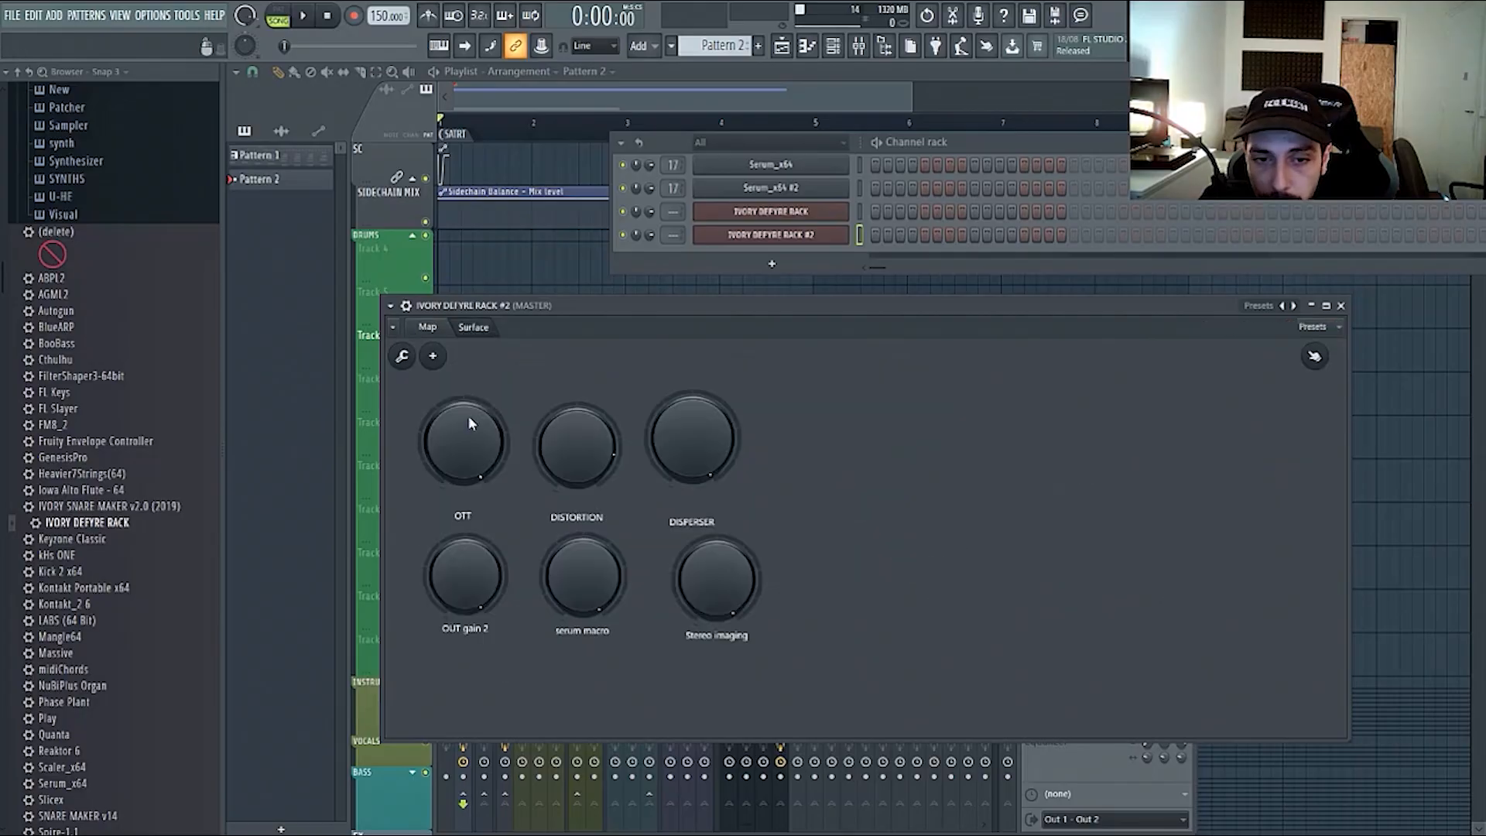
pyautogui.moveTo(470, 422); pyautogui.dragTo(466, 431)
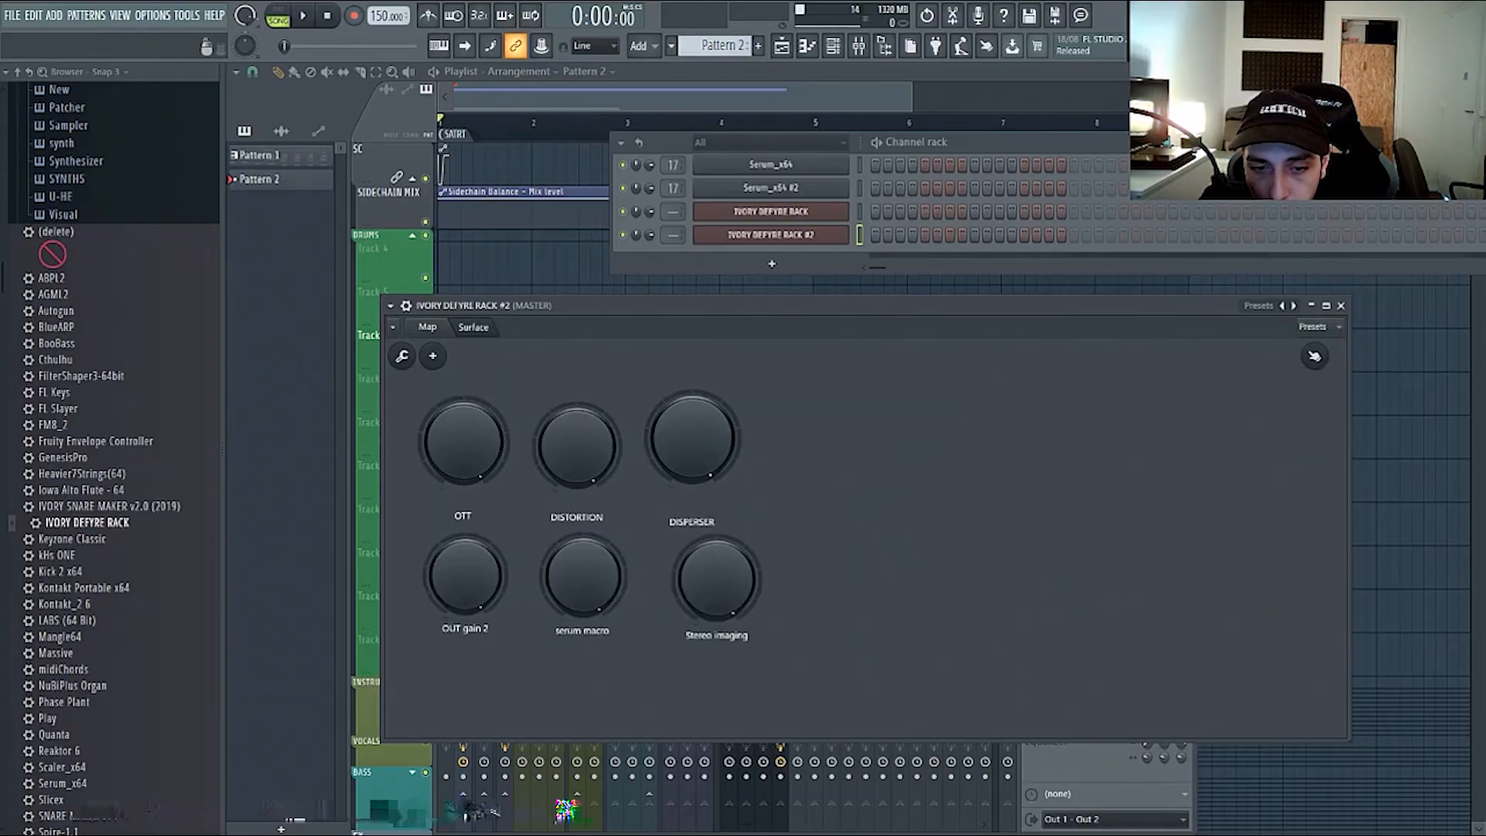
pyautogui.moveTo(583, 588); pyautogui.dragTo(584, 612)
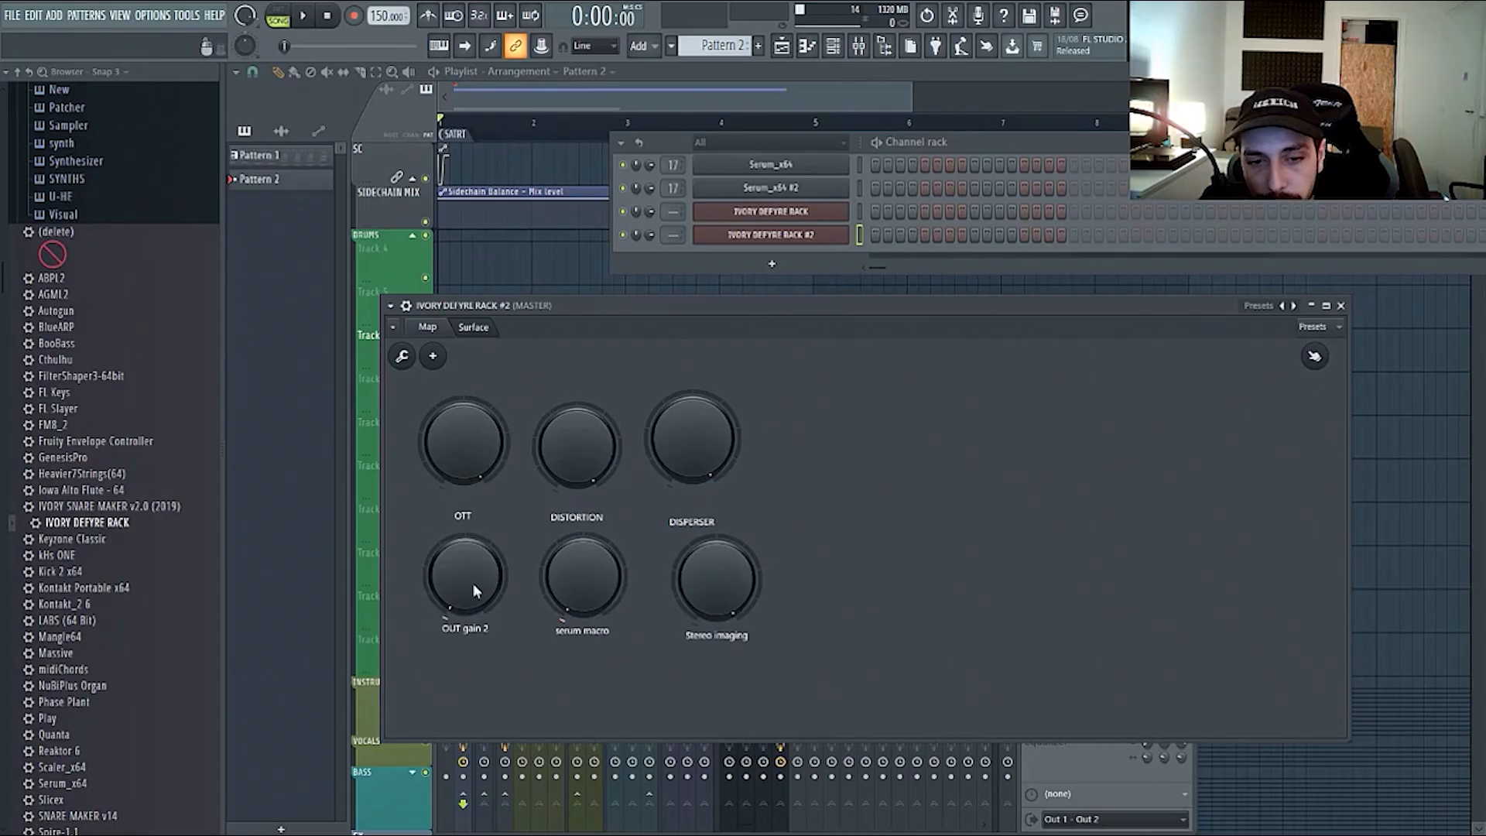
pyautogui.click(449, 332)
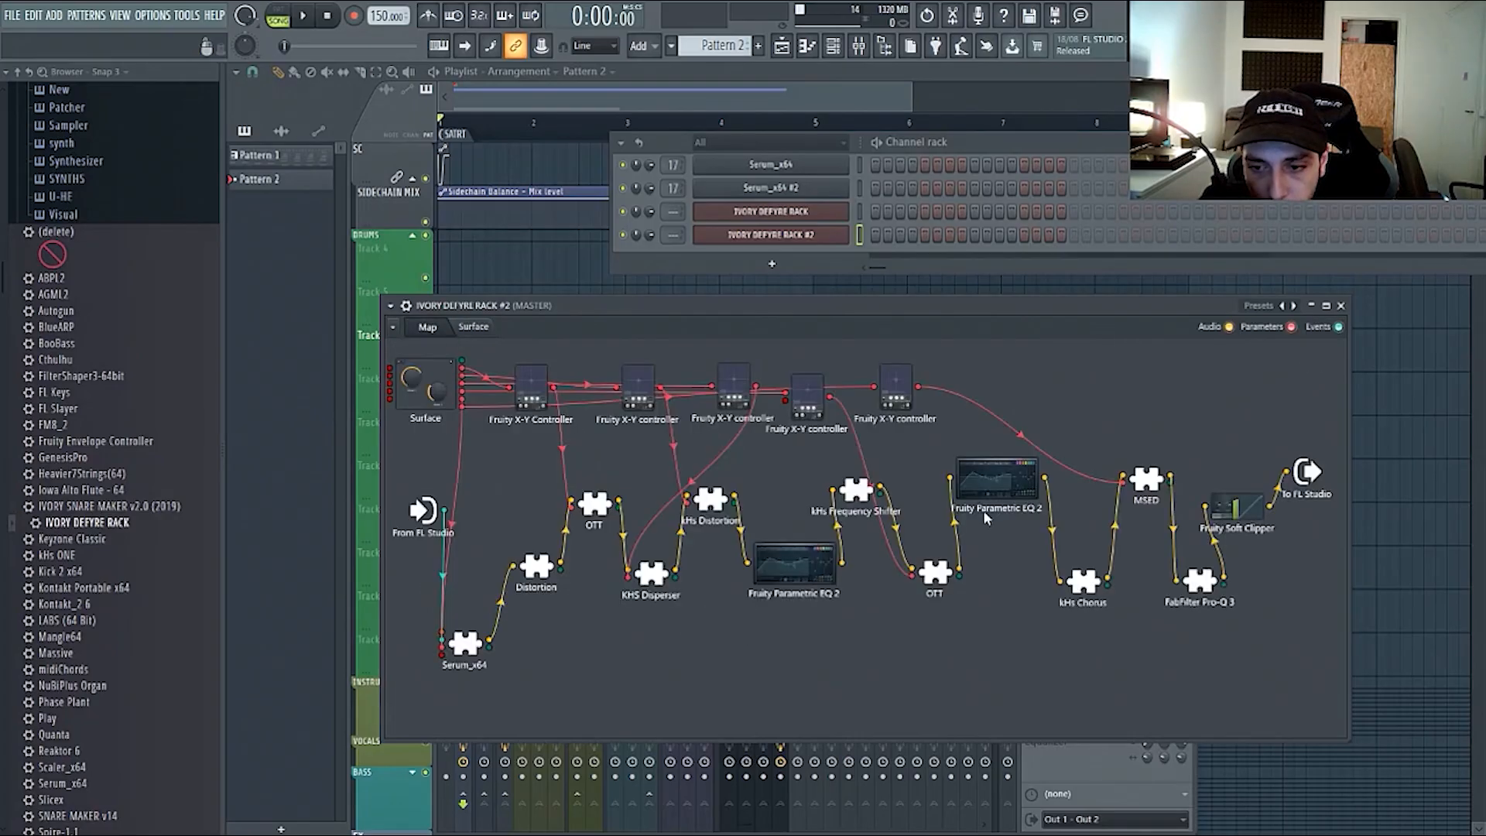
pyautogui.click(474, 328)
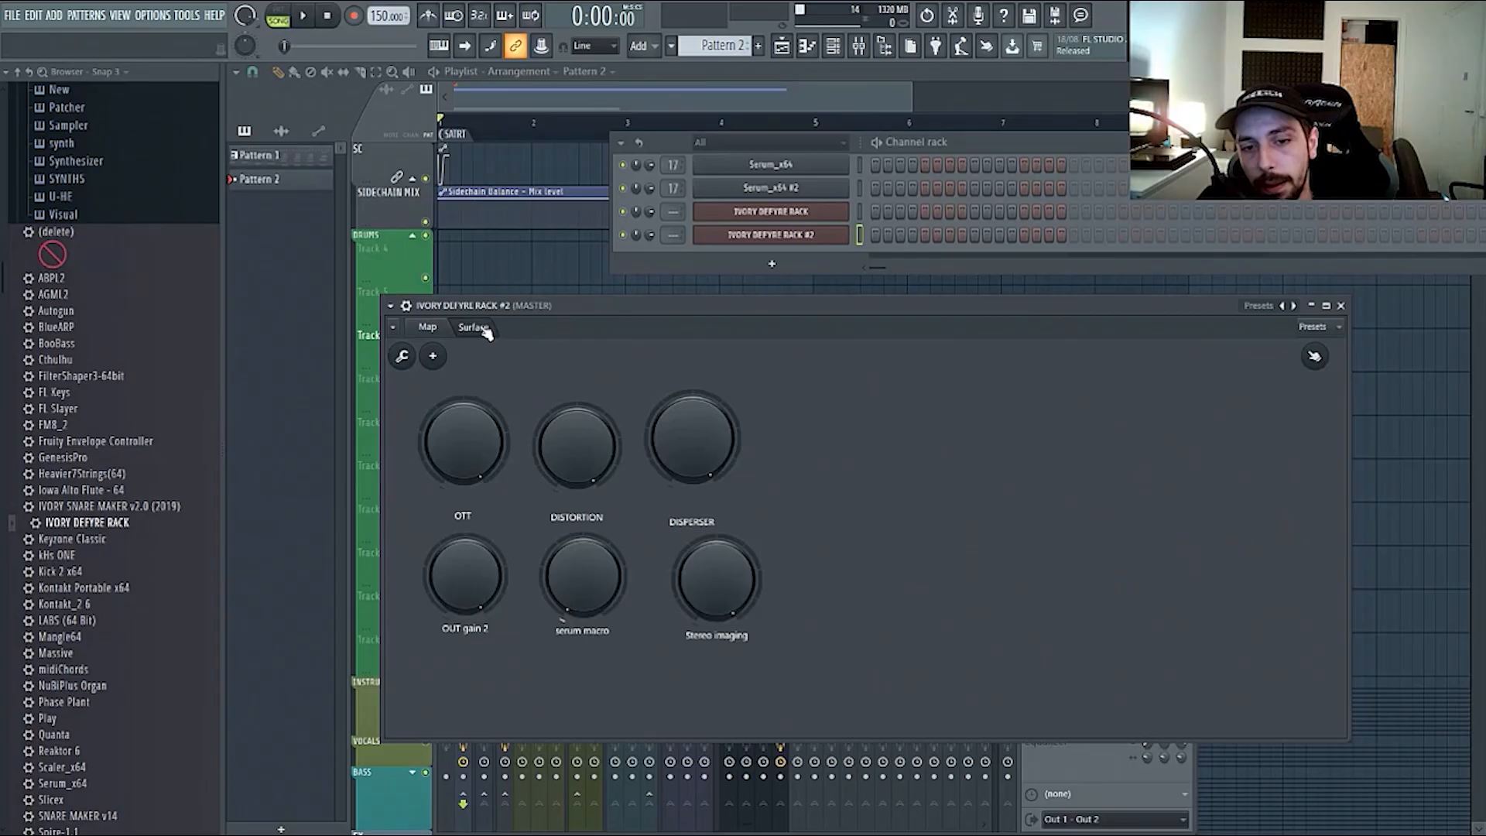
pyautogui.click(436, 328)
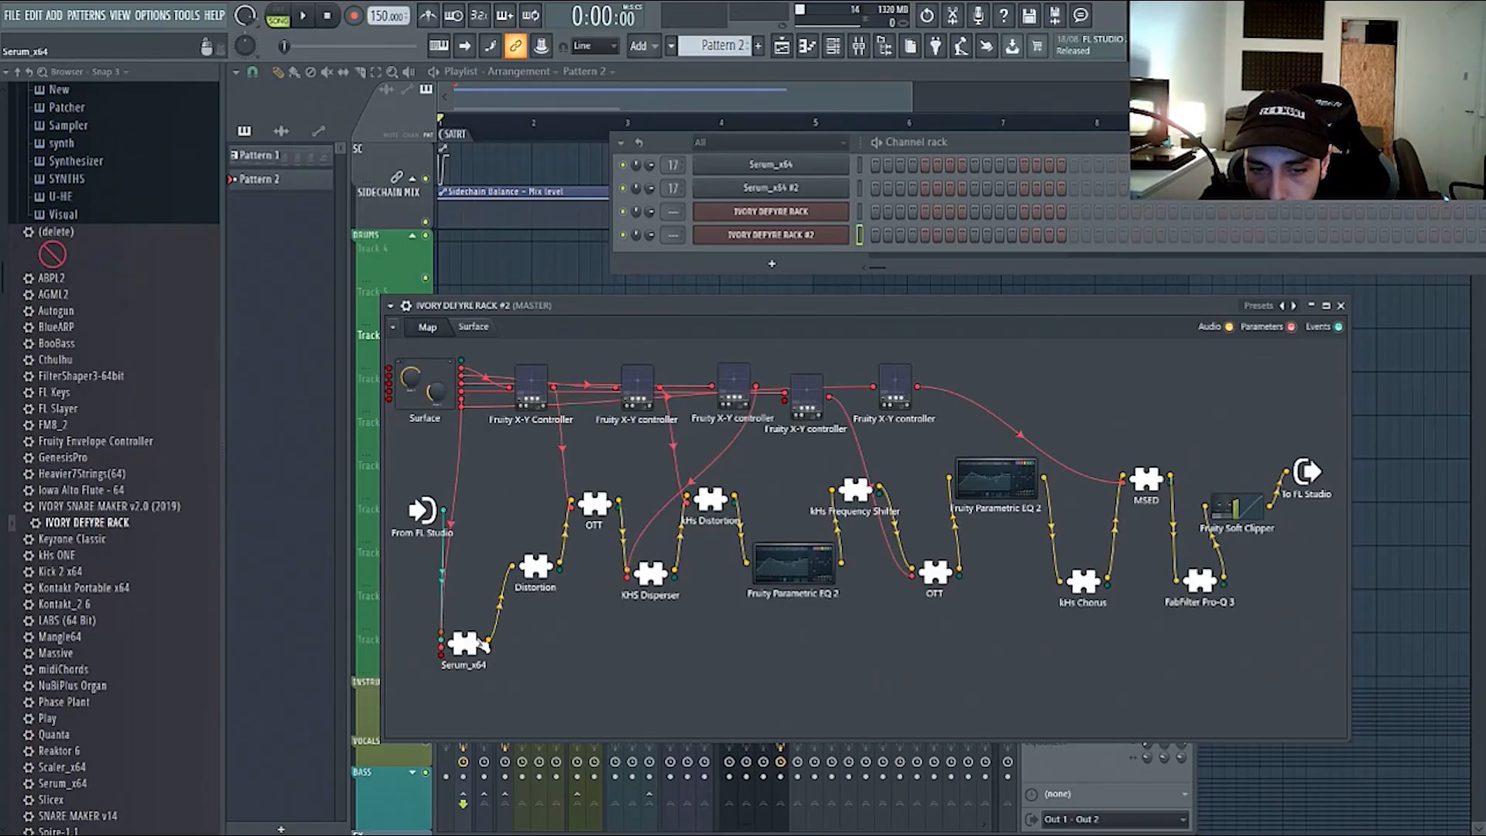
# - Move Serum_x64 lower and Fruity Soft Clipper higher, and connect Serum_x64's audio output directly to To FL Studio
pyautogui.moveTo(480, 643); pyautogui.dragTo(494, 695)
pyautogui.moveTo(1222, 507); pyautogui.dragTo(1201, 382)
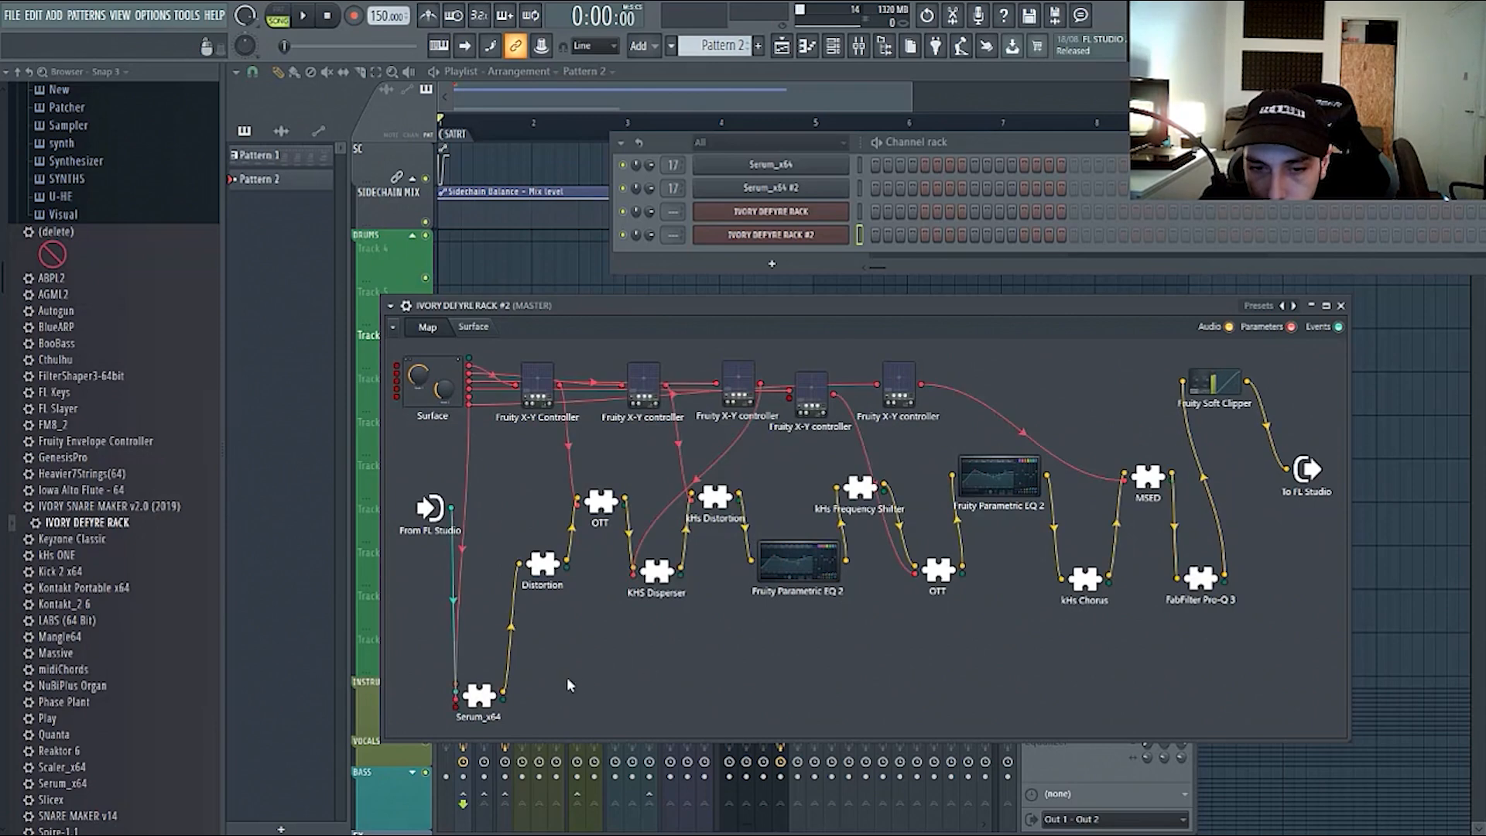
pyautogui.moveTo(503, 691); pyautogui.dragTo(1283, 468)
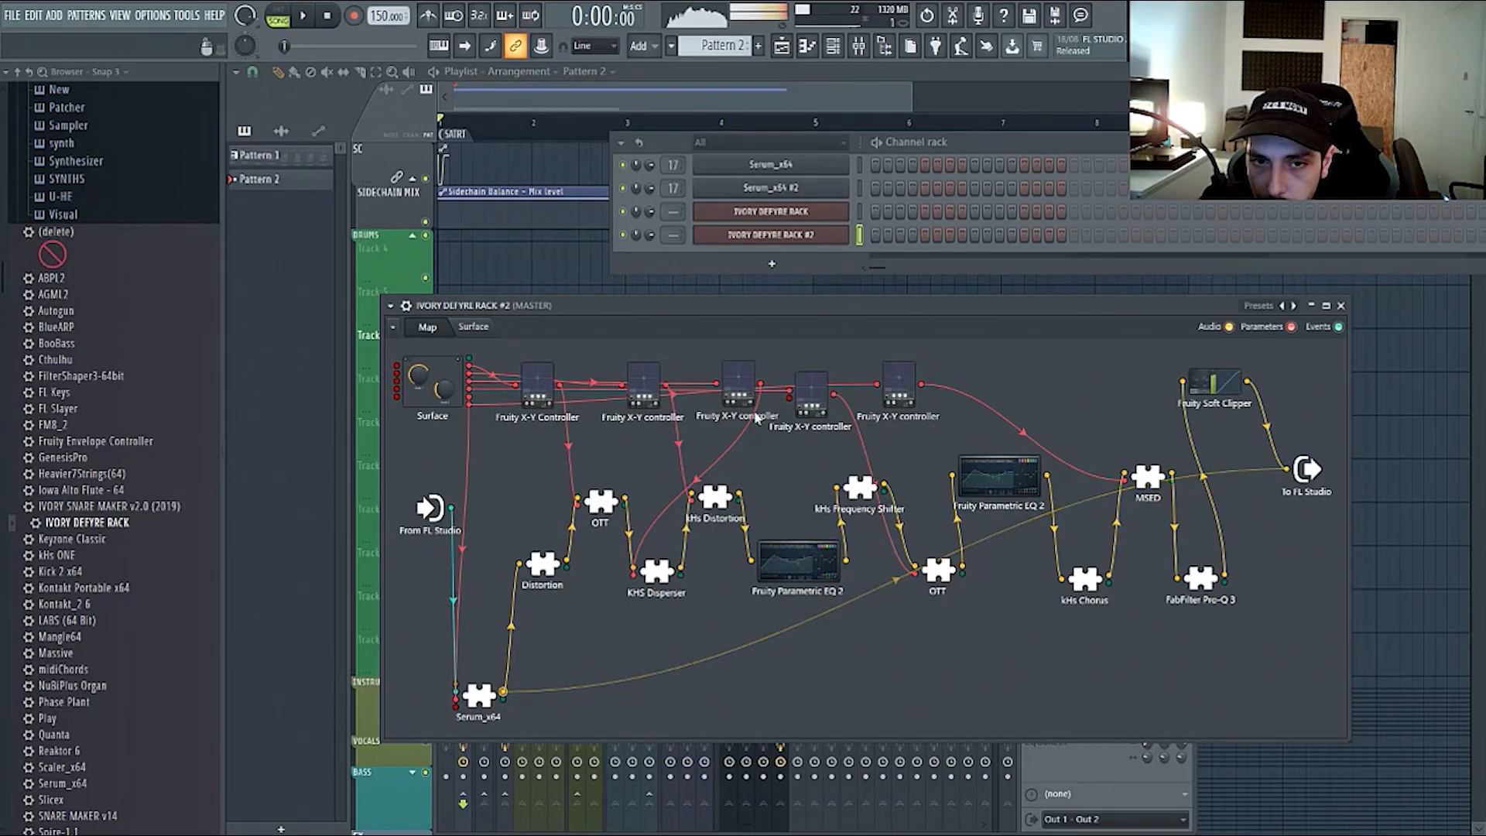
# - Move the rack window higher, open the Distortion module's settings and shift the module slightly lower in the map
pyautogui.moveTo(624, 302); pyautogui.dragTo(595, 245)
pyautogui.click(505, 495)
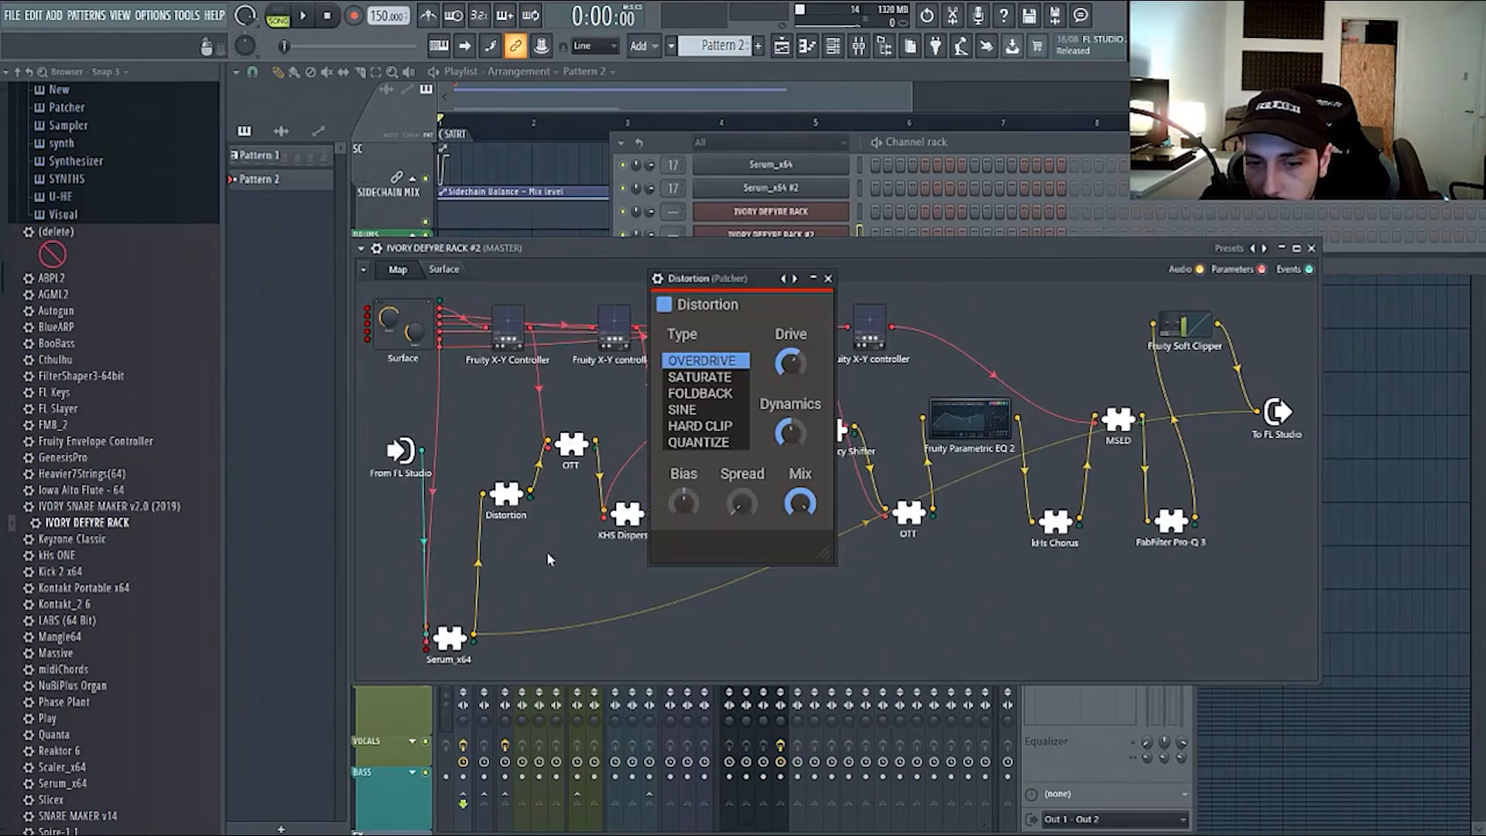
pyautogui.moveTo(507, 495); pyautogui.dragTo(490, 506)
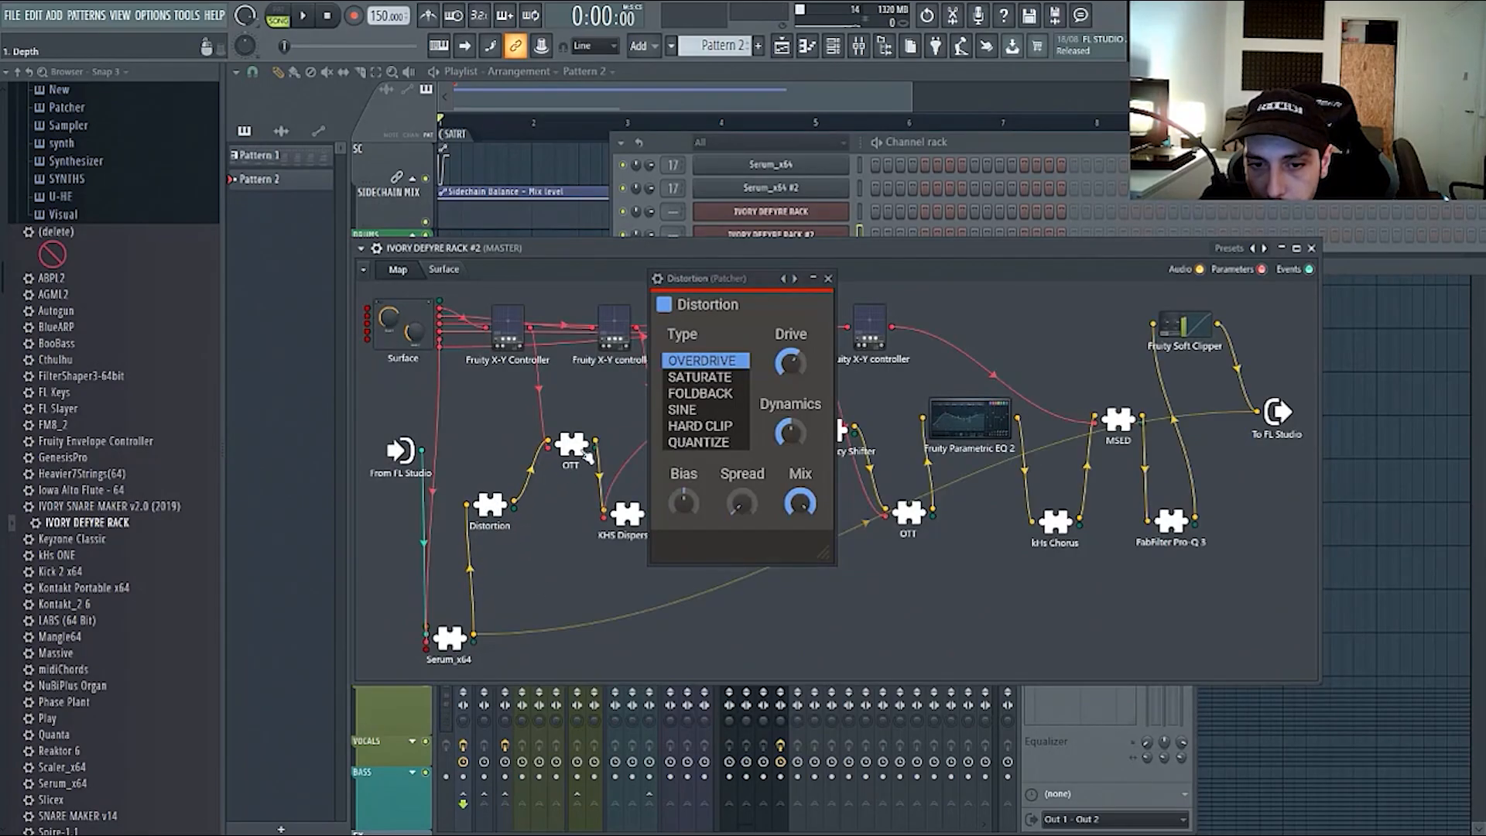
# - Open the OTT module, try the surface's OTT knob beside its Depth, and move the plugin window clear of the map
pyautogui.click(574, 445)
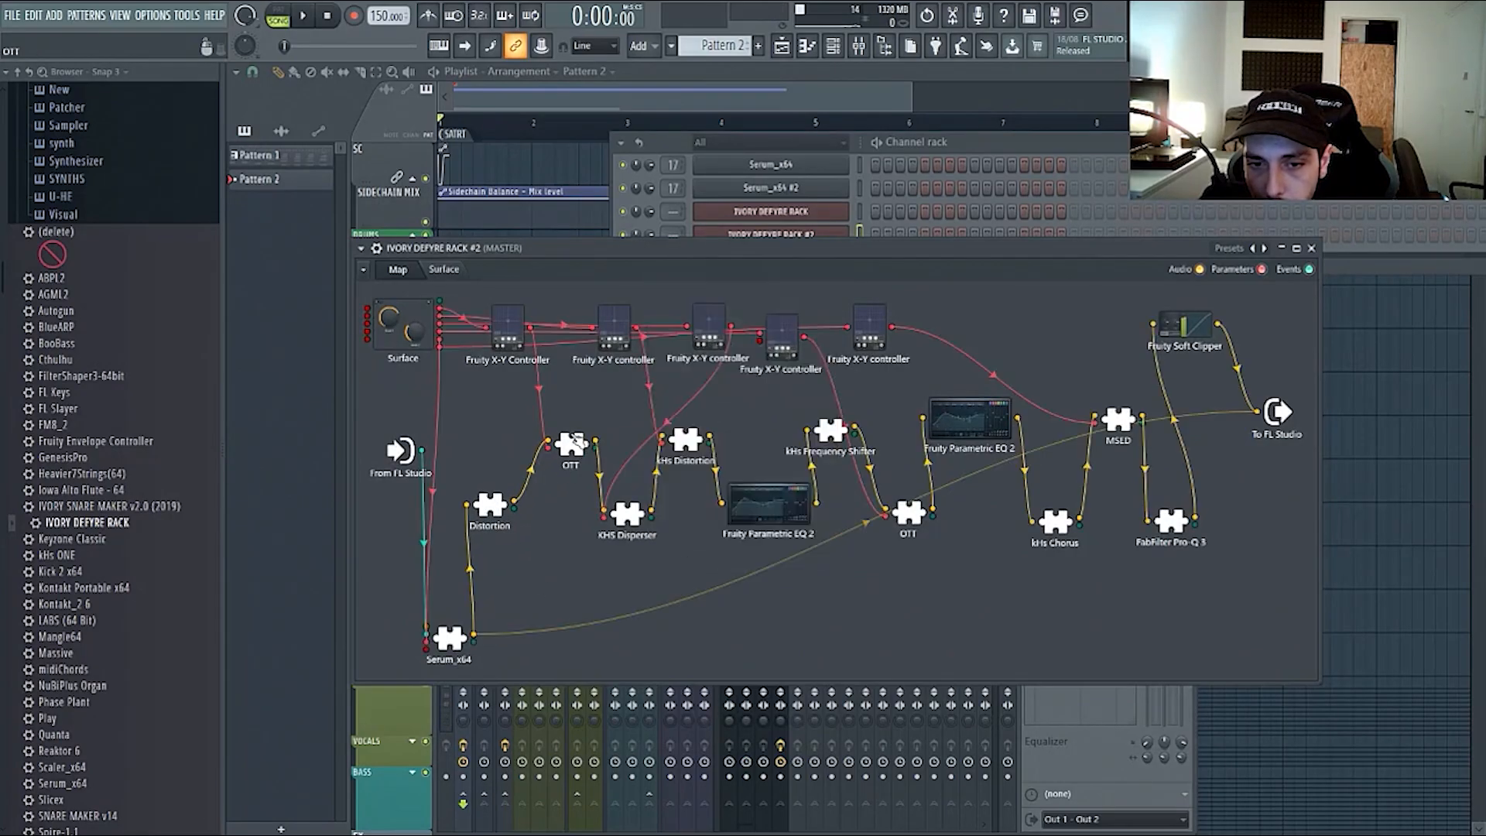
pyautogui.click(444, 269)
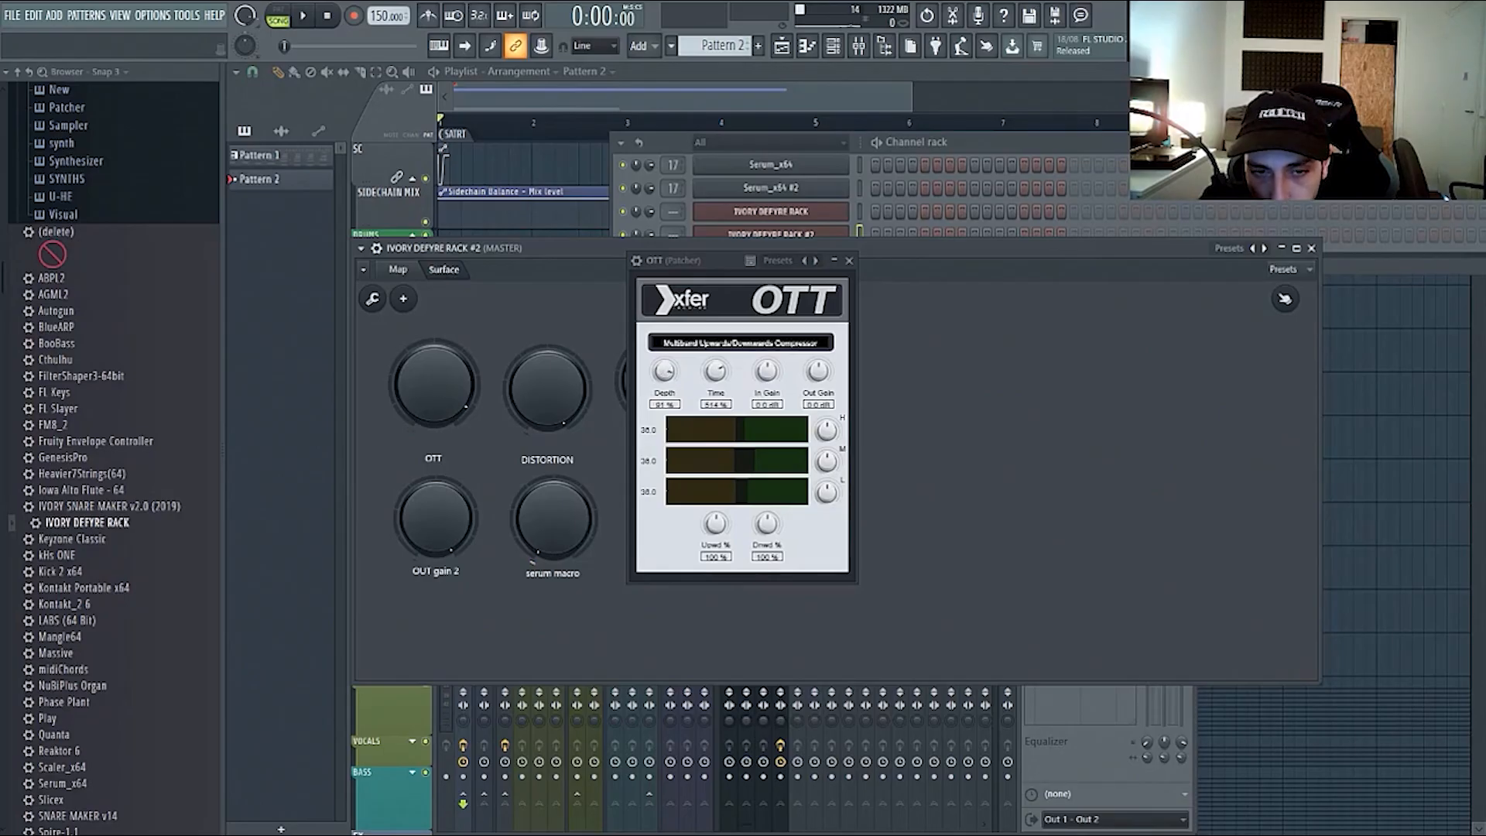
pyautogui.click(398, 270)
pyautogui.moveTo(712, 260); pyautogui.dragTo(873, 440)
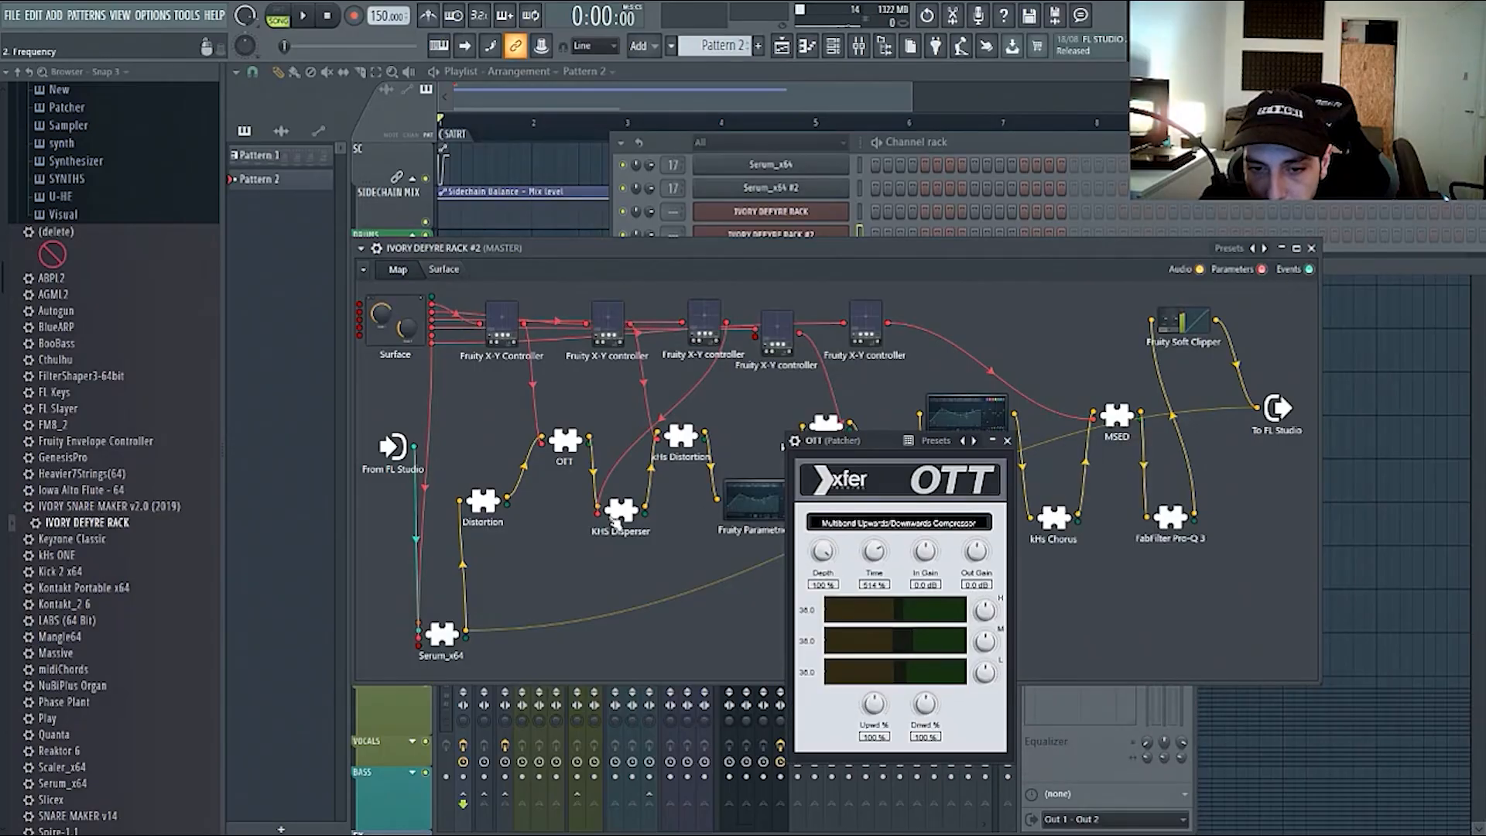
# - Open the KHS Disperser module and place its window below the surface knobs to compare it with the DISPERSER knob
pyautogui.click(620, 512)
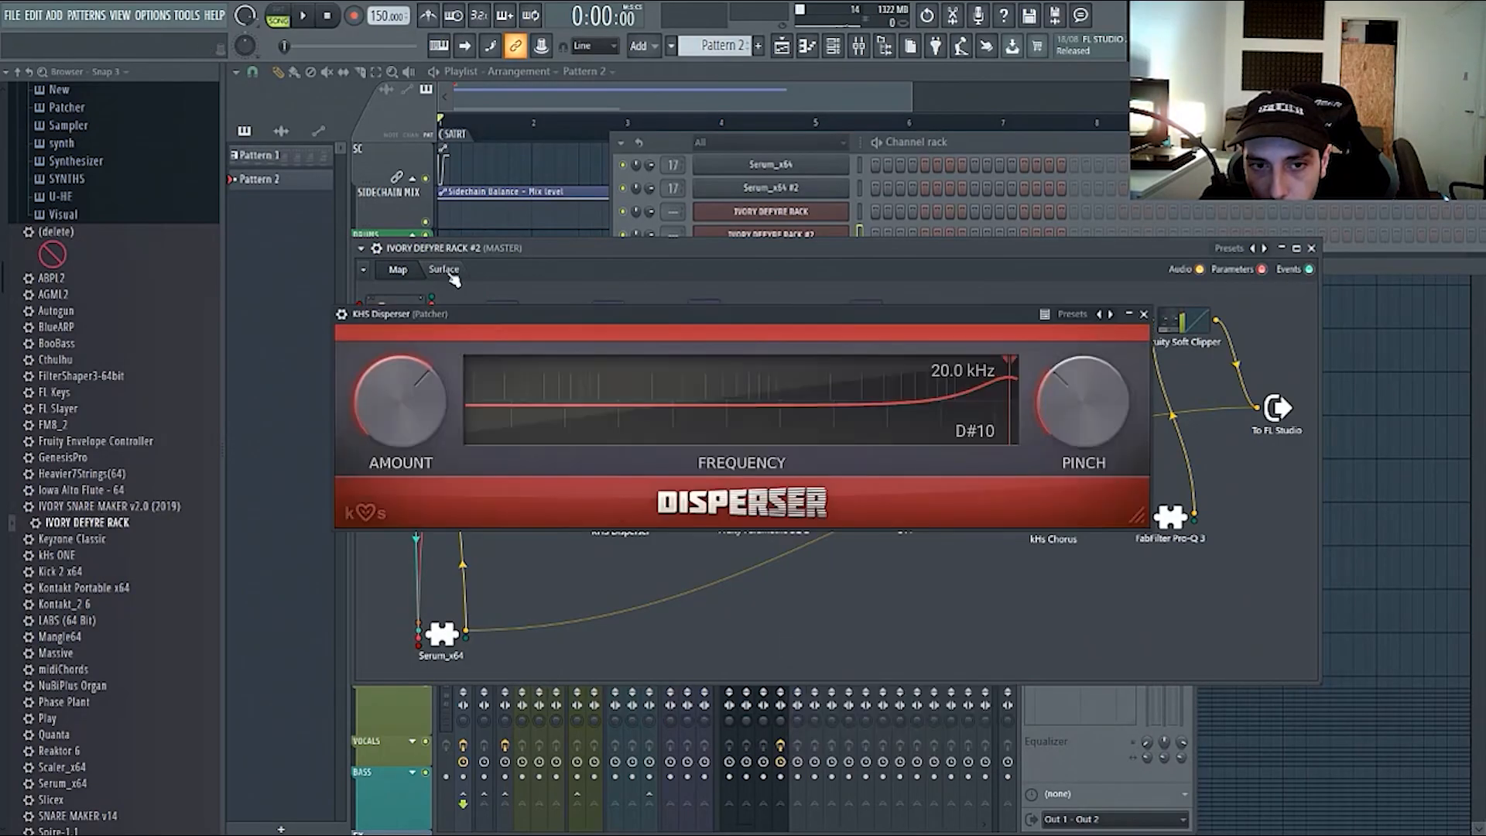
pyautogui.click(447, 271)
pyautogui.moveTo(546, 321); pyautogui.dragTo(643, 611)
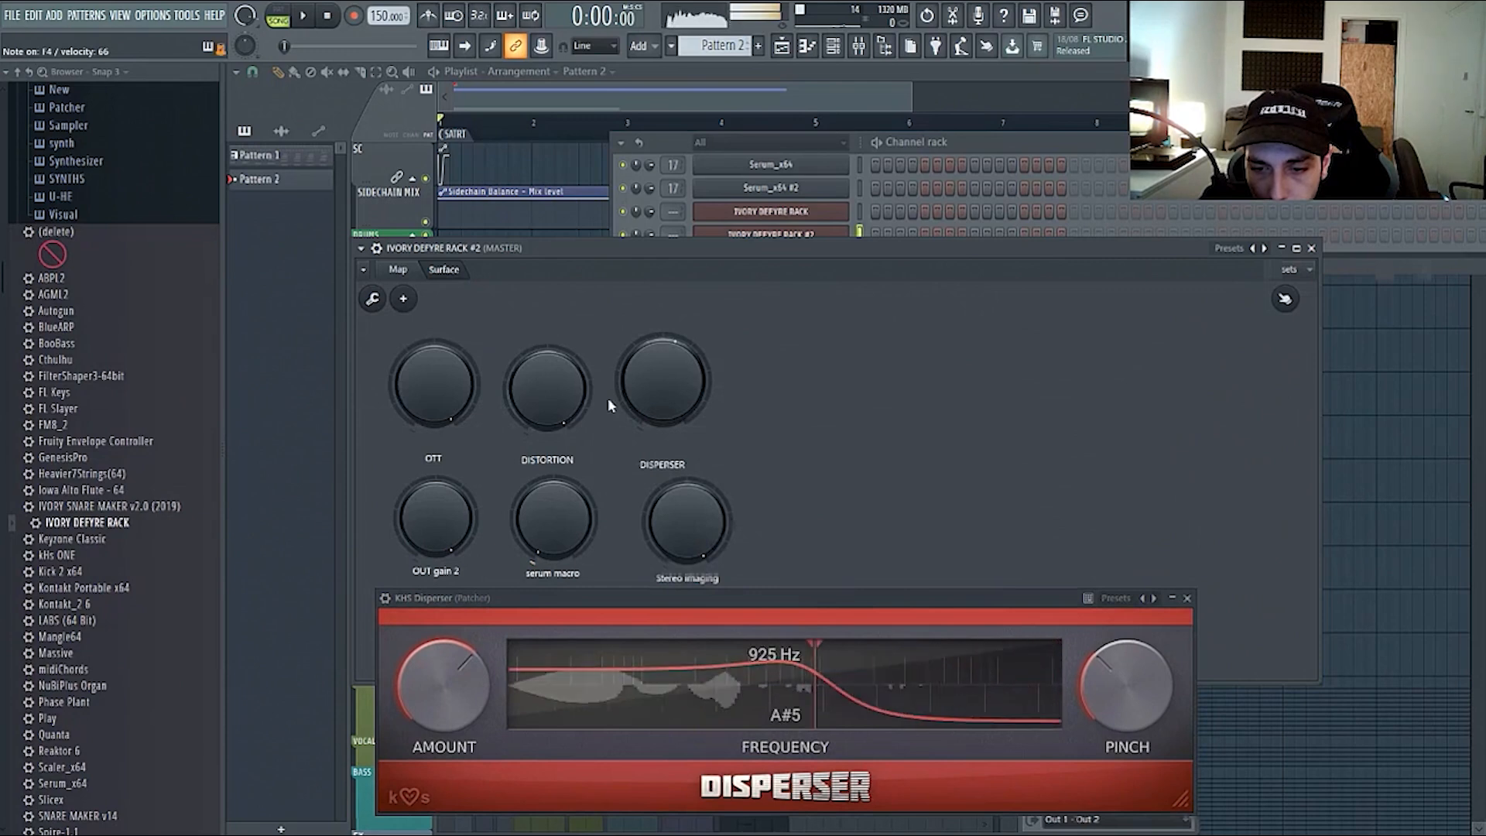
# - Turn the surface's DISPERSER knob so Disperser's frequency reaches 9.36 kHz, and return to the module map
pyautogui.moveTo(663, 379)
pyautogui.mouseDown()
pyautogui.moveTo(663, 392)
pyautogui.moveTo(663, 355)
pyautogui.moveTo(649, 479)
pyautogui.moveTo(648, 428)
pyautogui.moveTo(681, 394)
pyautogui.moveTo(670, 360)
pyautogui.mouseUp()
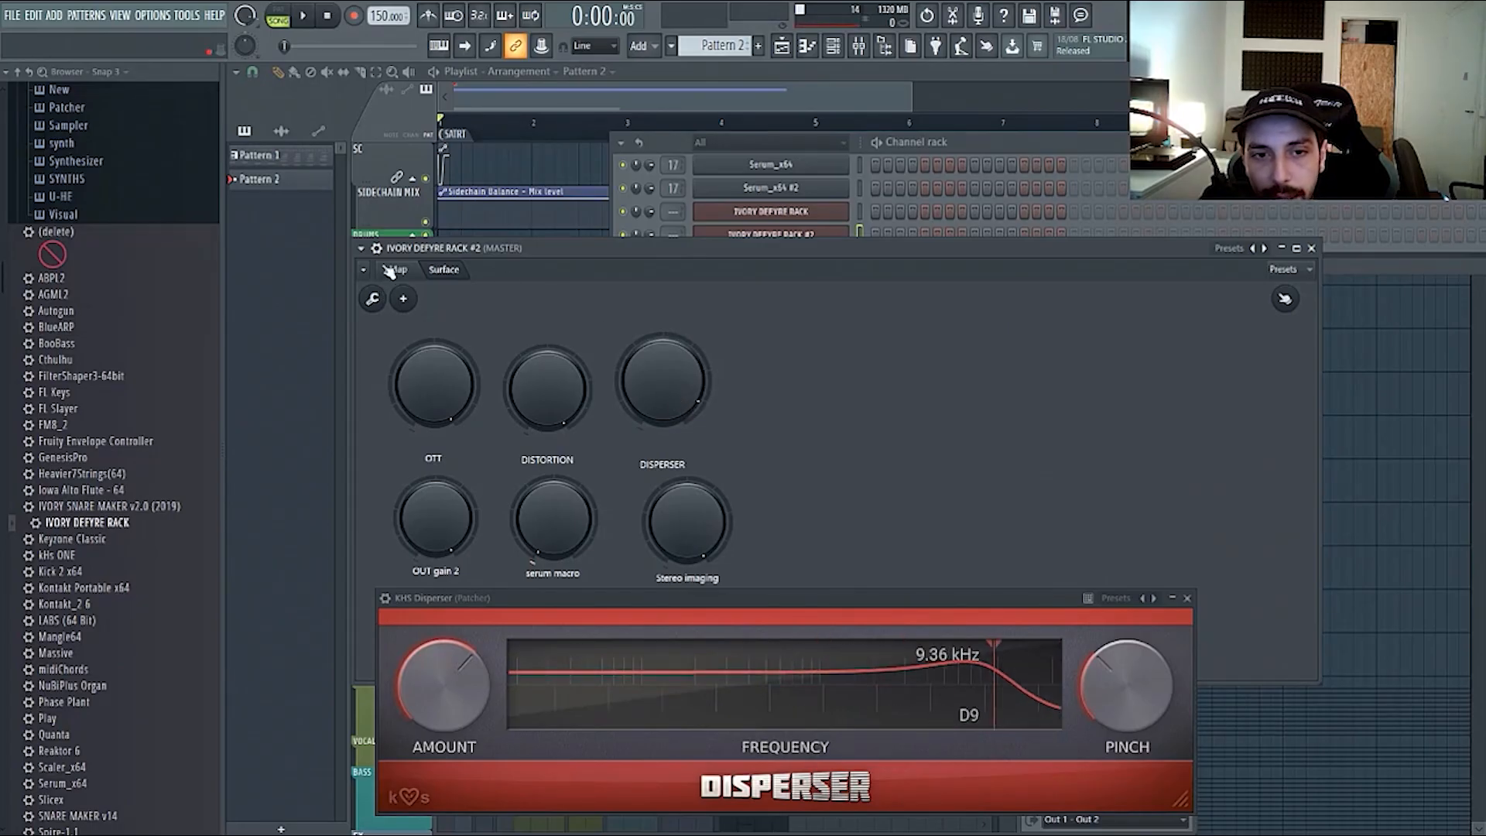
pyautogui.click(397, 268)
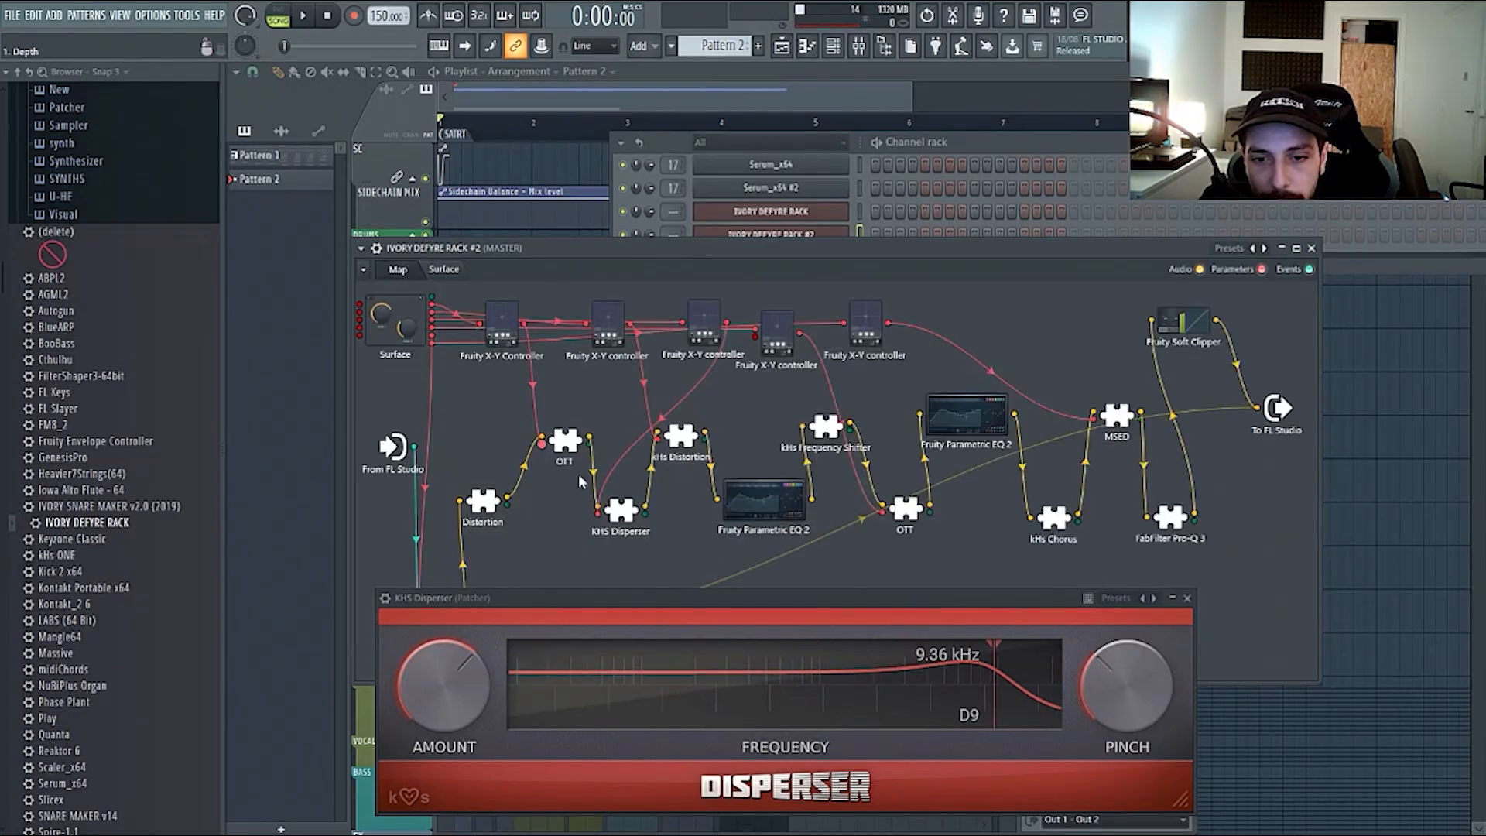
# - Open the kHs Distortion module and the Fruity Parametric EQ 2 after it, moving each window clear of the chain
pyautogui.doubleClick(681, 435)
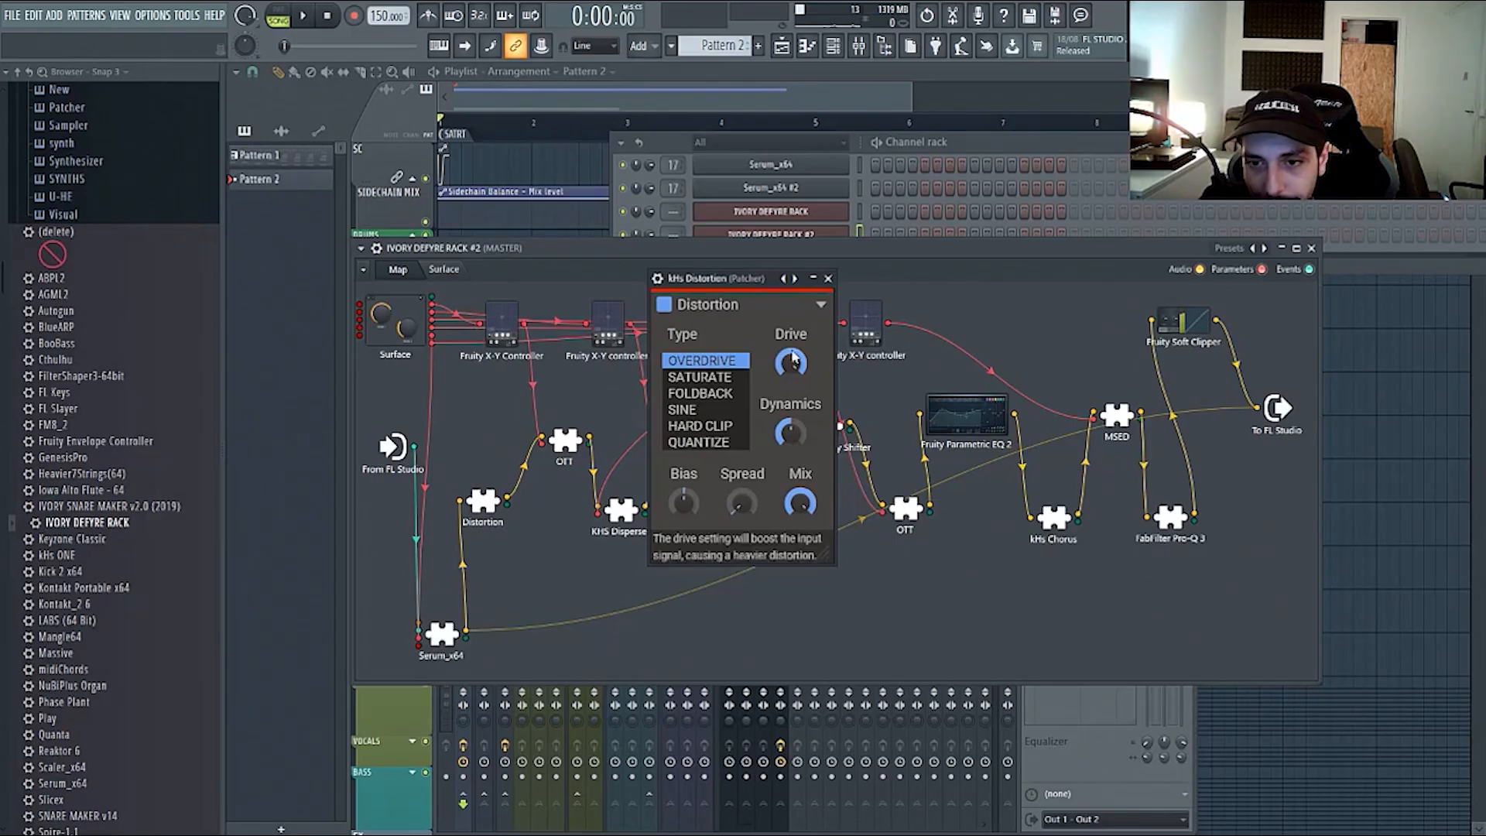
pyautogui.moveTo(742, 279); pyautogui.dragTo(439, 339)
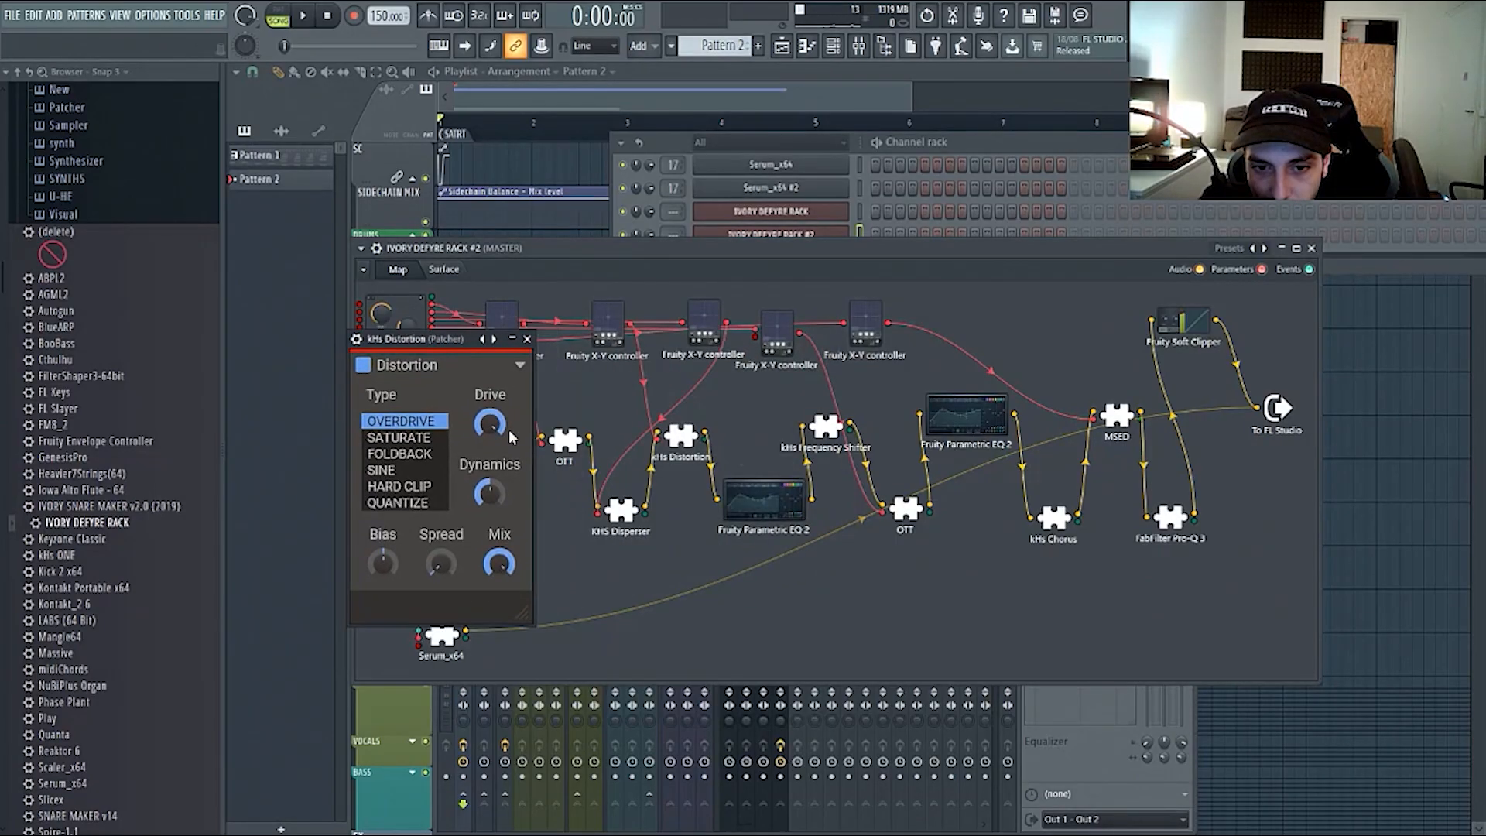
pyautogui.doubleClick(753, 494)
pyautogui.moveTo(844, 303); pyautogui.dragTo(681, 598)
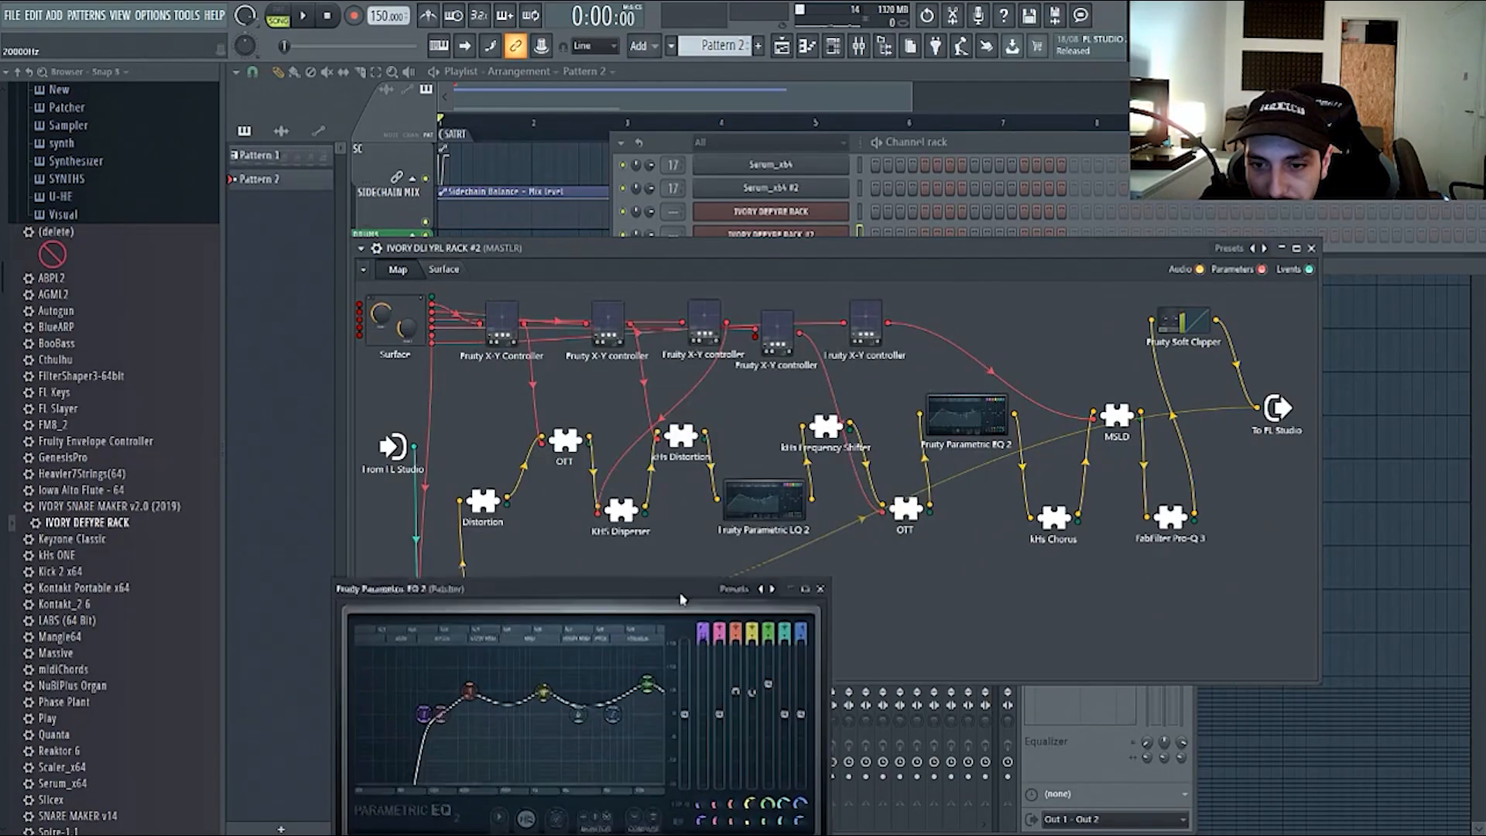
# - Open kHs Frequency Shifter with its window below the chain, reposition the module farther right, and place the following OTT slightly lower
pyautogui.doubleClick(830, 435)
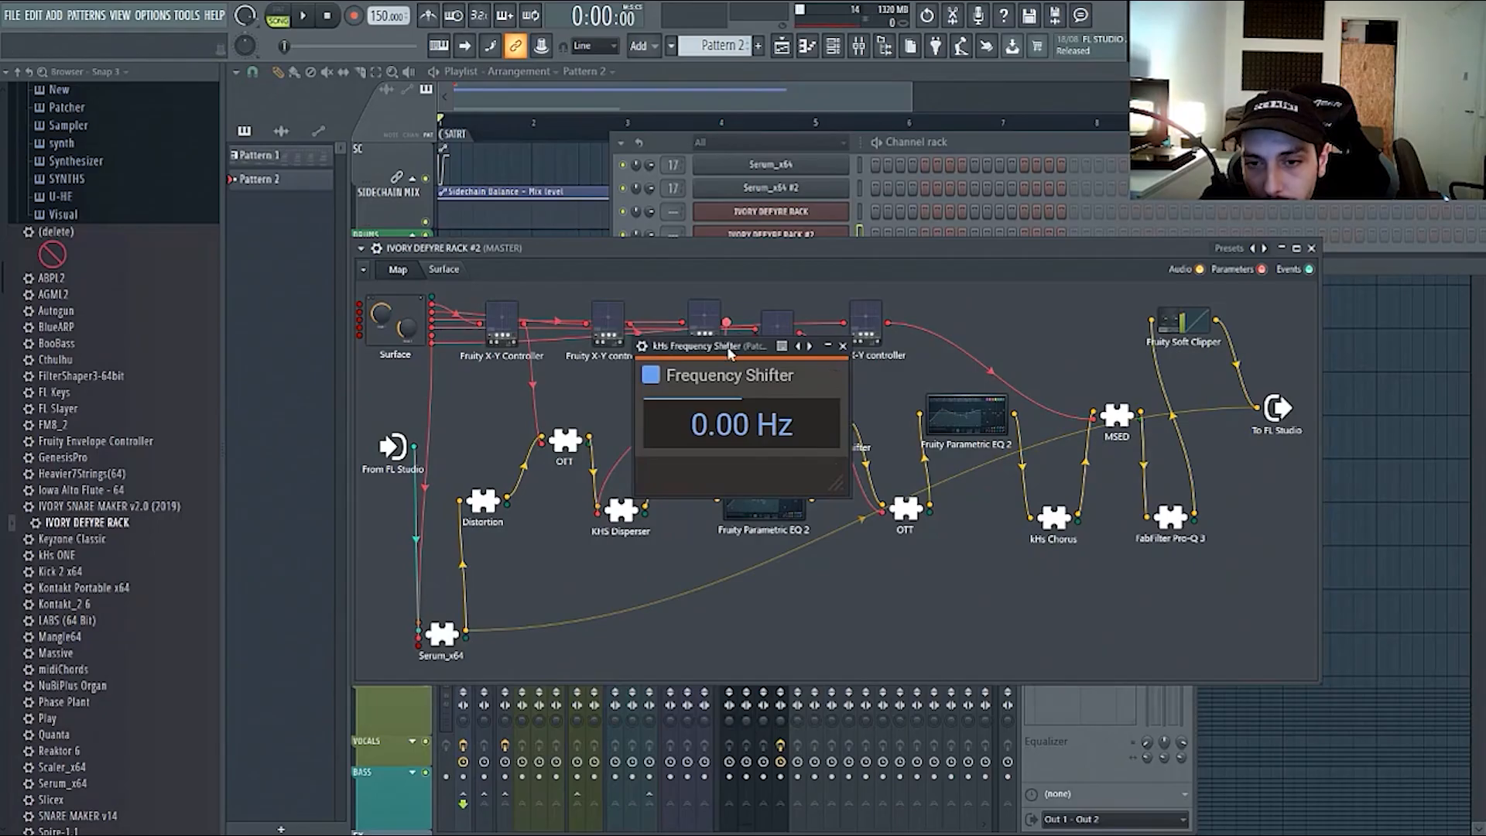
pyautogui.moveTo(743, 340); pyautogui.dragTo(802, 619)
pyautogui.moveTo(826, 428); pyautogui.dragTo(817, 412)
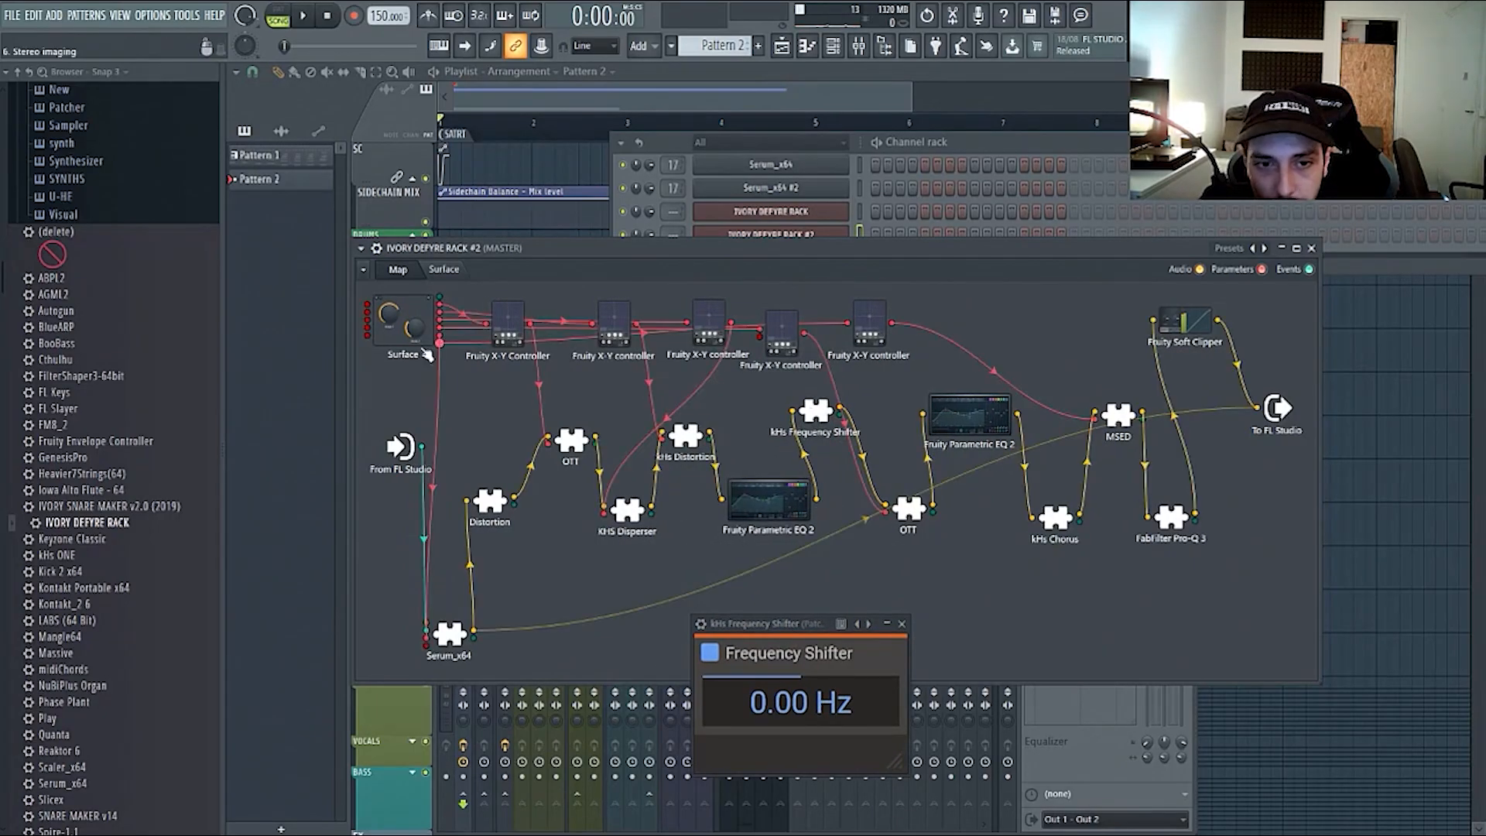
pyautogui.moveTo(817, 418); pyautogui.dragTo(854, 433)
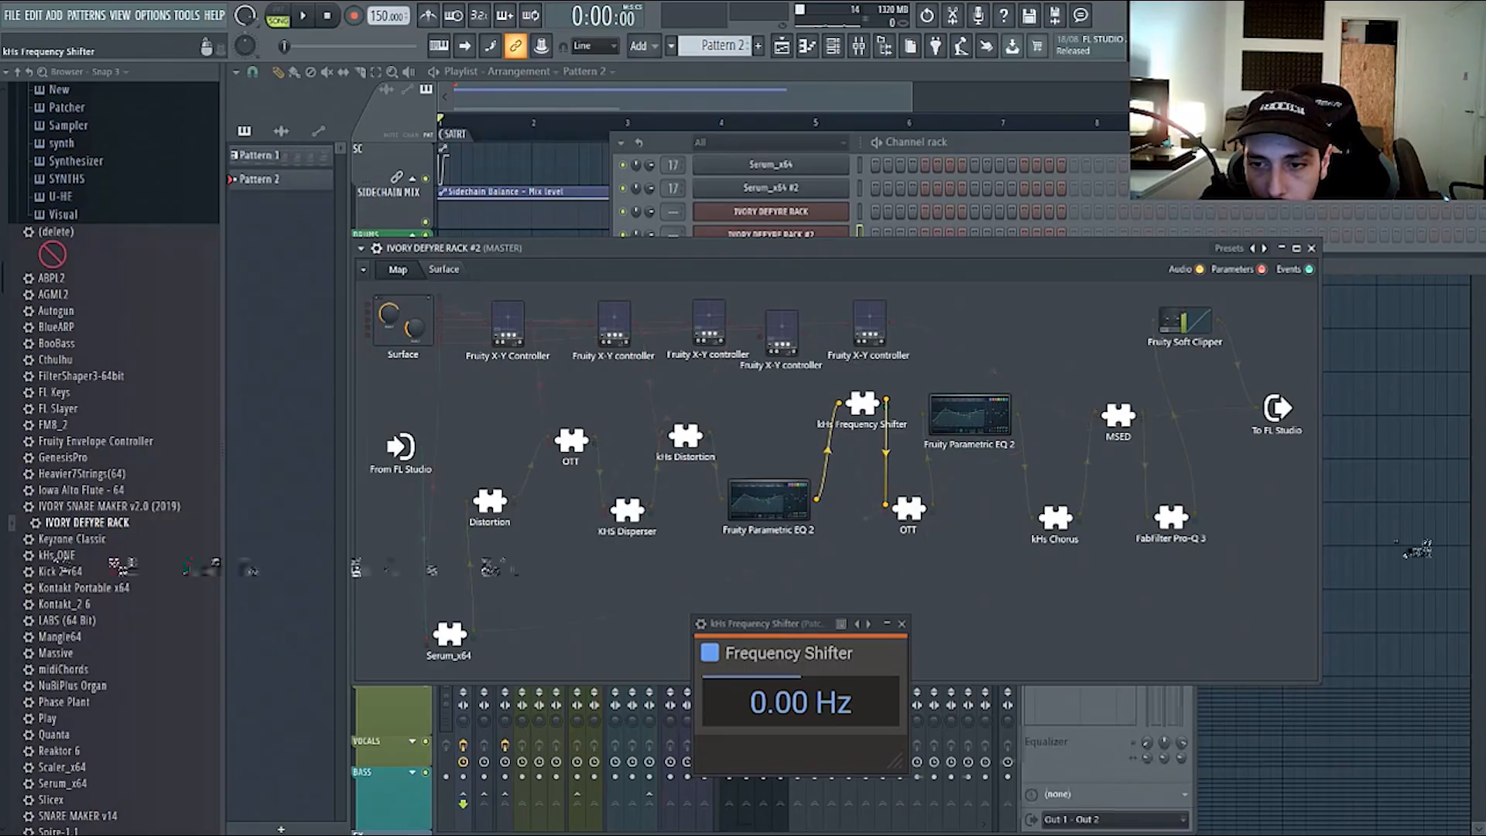
pyautogui.moveTo(906, 507); pyautogui.dragTo(921, 529)
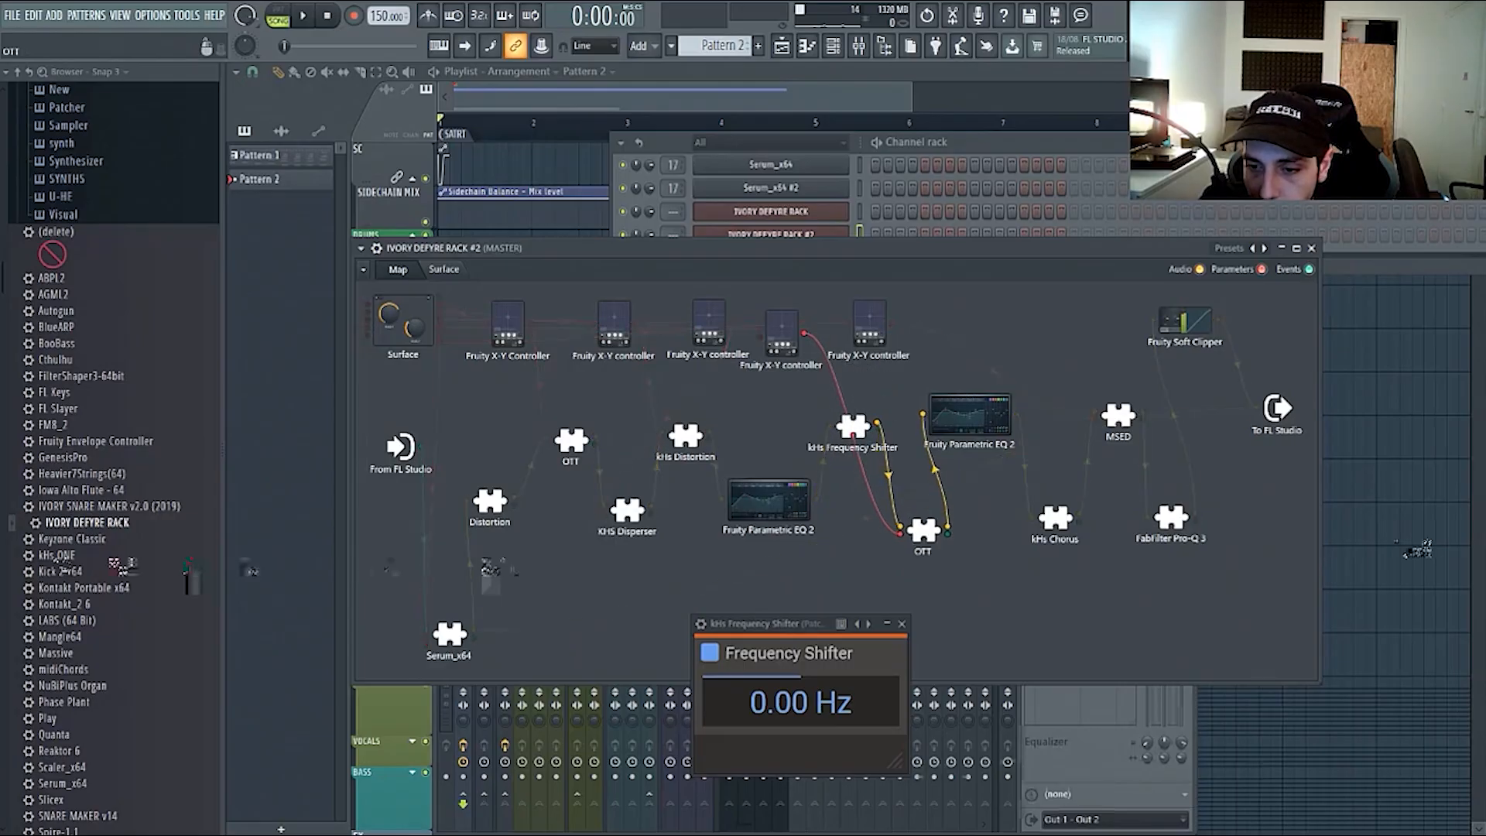
# - Open the second OTT, the second Fruity Parametric EQ 2 and the kHs Chorus to examine their settings
pyautogui.doubleClick(919, 529)
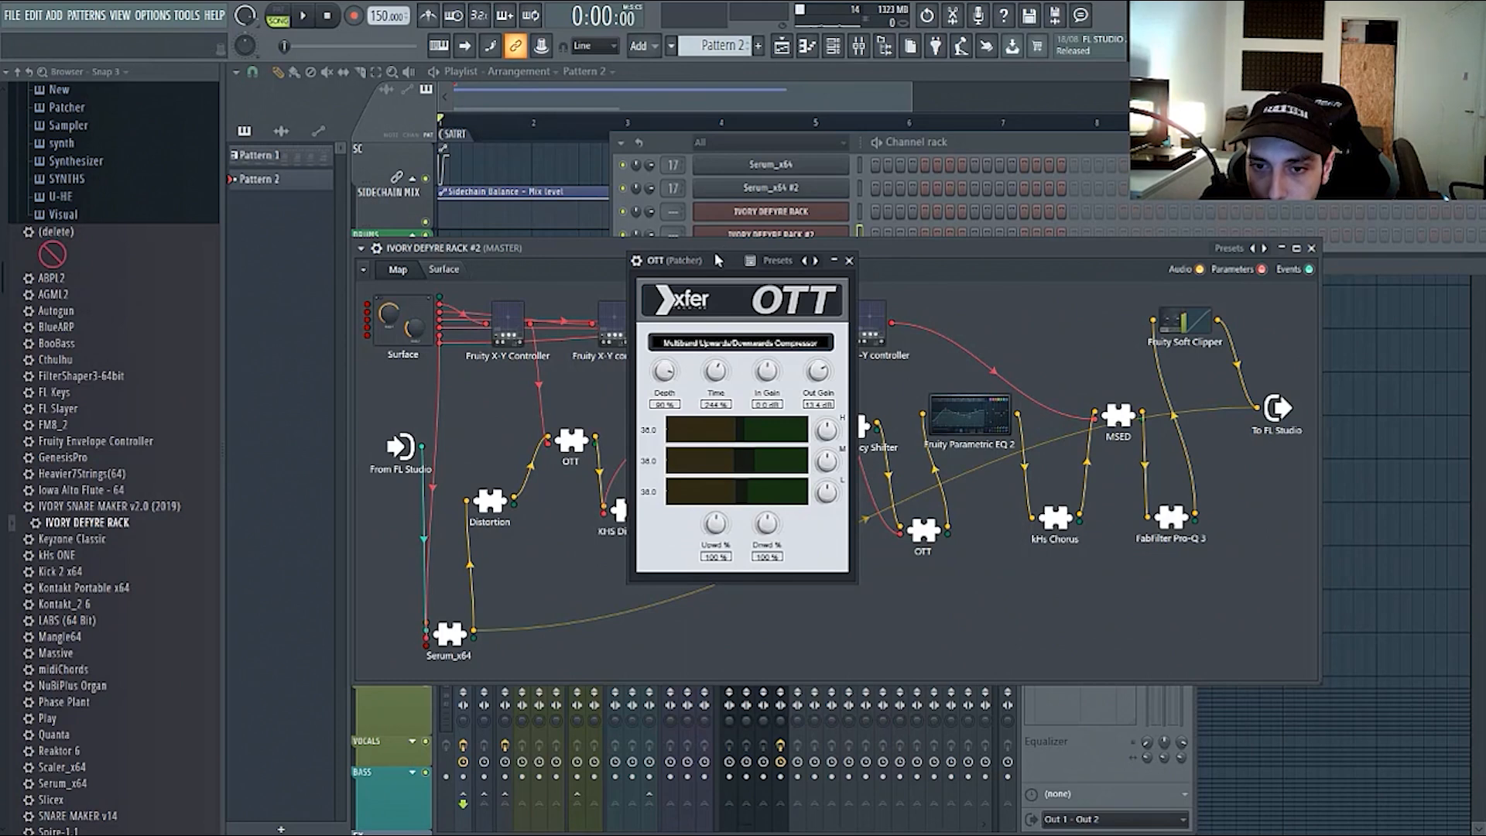
pyautogui.moveTo(717, 260); pyautogui.dragTo(694, 266)
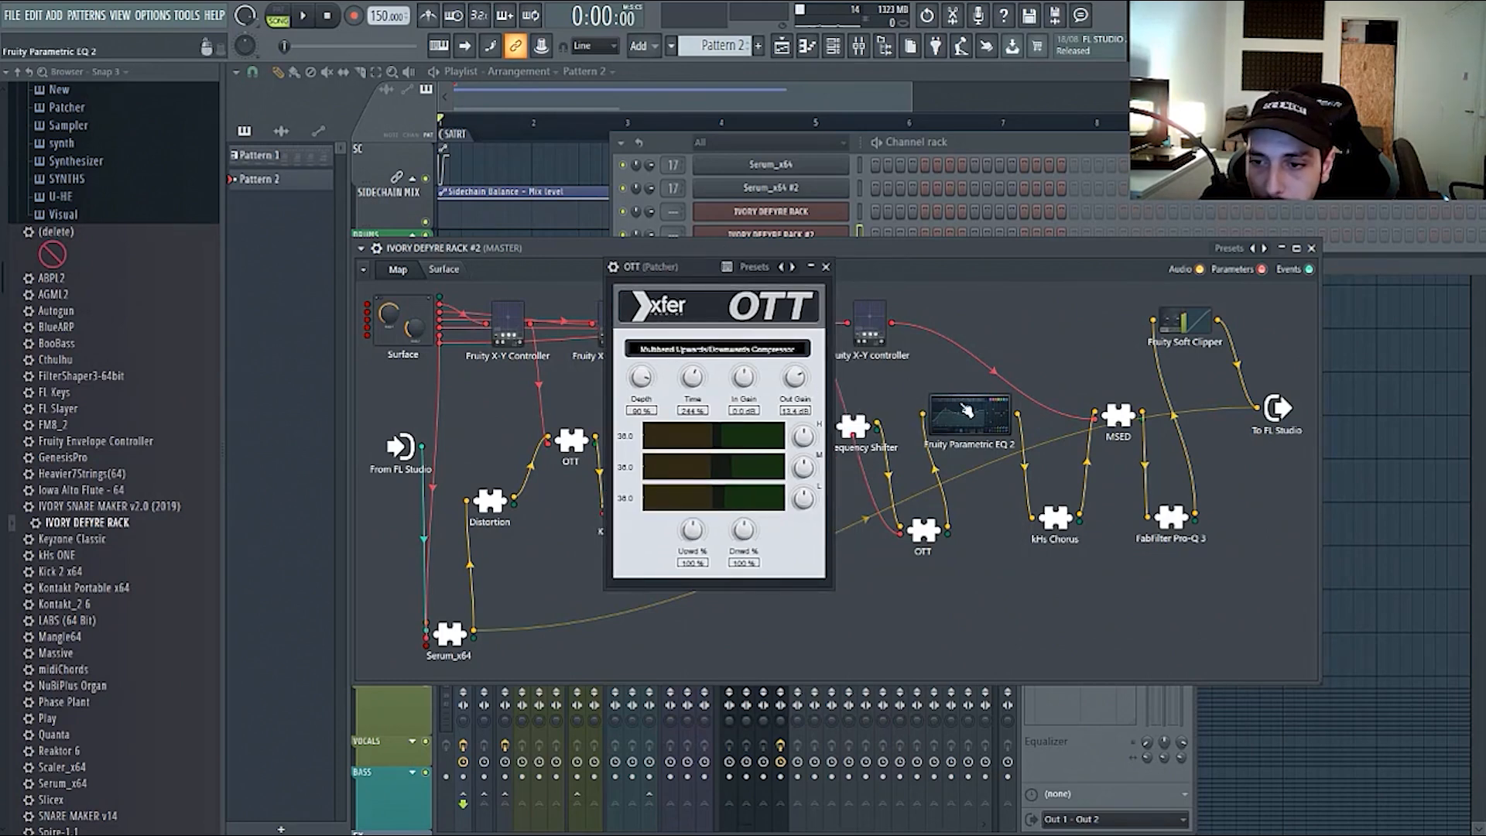
pyautogui.doubleClick(965, 412)
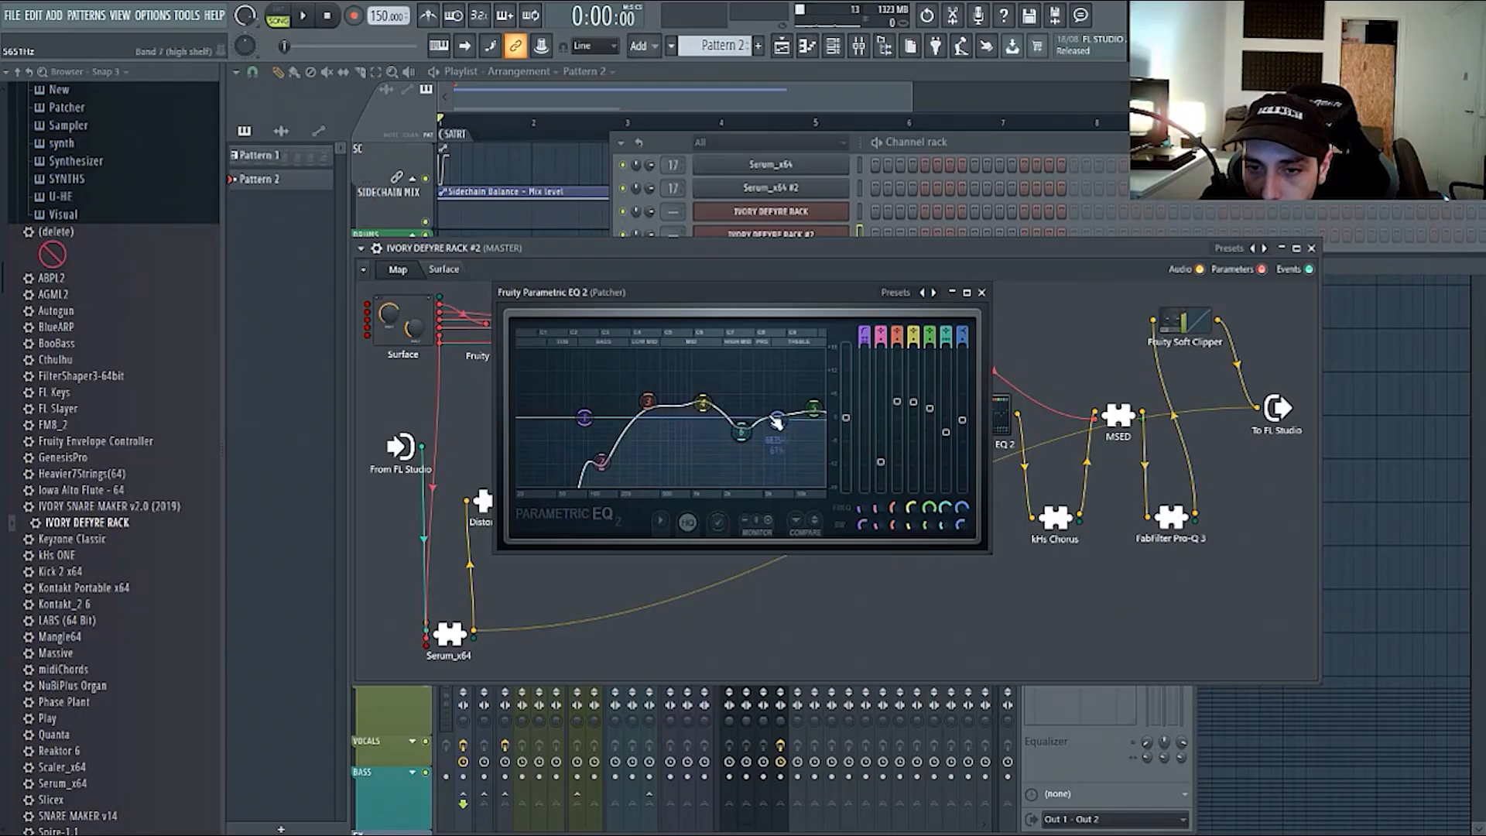
pyautogui.moveTo(873, 293); pyautogui.dragTo(737, 293)
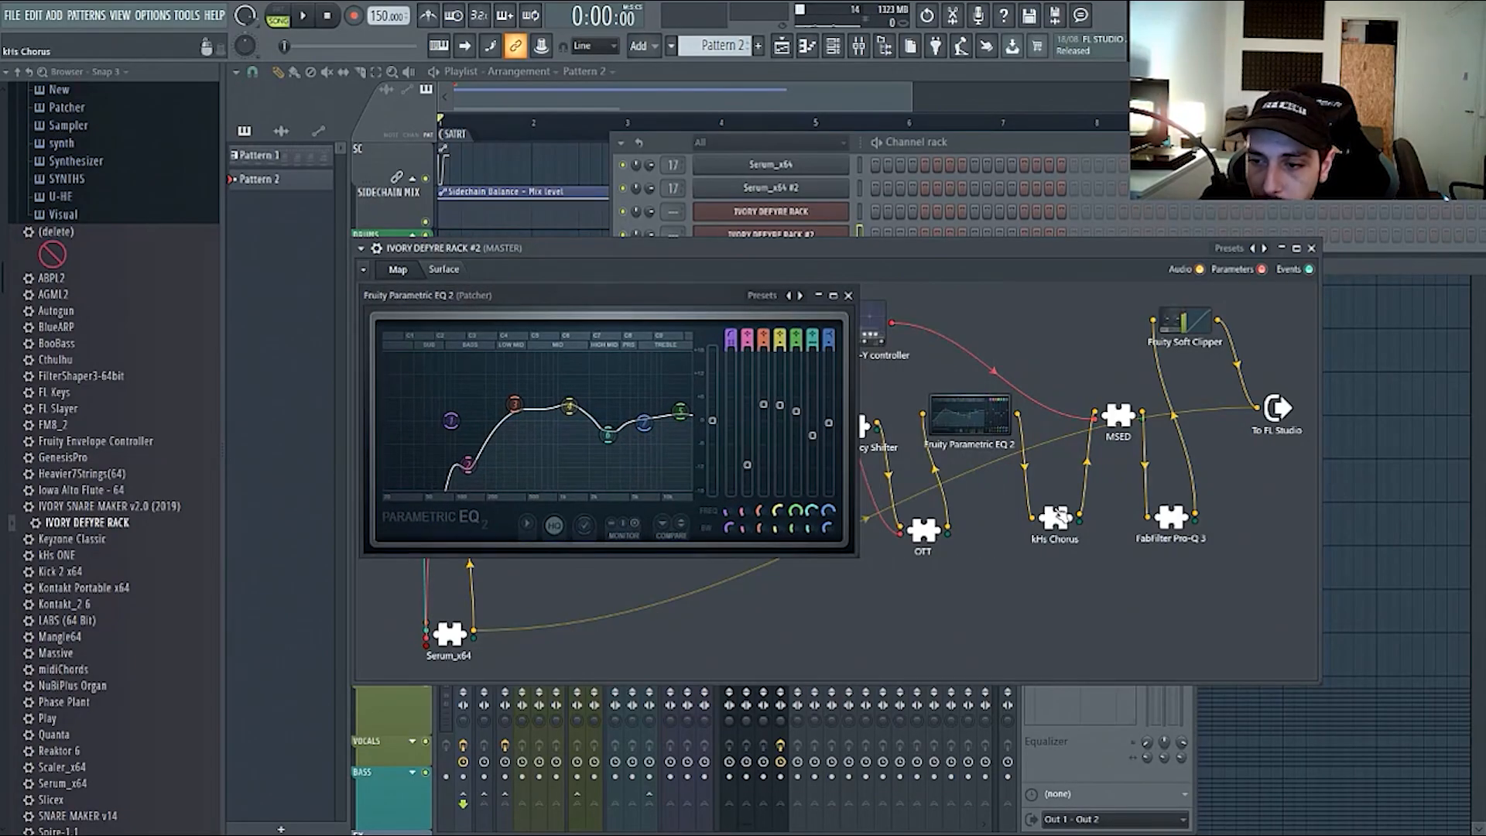
pyautogui.doubleClick(1054, 518)
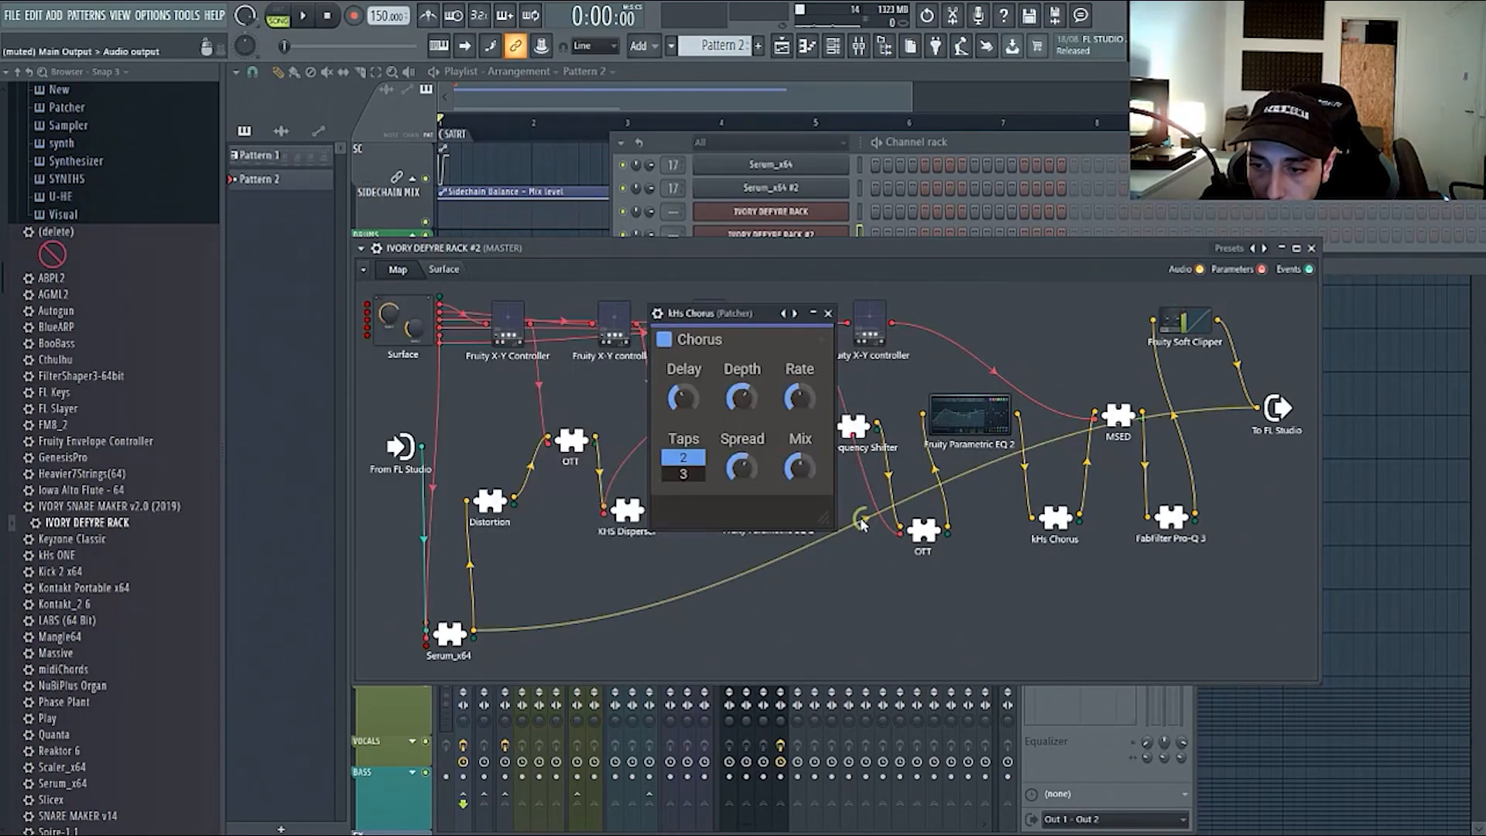
# - Open MSED, place its window beside the surface knobs, and sweep the Stereo imaging knob to compare it with Side Gain
pyautogui.doubleClick(1124, 418)
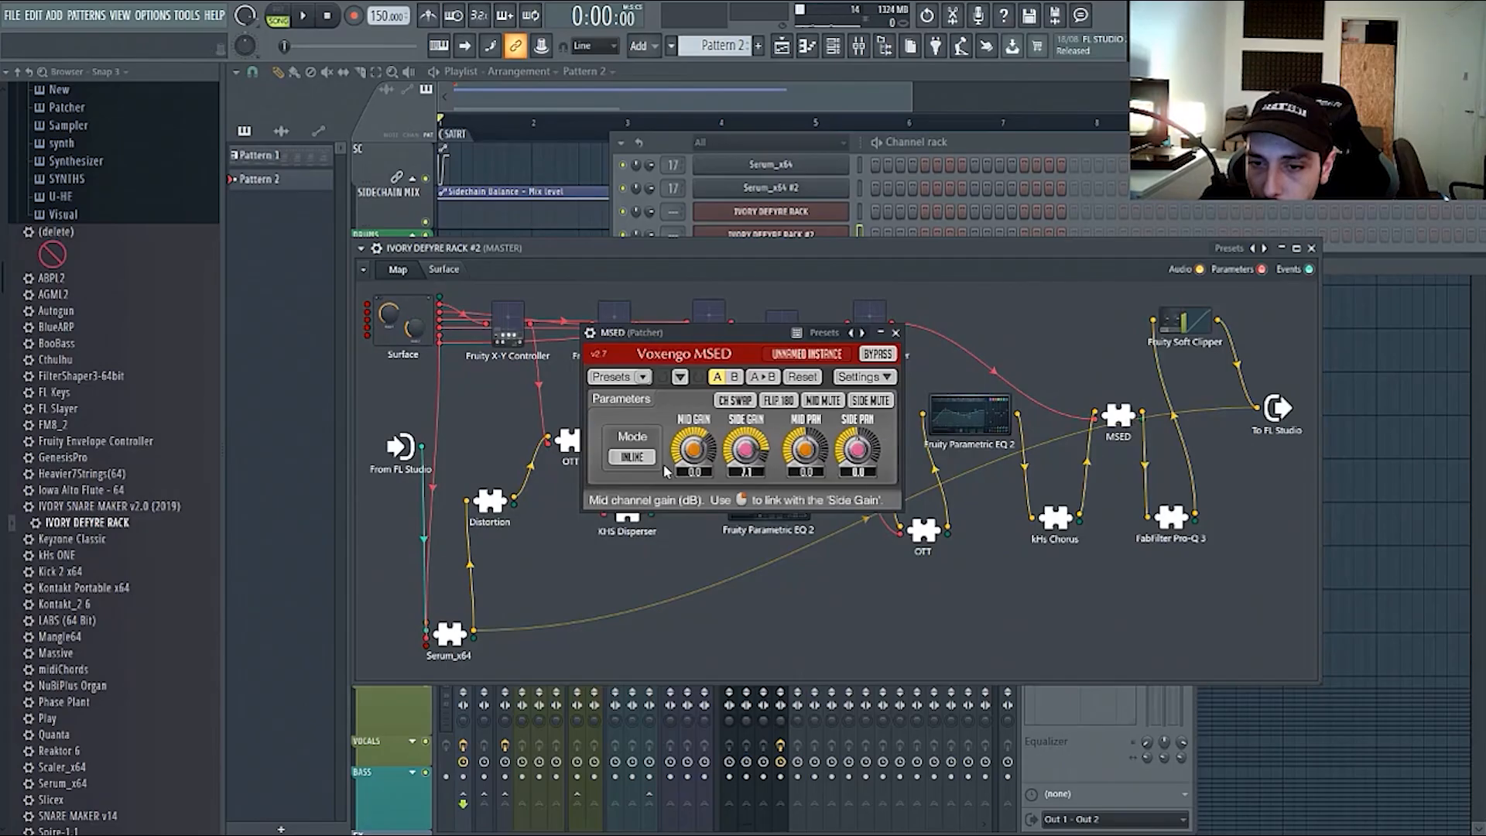
pyautogui.click(448, 269)
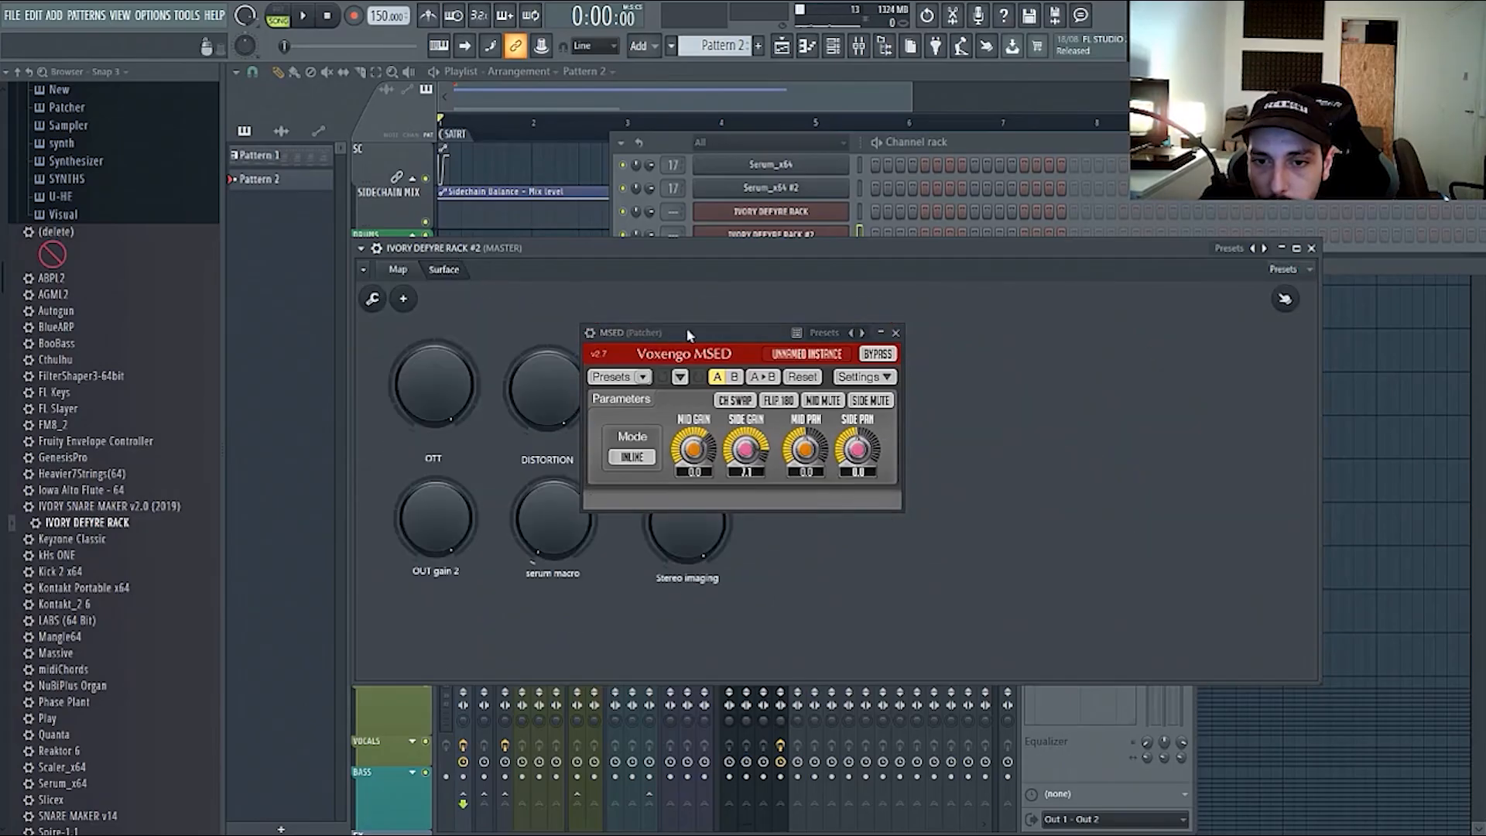
pyautogui.moveTo(687, 334); pyautogui.dragTo(983, 359)
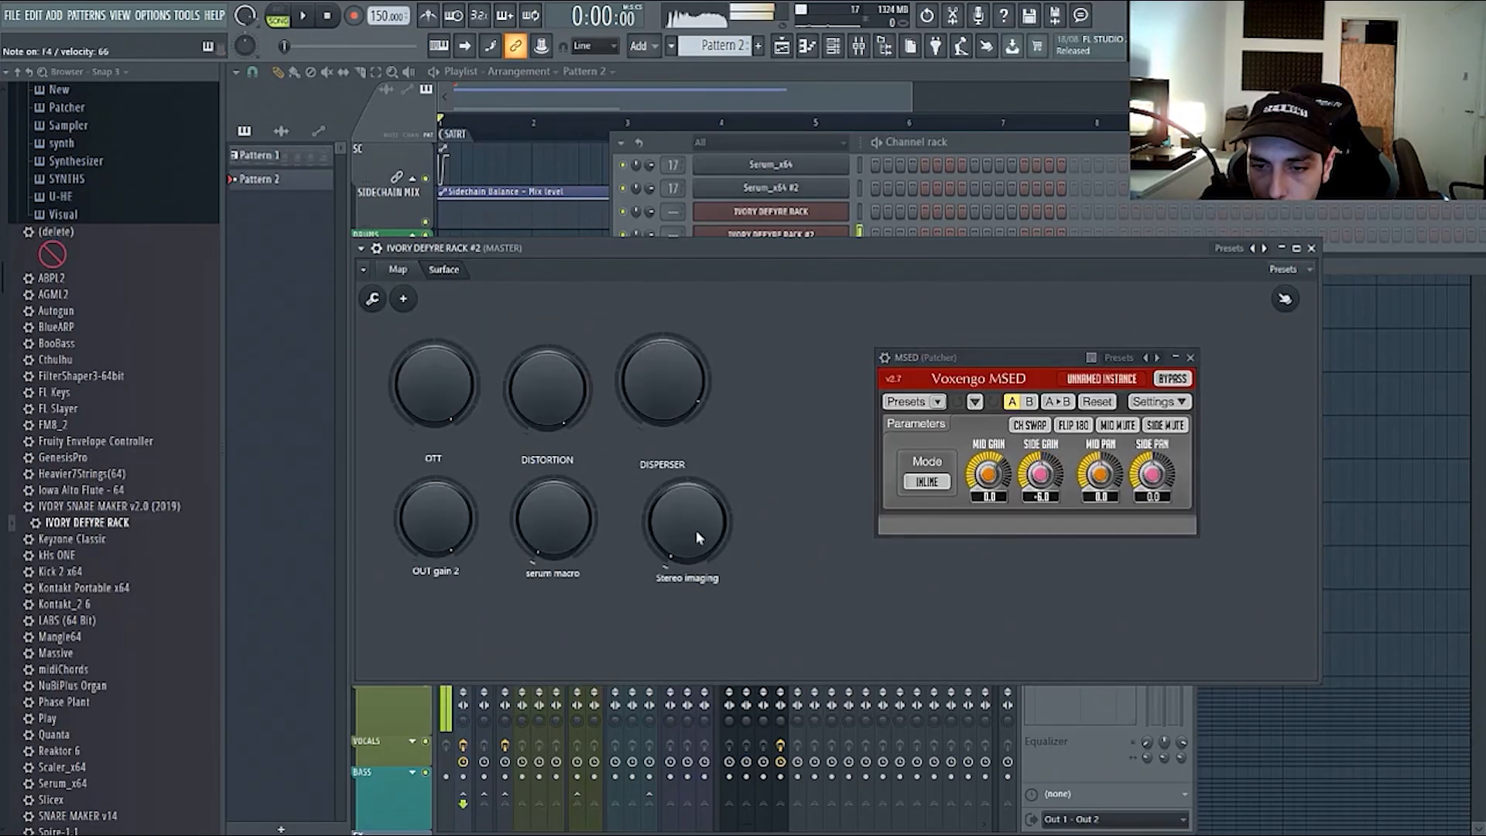
pyautogui.moveTo(699, 537); pyautogui.dragTo(391, 409)
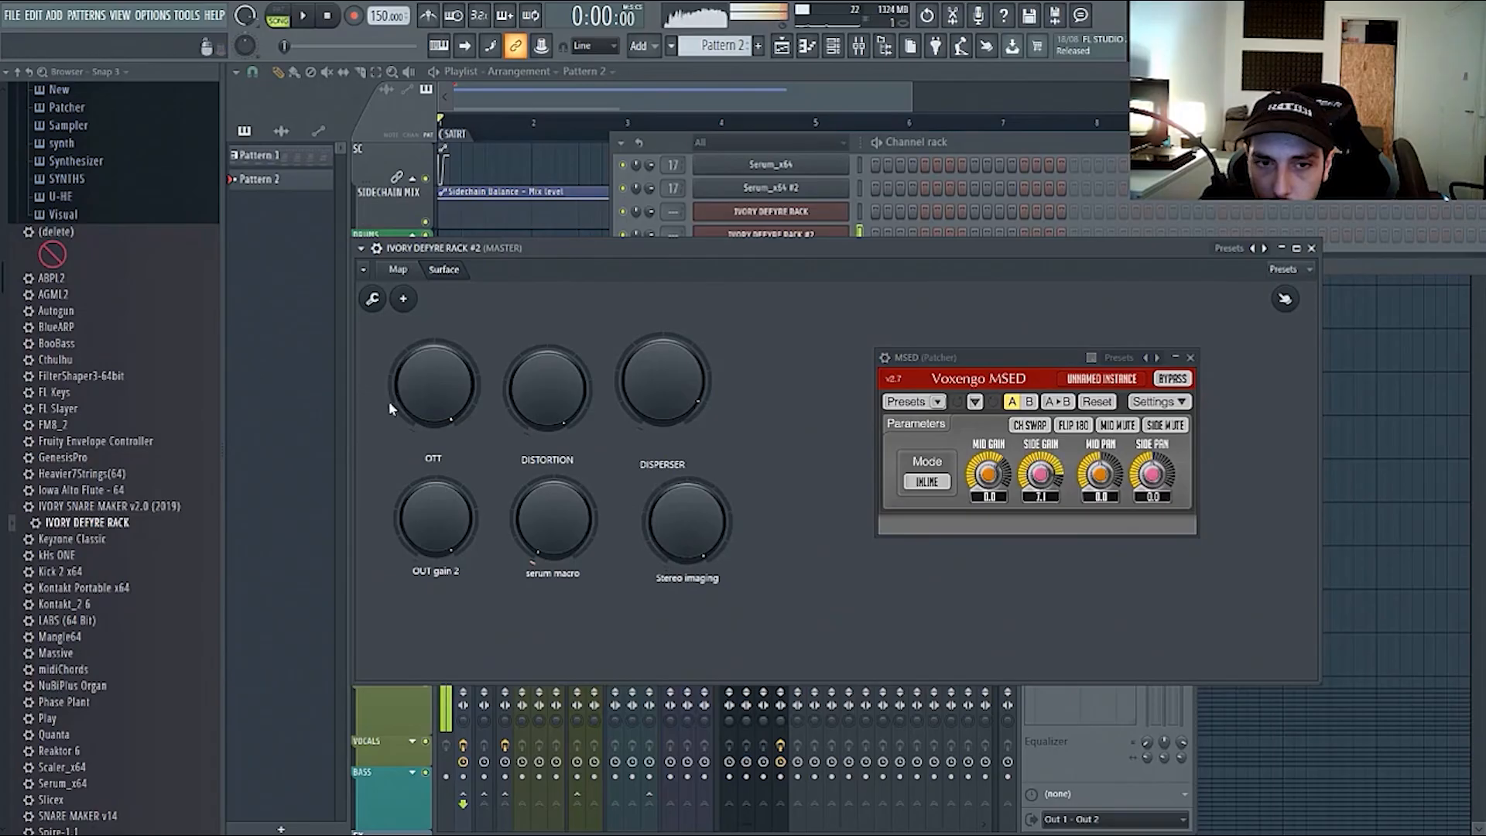
# - Return to the module map and show the Fruity Soft Clipper settings in a window below the chain
pyautogui.click(398, 269)
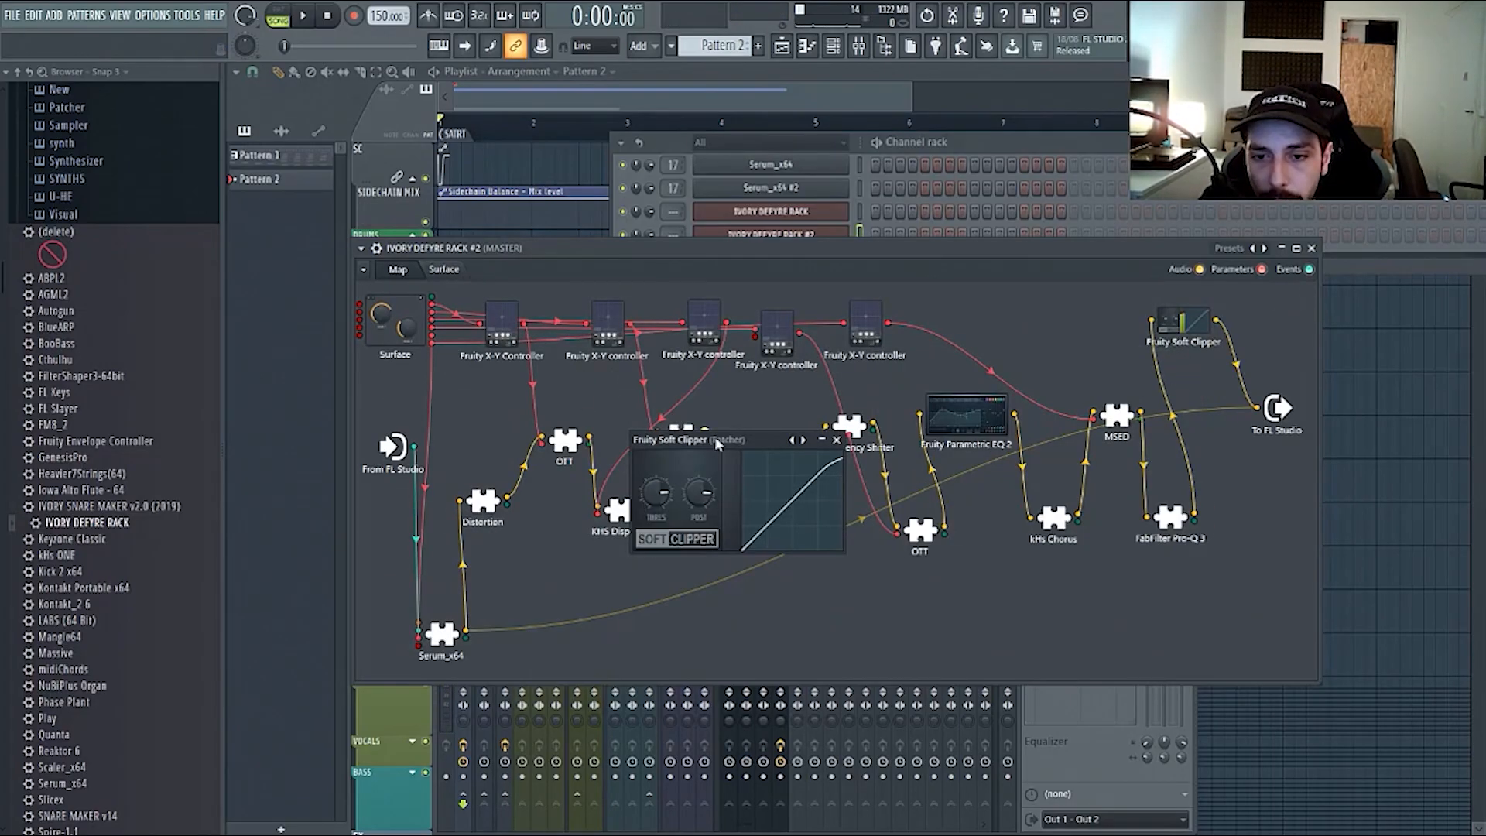
pyautogui.moveTo(682, 439); pyautogui.dragTo(702, 593)
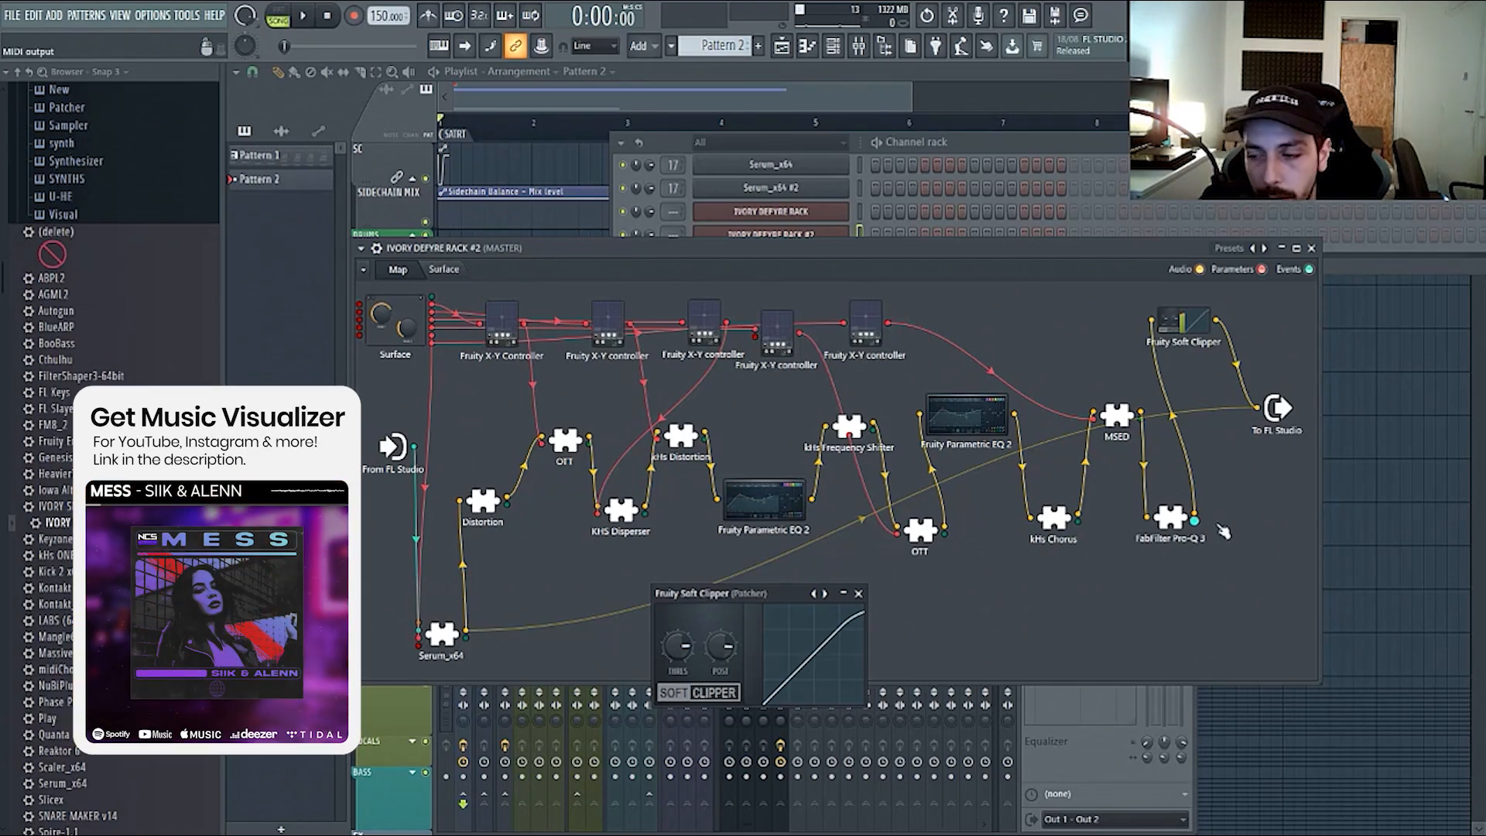
# - Delete the kHs Frequency Shifter module and connect the first Fruity Parametric EQ 2's audio output directly to the second OTT
pyautogui.moveTo(849, 427)
pyautogui.mouseDown()
pyautogui.moveTo(853, 407)
pyautogui.moveTo(827, 418)
pyautogui.moveTo(844, 423)
pyautogui.moveTo(853, 399)
pyautogui.mouseUp()
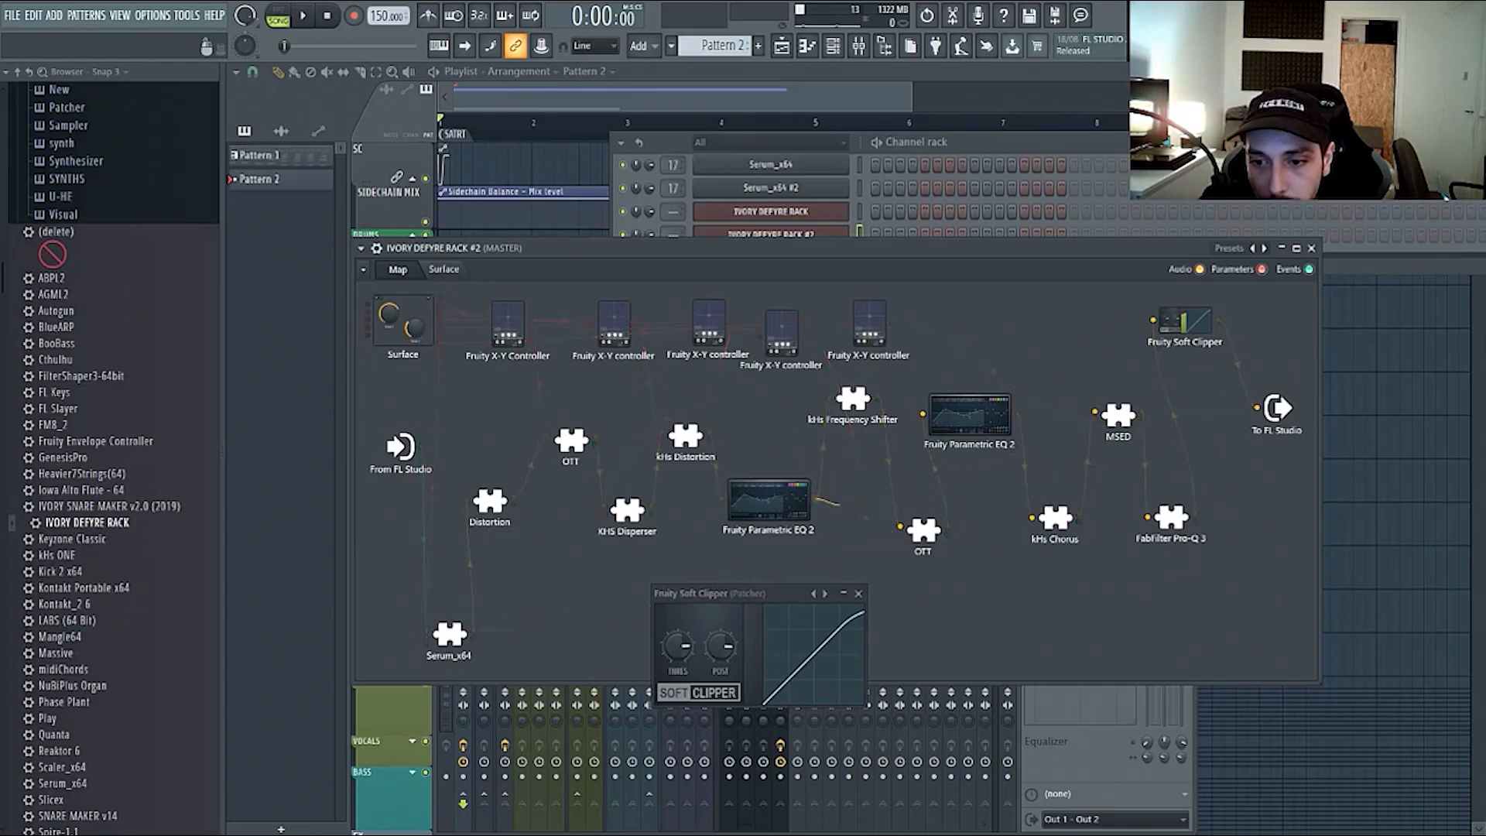
pyautogui.rightClick(854, 400)
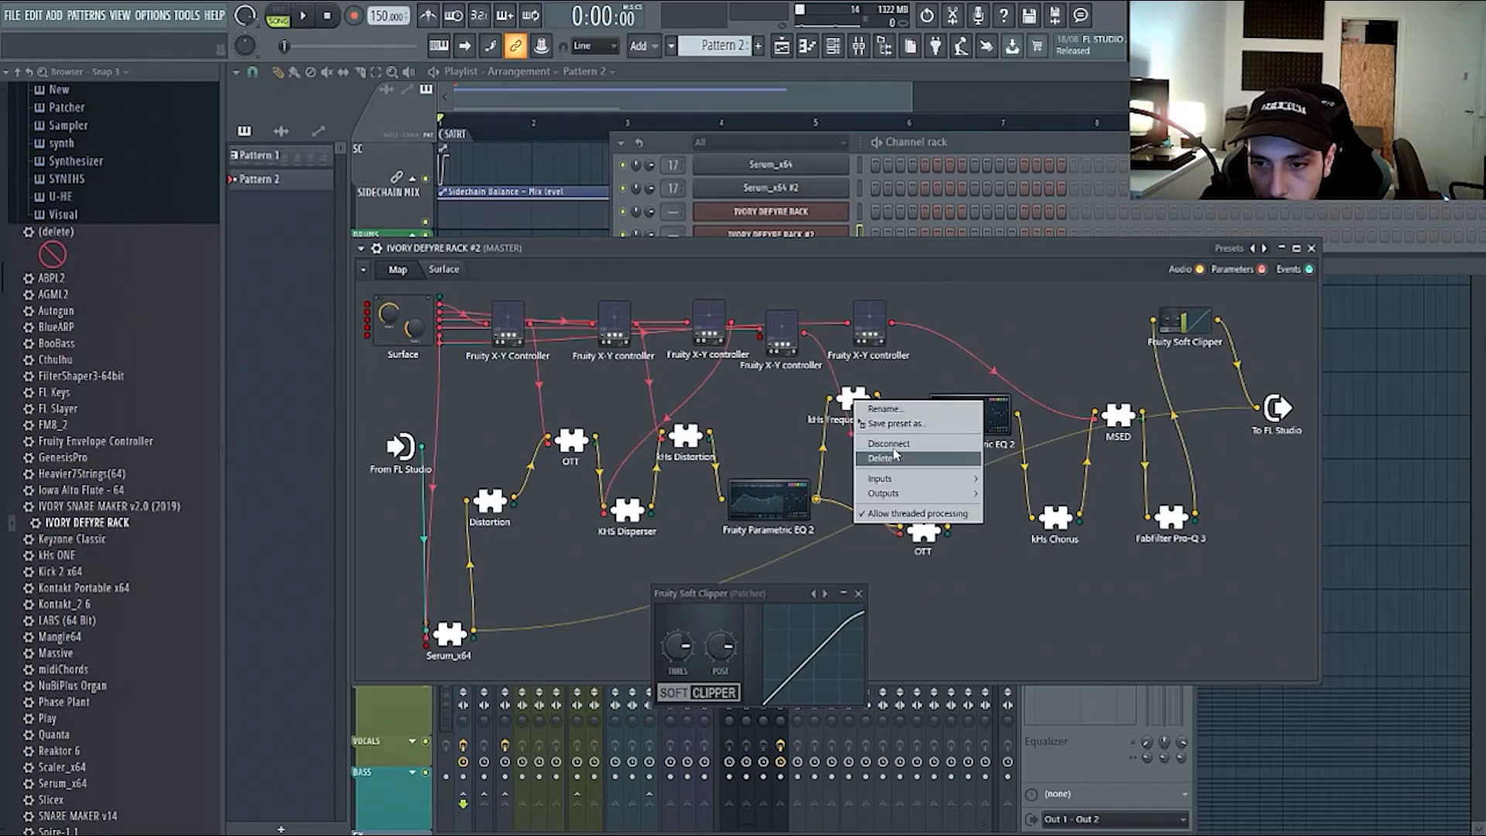
pyautogui.click(882, 458)
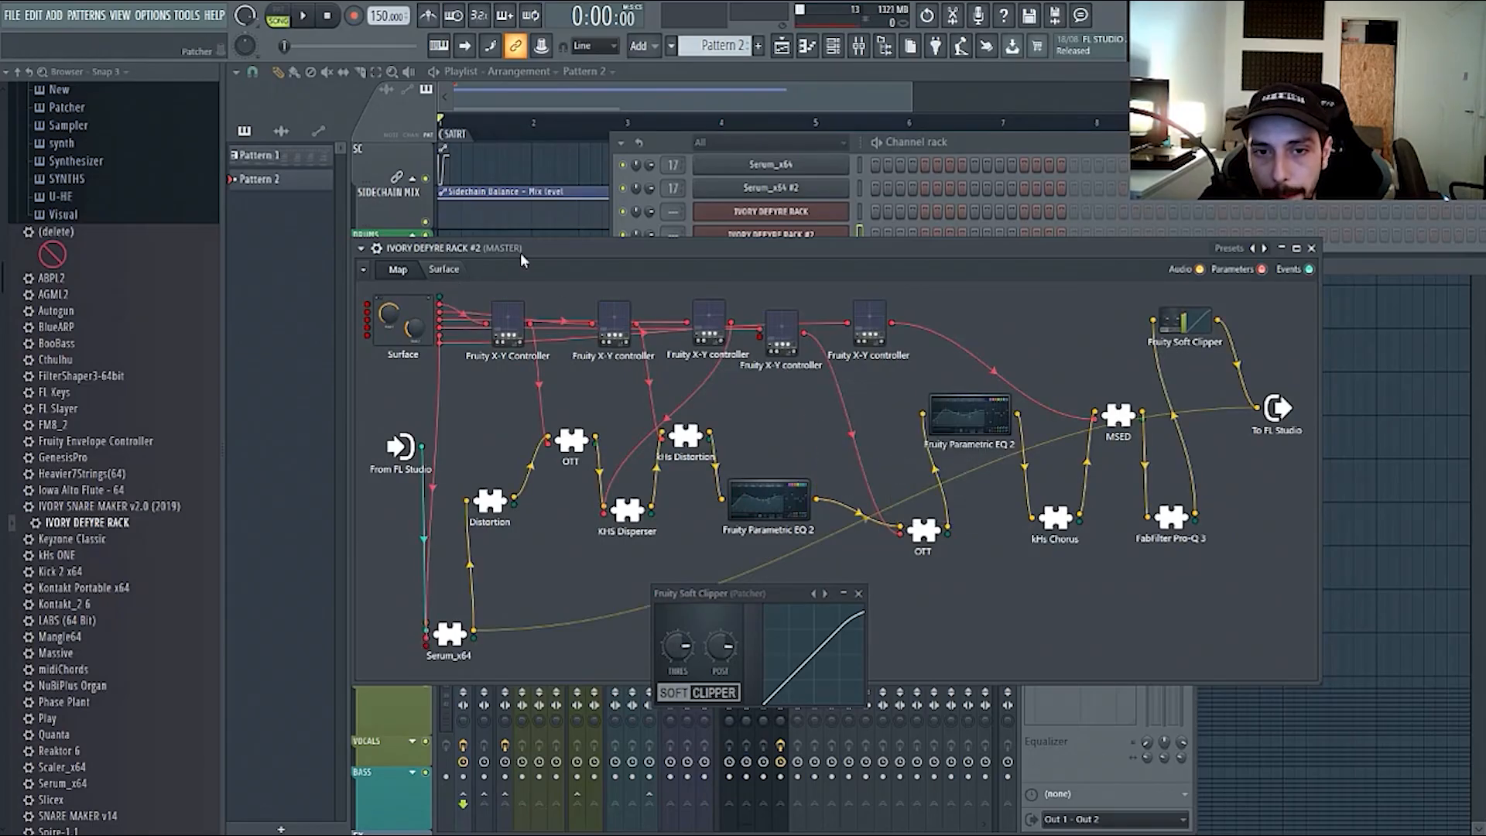
# - Shift the rack window clear of its channel buttons and try to save the rack's preset into the browser's generator list
pyautogui.moveTo(521, 261); pyautogui.dragTo(563, 275)
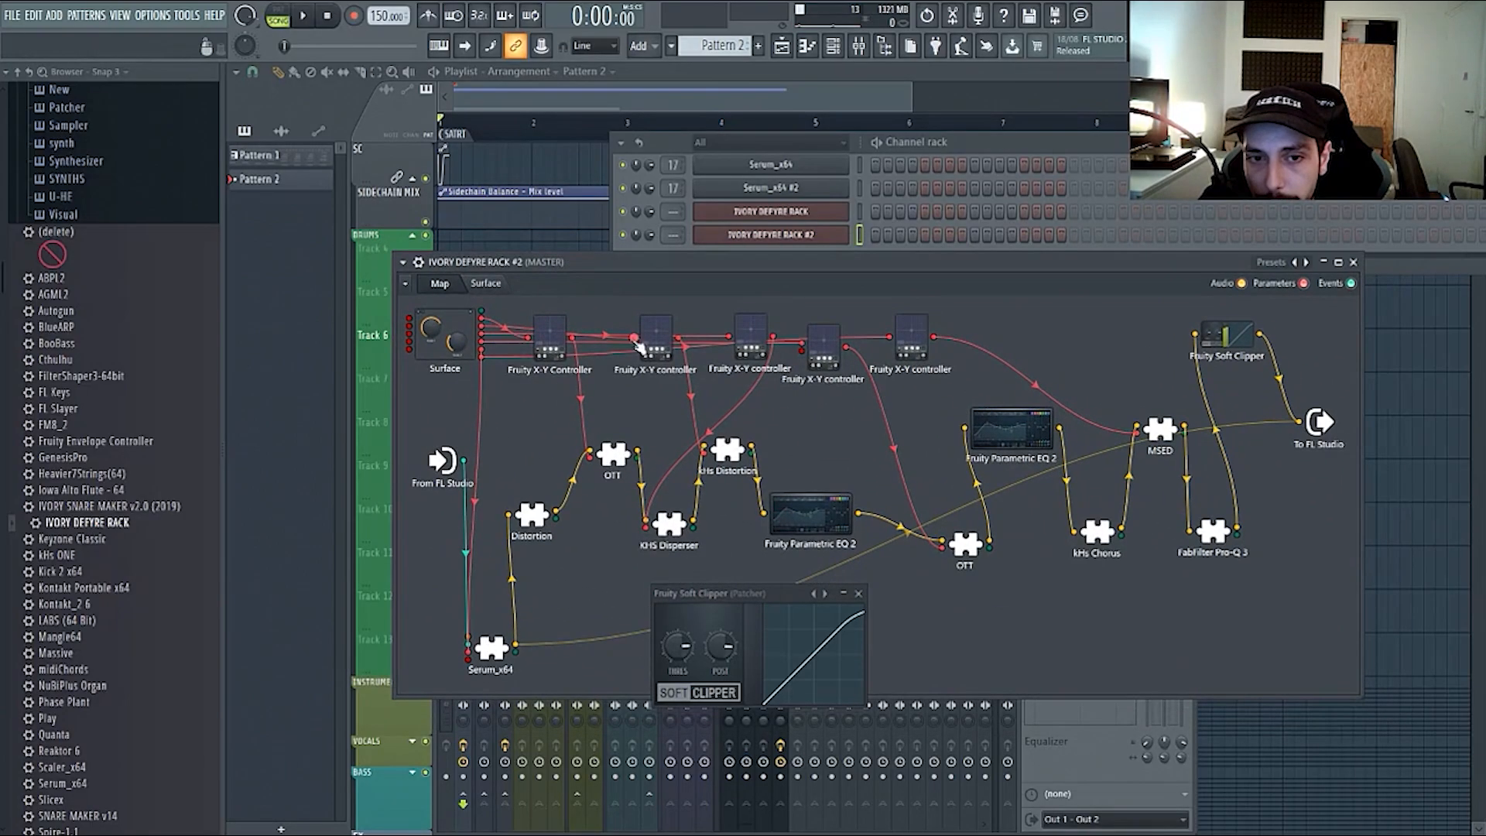
pyautogui.click(403, 263)
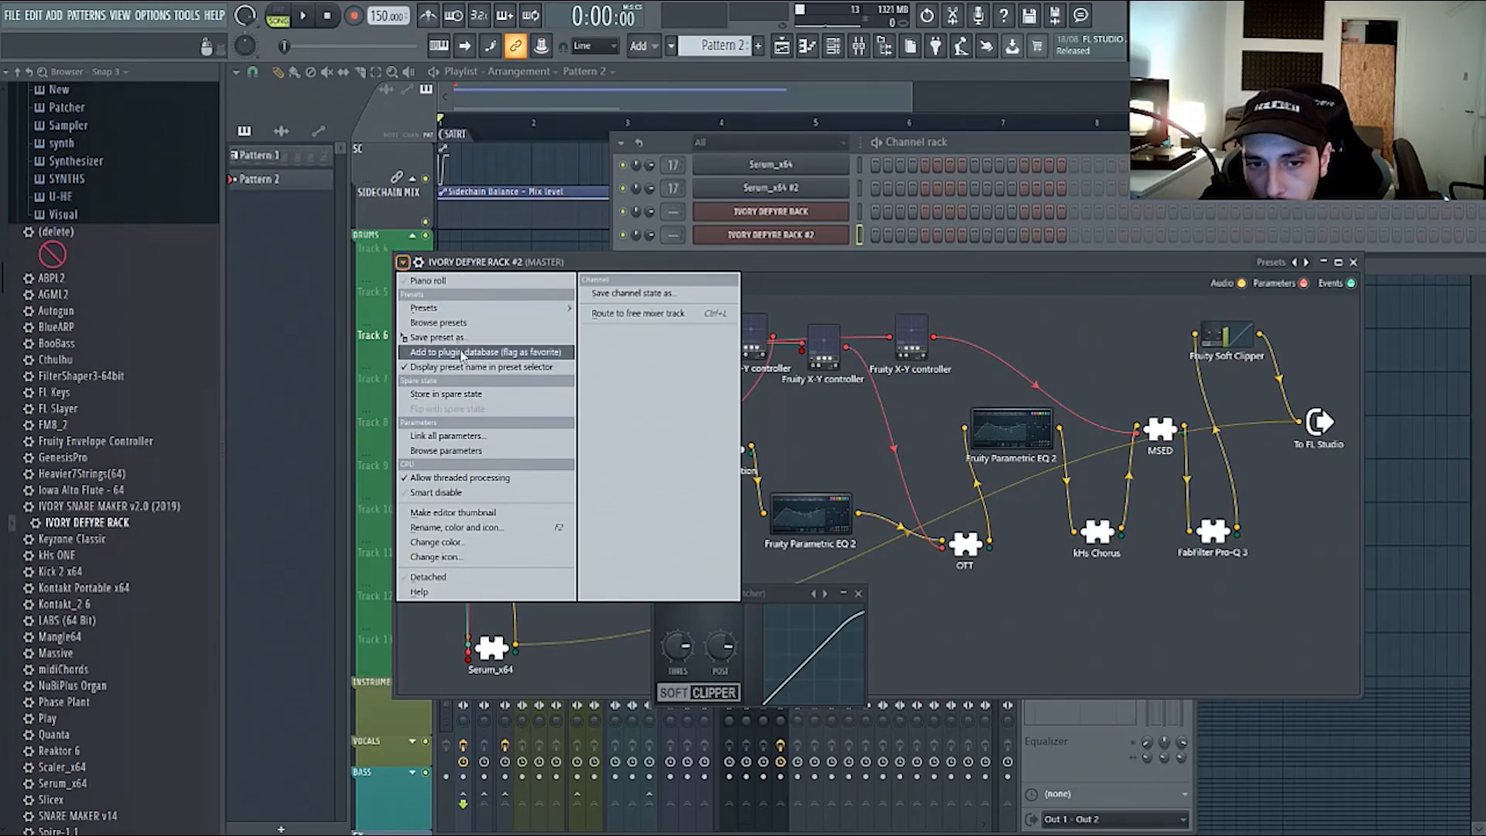
pyautogui.click(576, 266)
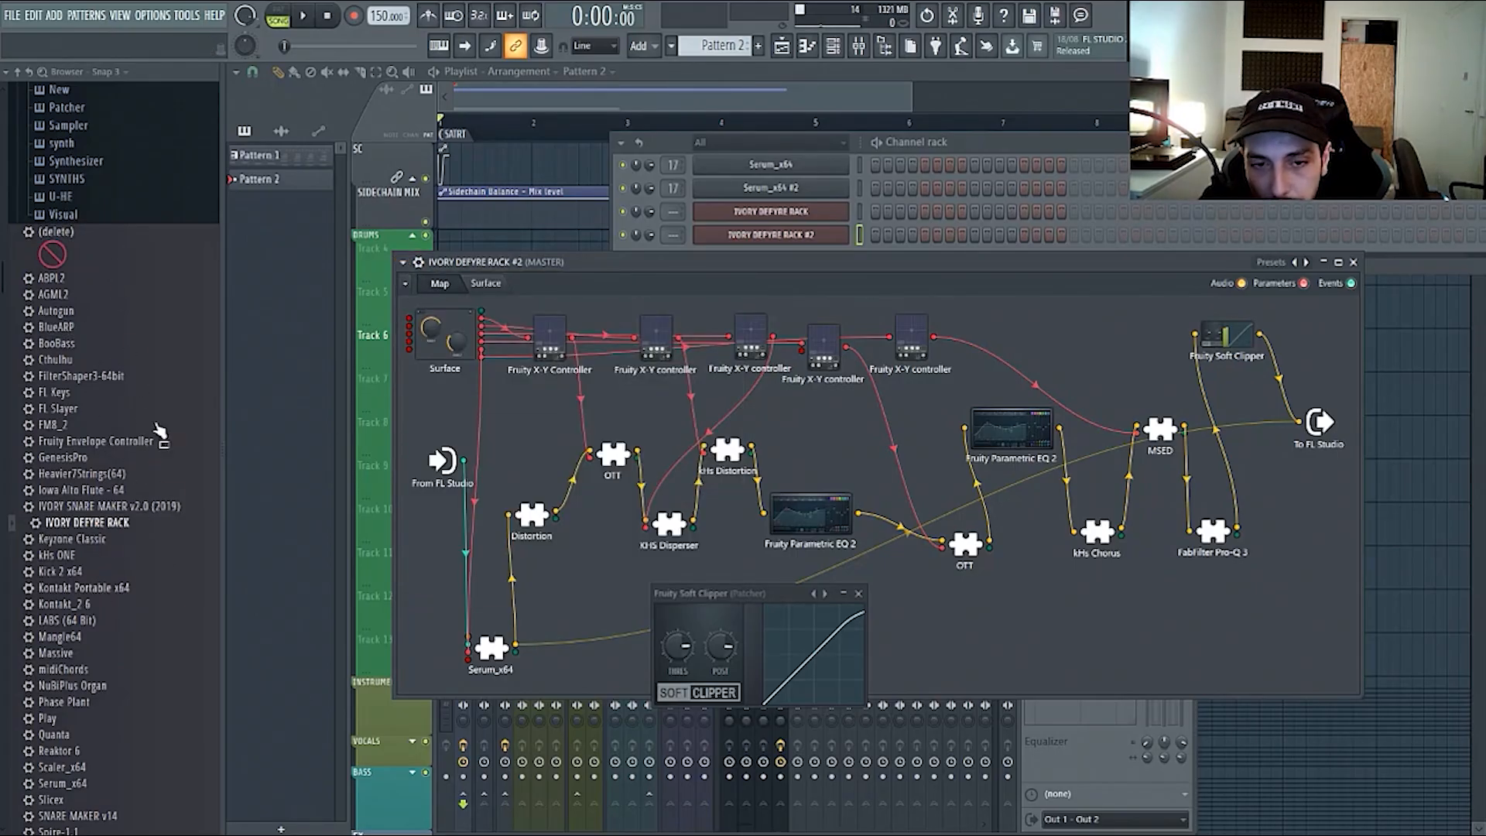
pyautogui.click(403, 263)
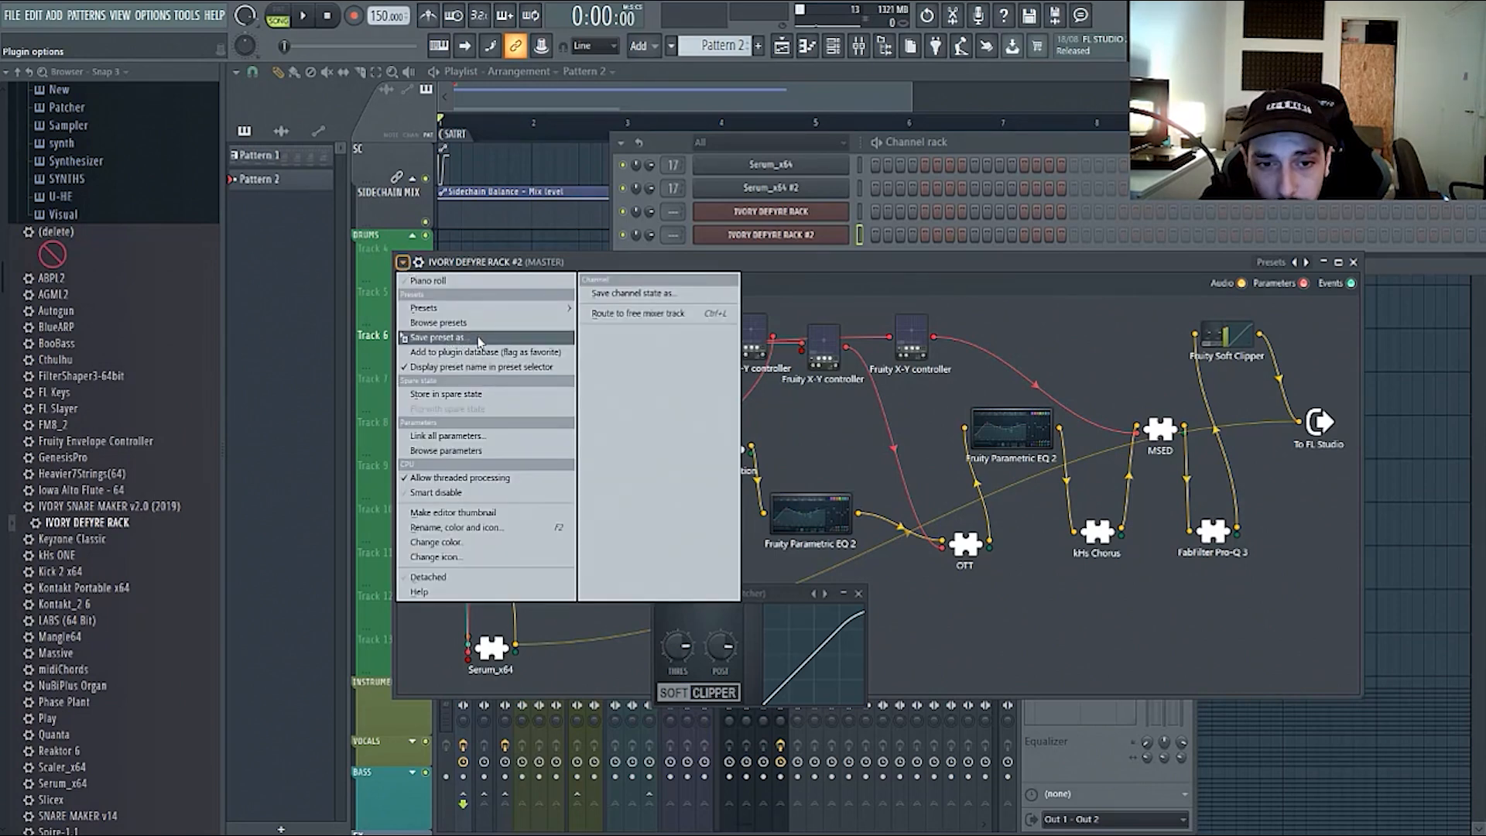
pyautogui.moveTo(479, 342); pyautogui.dragTo(272, 368)
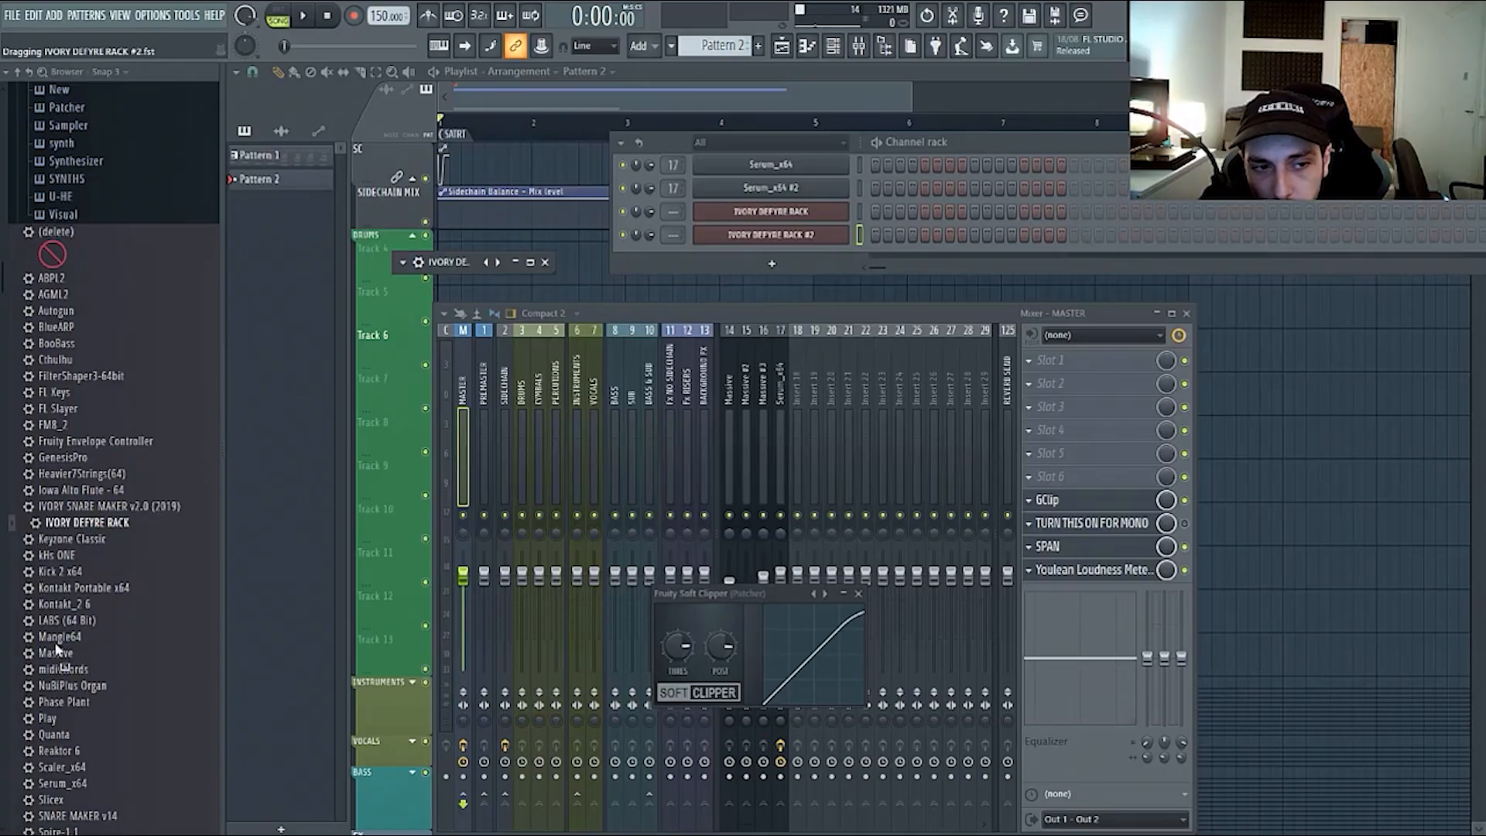
pyautogui.moveTo(546, 325); pyautogui.dragTo(788, 47)
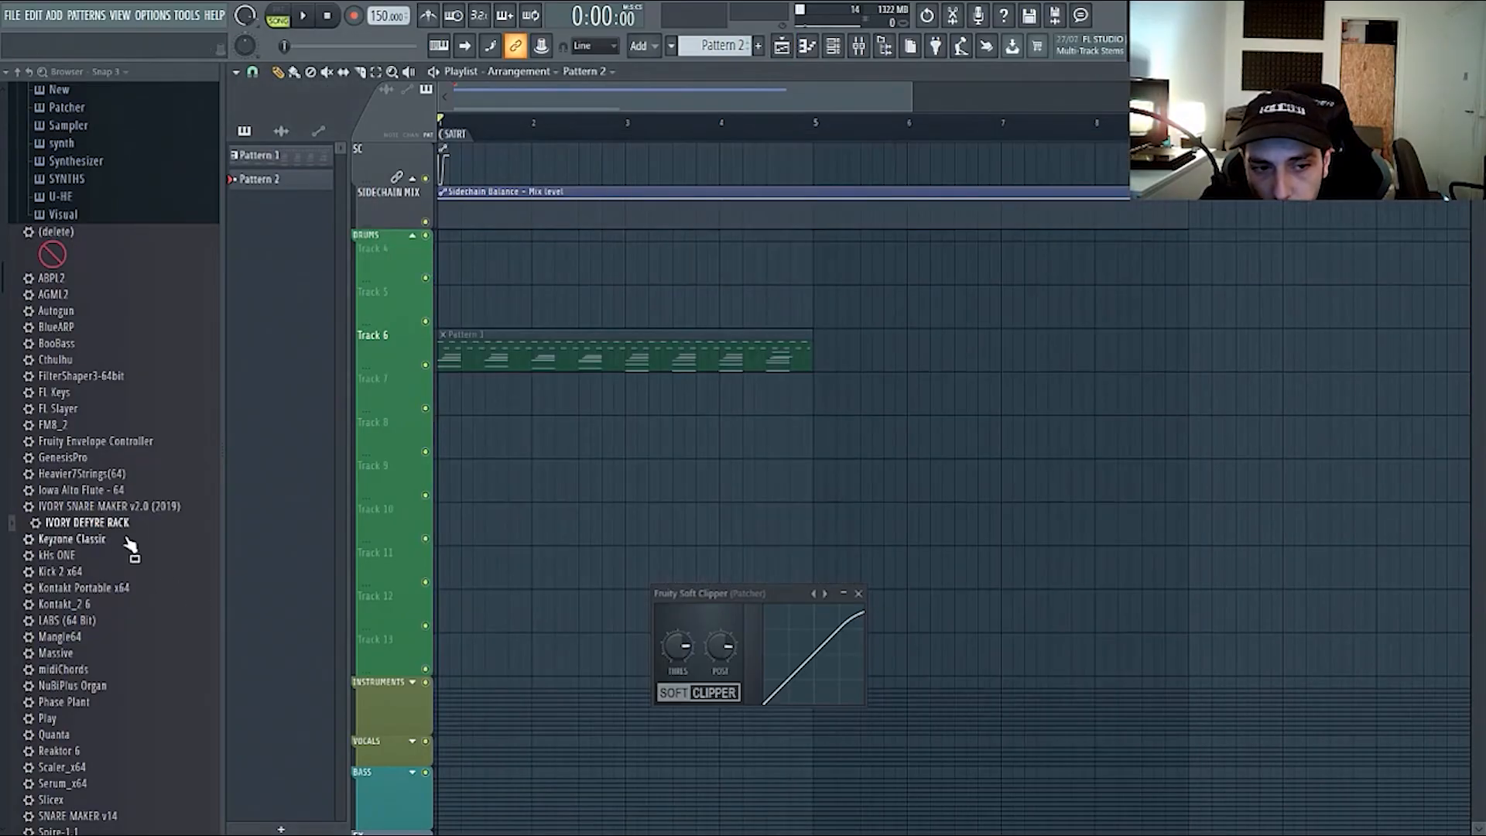
# - Add a new channel from the saved IVORY DEFYRE RACK, reposition its window and widen it to fit the module map
pyautogui.click(53, 15)
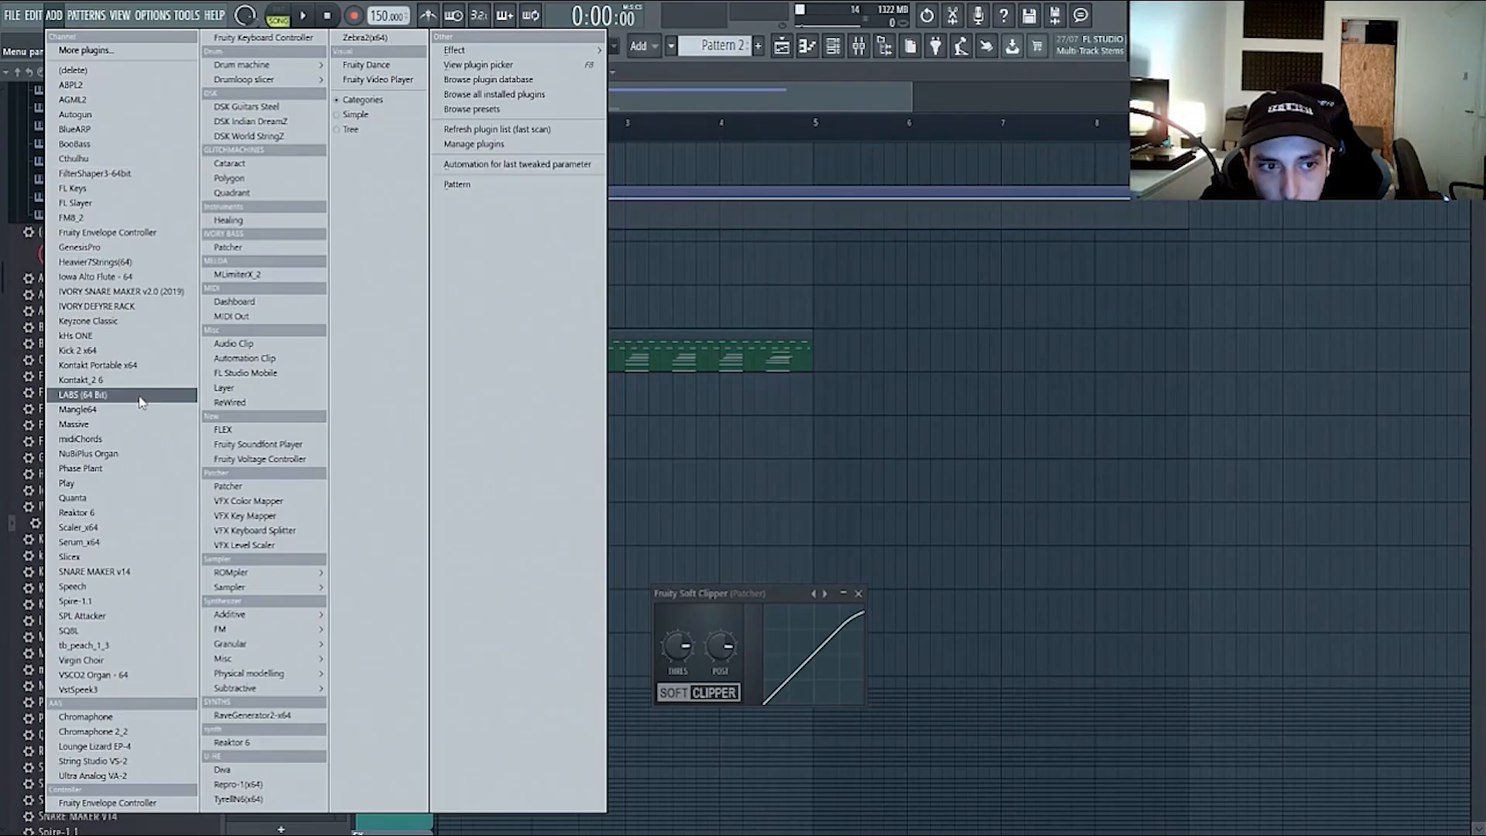
pyautogui.click(120, 306)
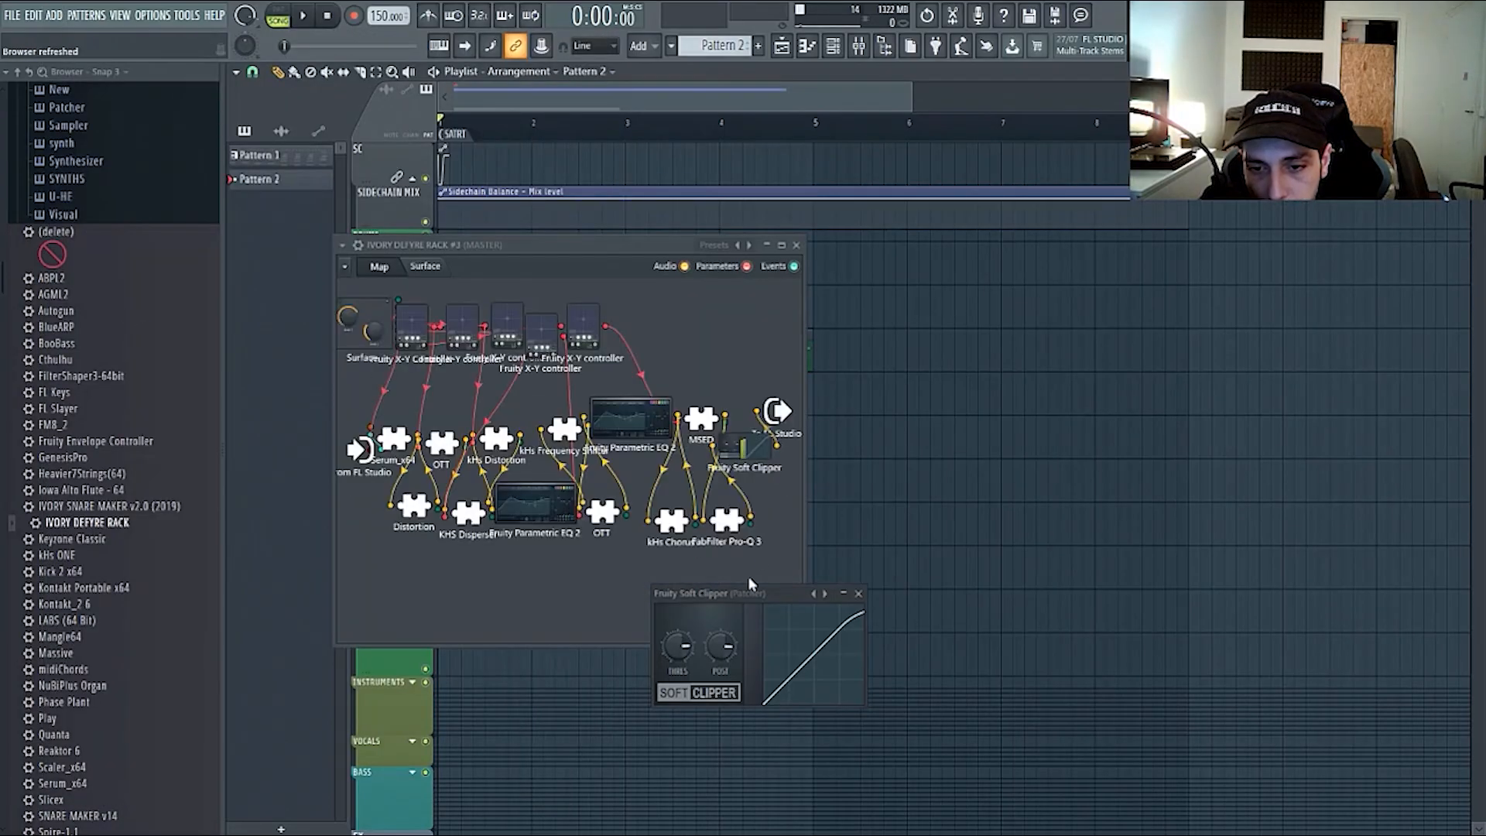
pyautogui.moveTo(516, 245); pyautogui.dragTo(680, 215)
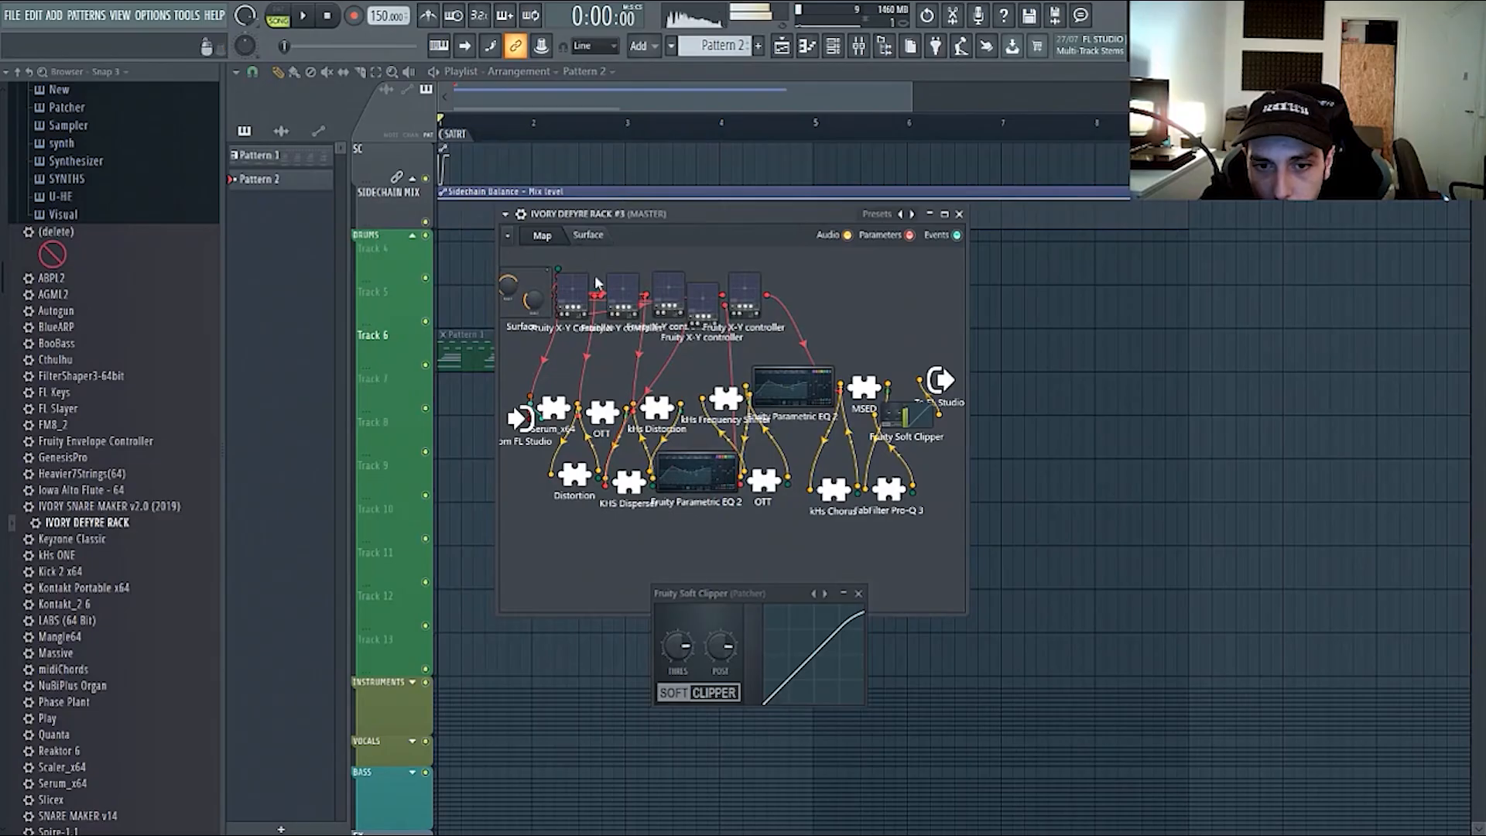
pyautogui.moveTo(967, 613); pyautogui.dragTo(1266, 612)
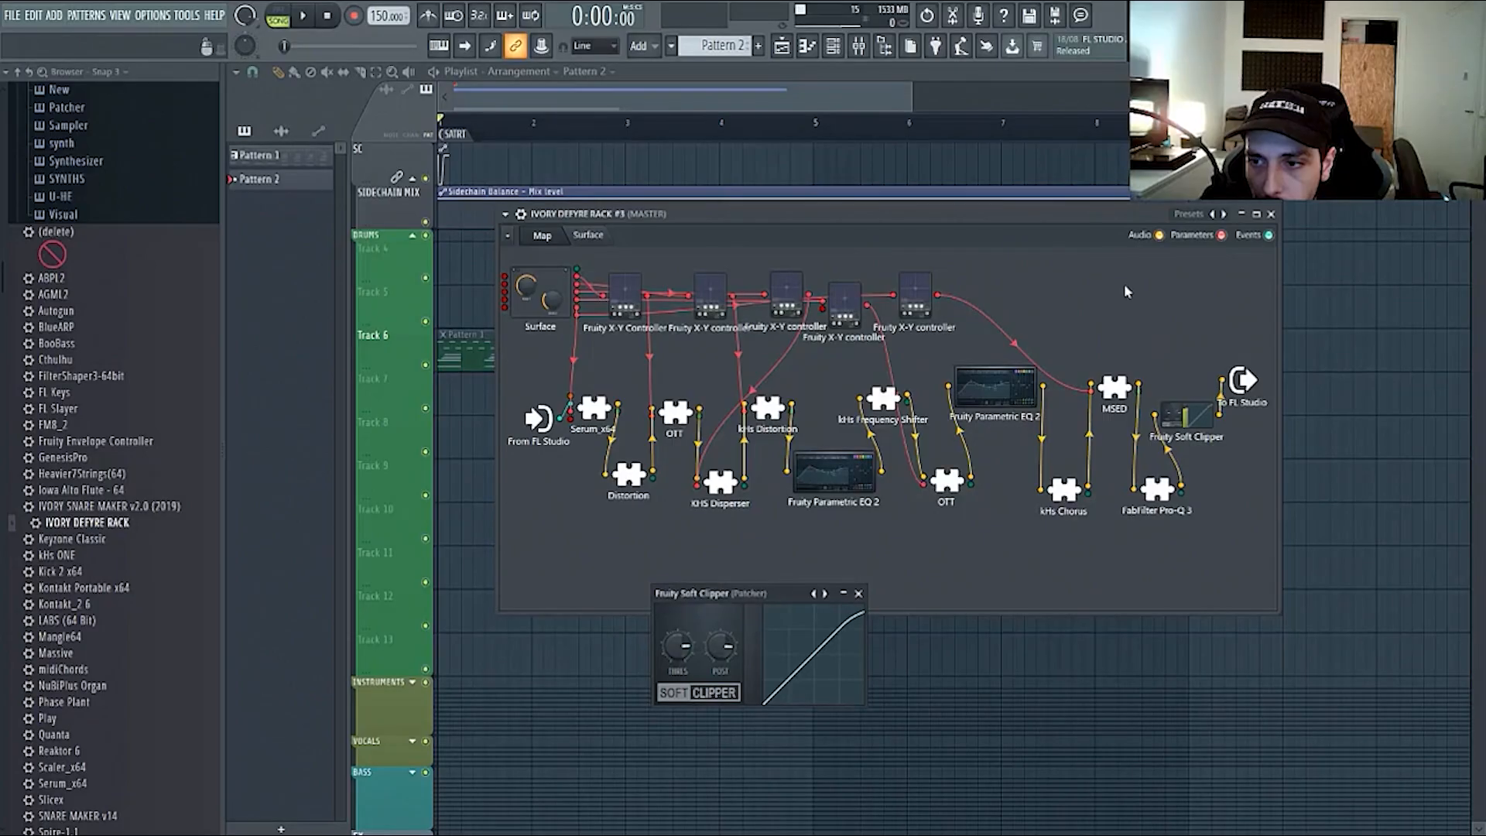
# - Open Serum_x64 inside the new rack and place its window below the module chain
pyautogui.click(594, 409)
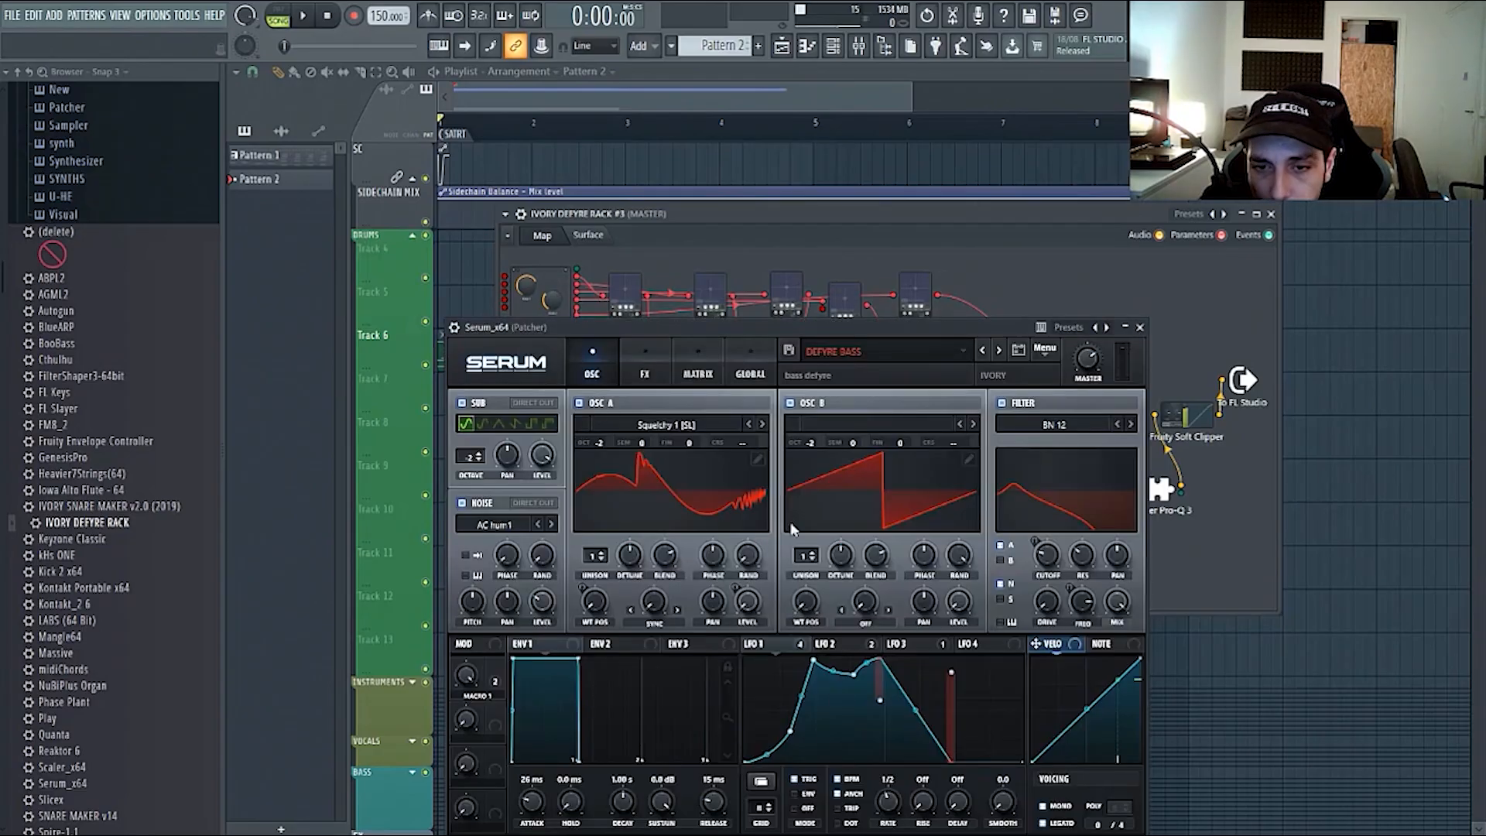
pyautogui.moveTo(964, 323); pyautogui.dragTo(947, 592)
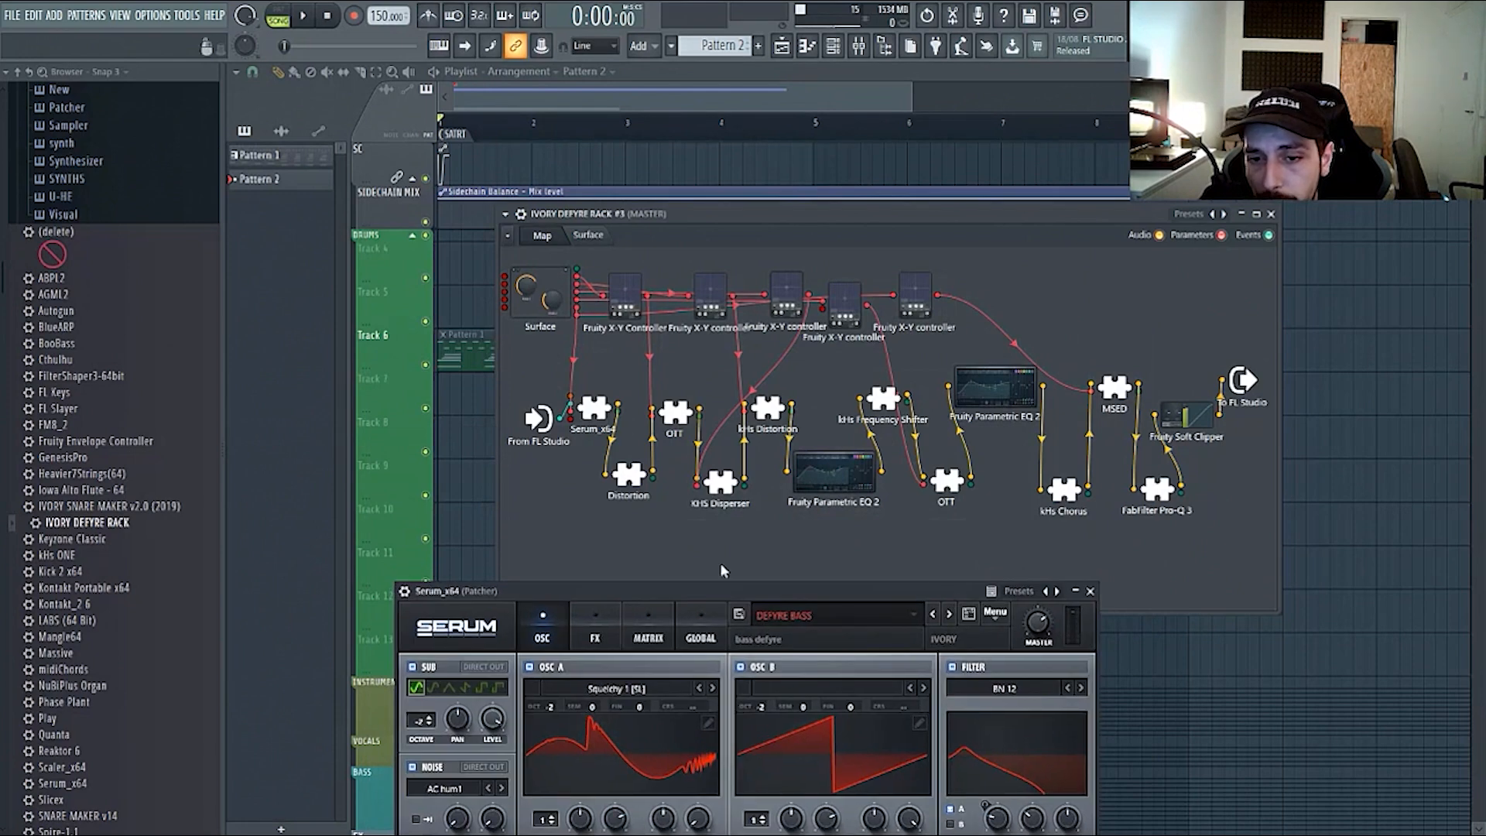
# - Move the Serum_x64 module up toward the Surface module, nudge Distortion beneath it, and reposition the Serum window below the chain
pyautogui.moveTo(607, 427); pyautogui.dragTo(600, 392)
pyautogui.moveTo(639, 475)
pyautogui.mouseDown()
pyautogui.moveTo(646, 443)
pyautogui.moveTo(634, 480)
pyautogui.mouseUp()
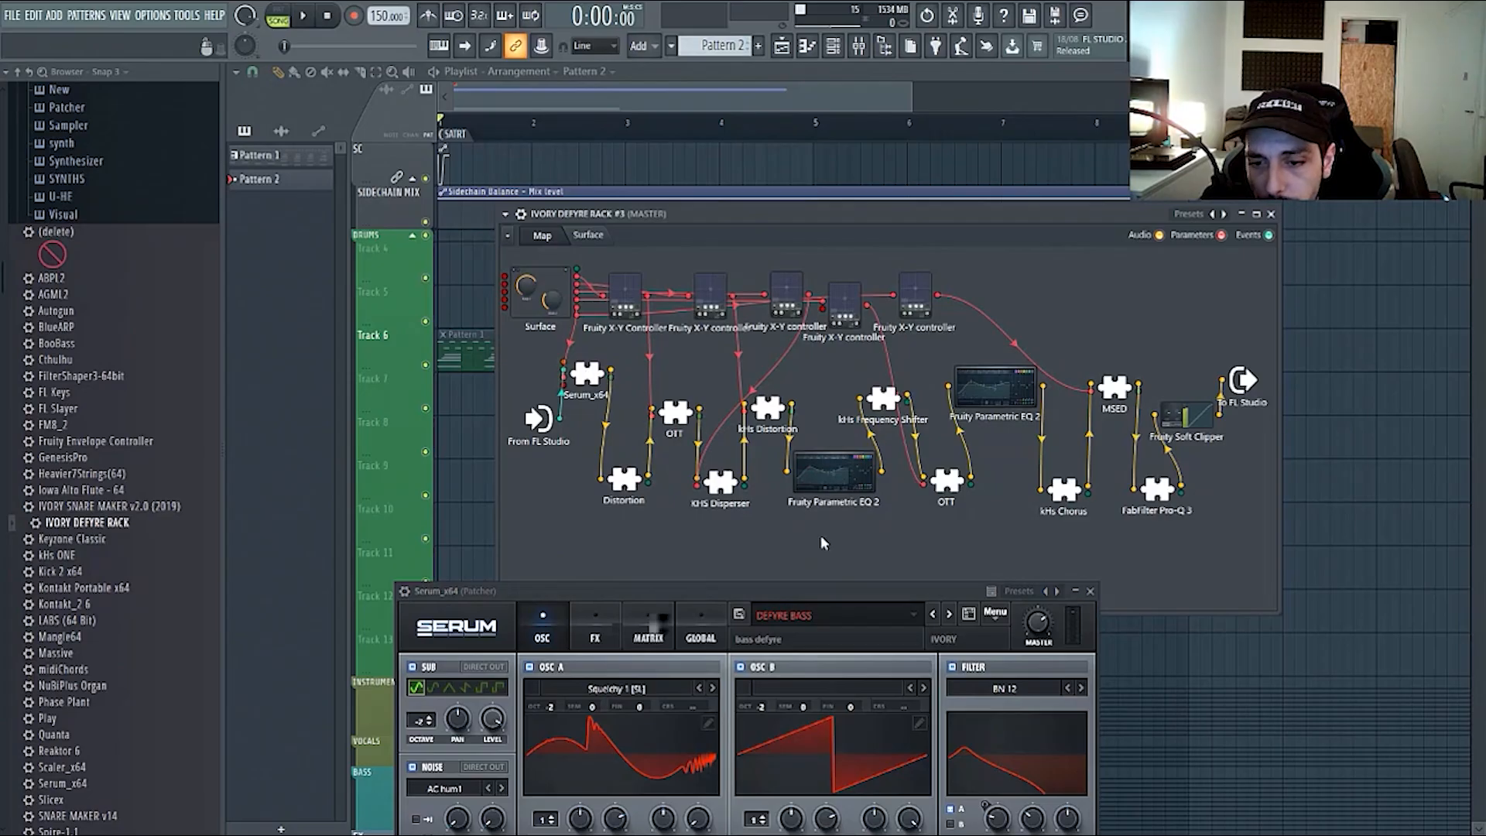
pyautogui.moveTo(899, 591); pyautogui.dragTo(887, 555)
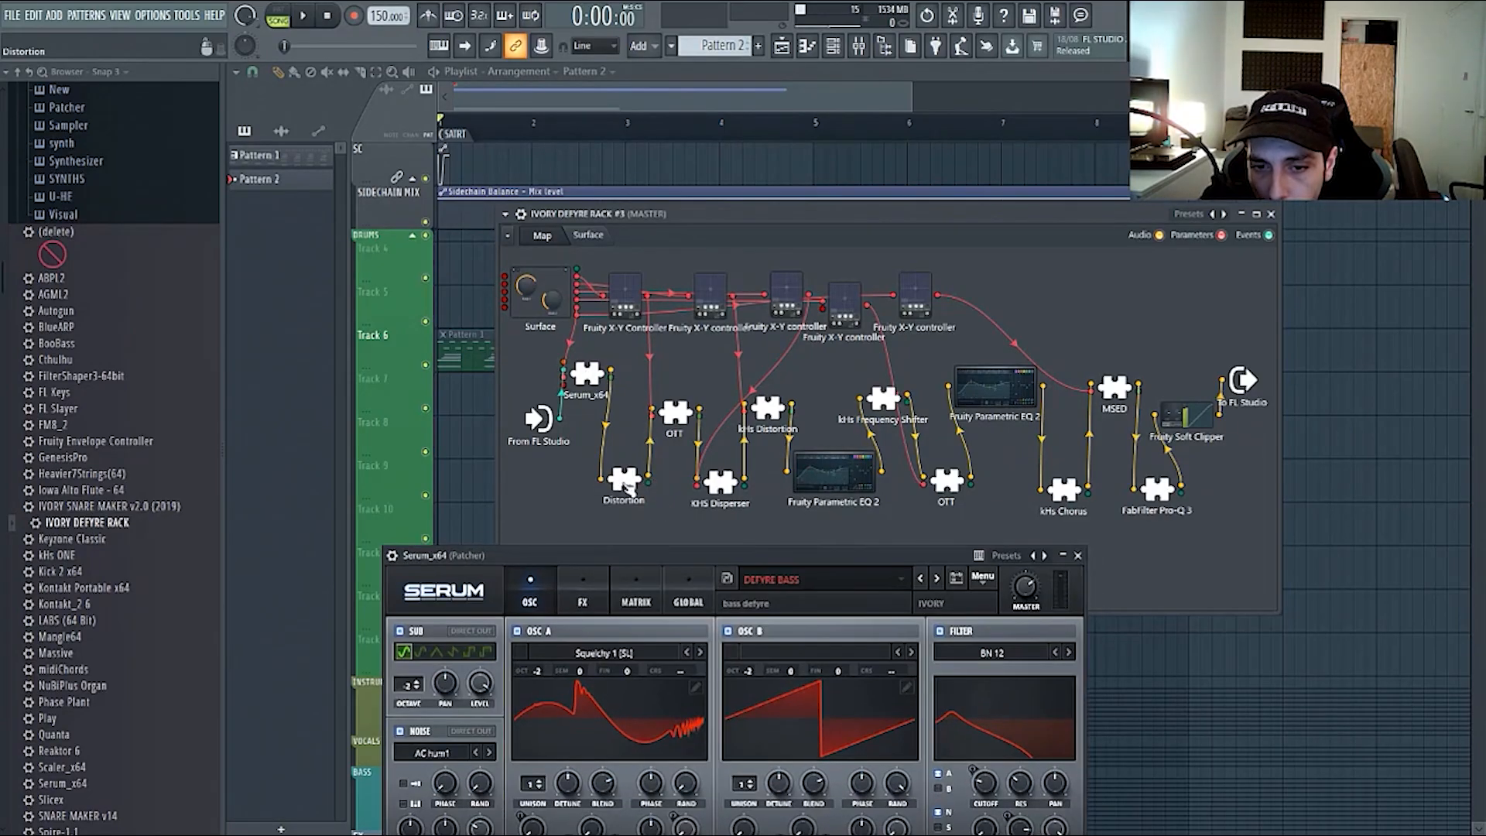
pyautogui.moveTo(780, 568); pyautogui.dragTo(803, 544)
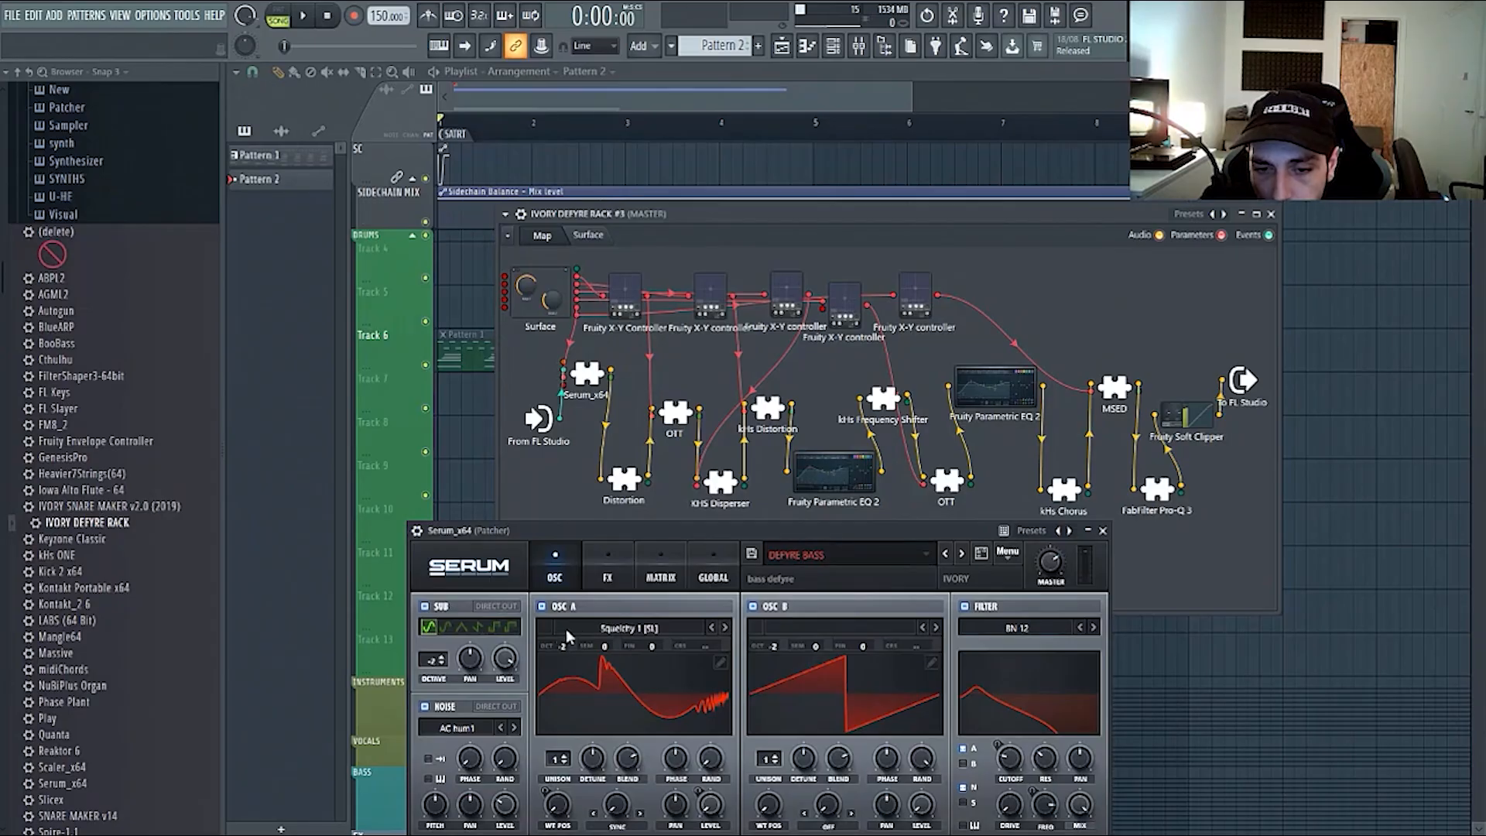
pyautogui.moveTo(754, 522); pyautogui.dragTo(803, 541)
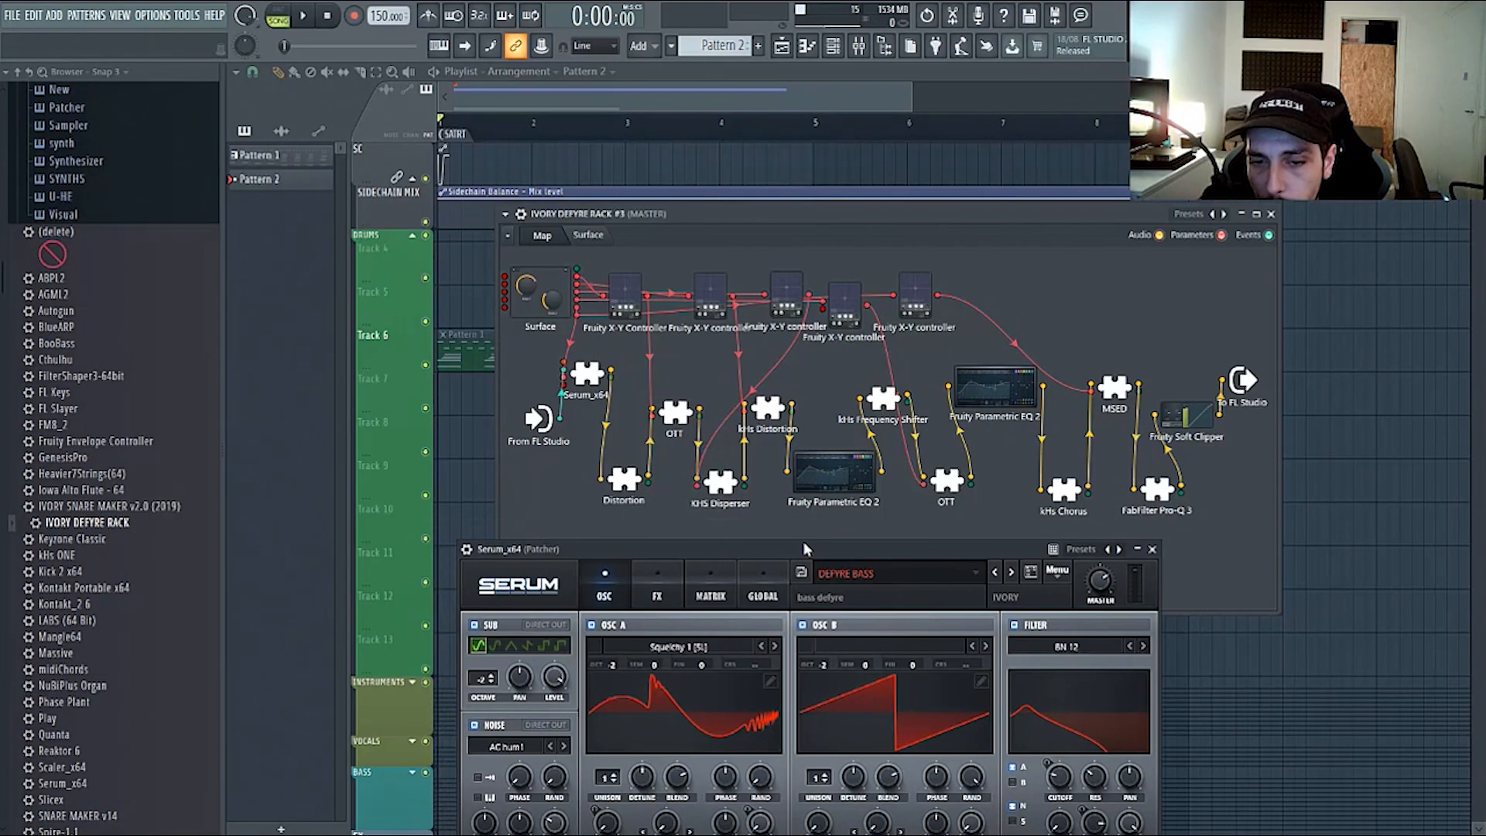
# - Check the macro knobs on the rack's control surface, then return to the module map
pyautogui.click(590, 239)
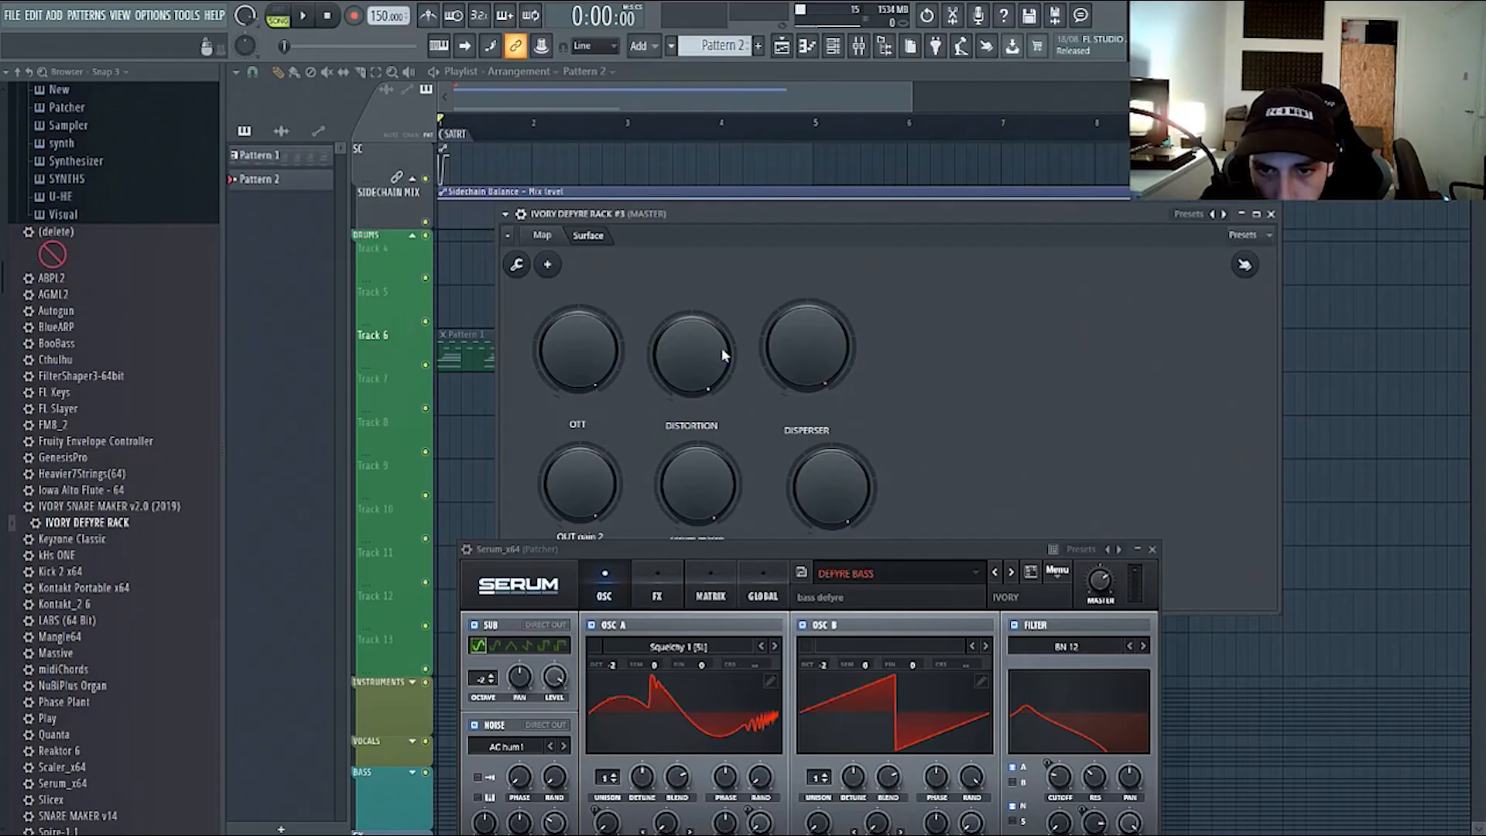
pyautogui.click(542, 237)
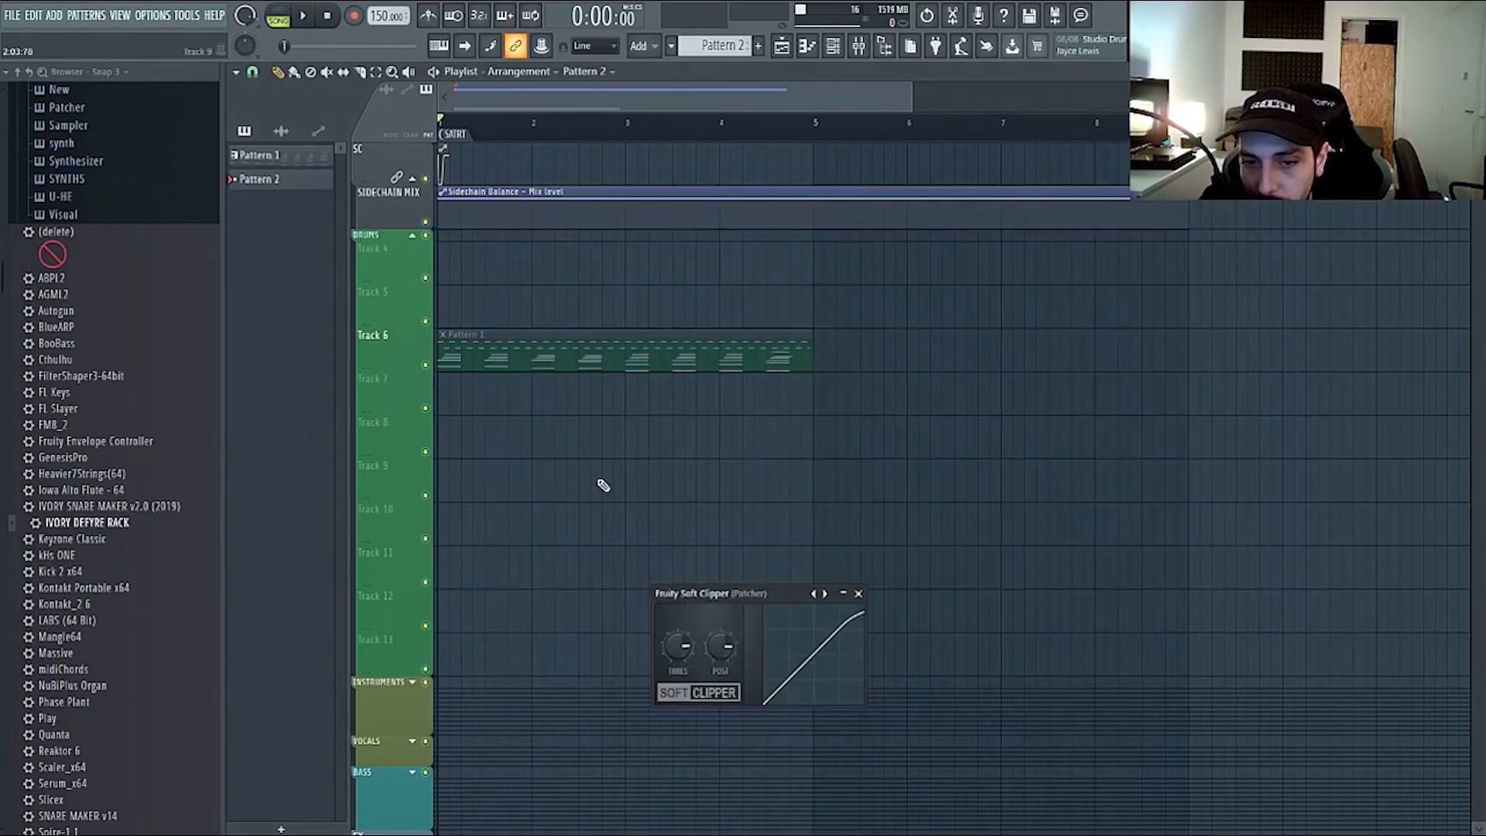